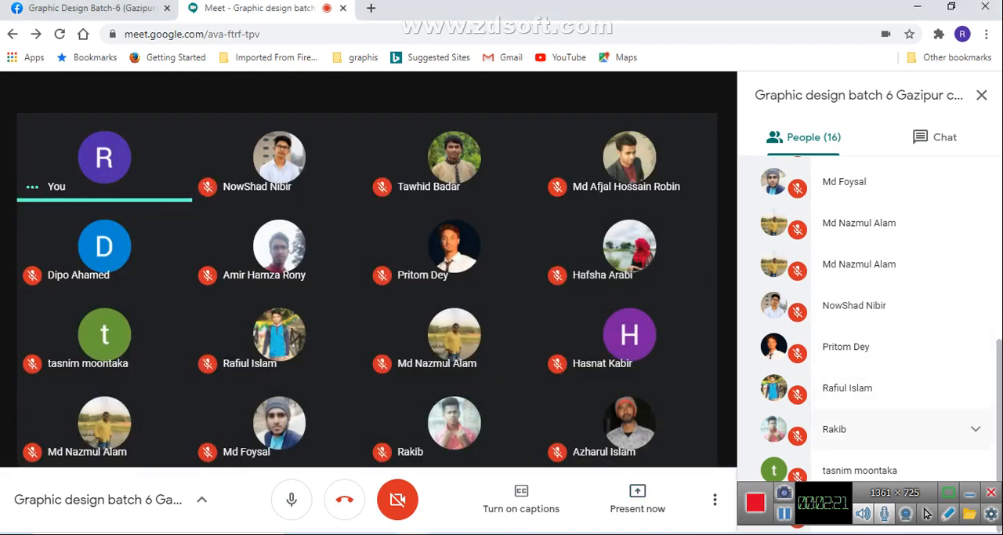
# - Minimize the screen recorder's control bar and return to the start of the meeting's participant list
pyautogui.click(971, 493)
pyautogui.scroll(4, 902, 357)
pyautogui.scroll(1, 902, 352)
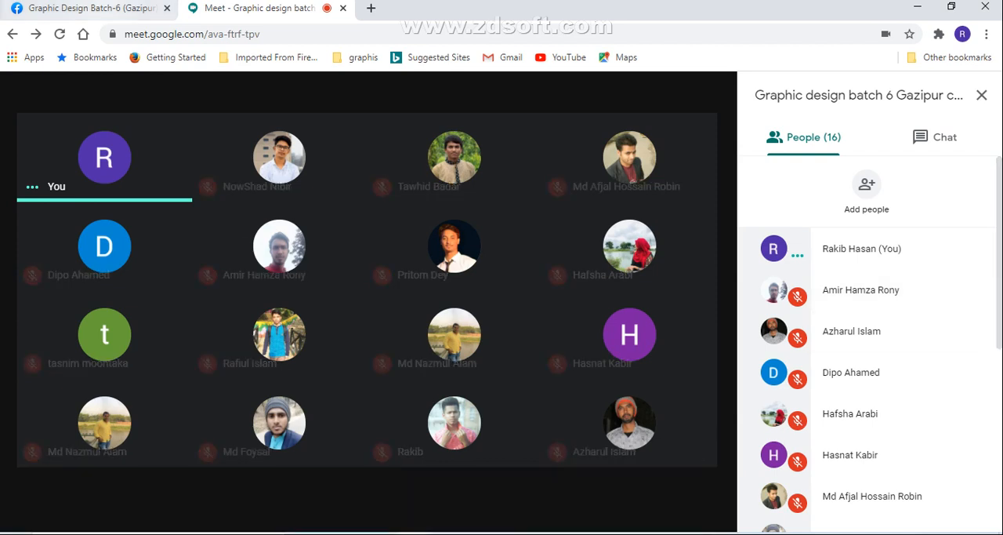
# - Review the Pinkish and Pure Food logo posts in the Graphic Design Batch-6 (Gazipur) Facebook group and return to the Meet call
pyautogui.click(91, 8)
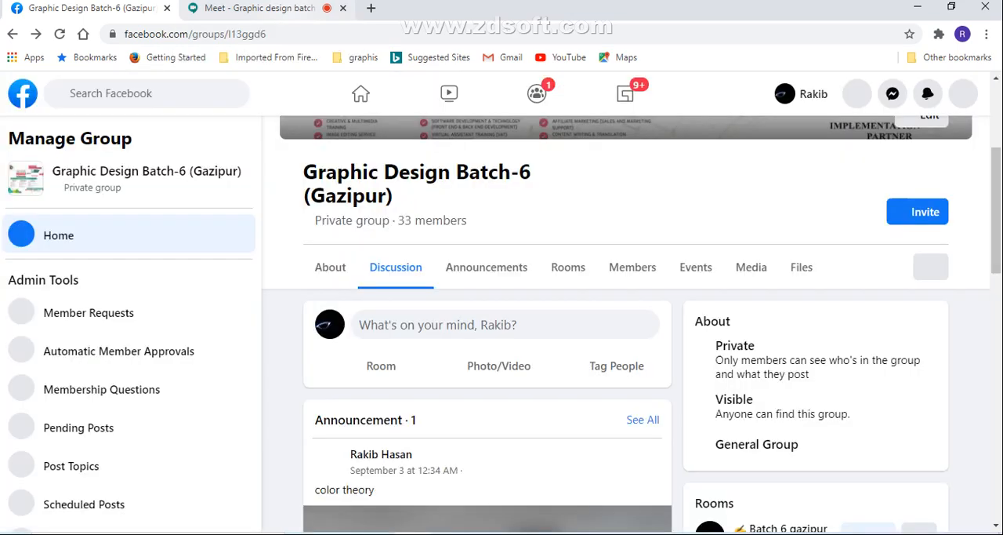
pyautogui.click(258, 8)
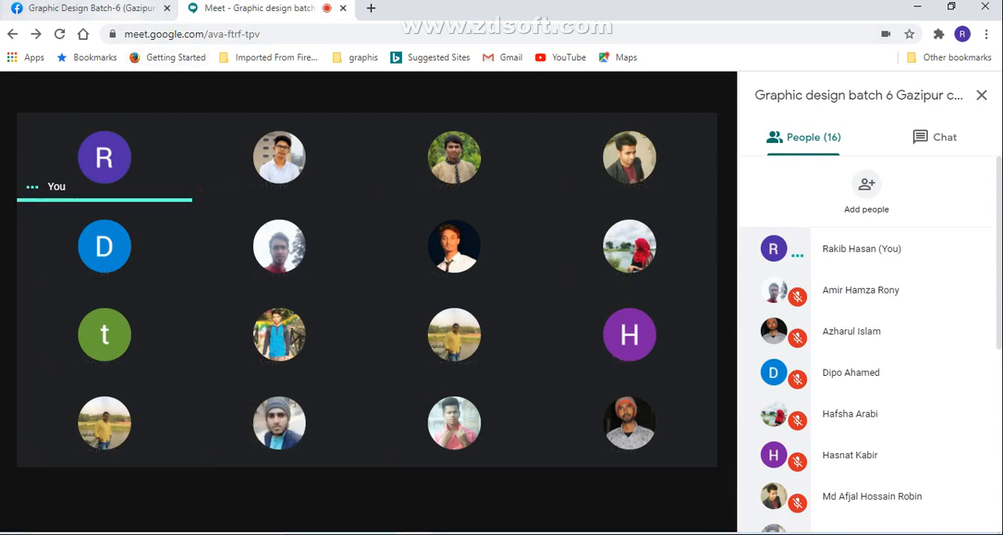
pyautogui.click(91, 9)
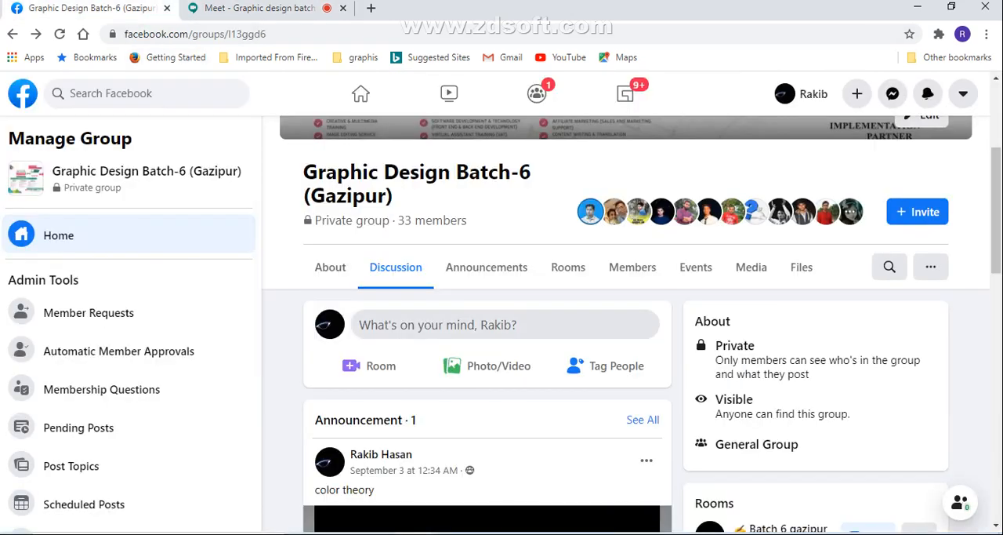
pyautogui.scroll(-6, 486, 324)
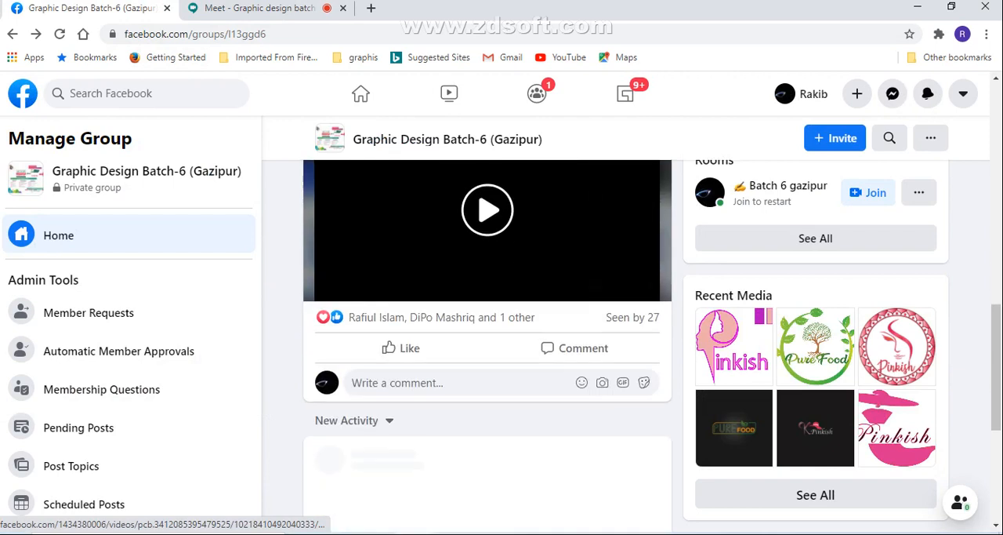
pyautogui.scroll(-2, 486, 329)
pyautogui.scroll(-1, 486, 330)
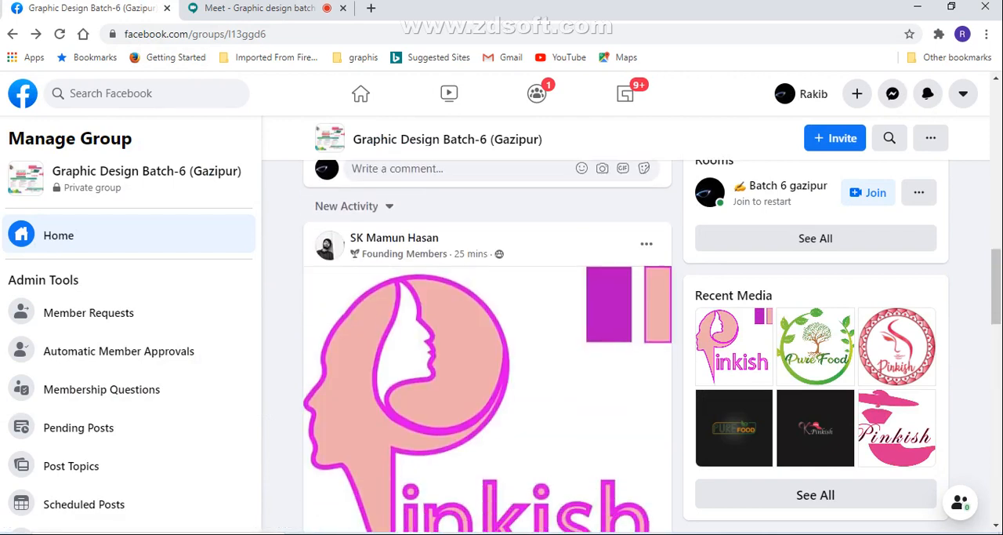
pyautogui.scroll(-1, 486, 345)
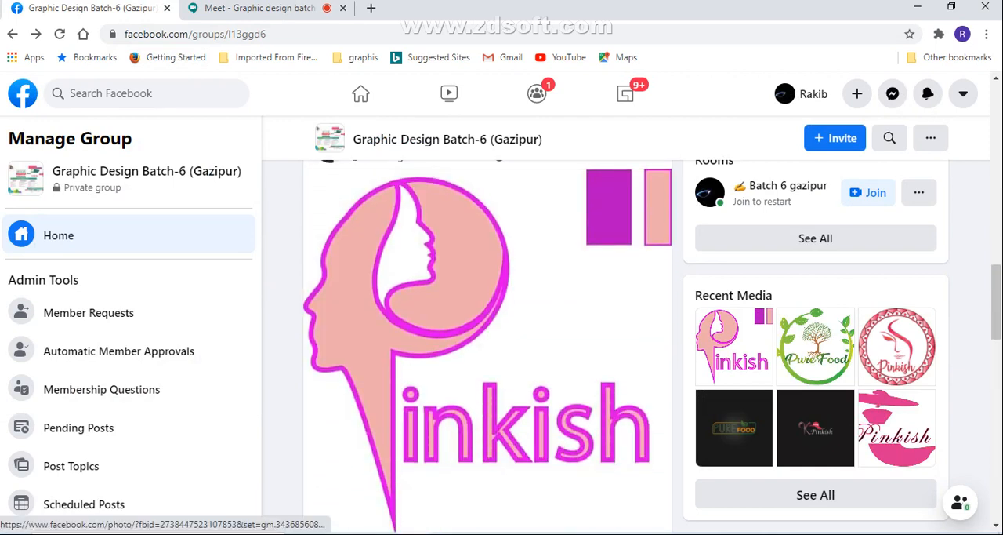
pyautogui.scroll(-1, 486, 344)
pyautogui.scroll(1, 486, 345)
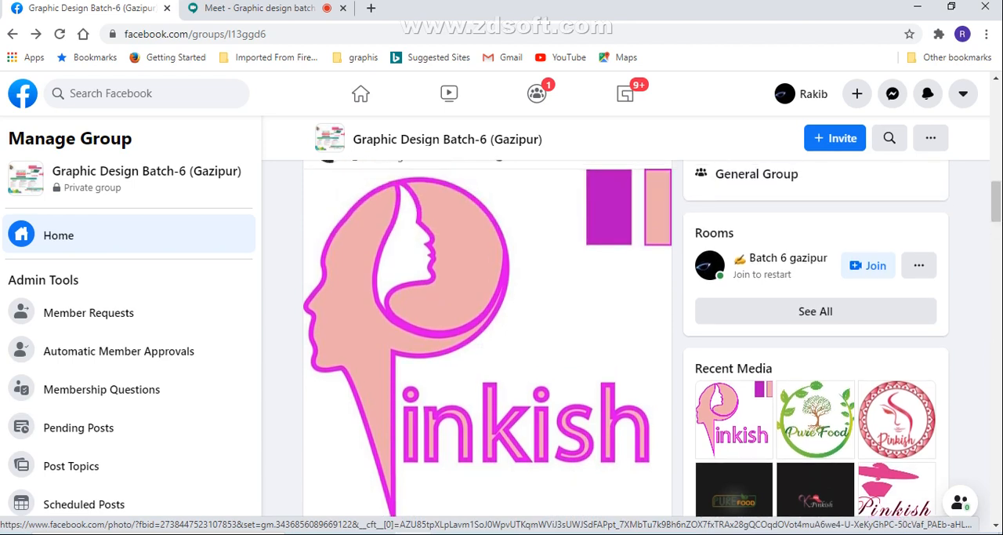
pyautogui.scroll(-5, 486, 345)
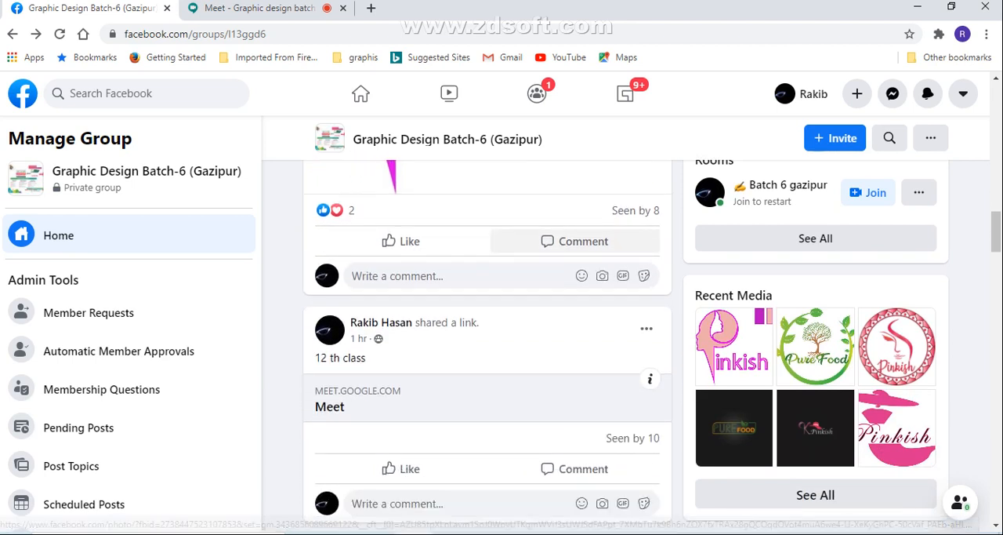
pyautogui.scroll(-3, 486, 345)
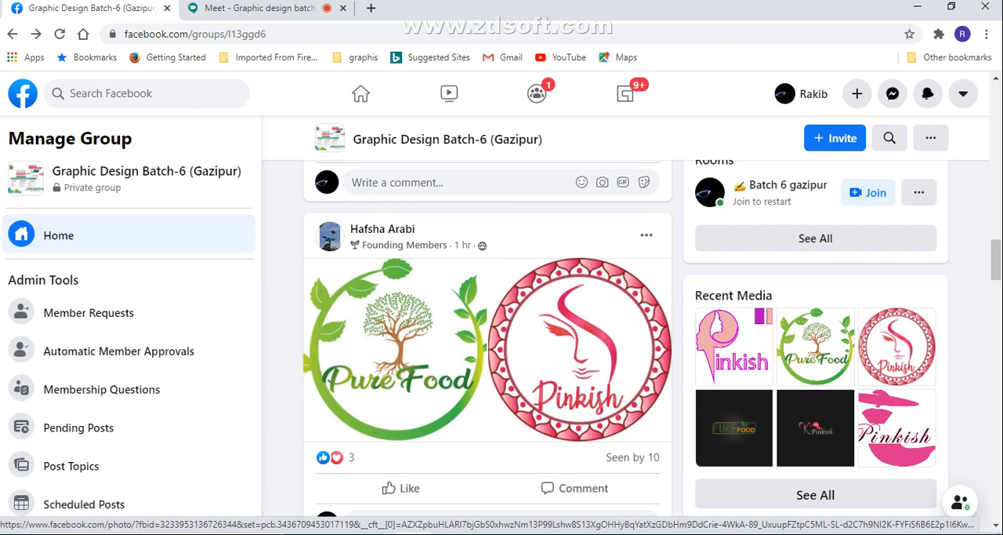
pyautogui.scroll(-2, 486, 345)
pyautogui.scroll(2, 486, 344)
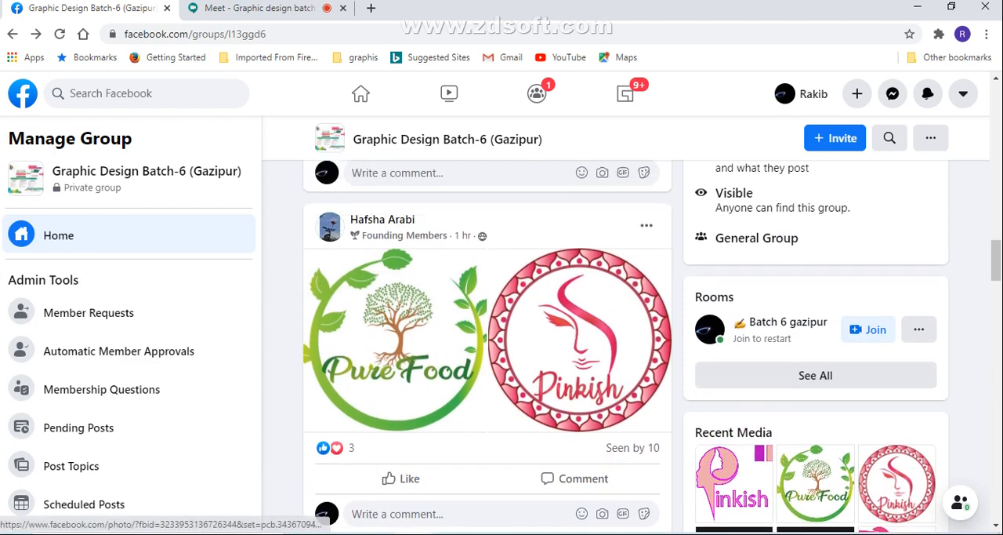
pyautogui.hotkey('ctrl', 'Tab')
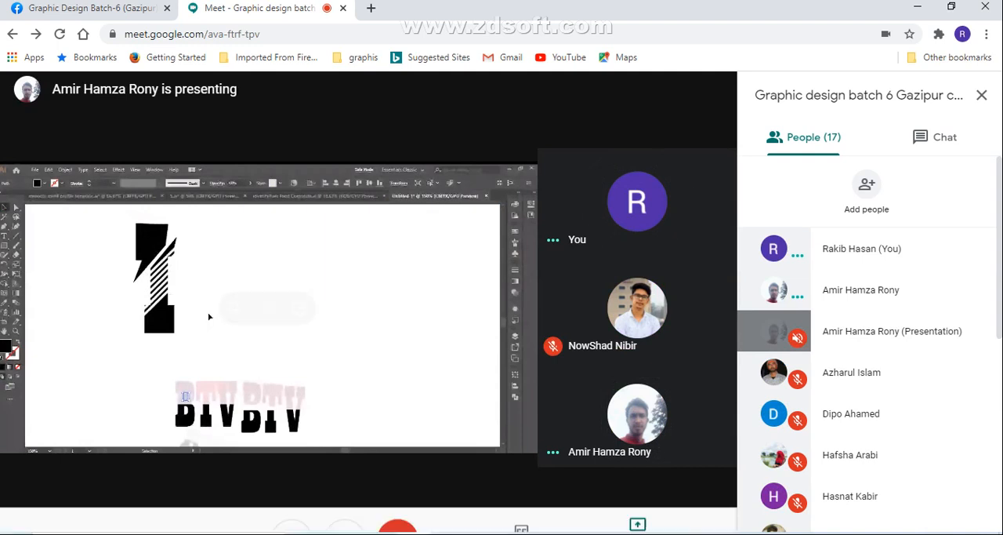
pyautogui.moveTo(203, 316)
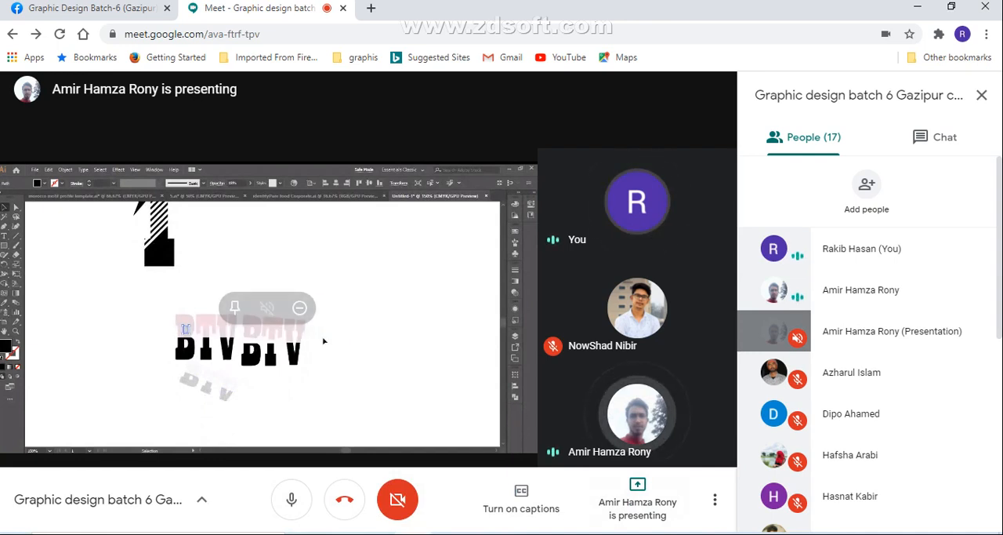
pyautogui.click(637, 502)
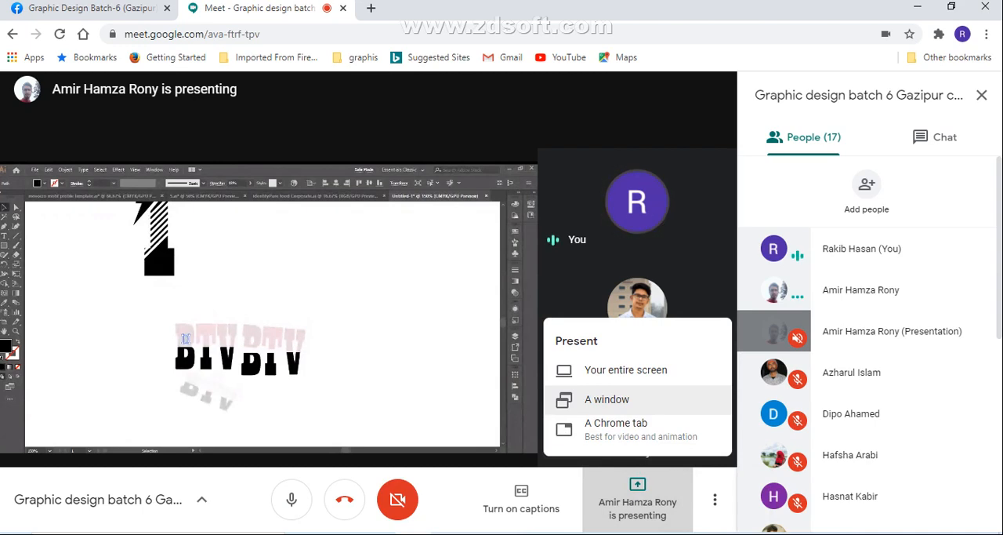
pyautogui.click(637, 399)
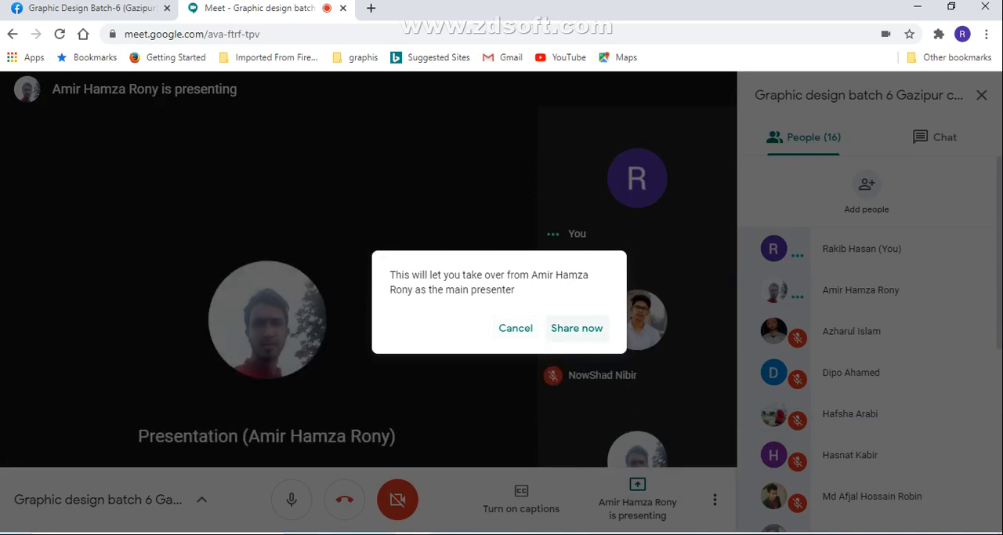
pyautogui.click(577, 327)
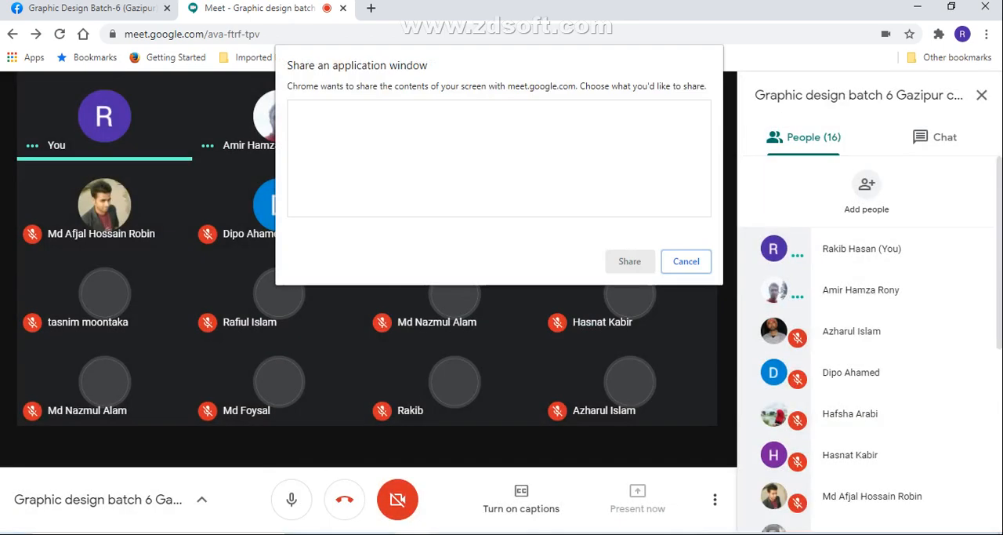
pyautogui.click(686, 263)
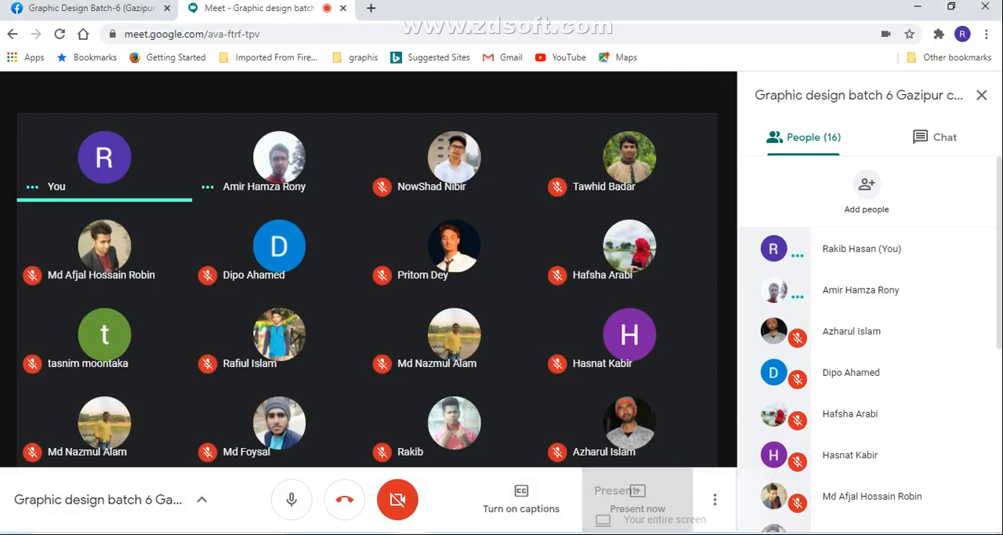
# - Present the Illustrator window with the Untitled-1 document to everyone in the meeting
pyautogui.click(637, 498)
pyautogui.click(608, 399)
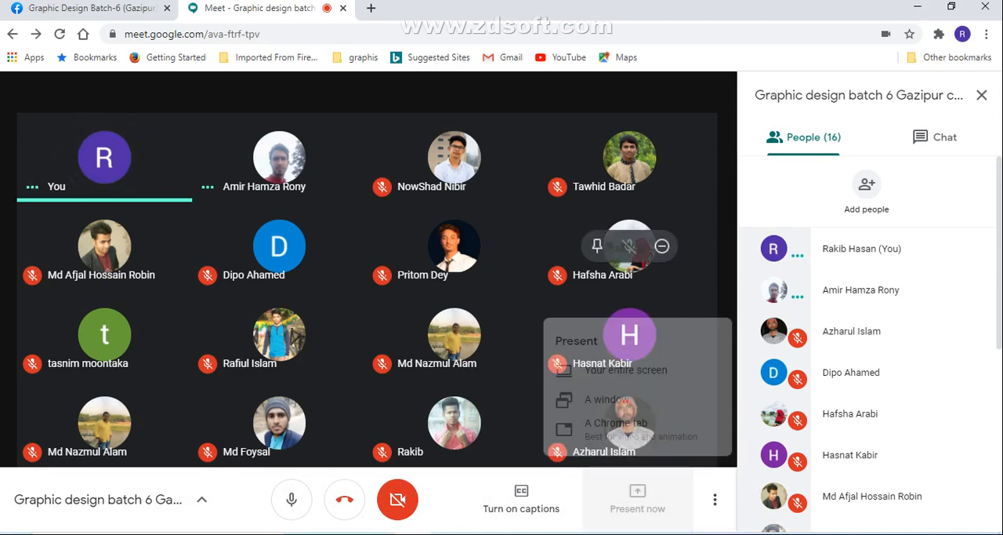
pyautogui.click(487, 157)
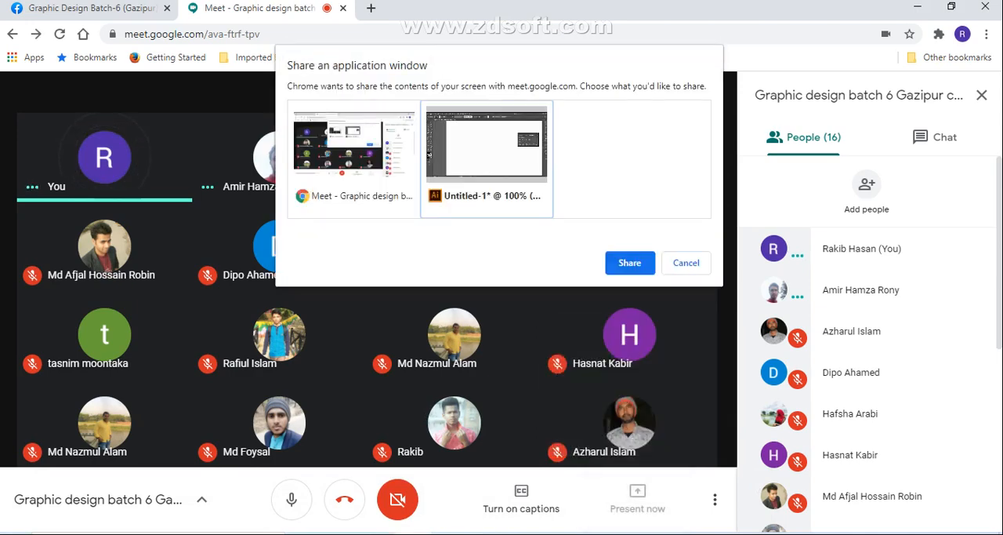
pyautogui.click(629, 263)
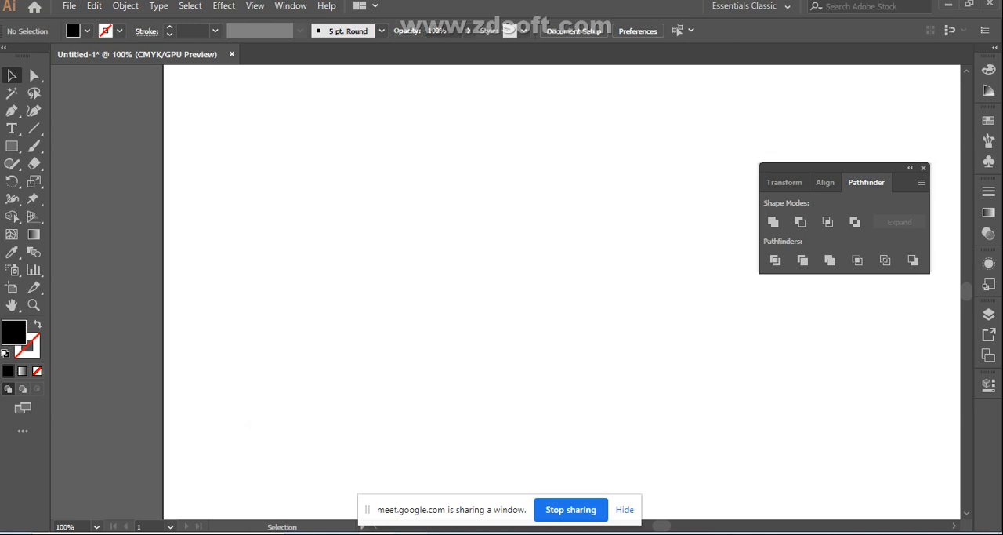
# - Return to the Meet window and stop presenting the Illustrator document
pyautogui.moveTo(412, 533)
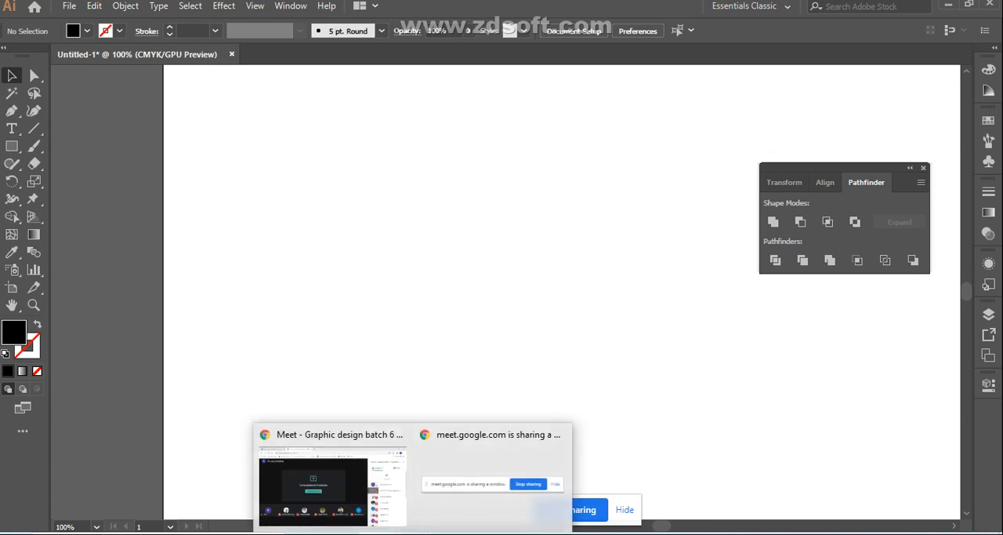
pyautogui.click(333, 488)
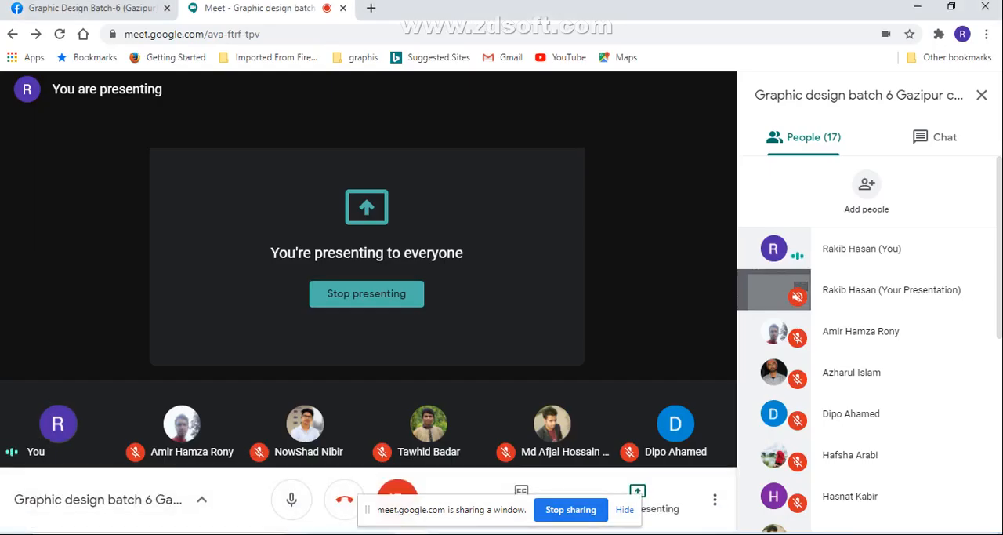
pyautogui.click(366, 293)
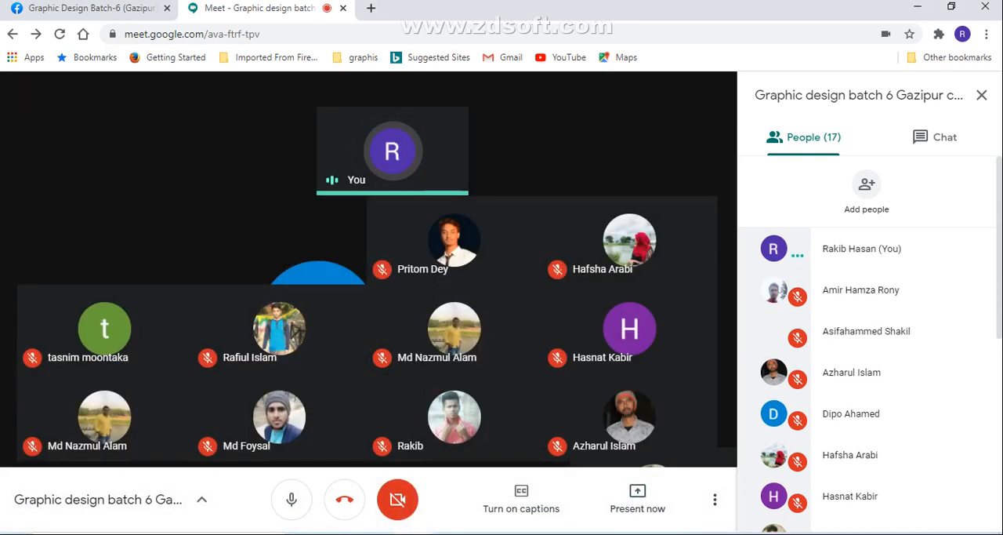
# - Present the Chrome browser window to the meeting participants
pyautogui.click(638, 499)
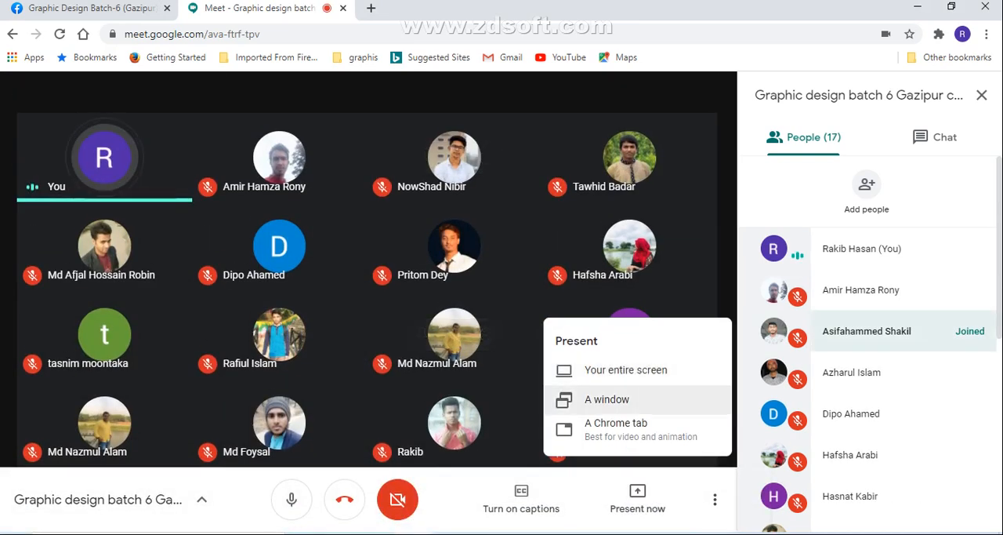
pyautogui.click(607, 399)
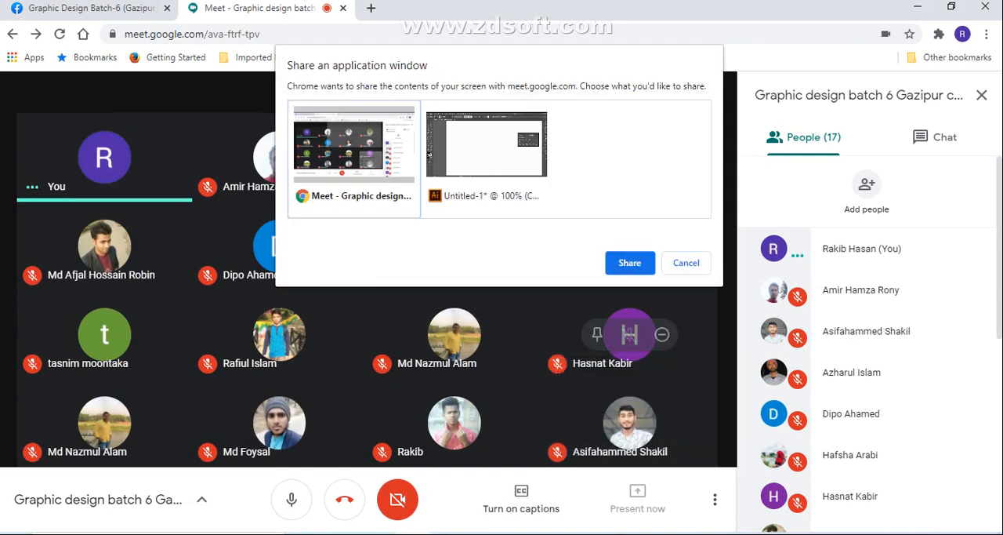
pyautogui.click(630, 263)
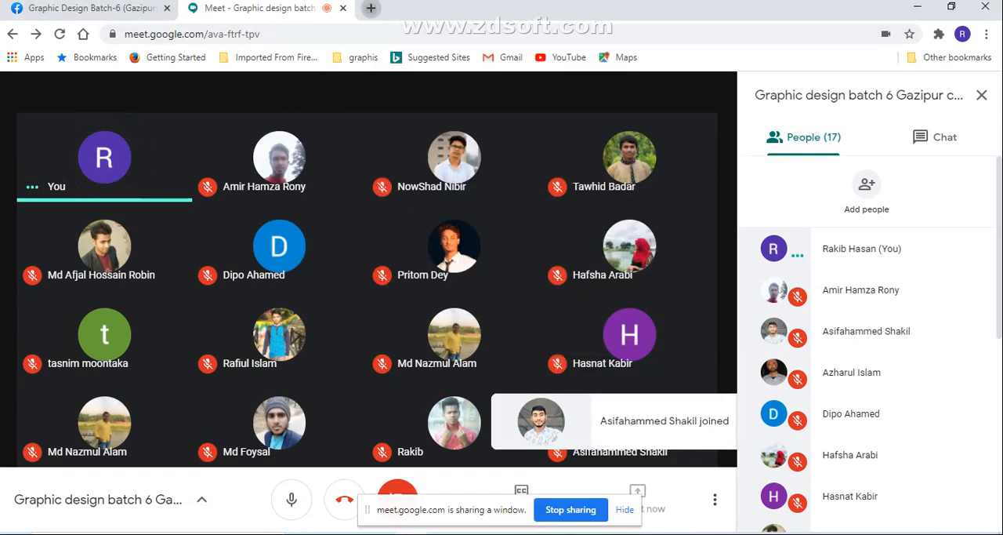
# - Search Google for "running character" in a new browser tab and browse the image results
pyautogui.click(371, 8)
pyautogui.click(361, 34)
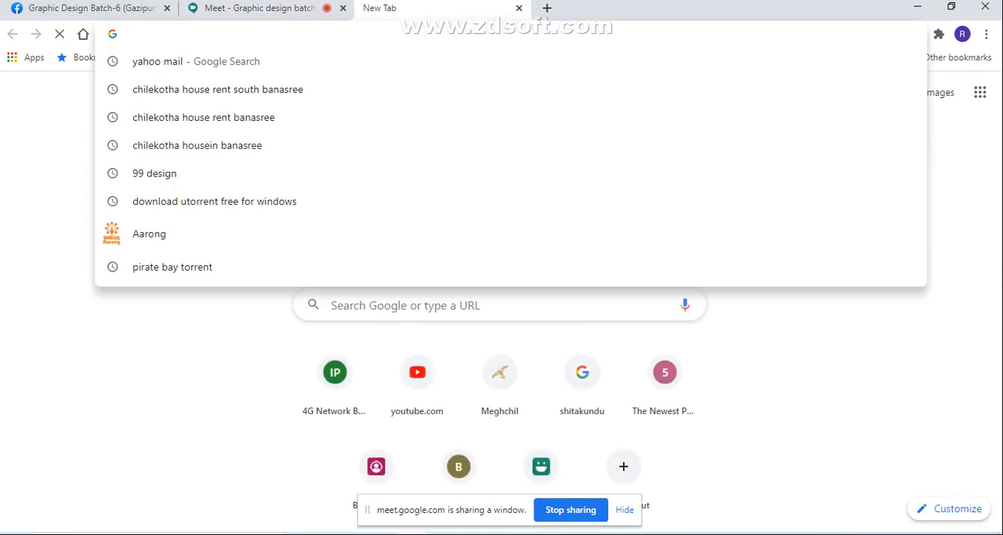
pyautogui.write('ru')
pyautogui.press('BackSpace')
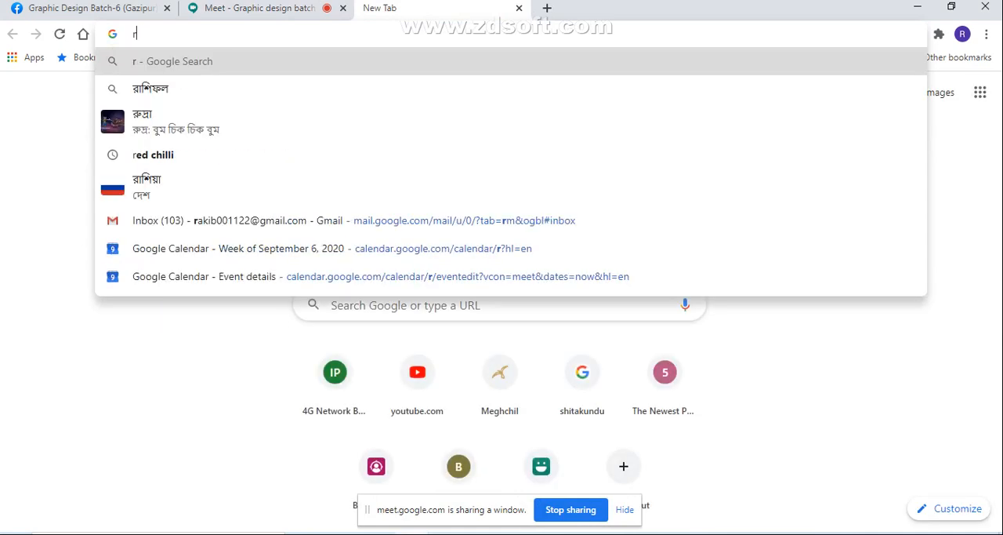
pyautogui.write('unnin')
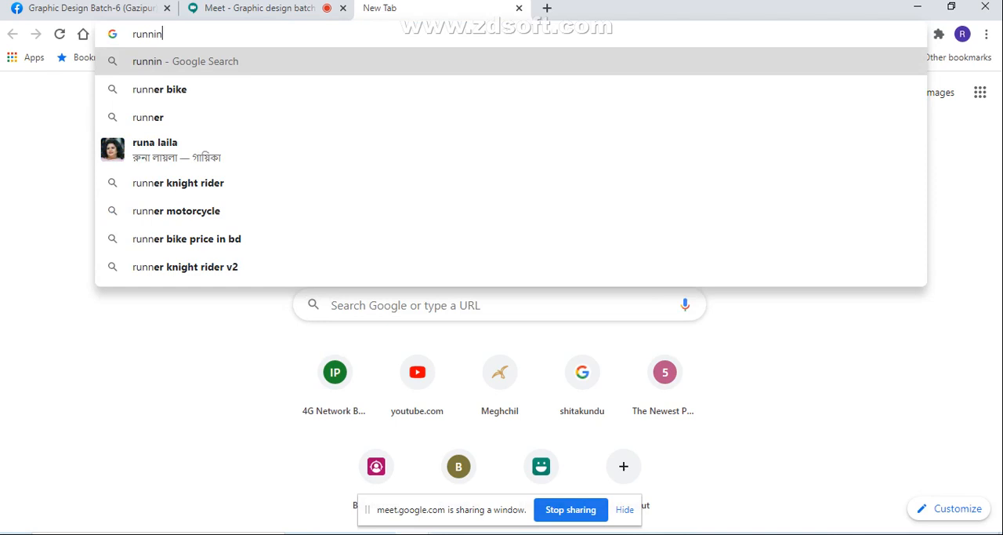
pyautogui.write('g')
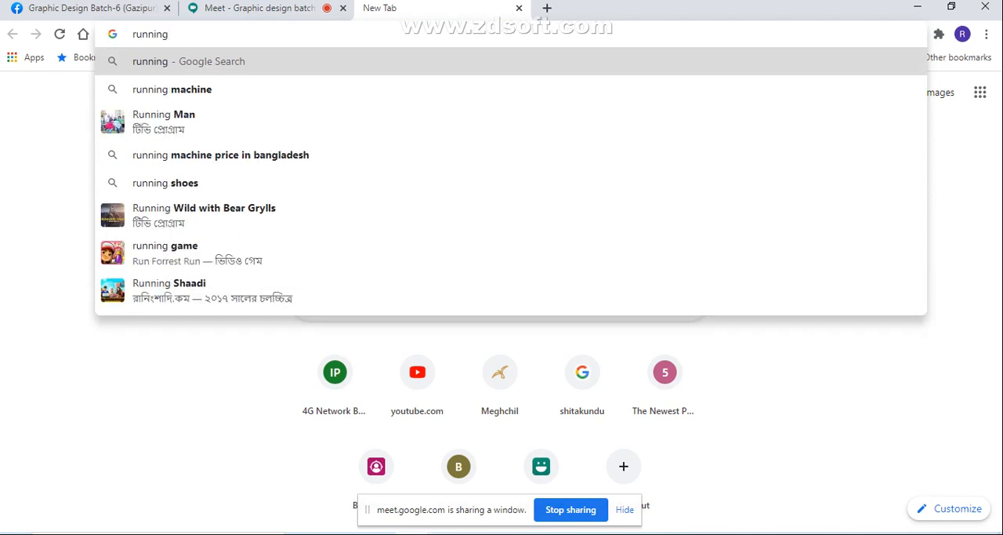
pyautogui.write(' charac')
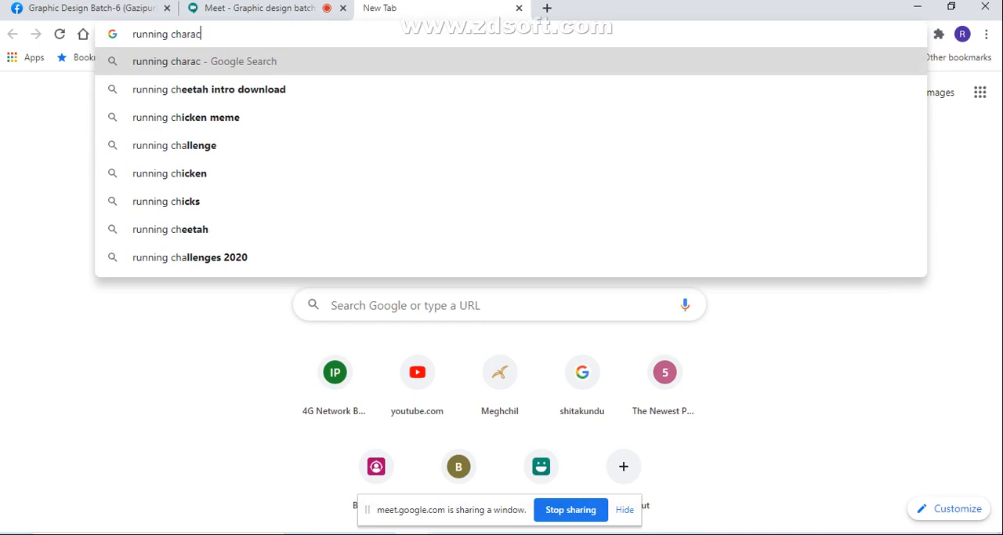
pyautogui.write('ter')
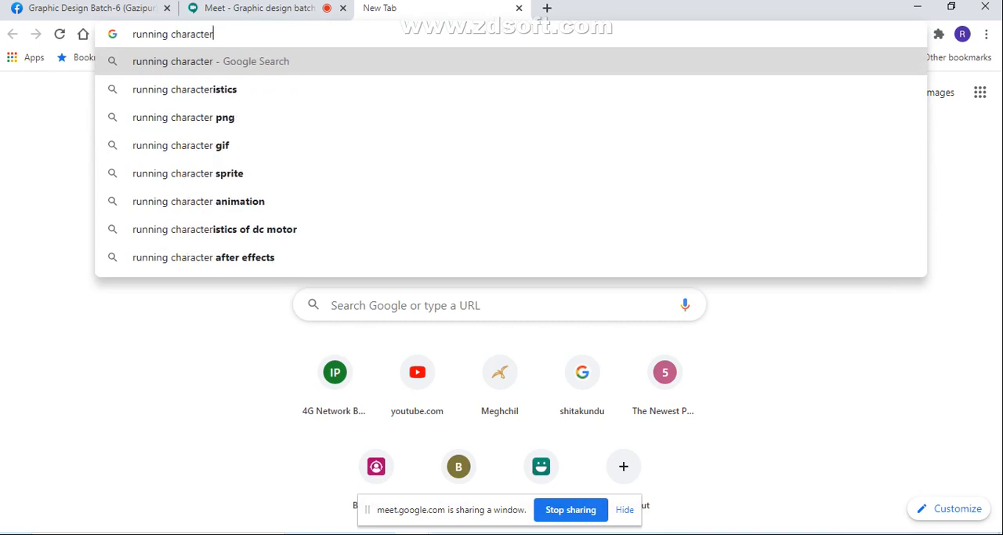
pyautogui.press('Return')
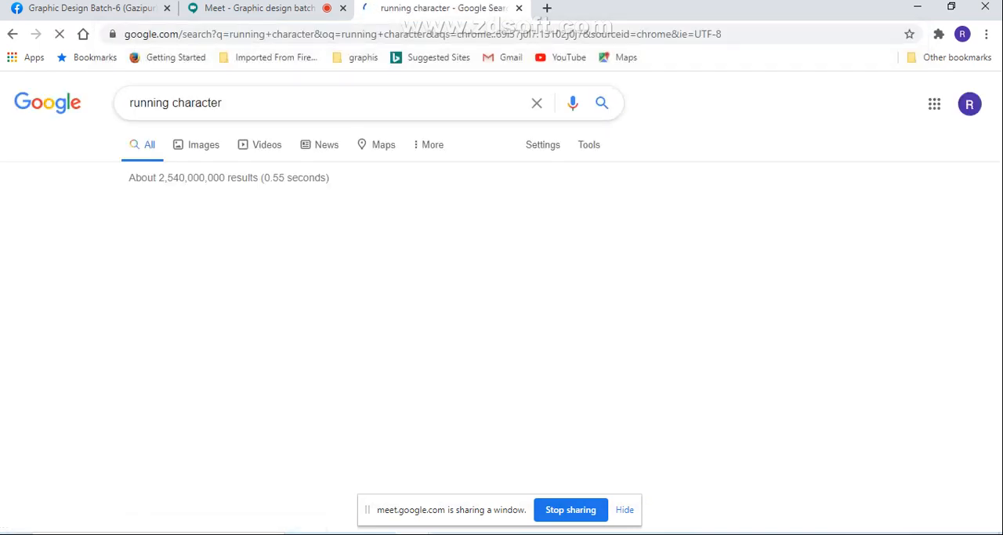
pyautogui.click(203, 145)
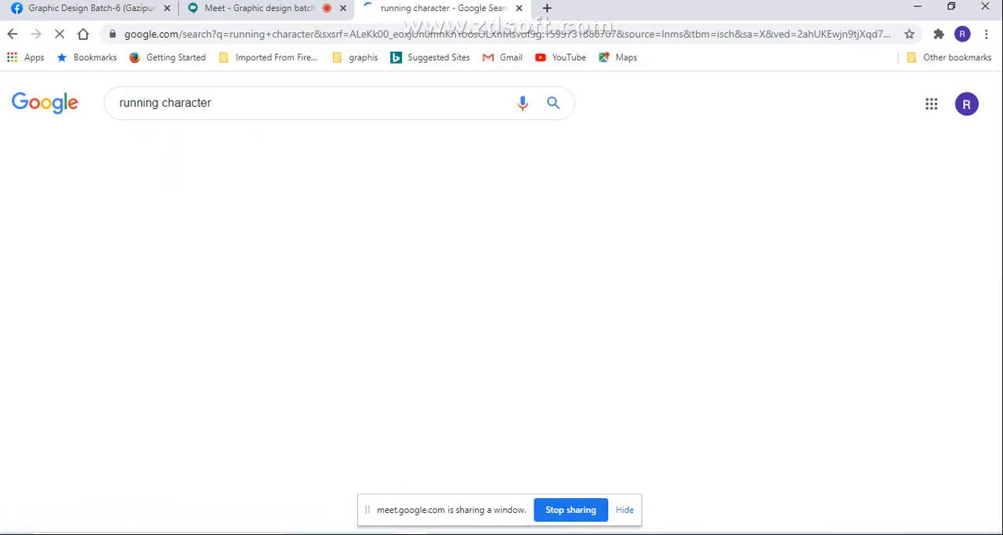
pyautogui.scroll(-3, 502, 298)
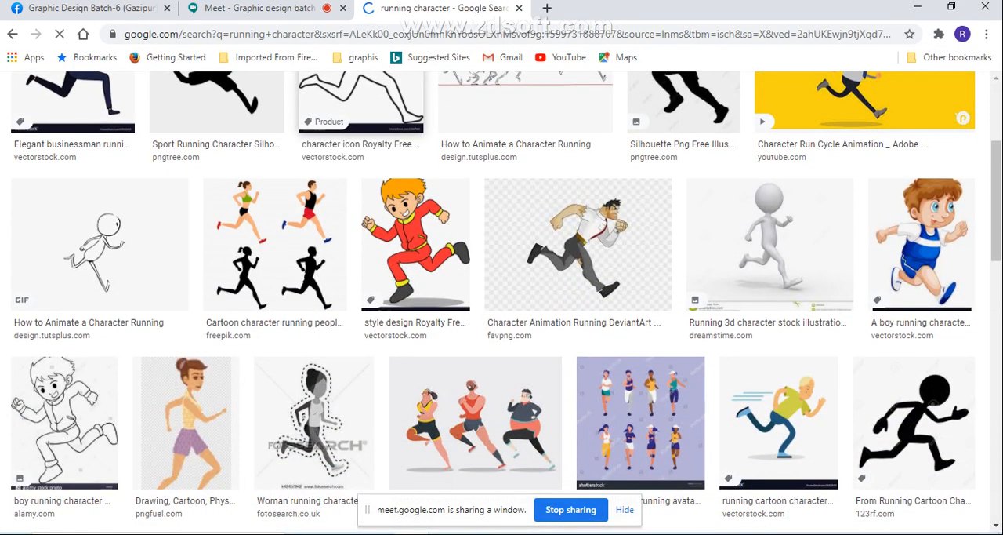
# - Change the image search from "running character" to "running people" and run it
pyautogui.scroll(-5, 501, 298)
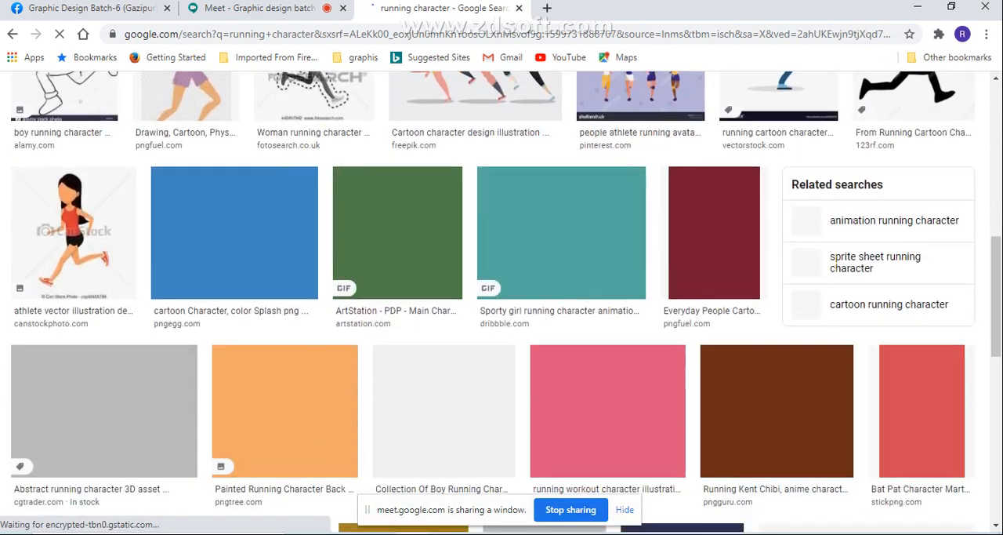
pyautogui.scroll(8, 502, 298)
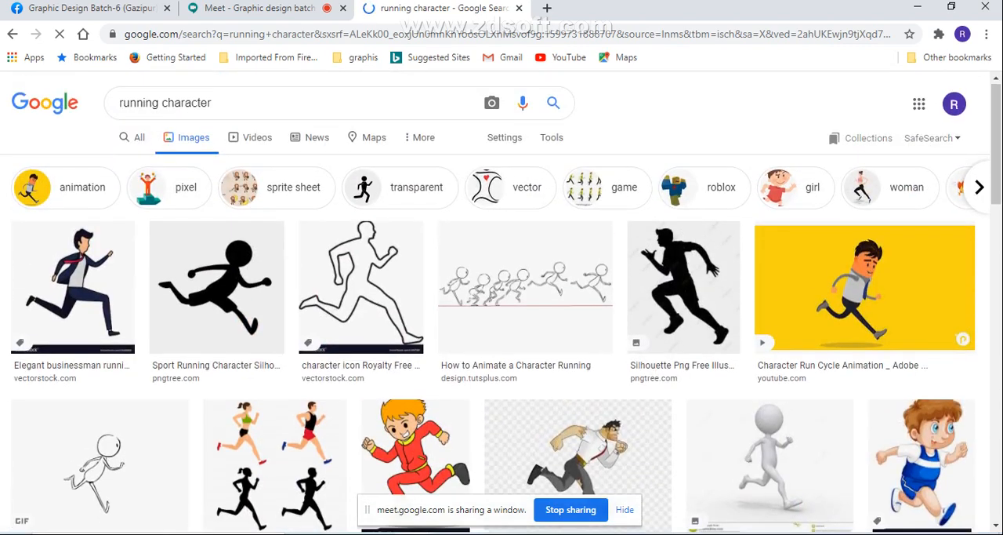
pyautogui.click(213, 102)
pyautogui.hotkey('ctrl', 'a')
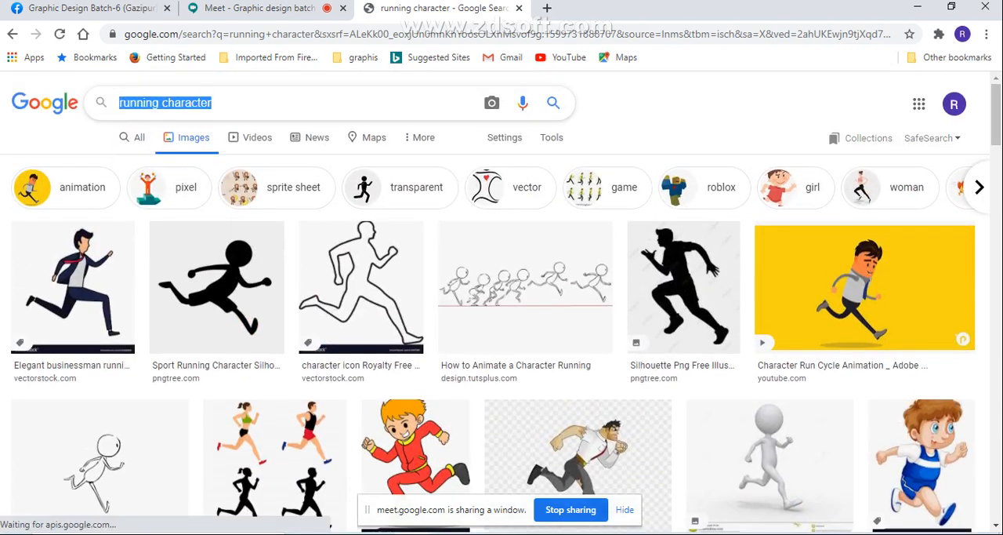
pyautogui.click(213, 102)
pyautogui.press('BackSpace')
pyautogui.press('BackSpace')
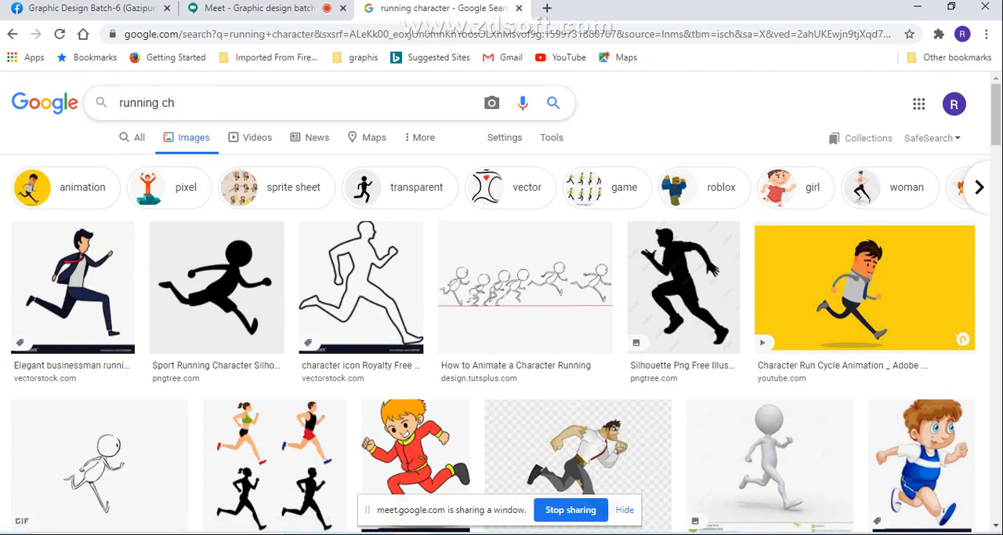
pyautogui.press('BackSpace')
pyautogui.write('pr')
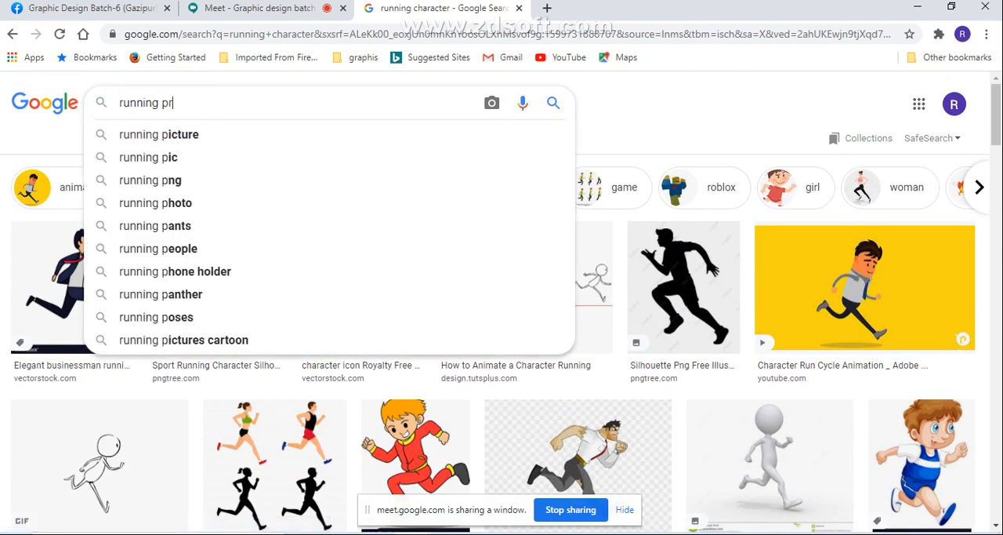
pyautogui.press('BackSpace')
pyautogui.write('eople')
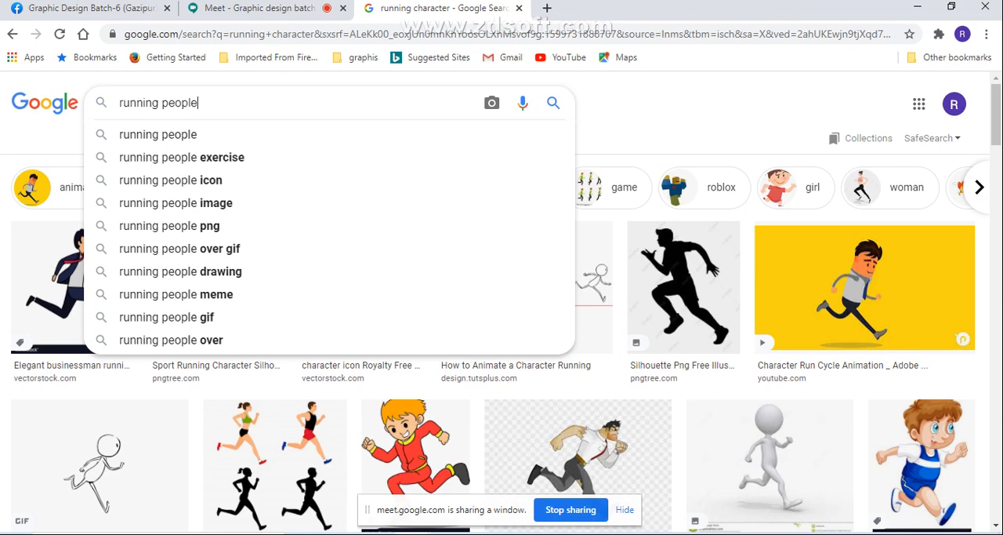
pyautogui.press('Return')
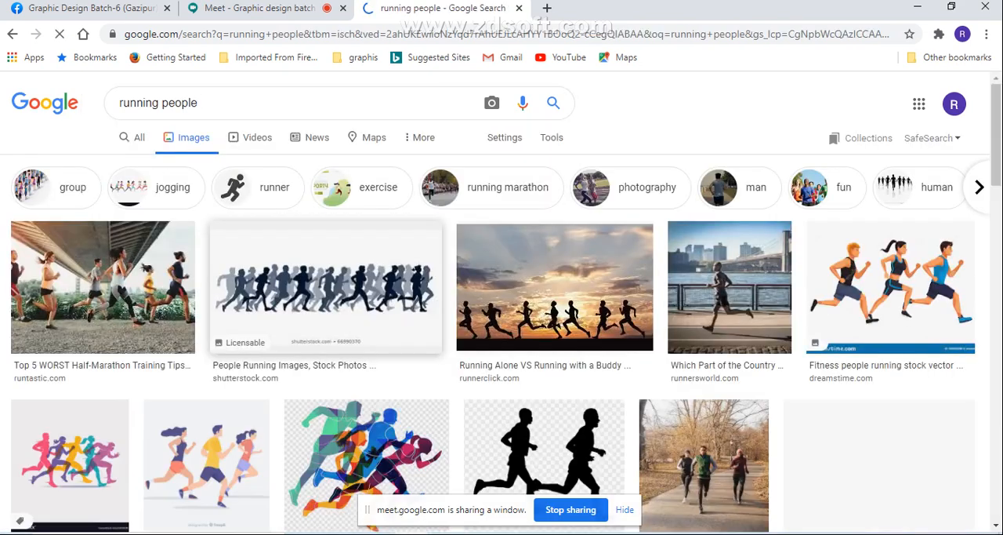
# - Look through the "running people" image results for a suitable reference picture of runners
pyautogui.scroll(-3, 294, 144)
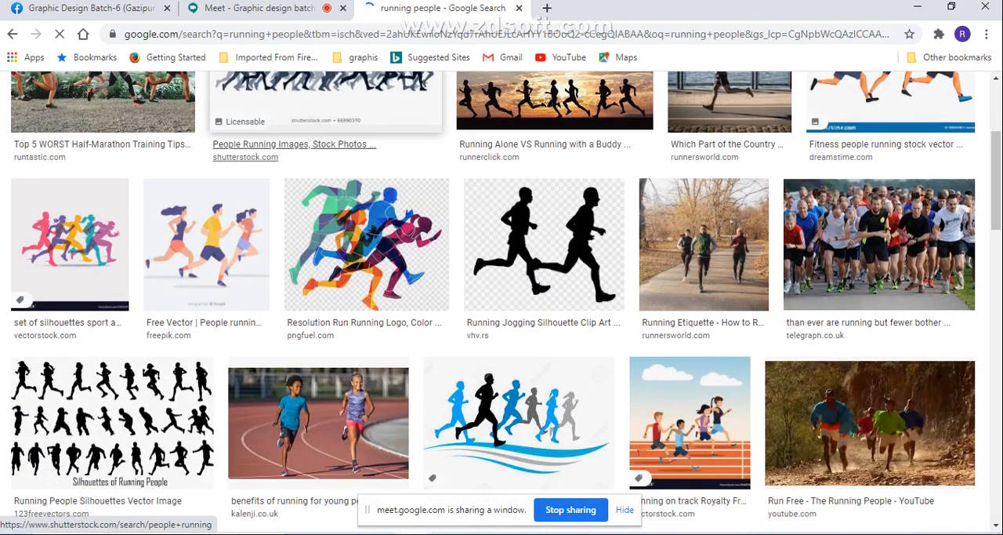
pyautogui.scroll(-7, 294, 144)
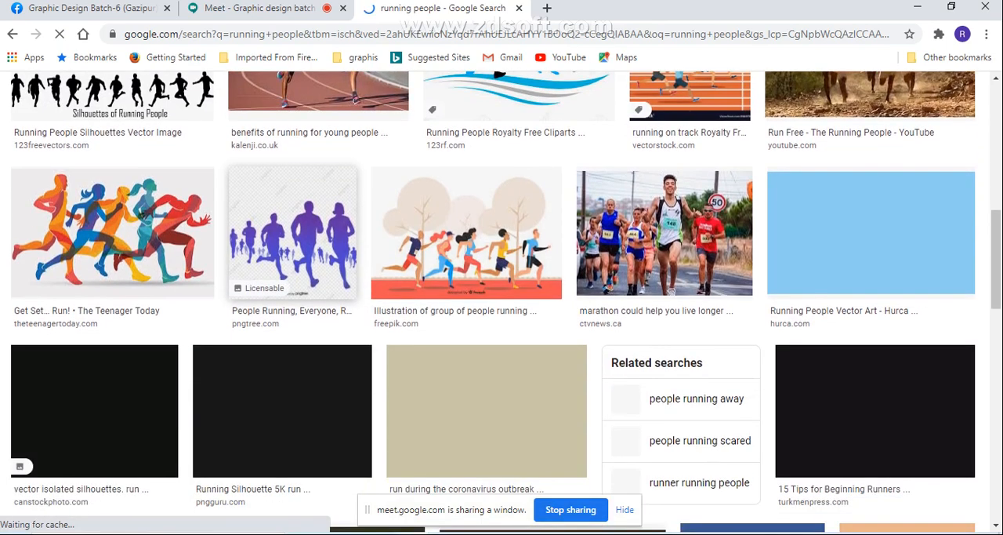
pyautogui.scroll(-4, 502, 301)
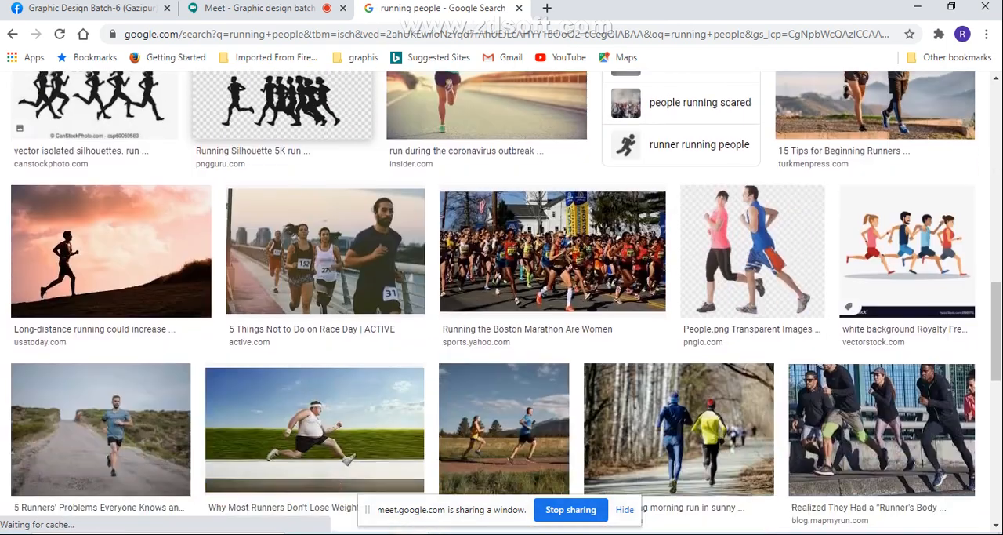
pyautogui.scroll(-1, 325, 275)
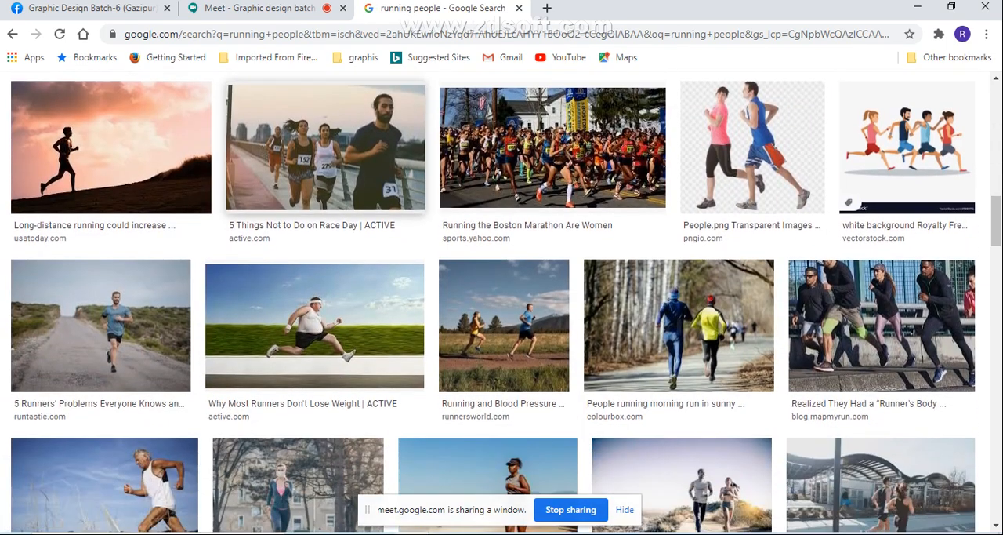
pyautogui.scroll(-1, 314, 259)
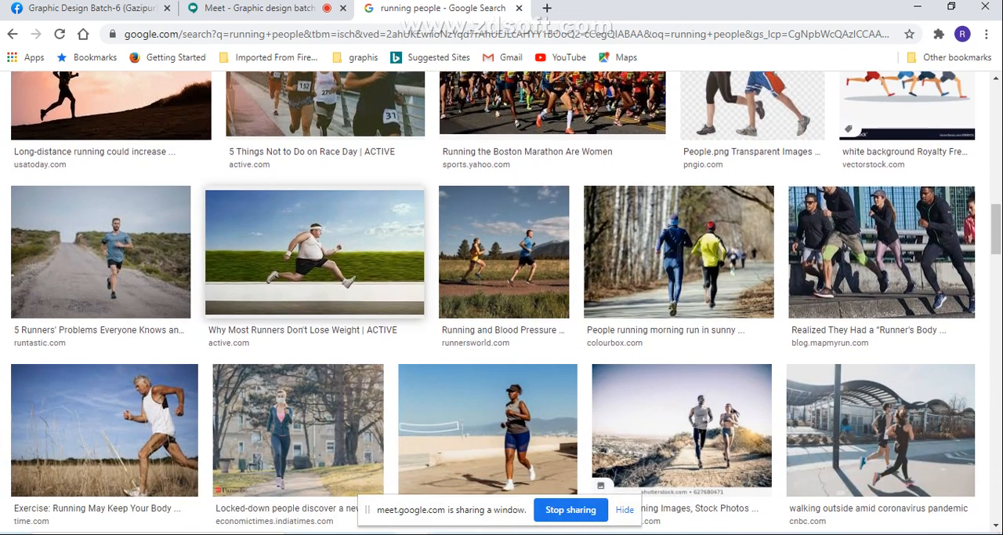
pyautogui.scroll(-1, 314, 259)
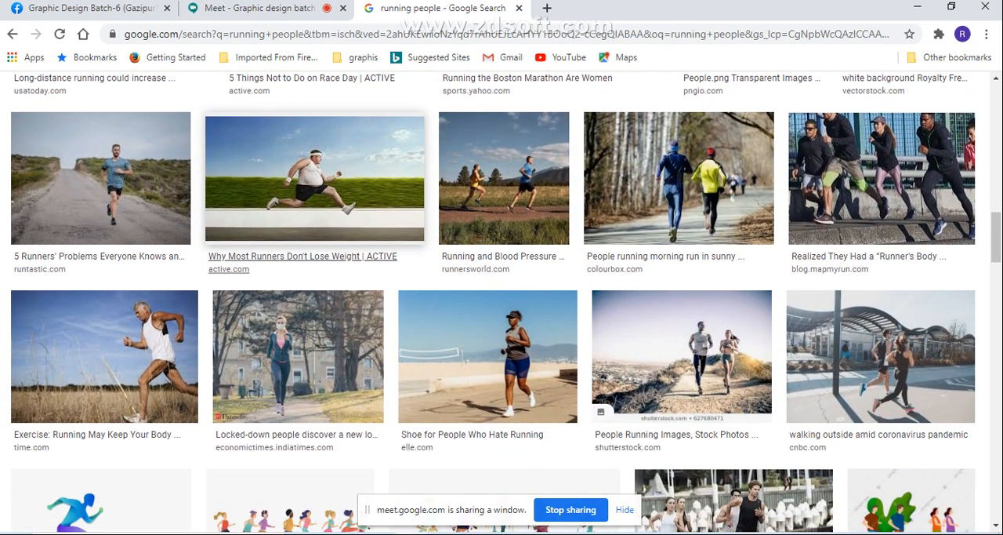
pyautogui.scroll(-3, 313, 258)
pyautogui.scroll(-2, 408, 219)
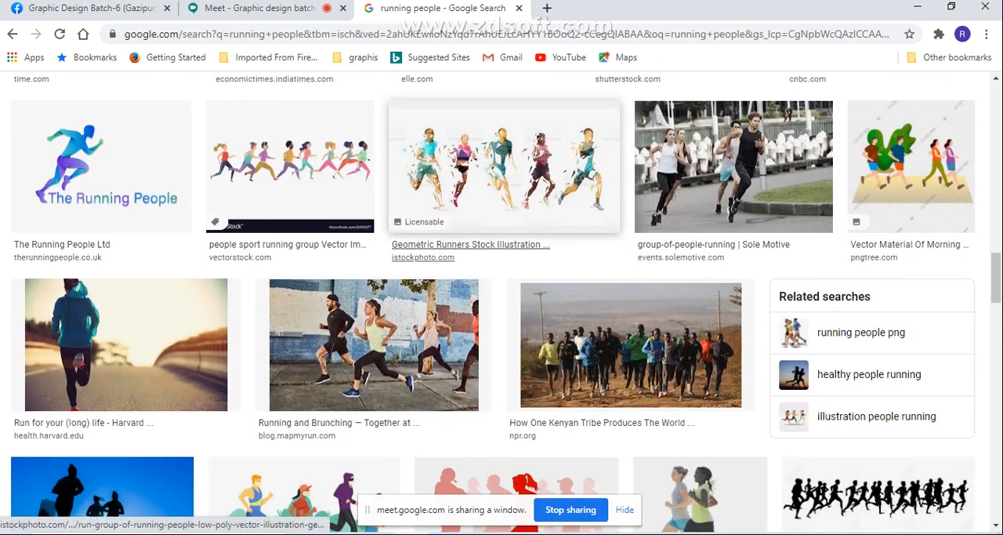
pyautogui.scroll(-3, 377, 345)
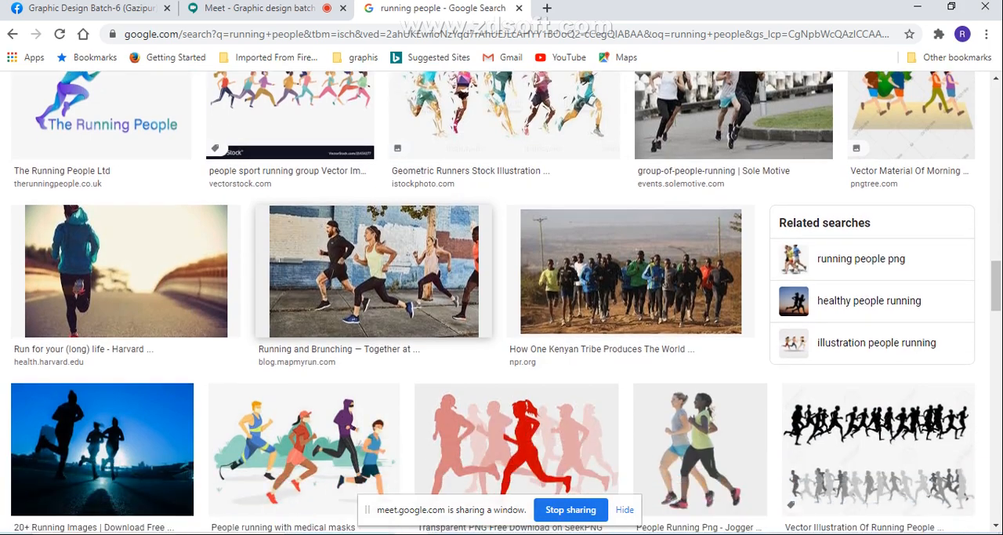
pyautogui.scroll(-5, 304, 301)
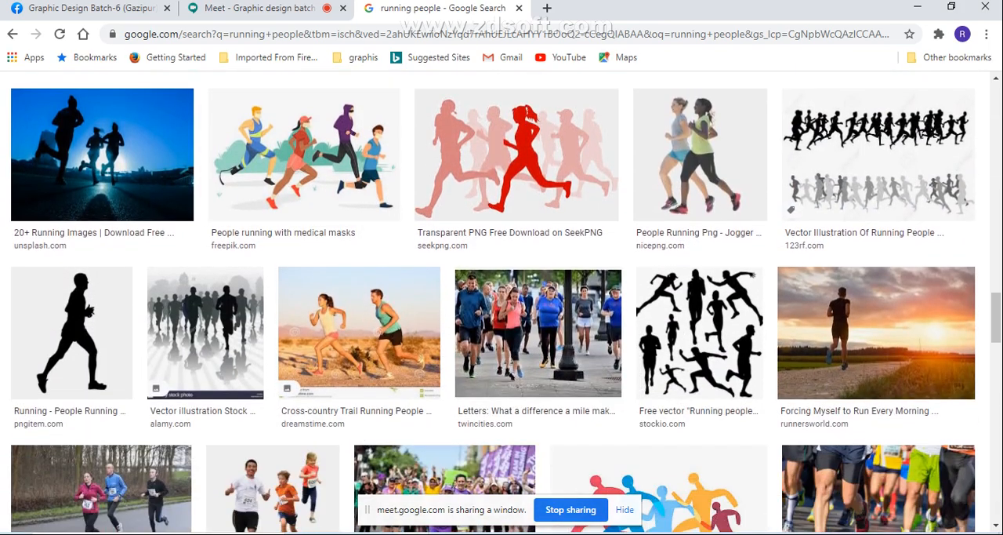
pyautogui.scroll(-1, 395, 314)
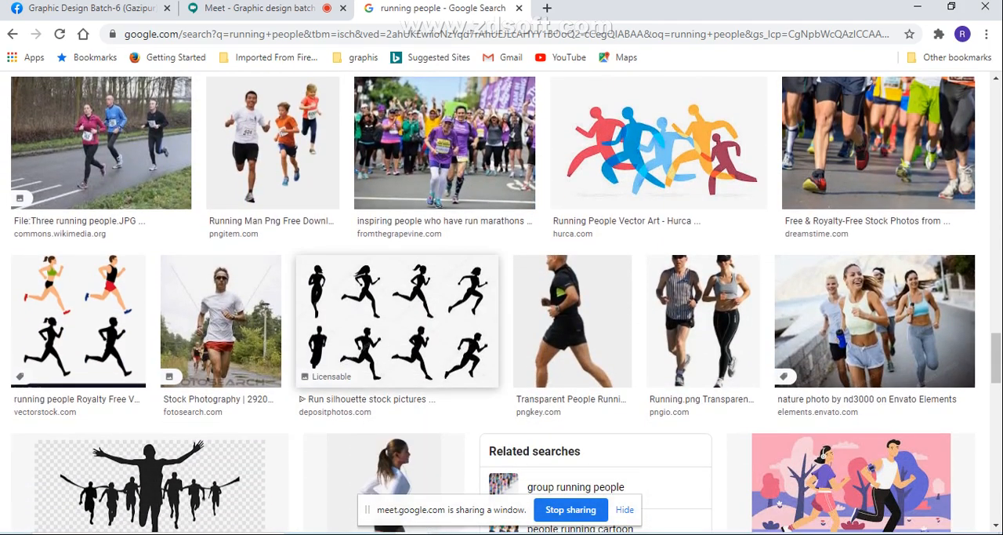
pyautogui.scroll(-2, 396, 314)
pyautogui.scroll(-2, 392, 196)
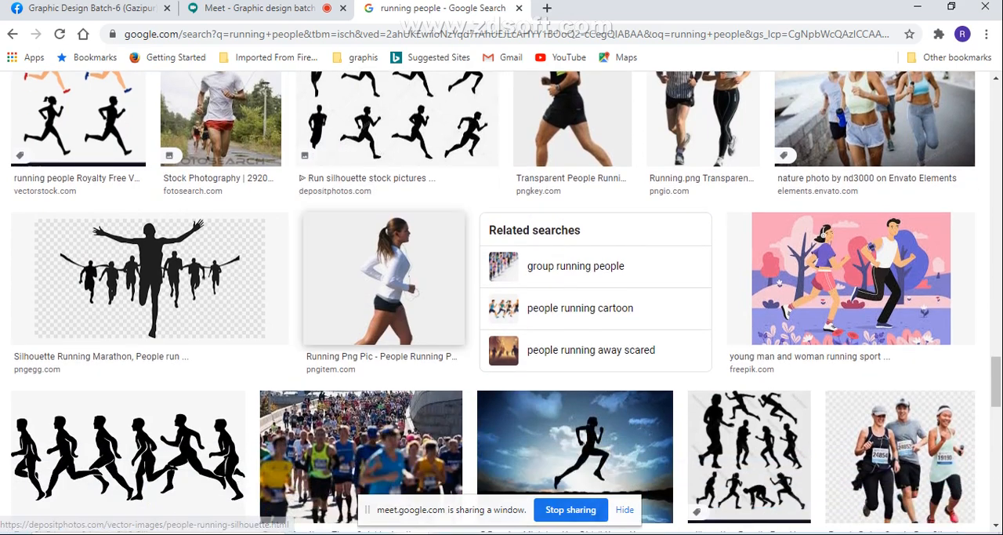
pyautogui.scroll(-3, 384, 204)
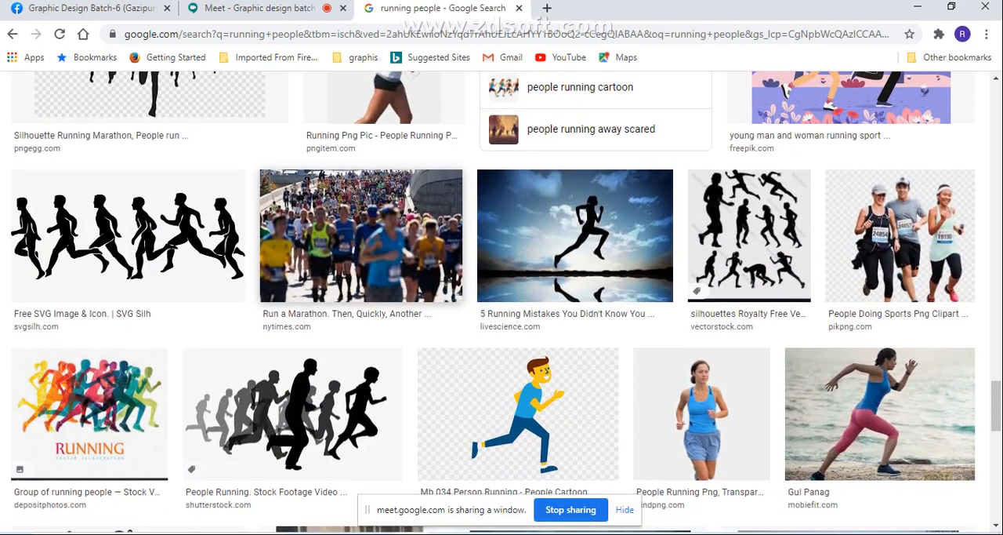
pyautogui.scroll(-1, 329, 235)
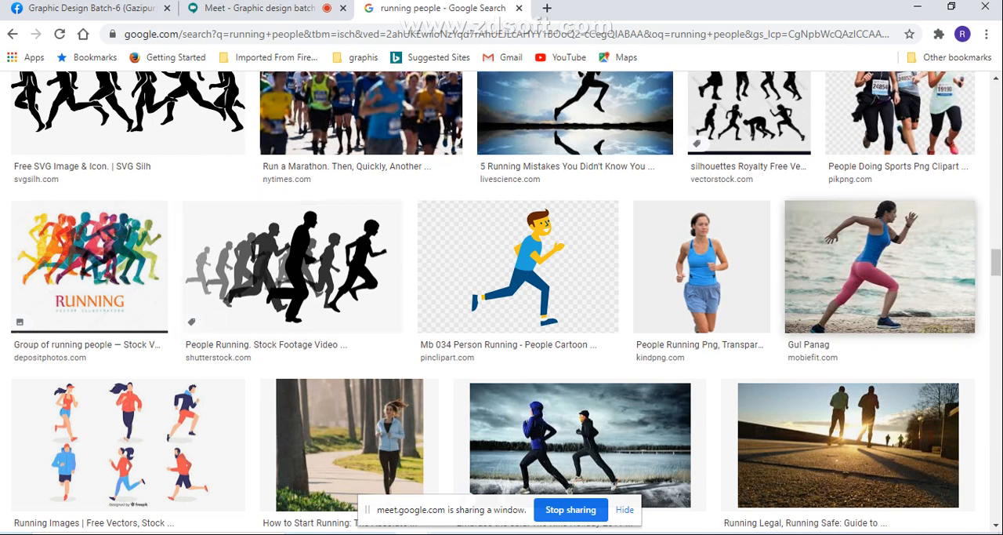
pyautogui.scroll(-6, 878, 266)
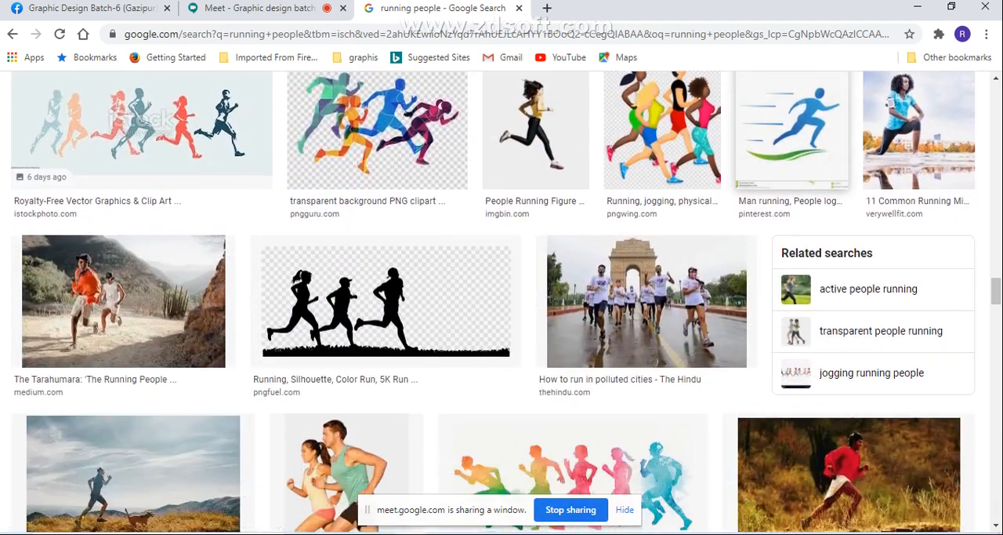
pyautogui.scroll(-3, 345, 243)
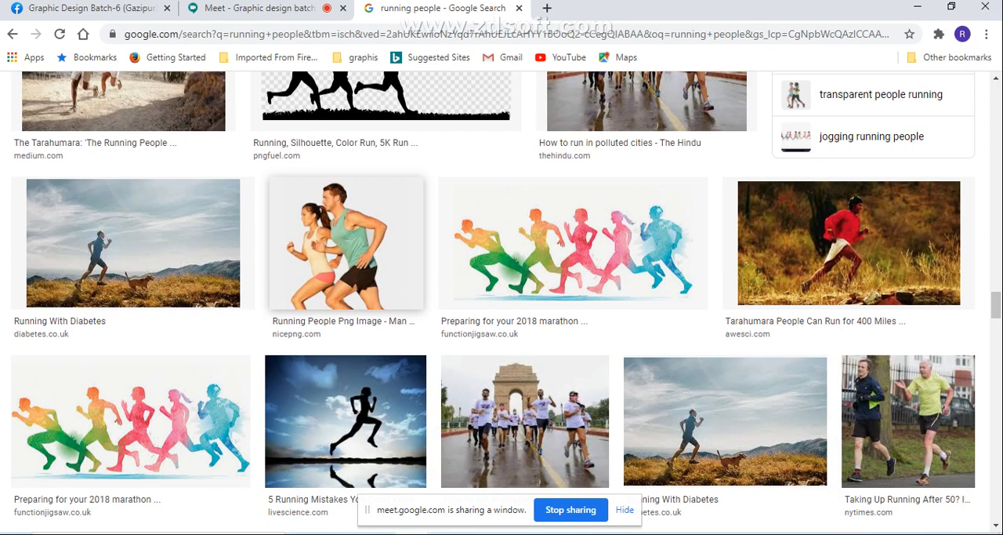
# - Open the nicepng.com picture of a man and woman running, save it to the Desktop as JPEG "download (1)", and close both search tabs
pyautogui.rightClick(272, 237)
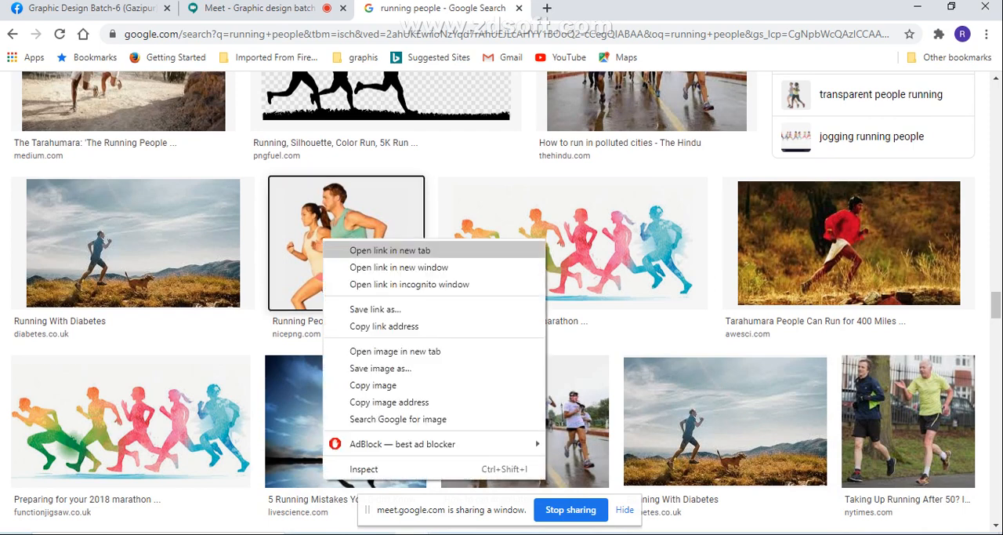
pyautogui.click(338, 249)
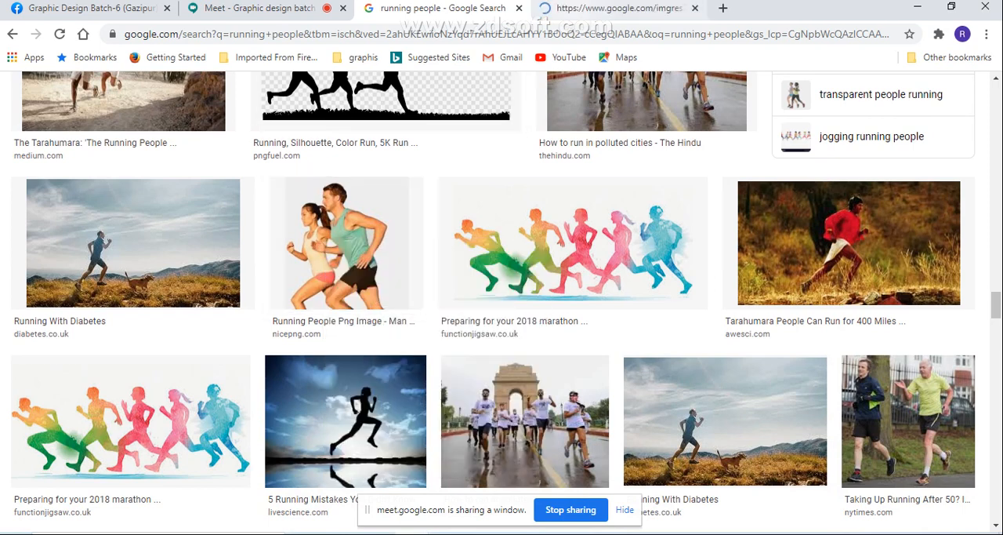
pyautogui.click(620, 9)
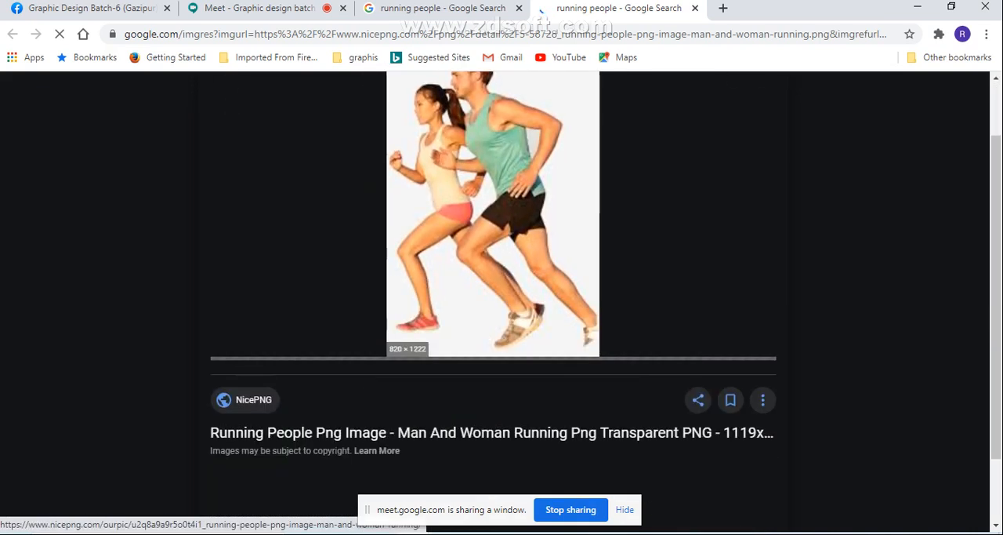
pyautogui.rightClick(453, 200)
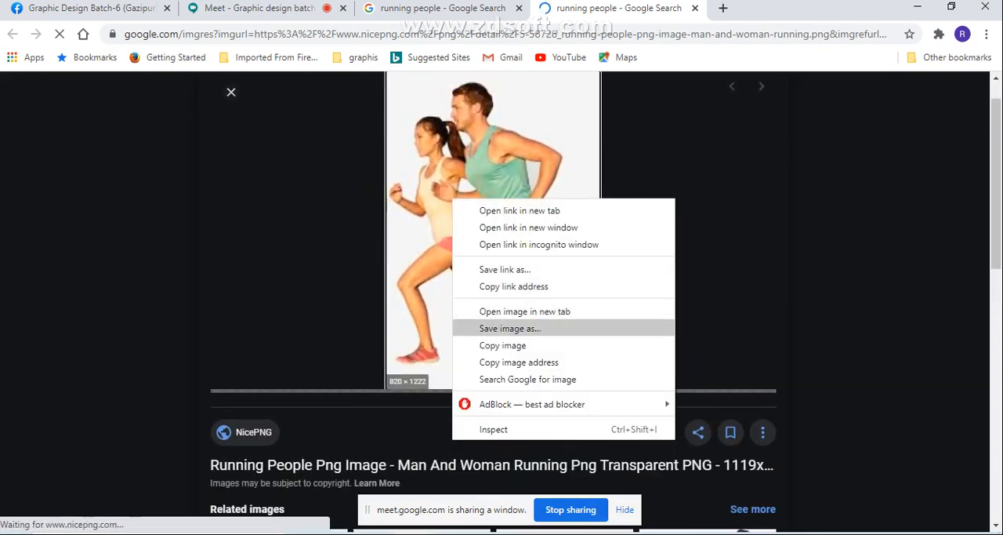
pyautogui.click(510, 329)
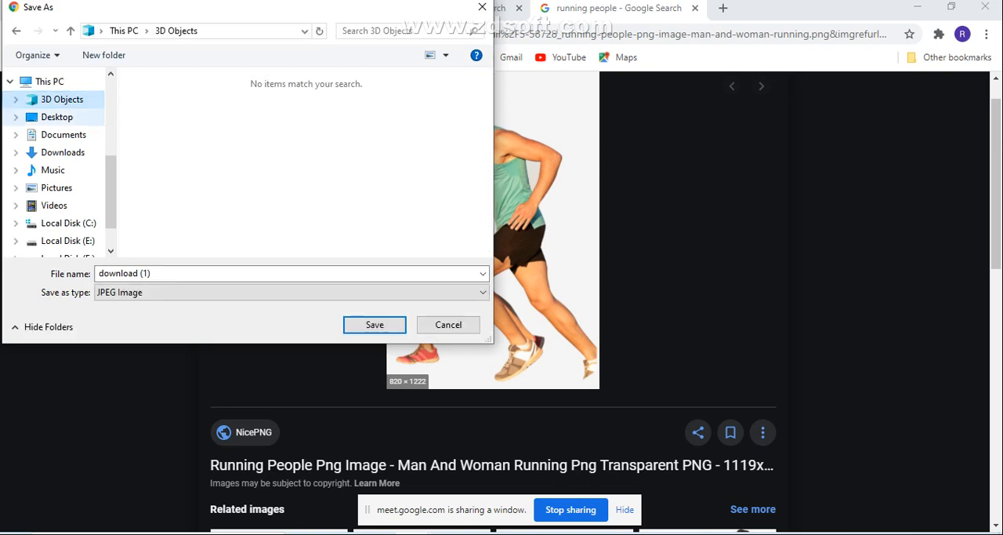
pyautogui.click(56, 117)
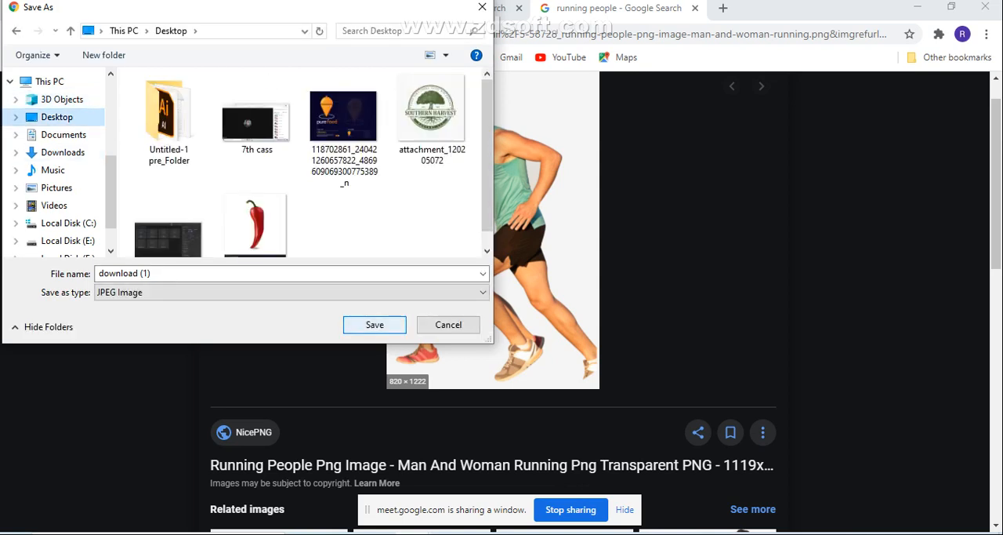
pyautogui.press('Return')
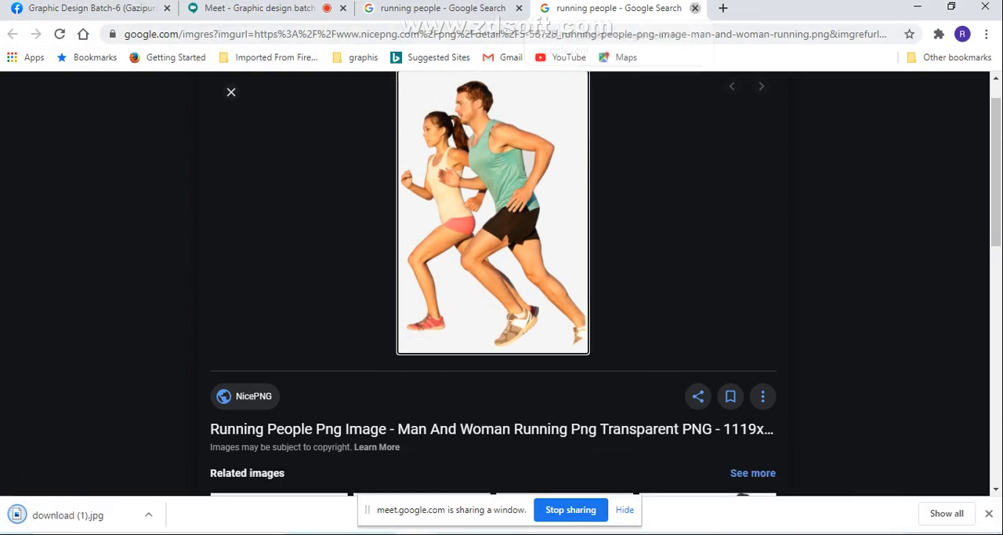
pyautogui.click(695, 8)
pyautogui.click(519, 7)
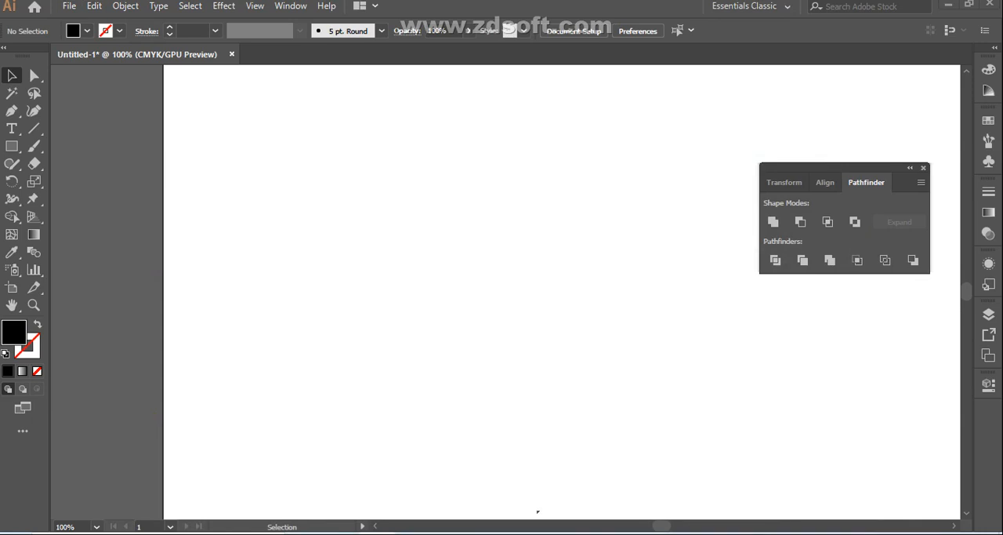
# - Try to place the download (1) image from the Desktop folder in File Explorer into the Untitled-1 document in Illustrator
pyautogui.press('super+e')
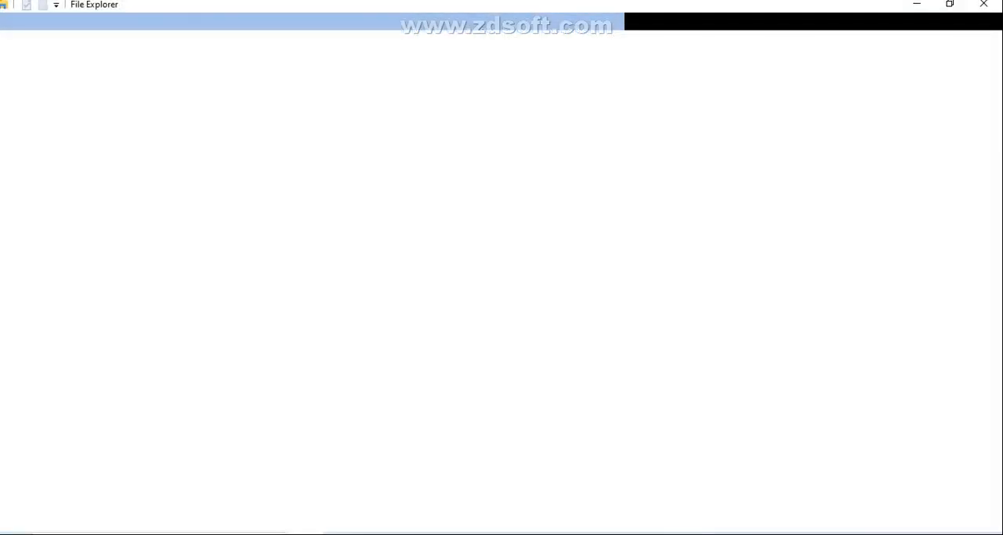
pyautogui.click(51, 94)
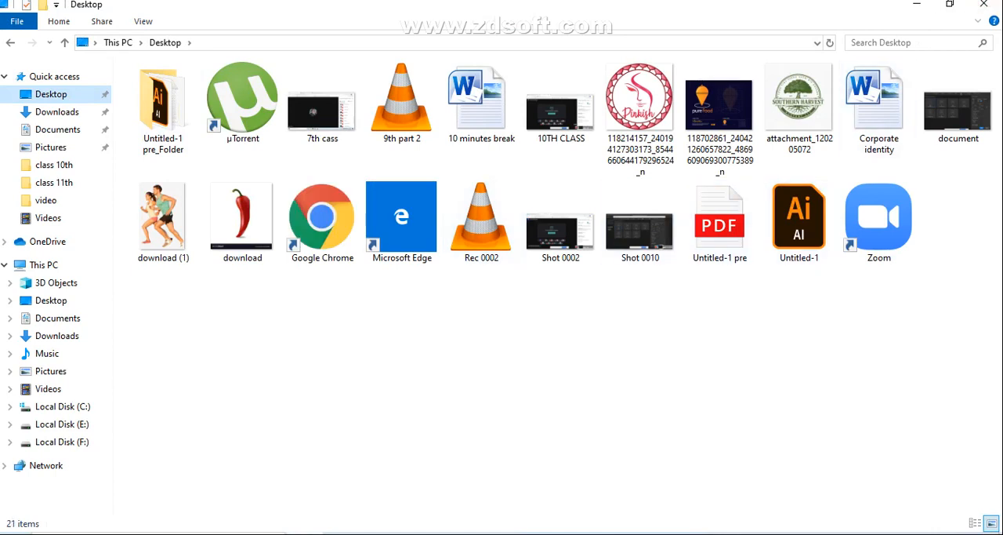
pyautogui.moveTo(159, 205); pyautogui.dragTo(400, 341)
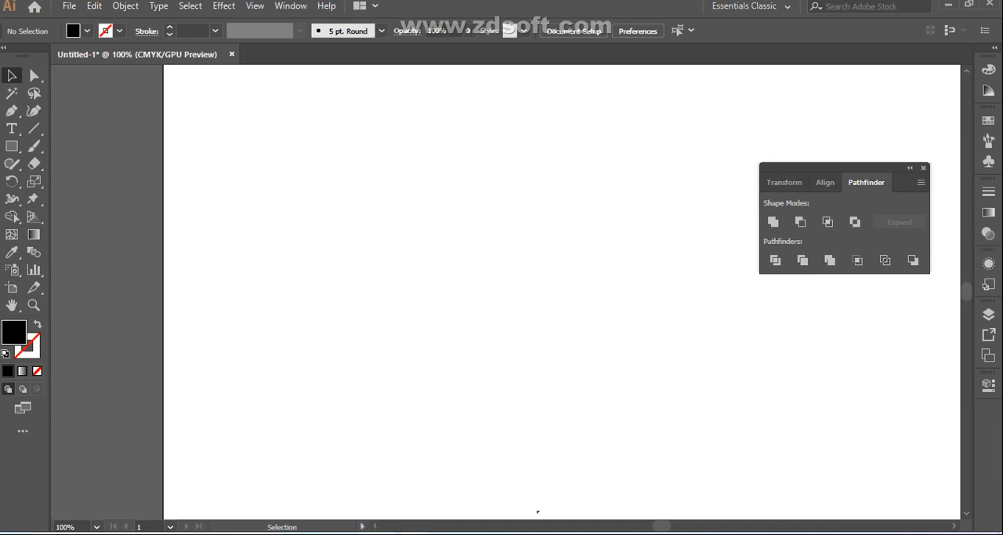
# - Switch to the Google Meet call in Chrome and present the Untitled-1 Illustrator window to the class
pyautogui.click(414, 533)
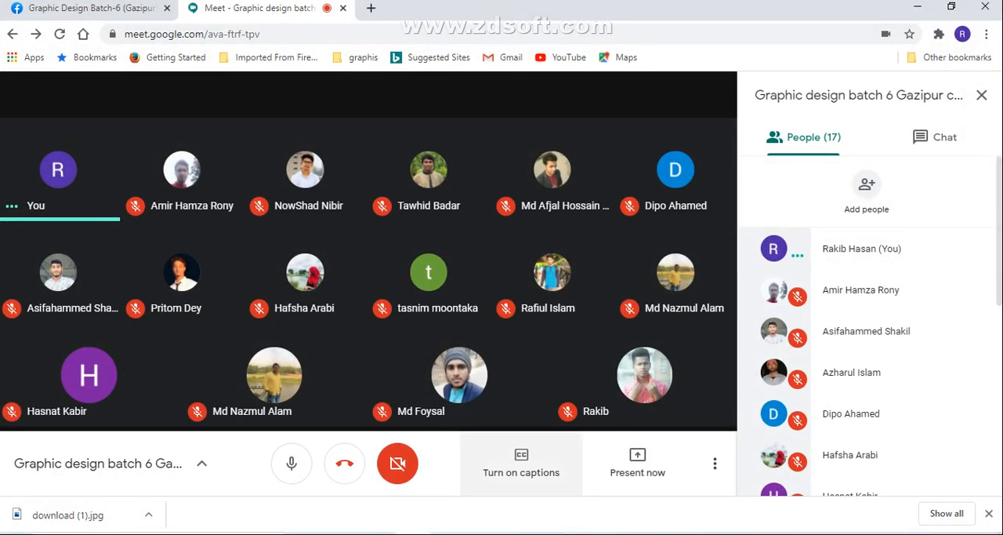
pyautogui.click(637, 462)
pyautogui.click(606, 363)
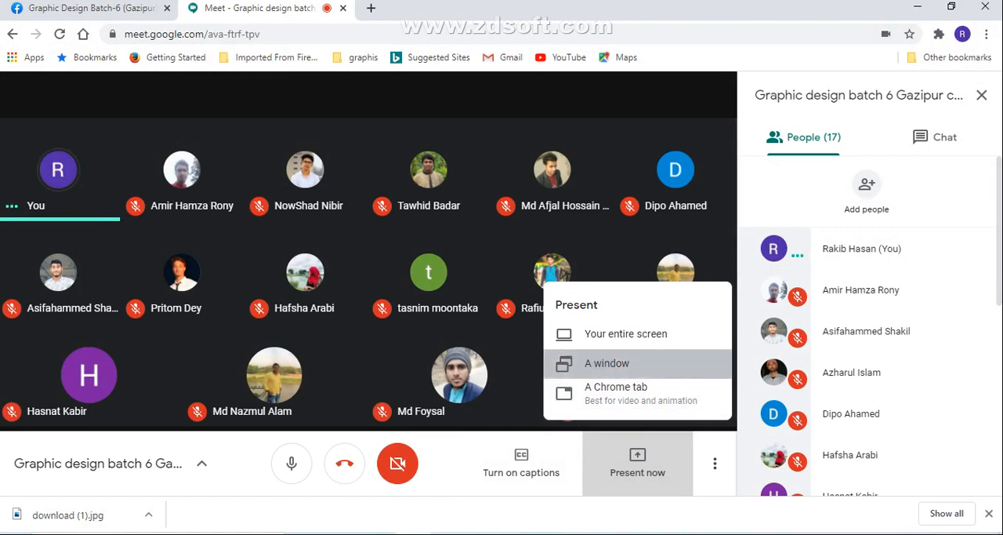
pyautogui.click(487, 160)
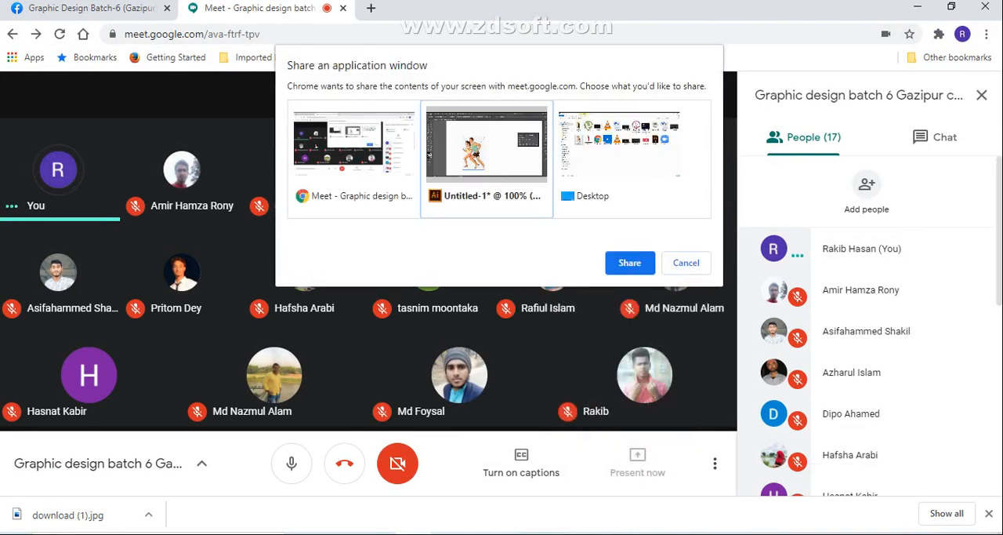
pyautogui.click(630, 263)
pyautogui.click(596, 313)
pyautogui.click(390, 333)
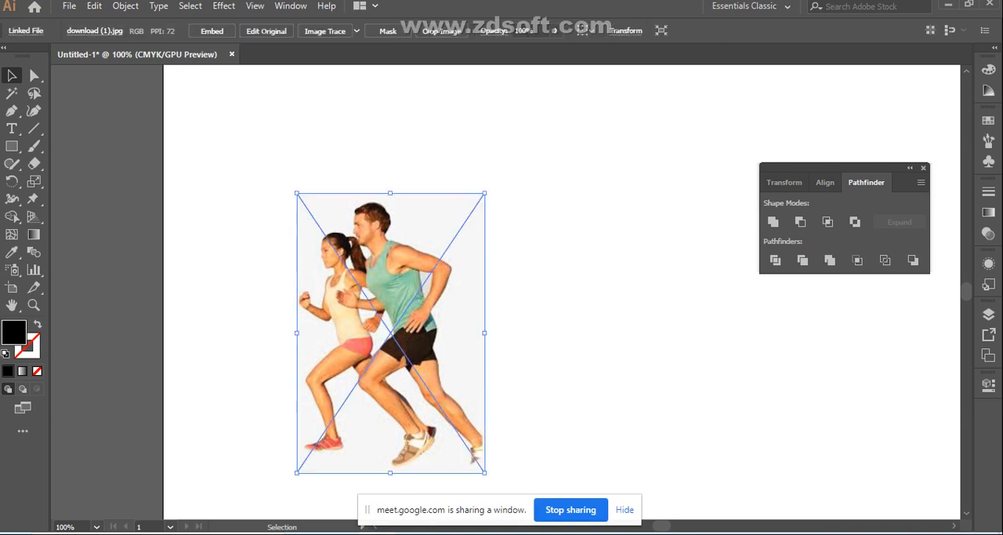
# - Close the floating Pathfinder panel group and move the runners image up toward the middle of the artboard
pyautogui.click(910, 168)
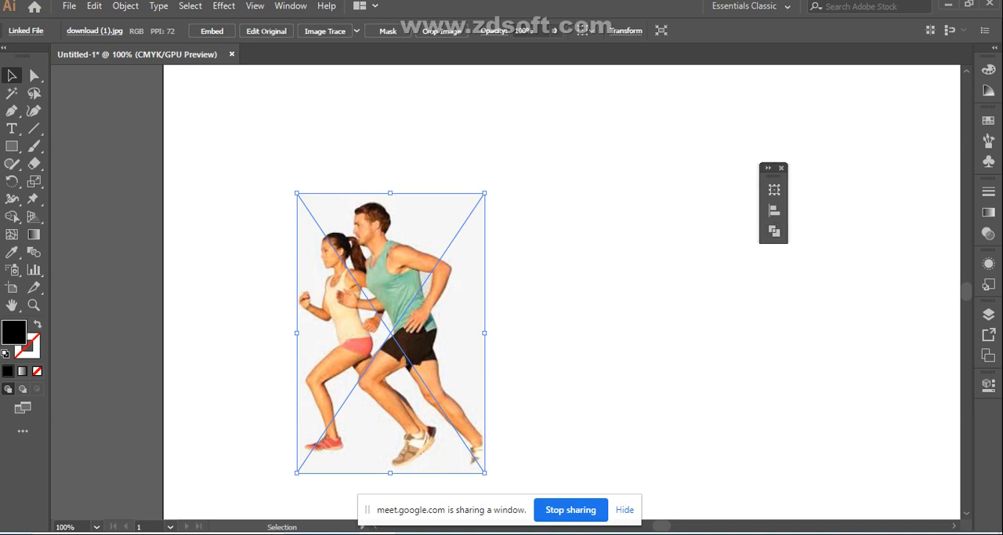
pyautogui.click(781, 168)
pyautogui.moveTo(422, 325); pyautogui.dragTo(506, 247)
pyautogui.click(627, 255)
pyautogui.click(502, 251)
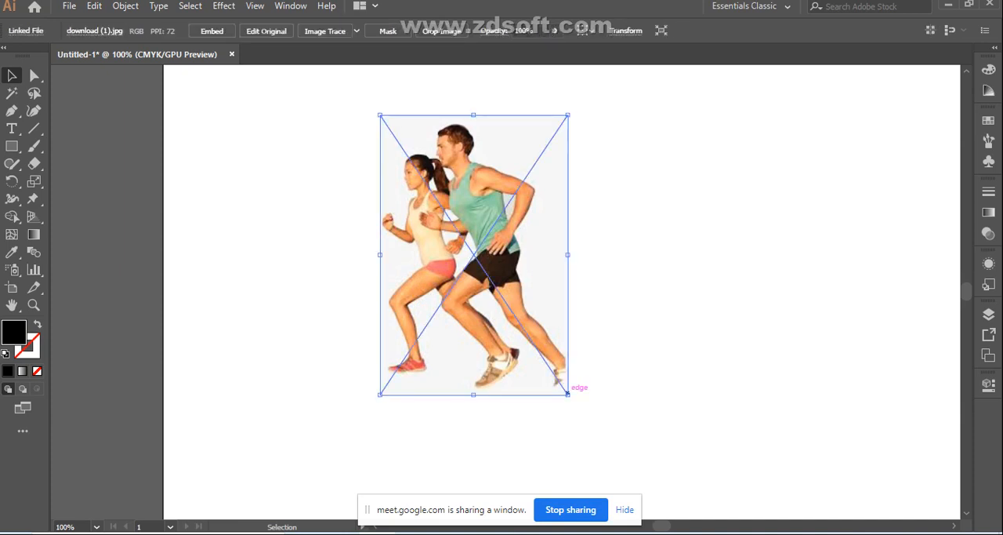
# - Enlarge the runners image proportionally to about one and a half times its size and reposition it on the artboard
pyautogui.moveTo(568, 395); pyautogui.dragTo(635, 495)
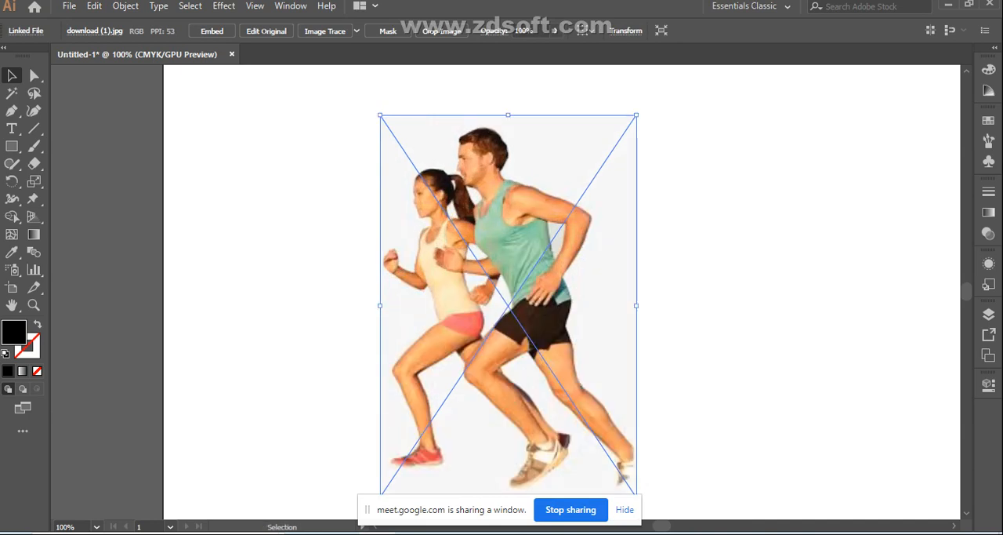
pyautogui.scroll(-3, 538, 462)
pyautogui.scroll(1, 538, 470)
pyautogui.click(538, 475)
pyautogui.click(548, 236)
pyautogui.moveTo(636, 80); pyautogui.dragTo(691, 82)
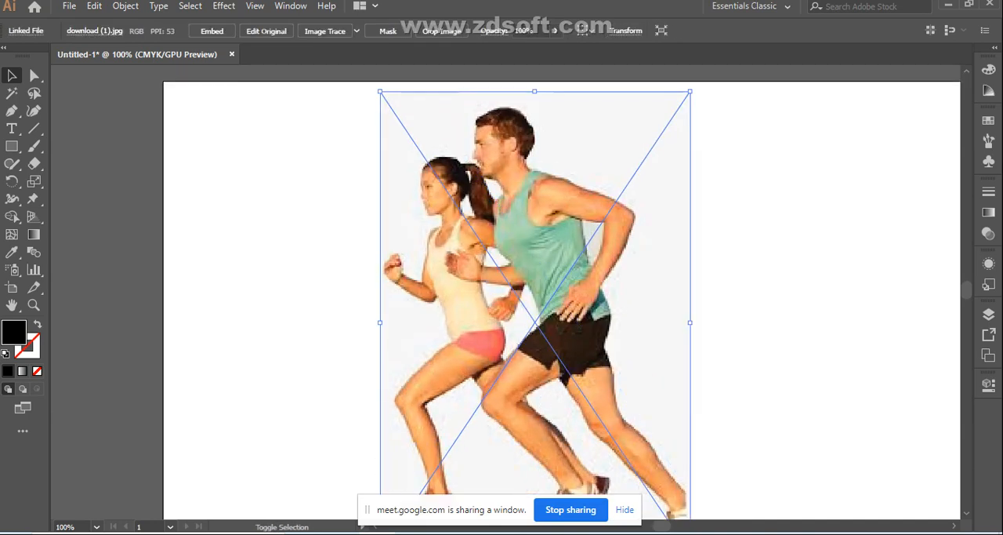
pyautogui.scroll(-1, 701, 202)
pyautogui.scroll(-2, 701, 202)
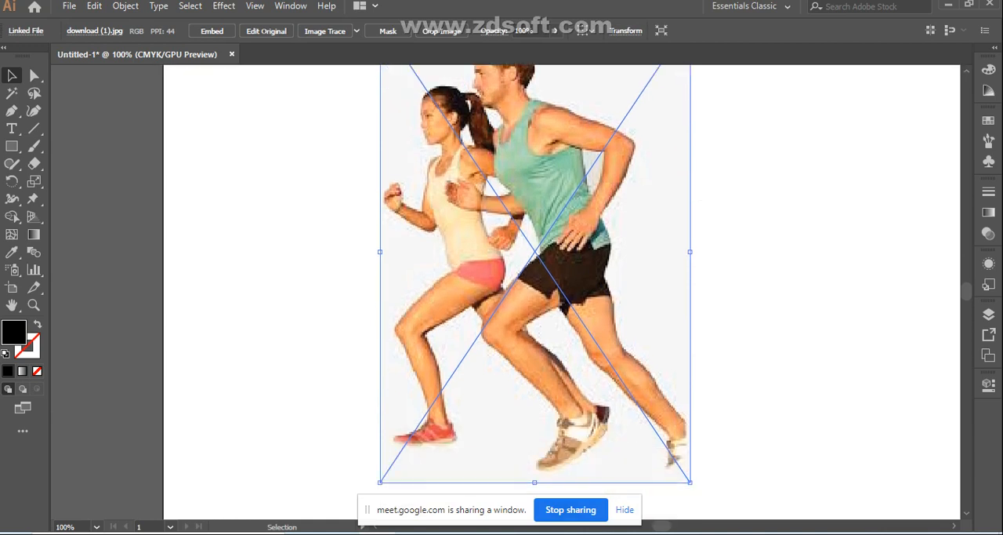
pyautogui.moveTo(689, 482); pyautogui.dragTo(663, 441)
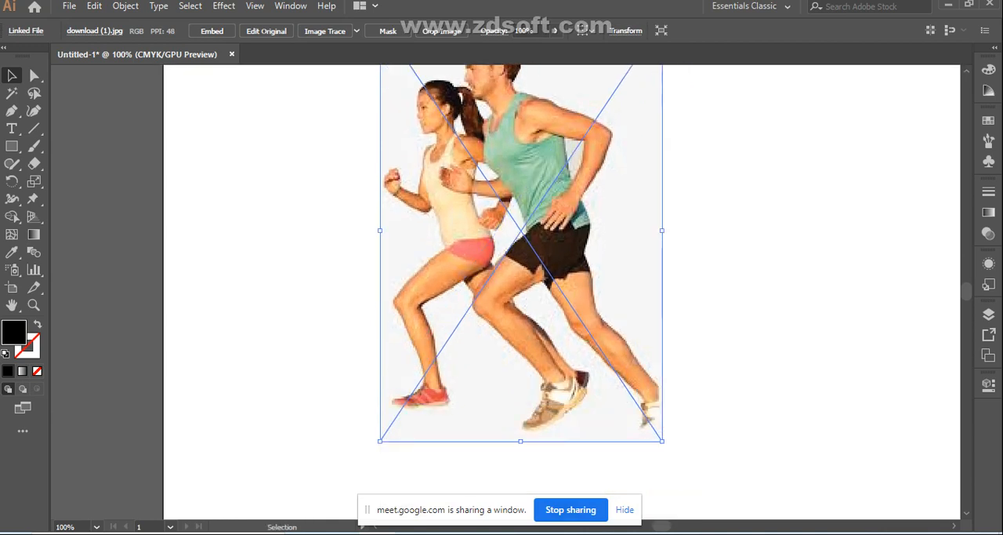
pyautogui.scroll(2, 521, 272)
pyautogui.moveTo(541, 323); pyautogui.dragTo(546, 359)
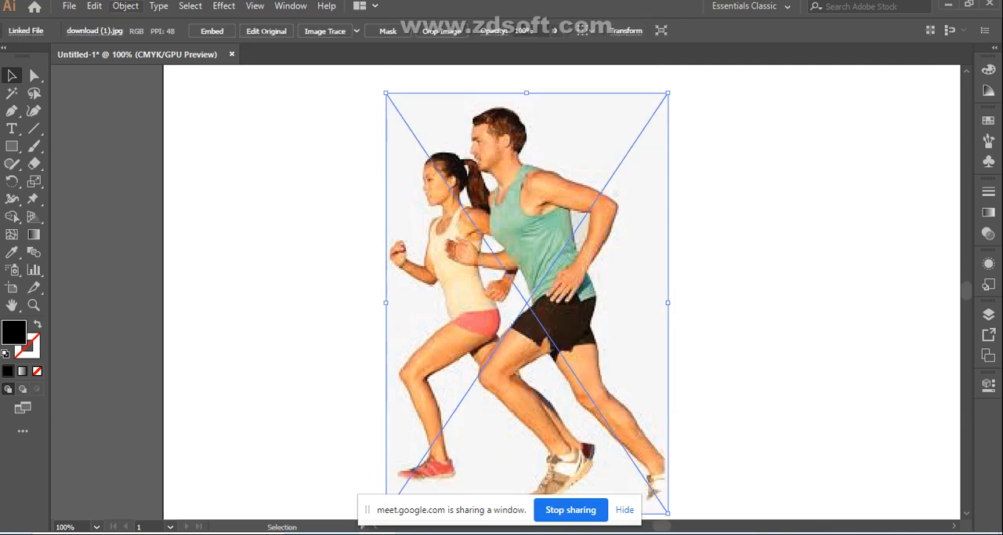
# - Rasterize the linked runners image in CMYK at High (300 ppi) with a white background
pyautogui.click(125, 6)
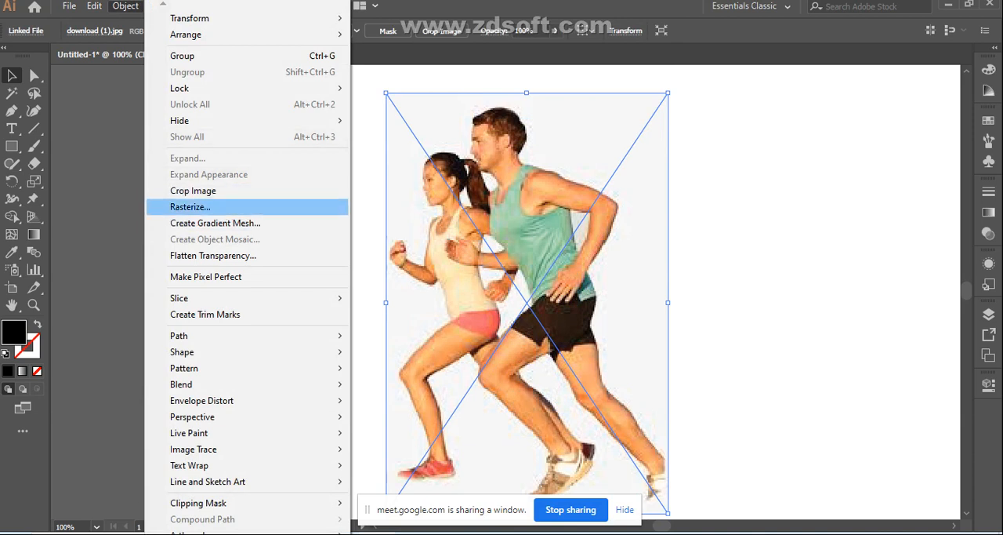
pyautogui.click(190, 207)
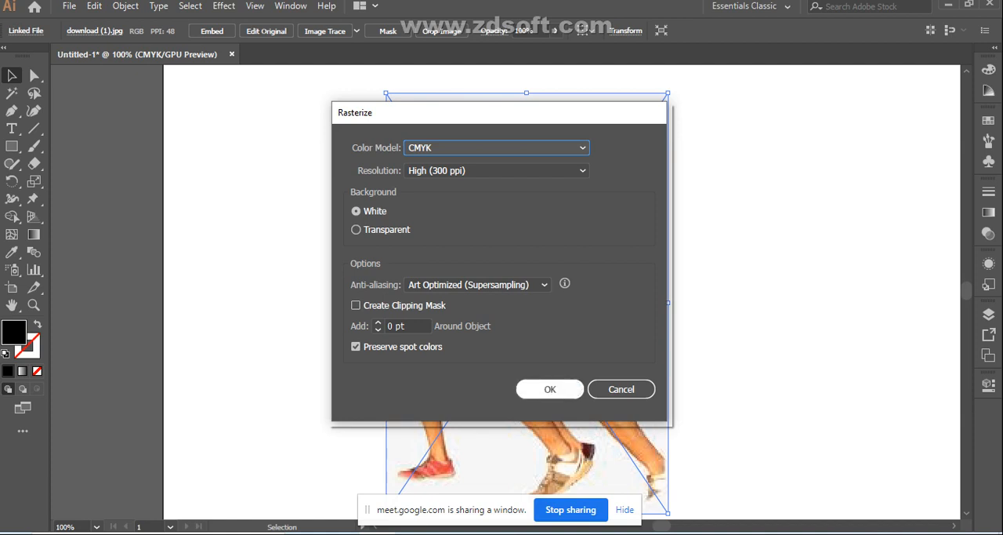
pyautogui.press('Return')
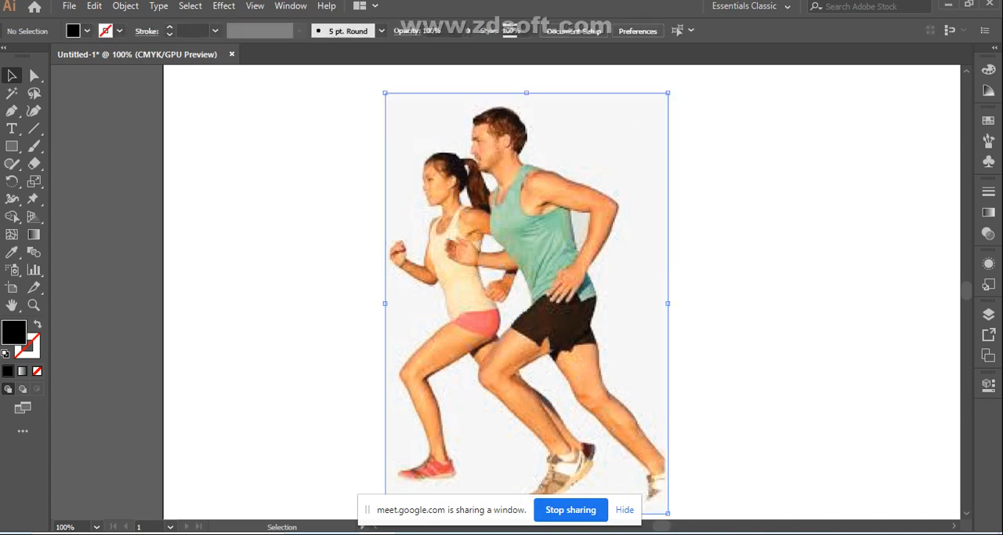
pyautogui.click(541, 290)
pyautogui.click(745, 291)
# - Rotate the rasterized runners image 90° counterclockwise in 45° turns and deselect it
pyautogui.click(658, 92)
pyautogui.hotkey('ctrl', 'shift', 'b')
pyautogui.moveTo(673, 88); pyautogui.dragTo(586, 79)
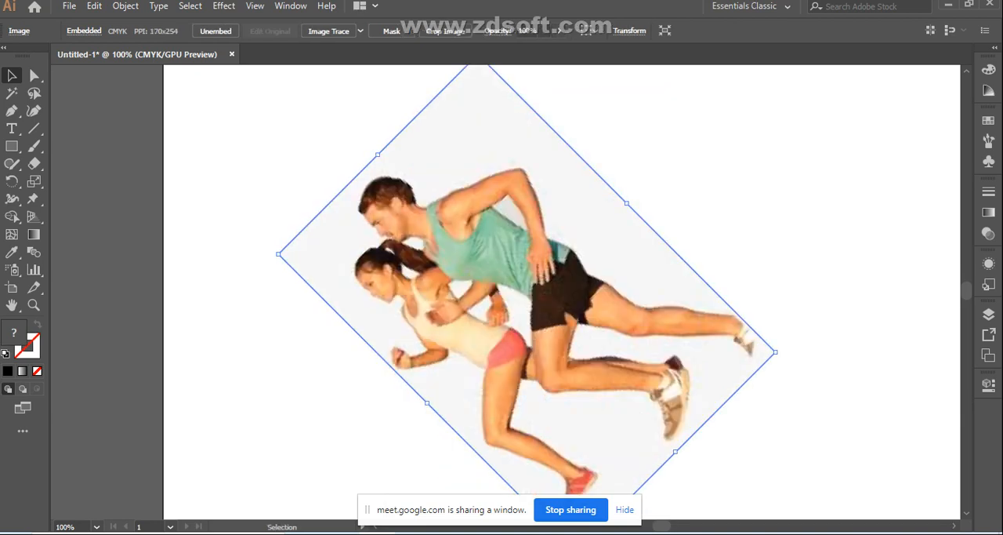
pyautogui.moveTo(778, 354); pyautogui.dragTo(745, 229)
pyautogui.hotkey('ctrl', 'shift', 'a')
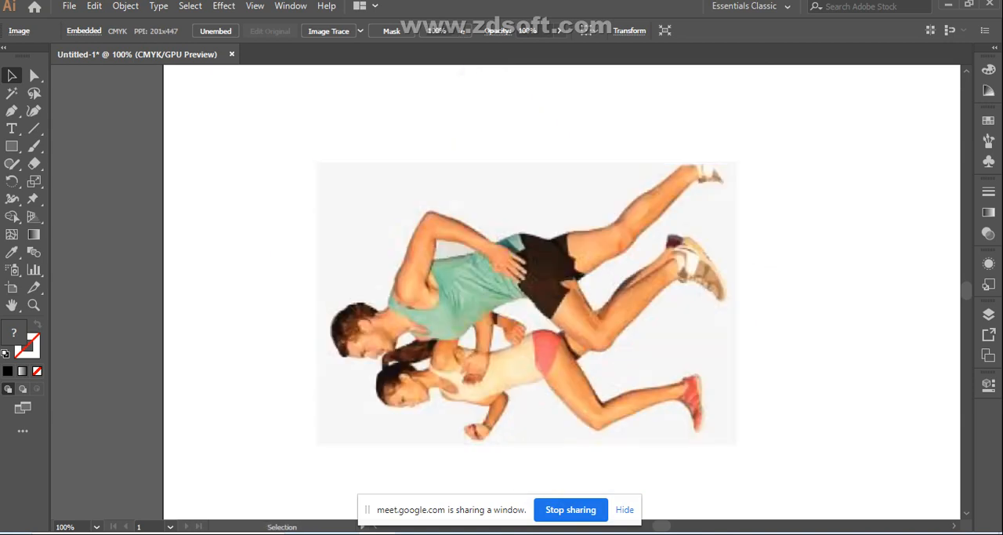
# - Rotate the runners image clockwise in 45° turns past upright, return it to upright and deselect it
pyautogui.scroll(-1, 527, 304)
pyautogui.click(527, 268)
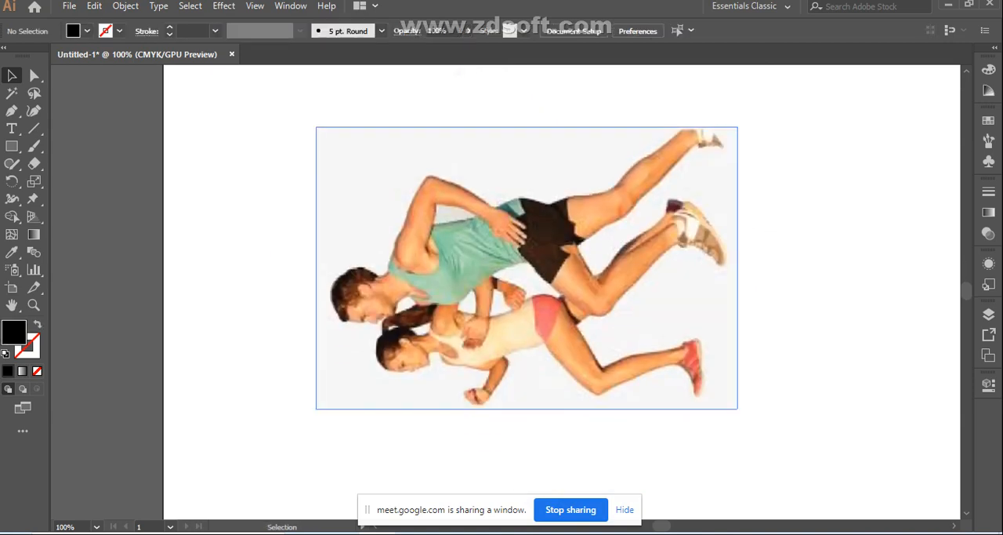
pyautogui.moveTo(746, 130); pyautogui.dragTo(772, 333)
pyautogui.scroll(3, 527, 280)
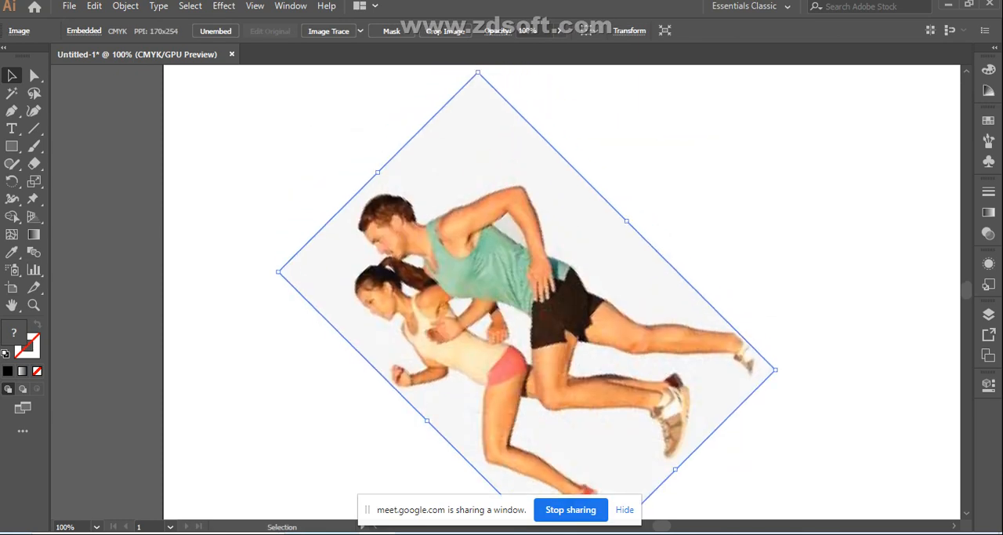
pyautogui.moveTo(781, 377)
pyautogui.mouseDown()
pyautogui.moveTo(784, 404)
pyautogui.moveTo(596, 494)
pyautogui.moveTo(484, 458)
pyautogui.moveTo(433, 417)
pyautogui.mouseUp()
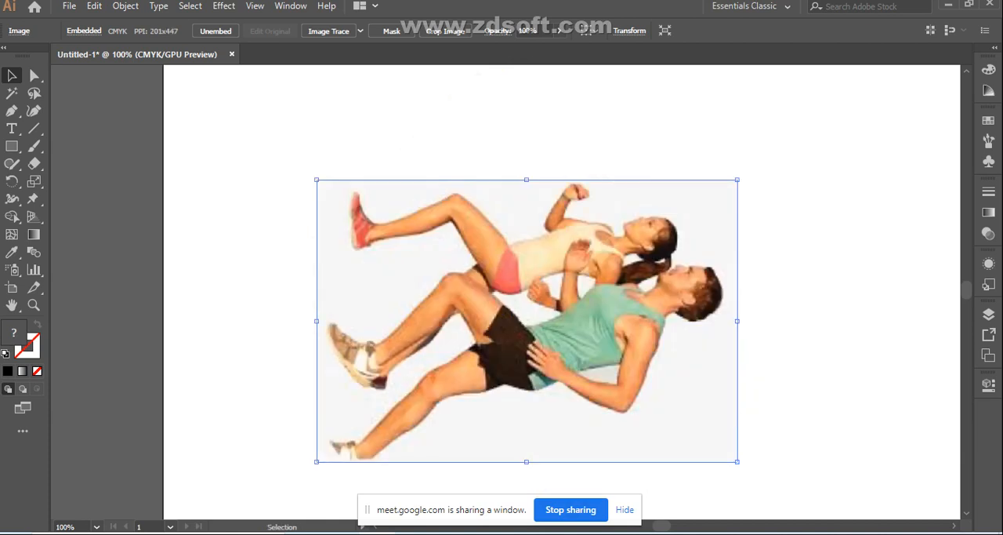
pyautogui.moveTo(762, 166); pyautogui.dragTo(583, 86)
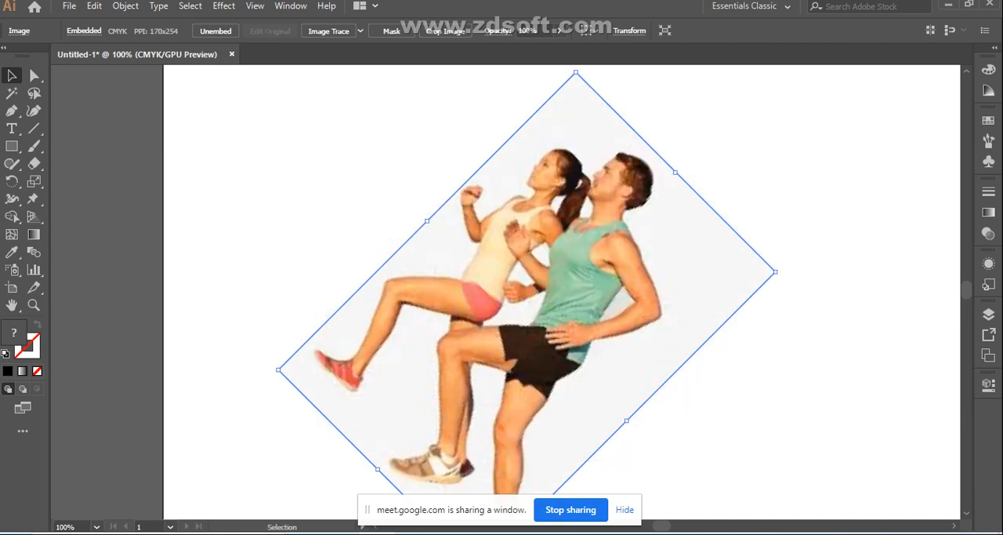
pyautogui.moveTo(781, 268); pyautogui.dragTo(679, 164)
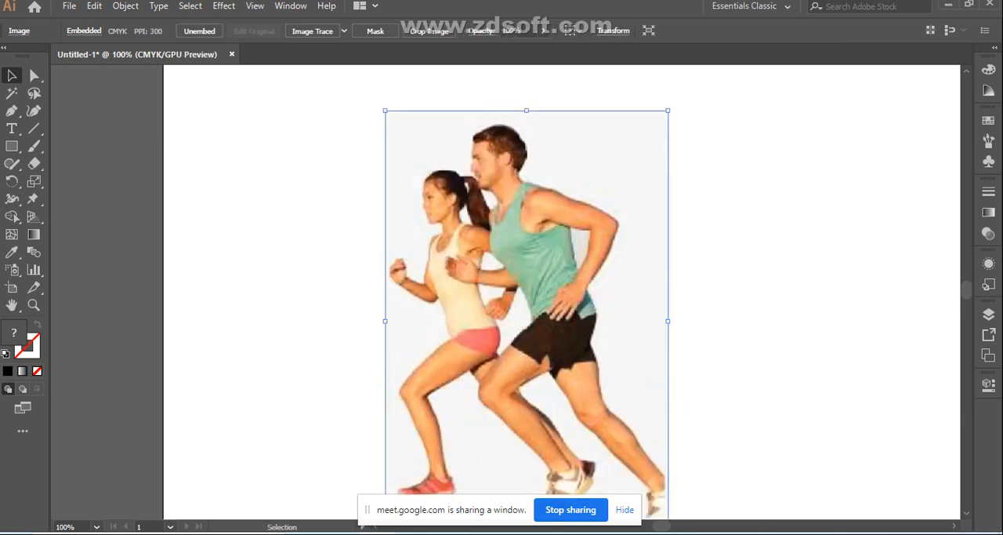
pyautogui.click(729, 184)
pyautogui.scroll(-2, 527, 298)
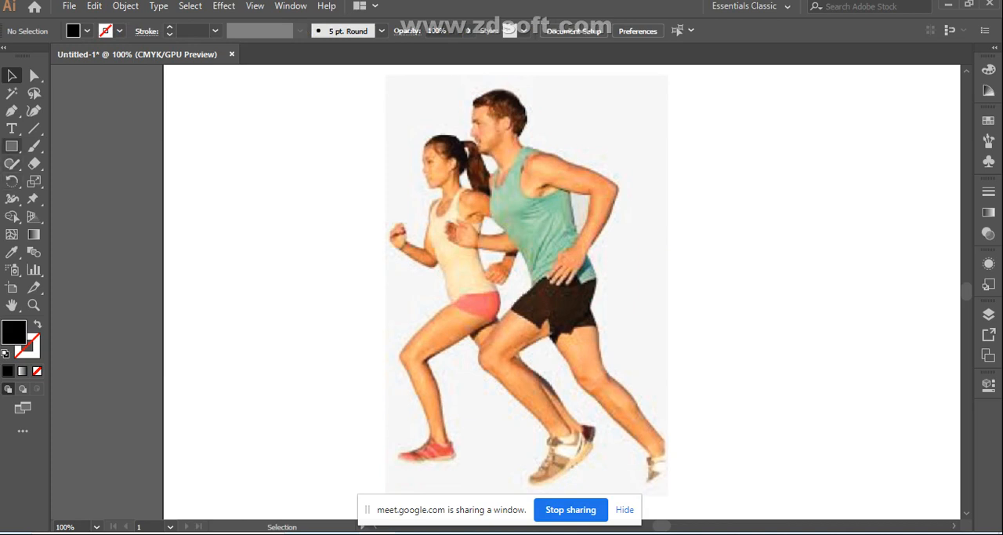
# - Add the point text "RUN" on the artboard beside the runners image, replacing the placeholder text
pyautogui.click(11, 128)
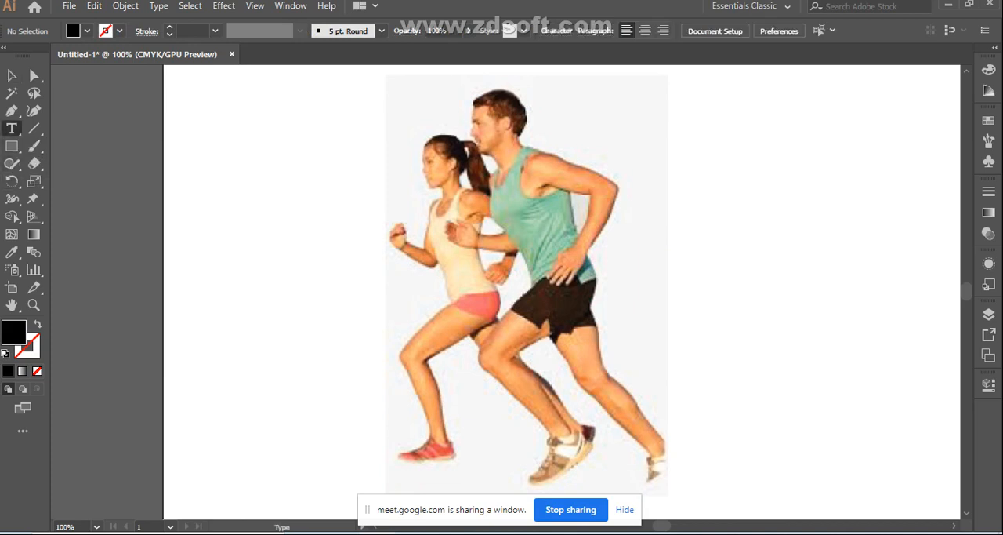
pyautogui.click(229, 265)
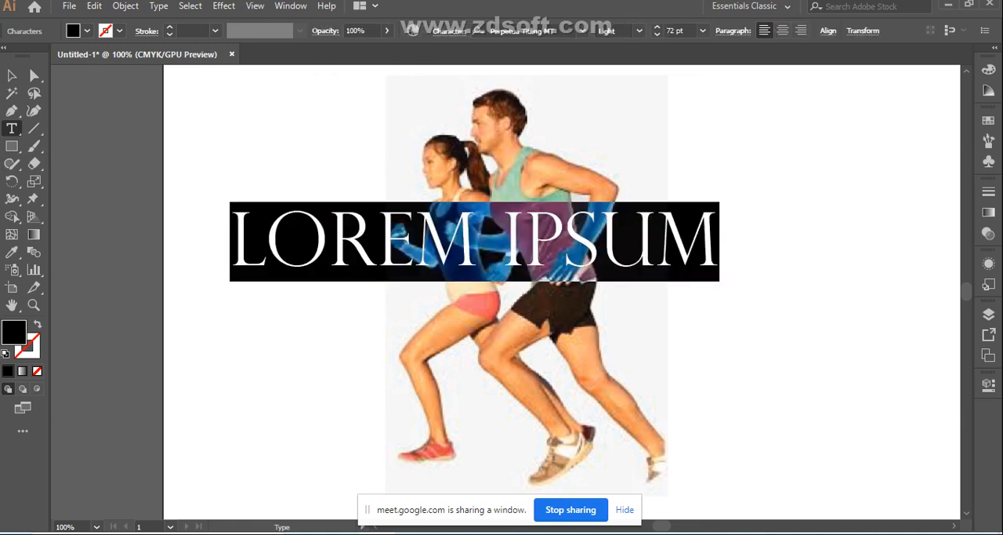
pyautogui.press('BackSpace')
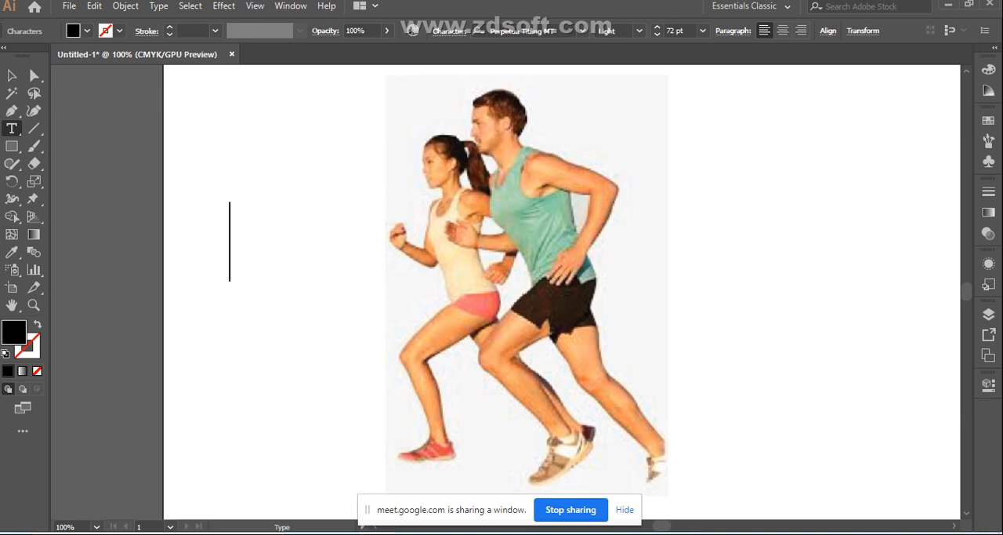
pyautogui.write('RU')
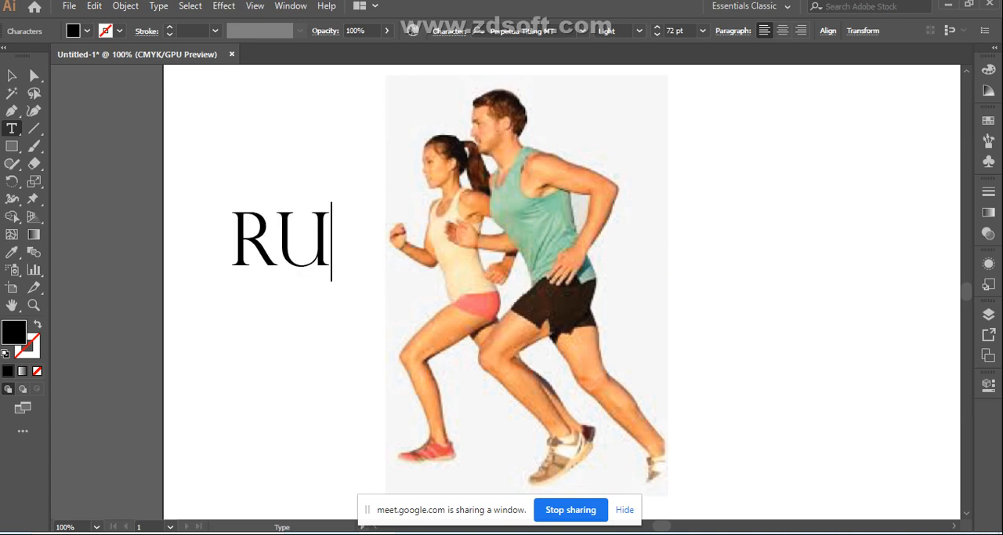
pyautogui.write('N')
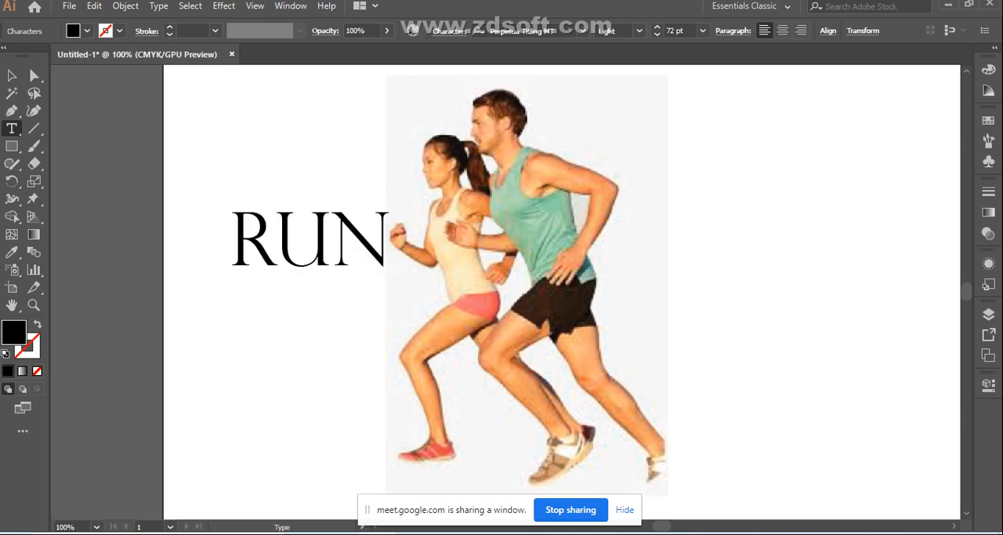
# - Finish editing the RUN text and change its font to Rockwell Condensed Regular
pyautogui.click(582, 32)
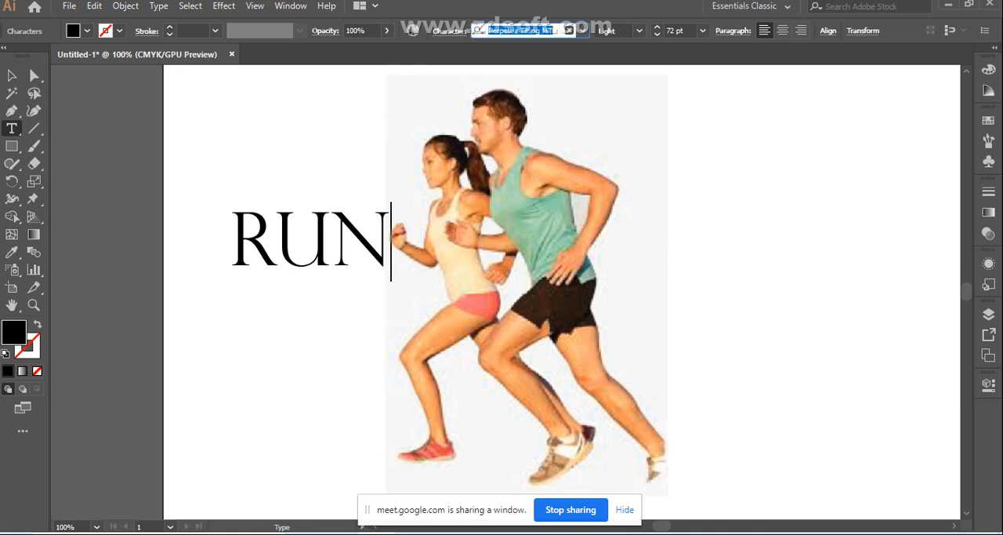
pyautogui.press('Down')
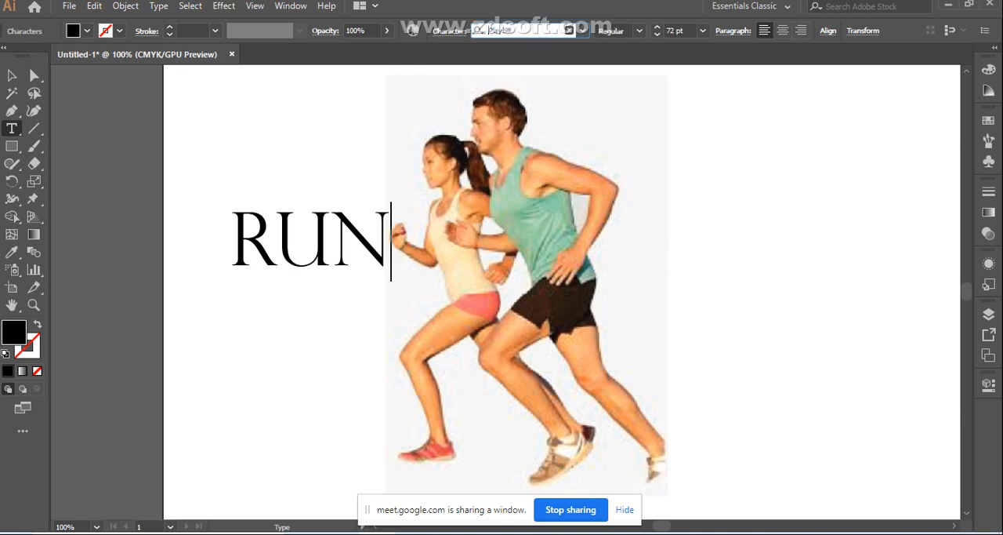
pyautogui.press('Escape')
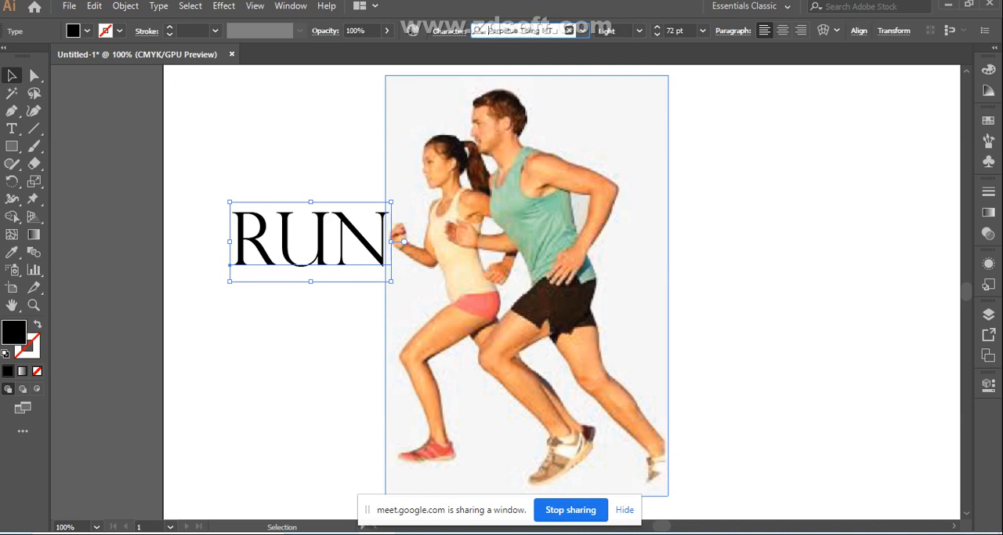
pyautogui.click(547, 30)
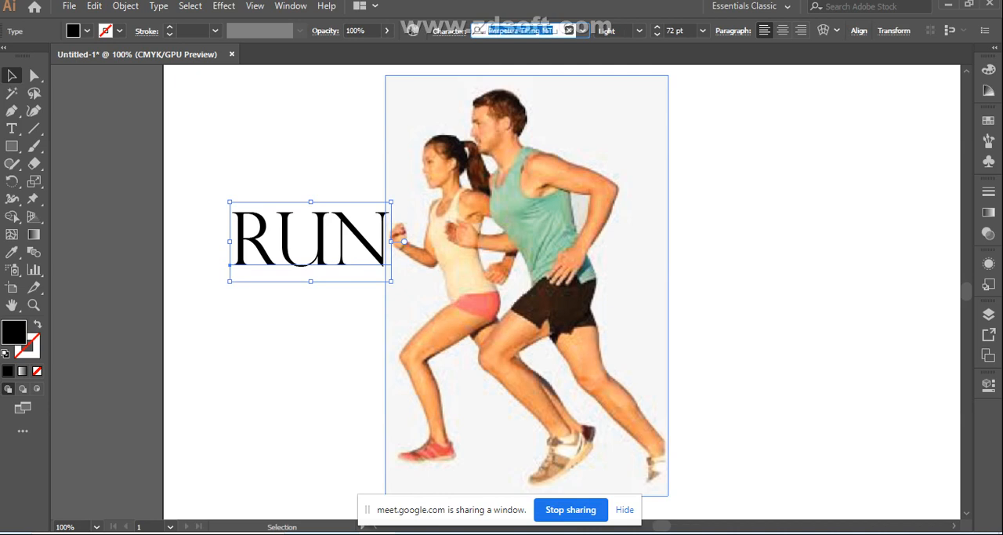
pyautogui.press('Down')
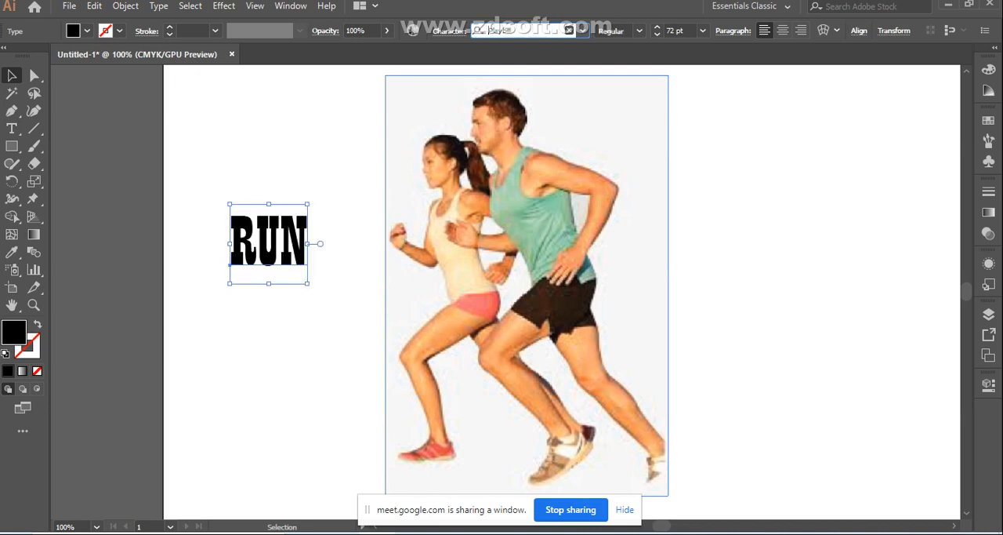
pyautogui.press('Down')
pyautogui.press('Down')
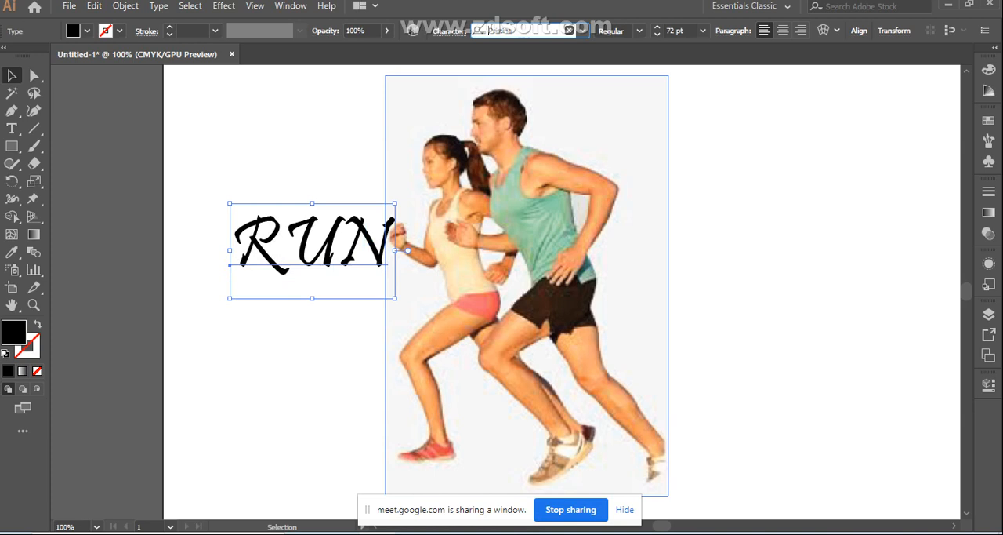
pyautogui.press('Down')
pyautogui.press('Down')
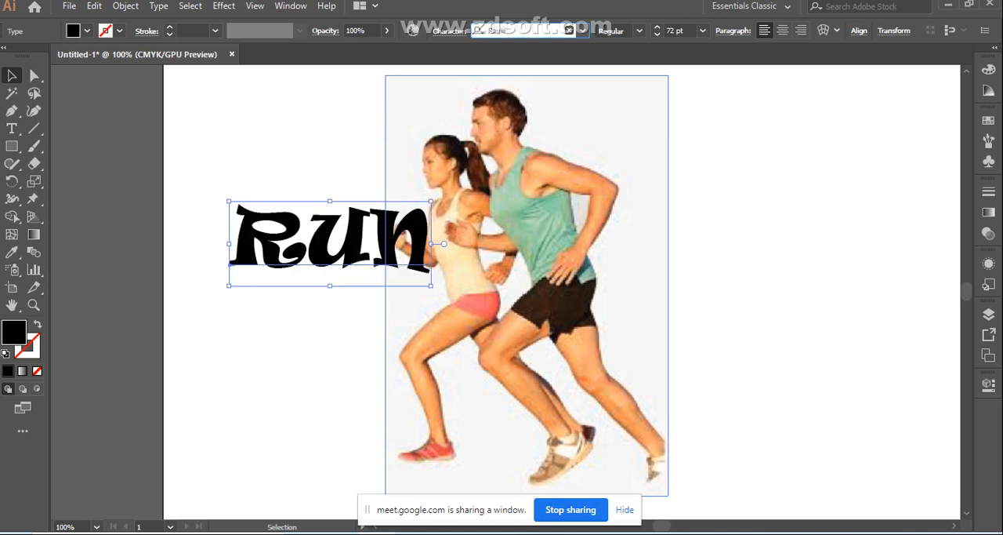
pyautogui.press('Down')
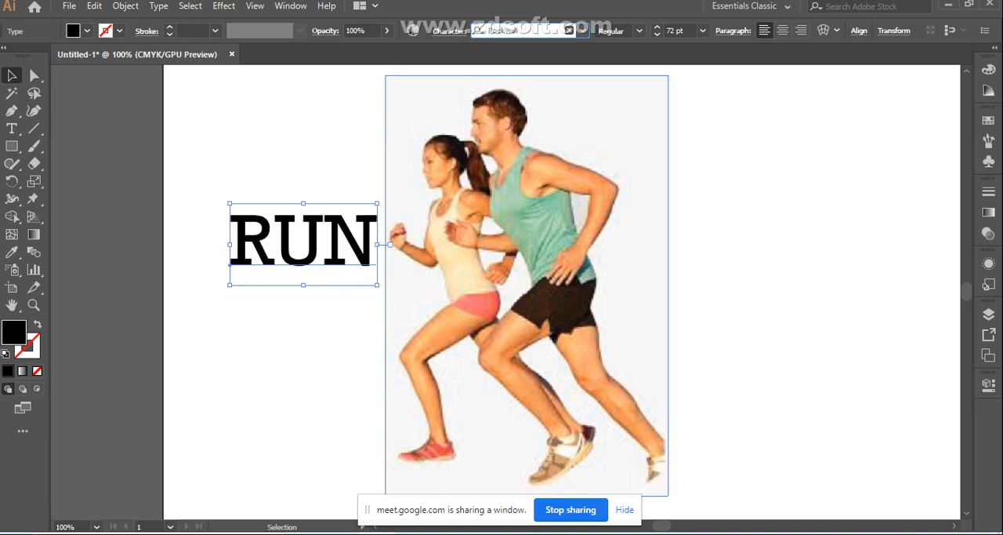
pyautogui.press('Down')
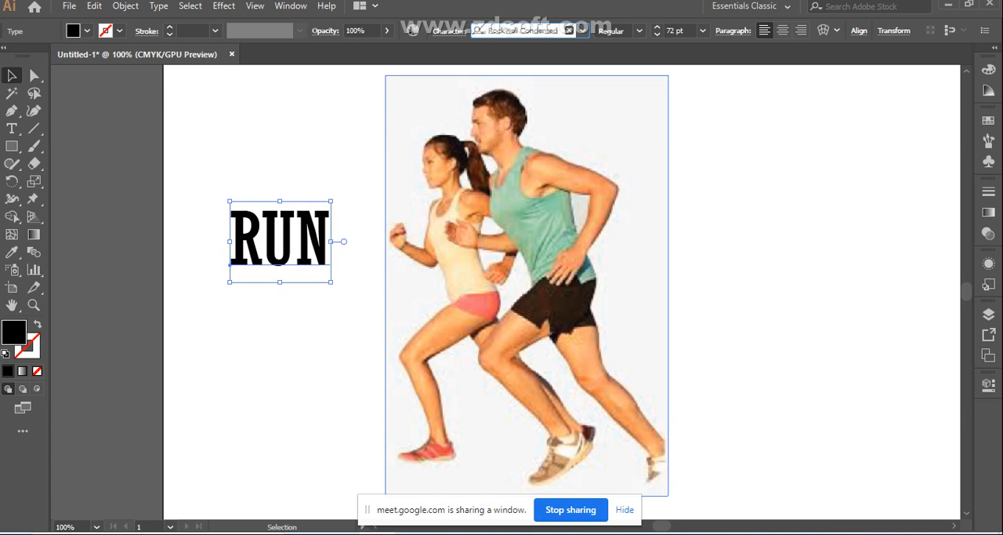
pyautogui.click(317, 337)
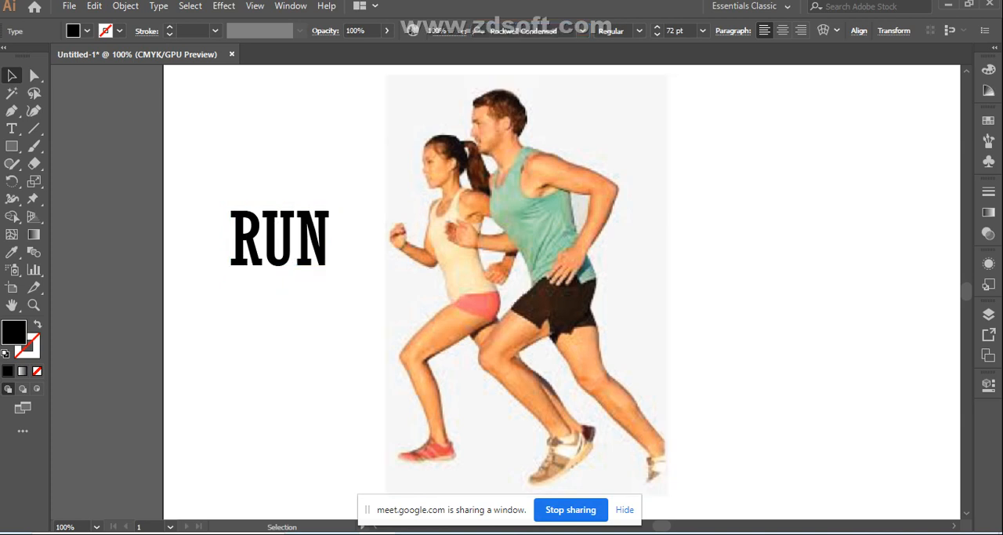
# - Move the RUN text over the runners' torsos and enlarge it proportionally to about 131 pt
pyautogui.click(279, 243)
pyautogui.moveTo(311, 240); pyautogui.dragTo(540, 257)
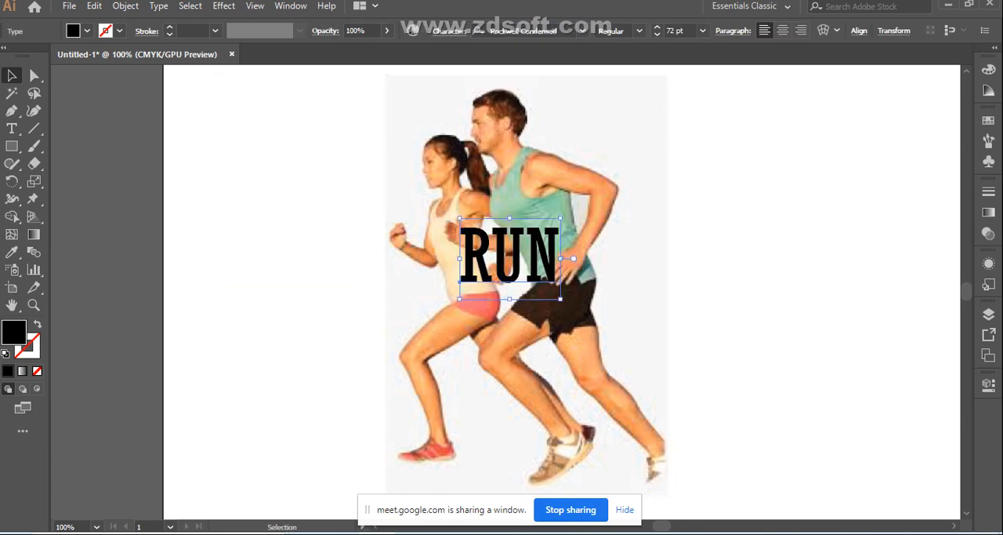
pyautogui.moveTo(561, 297); pyautogui.dragTo(608, 331)
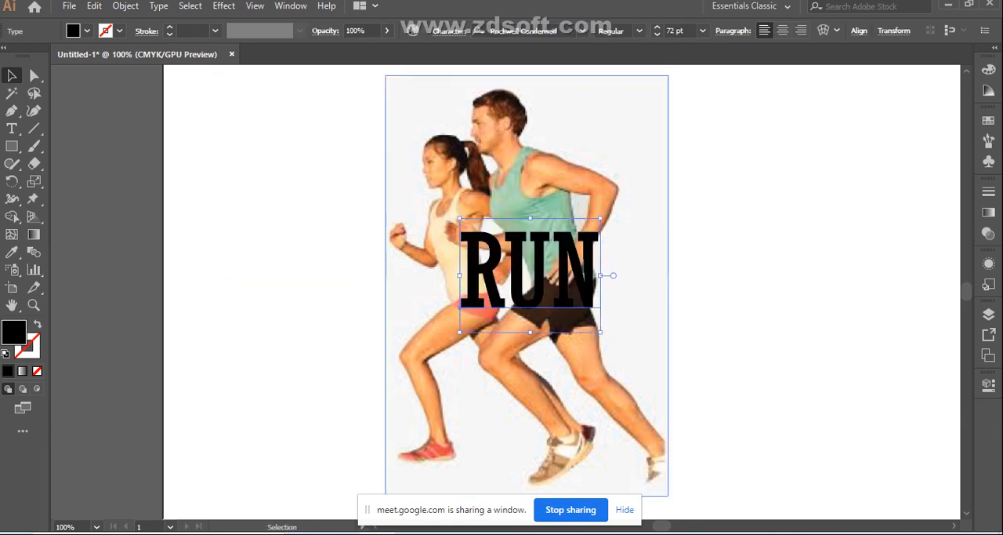
pyautogui.moveTo(538, 270)
pyautogui.mouseDown()
pyautogui.moveTo(515, 271)
pyautogui.moveTo(505, 222)
pyautogui.moveTo(524, 270)
pyautogui.mouseUp()
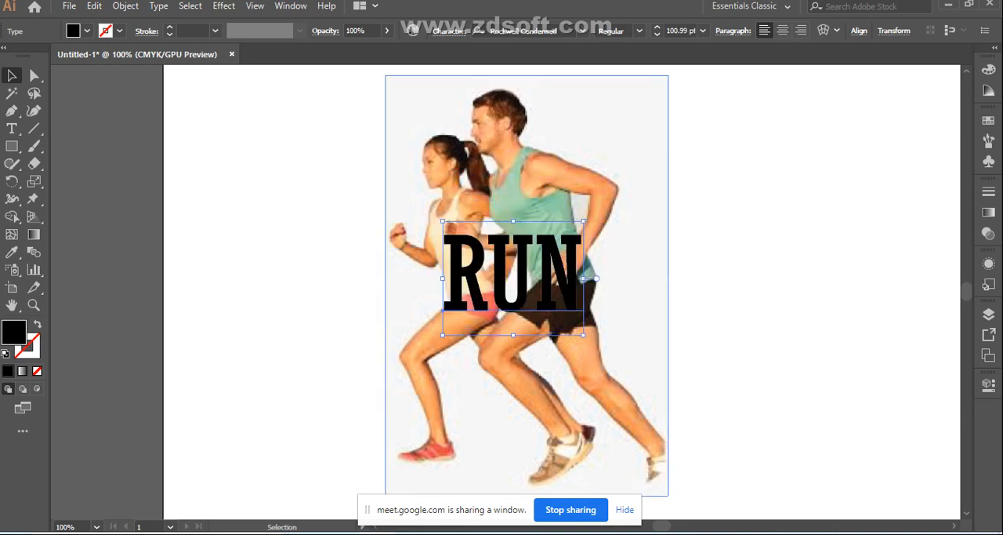
pyautogui.moveTo(442, 221); pyautogui.dragTo(426, 208)
pyautogui.moveTo(583, 334); pyautogui.dragTo(609, 355)
pyautogui.moveTo(555, 271); pyautogui.dragTo(555, 251)
# - Fill the RUN text with green #65dd47 and lower its opacity to 49%
pyautogui.doubleClick(13, 332)
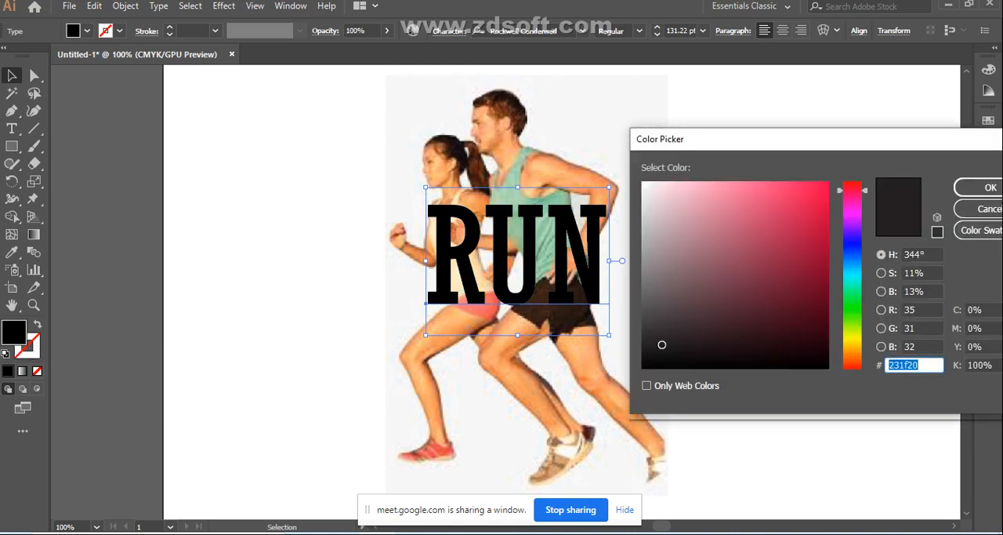
pyautogui.moveTo(853, 190); pyautogui.dragTo(853, 313)
pyautogui.click(769, 206)
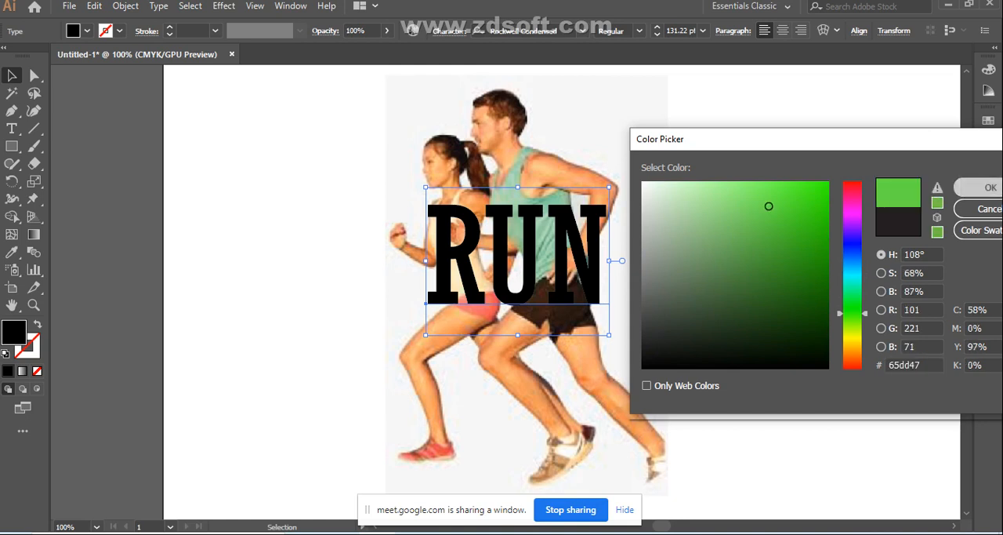
pyautogui.click(989, 187)
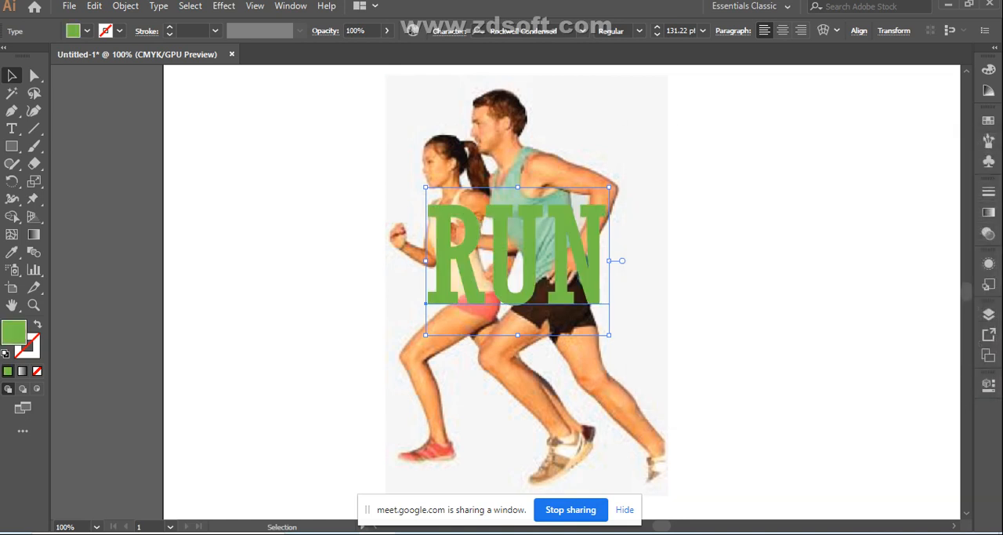
pyautogui.click(387, 30)
pyautogui.moveTo(383, 48); pyautogui.dragTo(357, 49)
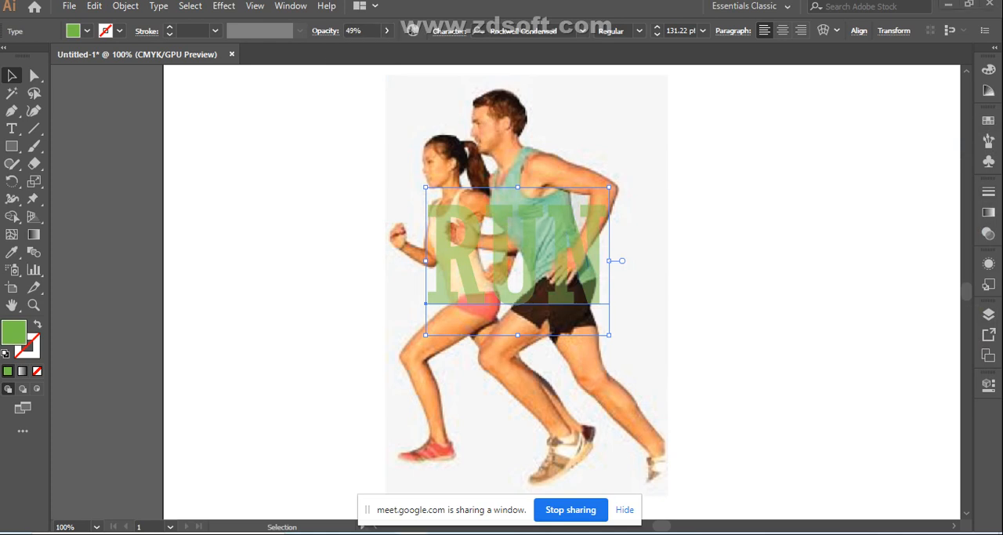
# - Enlarge the semi-transparent RUN text to about 156 pt and shift it slightly lower over the runners
pyautogui.moveTo(609, 188); pyautogui.dragTo(626, 173)
pyautogui.moveTo(495, 266); pyautogui.dragTo(483, 277)
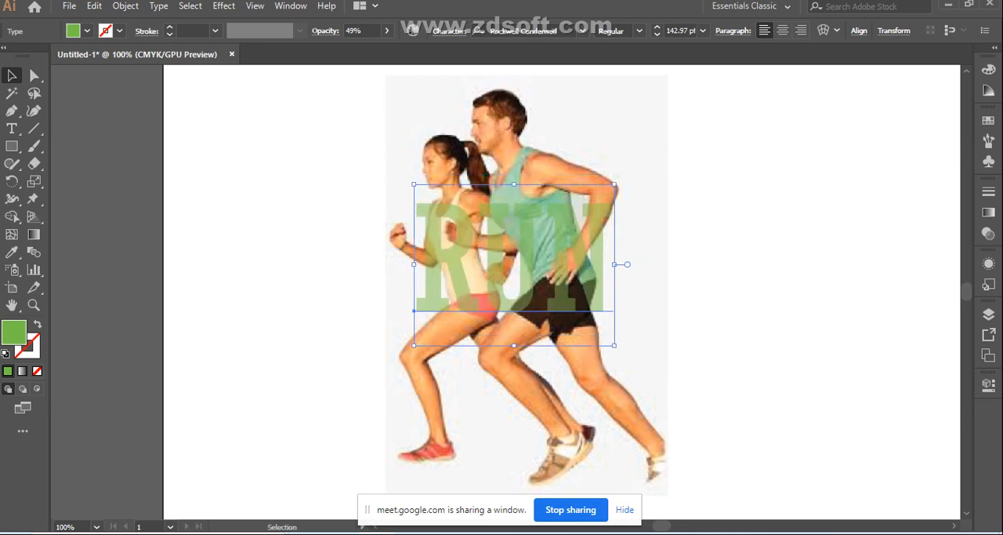
pyautogui.moveTo(615, 184); pyautogui.dragTo(622, 178)
pyautogui.click(725, 205)
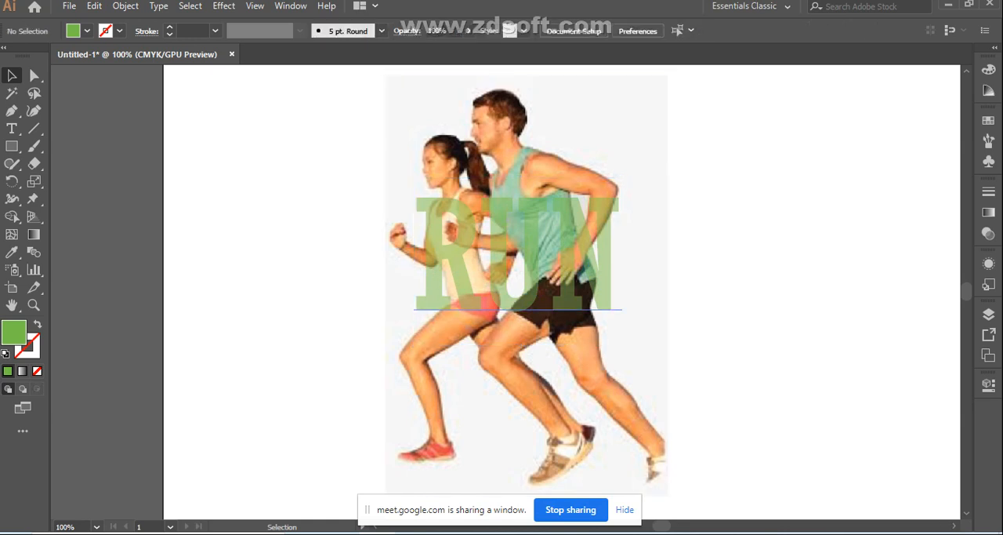
pyautogui.click(560, 255)
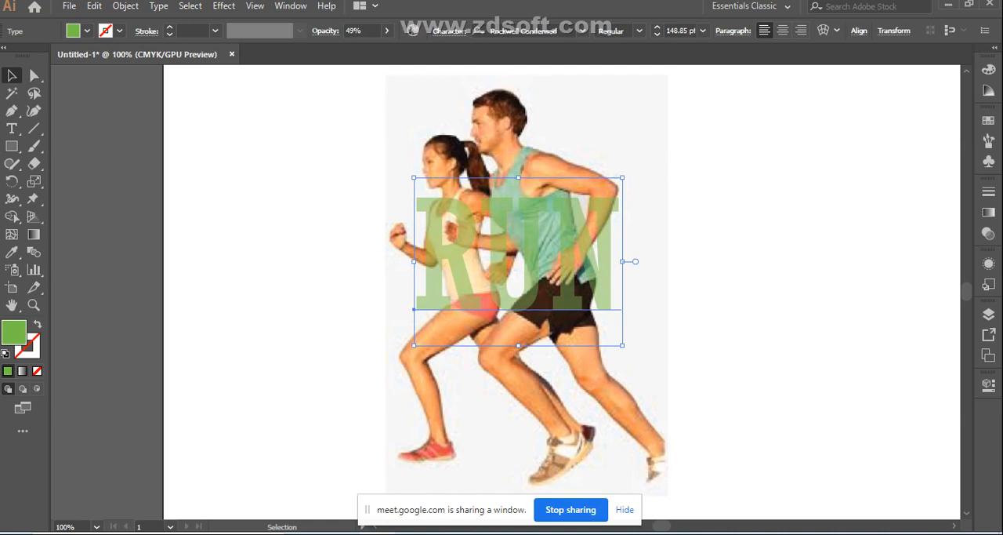
pyautogui.moveTo(524, 259); pyautogui.dragTo(524, 281)
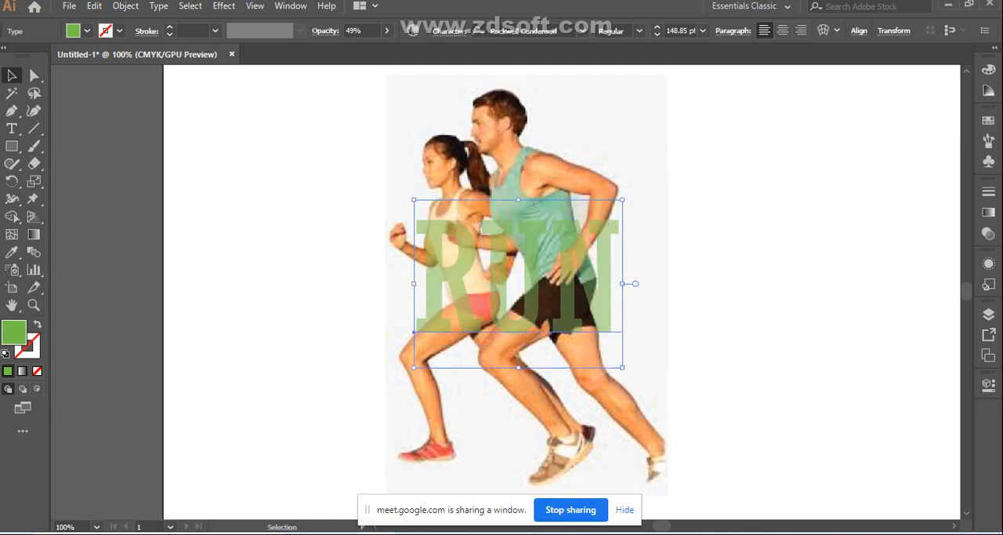
pyautogui.moveTo(414, 199); pyautogui.dragTo(404, 192)
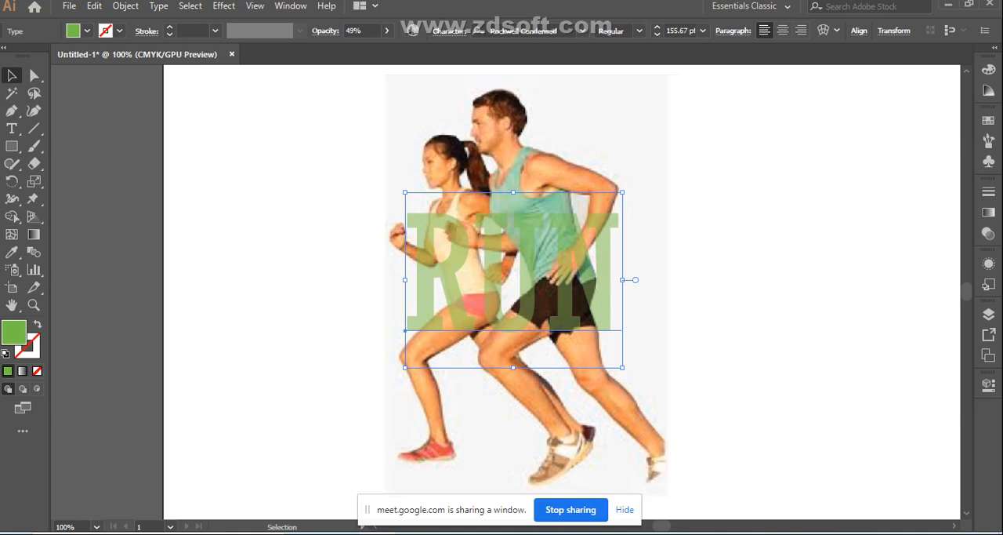
pyautogui.click(330, 211)
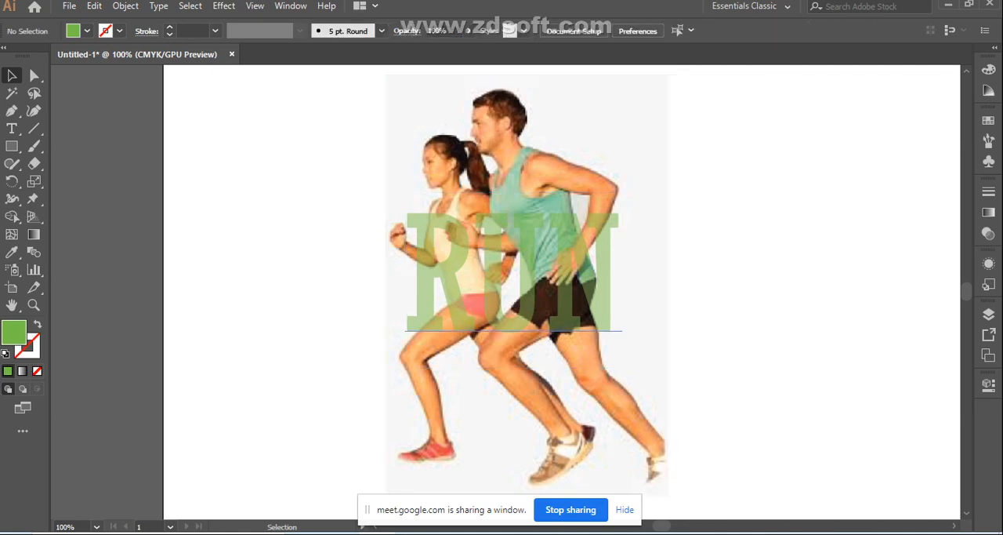
# - Convert the RUN text to outlines and deselect it
pyautogui.click(462, 270)
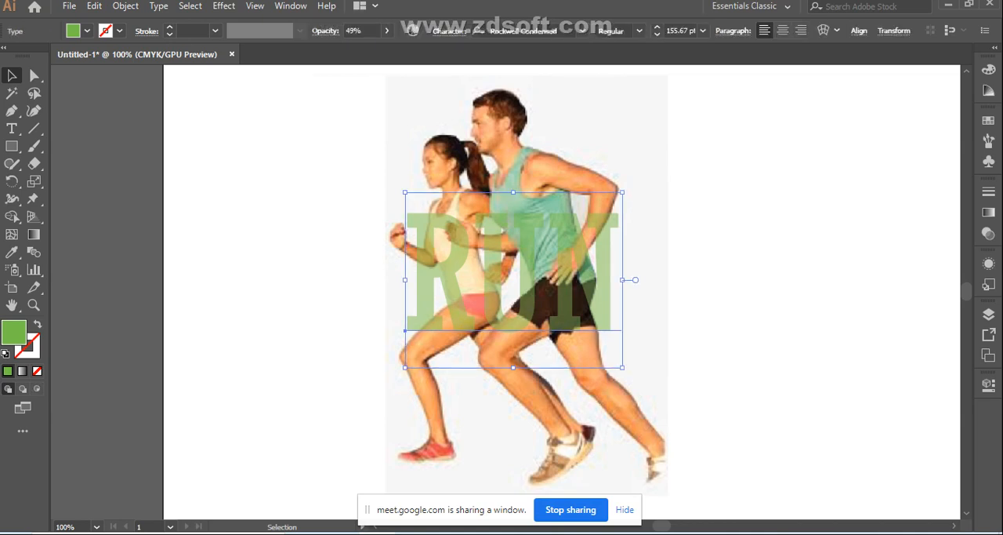
pyautogui.click(125, 6)
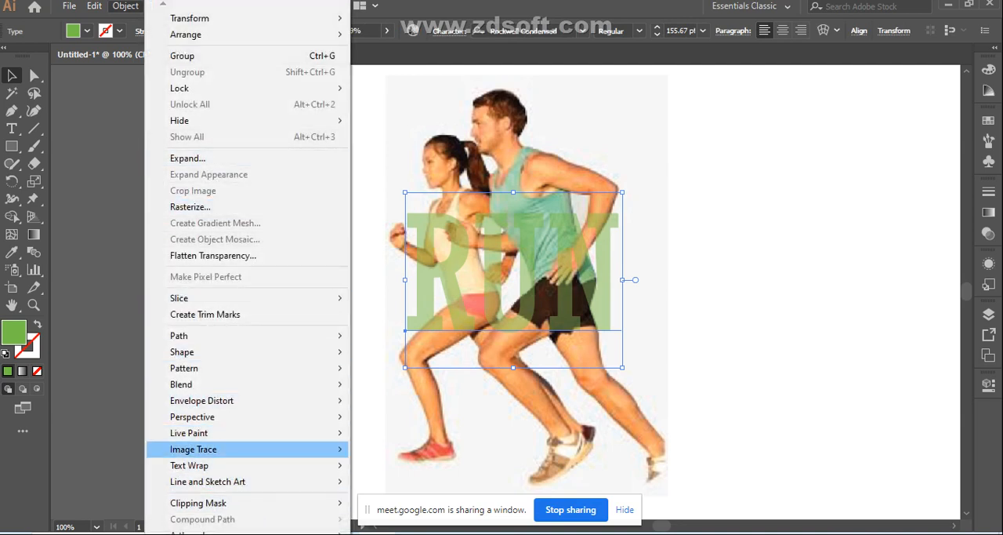
pyautogui.click(102, 439)
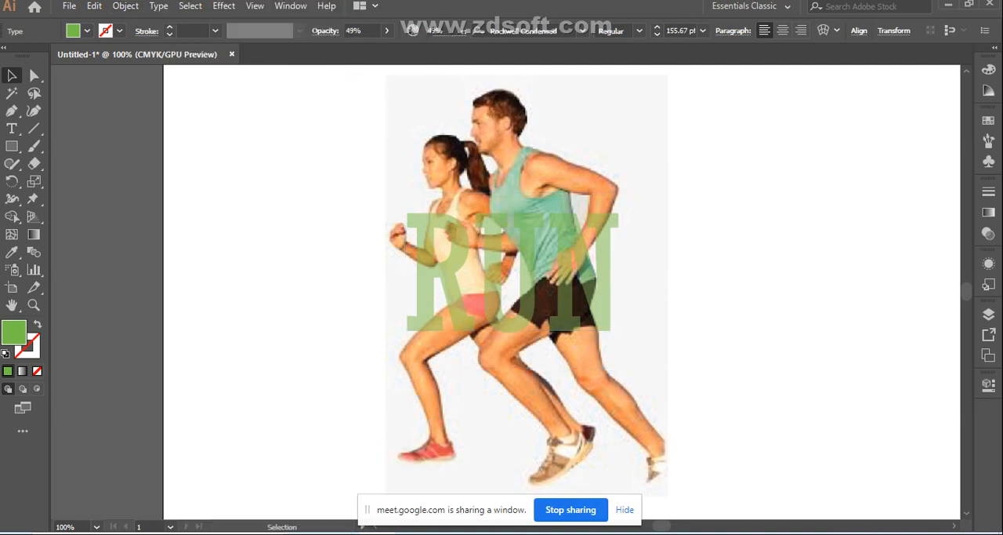
pyautogui.click(513, 270)
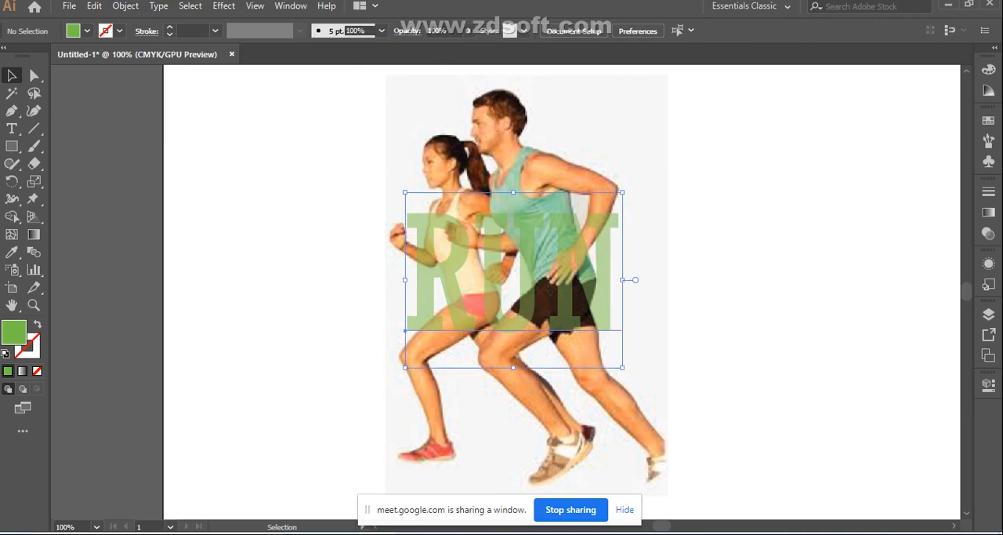
pyautogui.rightClick(491, 248)
pyautogui.click(548, 347)
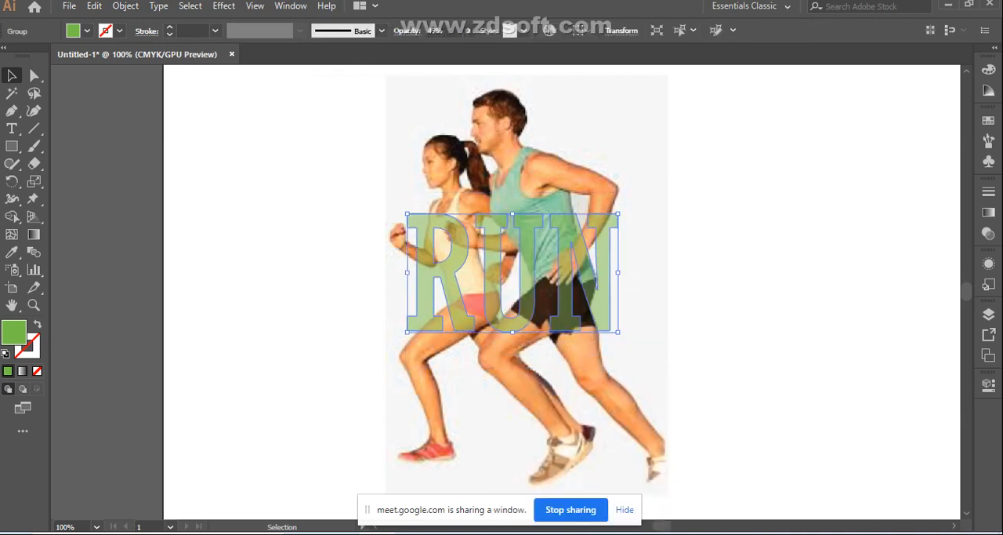
pyautogui.click(729, 329)
# - Ungroup the outlined RUN lettering so that the R can be selected by itself
pyautogui.click(497, 275)
pyautogui.rightClick(480, 267)
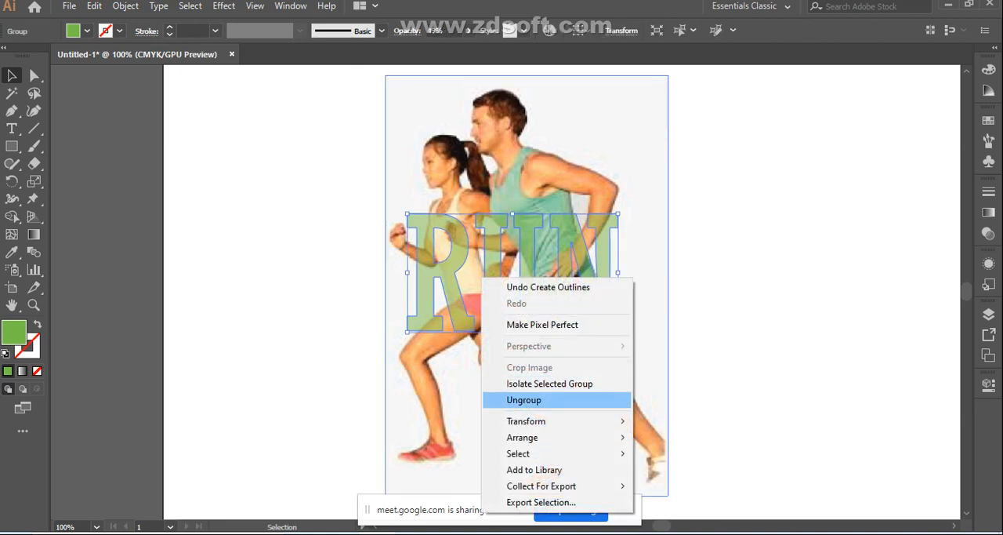
pyautogui.click(521, 399)
pyautogui.click(726, 345)
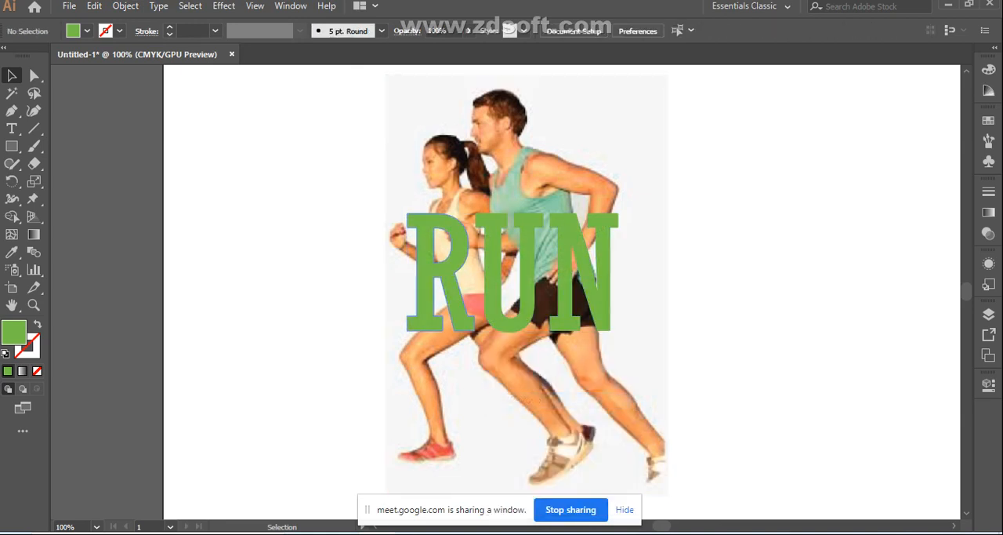
pyautogui.click(456, 279)
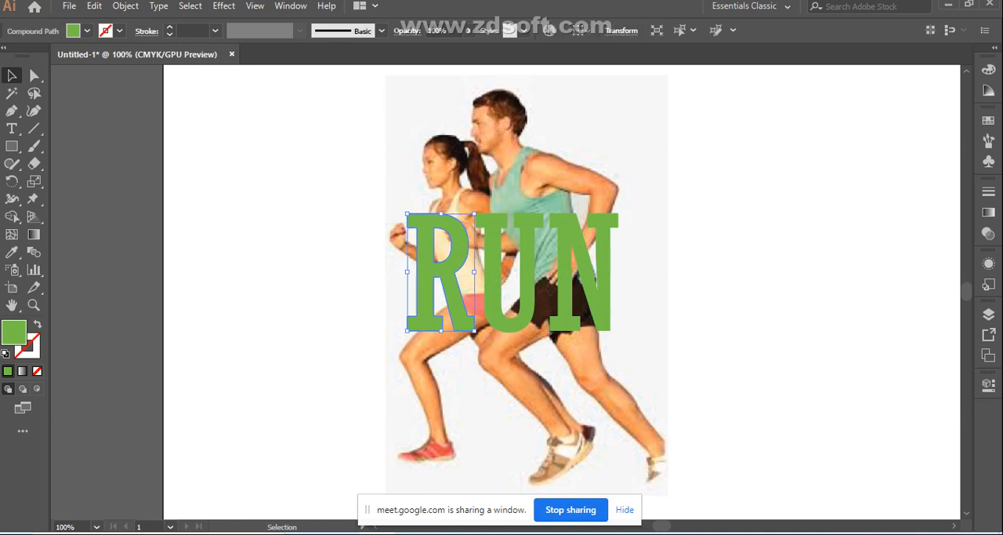
pyautogui.click(725, 337)
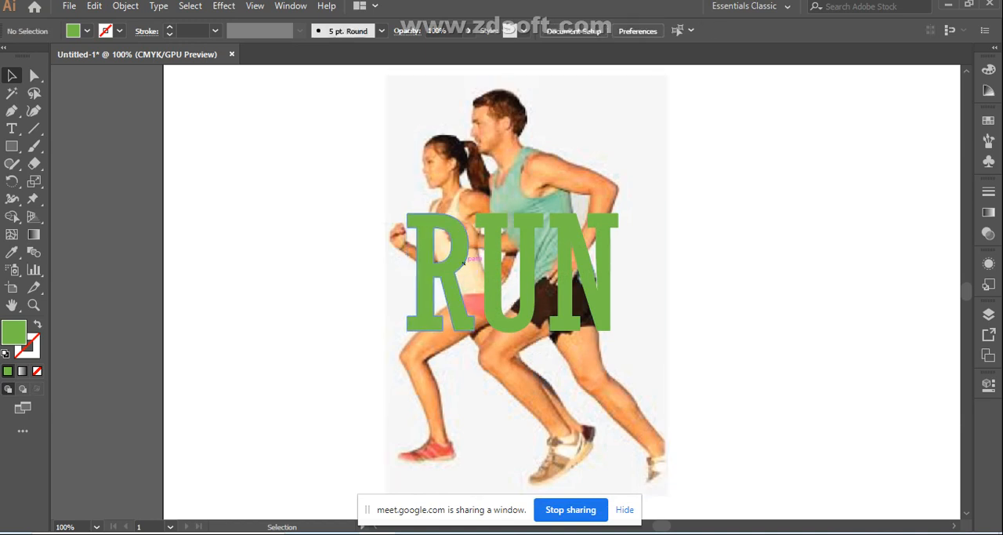
# - Nudge the letter R horizontally toward the U until the two letters meet
pyautogui.click(464, 263)
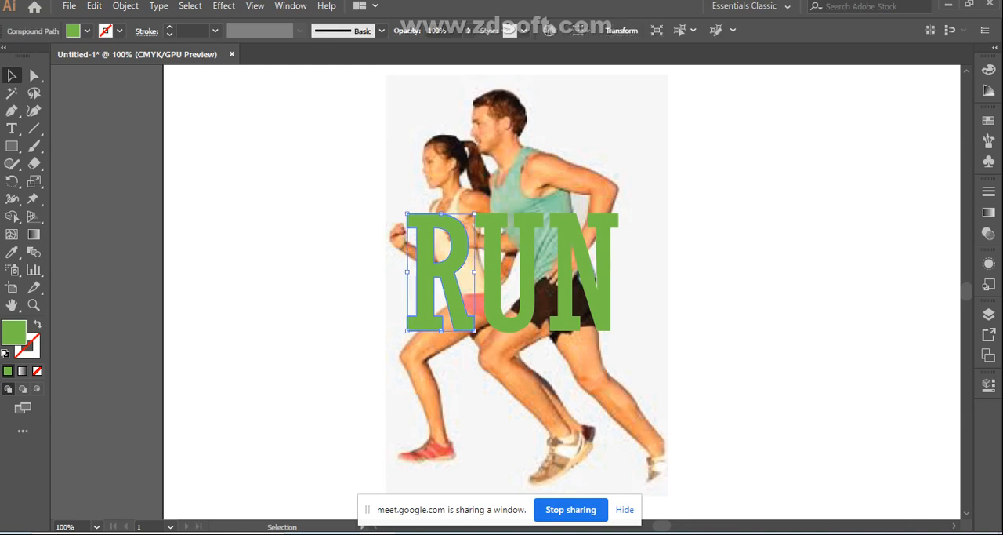
pyautogui.press('Right')
pyautogui.press('Right')
pyautogui.press('Right')
pyautogui.press('Right')
pyautogui.press('Right')
pyautogui.press('Right')
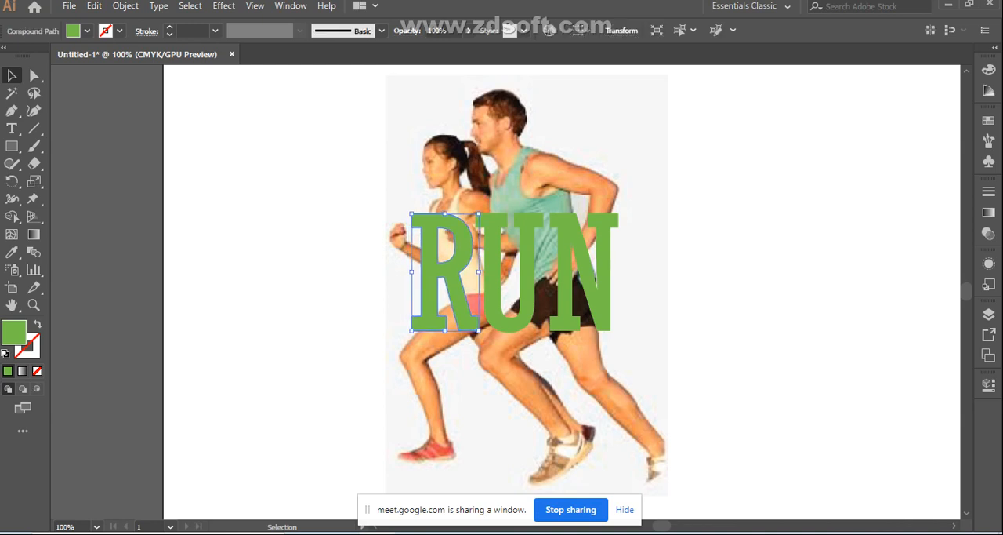
pyautogui.press('Right')
pyautogui.press('Right')
pyautogui.press('Right')
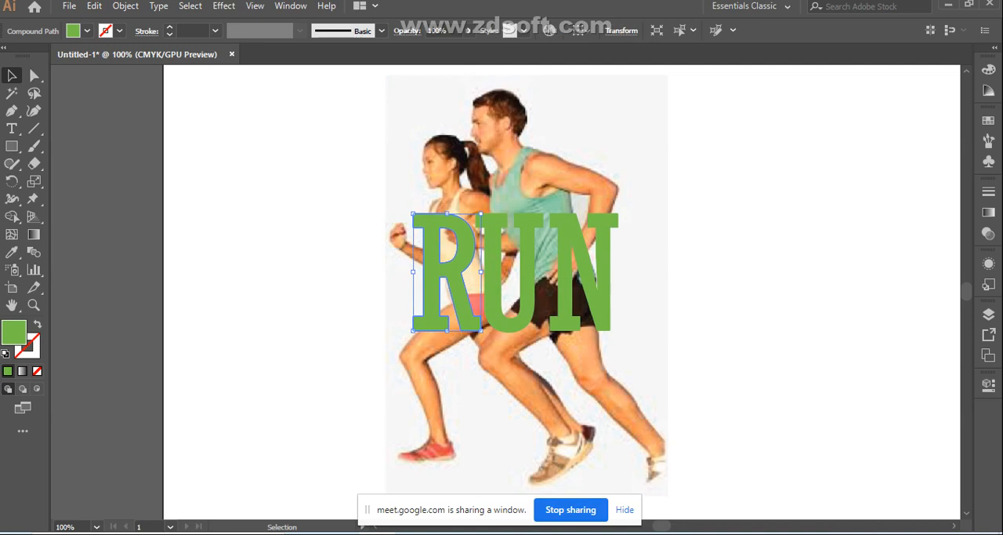
# - Add the letter U to the selected R, nudge both toward the N, and deselect them
pyautogui.keyDown('shift'); pyautogui.click(527, 271); pyautogui.keyUp('shift')
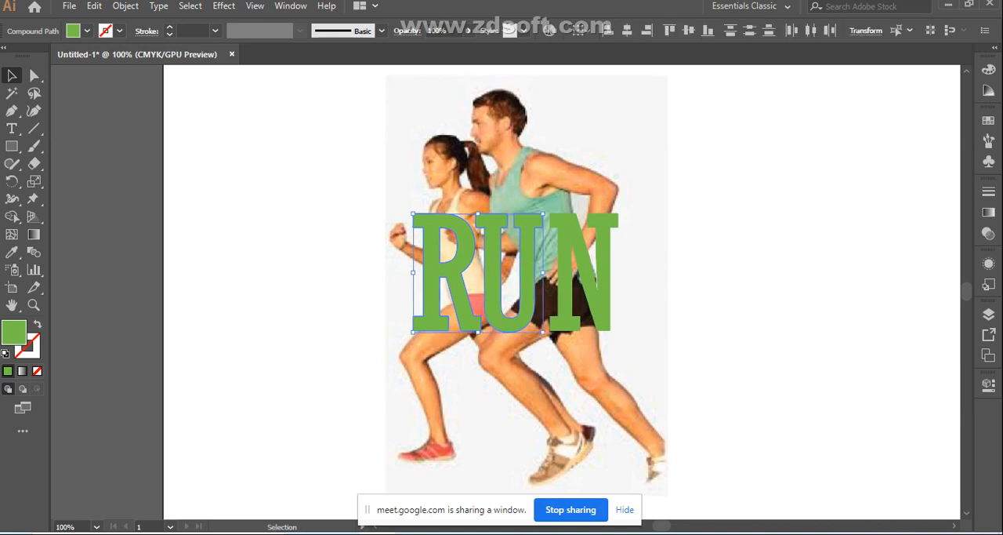
pyautogui.press('Right')
pyautogui.press('Right')
pyautogui.press('Right')
pyautogui.press('Right')
pyautogui.press('Right')
pyautogui.press('Right')
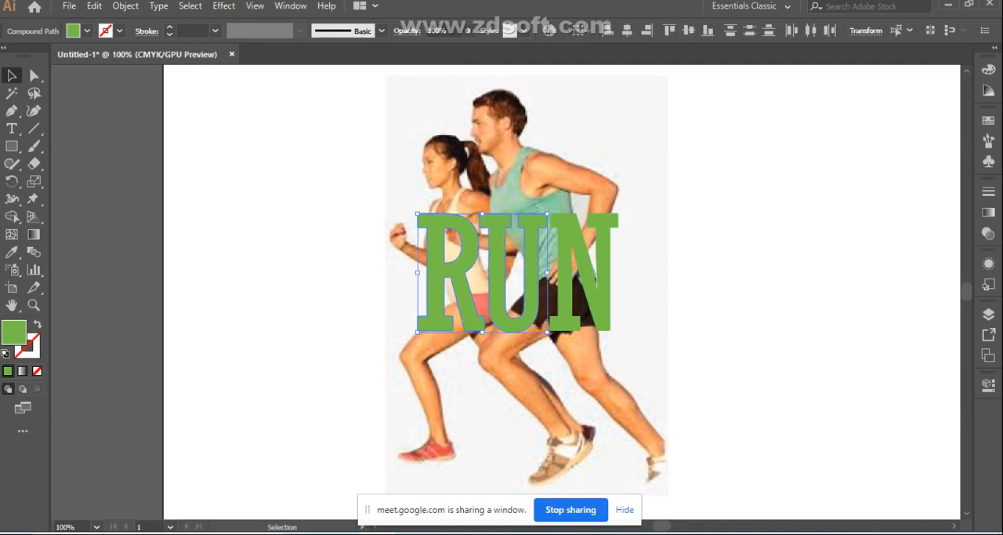
pyautogui.hotkey('ctrl', 'shift', 'a')
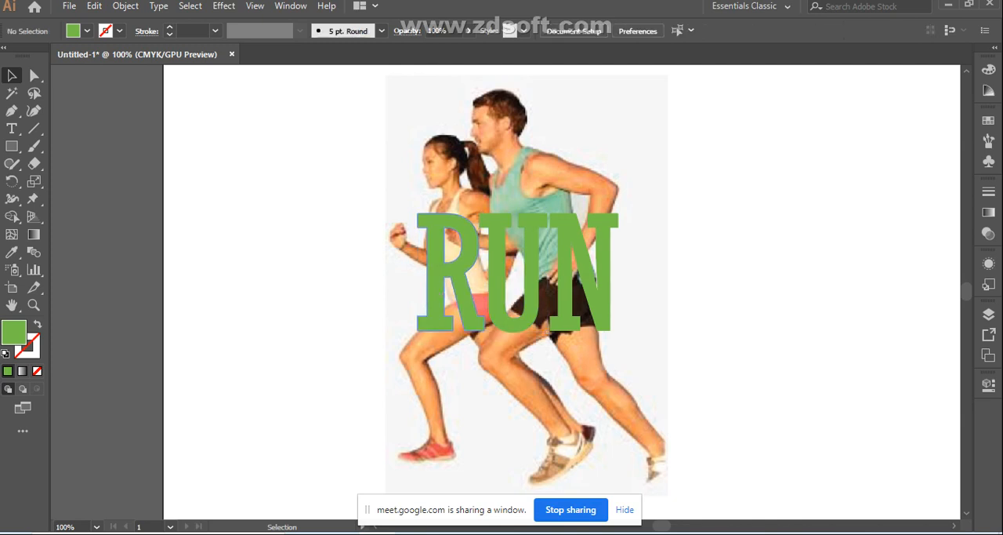
# - Select the runners image, inspect the contents of Layer 1, and lock the image in place
pyautogui.click(541, 178)
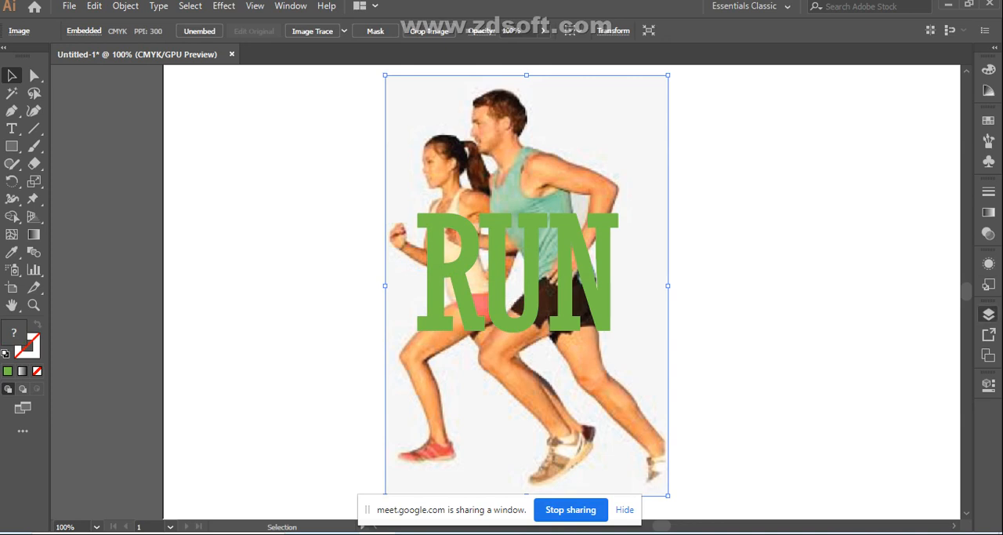
pyautogui.click(989, 313)
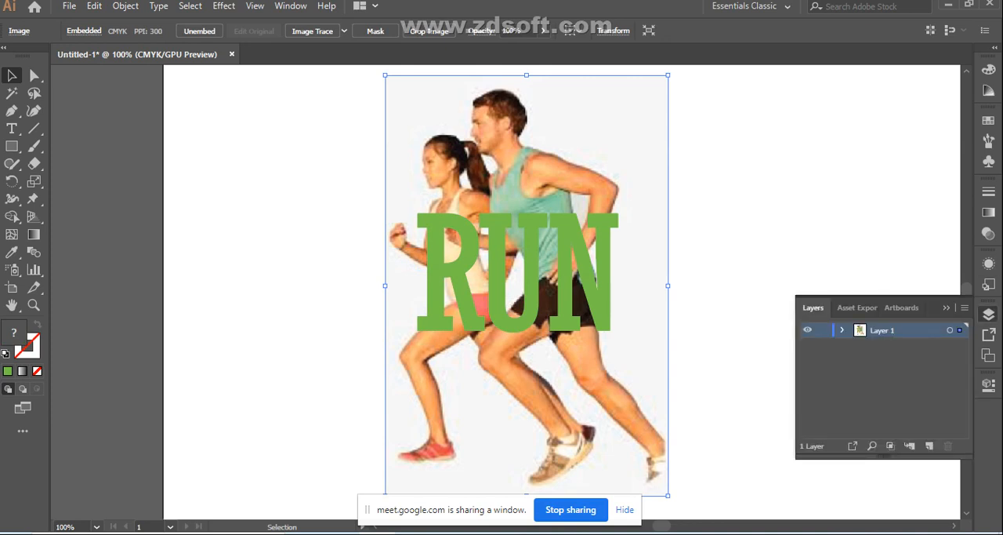
pyautogui.click(843, 330)
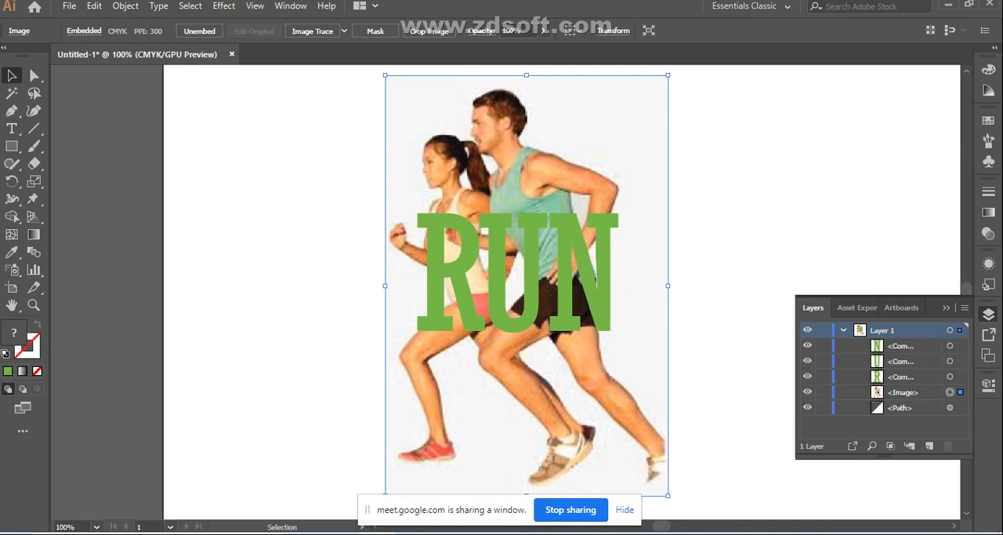
pyautogui.click(843, 330)
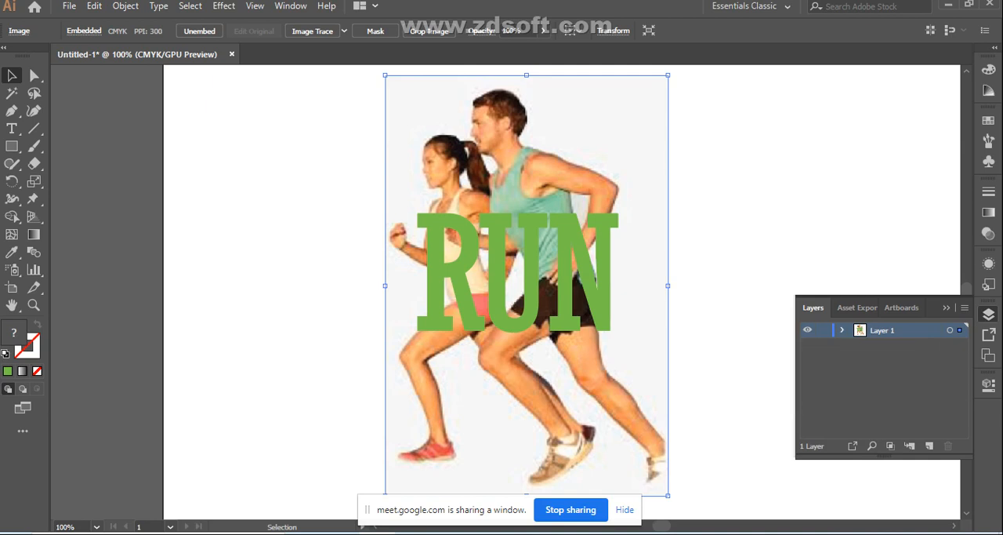
pyautogui.hotkey('ctrl', '2')
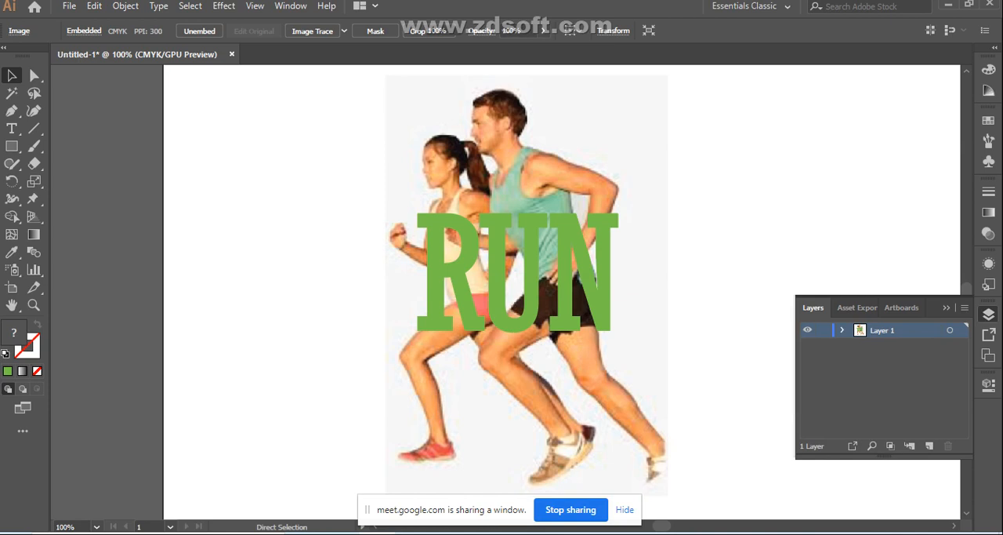
# - Select the R, U and N together, lower their opacity to 53%, and deselect them
pyautogui.click(524, 278)
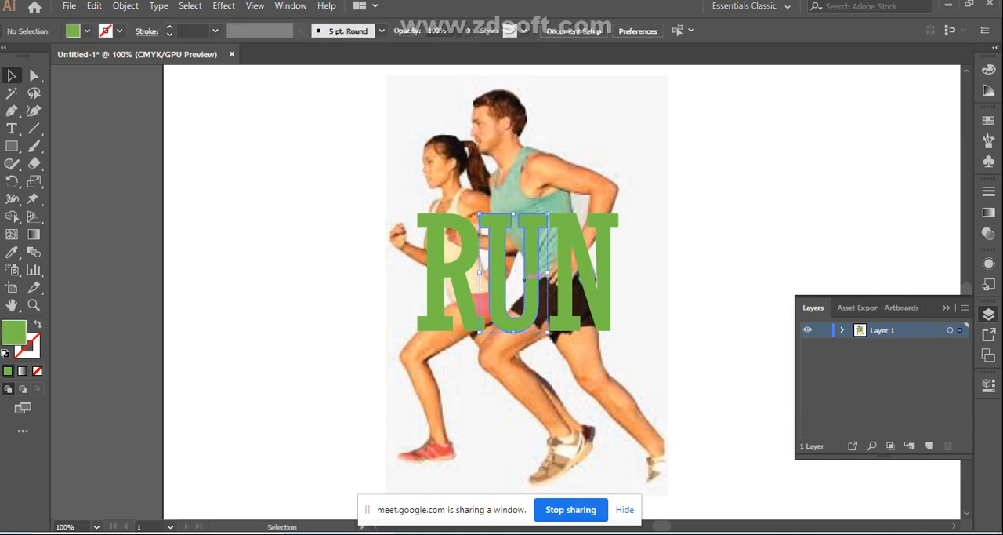
pyautogui.keyDown('shift'); pyautogui.click(466, 272); pyautogui.keyUp('shift')
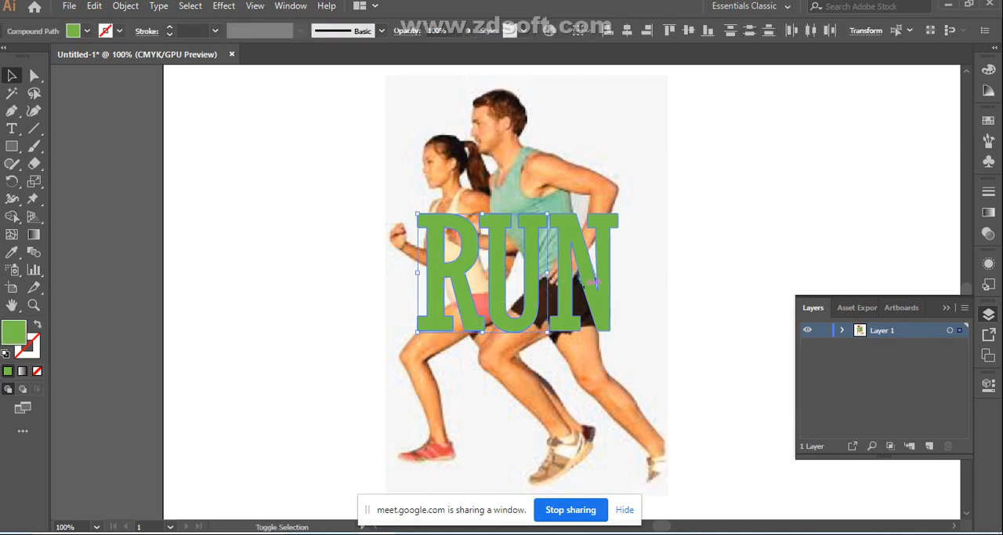
pyautogui.keyDown('shift'); pyautogui.click(603, 274); pyautogui.keyUp('shift')
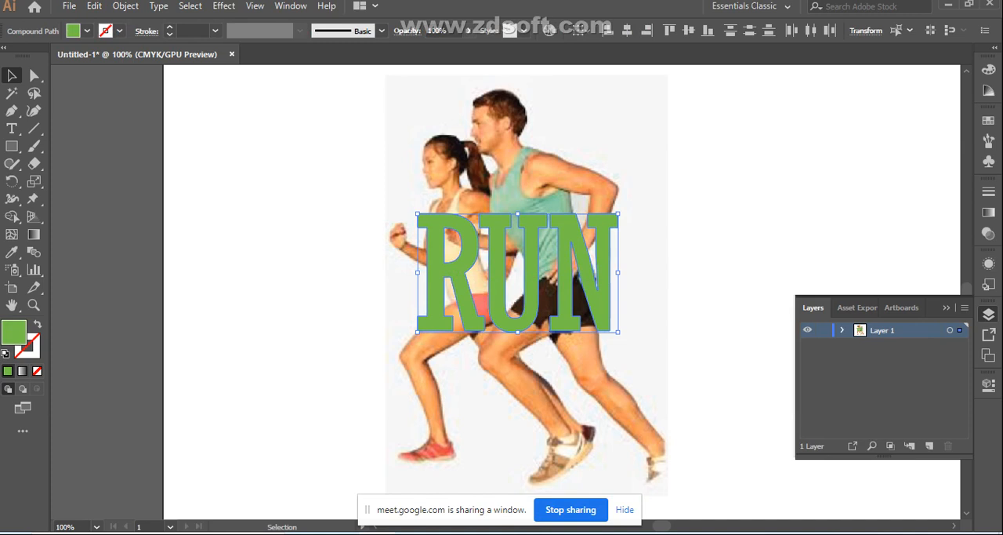
pyautogui.click(469, 31)
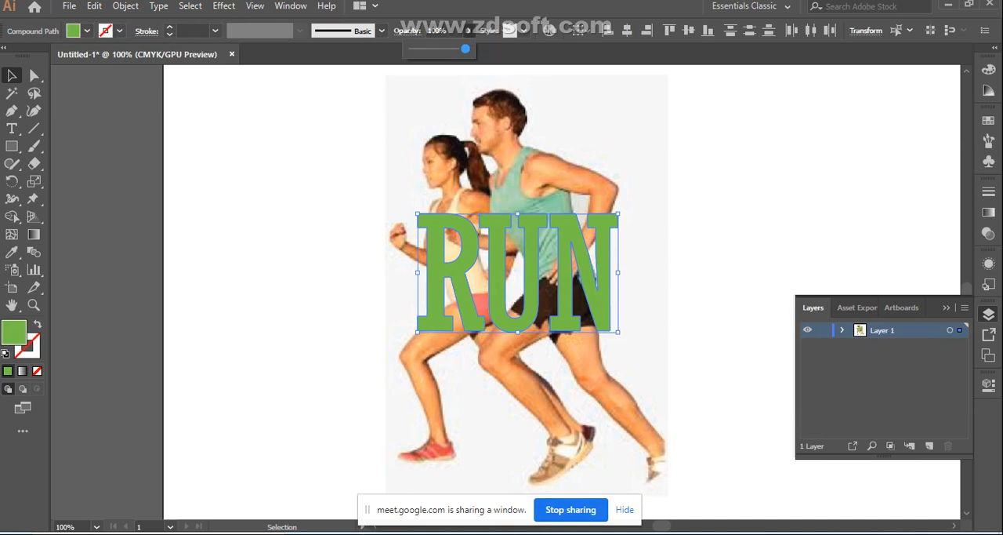
pyautogui.moveTo(466, 49); pyautogui.dragTo(440, 49)
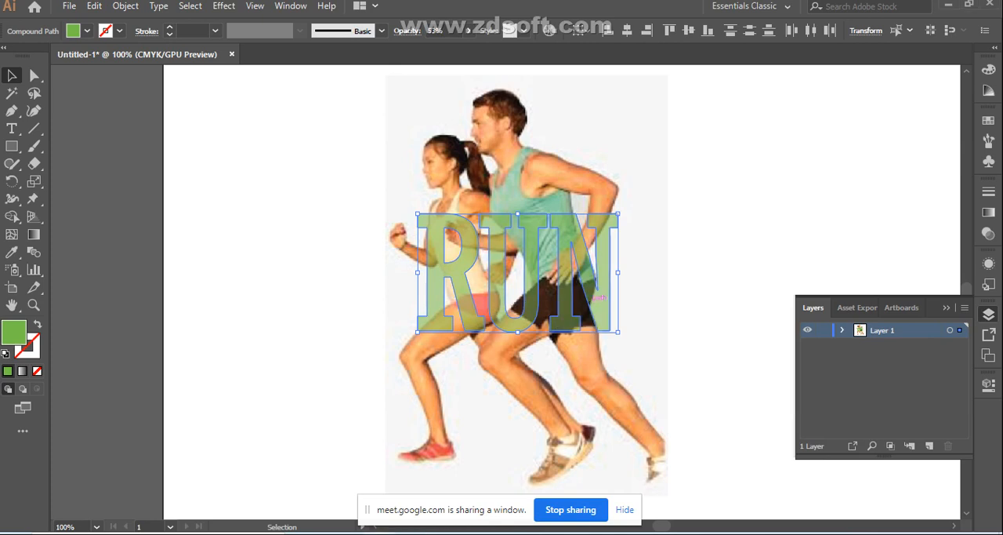
pyautogui.hotkey('ctrl', 'shift', 'a')
pyautogui.click(541, 295)
pyautogui.click(593, 291)
pyautogui.hotkey('ctrl', 'shift', 'a')
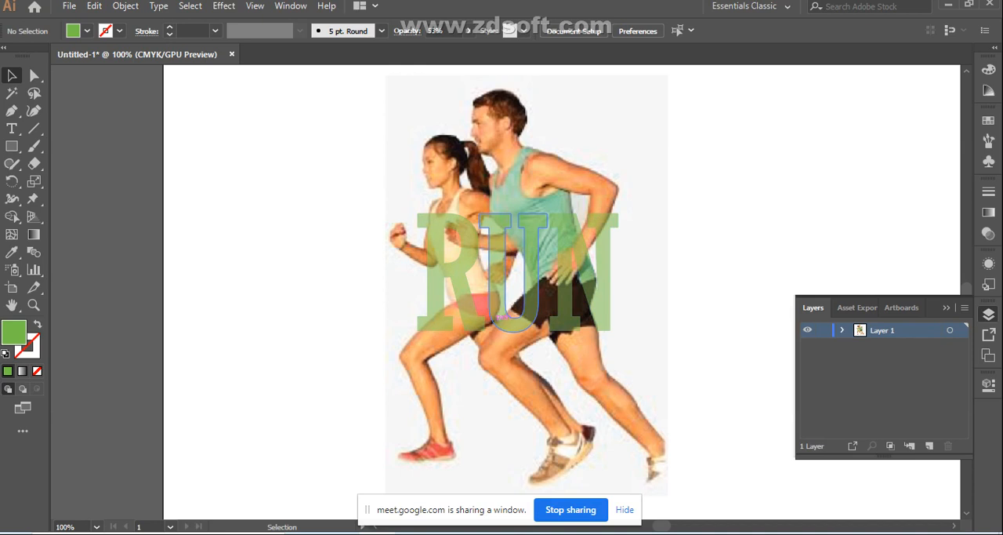
# - Swap fill and stroke on all three RUN letters, leaving a green 1 pt outline with no fill, and deselect
pyautogui.click(37, 324)
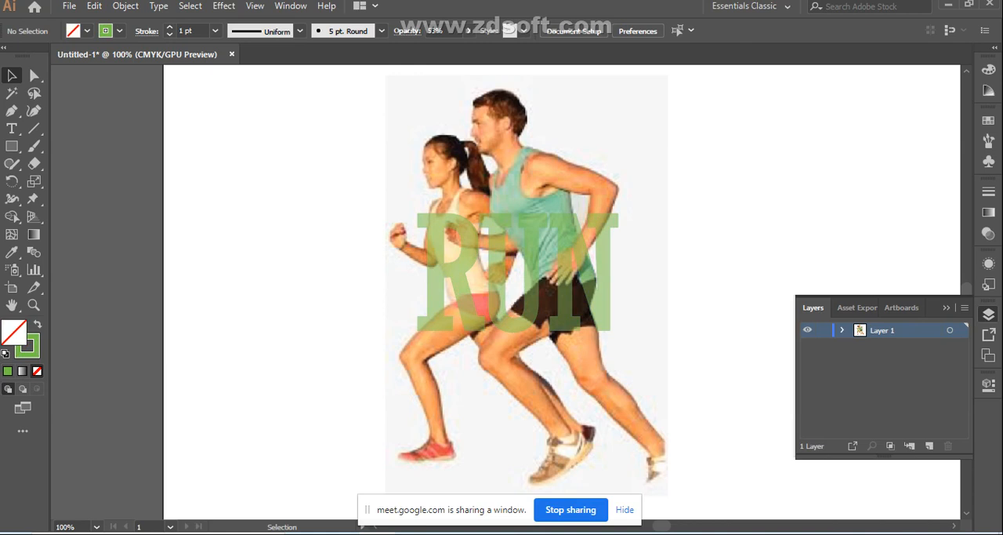
pyautogui.moveTo(370, 267); pyautogui.dragTo(439, 361)
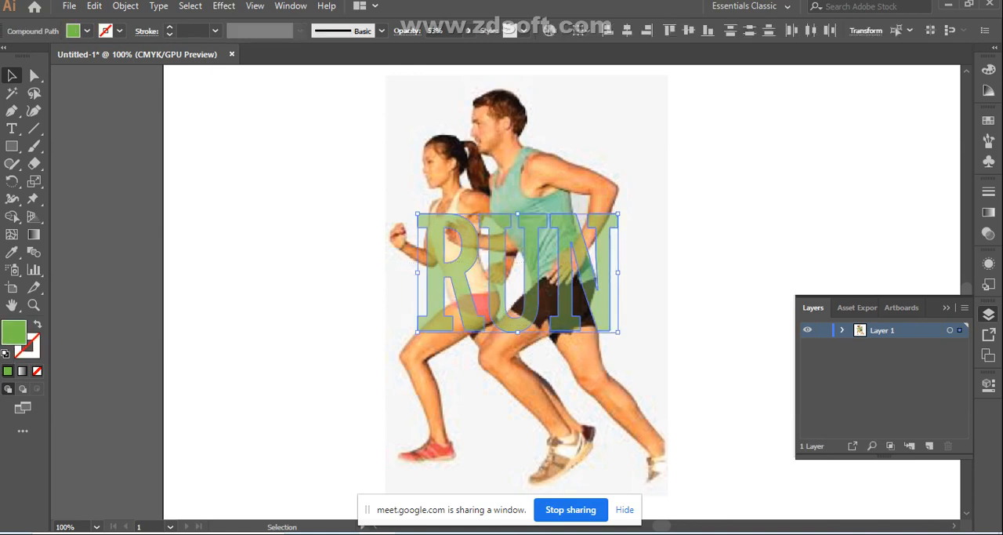
pyautogui.click(37, 324)
pyautogui.click(337, 310)
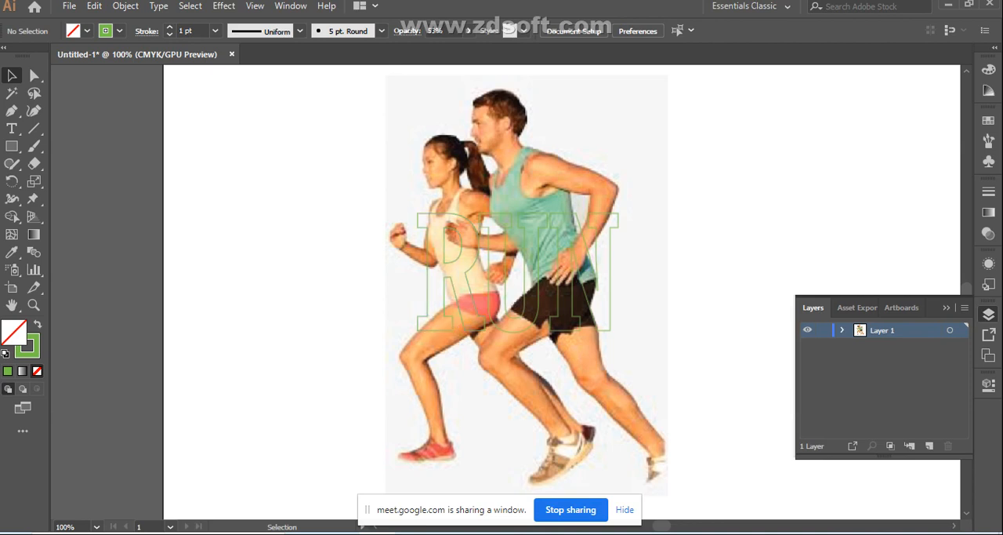
pyautogui.press('p')
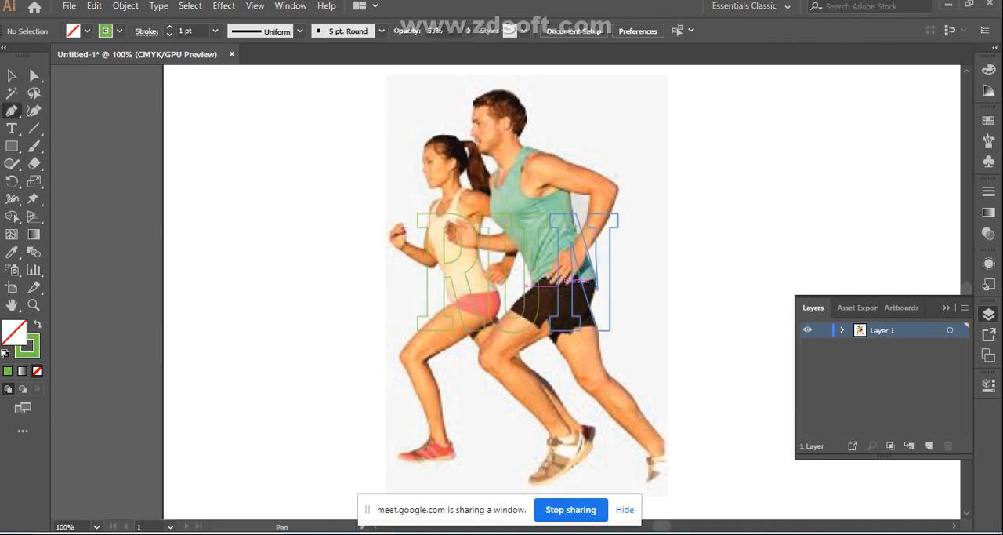
pyautogui.hotkey('ctrl', '=')
pyautogui.hotkey('ctrl', '=')
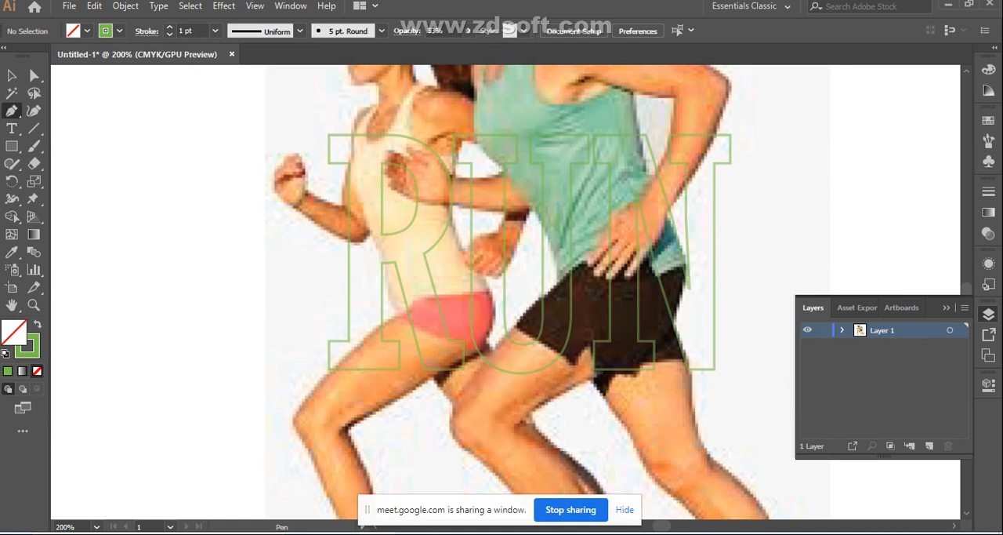
pyautogui.scroll(2, 519, 292)
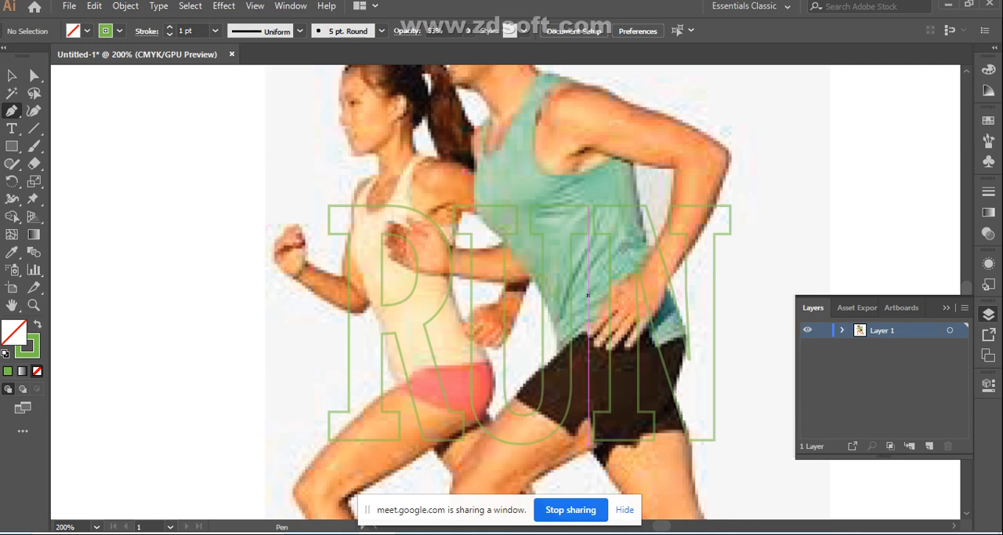
pyautogui.press('ctrl')
pyautogui.hotkey('ctrl', '-')
pyautogui.hotkey('ctrl', '-')
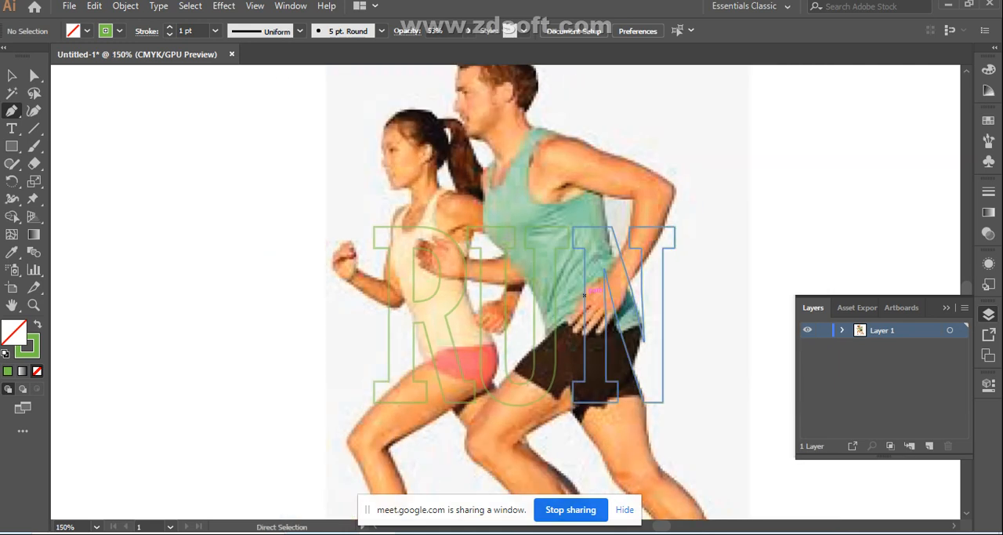
pyautogui.press('v')
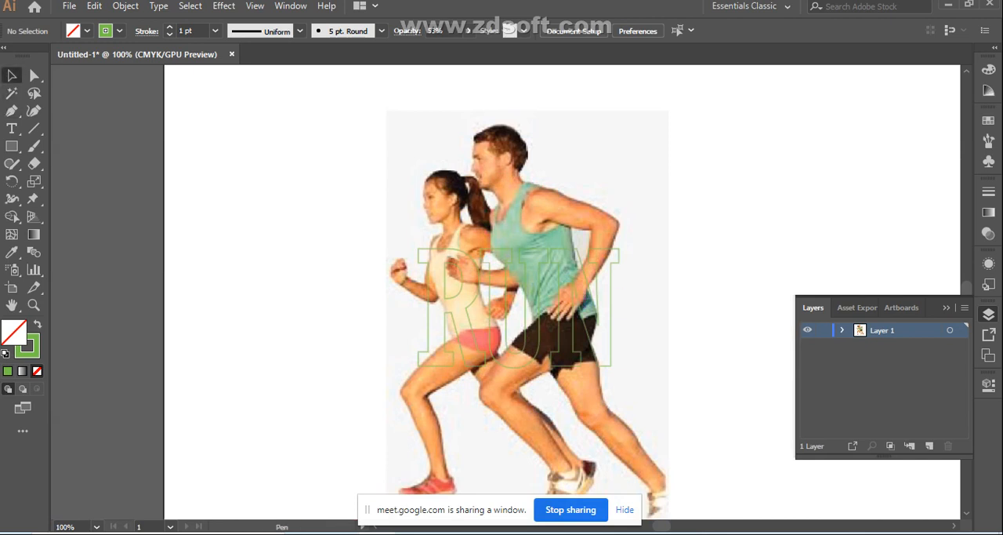
# - Draw an unfilled square with a green outline in the blank area beside the runners, and delete it
pyautogui.press('m')
pyautogui.moveTo(202, 193)
pyautogui.mouseDown()
pyautogui.moveTo(217, 276)
pyautogui.moveTo(298, 288)
pyautogui.mouseUp()
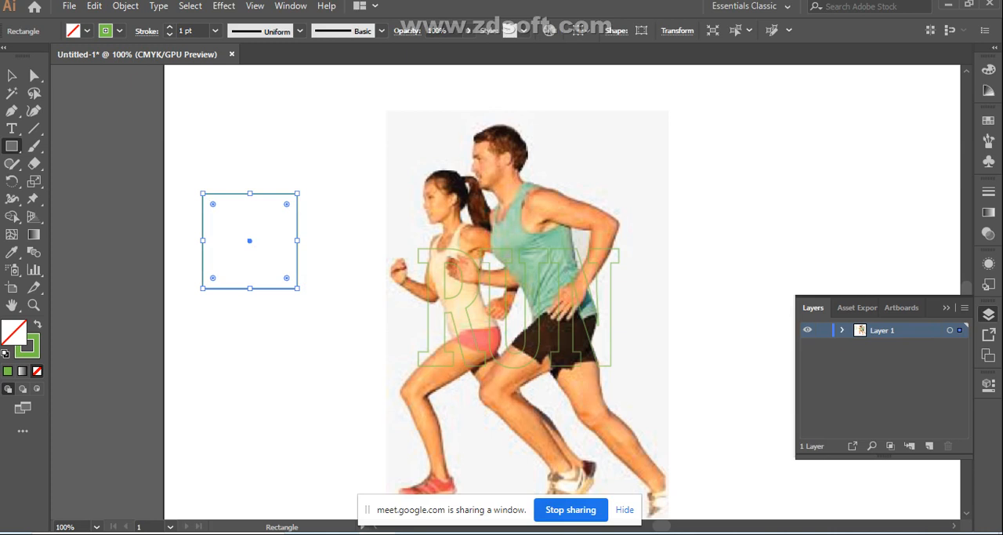
pyautogui.press('v')
pyautogui.hotkey('ctrl', 'shift', 'a')
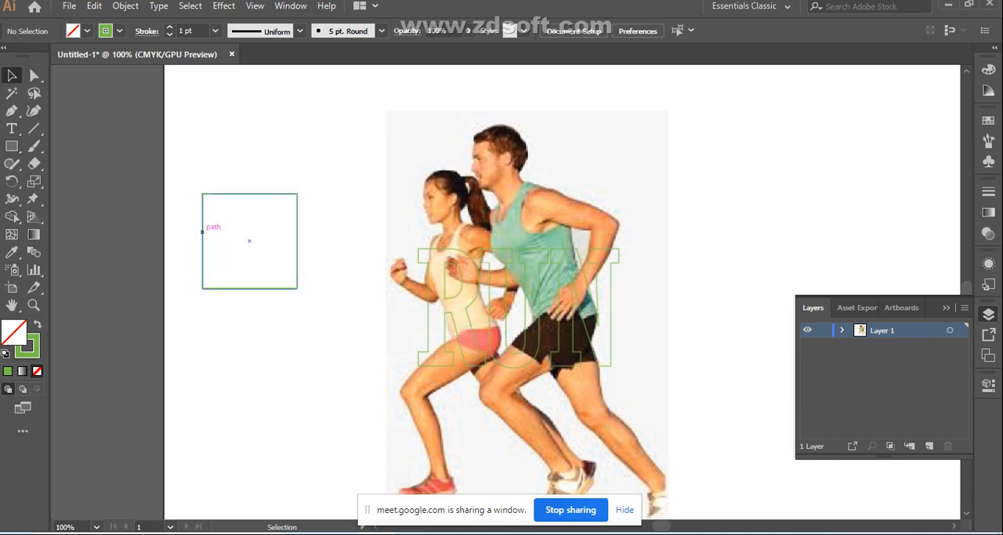
pyautogui.click(252, 288)
pyautogui.press('Delete')
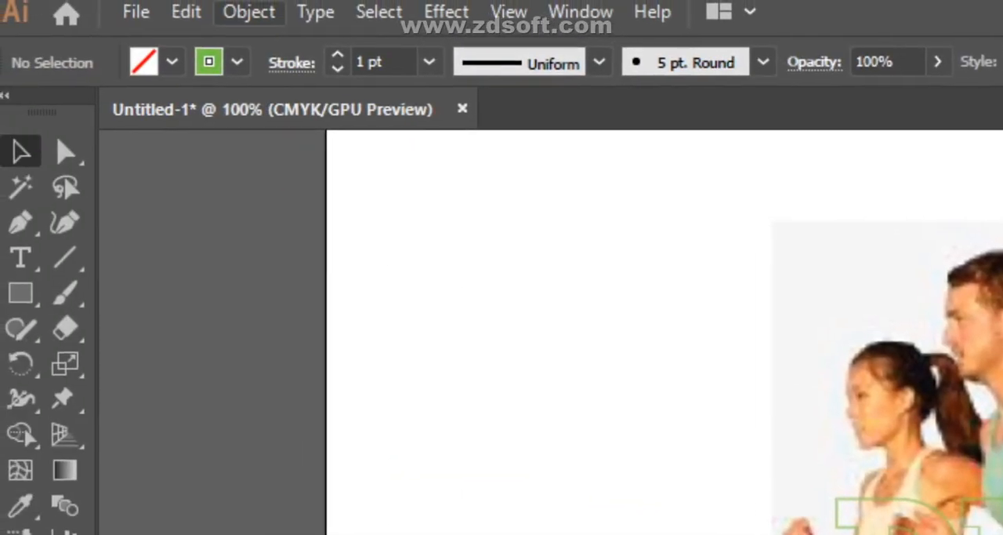
# - Unlock all objects and drop a duplicate of the runners image beside the original
pyautogui.click(249, 12)
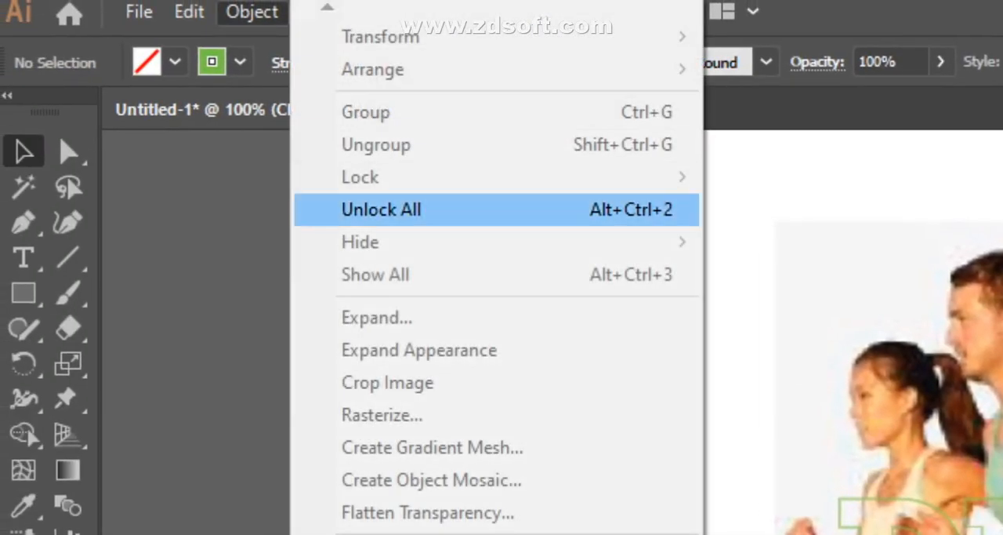
pyautogui.click(369, 208)
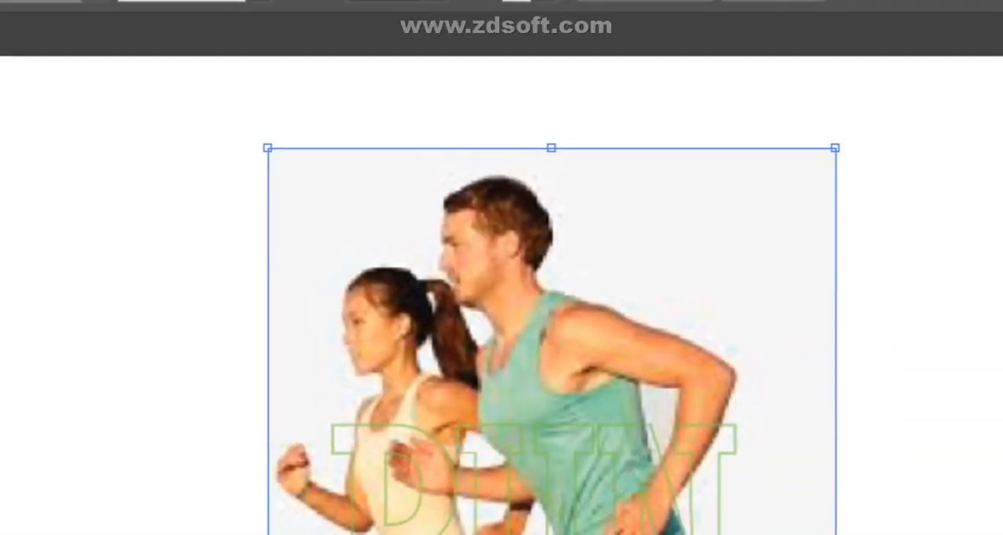
pyautogui.moveTo(541, 246); pyautogui.dragTo(424, 230)
# - Draw a rectangle over the torsos in the duplicated runners image and clip the duplicate to it with a clipping mask
pyautogui.press('m')
pyautogui.moveTo(254, 295); pyautogui.dragTo(508, 534)
pyautogui.moveTo(505, 303); pyautogui.dragTo(506, 304)
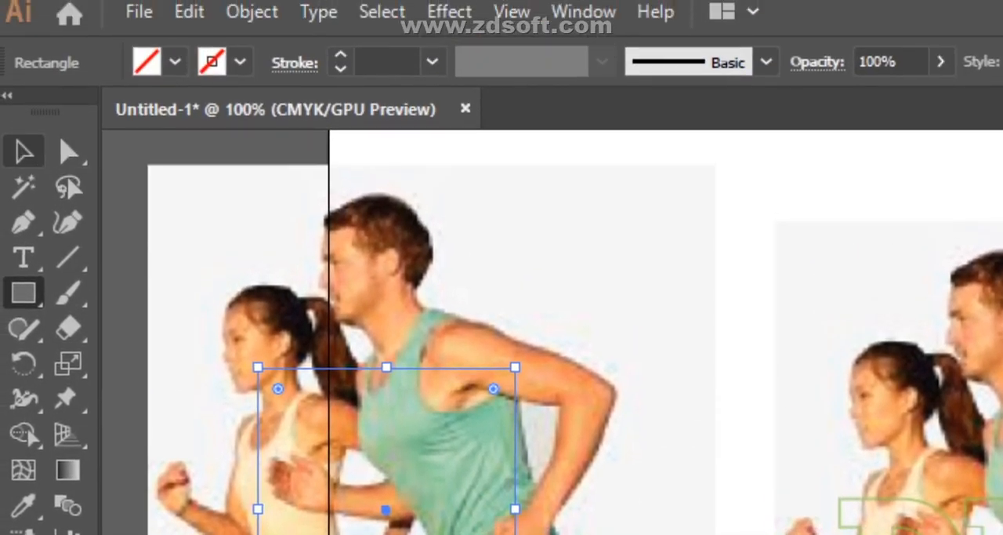
pyautogui.moveTo(126, 228); pyautogui.dragTo(315, 490)
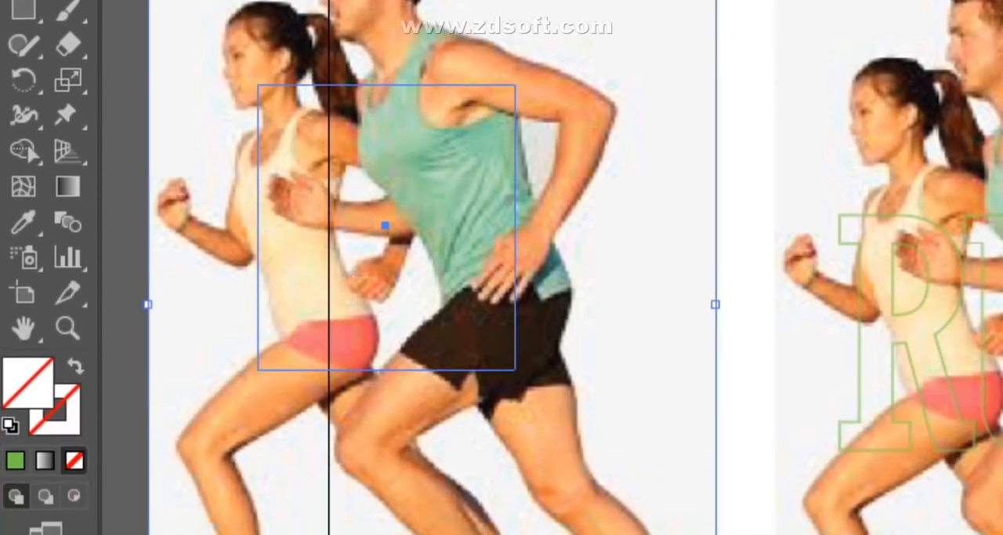
pyautogui.rightClick(339, 187)
pyautogui.click(454, 398)
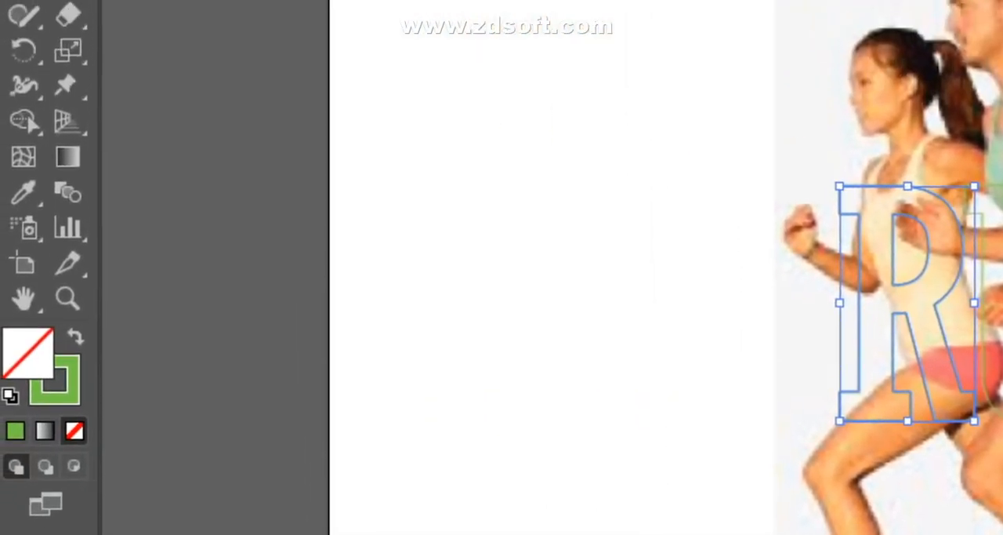
# - Trace the woman's raised fist and forearm up to the R's stem as a closed Pen path and swap it to an unfilled green outline
pyautogui.click(129, 229)
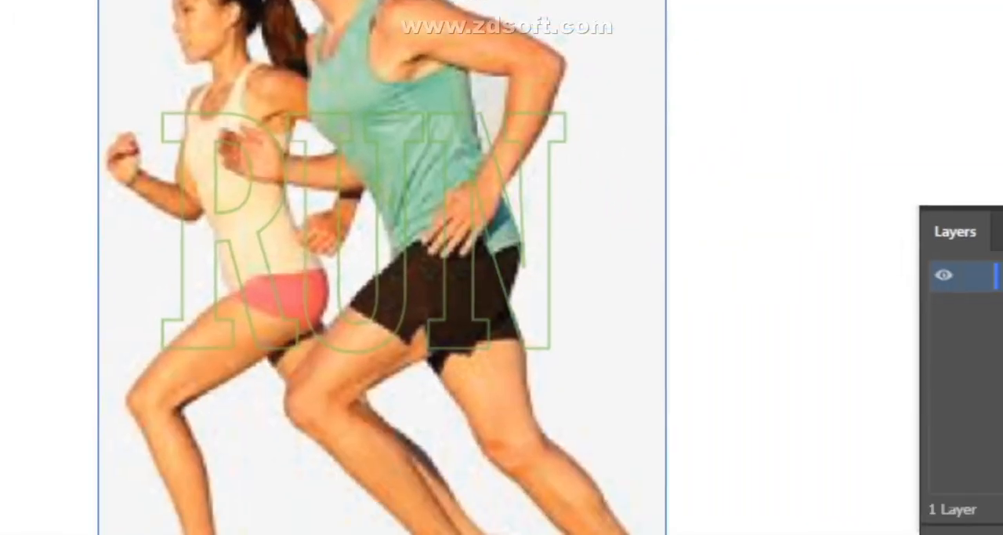
pyautogui.hotkey('ctrl', '=')
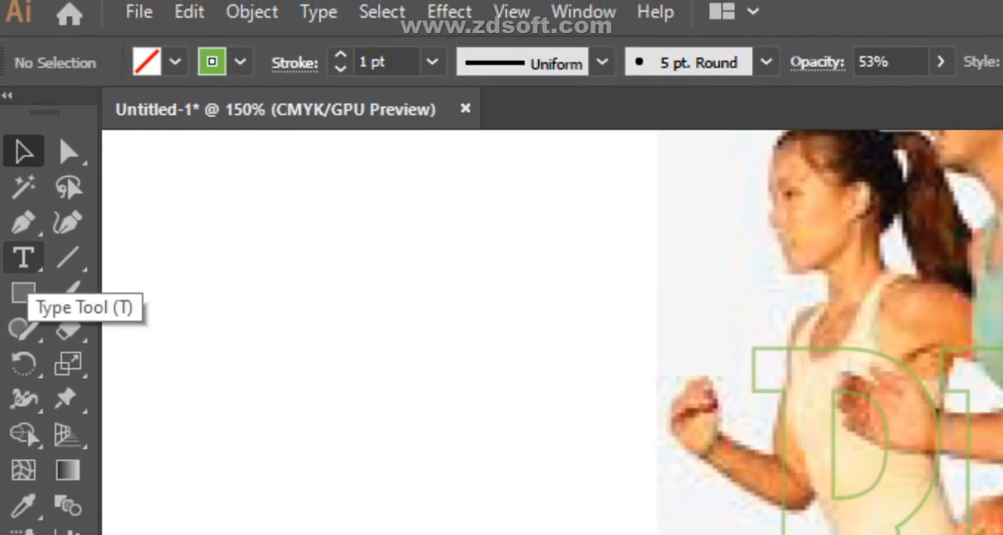
pyautogui.click(24, 223)
pyautogui.click(75, 265)
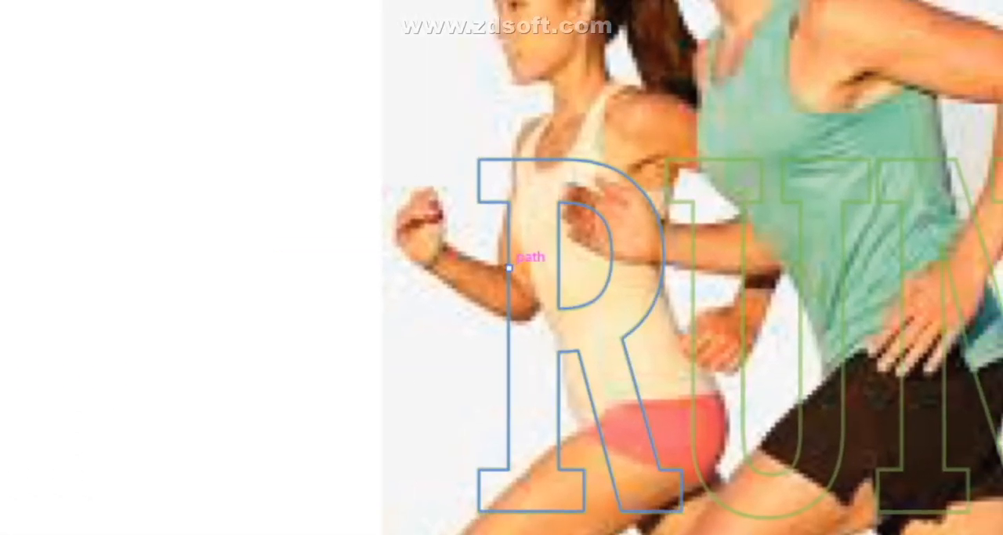
pyautogui.click(509, 267)
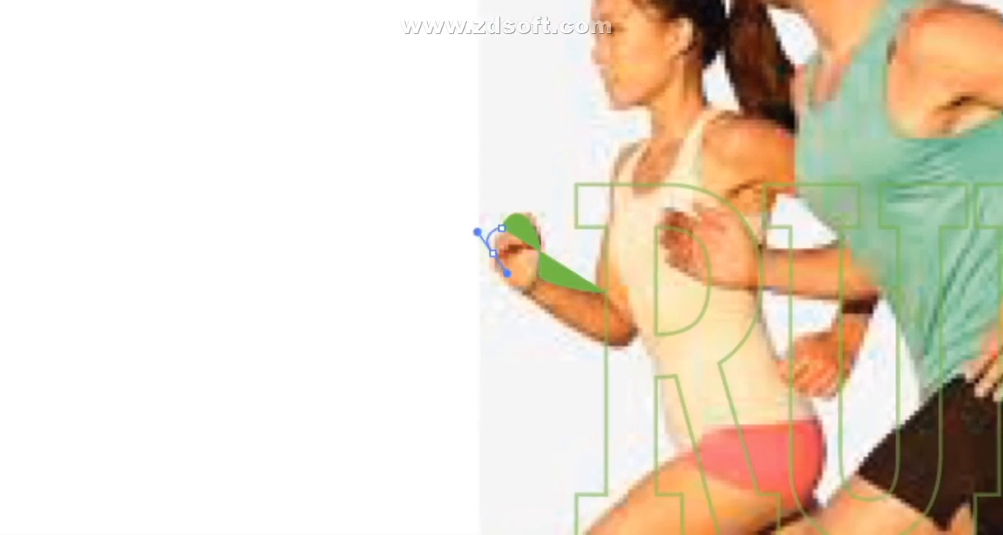
pyautogui.click(502, 265)
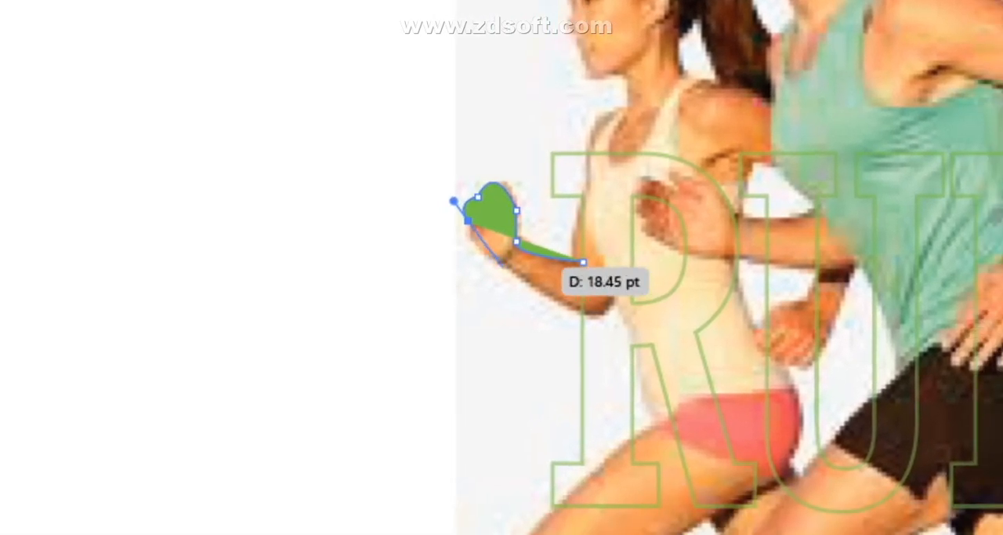
pyautogui.moveTo(502, 265); pyautogui.dragTo(527, 278)
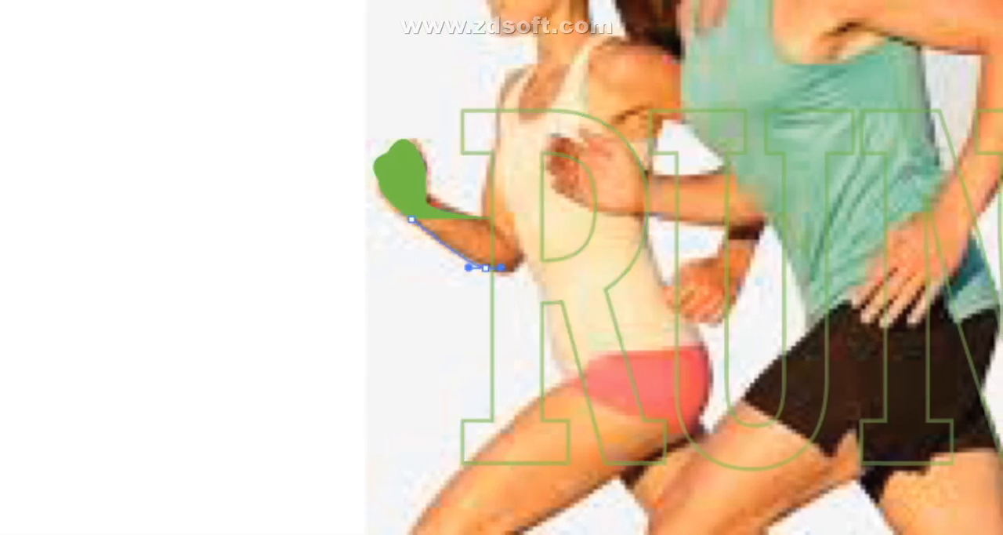
pyautogui.click(503, 268)
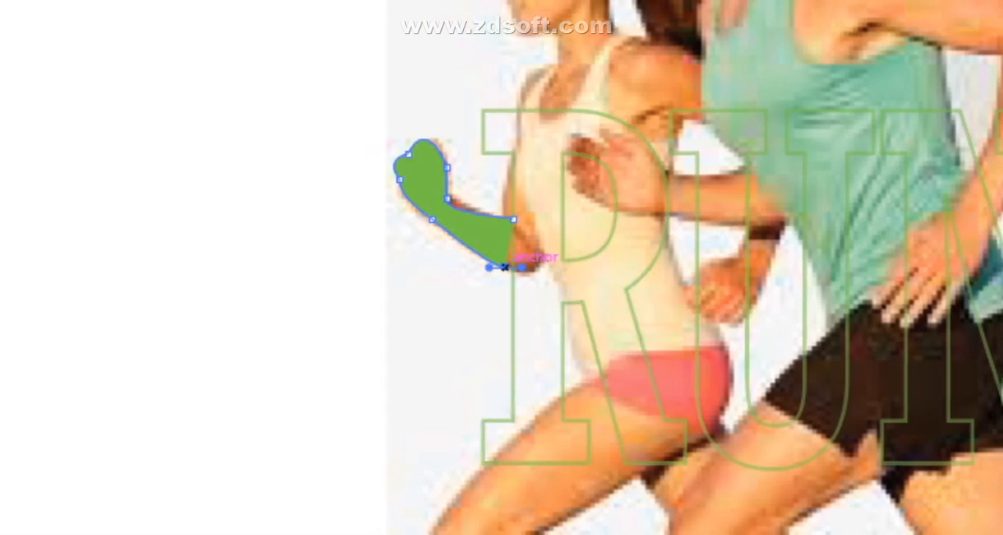
pyautogui.hotkey('ctrl', 'z')
pyautogui.click(513, 271)
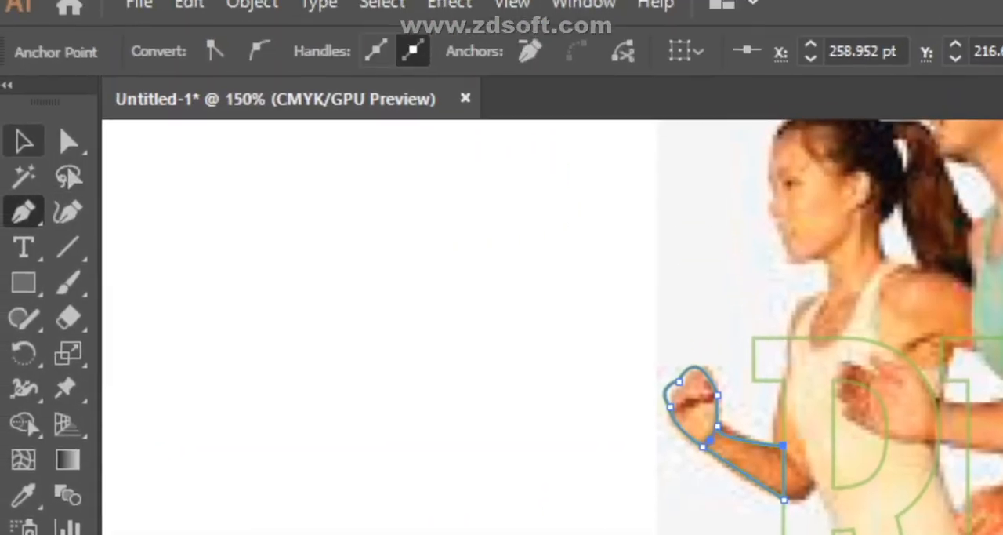
pyautogui.click(24, 141)
pyautogui.click(329, 117)
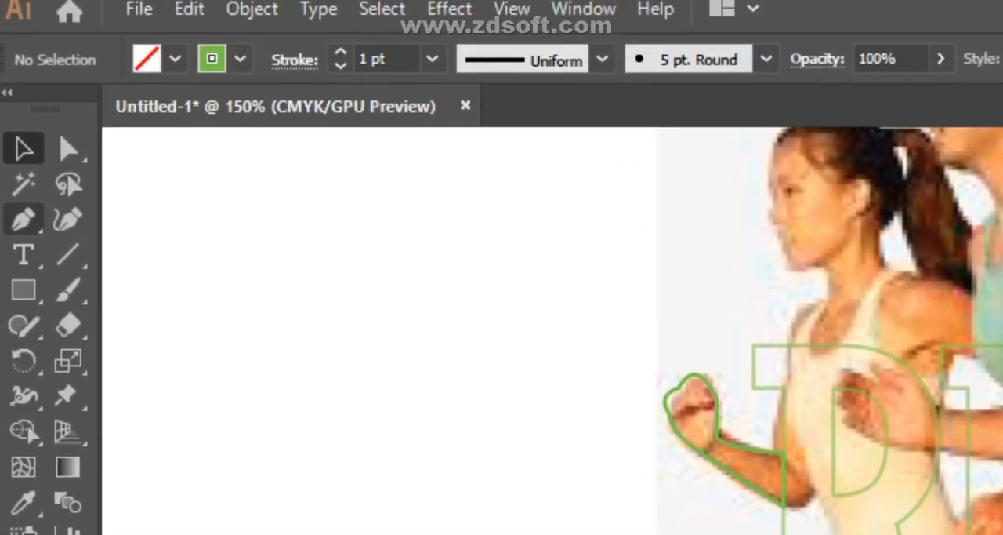
# - Trace the man's bent elbow above the N's upper serif as a closed Pen path ending along the letter's edge
pyautogui.click(23, 6)
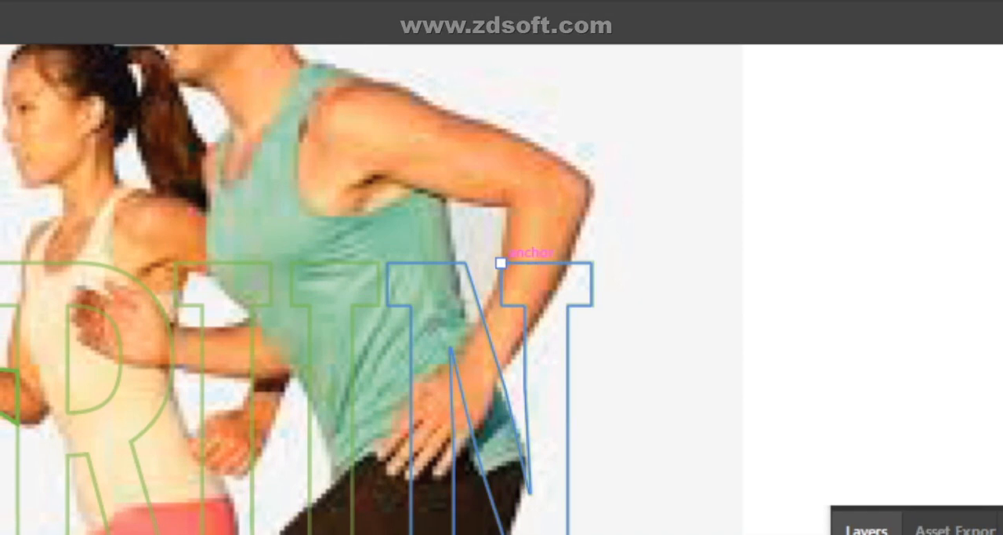
pyautogui.moveTo(501, 263); pyautogui.dragTo(571, 262)
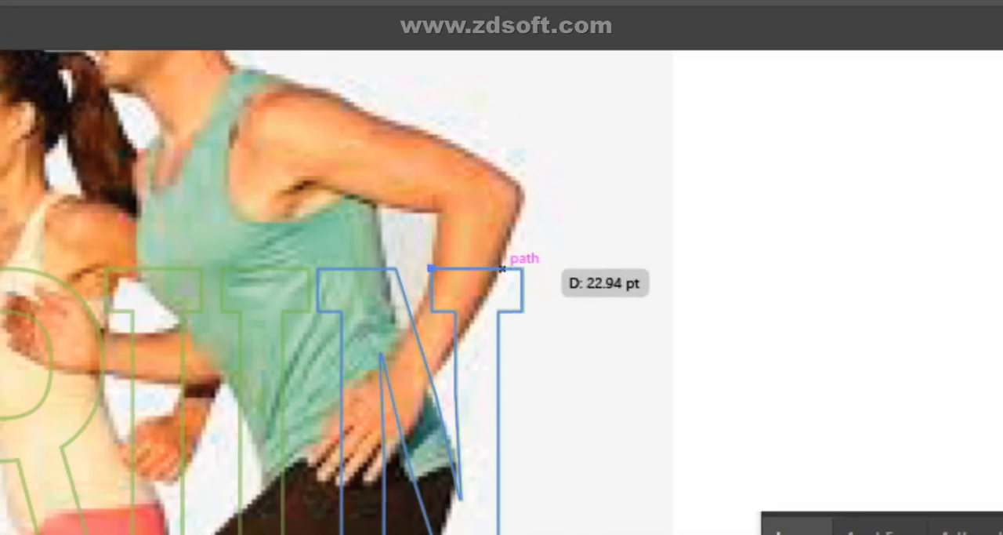
pyautogui.click(503, 270)
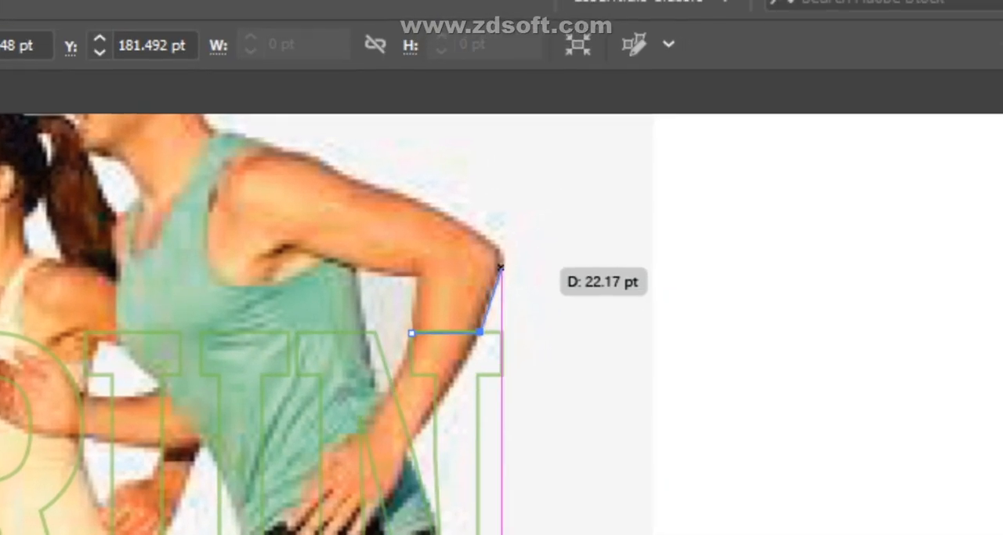
pyautogui.moveTo(501, 271); pyautogui.dragTo(502, 293)
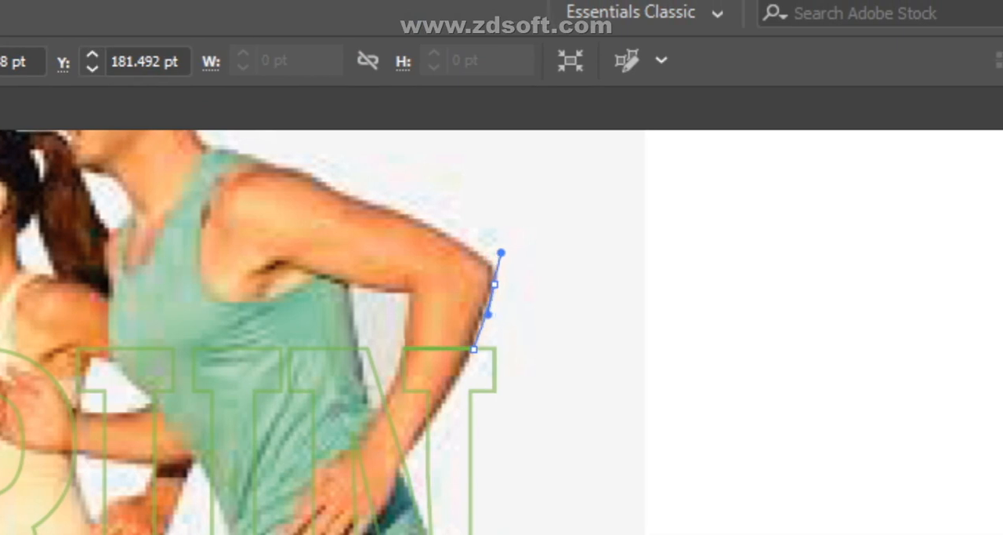
pyautogui.click(498, 277)
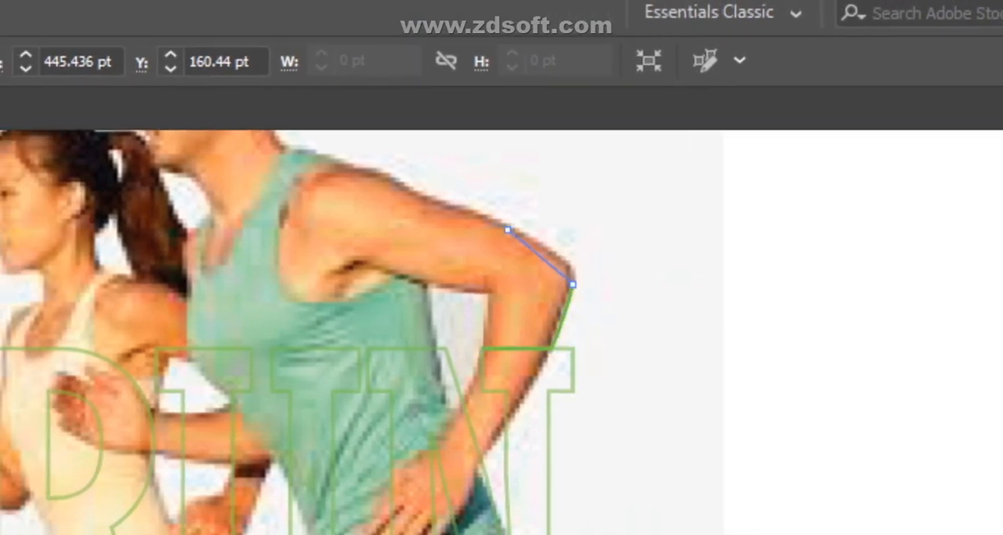
pyautogui.moveTo(508, 229); pyautogui.dragTo(575, 256)
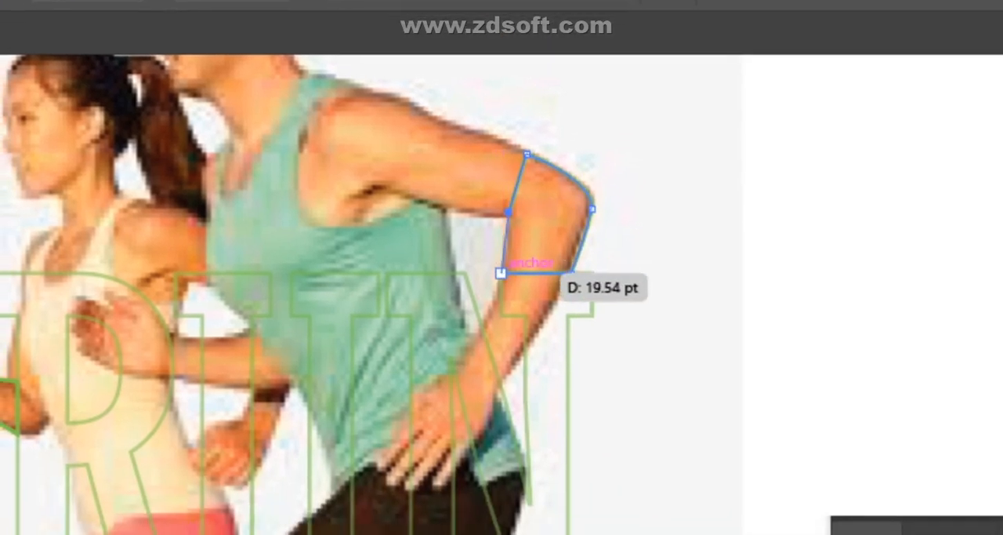
pyautogui.click(496, 325)
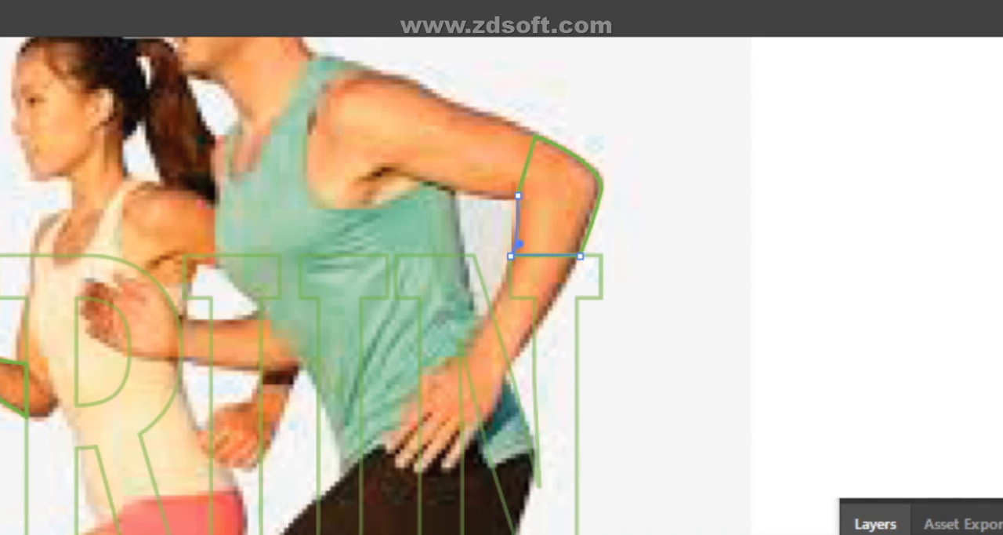
pyautogui.click(509, 257)
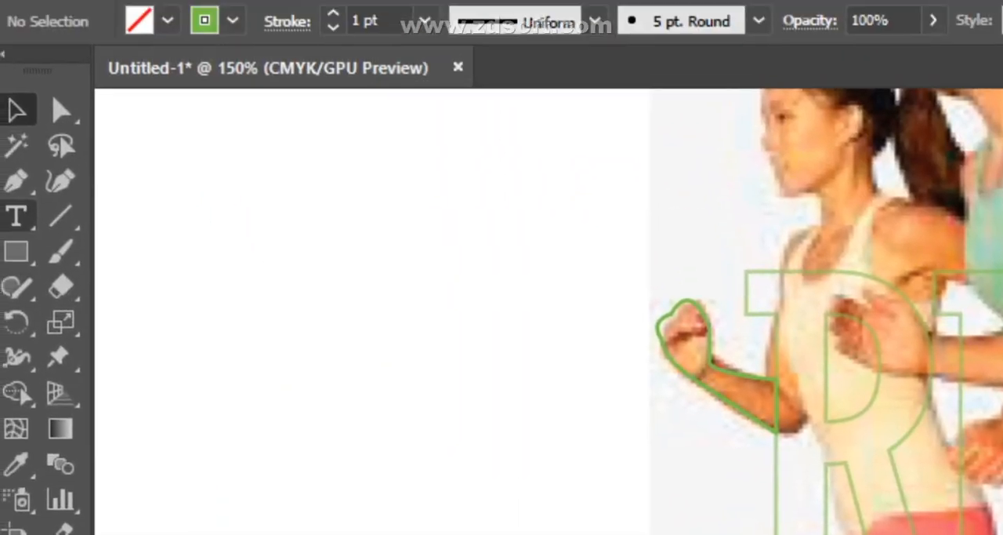
# - Trace the woman's front thigh and knee below the R's foot as a closed Pen path along the letter's baseline
pyautogui.press('p')
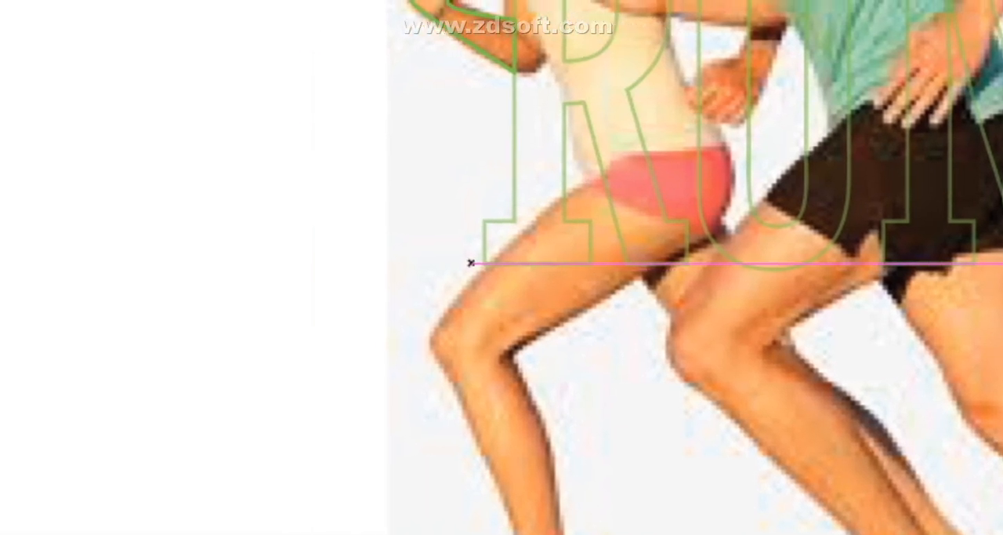
pyautogui.click(509, 256)
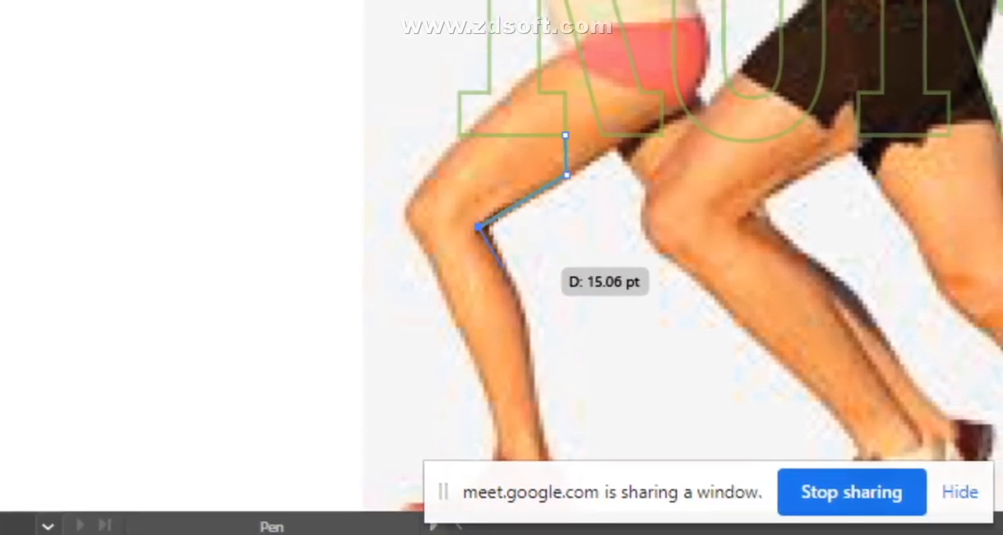
pyautogui.click(502, 267)
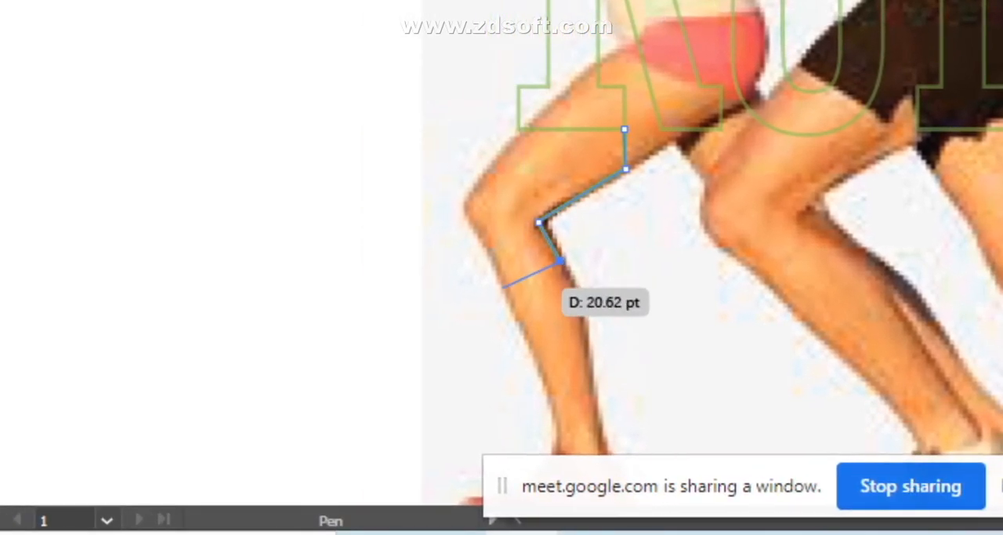
pyautogui.moveTo(503, 266); pyautogui.dragTo(512, 268)
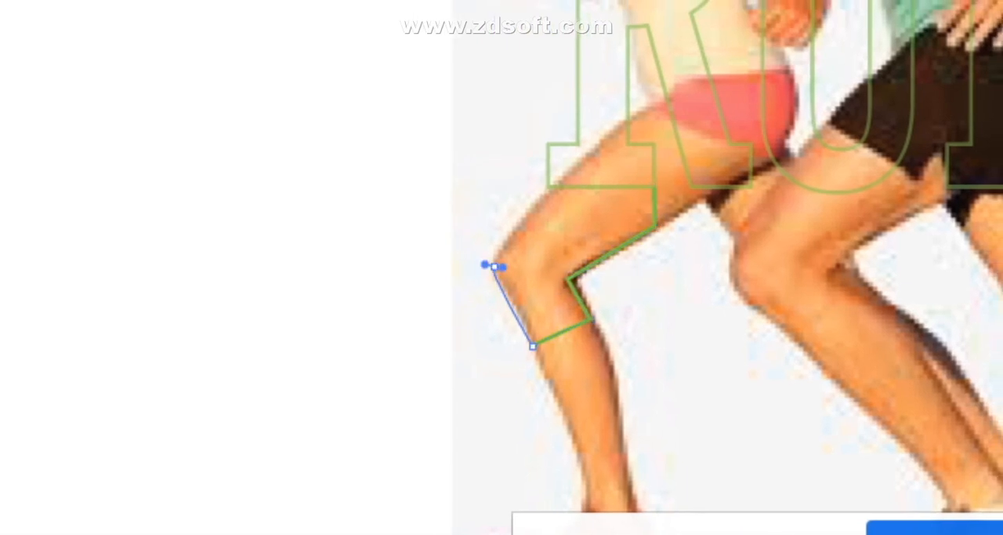
pyautogui.click(493, 266)
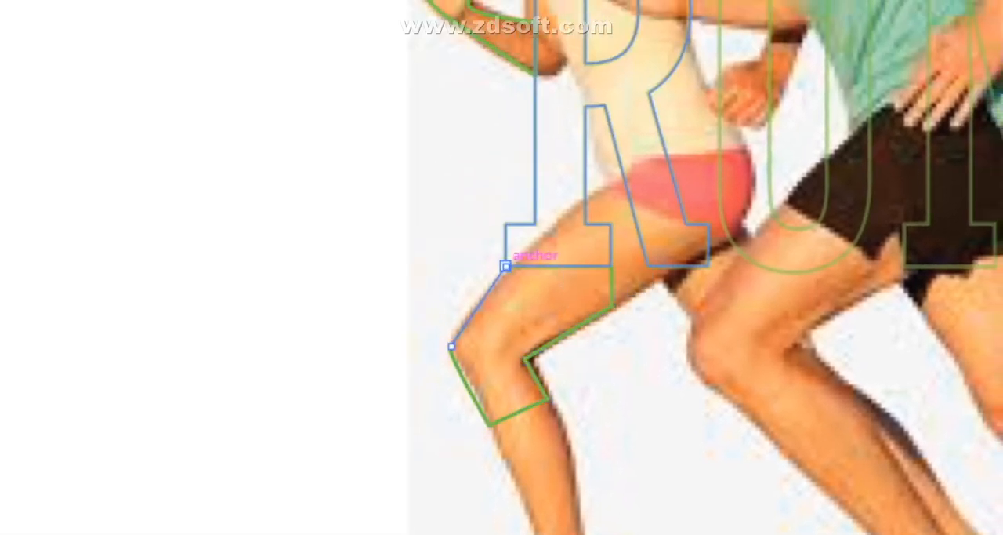
pyautogui.click(548, 186)
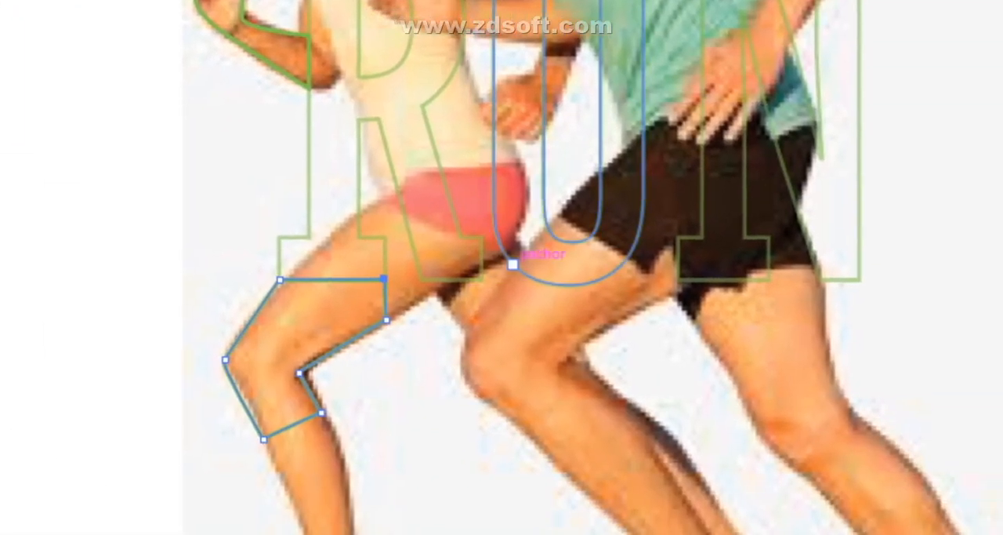
# - Trace the man's front thigh and knee below the U as a closed Pen path following the letter's curved base
pyautogui.click(504, 263)
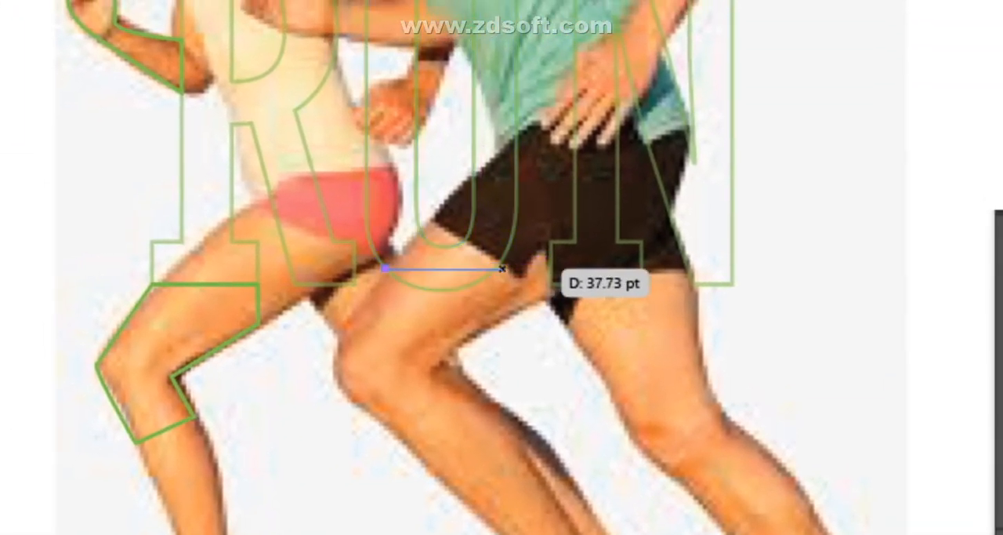
pyautogui.moveTo(498, 264); pyautogui.dragTo(543, 212)
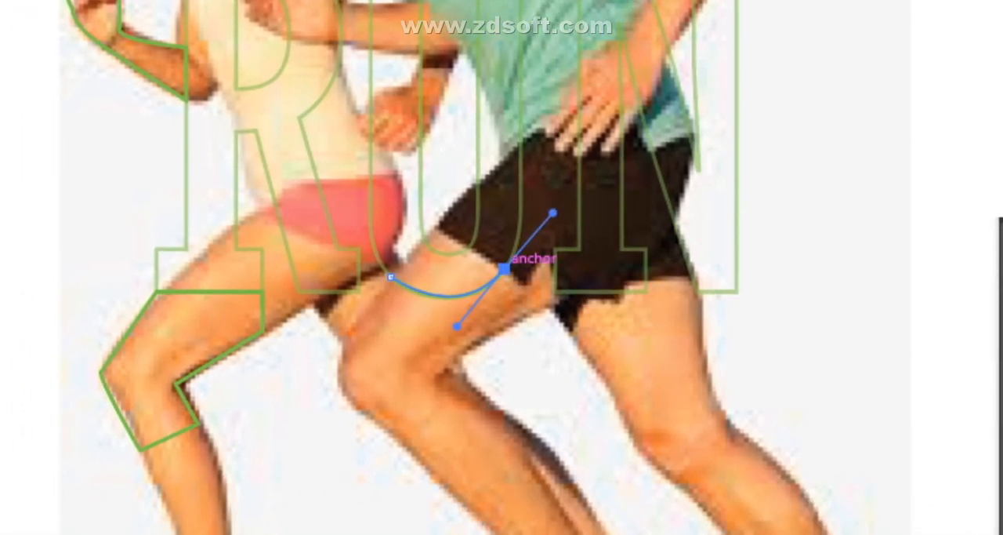
pyautogui.moveTo(504, 268); pyautogui.dragTo(536, 308)
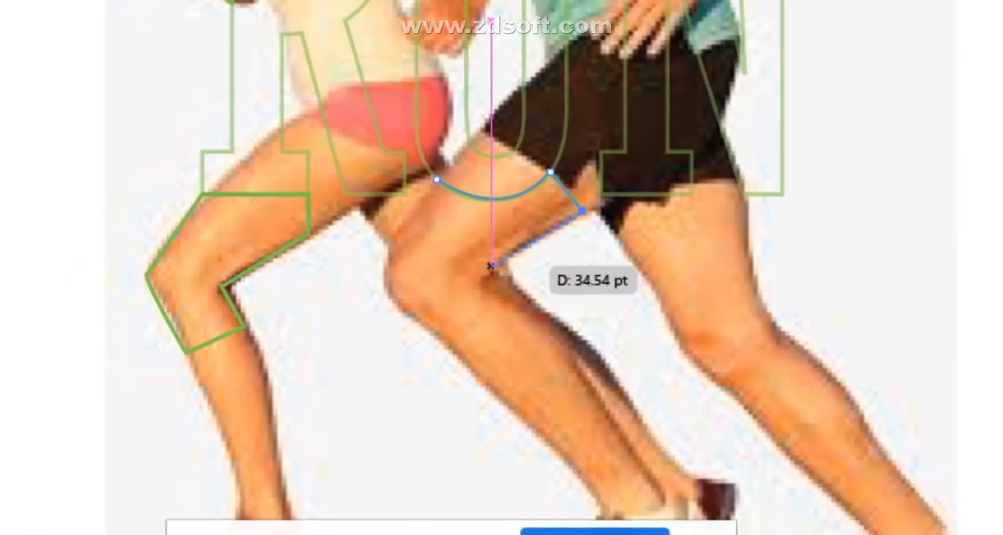
pyautogui.click(418, 319)
pyautogui.moveTo(522, 289); pyautogui.dragTo(545, 290)
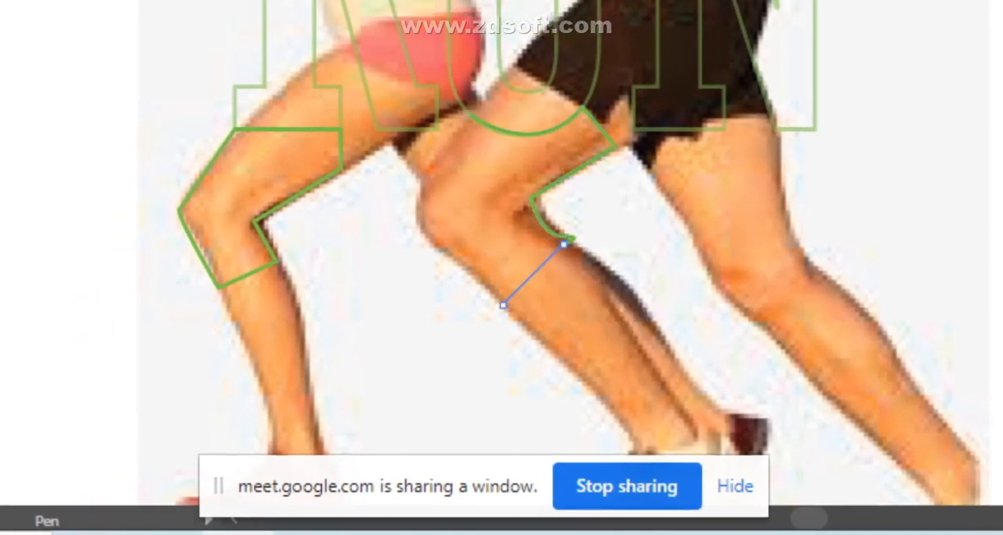
pyautogui.click(468, 315)
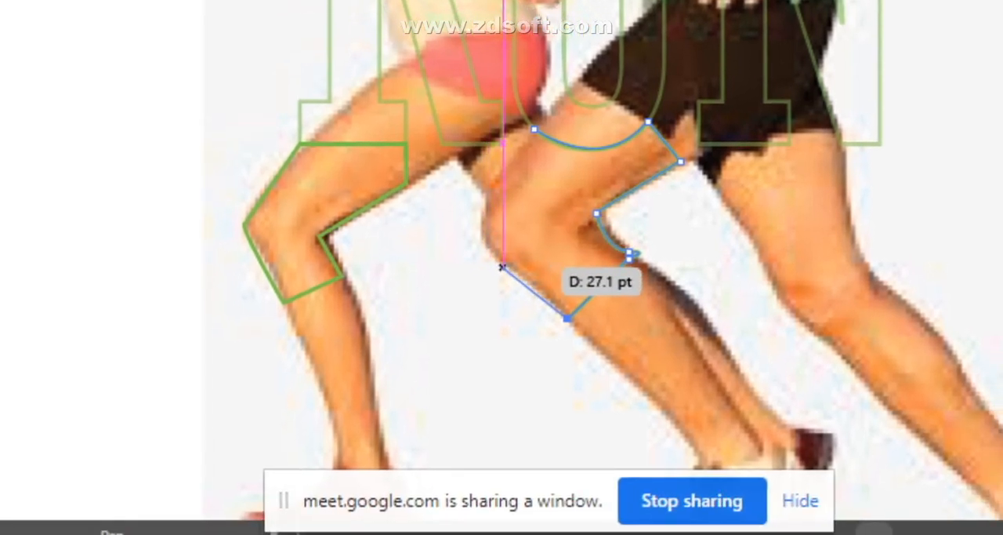
pyautogui.click(503, 266)
pyautogui.moveTo(502, 269); pyautogui.dragTo(550, 229)
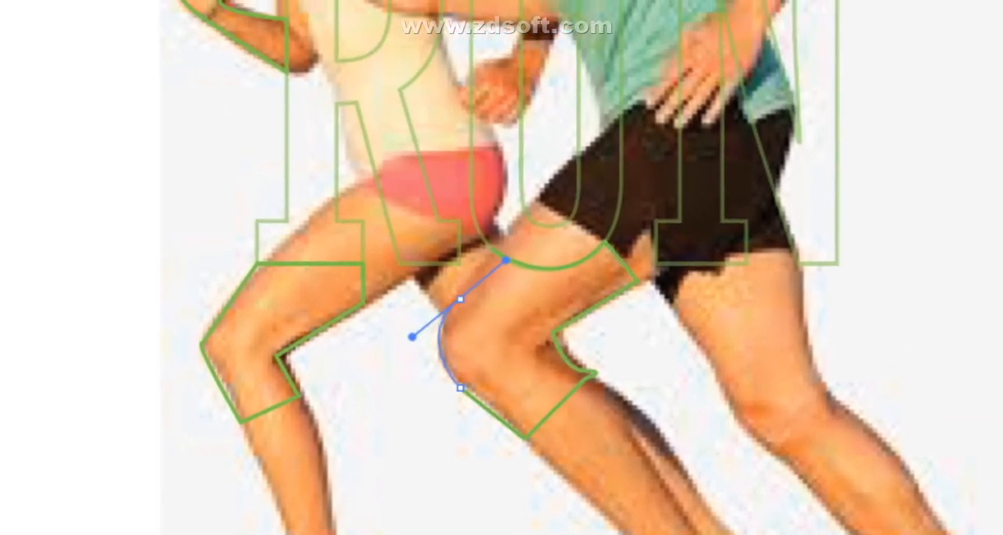
pyautogui.moveTo(497, 275); pyautogui.dragTo(499, 274)
pyautogui.click(458, 319)
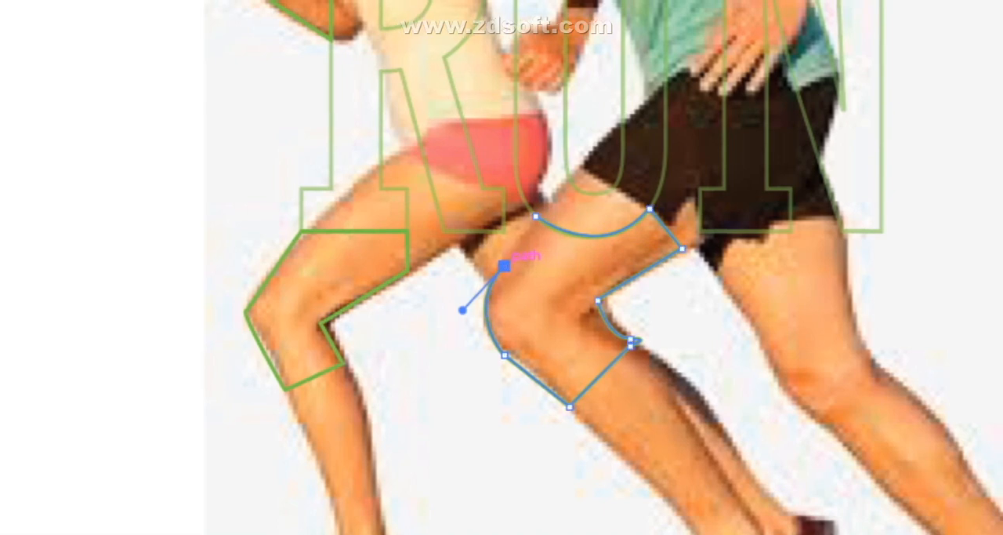
pyautogui.click(500, 257)
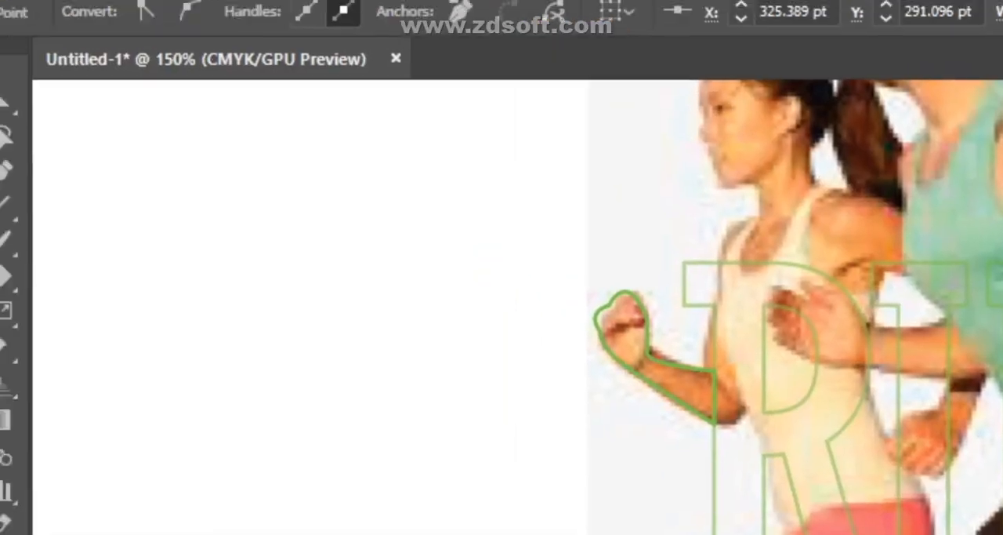
pyautogui.click(21, 149)
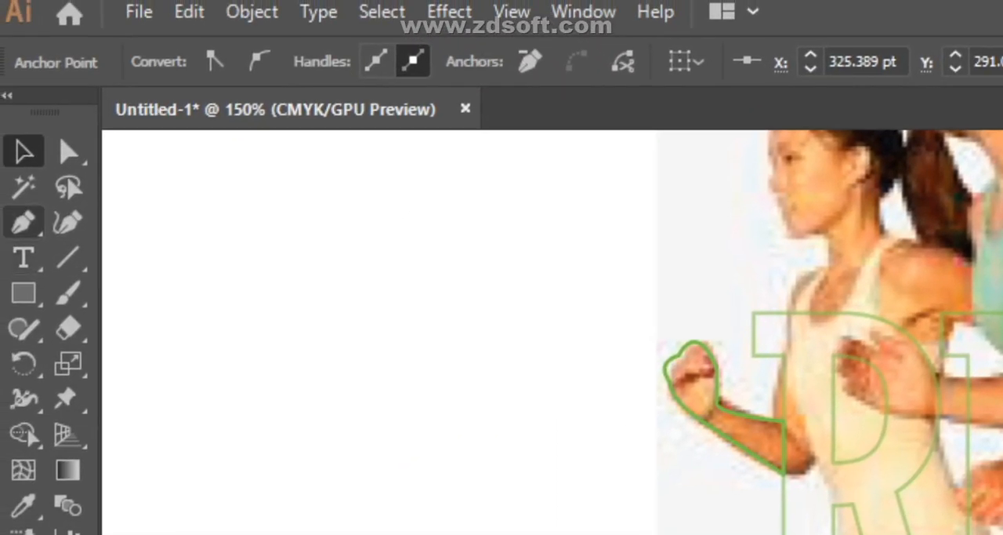
# - Trace the man's rear thigh and knee below the N as a closed Pen path running back along the letter's foot
pyautogui.click(24, 222)
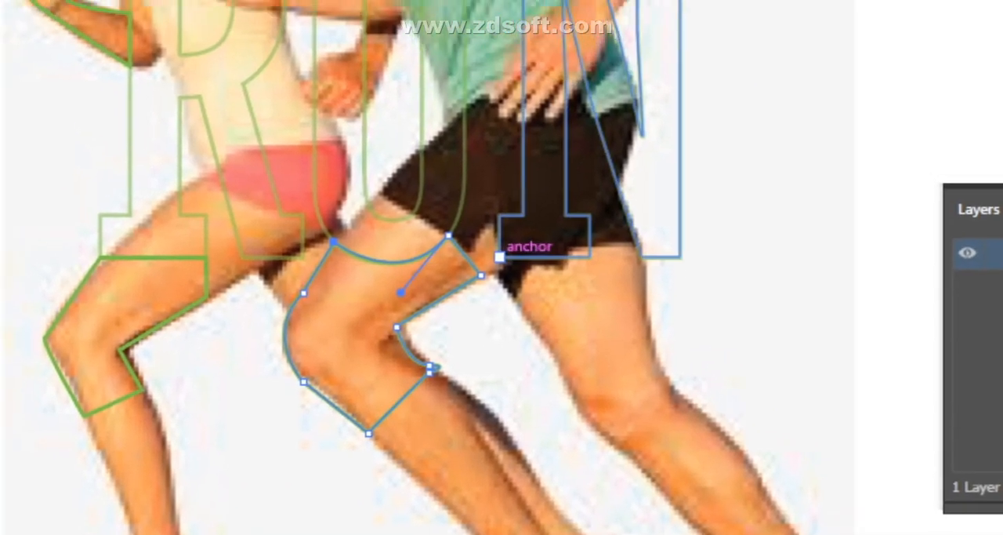
pyautogui.click(490, 216)
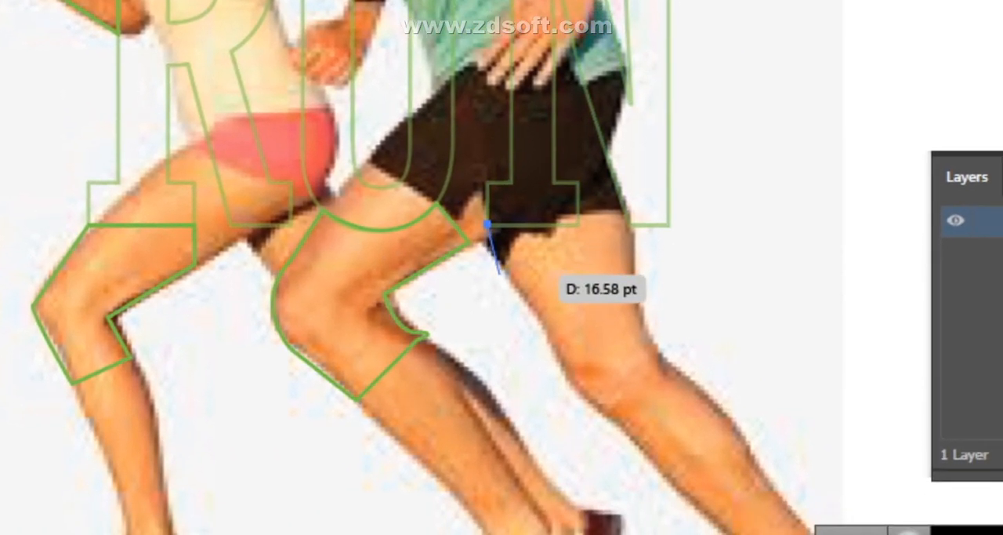
pyautogui.moveTo(515, 287)
pyautogui.mouseDown()
pyautogui.moveTo(531, 294)
pyautogui.moveTo(508, 274)
pyautogui.mouseUp()
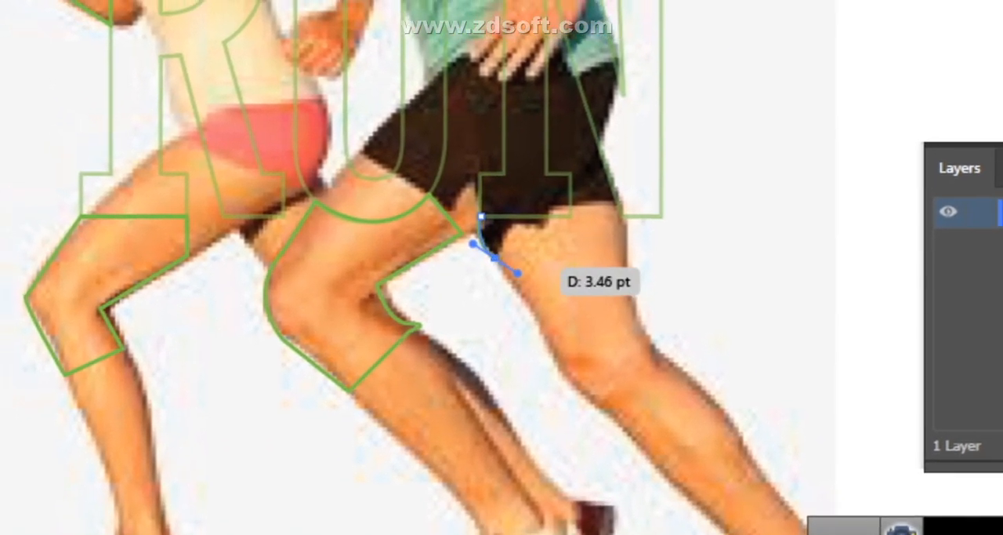
pyautogui.click(487, 261)
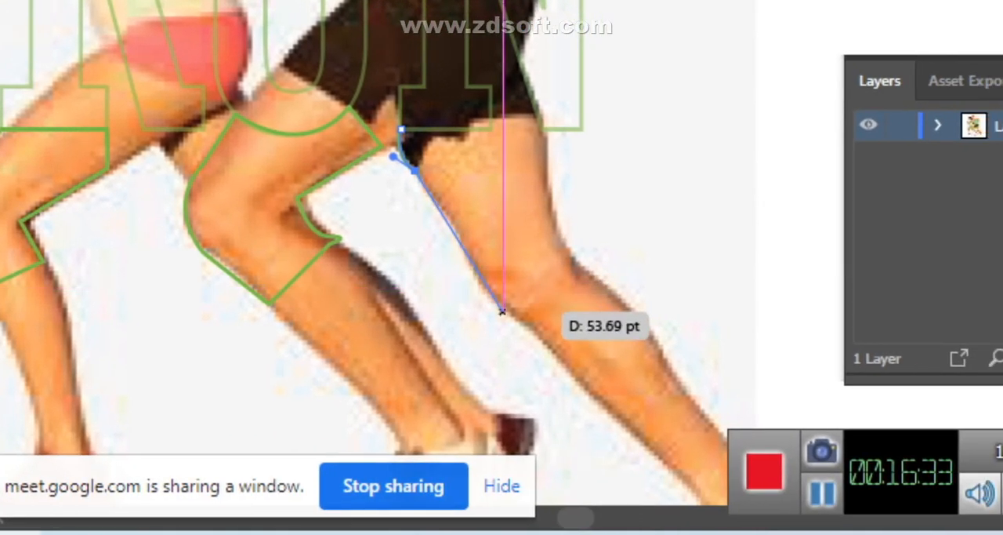
pyautogui.click(517, 304)
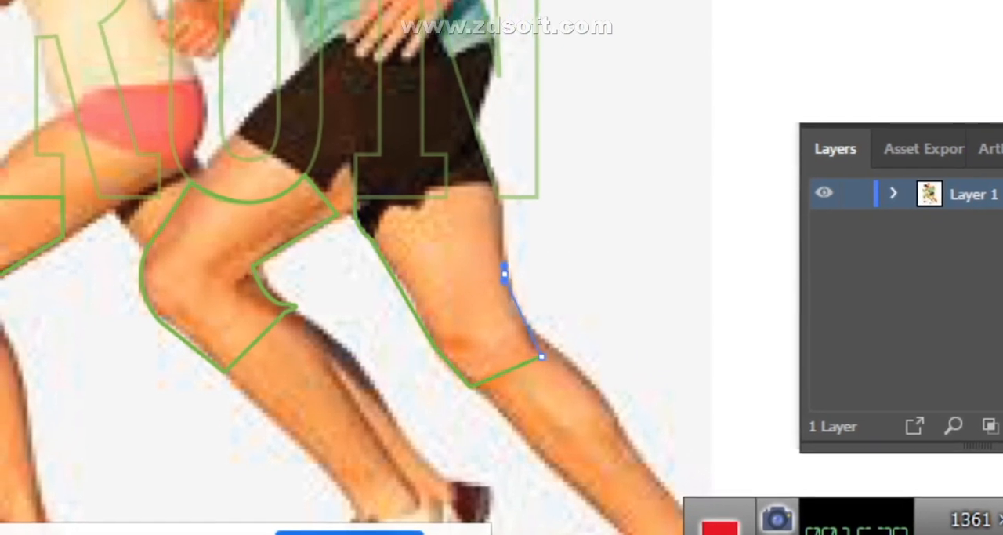
pyautogui.moveTo(505, 268); pyautogui.dragTo(496, 227)
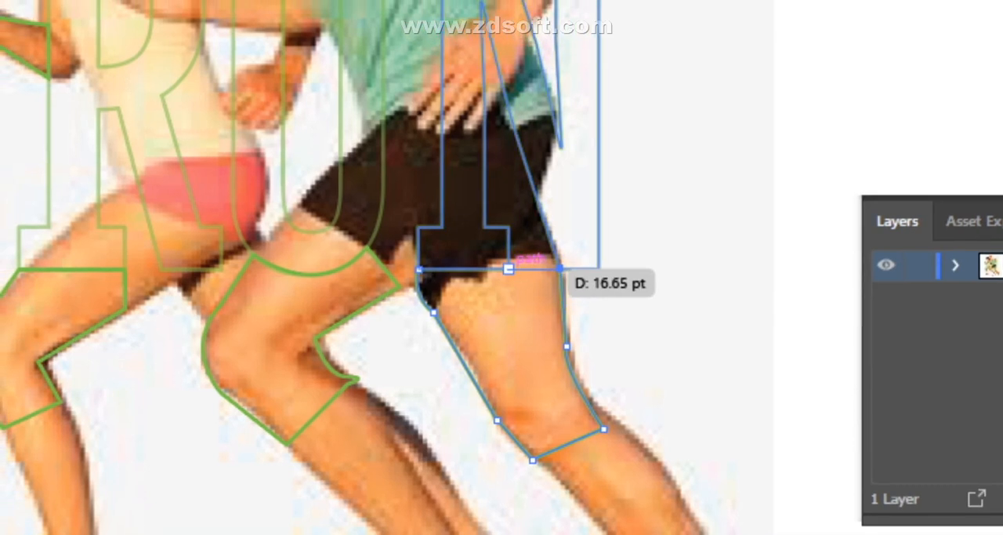
pyautogui.moveTo(509, 269); pyautogui.dragTo(543, 266)
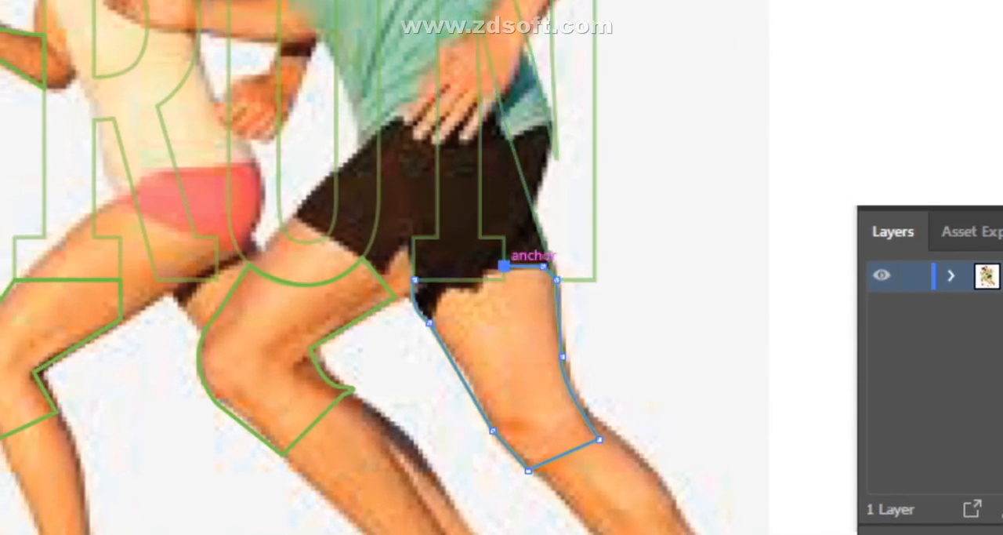
pyautogui.click(504, 268)
pyautogui.click(414, 267)
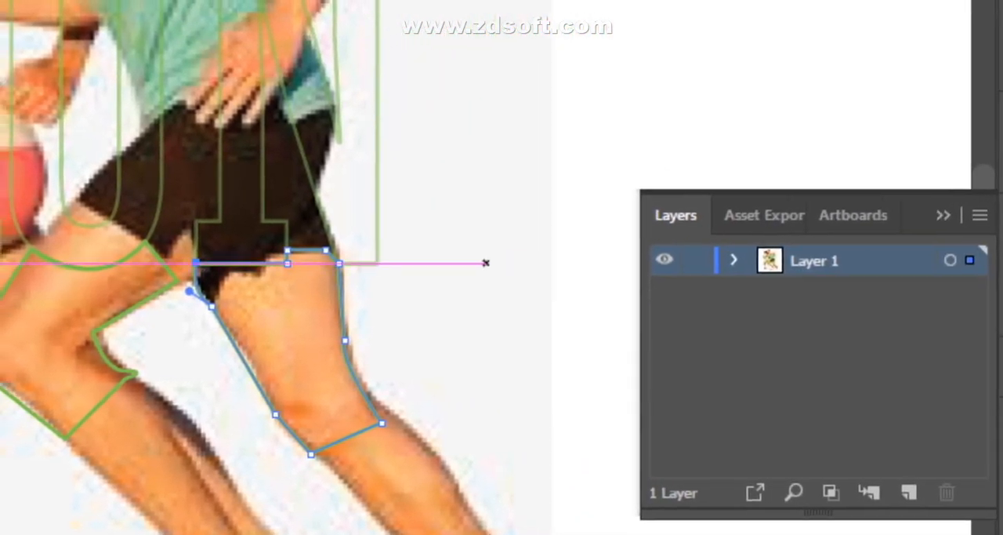
pyautogui.scroll(5, 486, 263)
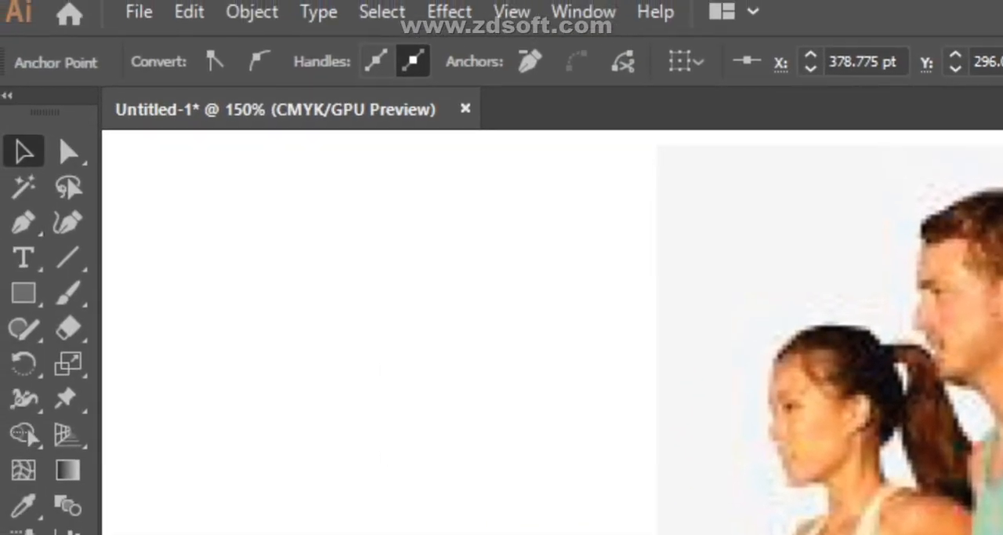
# - Combine the RUN letters and all the traced body-part paths into one compound path
pyautogui.scroll(-1, 553, 305)
pyautogui.scroll(-3, 611, 376)
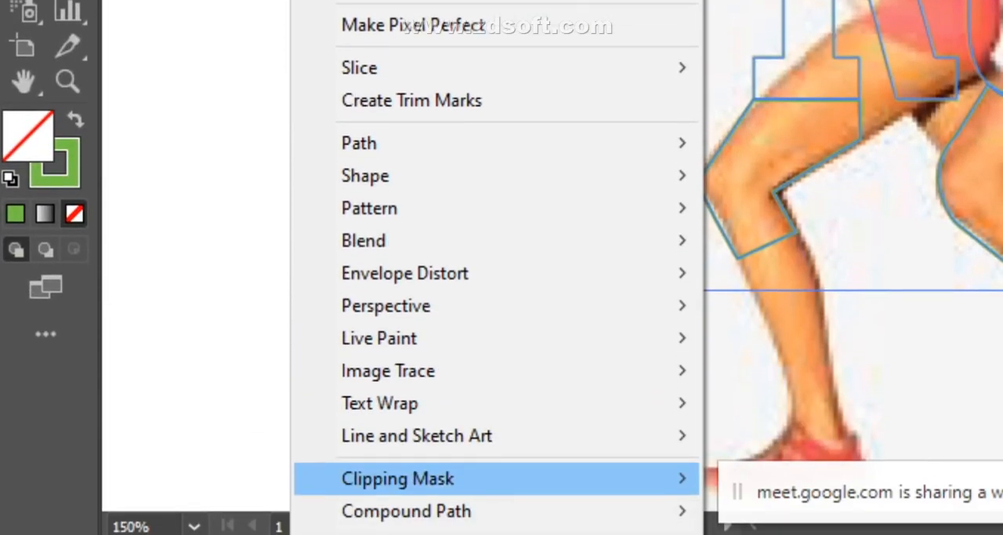
pyautogui.moveTo(406, 510)
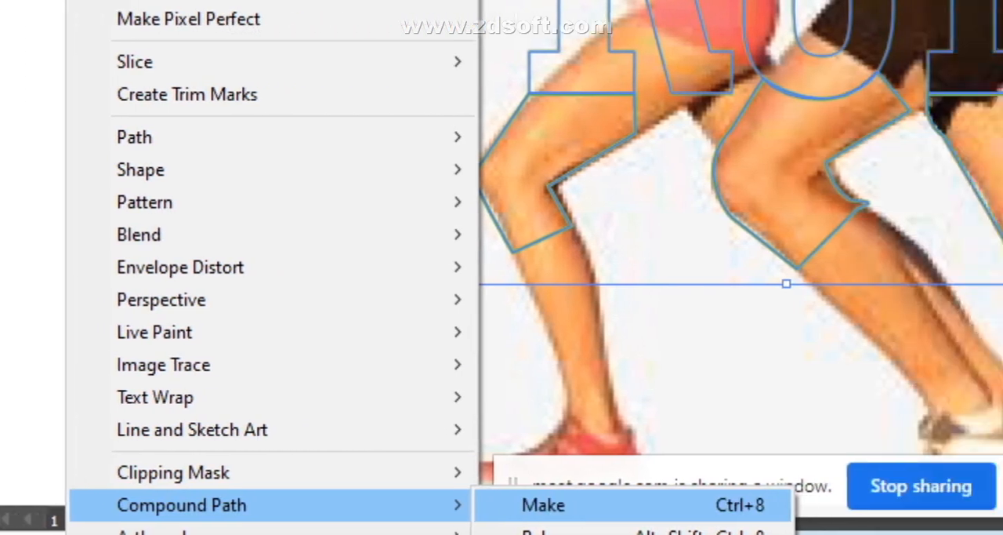
pyautogui.click(768, 505)
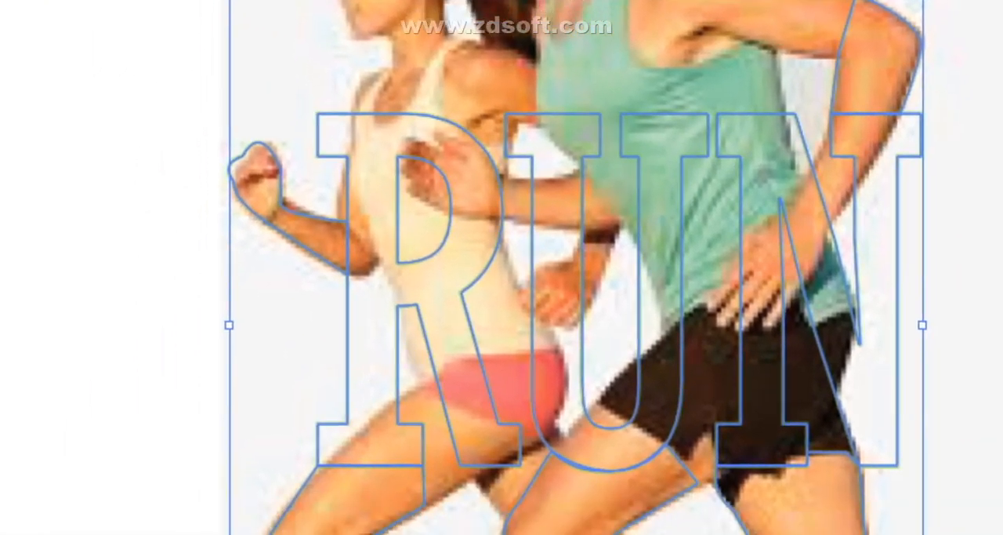
# - Unlock the runners image and clip it with the combined RUN and body-part outline using a clipping mask
pyautogui.scroll(-1, 470, 267)
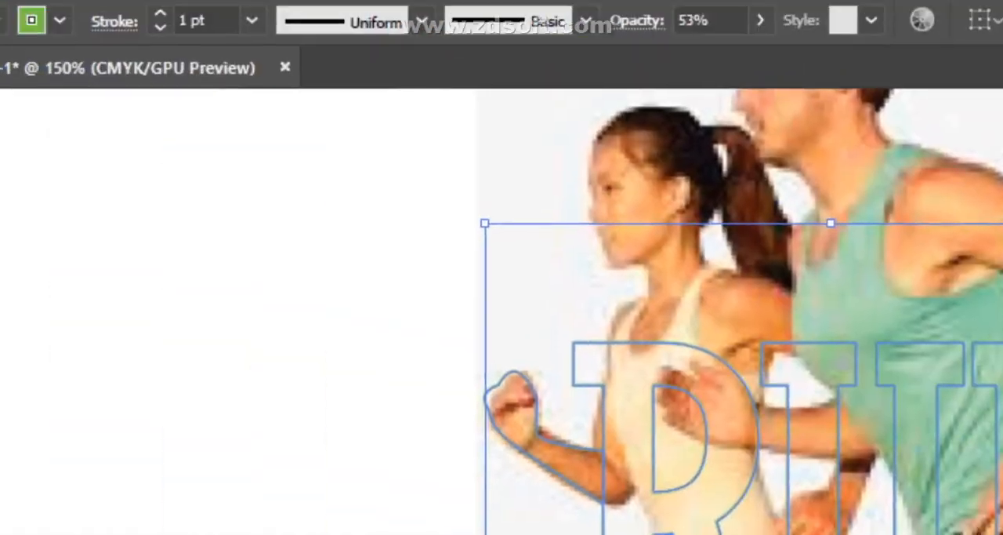
pyautogui.click(239, 11)
pyautogui.click(382, 201)
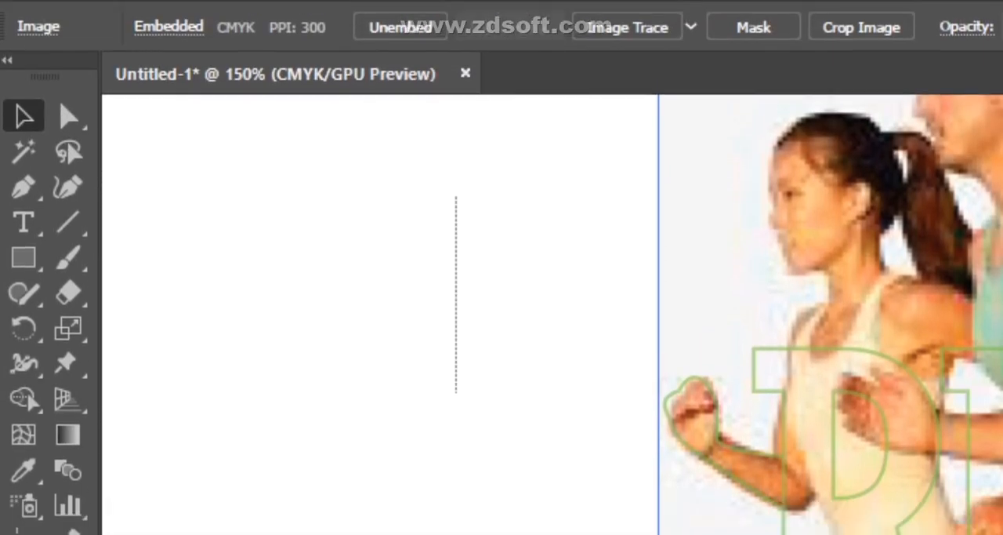
pyautogui.moveTo(456, 196); pyautogui.dragTo(851, 439)
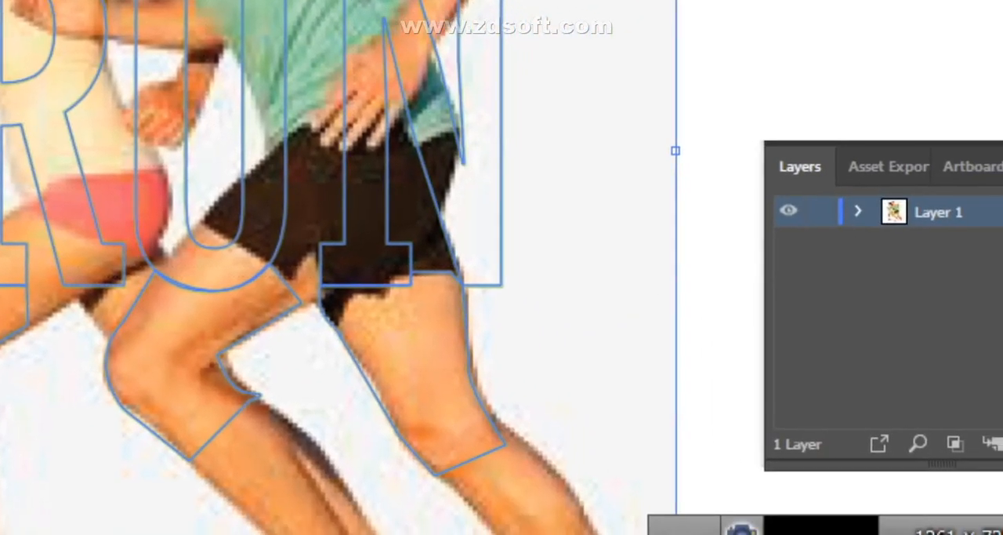
pyautogui.rightClick(885, 391)
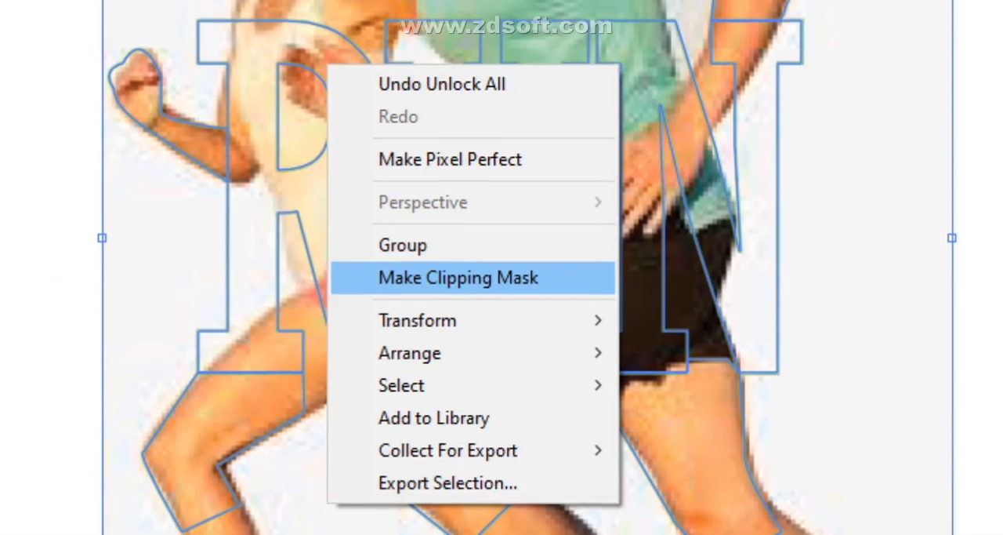
pyautogui.click(598, 478)
pyautogui.click(854, 134)
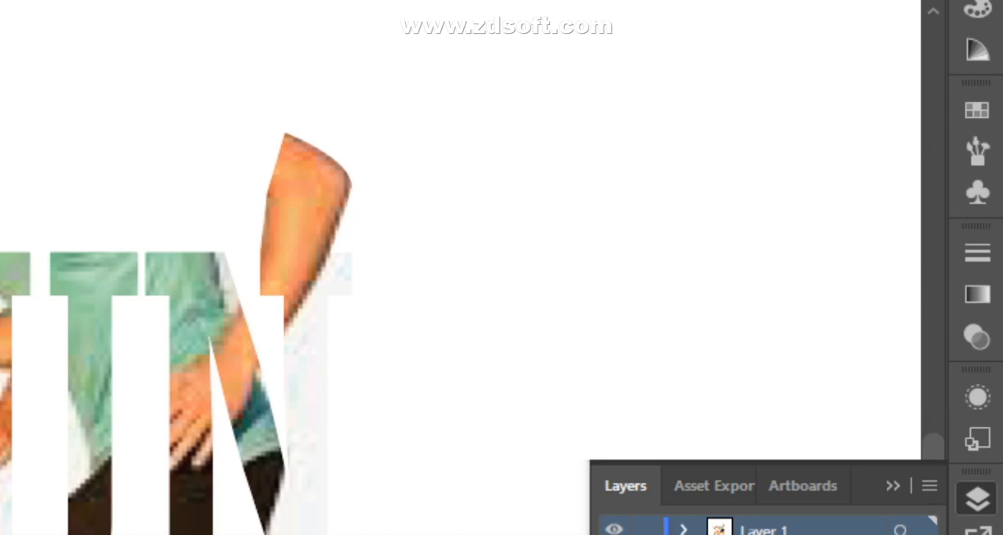
# - Undo the clipping mask and make a compound path again from the RUN letters and traced body parts
pyautogui.hotkey('ctrl', 'z')
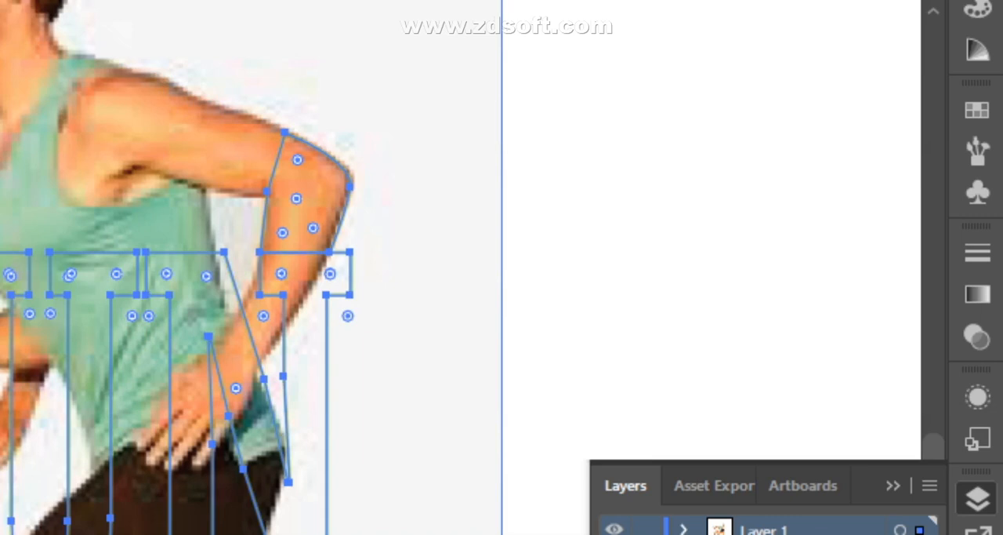
pyautogui.hotkey('ctrl', 'shift', 'a')
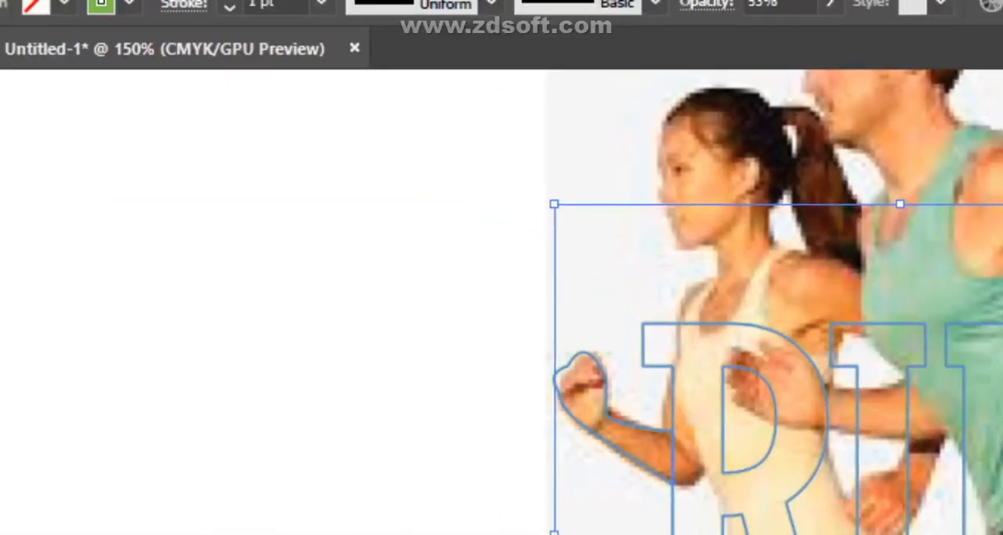
pyautogui.click(243, 11)
pyautogui.moveTo(364, 512)
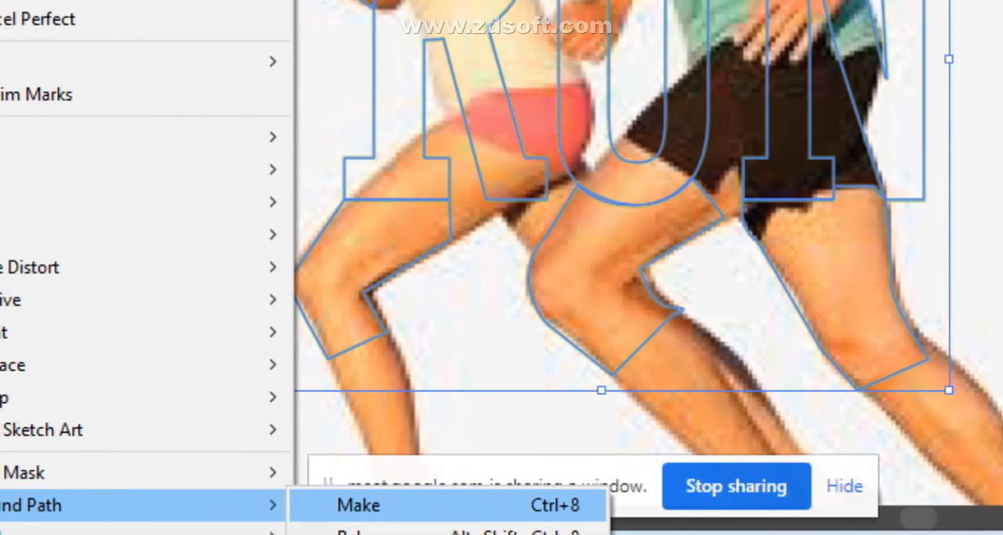
pyautogui.click(359, 505)
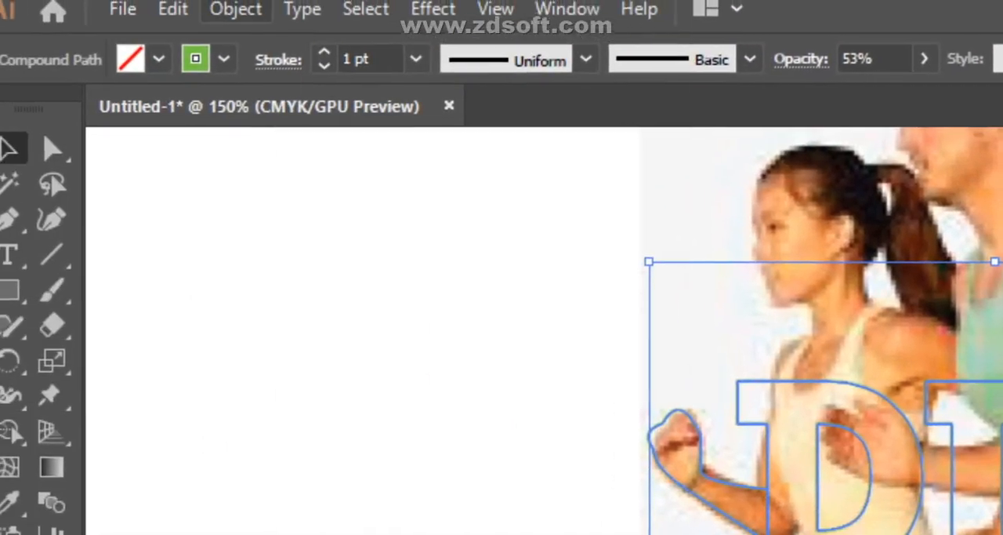
# - Release the compound path into separate letter and body-part paths and clear the selection
pyautogui.click(235, 8)
pyautogui.moveTo(355, 517)
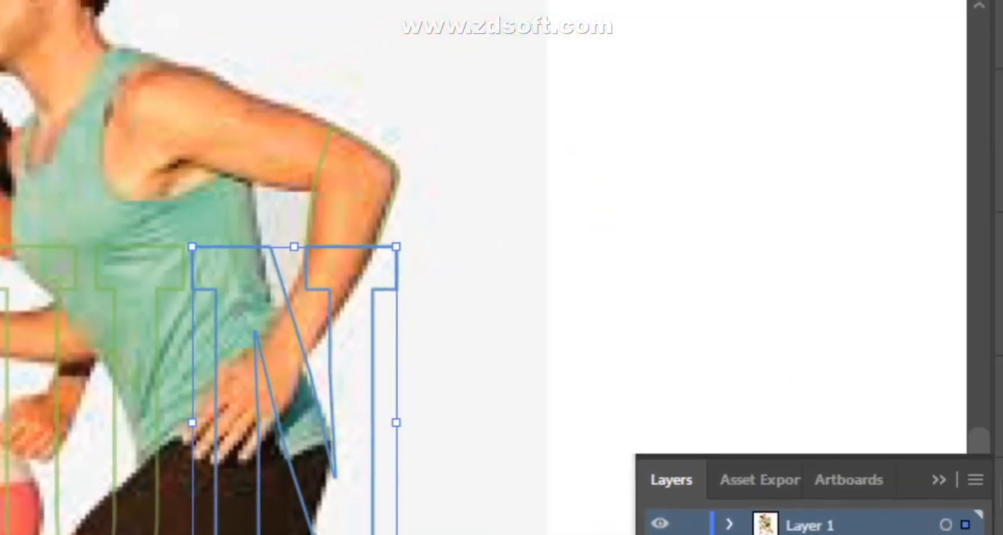
pyautogui.click(862, 130)
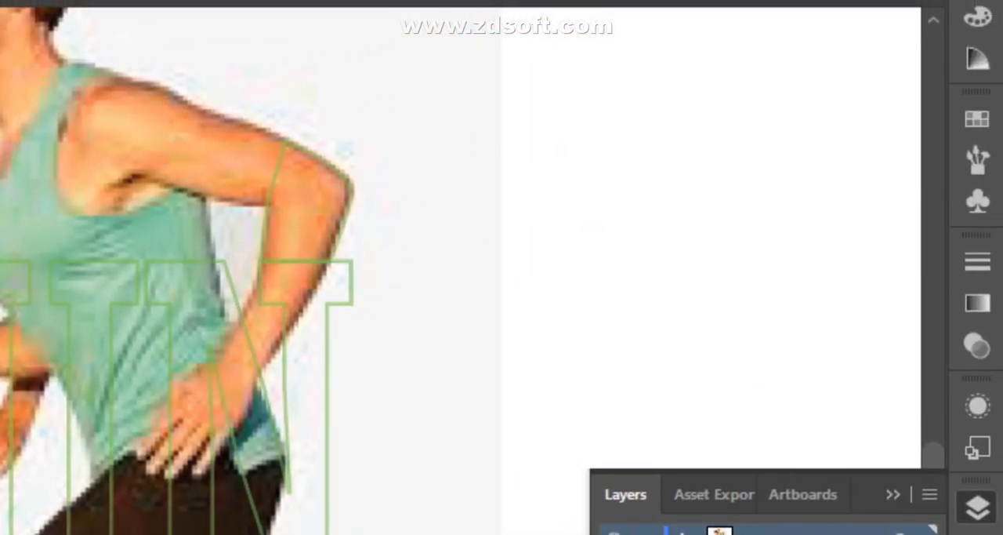
pyautogui.press('v')
pyautogui.hotkey('ctrl', 'shift', 'a')
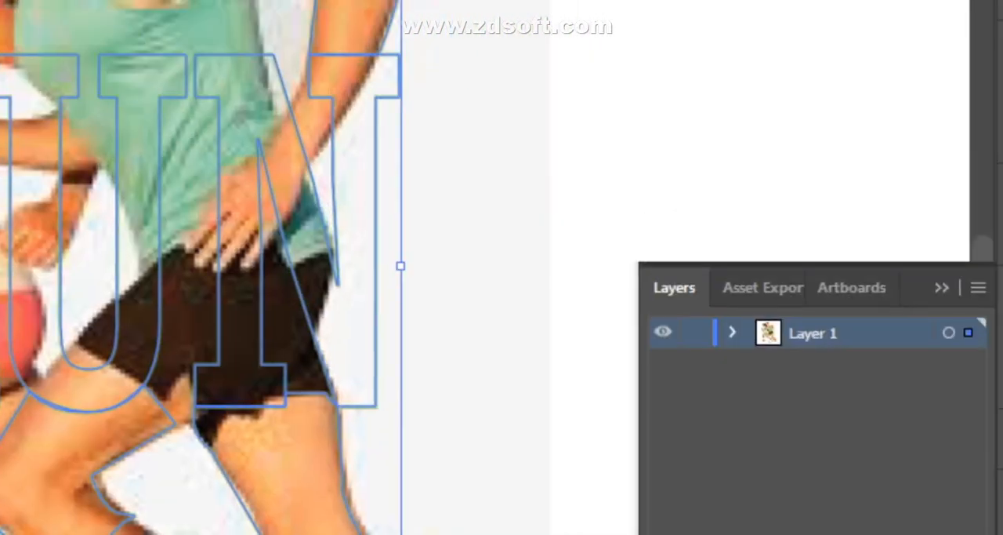
# - Make a clipping mask from the compound path and the runners image, and move the clipped artwork toward the canvas's upper left
pyautogui.click(627, 102)
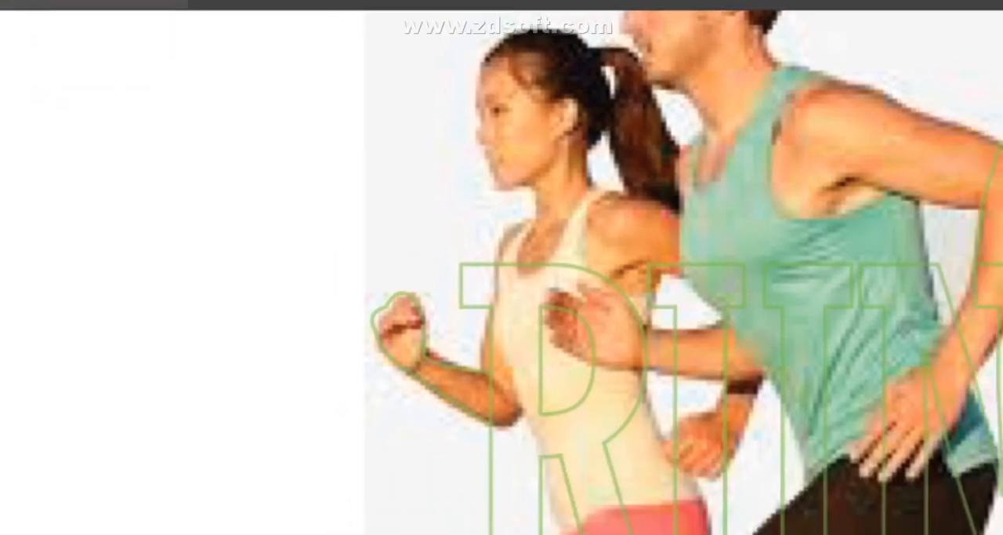
pyautogui.click(976, 242)
pyautogui.click(735, 284)
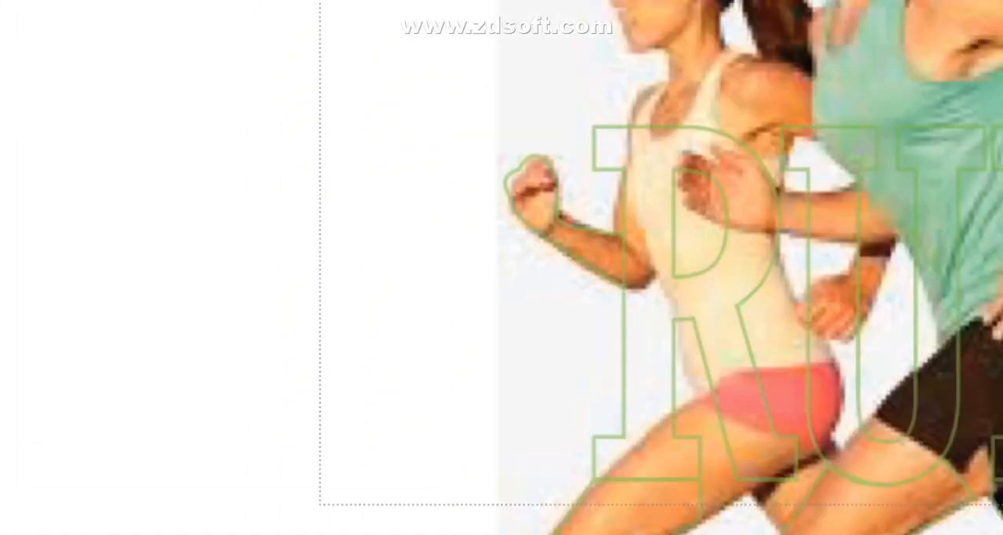
pyautogui.moveTo(1002, 504); pyautogui.dragTo(619, 342)
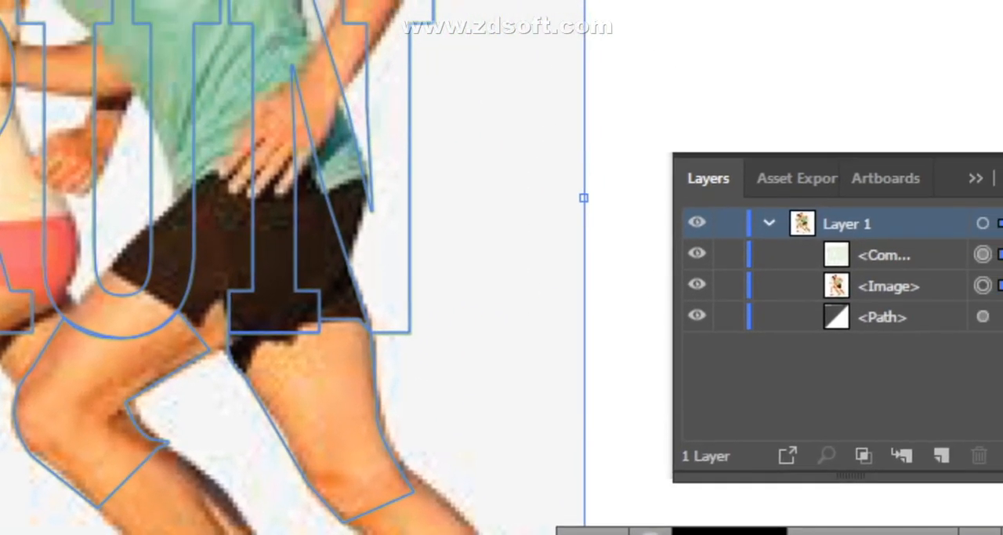
pyautogui.rightClick(833, 201)
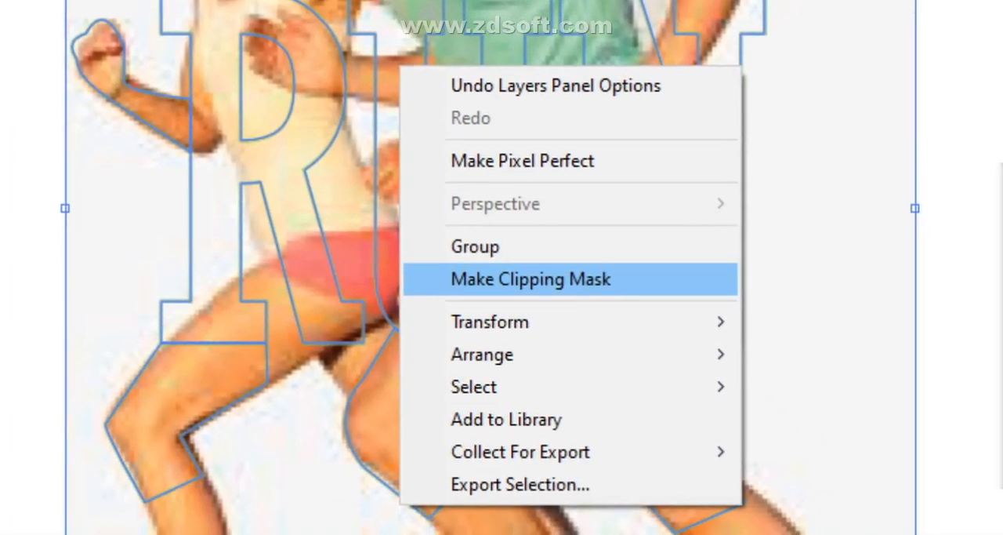
pyautogui.click(618, 472)
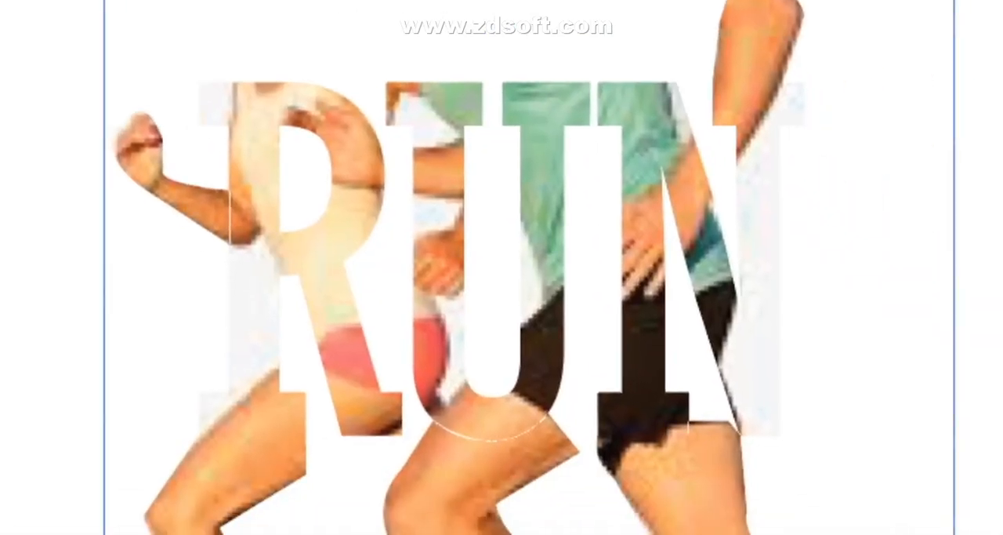
pyautogui.moveTo(683, 271); pyautogui.dragTo(493, 230)
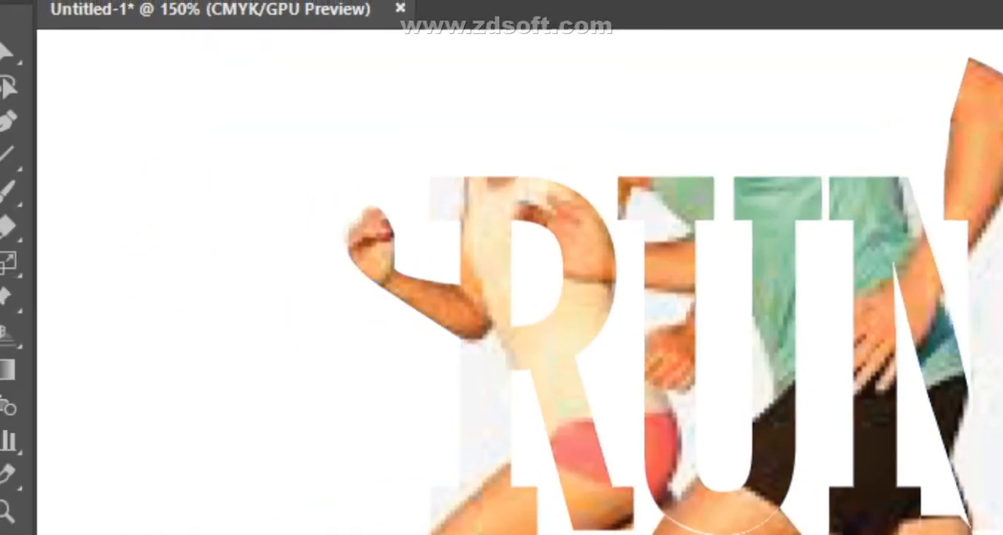
# - Select the clipped RUN artwork and release its compound path
pyautogui.moveTo(112, 68); pyautogui.dragTo(680, 337)
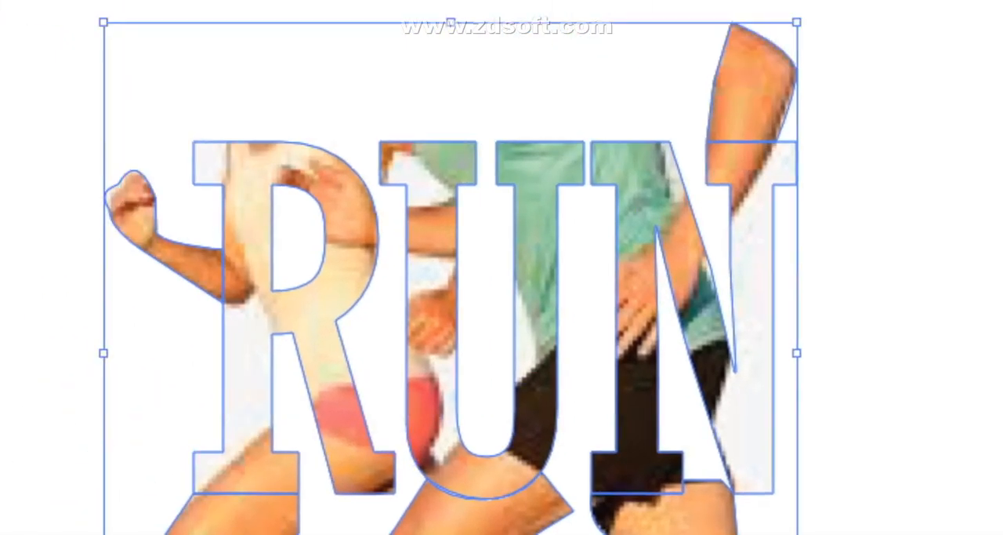
pyautogui.click(234, 7)
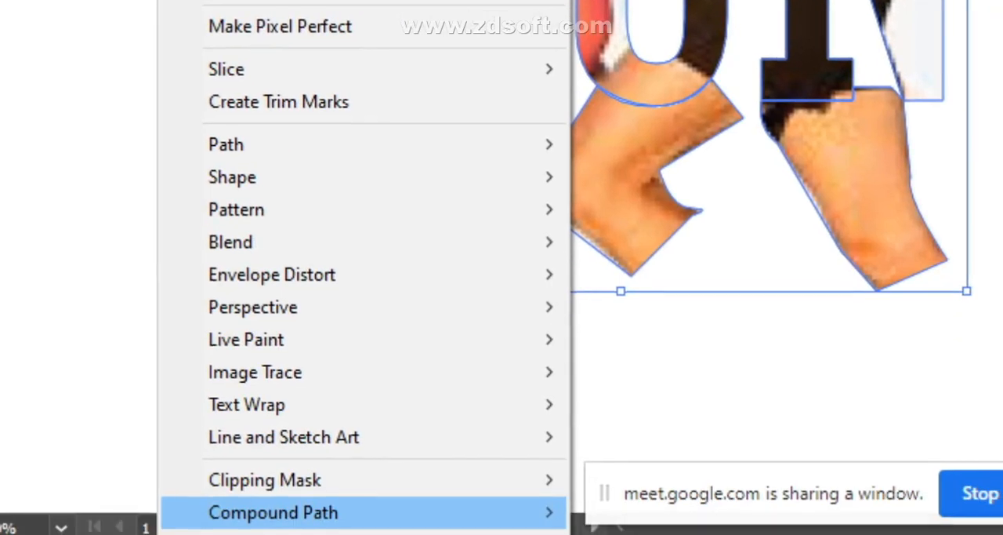
pyautogui.moveTo(273, 512)
pyautogui.click(637, 533)
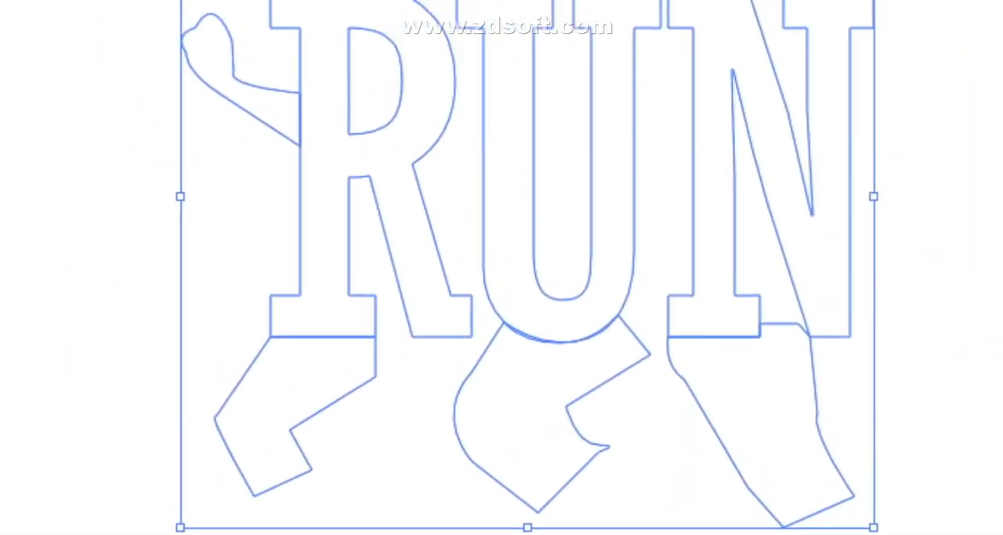
pyautogui.rightClick(501, 231)
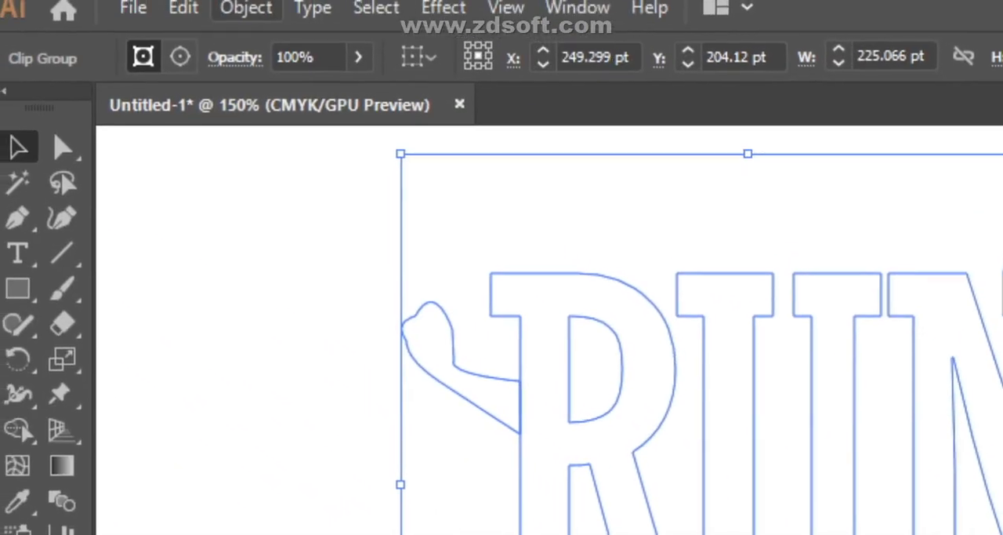
# - Select only the R's outer path inside the clipped artwork with the Direct Selection tool
pyautogui.click(247, 9)
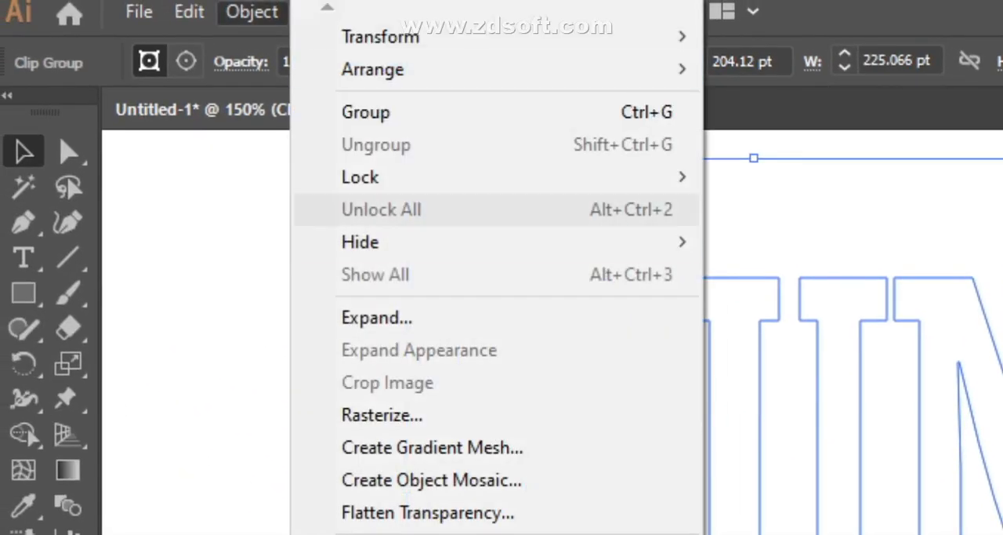
pyautogui.click(377, 317)
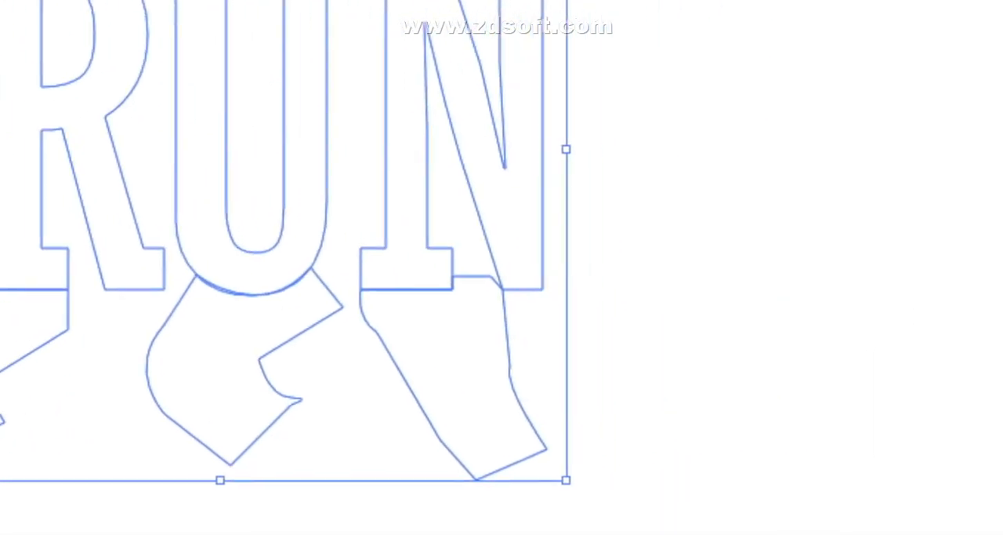
pyautogui.click(423, 280)
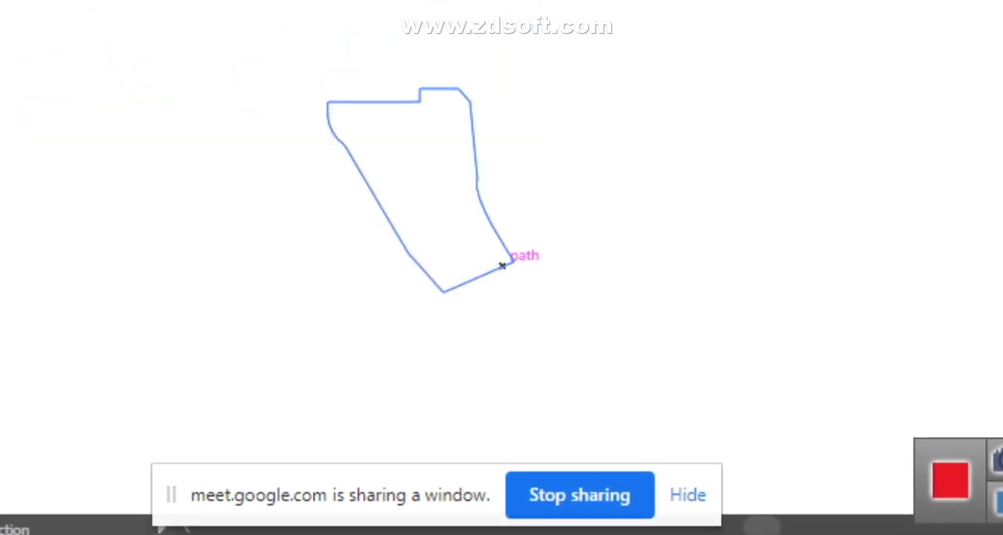
pyautogui.click(504, 264)
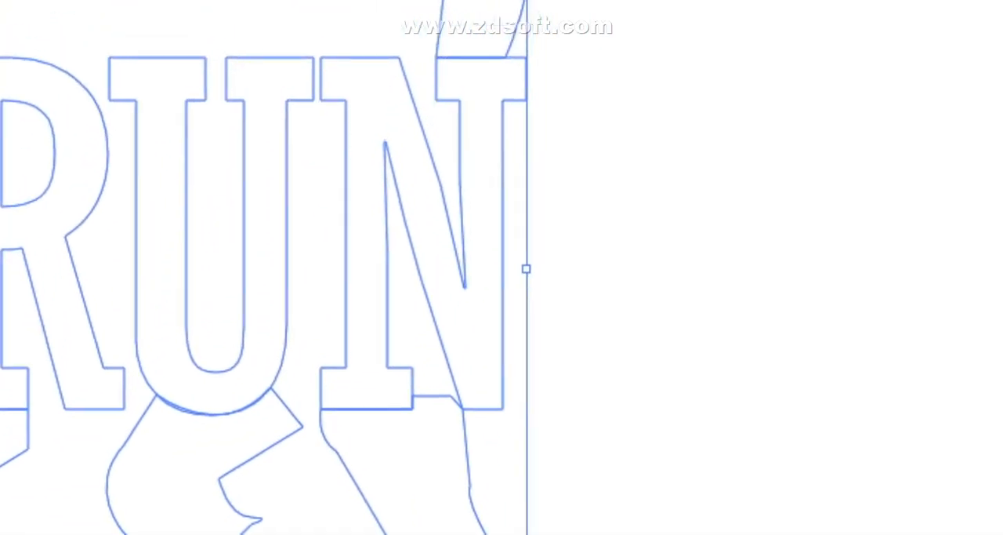
pyautogui.click(46, 144)
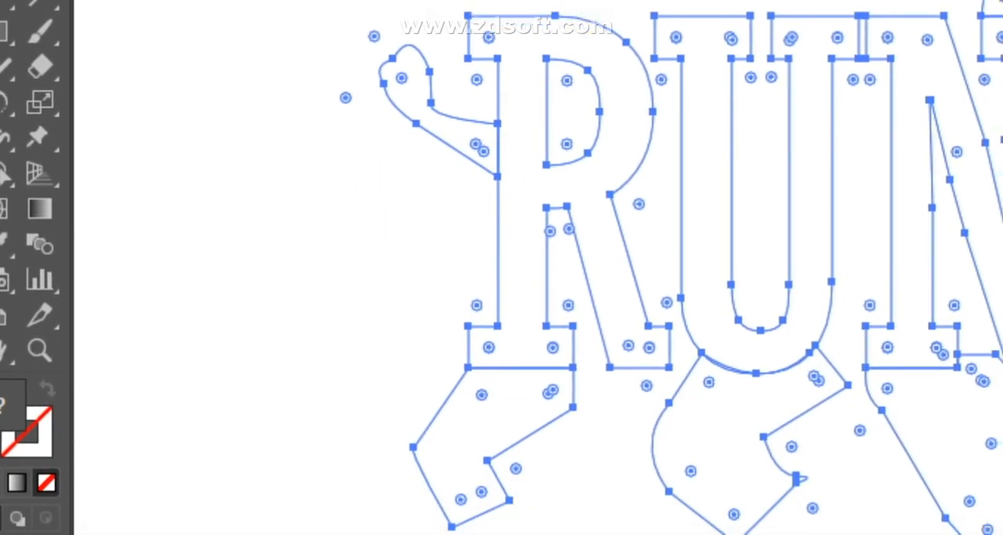
pyautogui.click(507, 273)
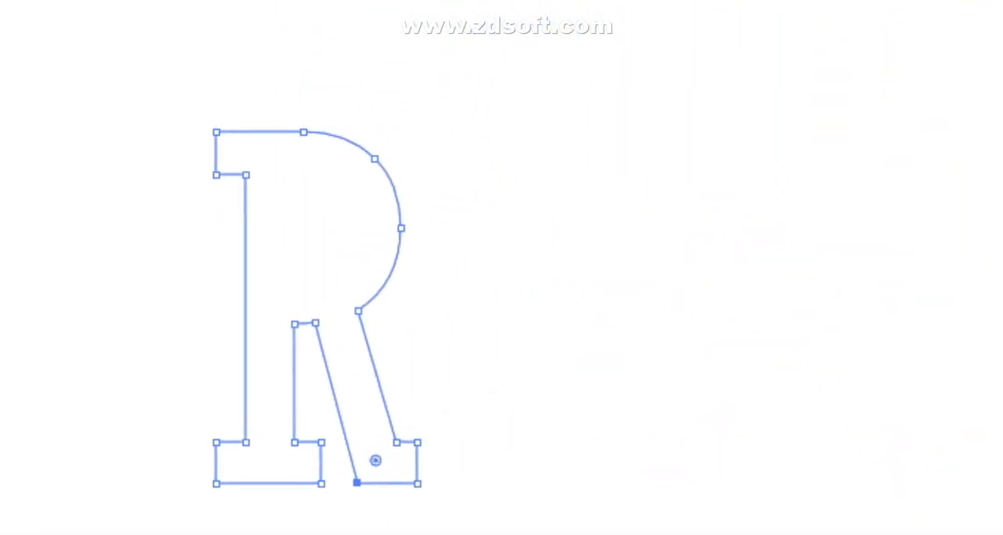
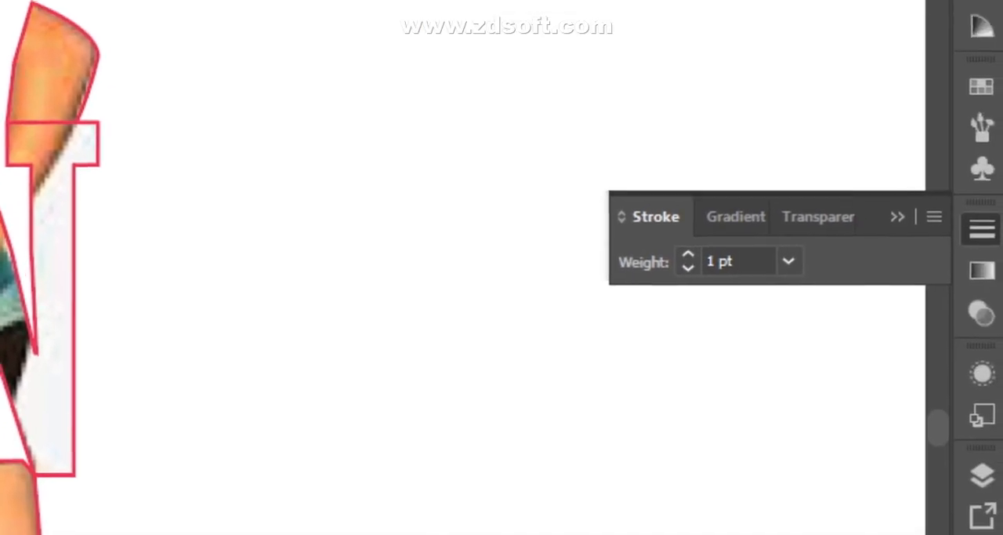
# - Set the stroke weight of the clipped RUN outline to 5 pt
pyautogui.click(812, 264)
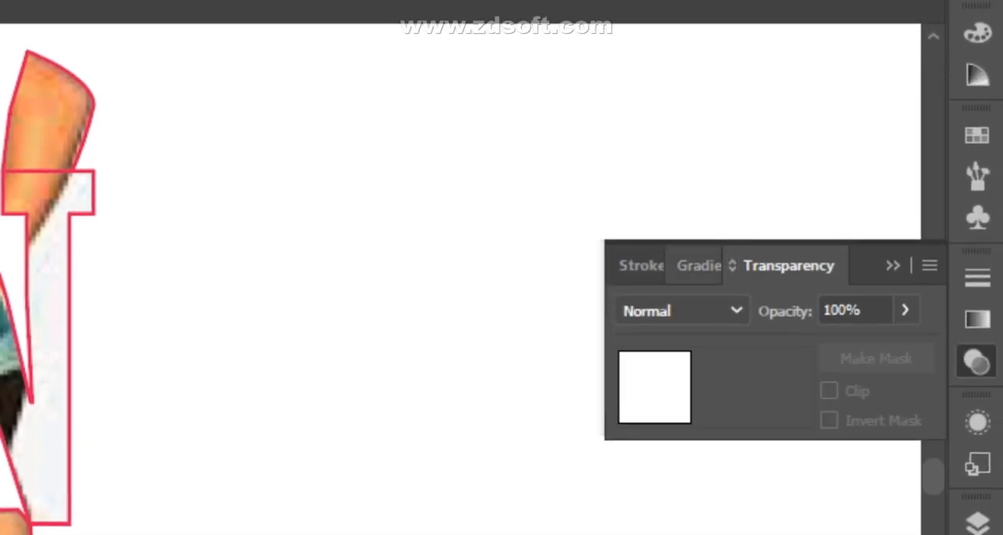
pyautogui.click(643, 265)
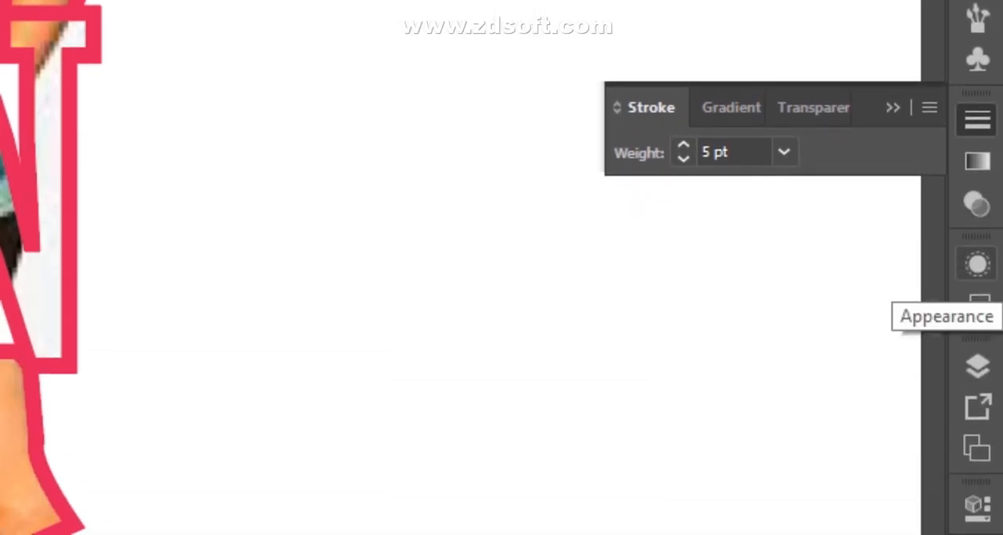
# - Review the artwork's appearance attributes, graphic styles, layer structure, asset export settings and artboard list
pyautogui.click(977, 264)
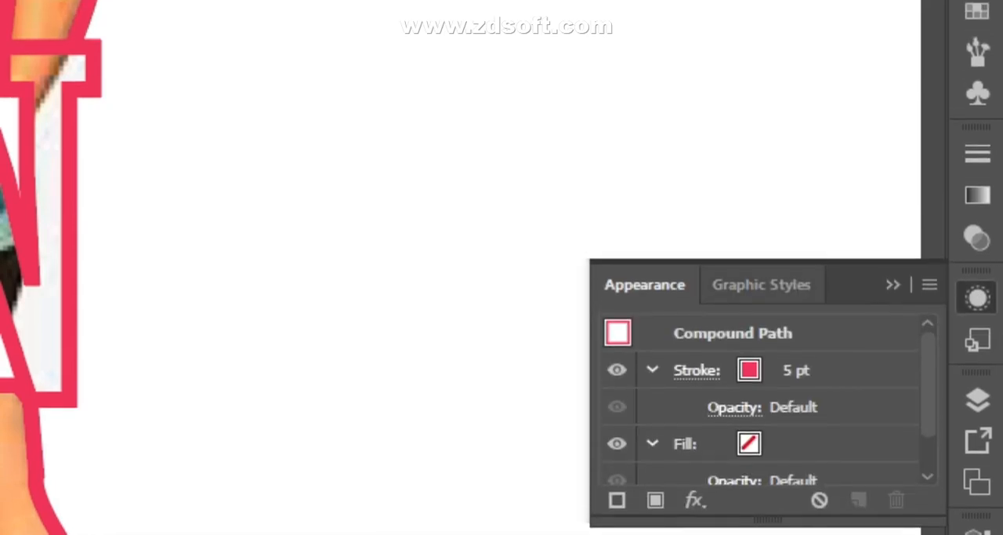
pyautogui.click(977, 306)
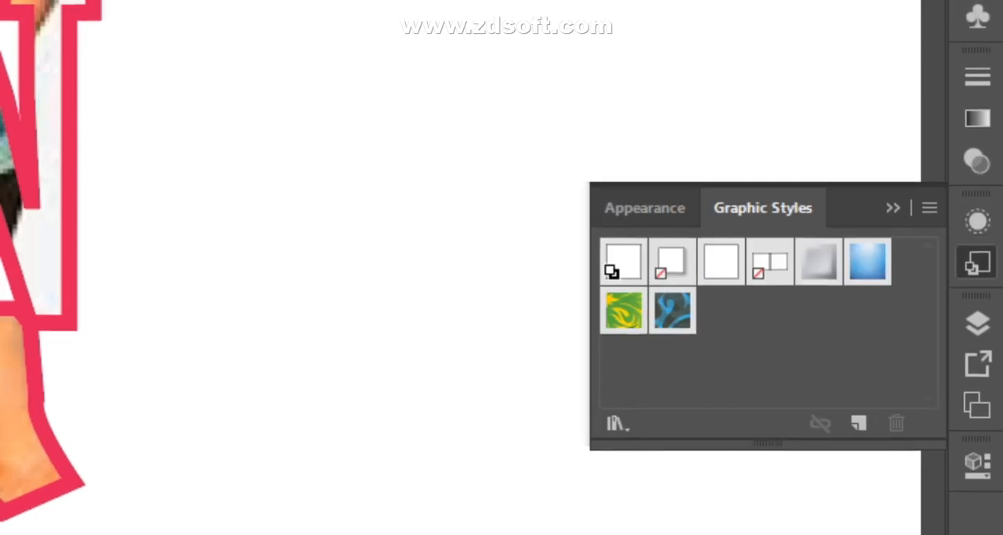
pyautogui.click(978, 322)
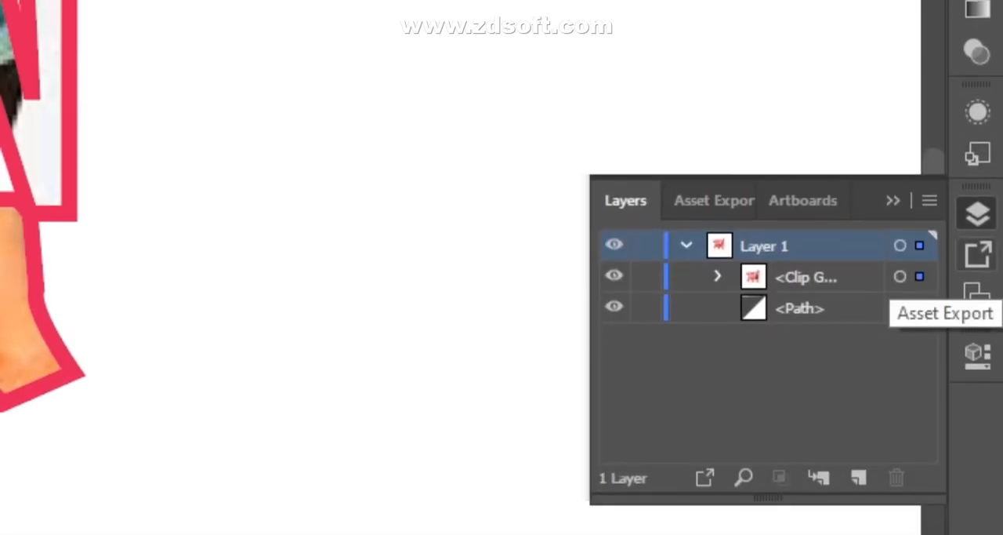
pyautogui.click(977, 261)
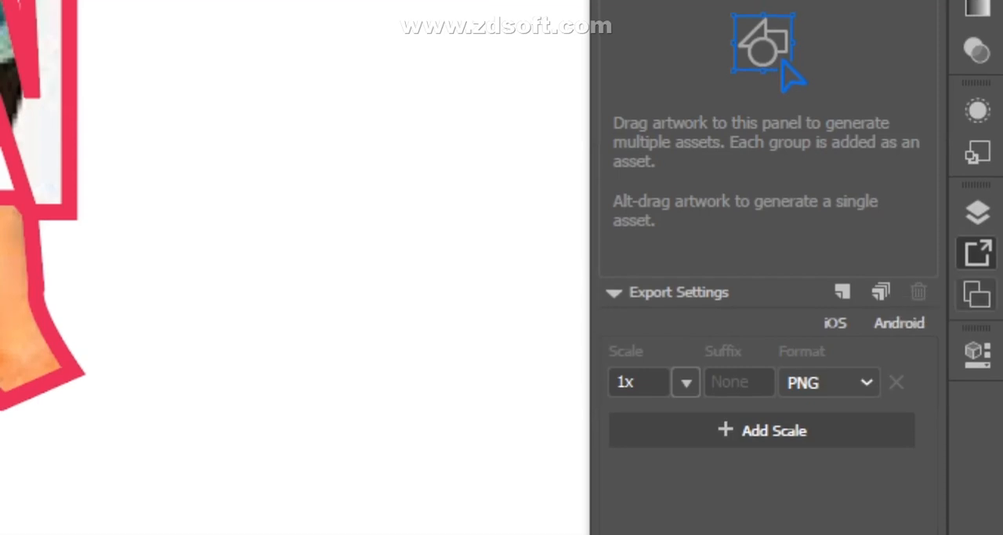
pyautogui.click(978, 299)
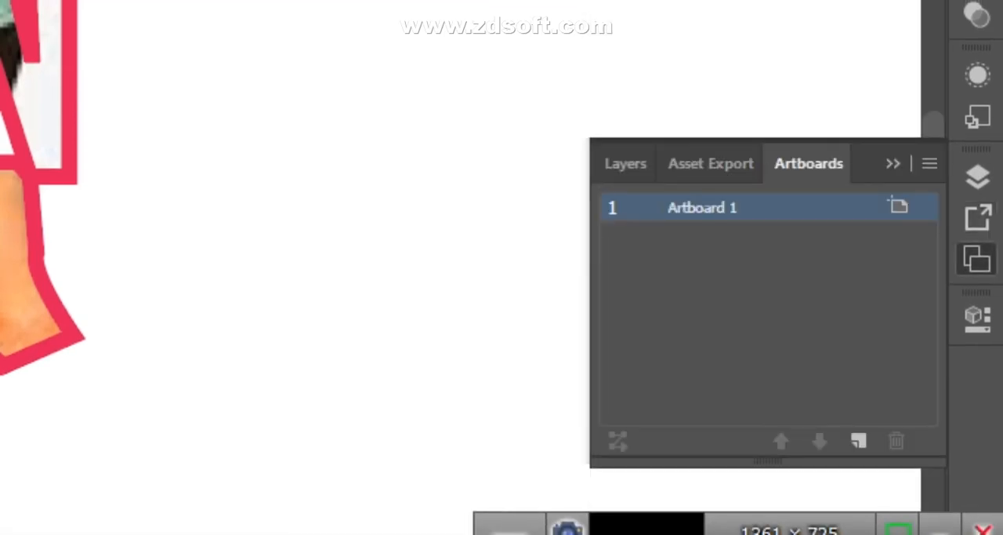
# - Give the 5 pt RUN outline stroke a butt cap and a bevel corner join
pyautogui.click(978, 319)
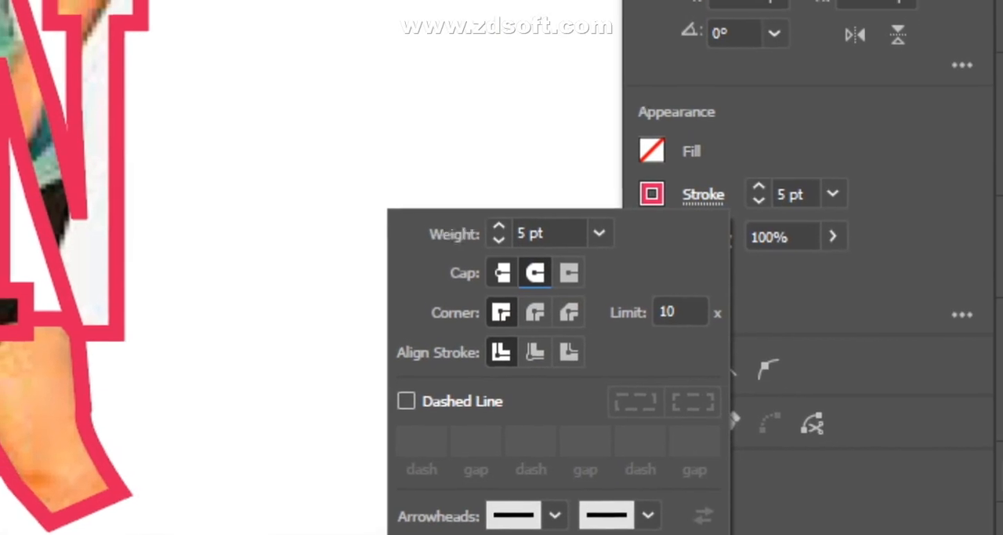
pyautogui.click(472, 266)
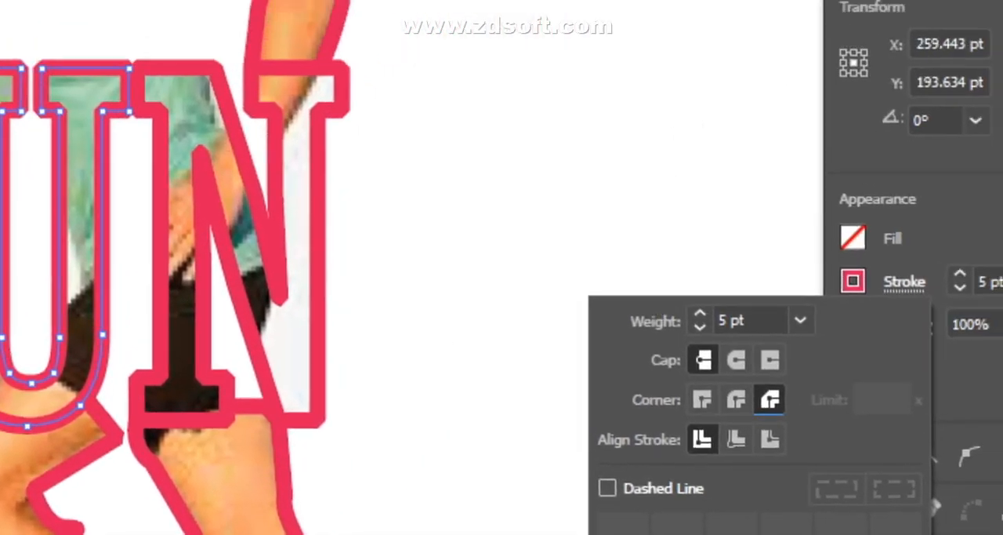
pyautogui.press('Escape')
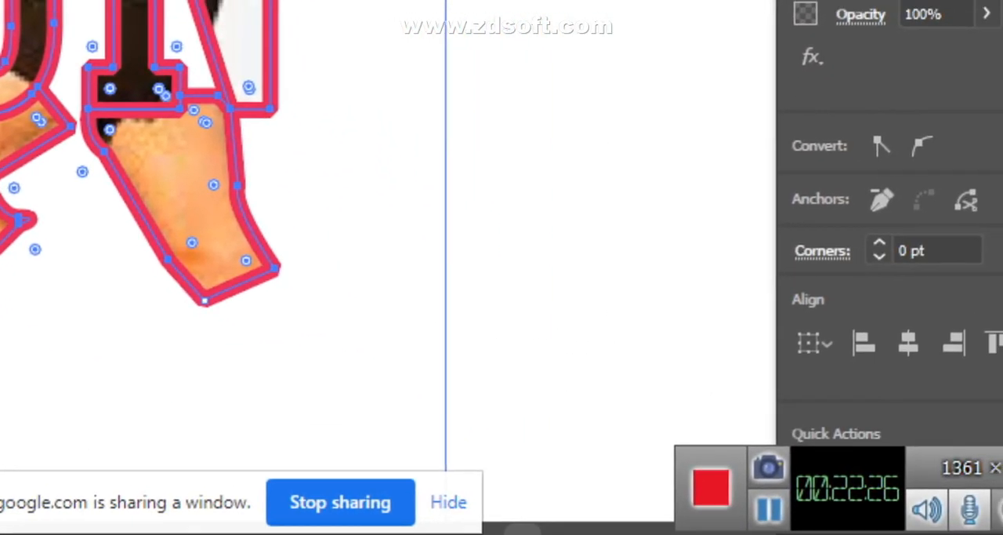
# - Delete the clipped RUN artwork and position a "Lorem ipsum" text line on the cleared canvas
pyautogui.press('Delete')
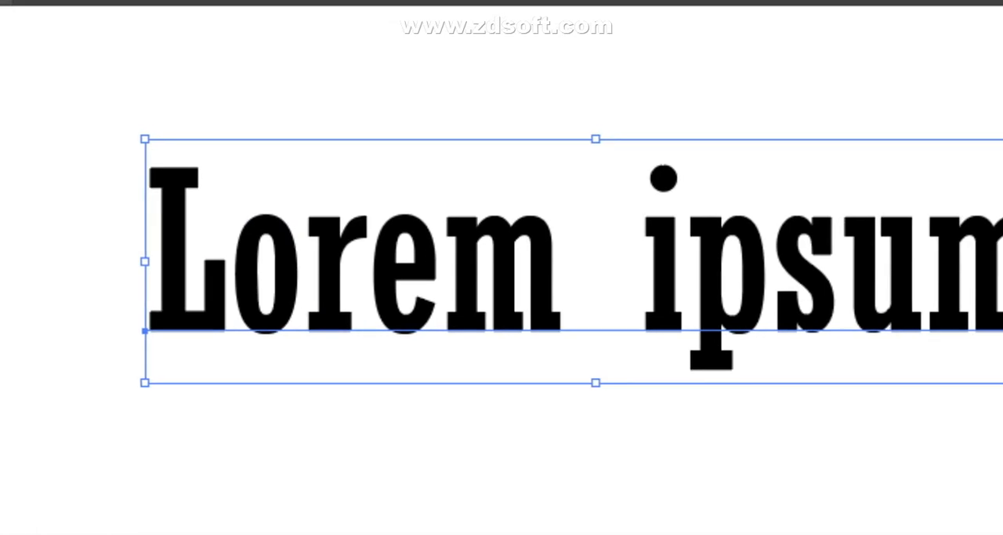
pyautogui.moveTo(714, 196); pyautogui.dragTo(501, 275)
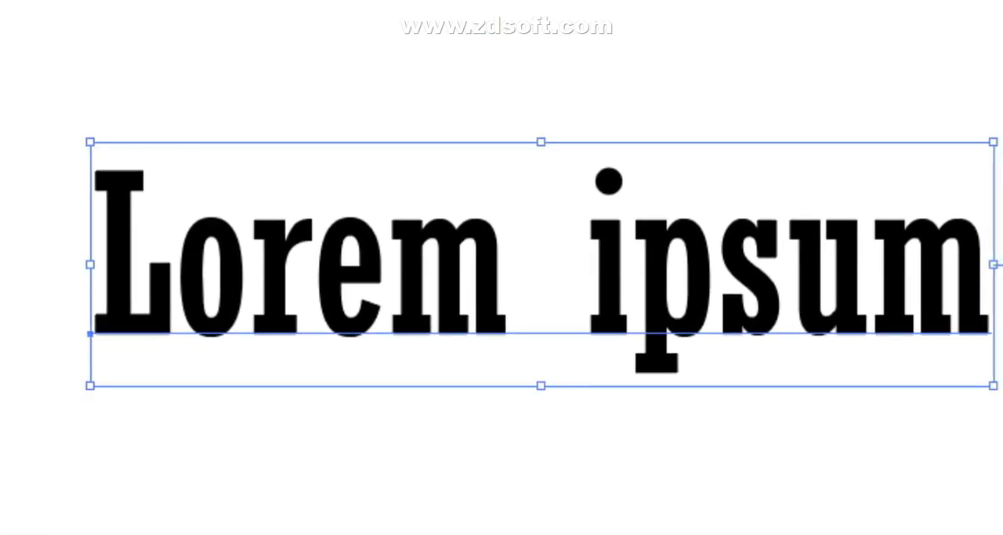
# - Convert the "Lorem ipsum" text to outlines and ungroup it into separate letters
pyautogui.rightClick(505, 264)
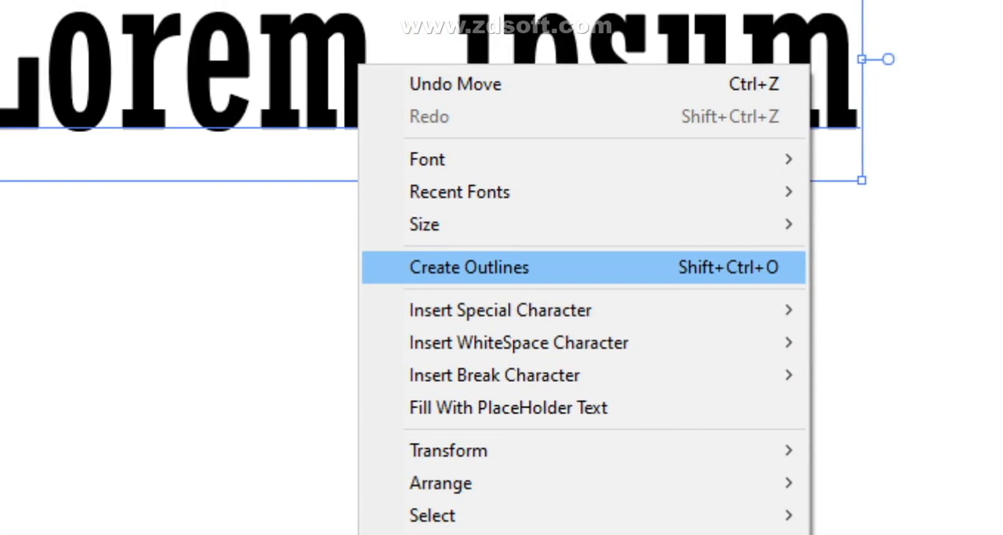
pyautogui.click(470, 251)
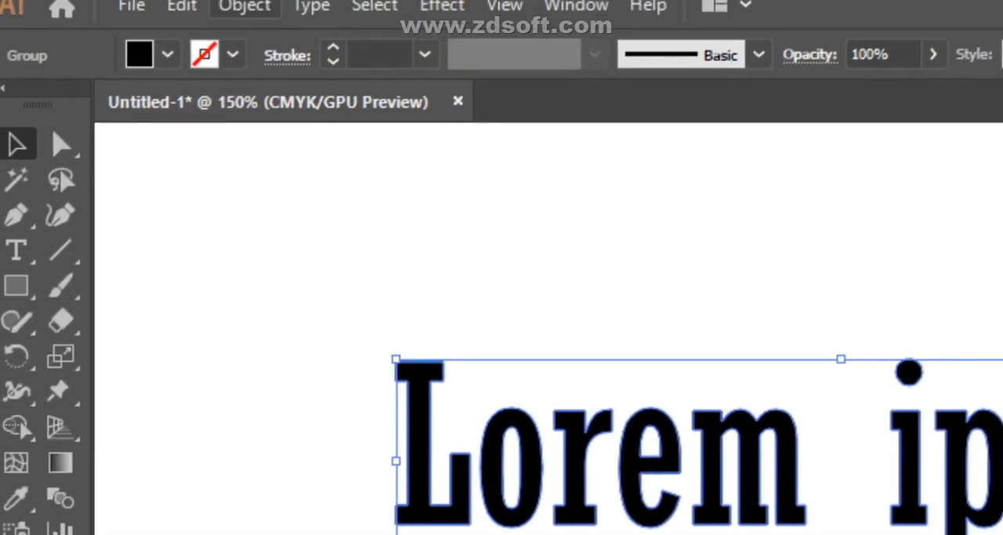
pyautogui.click(242, 7)
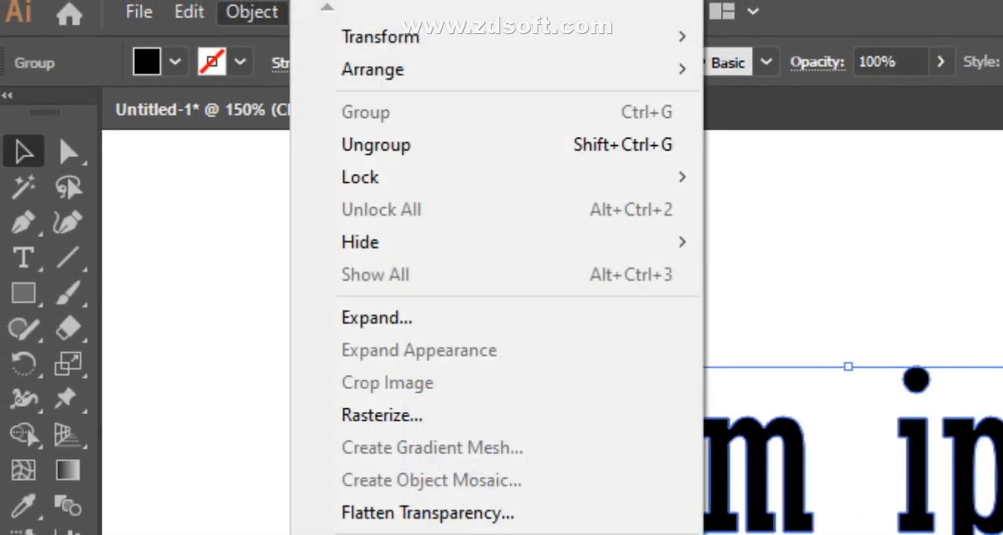
pyautogui.click(376, 66)
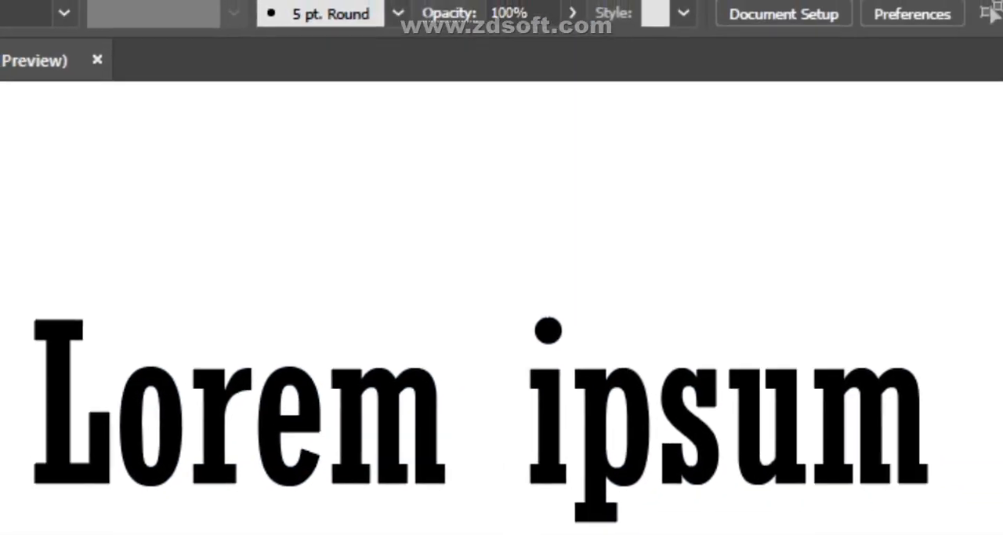
# - Delete the "ipsum" letters and enlarge the remaining "Lorem" letters
pyautogui.moveTo(651, 260); pyautogui.dragTo(605, 297)
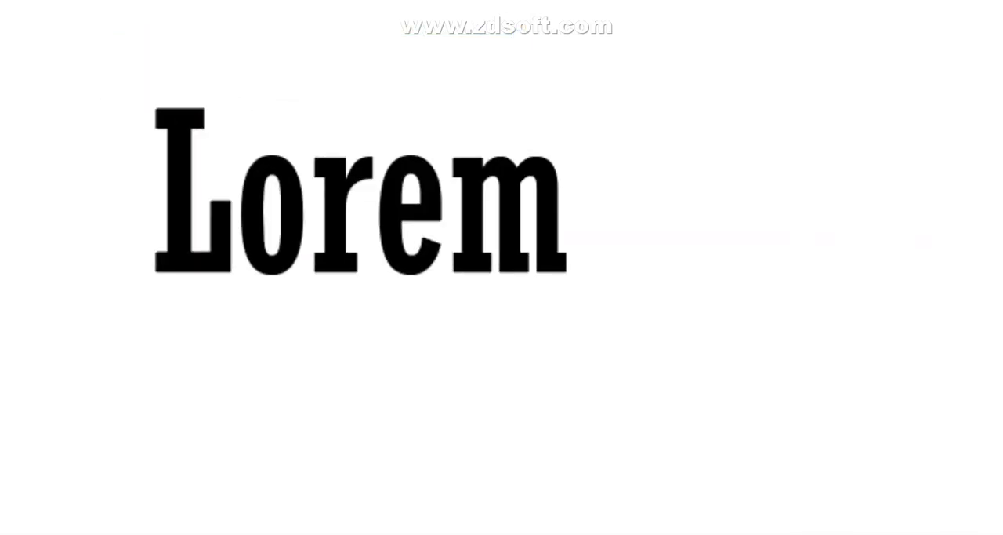
pyautogui.moveTo(78, 76); pyautogui.dragTo(645, 328)
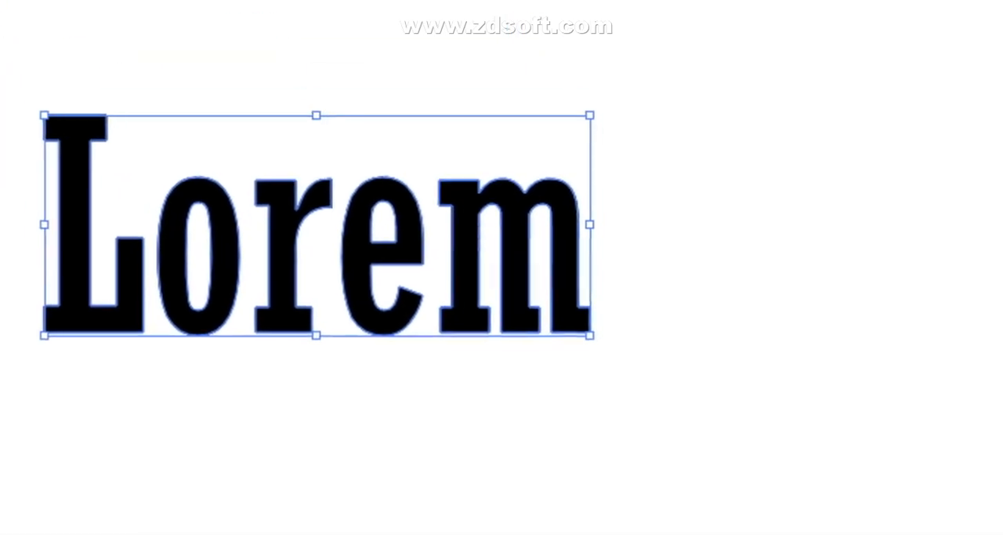
pyautogui.moveTo(502, 273); pyautogui.dragTo(698, 235)
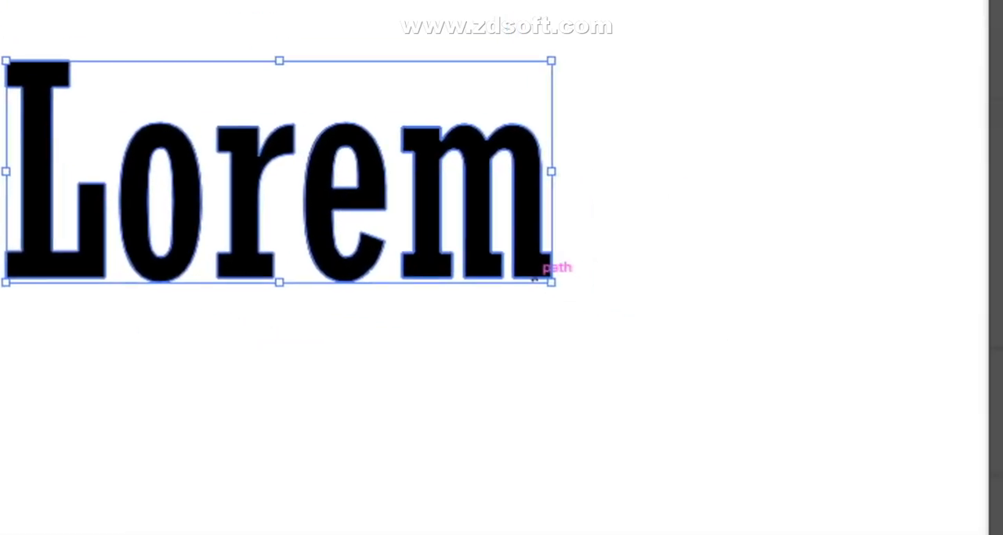
pyautogui.moveTo(511, 271); pyautogui.dragTo(580, 265)
pyautogui.click(608, 48)
# - Swap fill and stroke on the L and on the other Lorem letters, giving them all black outlines without fill
pyautogui.click(382, 309)
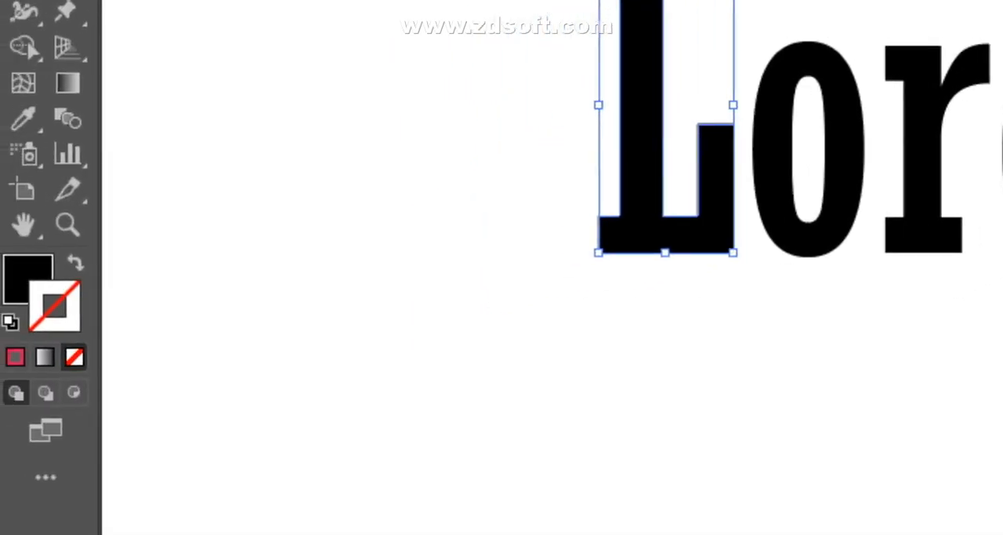
pyautogui.hotkey('shift', 'x')
pyautogui.hotkey('ctrl', 'shift', 'a')
pyautogui.moveTo(502, 133); pyautogui.dragTo(549, 259)
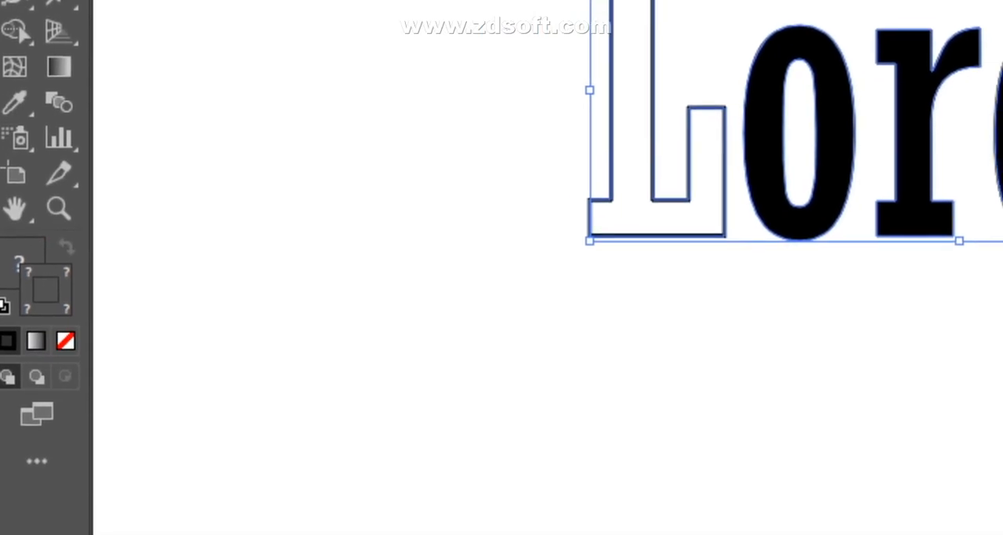
pyautogui.press('v')
pyautogui.moveTo(450, 47); pyautogui.dragTo(855, 373)
pyautogui.click(65, 260)
# - Nudge the L right against the o, and shift both letters right until the o overlaps the r
pyautogui.click(423, 243)
pyautogui.click(508, 395)
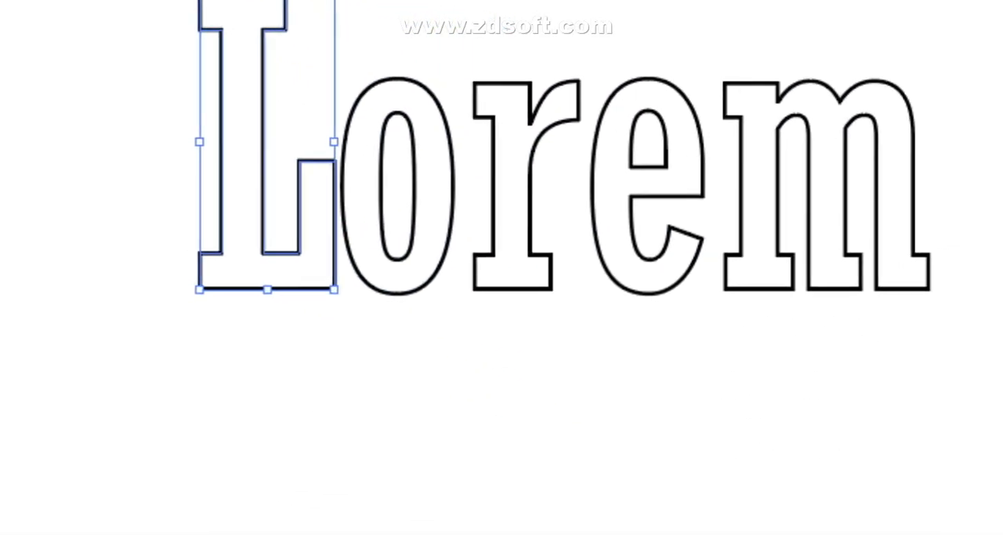
pyautogui.click(472, 398)
pyautogui.moveTo(166, 95); pyautogui.dragTo(397, 257)
pyautogui.press('Right')
pyautogui.press('Right')
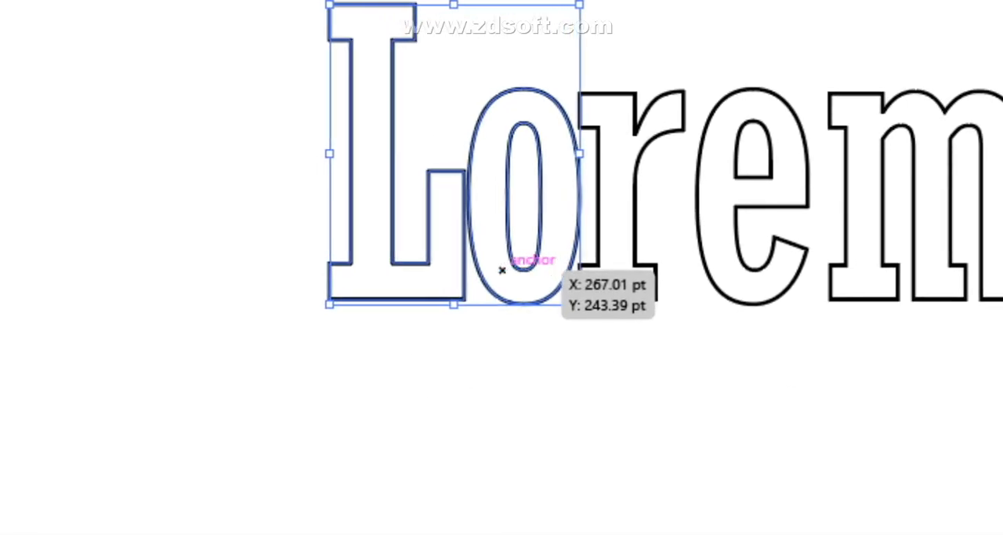
pyautogui.click(578, 407)
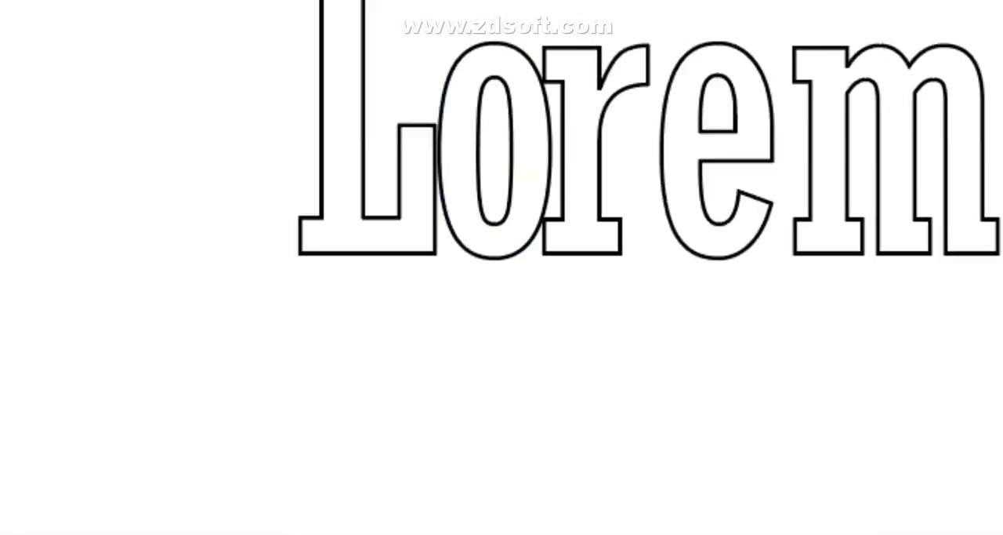
# - Nudge the L, o and r together to the right until the r overlaps the e
pyautogui.moveTo(226, 65); pyautogui.dragTo(619, 257)
pyautogui.moveTo(550, 284); pyautogui.dragTo(551, 286)
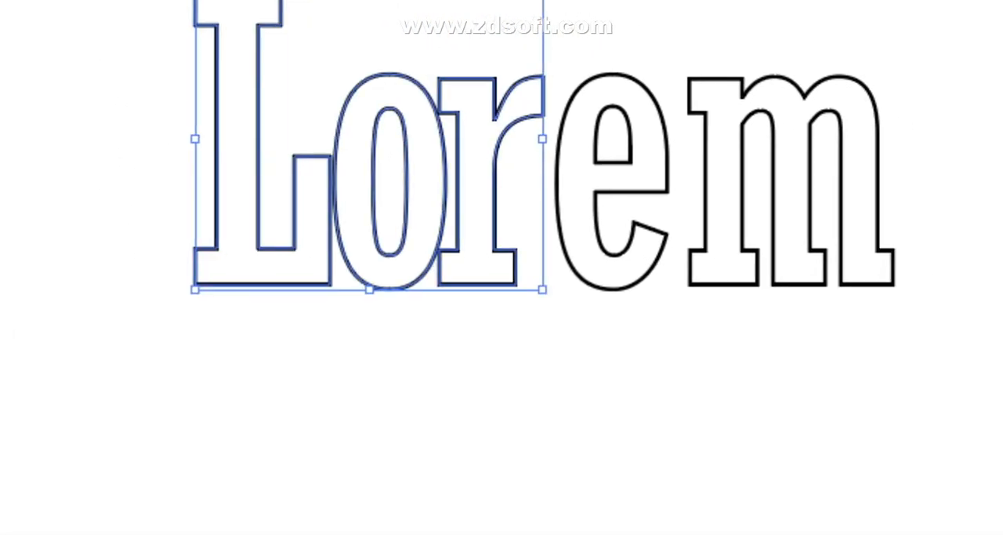
pyautogui.press('Right')
pyautogui.press('Right')
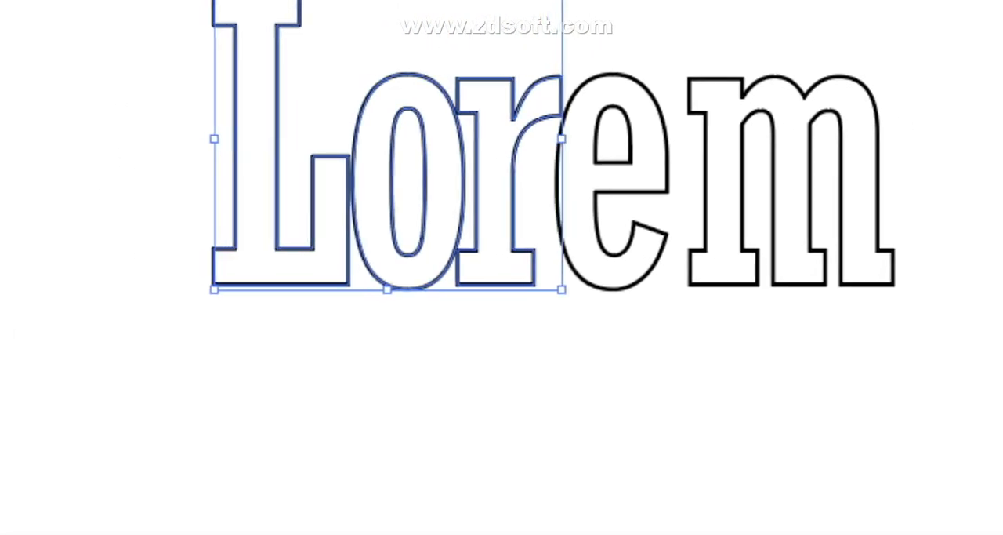
pyautogui.click(649, 384)
# - Nudge the first four letters together to the right until the e overlaps the m, and clear the selection
pyautogui.moveTo(66, 66); pyautogui.dragTo(691, 344)
pyautogui.moveTo(581, 290); pyautogui.dragTo(555, 286)
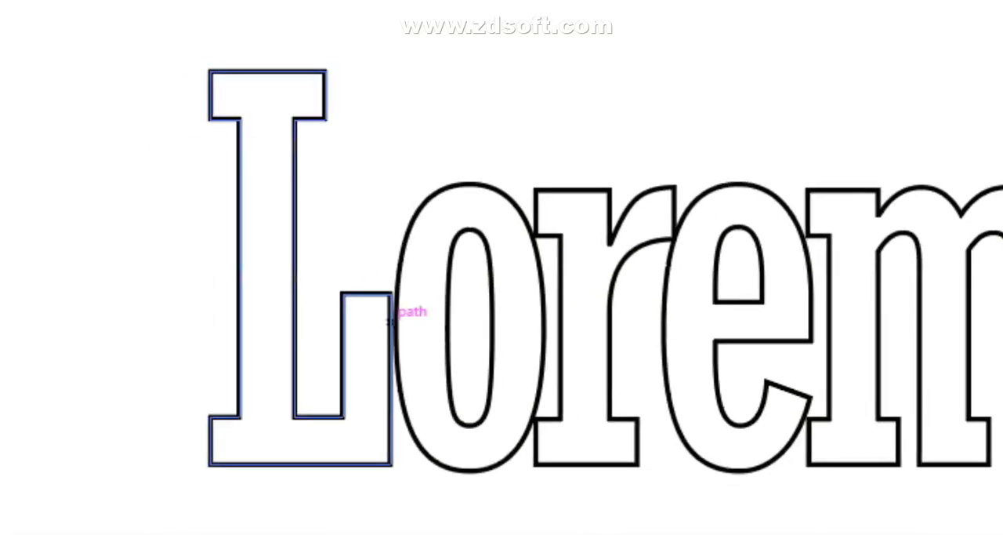
pyautogui.moveTo(416, 219); pyautogui.dragTo(975, 507)
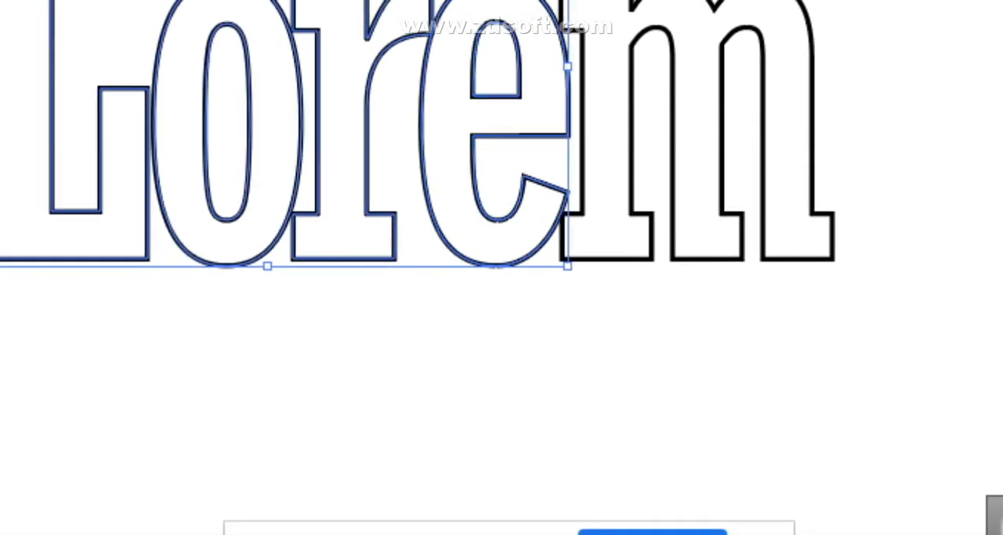
pyautogui.click(878, 361)
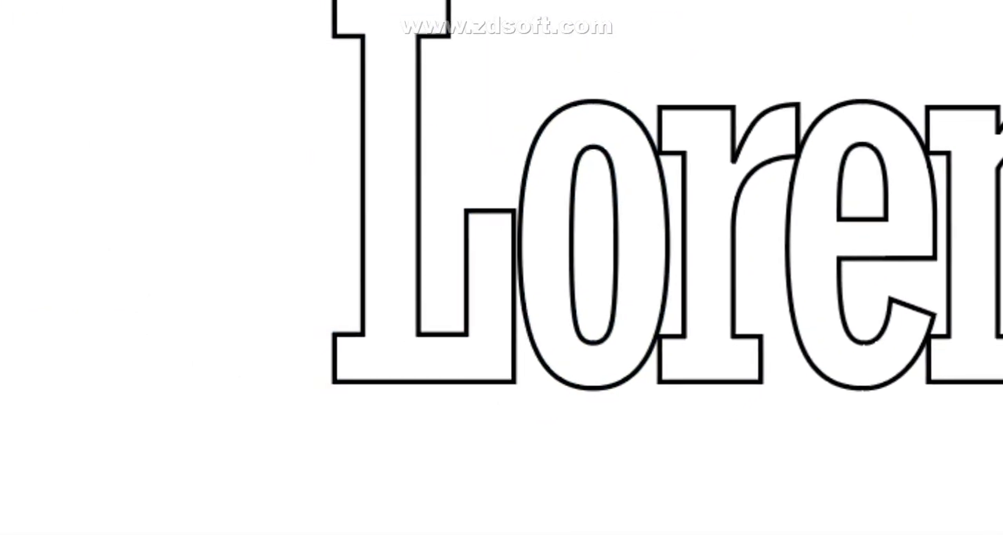
pyautogui.click(418, 255)
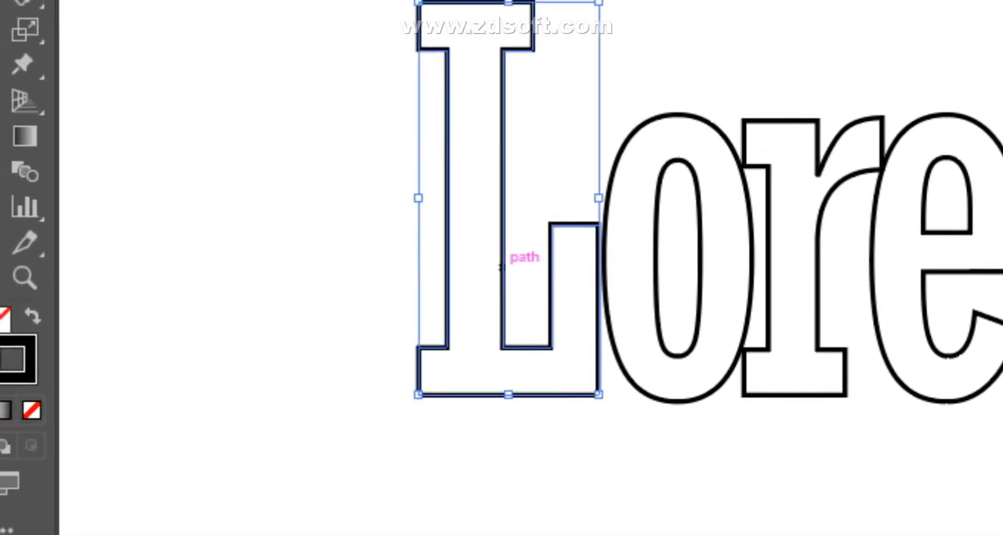
pyautogui.click(613, 434)
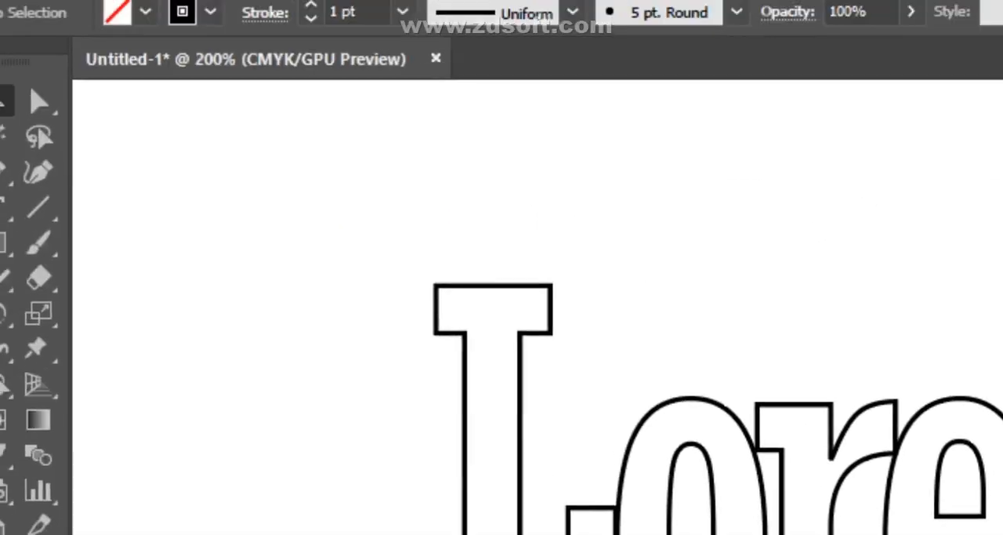
# - Give all the Lorem letters a projecting cap on their 1 pt stroke and unite their overlapping shapes with Pathfinder
pyautogui.moveTo(294, 157); pyautogui.dragTo(960, 533)
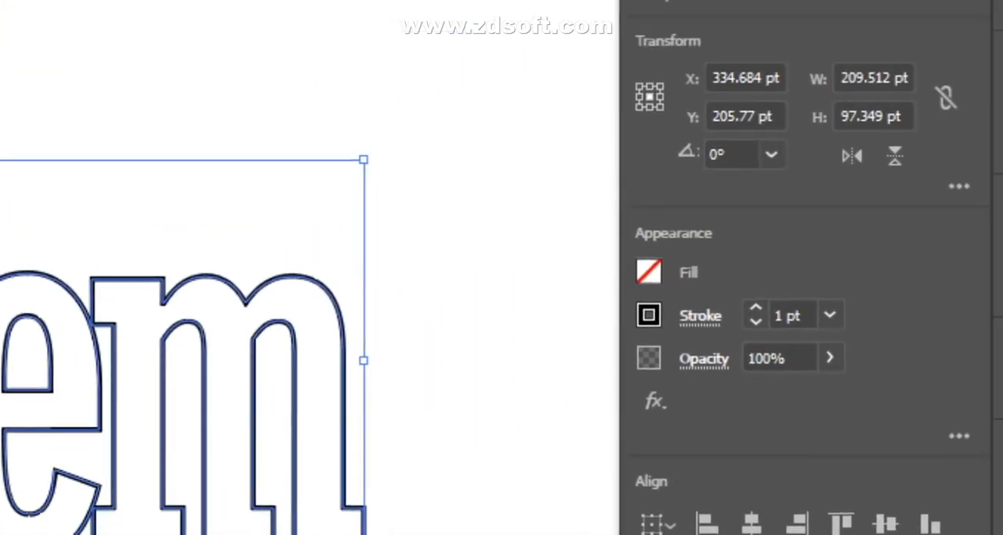
pyautogui.click(660, 318)
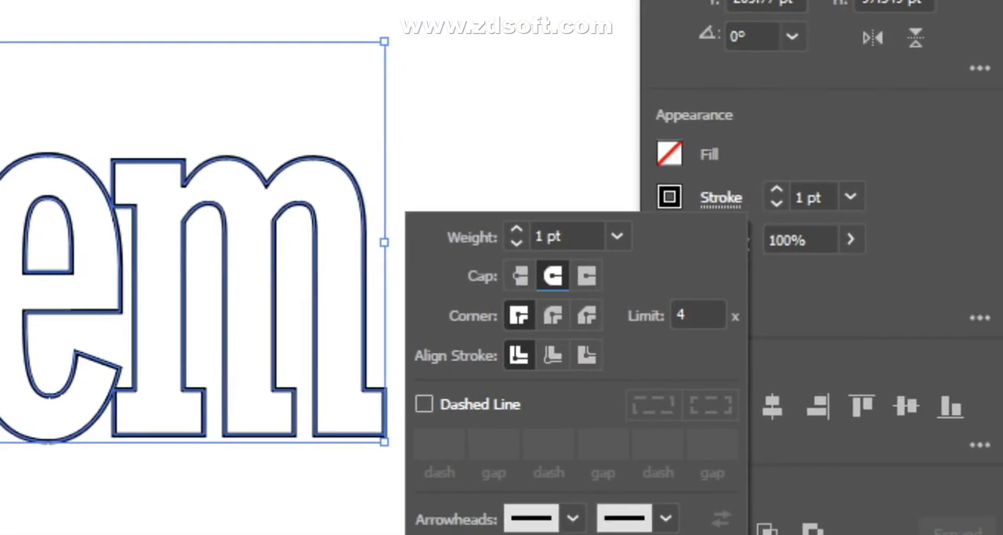
pyautogui.click(586, 275)
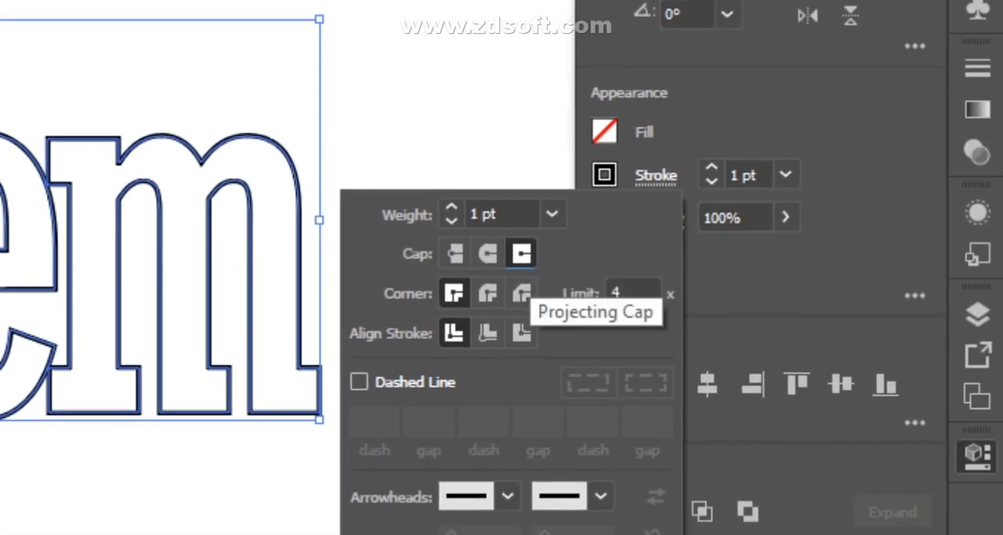
pyautogui.press('Escape')
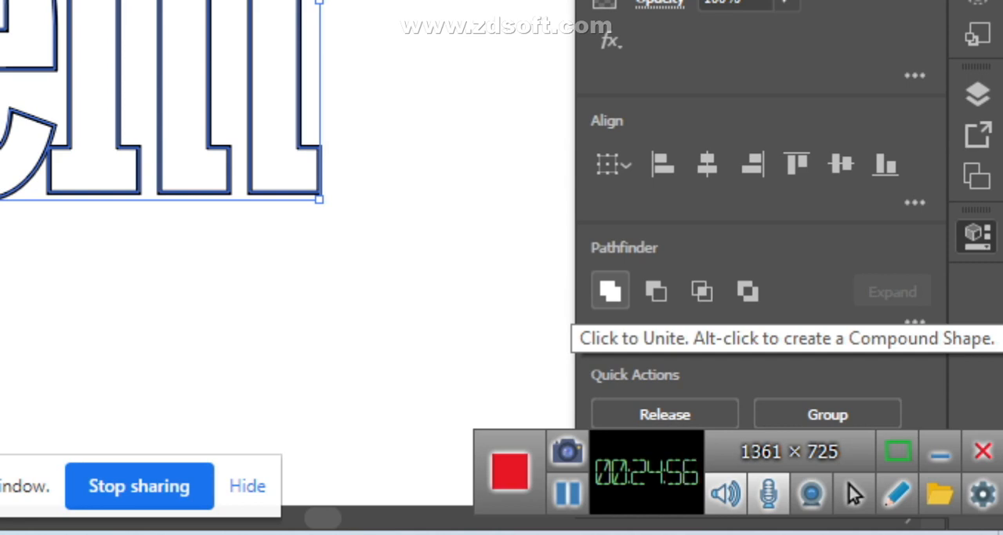
pyautogui.click(609, 291)
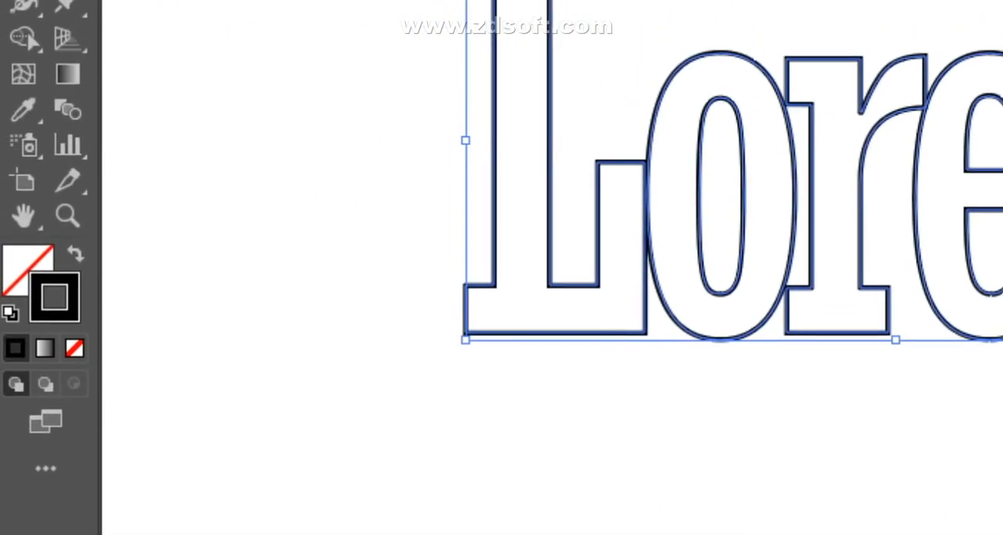
# - Swap the fill and stroke of the Lorem lettering to preview it in solid black, and undo the swap
pyautogui.hotkey('shift', 'x')
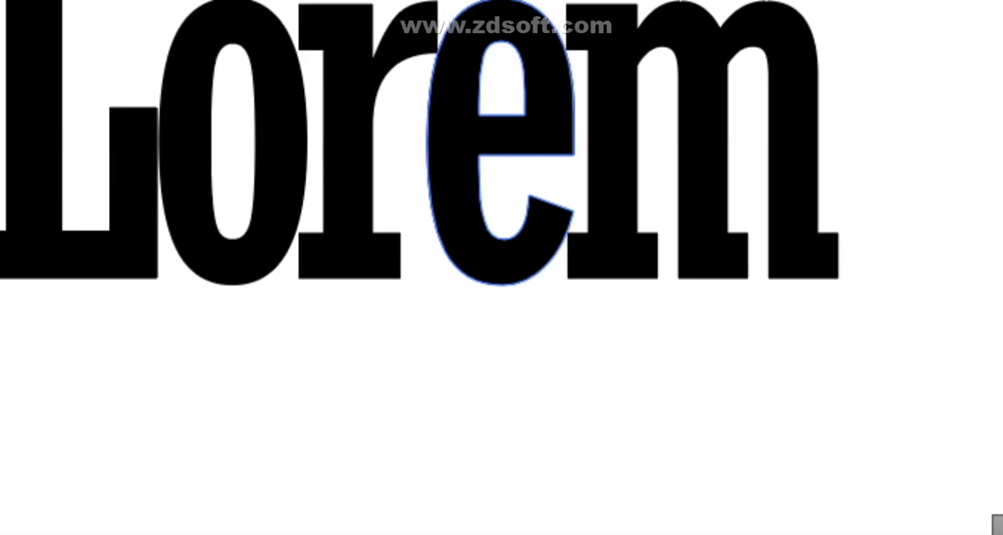
pyautogui.hotkey('ctrl', 'z')
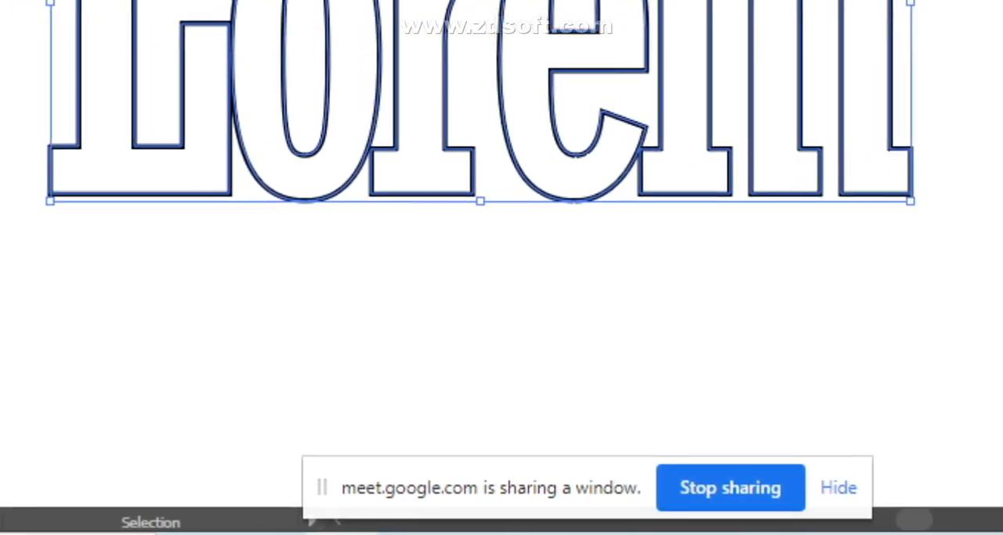
pyautogui.click(345, 294)
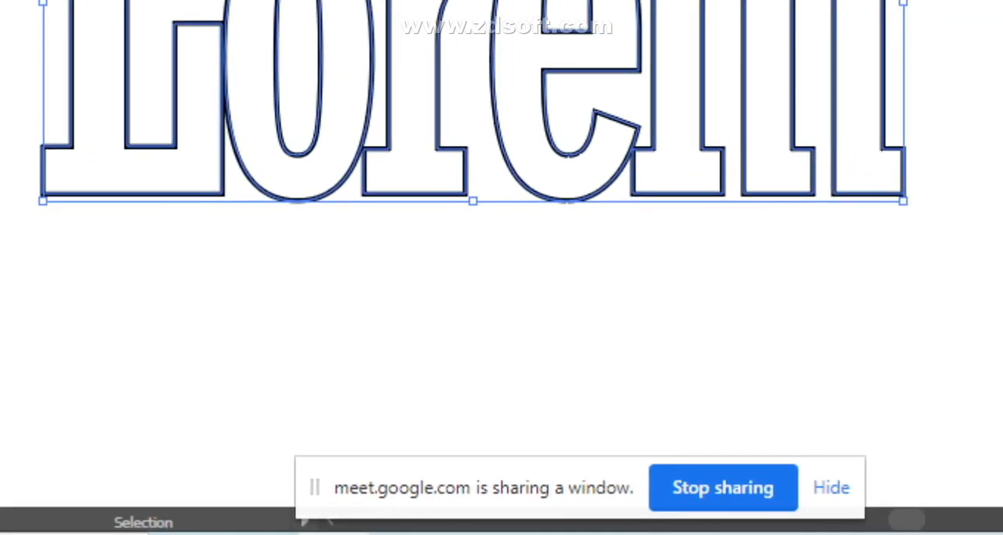
pyautogui.click(760, 392)
# - Review the stroke weight, cap, corner and alignment options of the selected Lorem lettering, and close them
pyautogui.moveTo(405, 213); pyautogui.dragTo(651, 312)
pyautogui.click(667, 221)
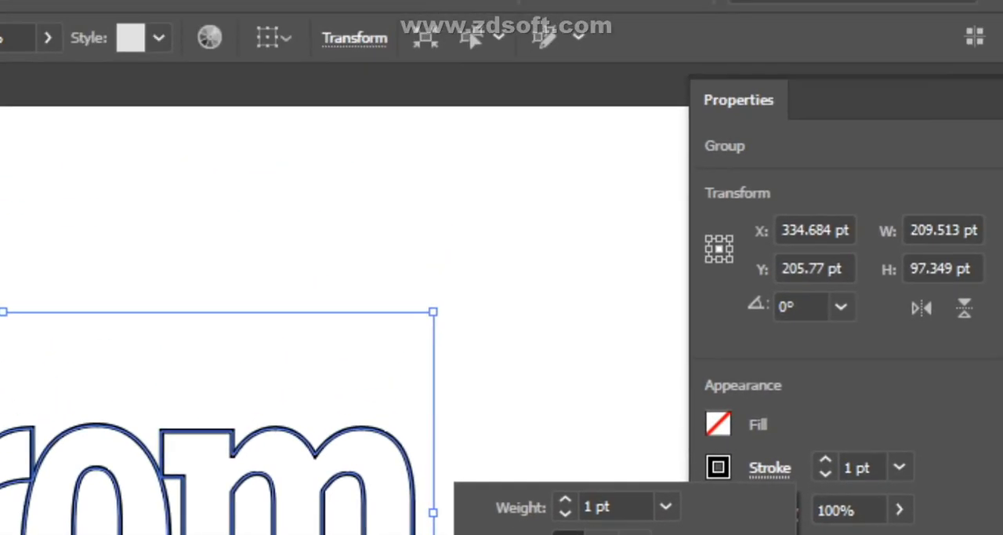
pyautogui.press('Escape')
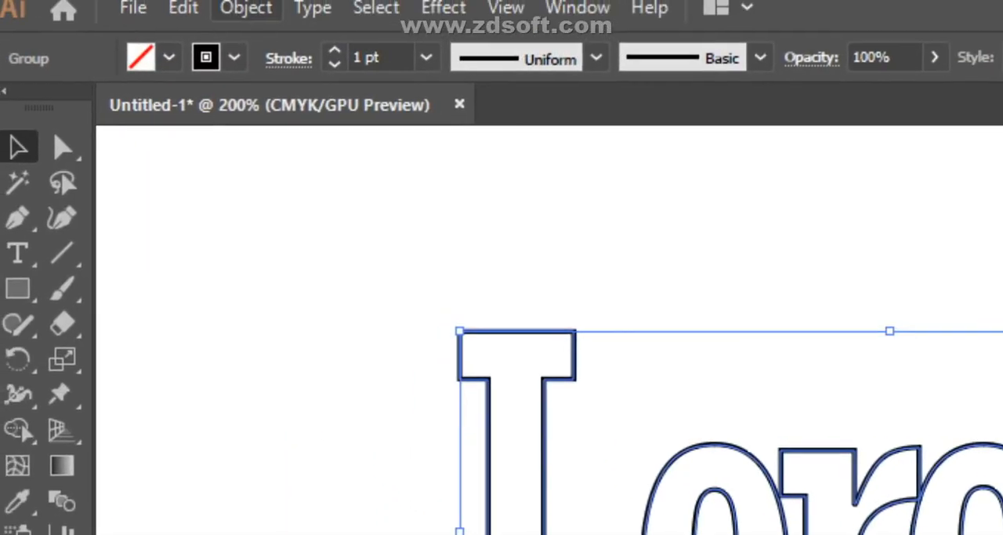
# - Show the Pathfinder panel and place it beside the m of the unselected Lorem lettering
pyautogui.click(247, 9)
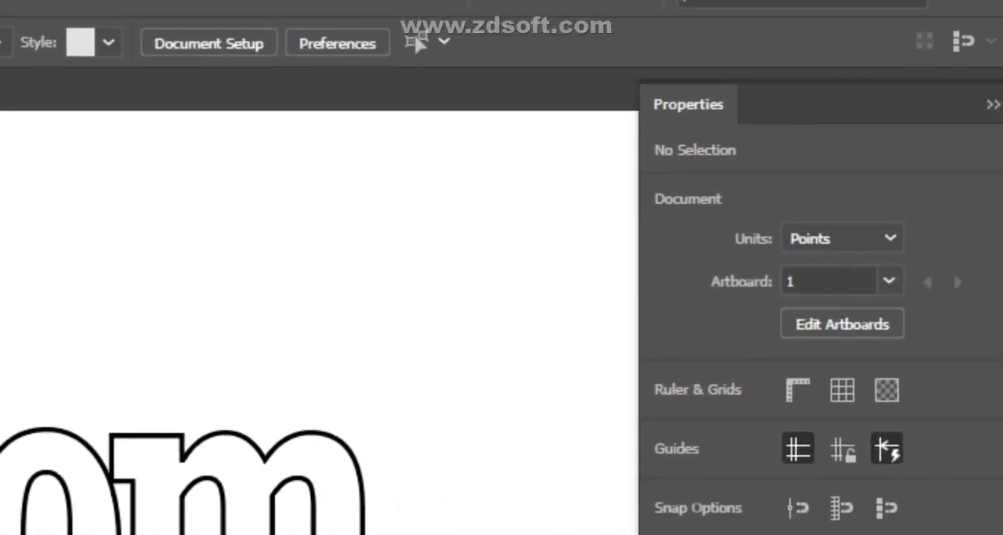
pyautogui.click(992, 103)
pyautogui.click(524, 6)
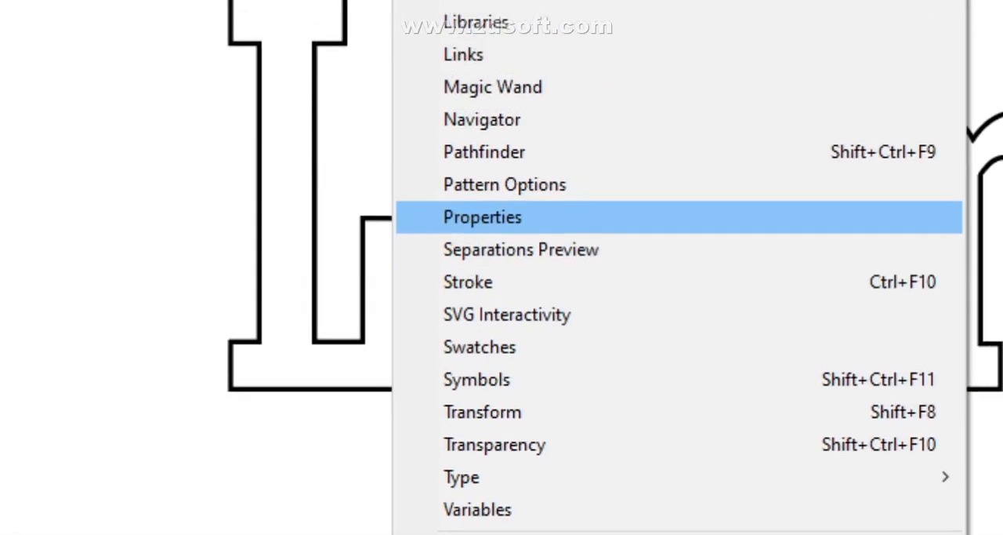
pyautogui.click(484, 152)
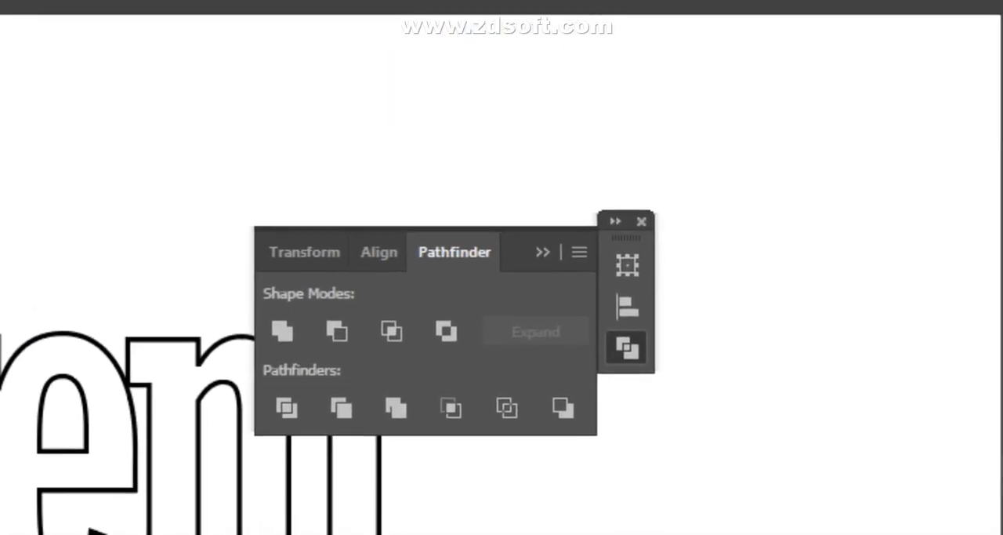
pyautogui.moveTo(524, 235); pyautogui.dragTo(695, 208)
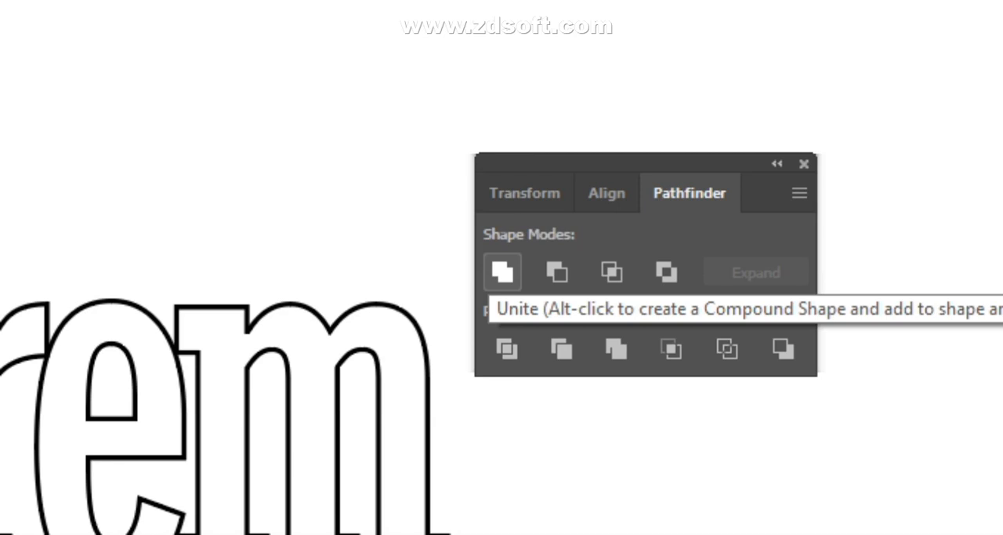
# - Select the whole Lorem lettering and apply the Unite shape mode to it
pyautogui.click(502, 271)
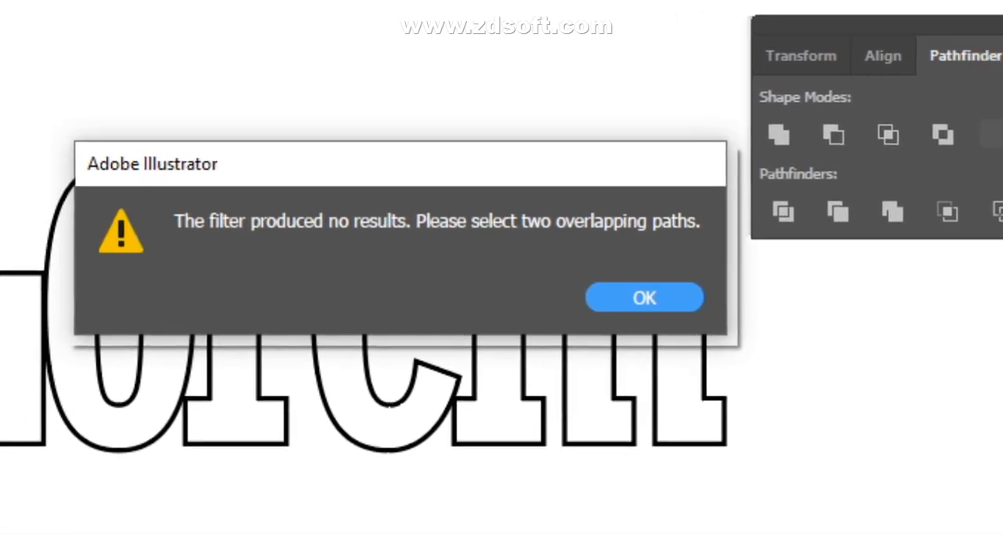
pyautogui.click(645, 298)
pyautogui.moveTo(290, 185); pyautogui.dragTo(580, 258)
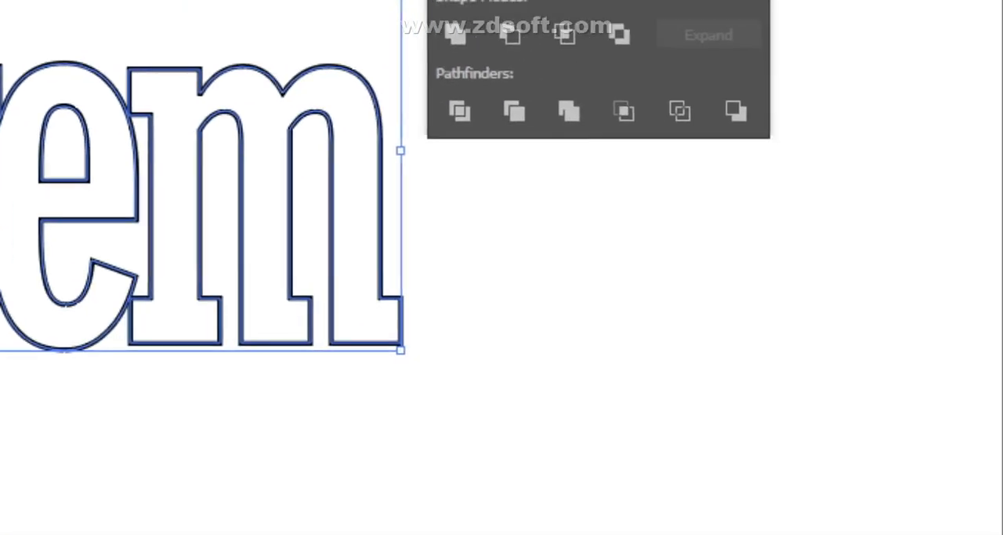
pyautogui.click(530, 516)
pyautogui.click(506, 265)
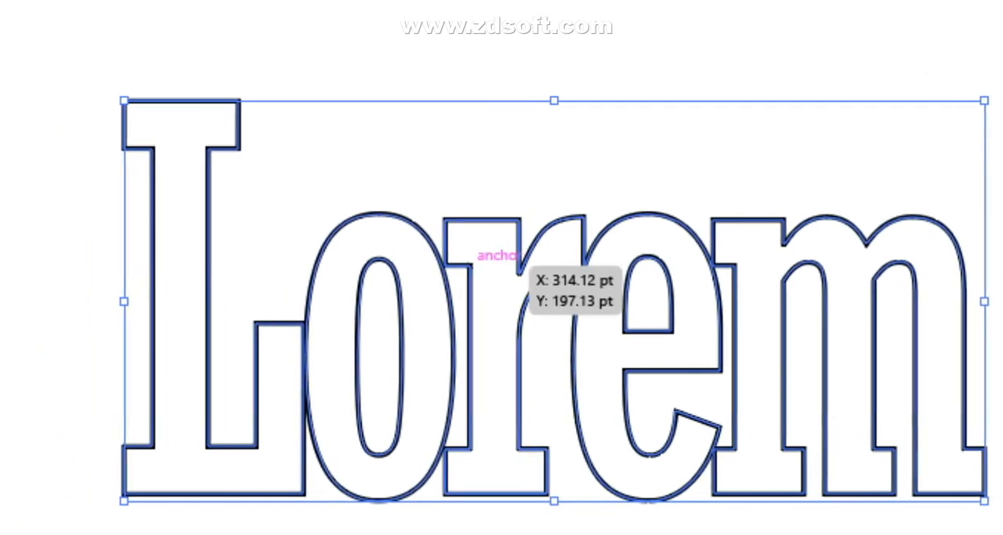
# - Give the lettering a black fill and no stroke by swapping its colors, and collapse the Pathfinder panel
pyautogui.click(706, 523)
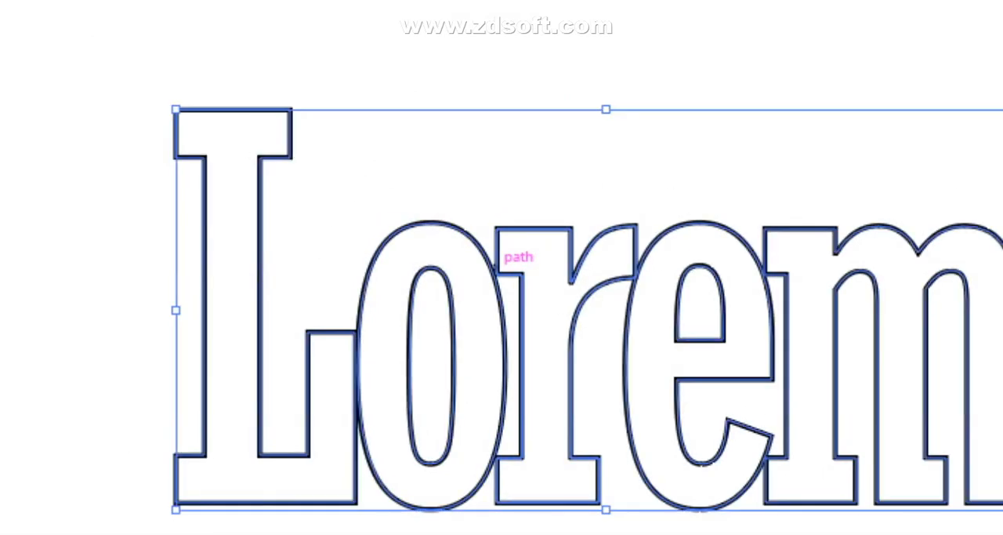
pyautogui.click(544, 275)
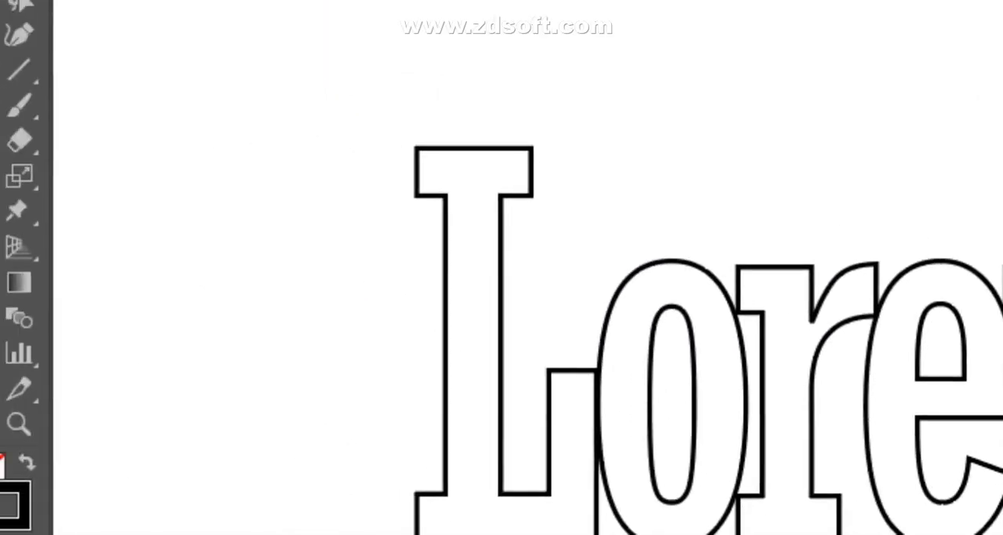
pyautogui.moveTo(360, 117); pyautogui.dragTo(768, 328)
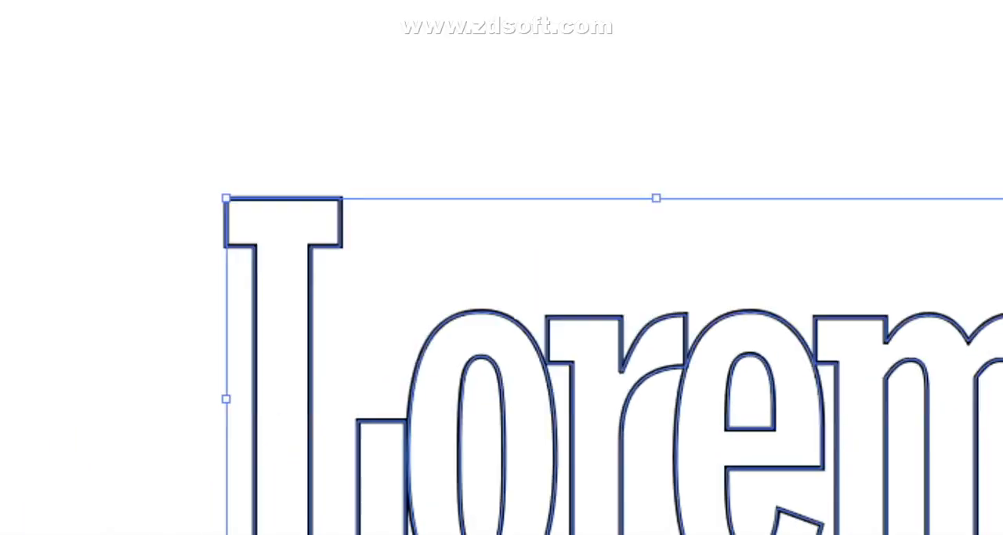
pyautogui.click(76, 270)
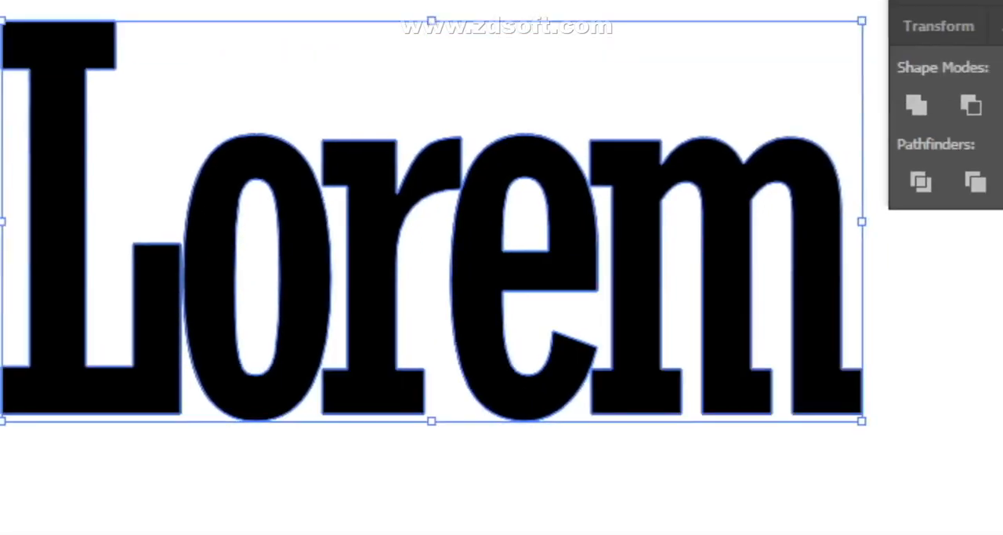
pyautogui.click(557, 470)
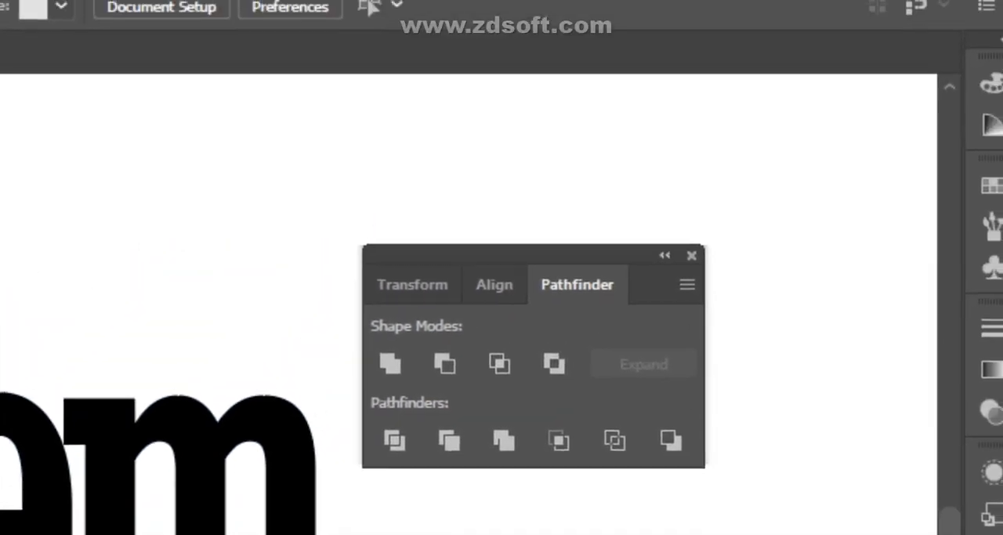
pyautogui.click(858, 119)
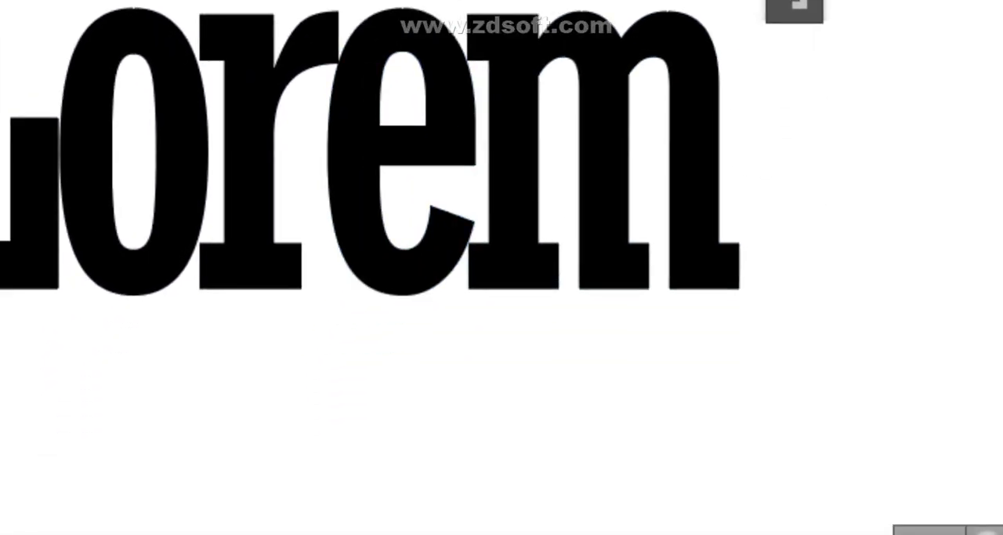
# - Swap the lettering's fill and stroke back to a black outline with no fill
pyautogui.hotkey('shift', 'x')
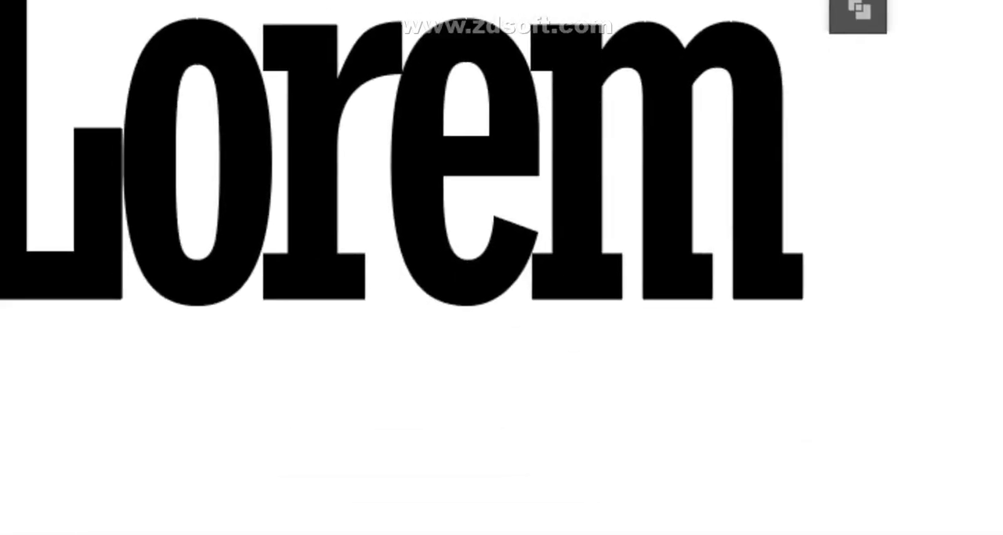
pyautogui.click(502, 267)
pyautogui.click(70, 264)
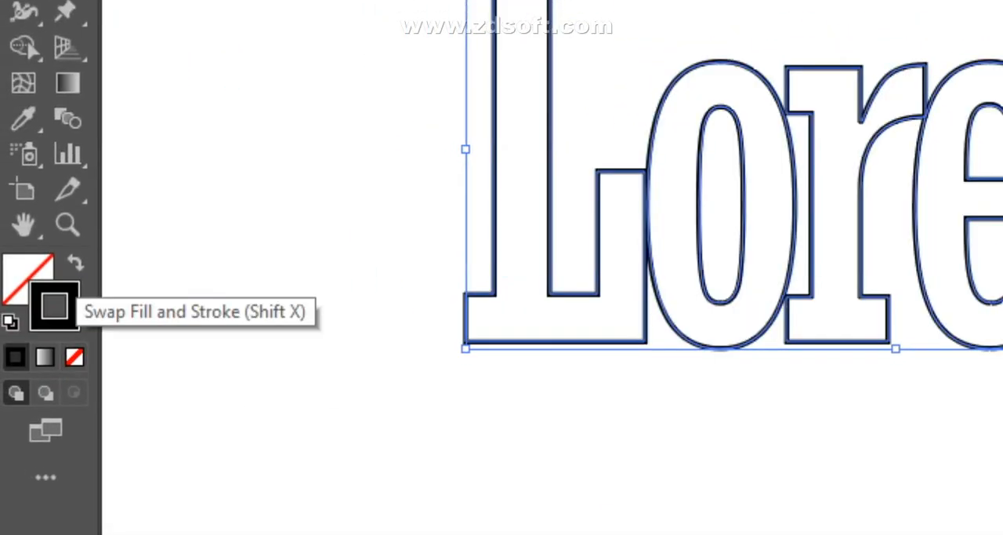
# - Ungroup the Lorem lettering and shift the L right until it overlaps the o, then clear the selection
pyautogui.click(694, 509)
pyautogui.click(461, 270)
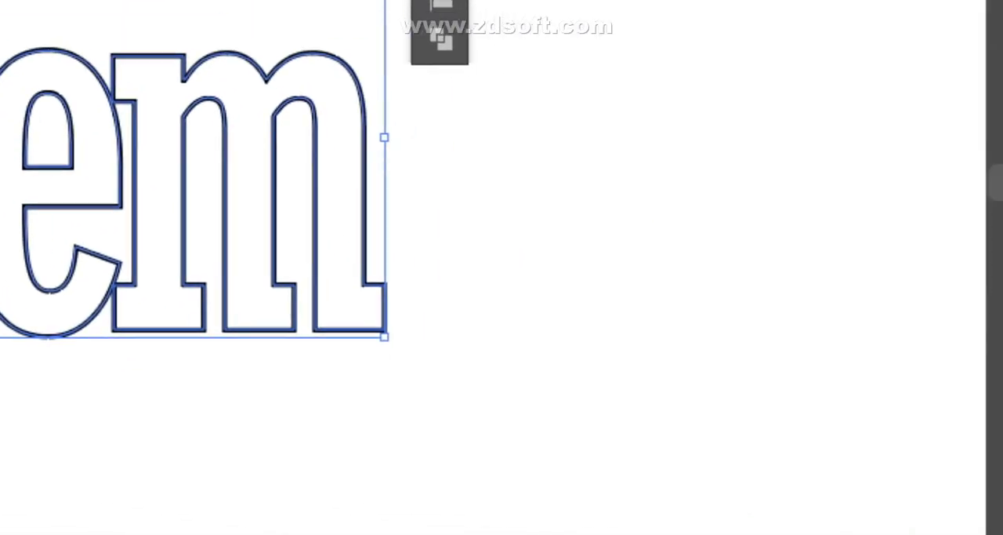
pyautogui.rightClick(784, 353)
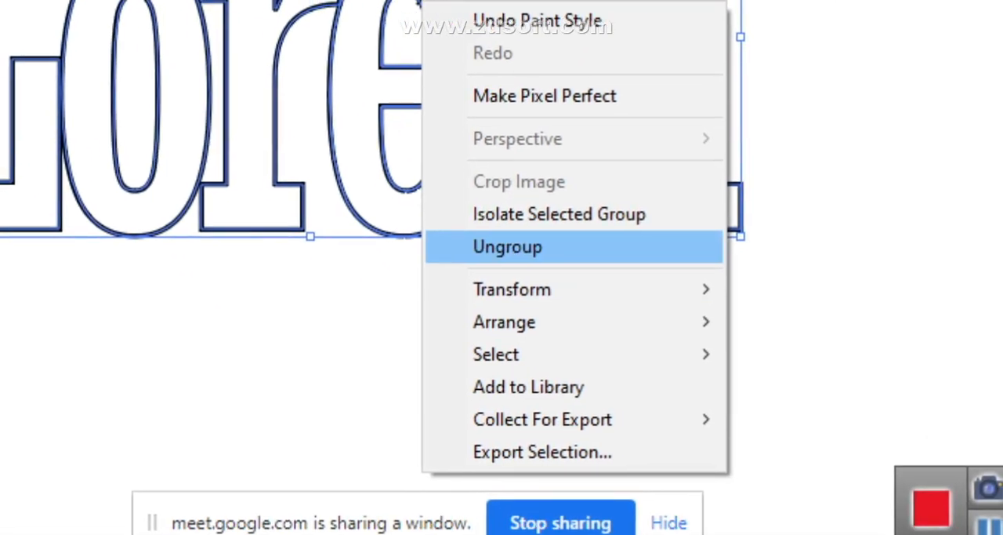
pyautogui.click(538, 326)
pyautogui.click(429, 280)
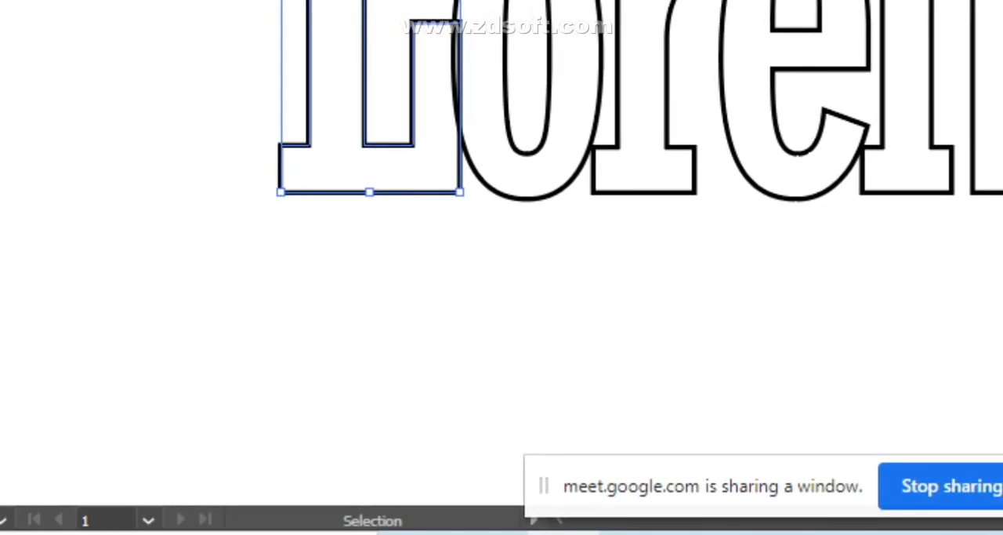
pyautogui.click(502, 270)
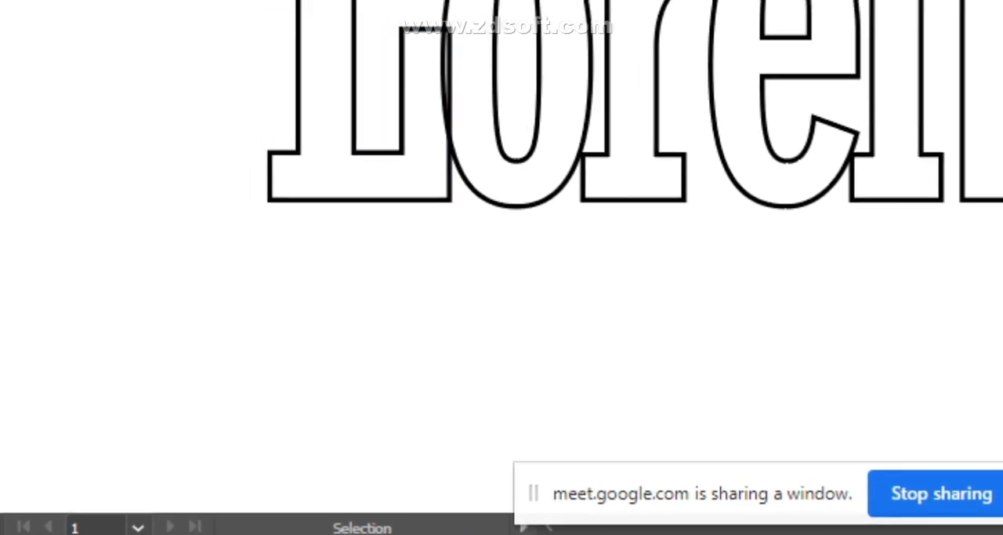
# - Shift the L and o together further over the r, and the L, o and r together further over the e
pyautogui.moveTo(348, 125); pyautogui.dragTo(546, 286)
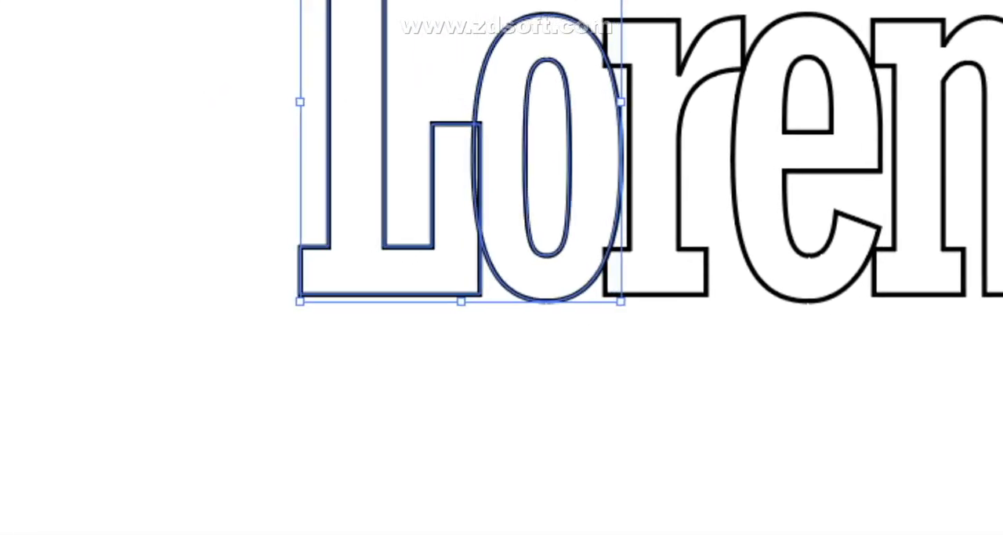
pyautogui.click(548, 357)
pyautogui.moveTo(345, 172); pyautogui.dragTo(667, 343)
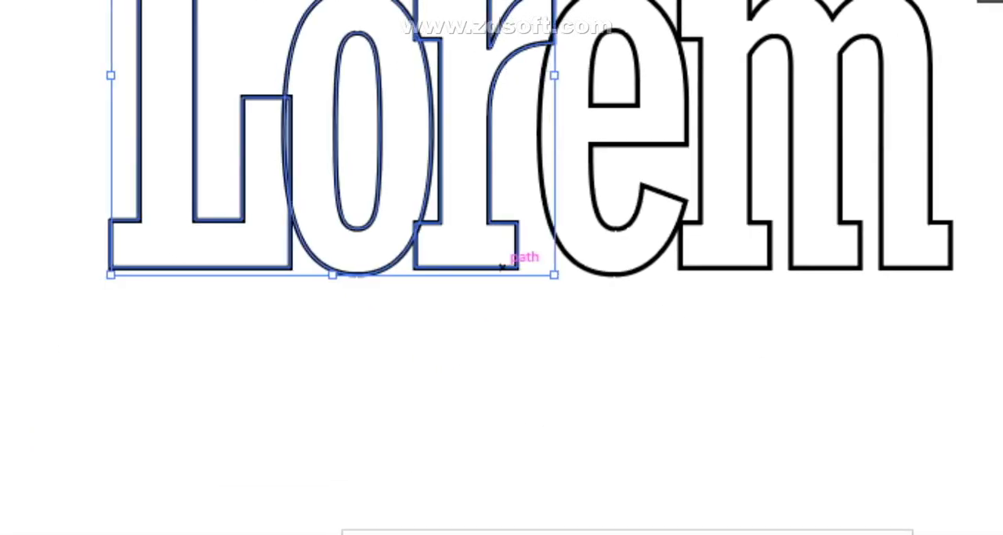
pyautogui.click(549, 331)
# - Shift the first four letters together to the right so that the e overlaps the m more
pyautogui.moveTo(233, 56); pyautogui.dragTo(663, 281)
pyautogui.moveTo(515, 272); pyautogui.dragTo(515, 272)
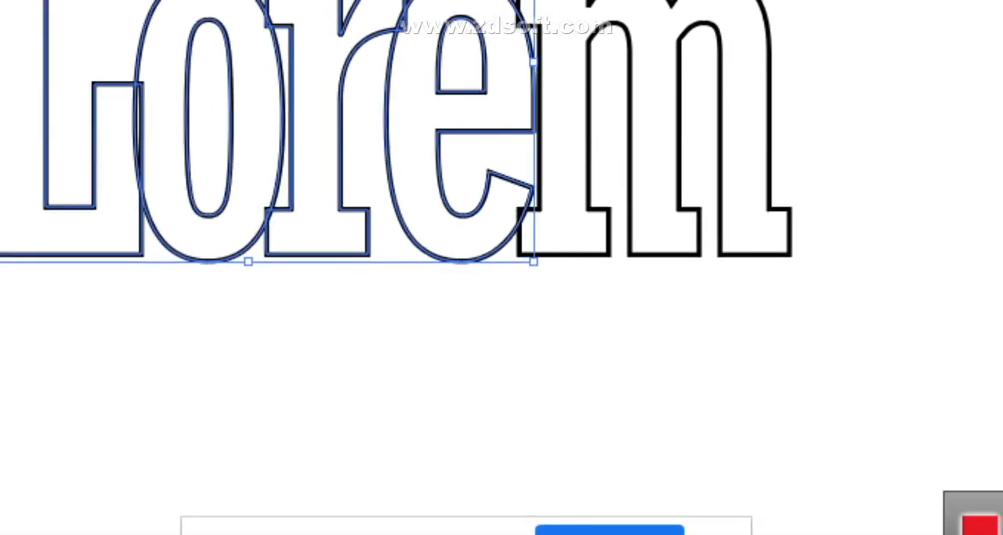
pyautogui.click(502, 267)
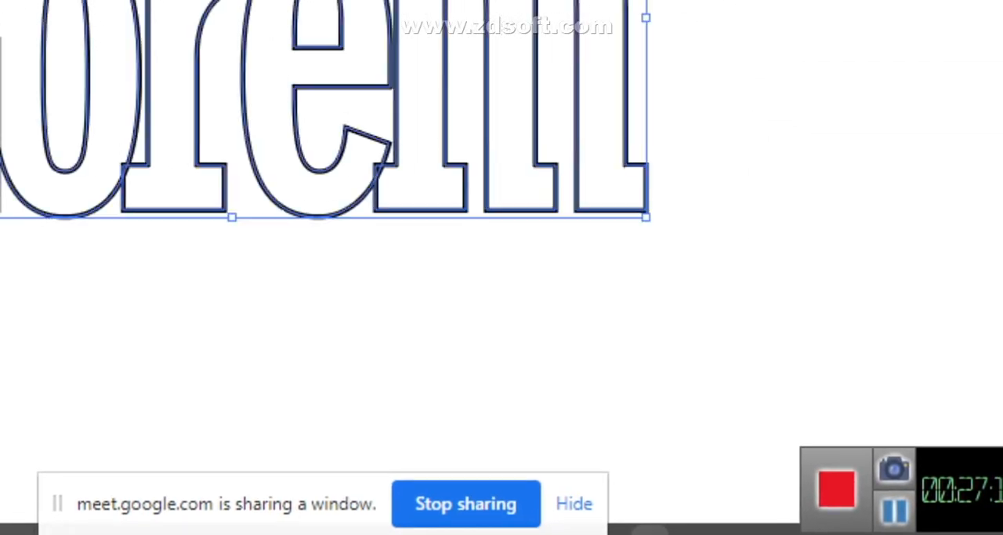
# - Swap the fill and stroke of all the overlapping letters to check them in solid black, and swap them back
pyautogui.moveTo(502, 268); pyautogui.dragTo(503, 268)
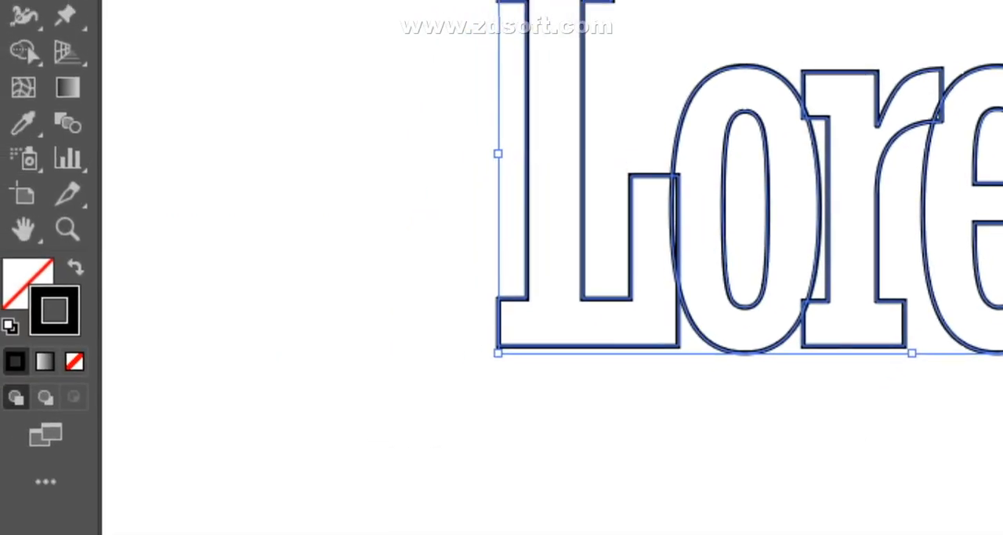
pyautogui.click(353, 145)
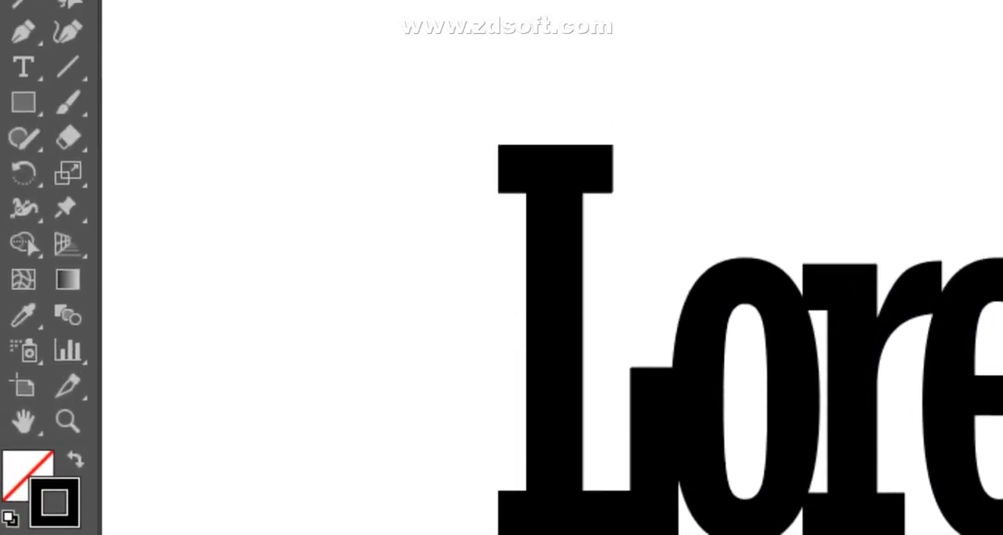
pyautogui.moveTo(403, 98); pyautogui.dragTo(553, 287)
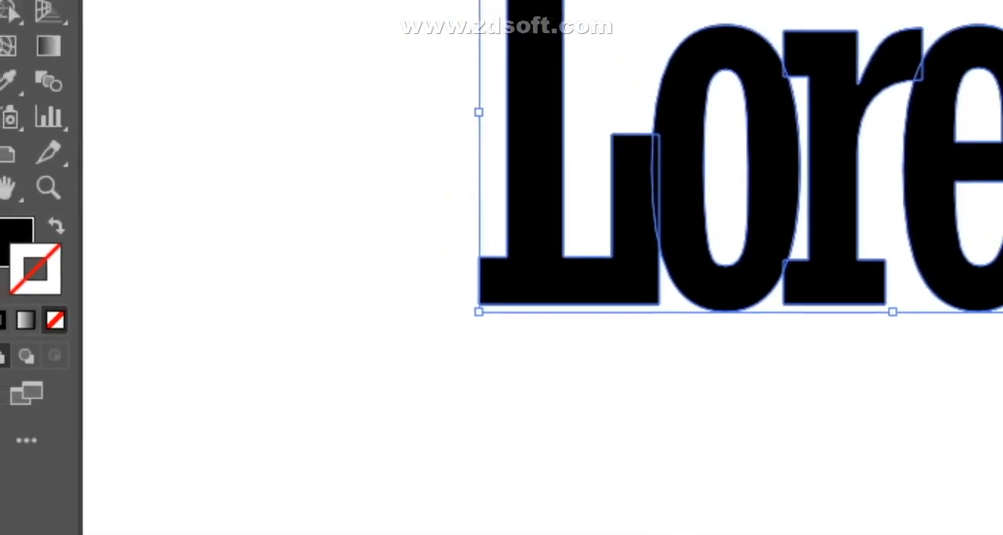
pyautogui.click(75, 273)
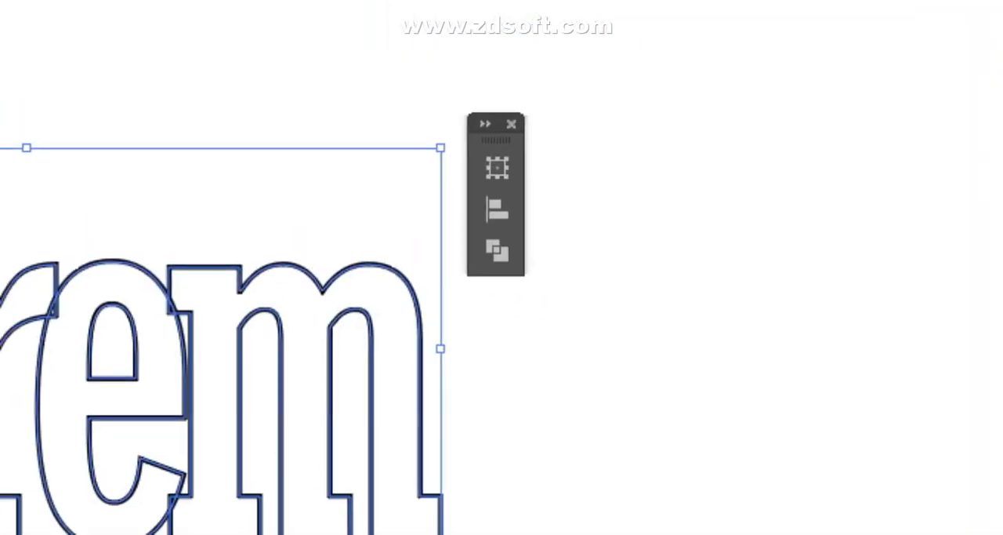
# - Open the stroke options of the selected overlapping letters
pyautogui.click(499, 11)
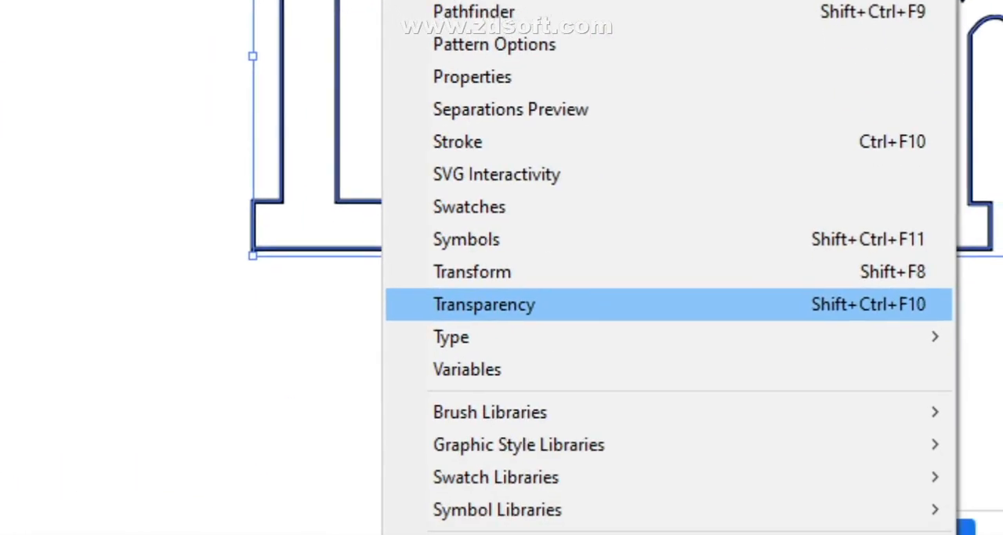
pyautogui.click(486, 141)
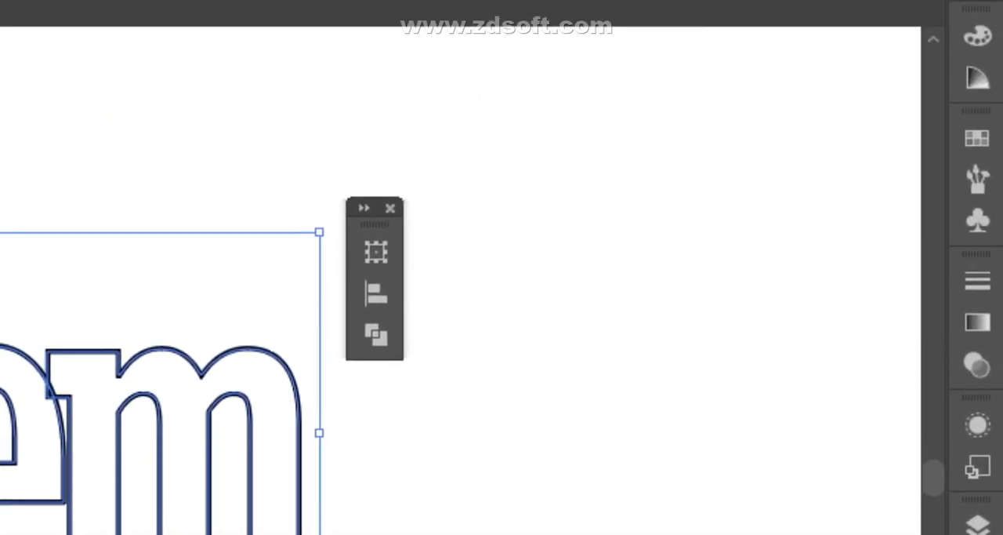
pyautogui.click(978, 256)
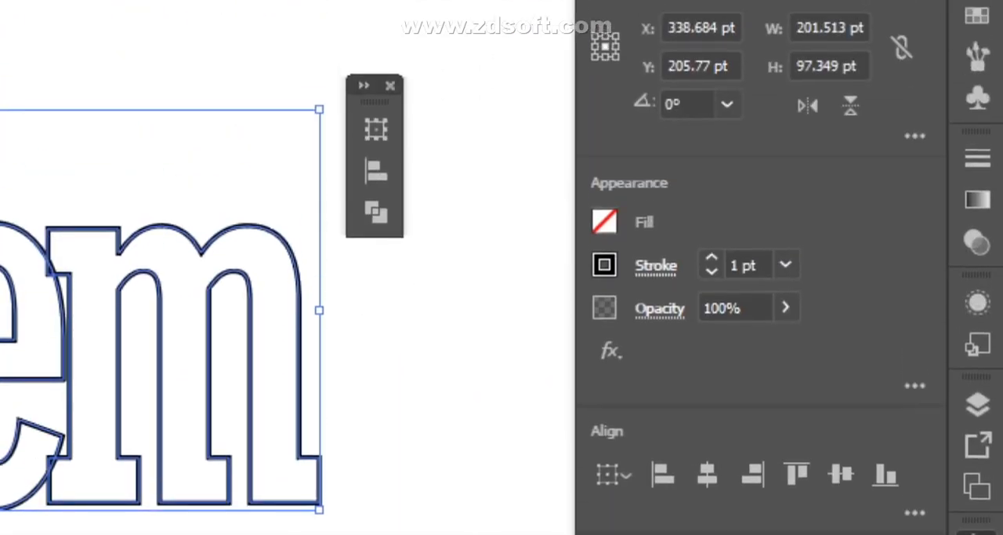
pyautogui.click(656, 263)
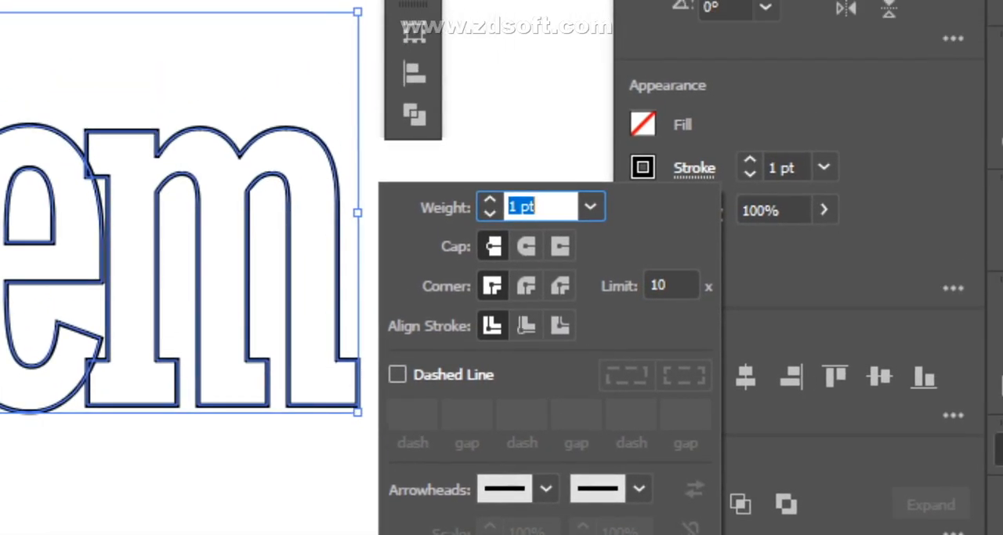
pyautogui.click(577, 182)
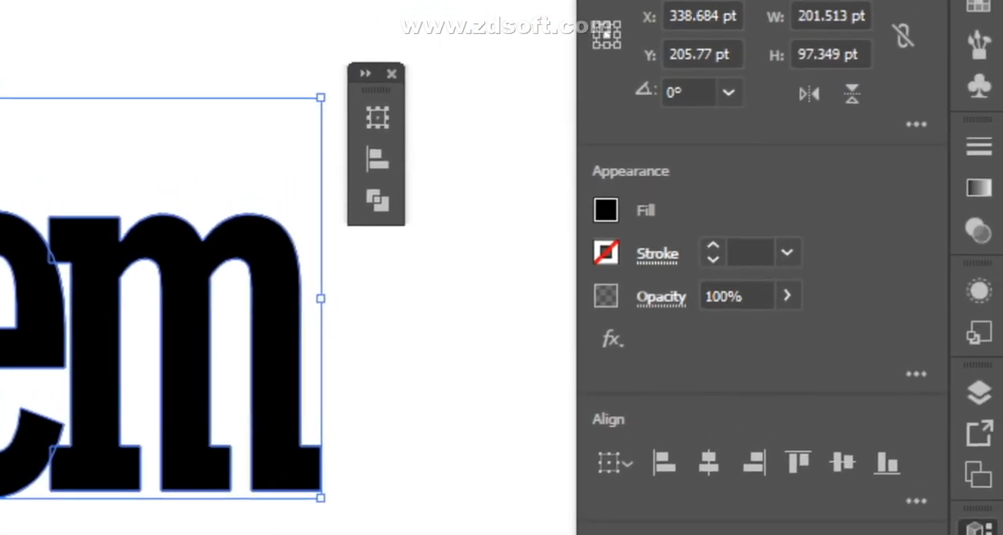
# - Swap the fill and stroke of the letters back to a black outline with no fill
pyautogui.click(656, 260)
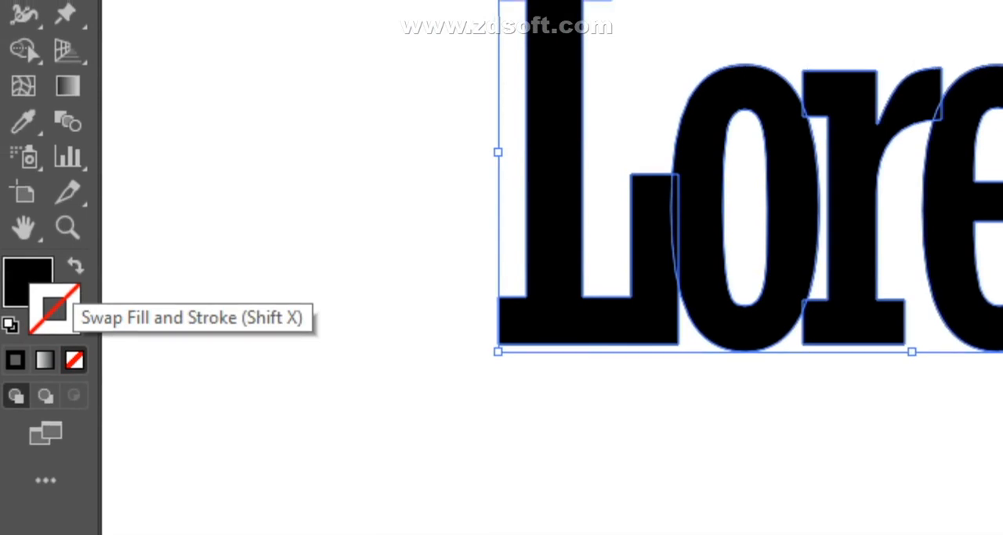
pyautogui.click(75, 265)
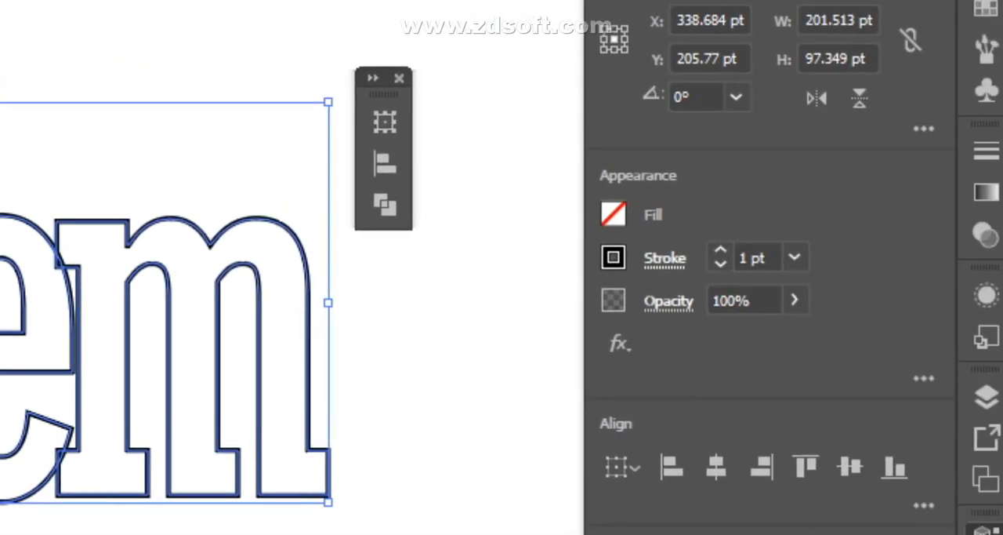
pyautogui.click(657, 266)
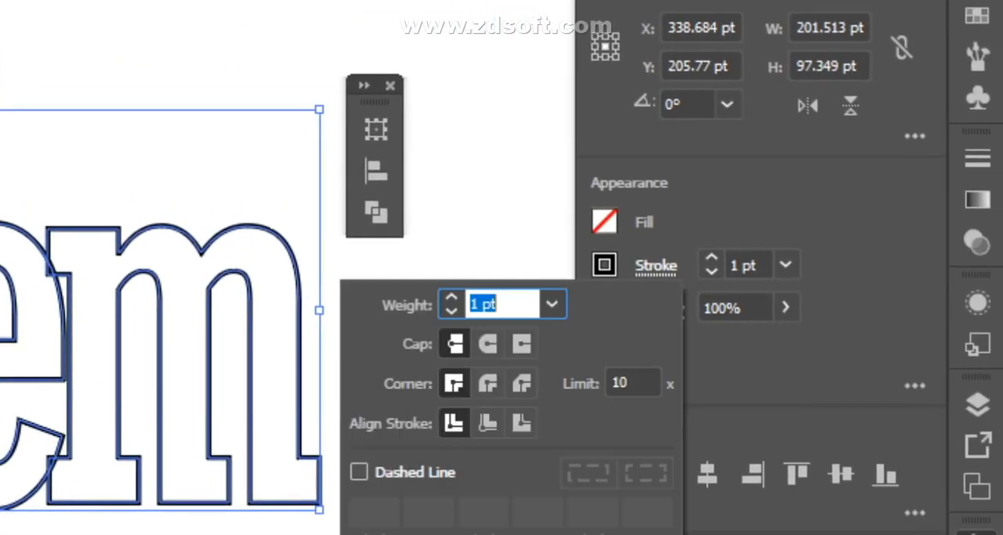
pyautogui.press('Escape')
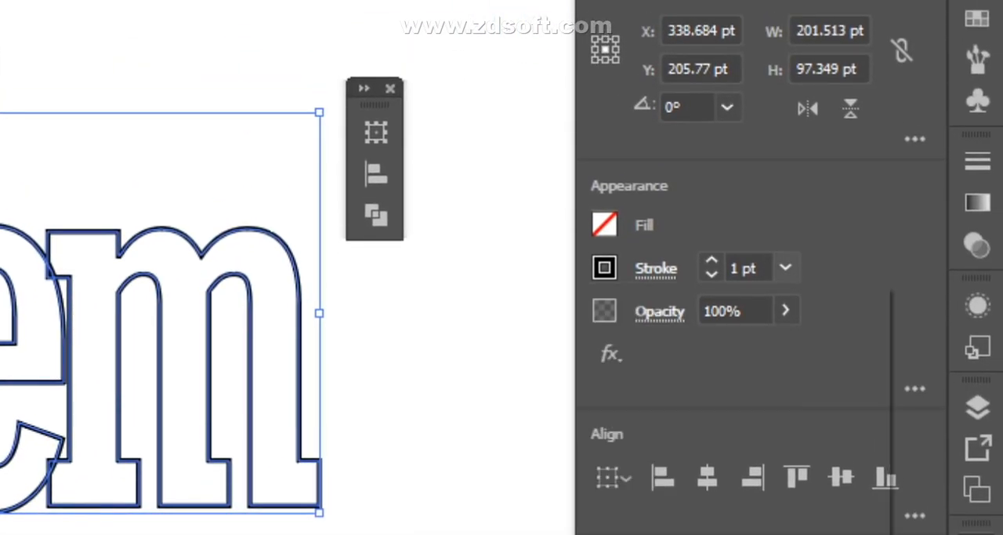
# - Set the letters' stroke to 2 pt with round corners, aligned to the outside of the paths
pyautogui.click(786, 273)
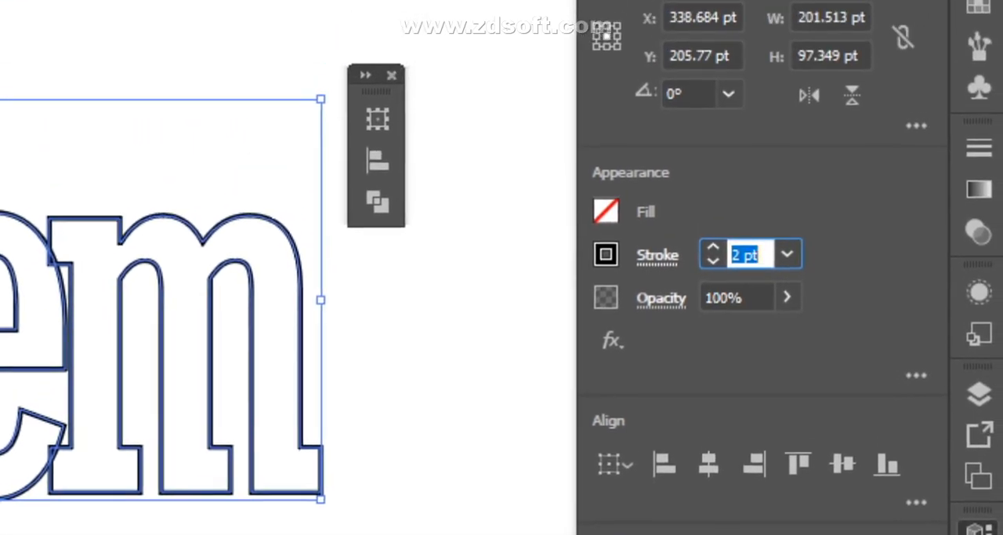
pyautogui.click(658, 253)
pyautogui.click(489, 332)
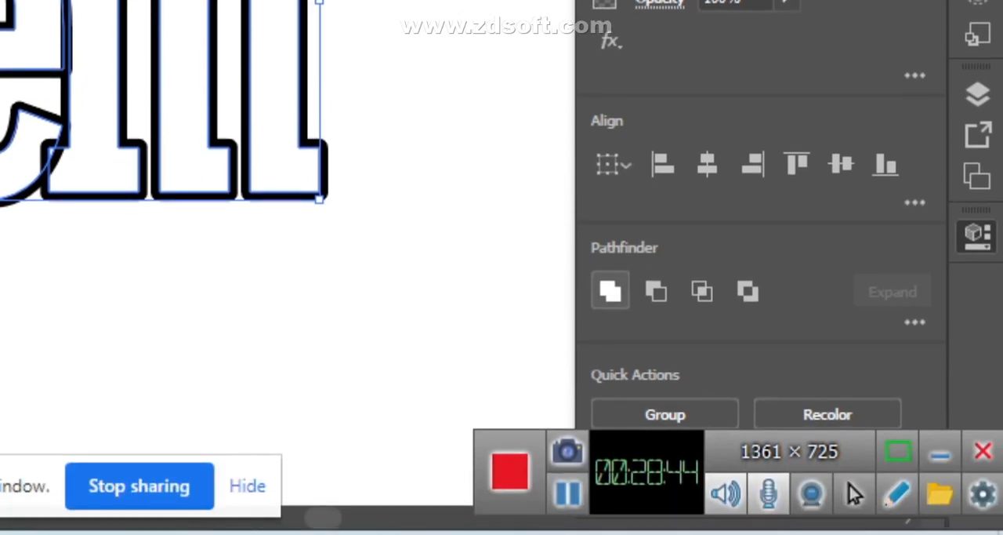
# - Unite the overlapping Lorem letters into a single shape and shift the result slightly
pyautogui.click(610, 291)
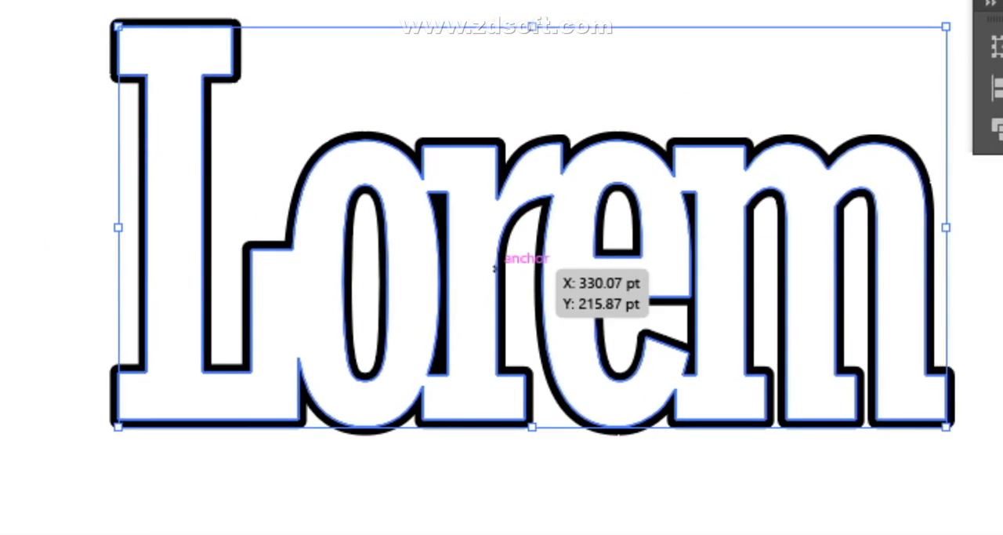
pyautogui.moveTo(499, 269); pyautogui.dragTo(443, 231)
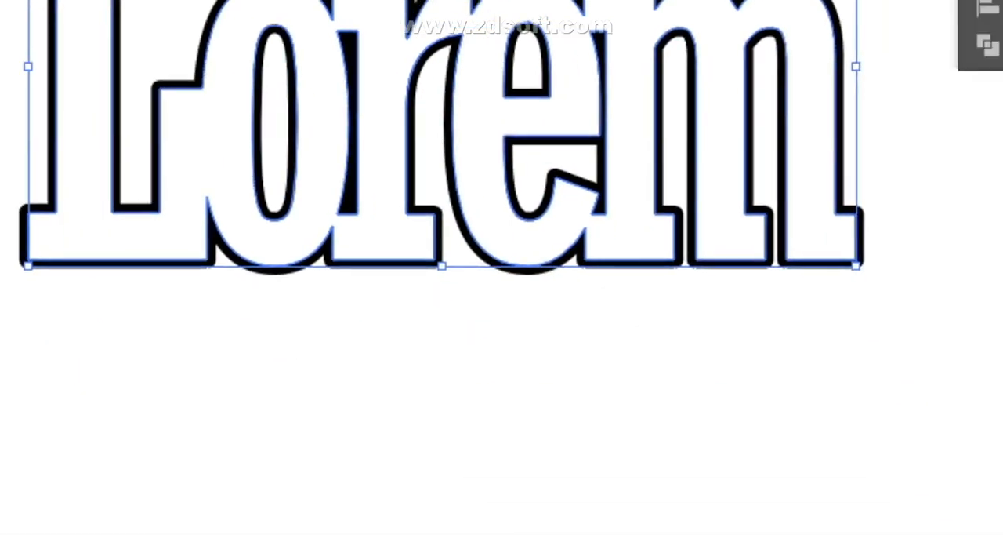
pyautogui.click(86, 94)
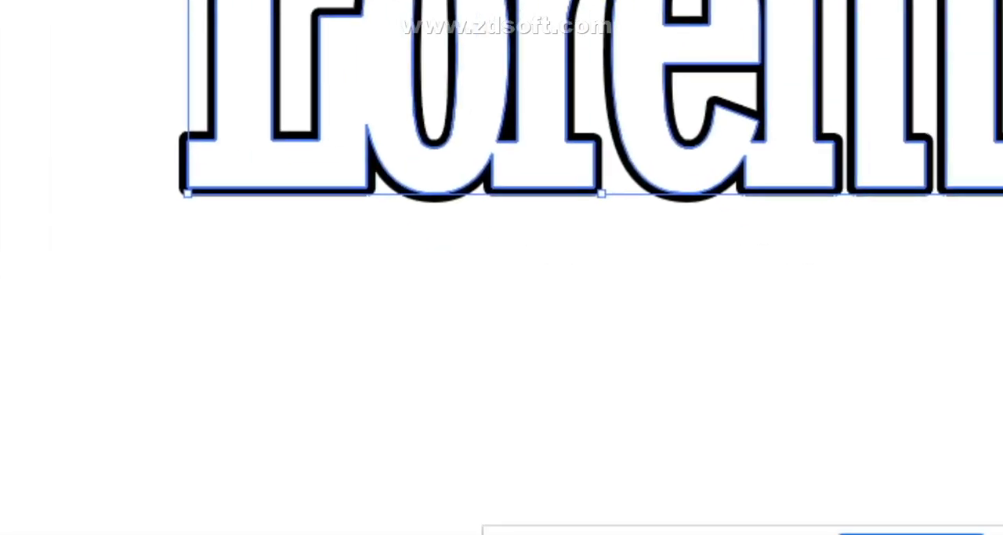
# - Try releasing the united lettering's compound path and deleting its inner paths
pyautogui.rightClick(490, 55)
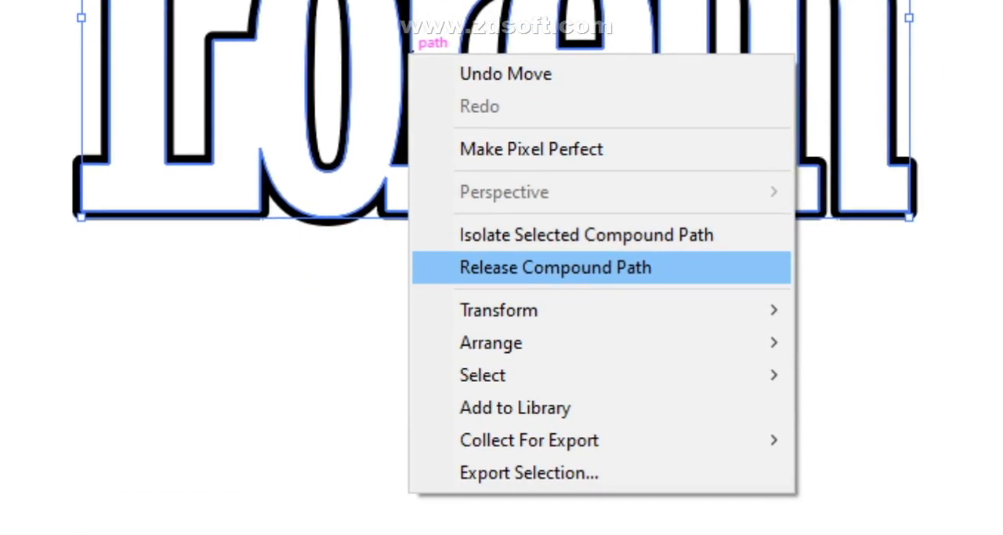
pyautogui.click(631, 267)
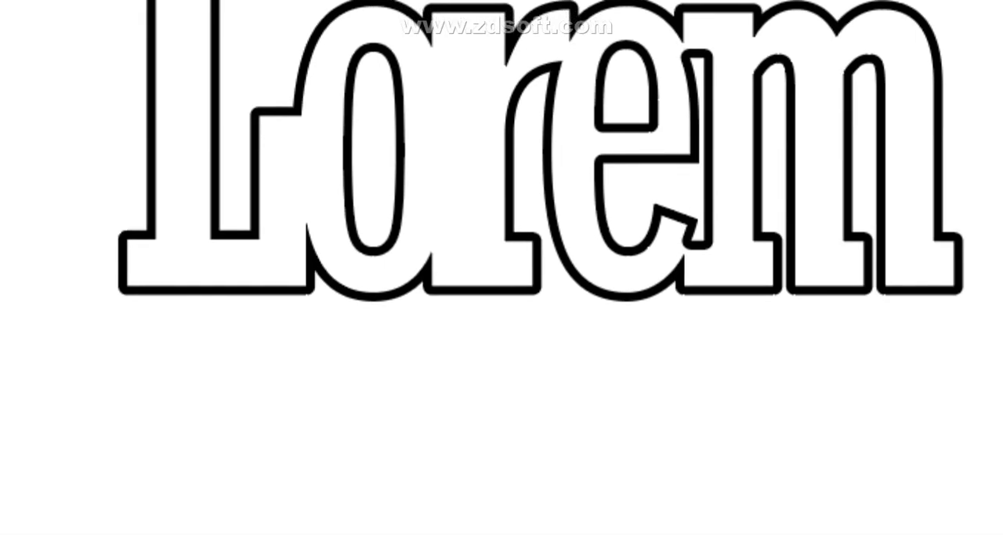
pyautogui.click(503, 261)
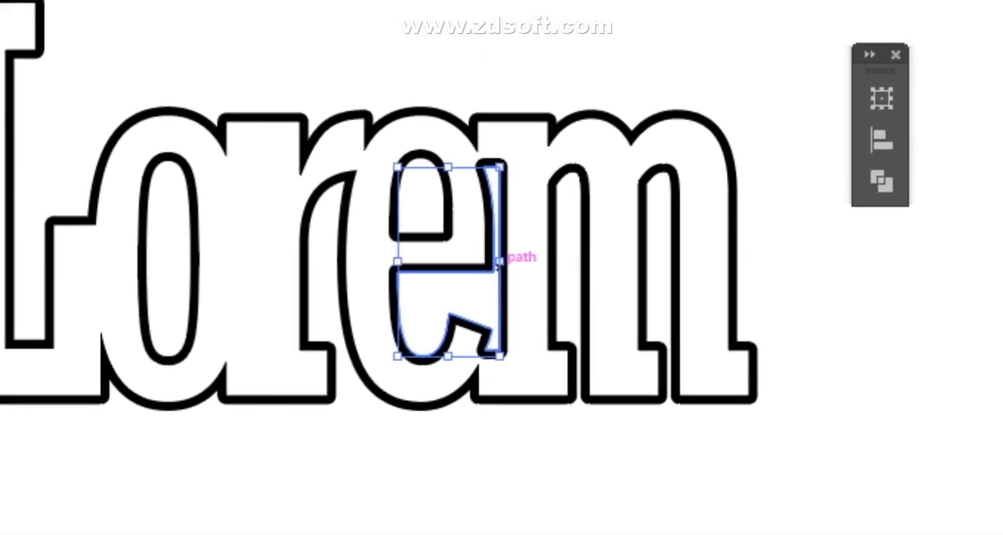
pyautogui.press('Delete')
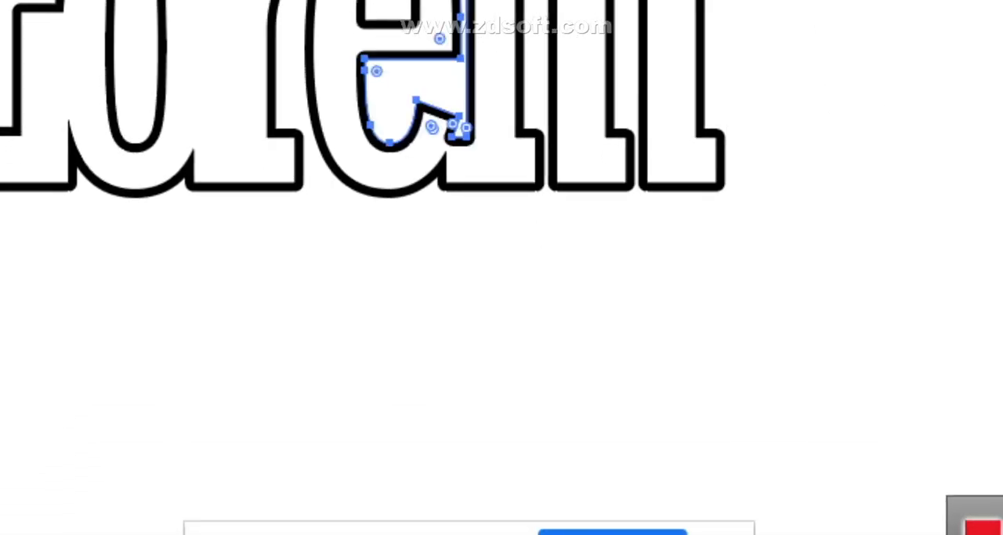
pyautogui.click(433, 320)
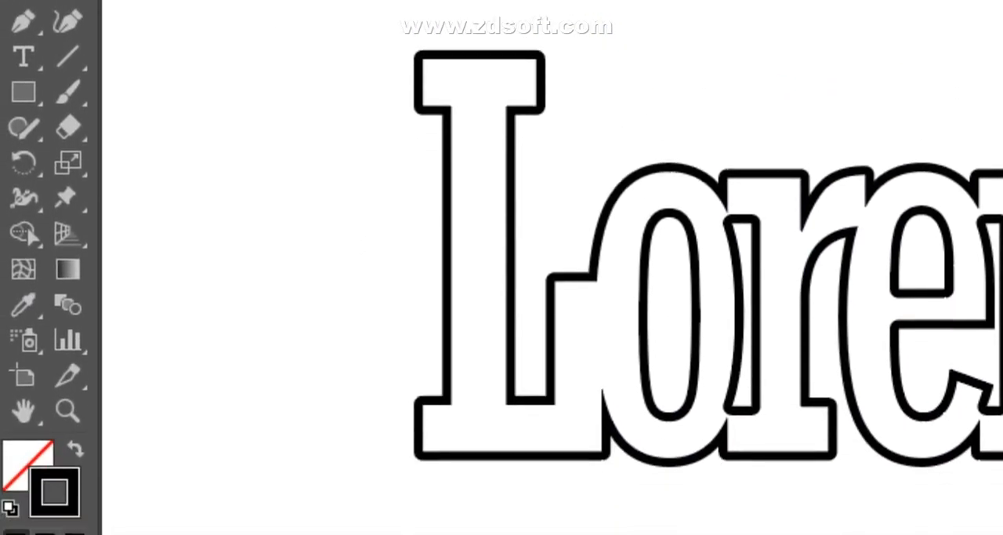
# - Select the whole united lettering, release its compound path into separate paths, and clear the selection
pyautogui.hotkey('ctrl', 'a')
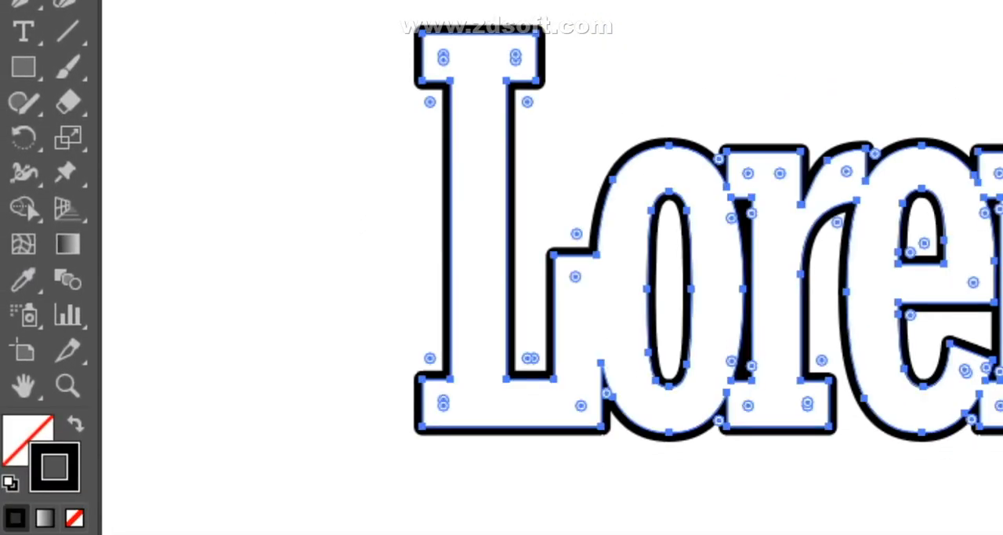
pyautogui.press('v')
pyautogui.click(502, 267)
pyautogui.moveTo(313, 121); pyautogui.dragTo(506, 301)
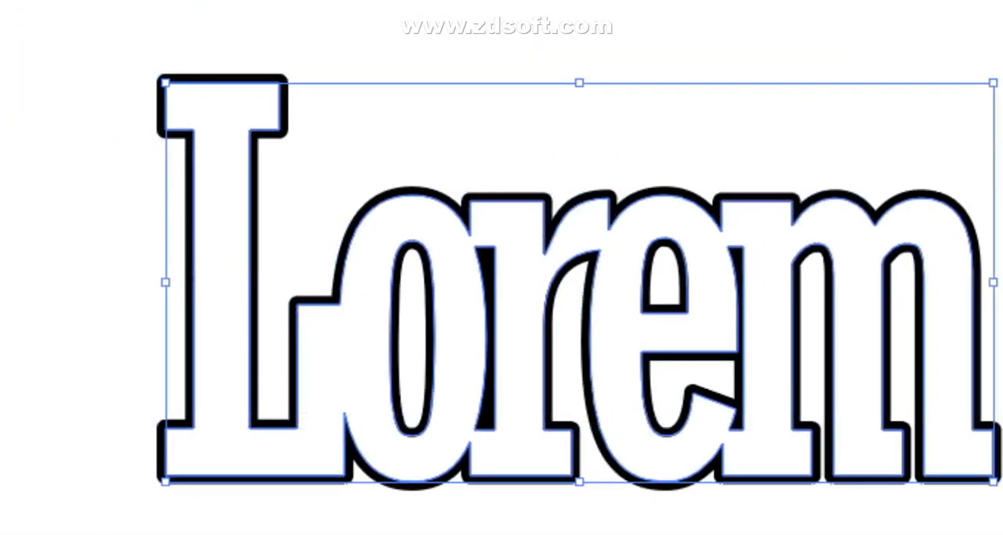
pyautogui.click(237, 3)
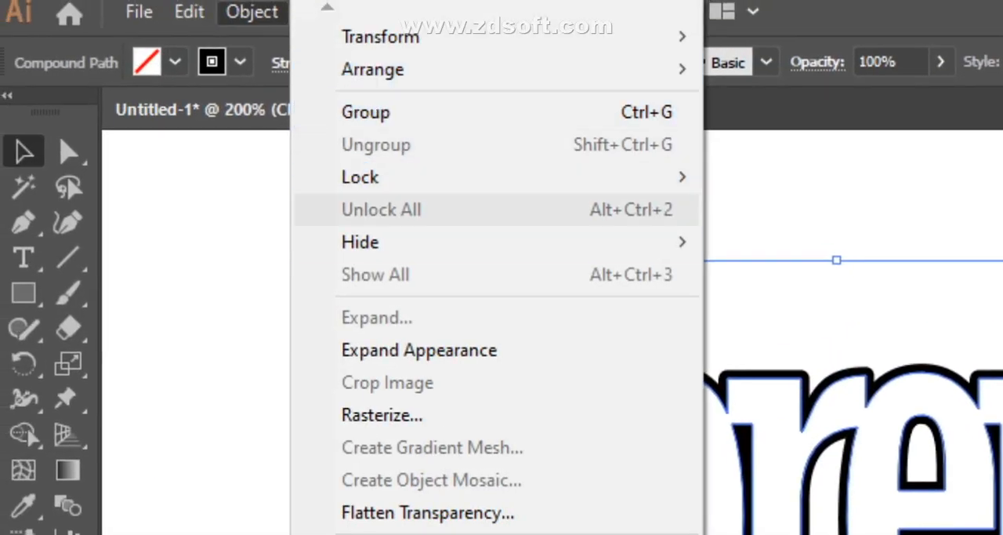
pyautogui.moveTo(399, 505)
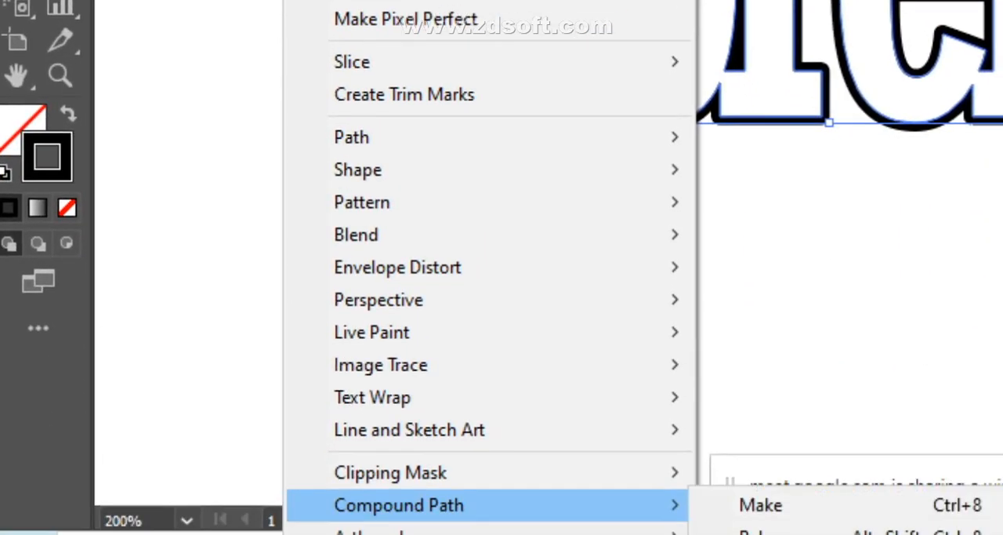
pyautogui.click(751, 533)
pyautogui.click(610, 306)
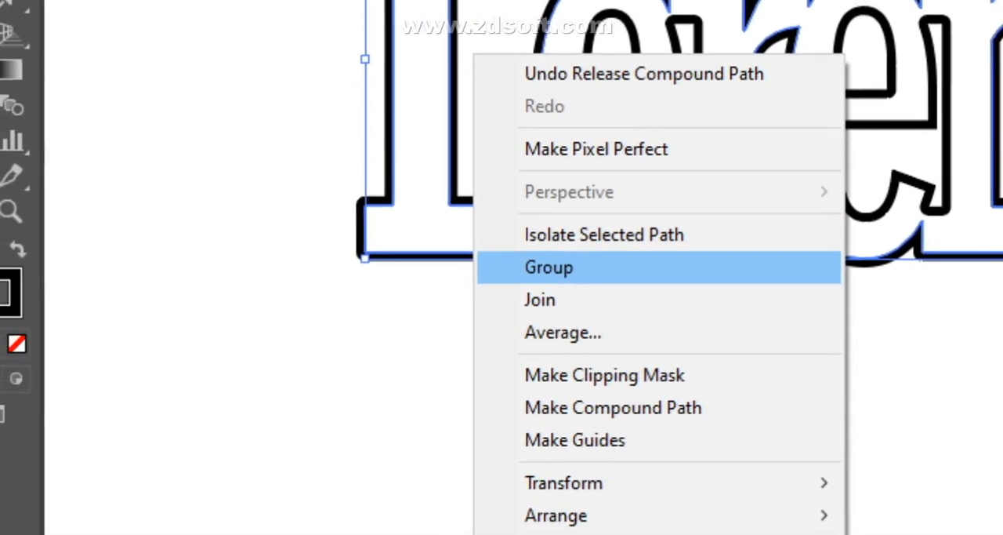
pyautogui.click(579, 338)
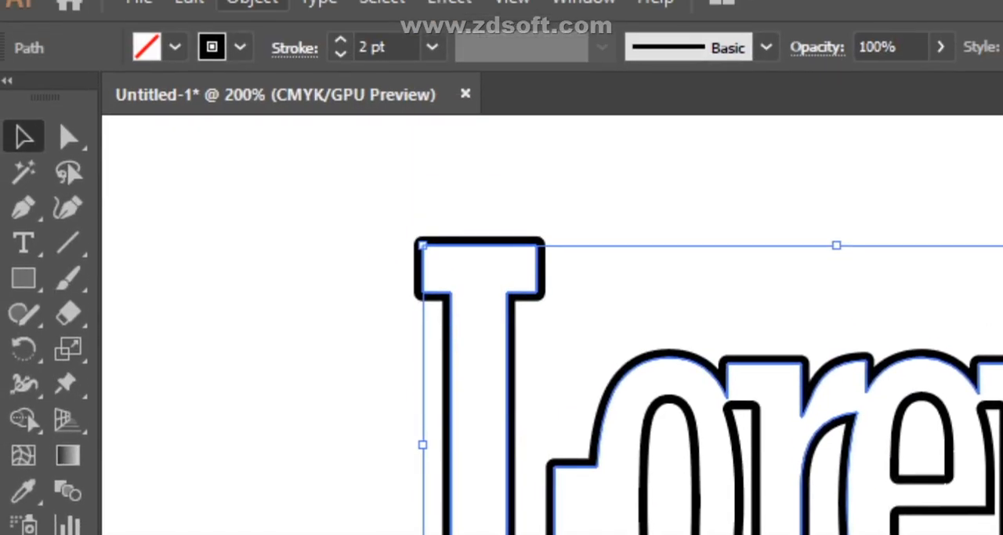
# - Select all the released Lorem paths and expand their appearance into filled outline shapes
pyautogui.click(252, 6)
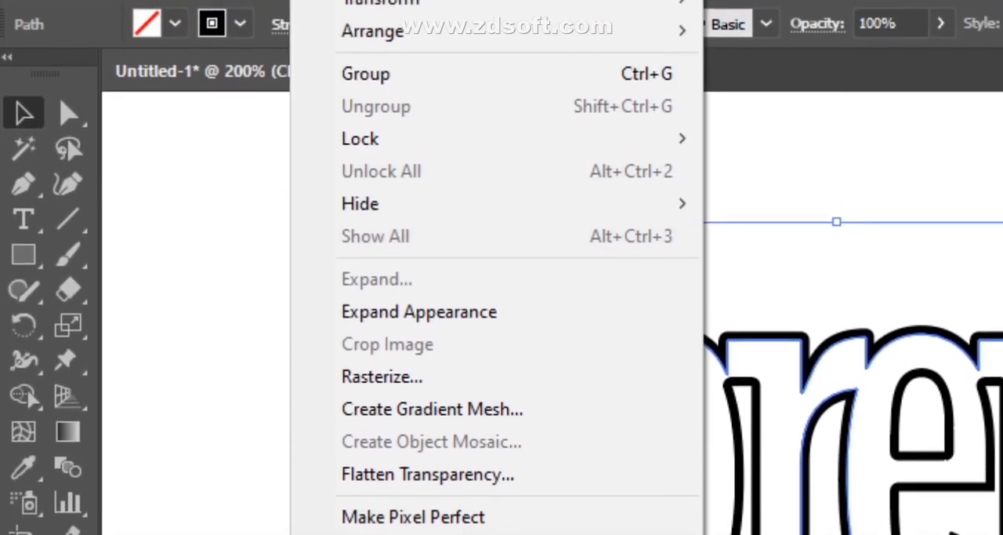
pyautogui.click(418, 220)
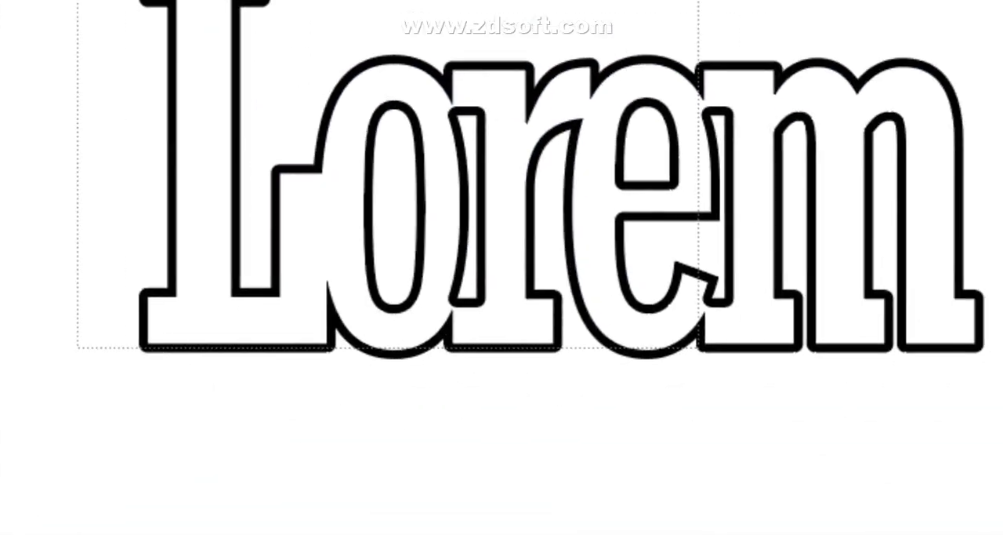
pyautogui.moveTo(698, 347); pyautogui.dragTo(700, 349)
pyautogui.click(242, 7)
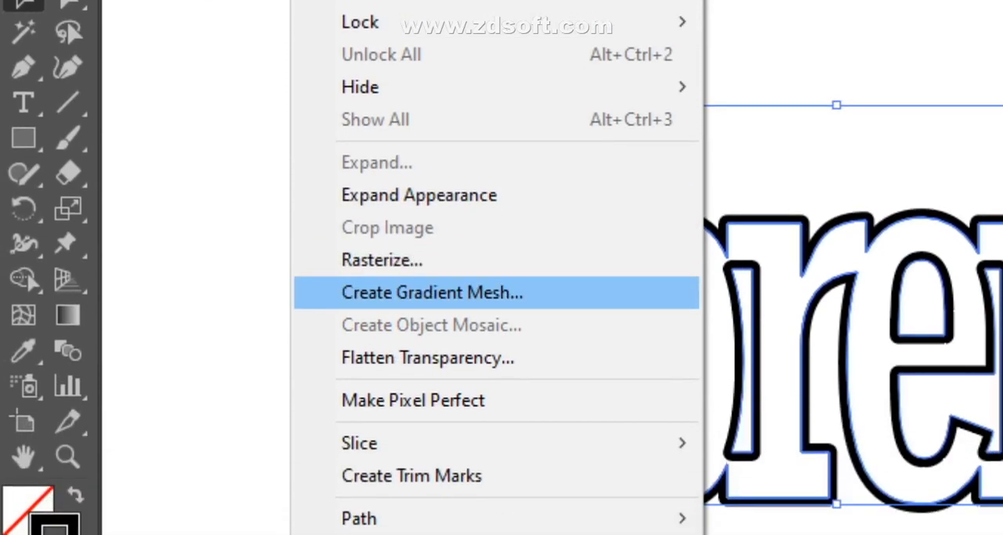
pyautogui.click(419, 194)
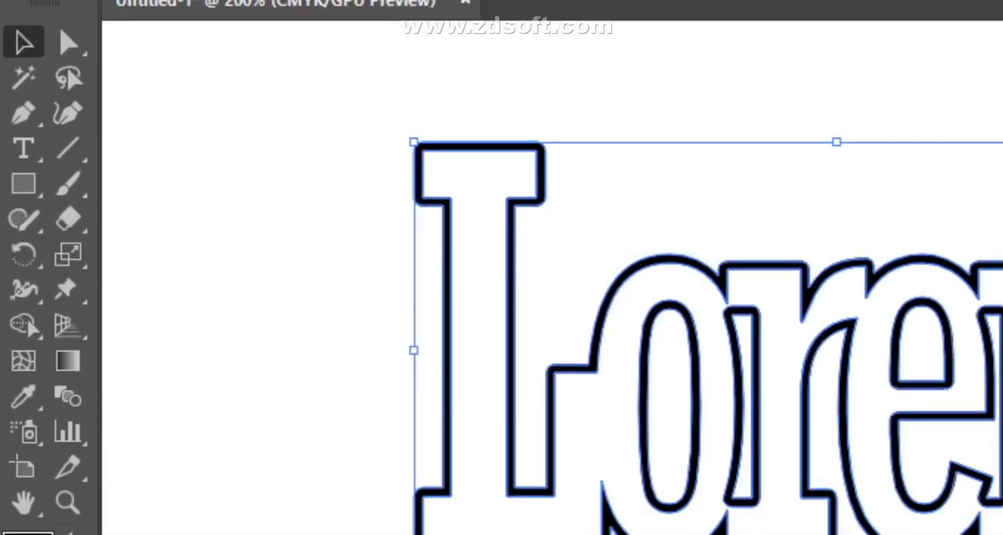
# - Select all the expanded lettering outlines and release their compound paths
pyautogui.moveTo(401, 262); pyautogui.dragTo(716, 331)
pyautogui.click(243, 6)
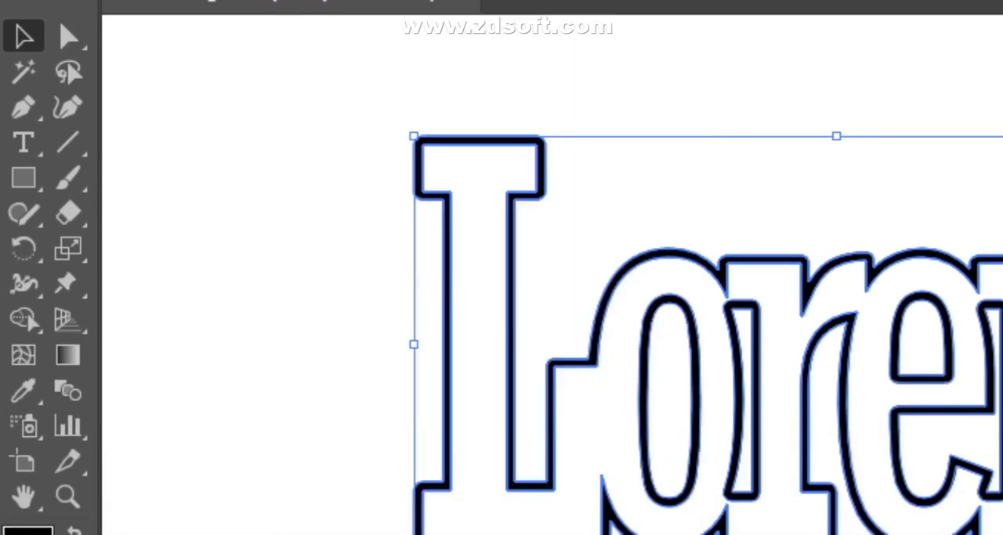
pyautogui.moveTo(337, 186); pyautogui.dragTo(970, 434)
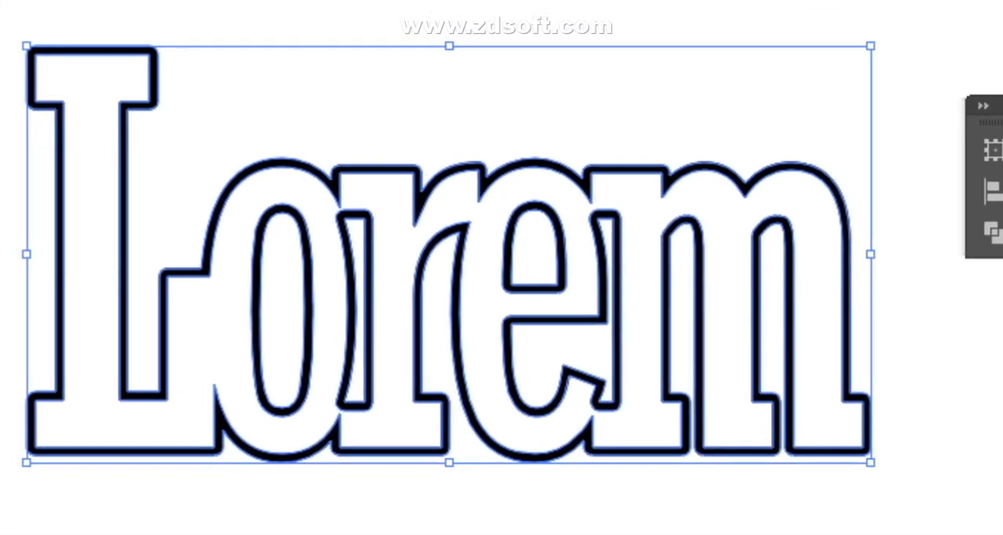
pyautogui.rightClick(865, 324)
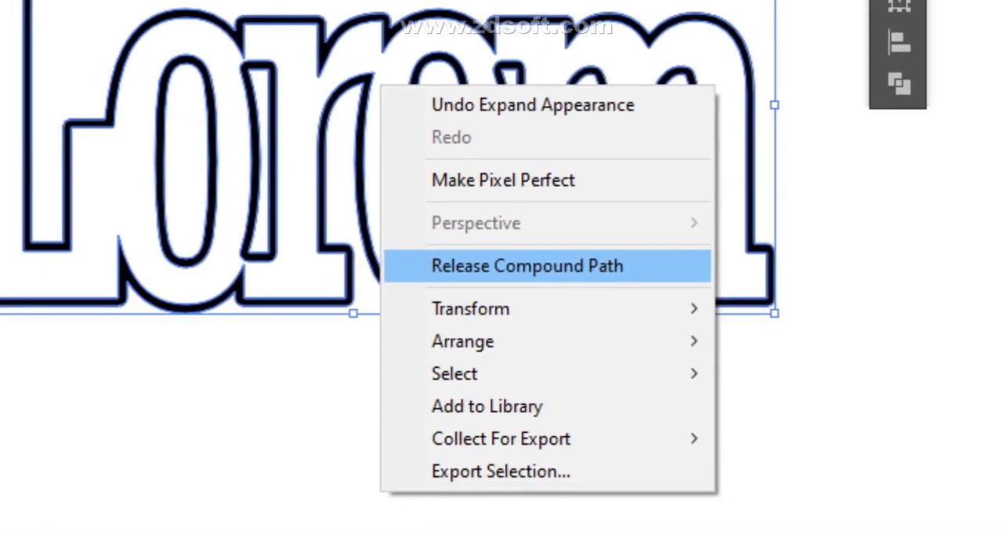
pyautogui.click(650, 449)
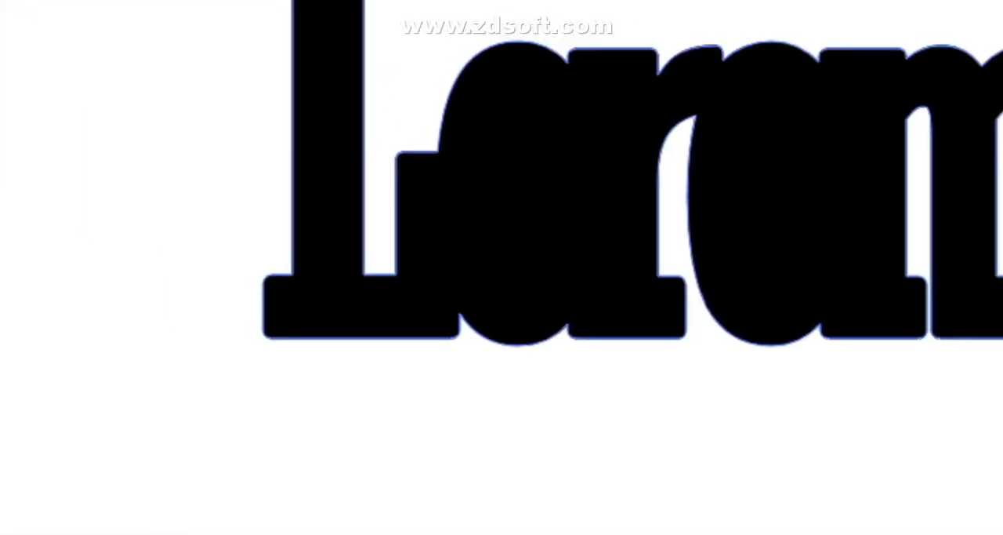
# - Reselect all the black lettering shapes and try to expand them
pyautogui.rightClick(517, 155)
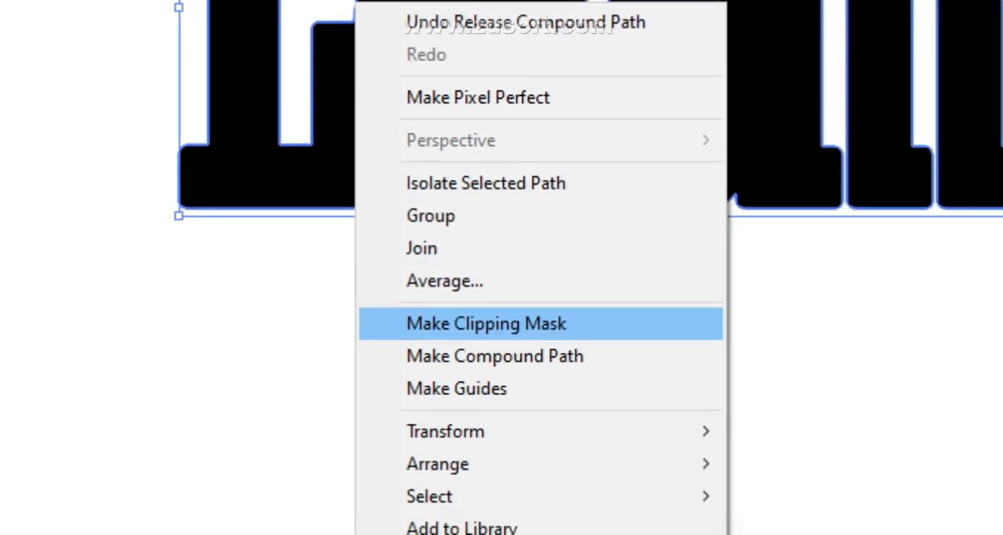
pyautogui.click(251, 361)
pyautogui.moveTo(297, 149); pyautogui.dragTo(642, 352)
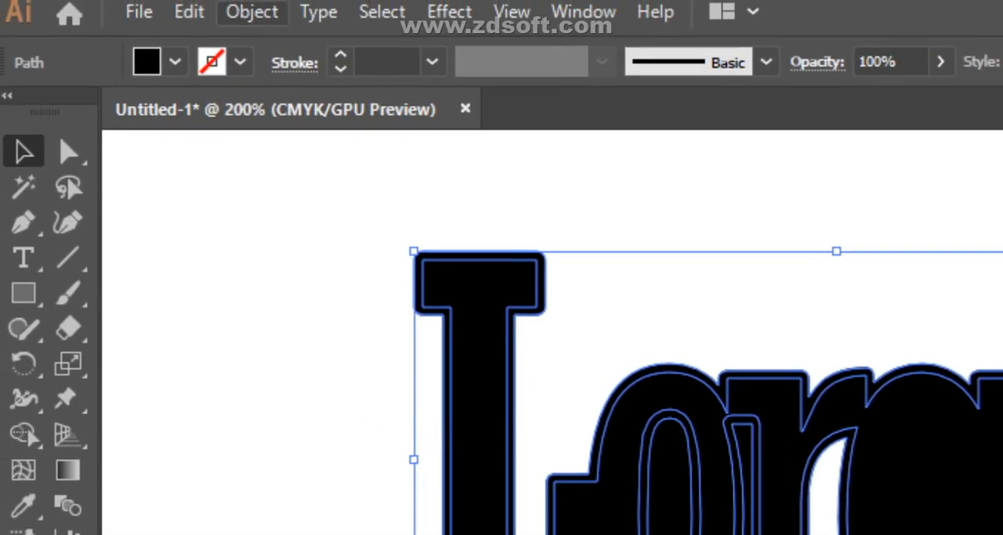
pyautogui.click(251, 12)
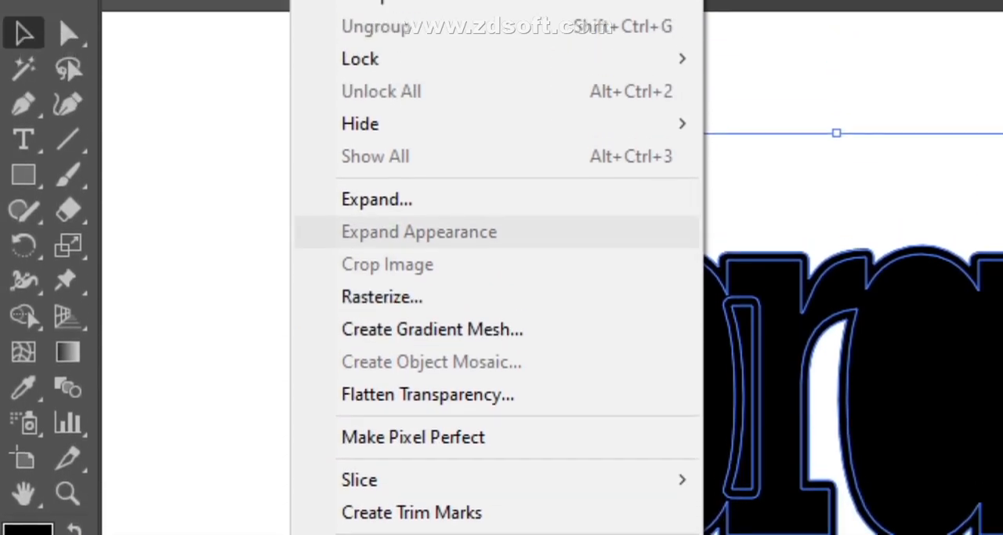
pyautogui.click(376, 199)
pyautogui.click(252, 12)
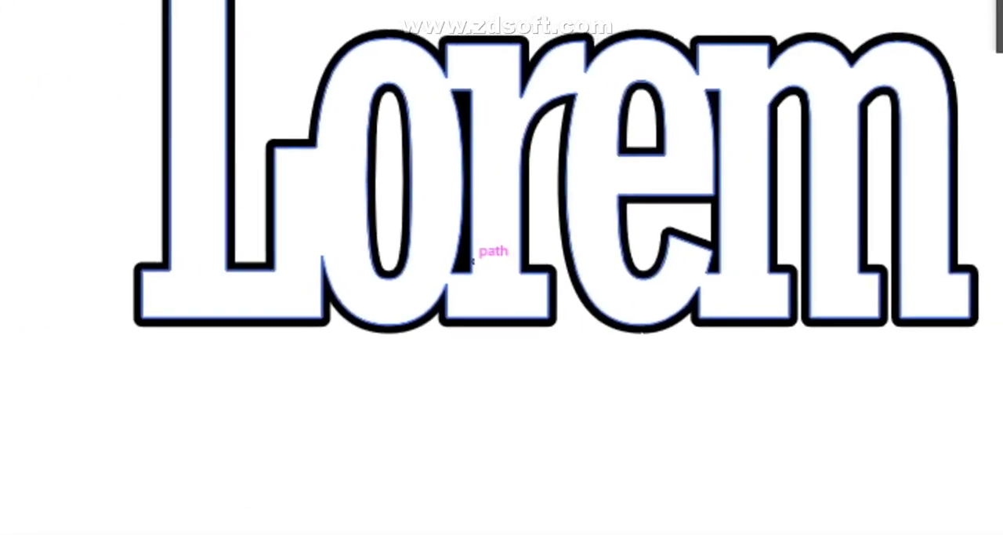
# - Reselect the whole united Lorem lettering and release its compound path into separate paths
pyautogui.click(473, 261)
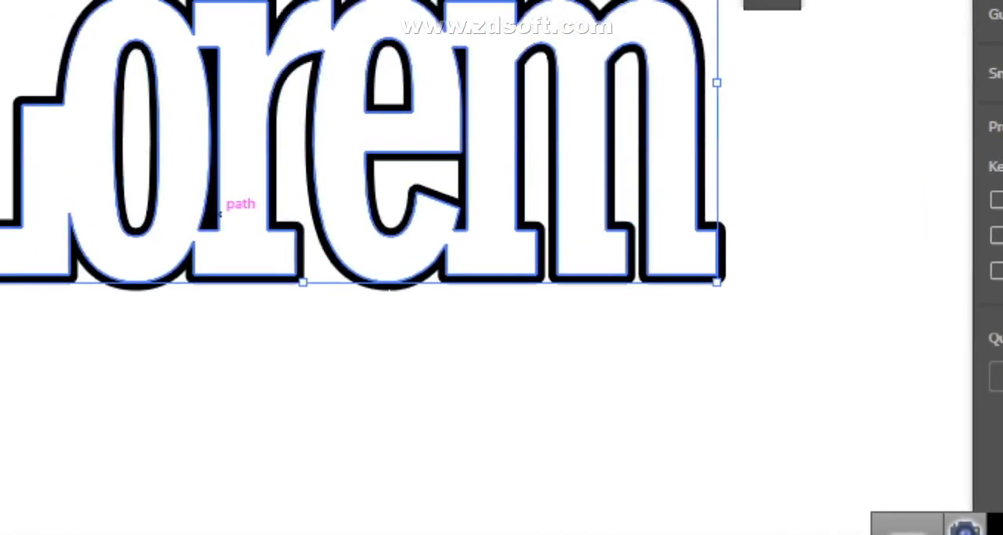
pyautogui.moveTo(619, 227); pyautogui.dragTo(557, 204)
pyautogui.moveTo(519, 250); pyautogui.dragTo(415, 144)
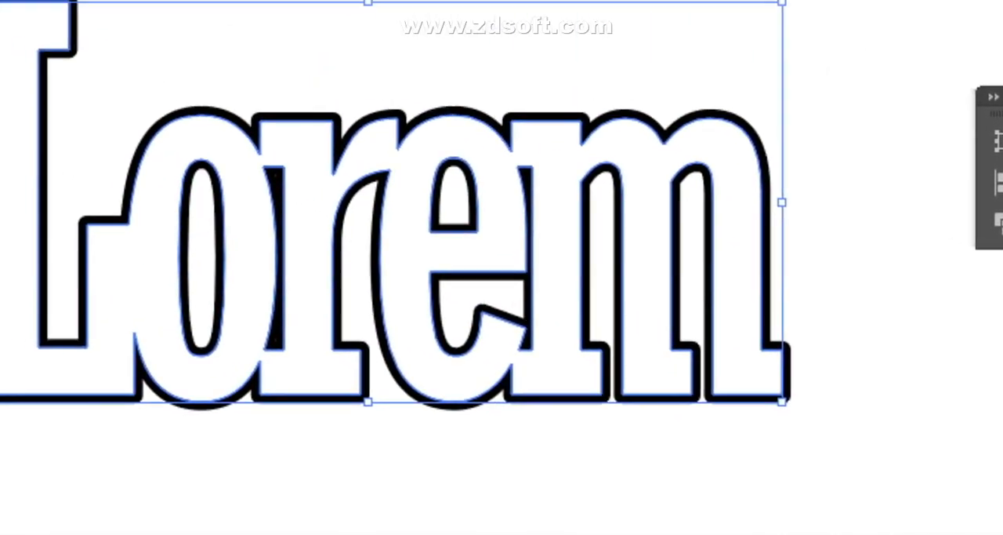
pyautogui.rightClick(467, 253)
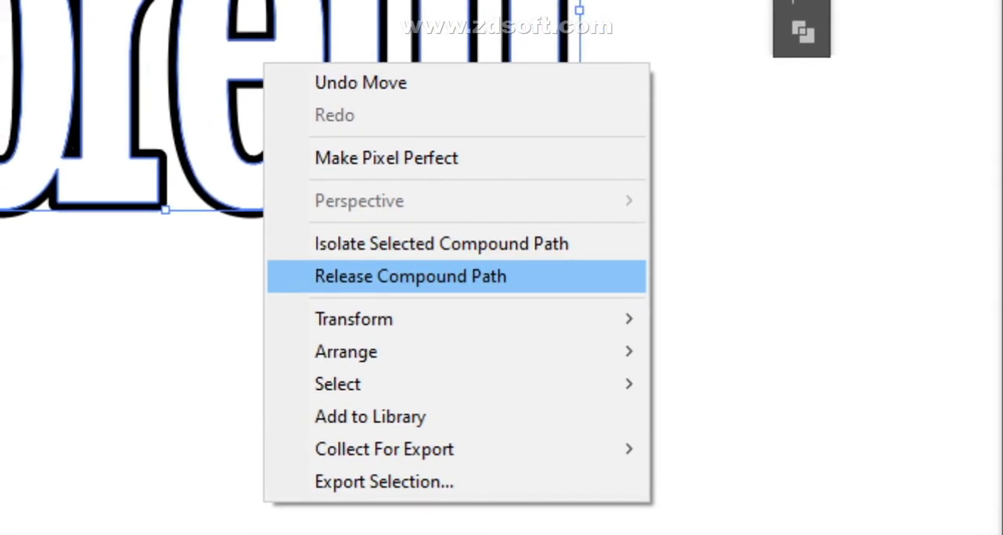
pyautogui.click(408, 278)
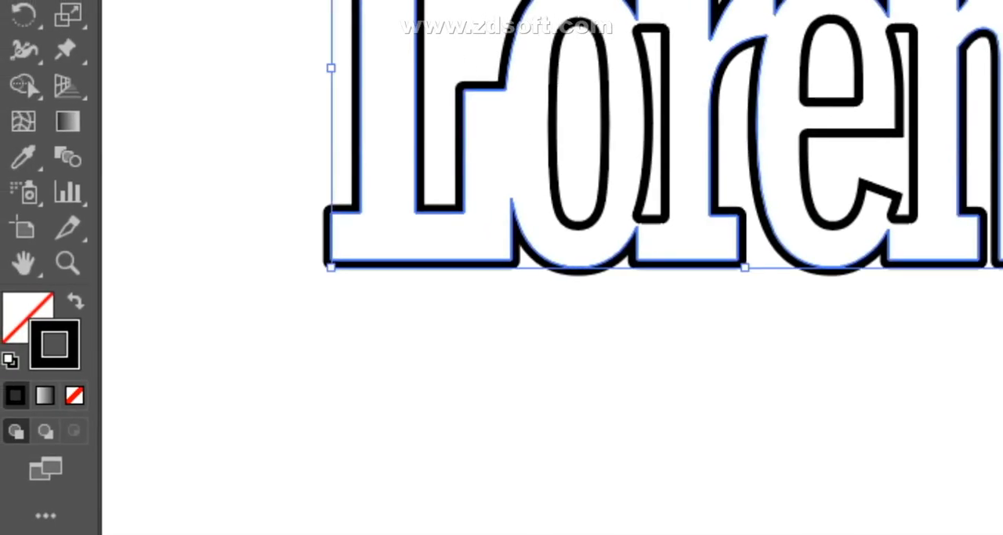
# - Select the lettering's outer contour together with the o's inner paths and expand their appearance into filled outline shapes
pyautogui.rightClick(508, 198)
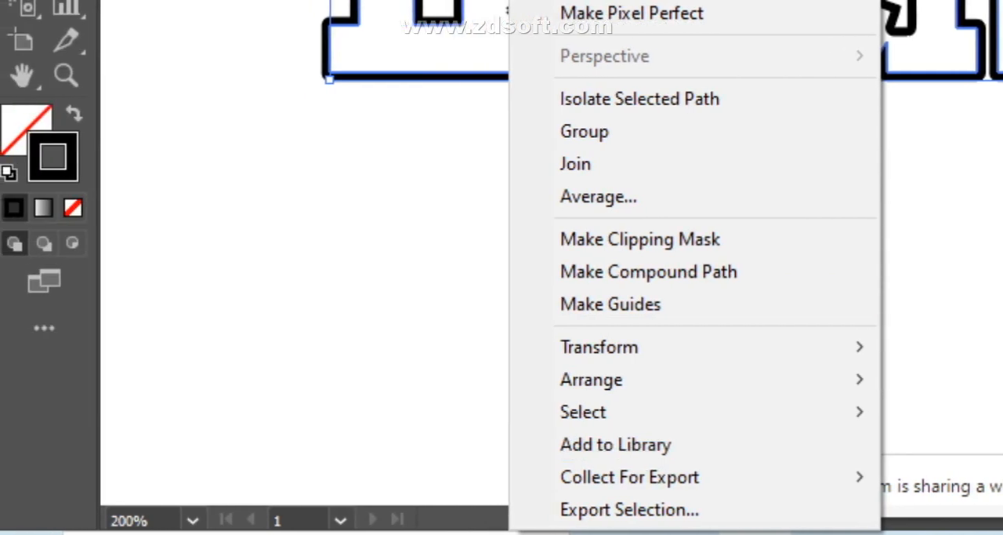
pyautogui.click(301, 337)
pyautogui.moveTo(239, 97); pyautogui.dragTo(567, 317)
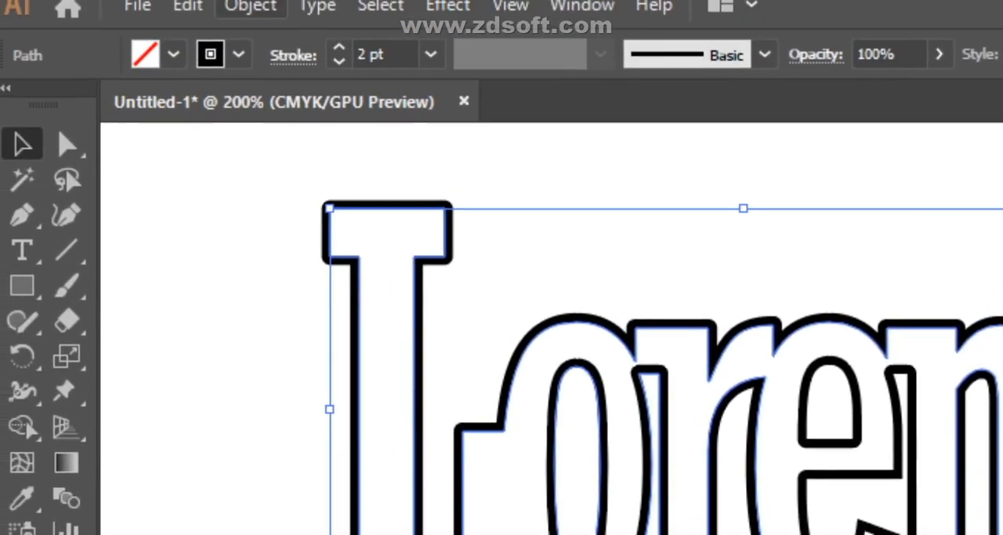
pyautogui.click(253, 12)
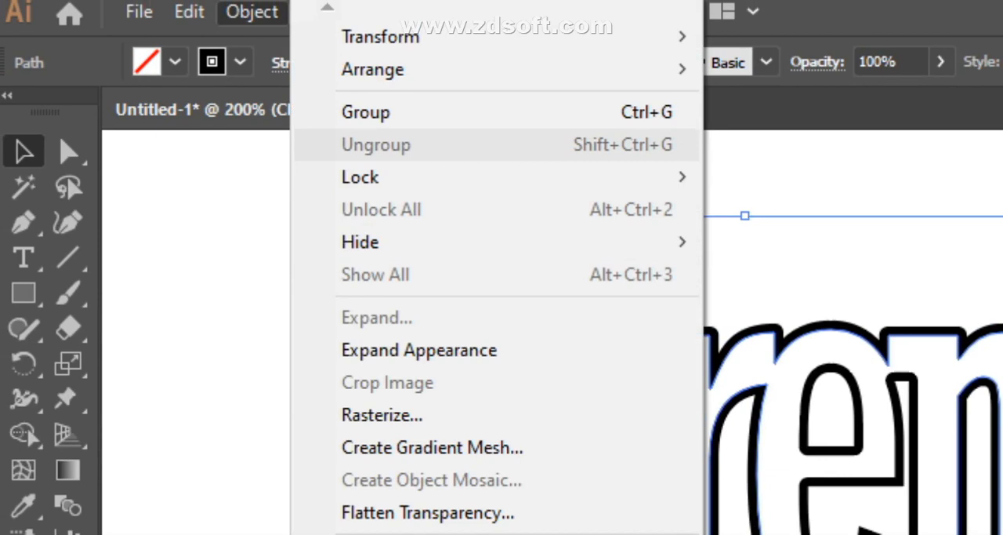
pyautogui.moveTo(406, 505)
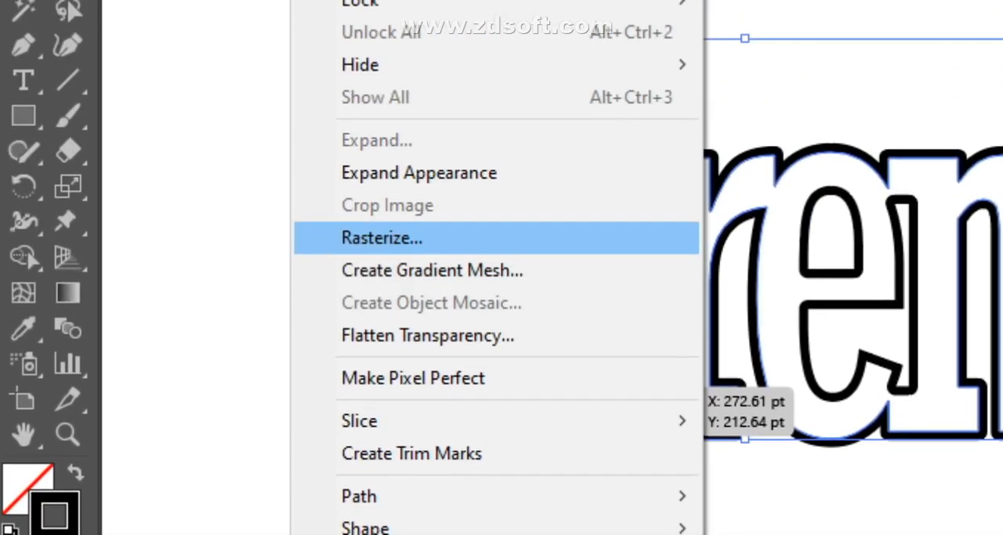
pyautogui.click(420, 173)
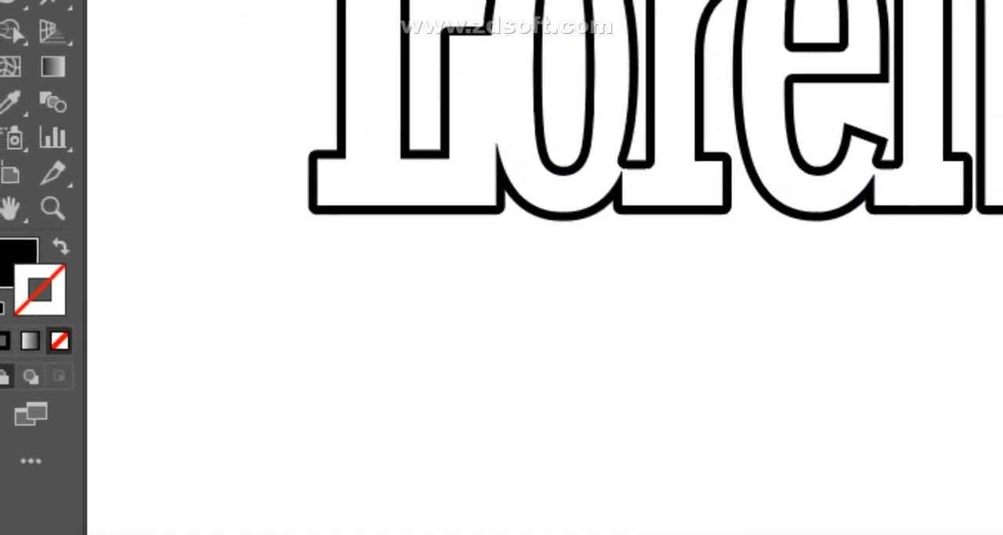
# - Select only the outer lettering outline and try to expand it further
pyautogui.click(502, 211)
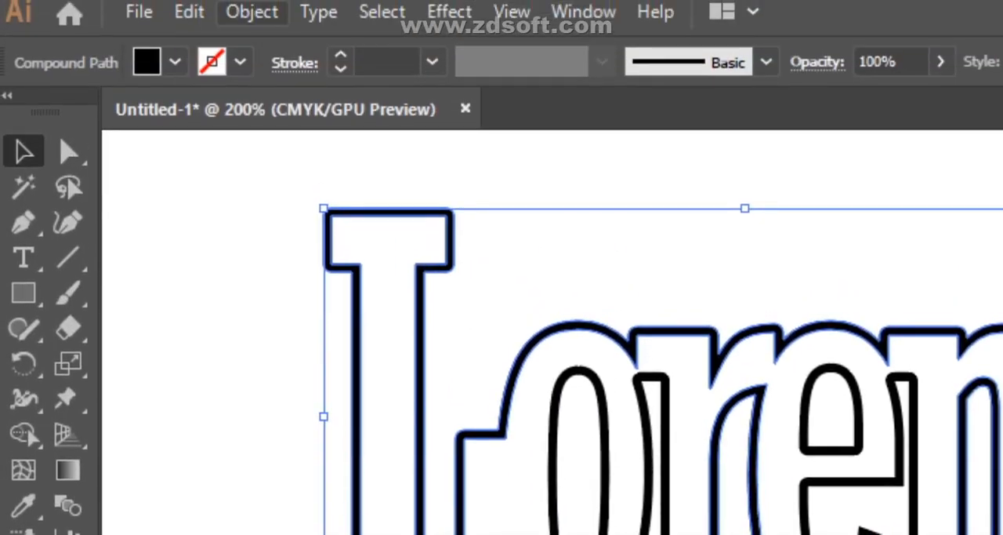
pyautogui.click(251, 12)
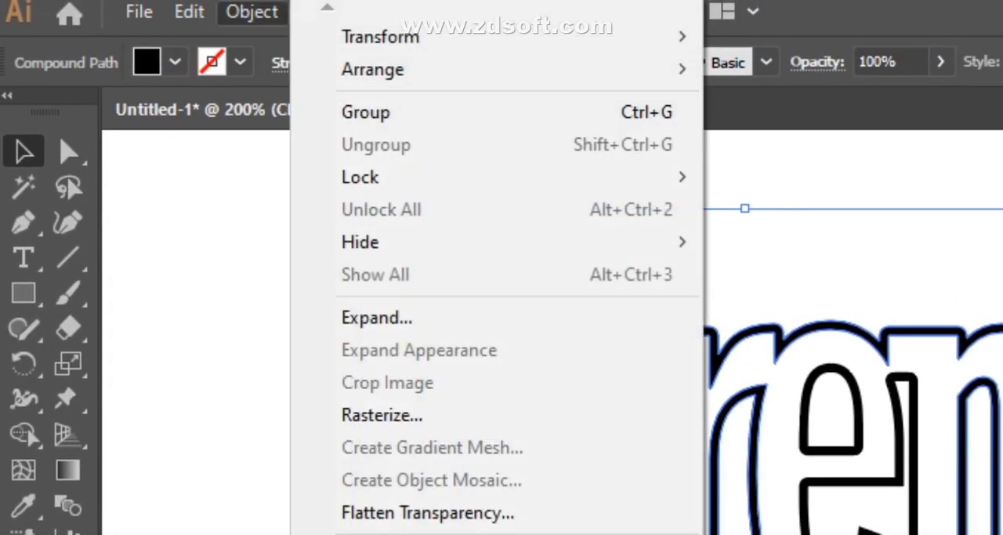
pyautogui.click(377, 318)
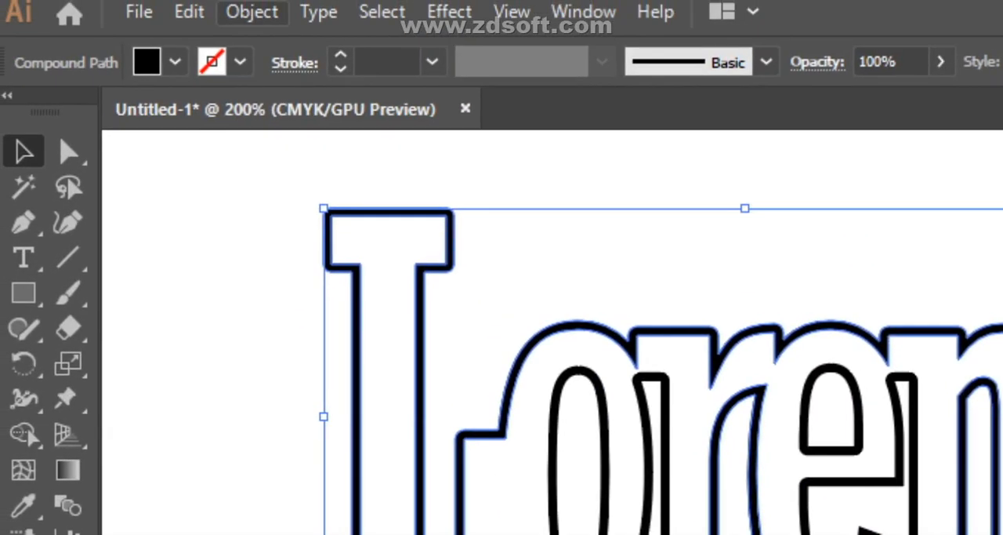
pyautogui.click(252, 11)
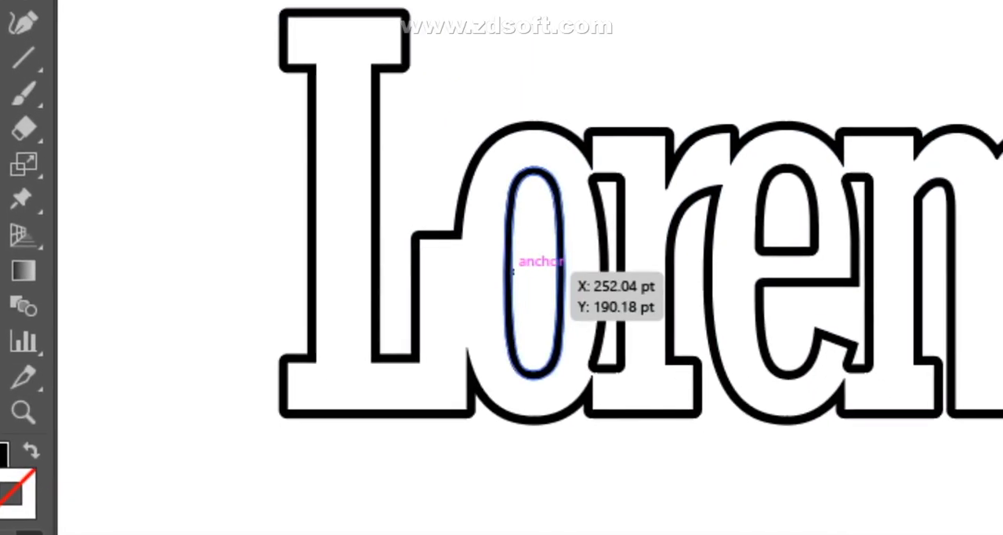
pyautogui.click(502, 261)
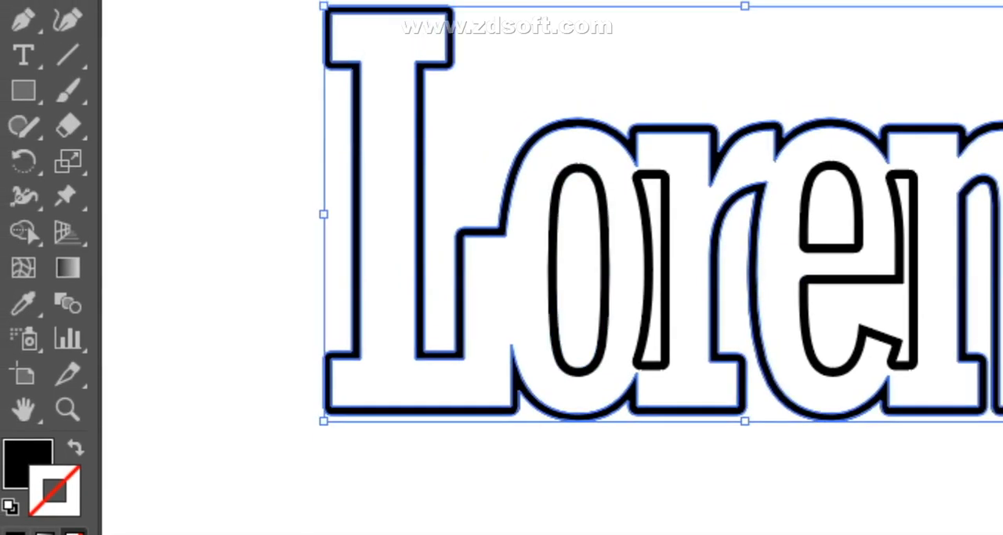
# - Select all the lettering, including the remaining stroked inner paths, expand its appearance, and clear the selection
pyautogui.click(424, 441)
pyautogui.moveTo(267, 141); pyautogui.dragTo(665, 277)
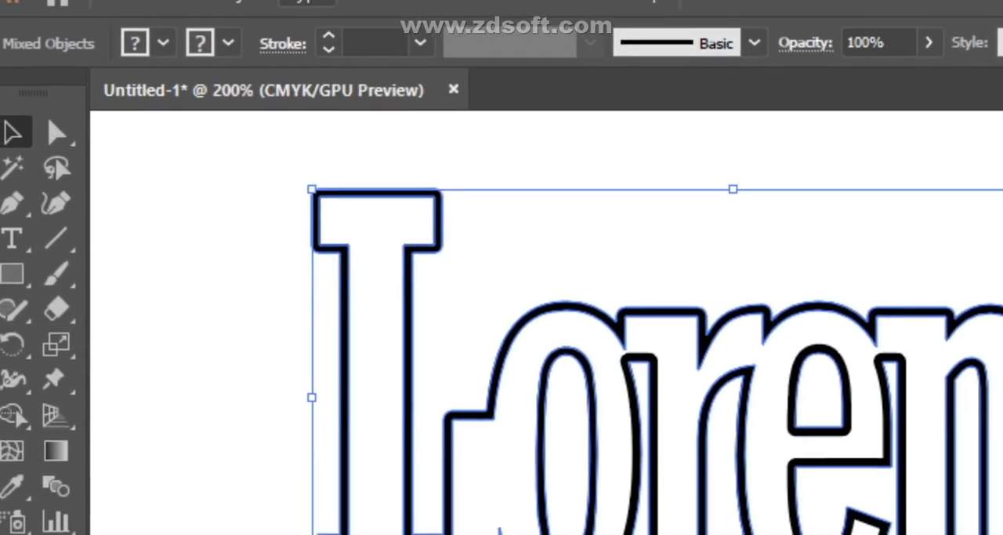
pyautogui.click(252, 12)
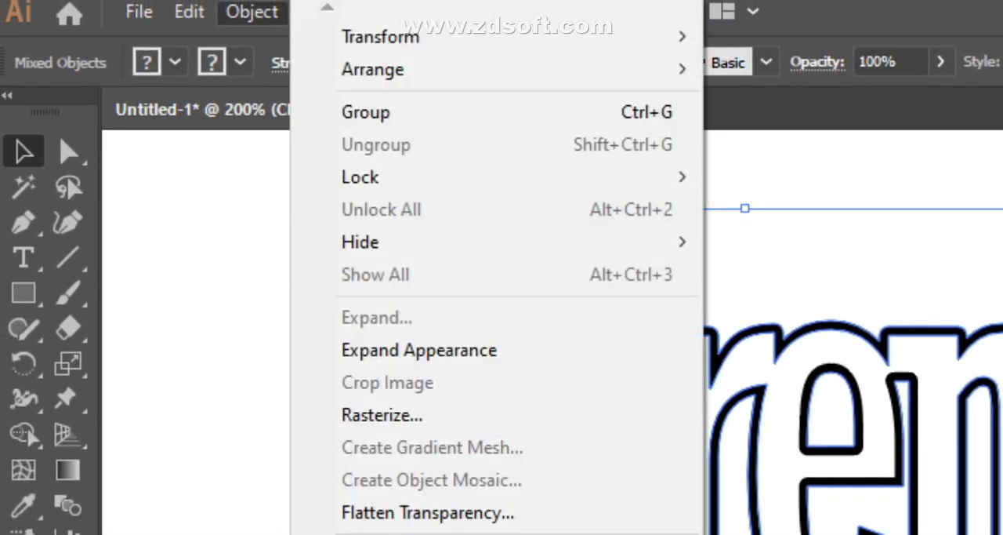
pyautogui.click(419, 349)
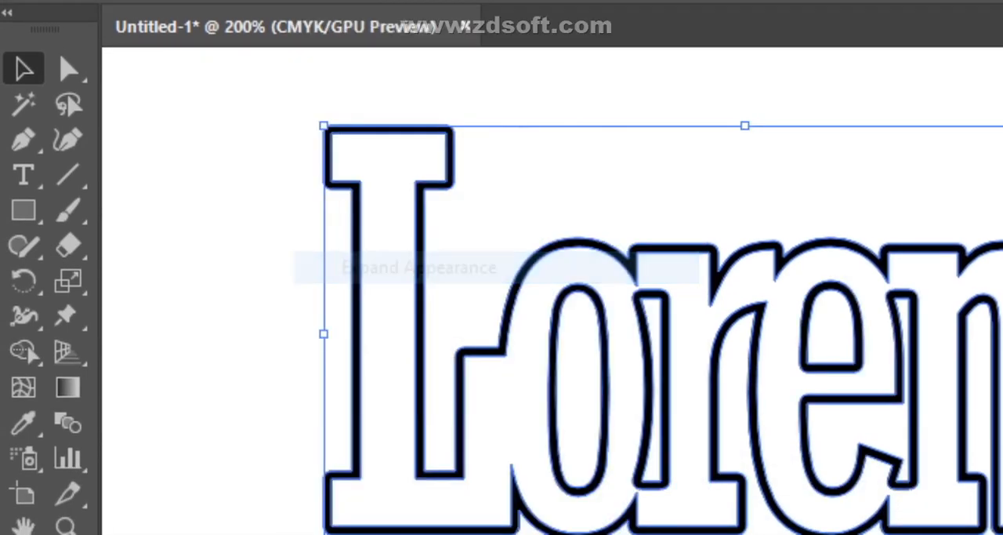
pyautogui.moveTo(286, 251); pyautogui.dragTo(969, 480)
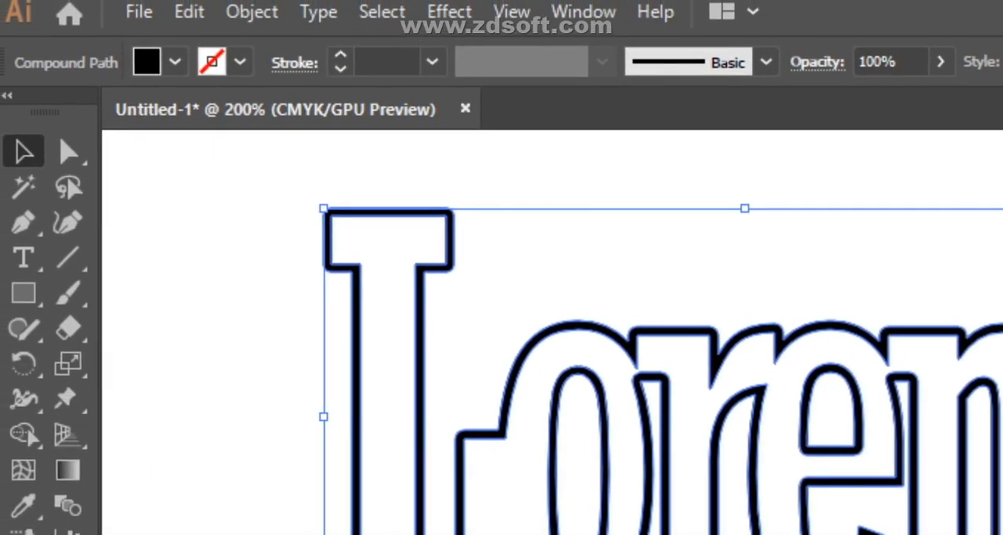
pyautogui.click(252, 12)
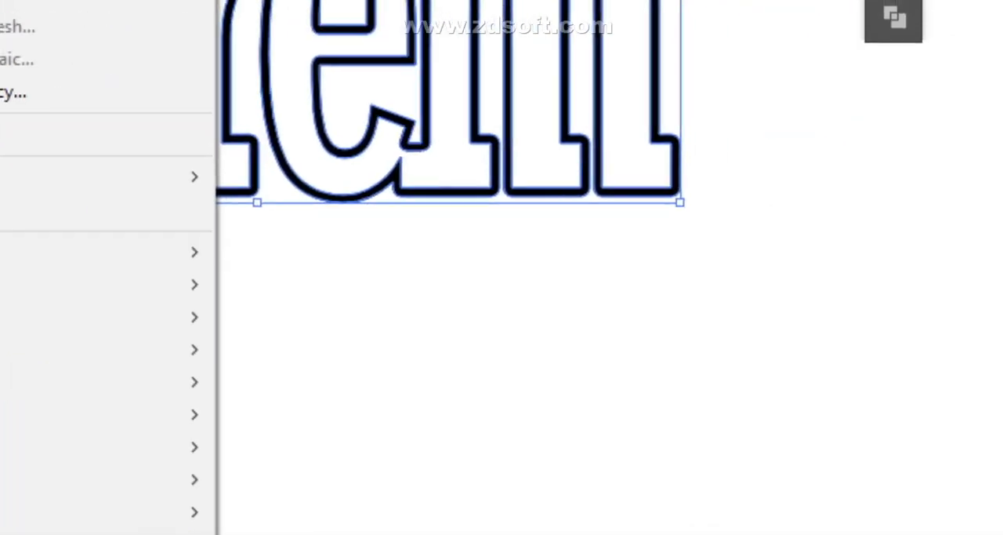
pyautogui.click(604, 321)
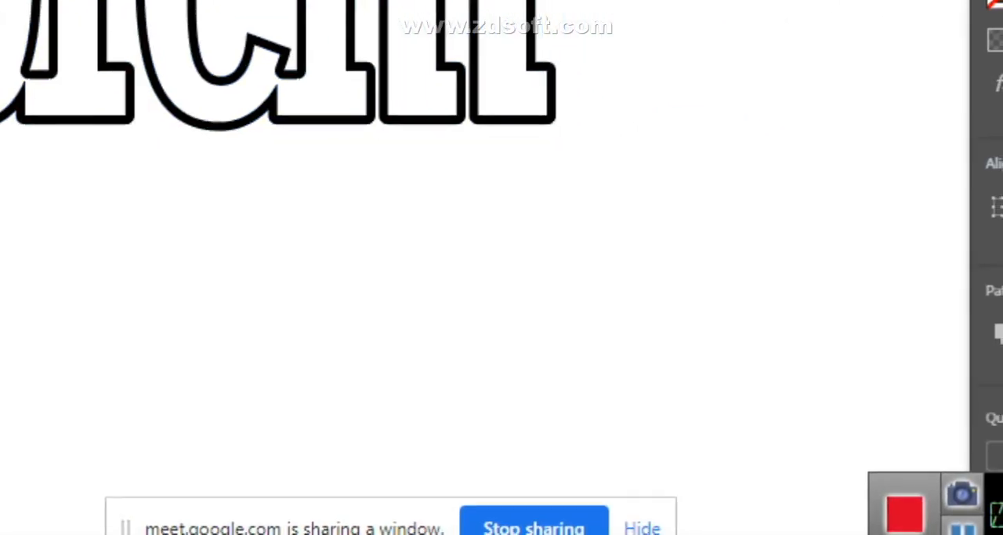
# - Divide all the expanded lettering outlines with the Pathfinder's Divide operation and ungroup the resulting shapes
pyautogui.moveTo(263, 149); pyautogui.dragTo(756, 334)
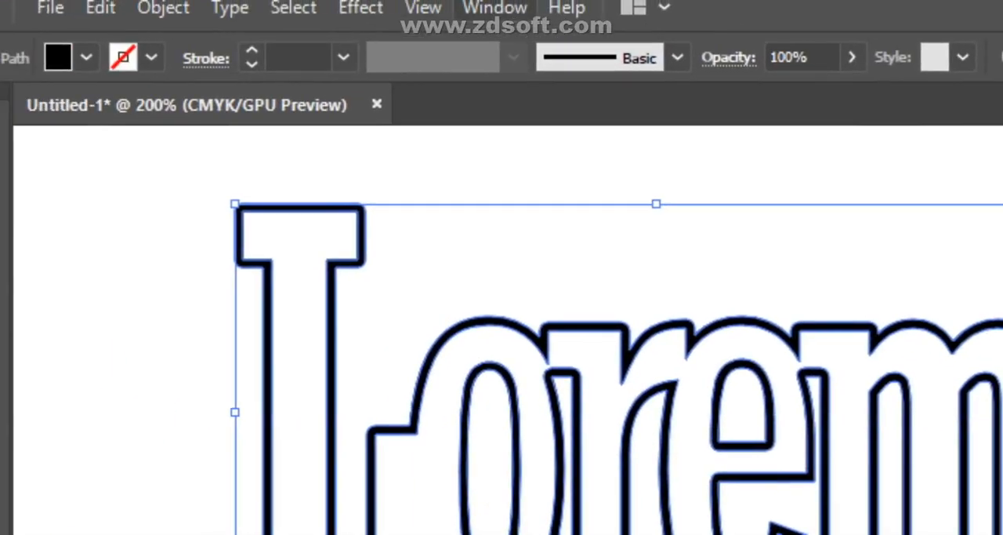
pyautogui.click(510, 11)
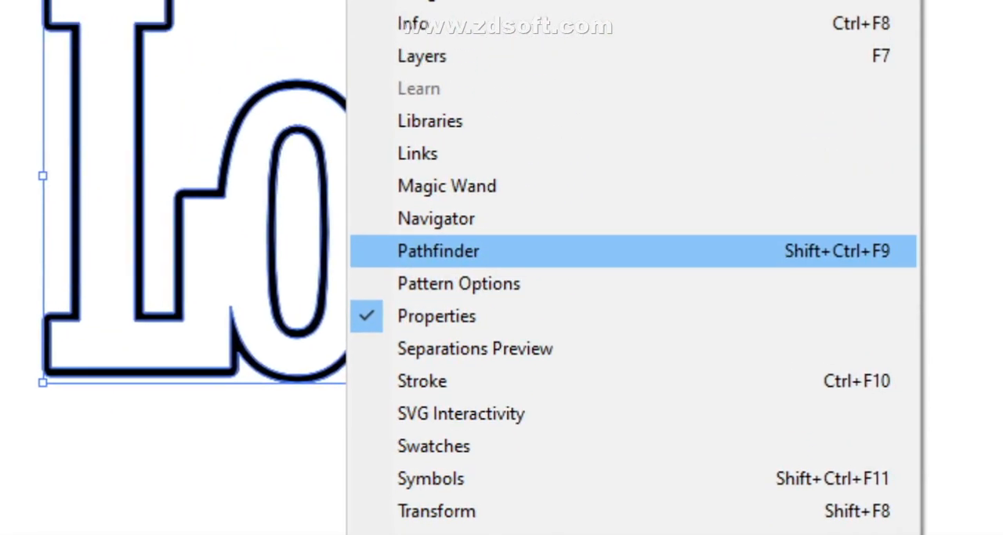
pyautogui.click(457, 145)
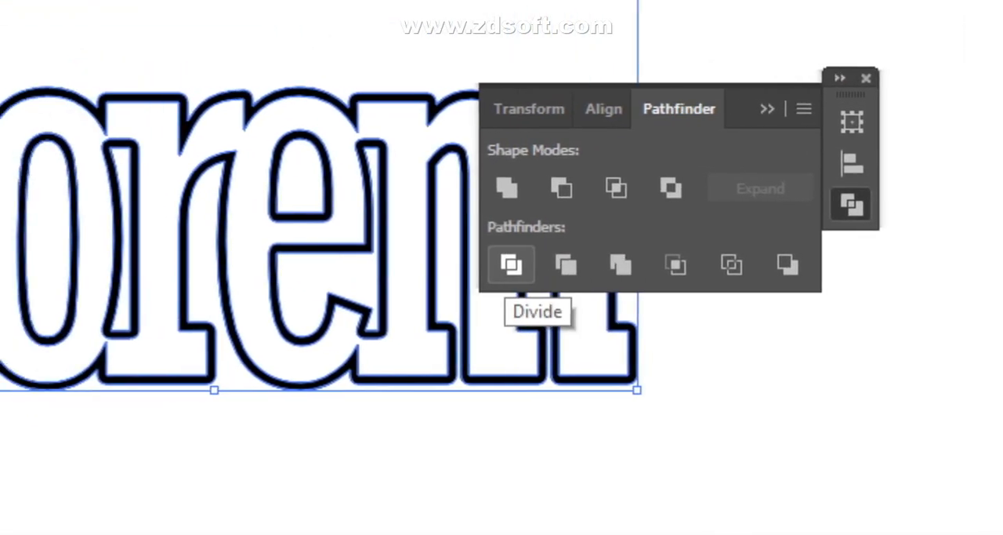
pyautogui.click(511, 265)
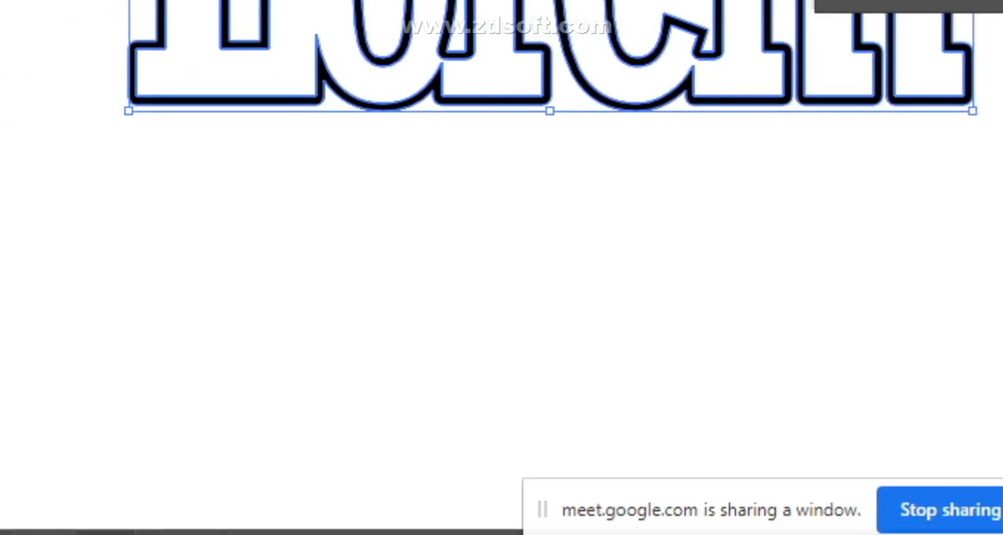
pyautogui.click(506, 267)
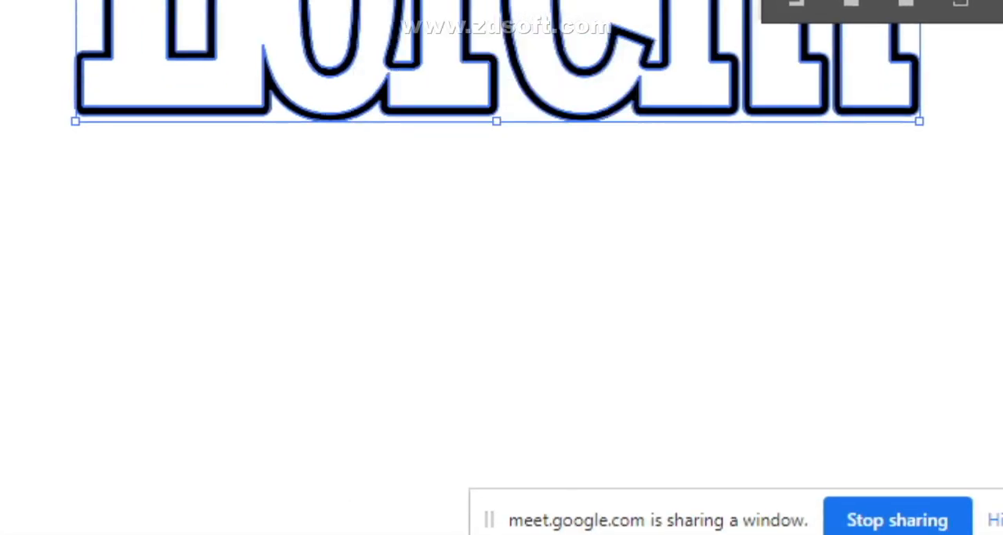
pyautogui.click(512, 282)
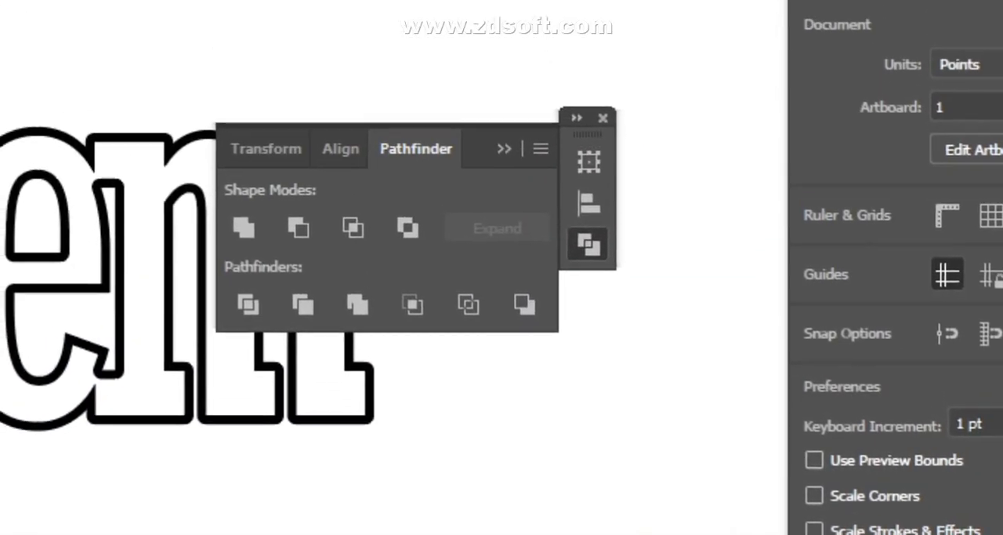
# - Check the divided lettering by selecting its outer outline and the inner shape of the e individually
pyautogui.click(504, 148)
pyautogui.click(490, 266)
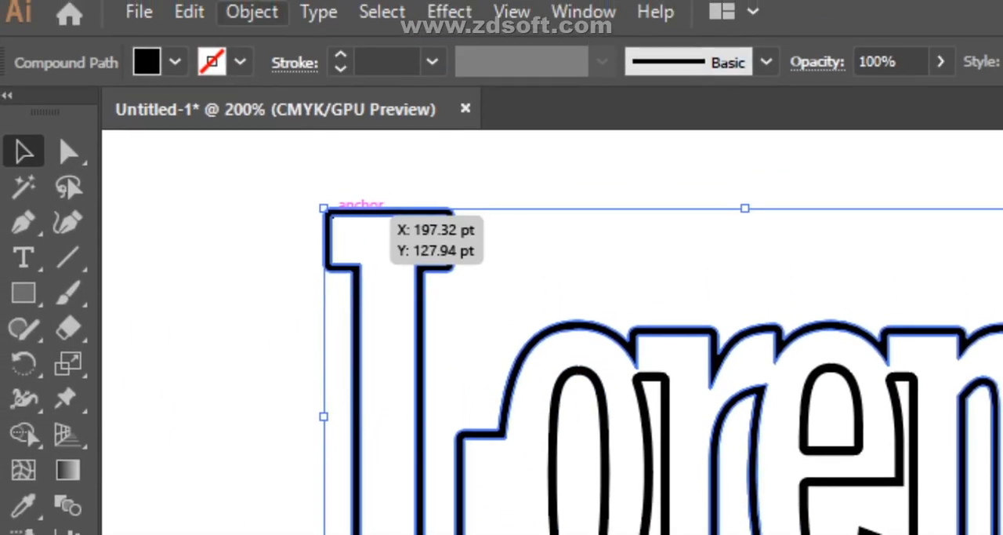
pyautogui.click(252, 12)
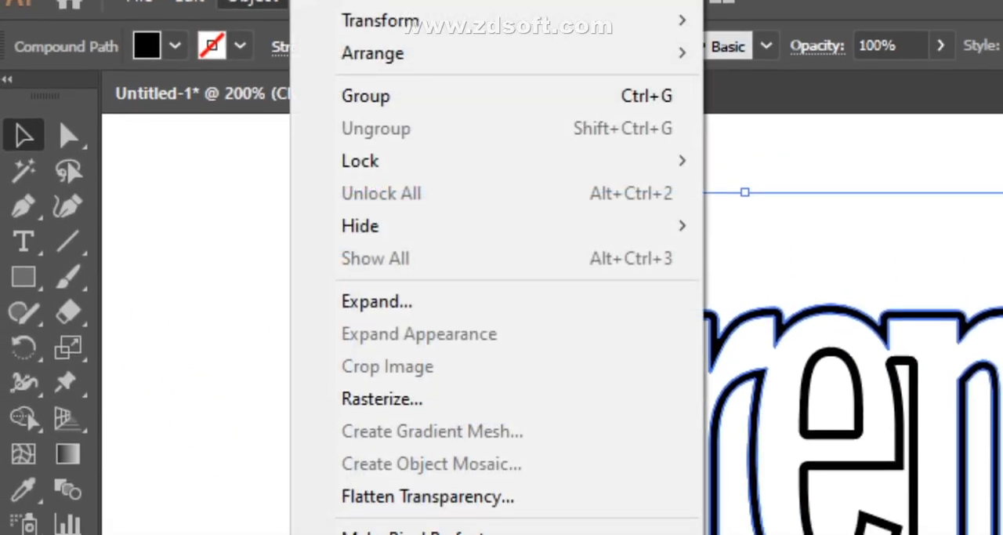
pyautogui.click(200, 320)
pyautogui.click(850, 477)
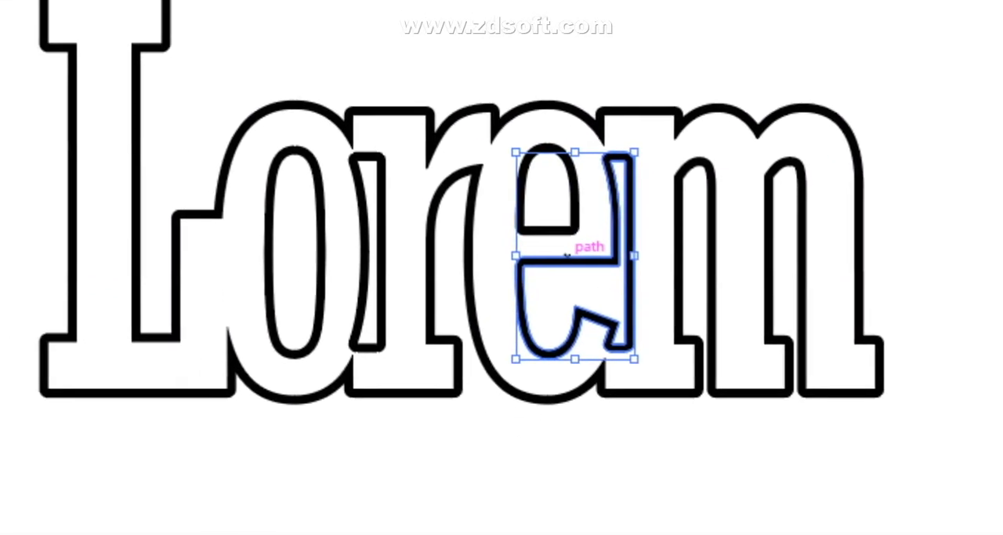
pyautogui.click(315, 255)
pyautogui.click(504, 263)
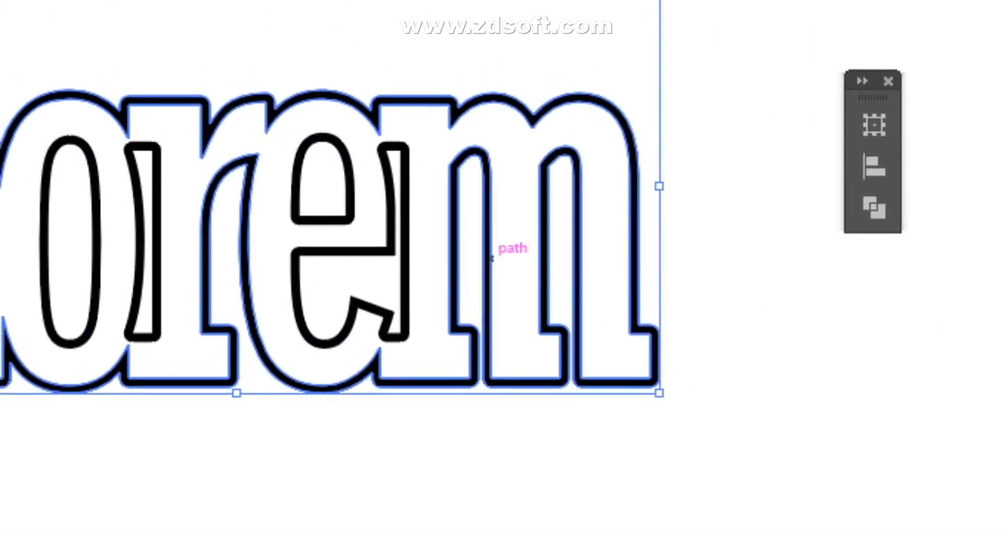
# - Undo the recent edits back to the separate overlapping Lorem letters and clear the selection
pyautogui.click(487, 199)
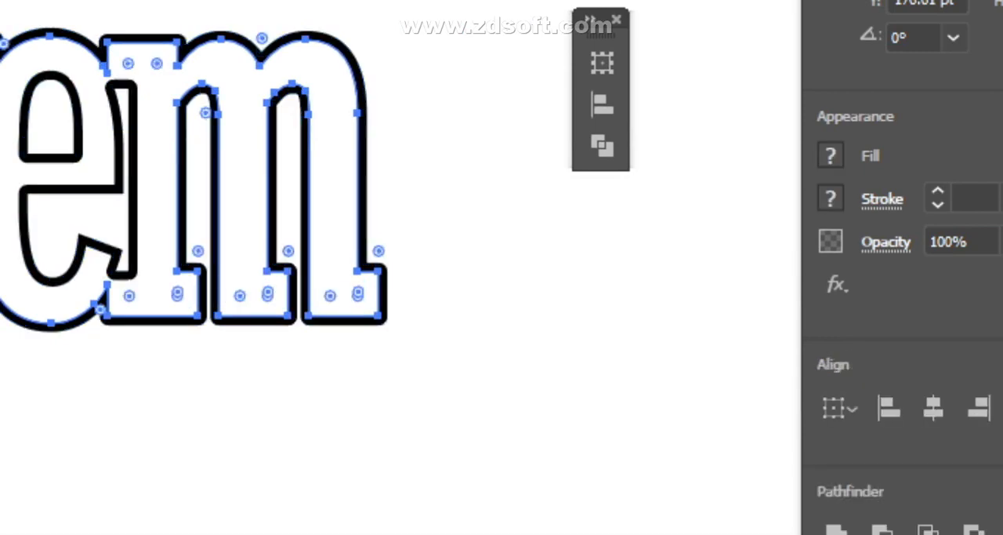
pyautogui.hotkey('ctrl', '8')
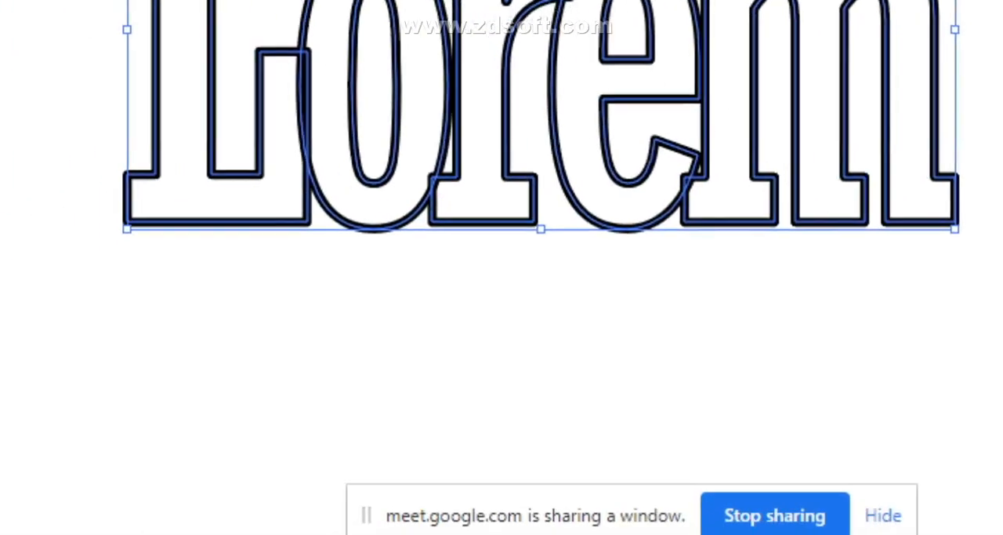
pyautogui.click(345, 368)
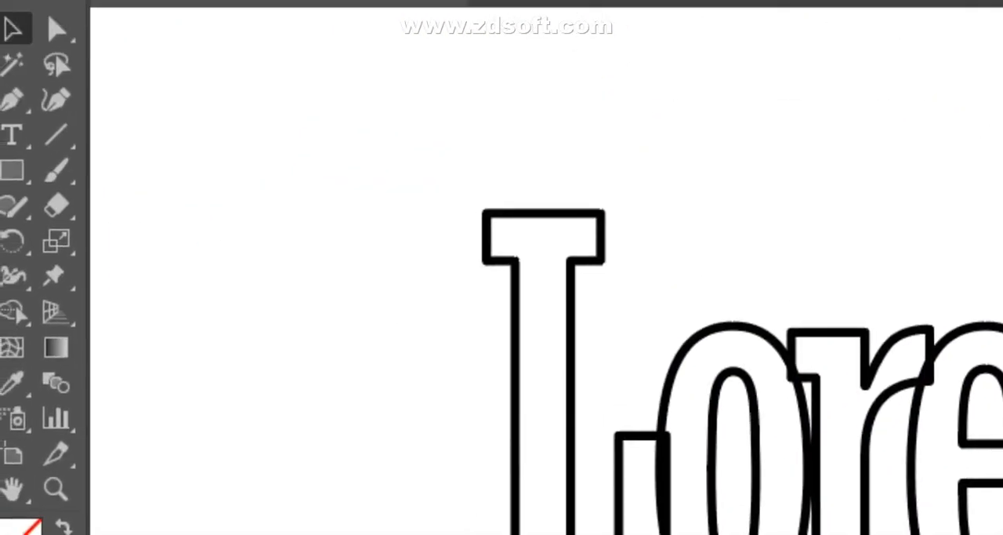
# - Select all the overlapping Lorem letters, unite them into one shape, and clear the selection
pyautogui.moveTo(408, 149); pyautogui.dragTo(644, 330)
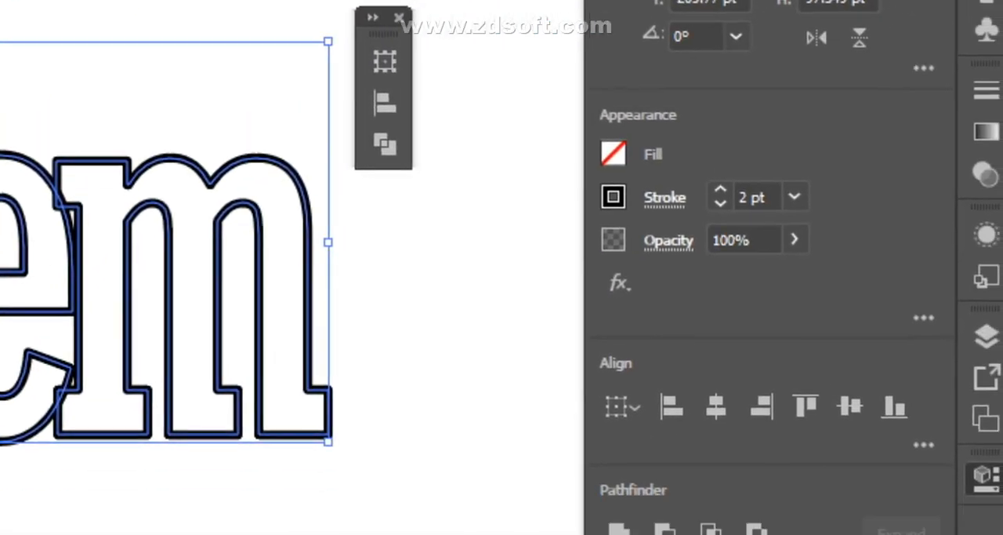
pyautogui.click(610, 372)
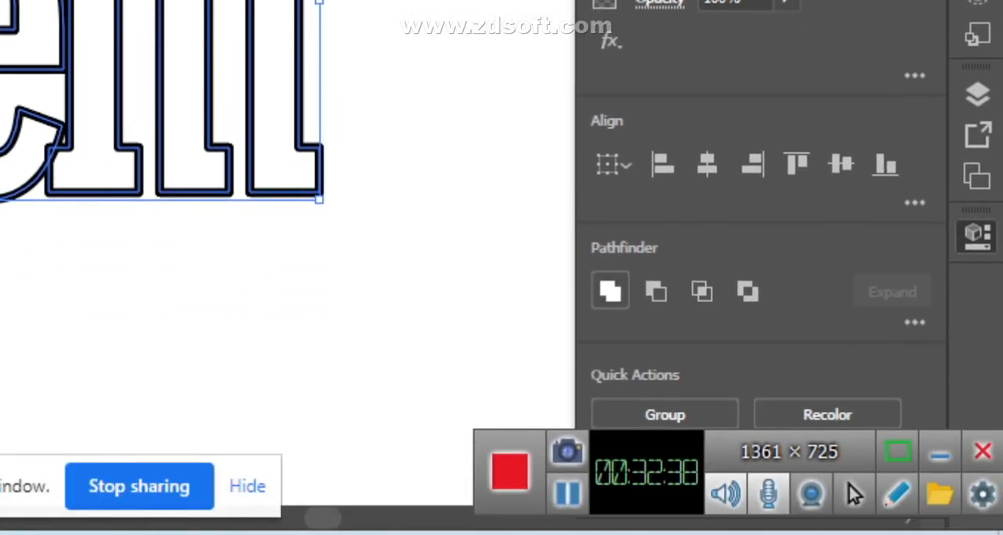
pyautogui.click(51, 284)
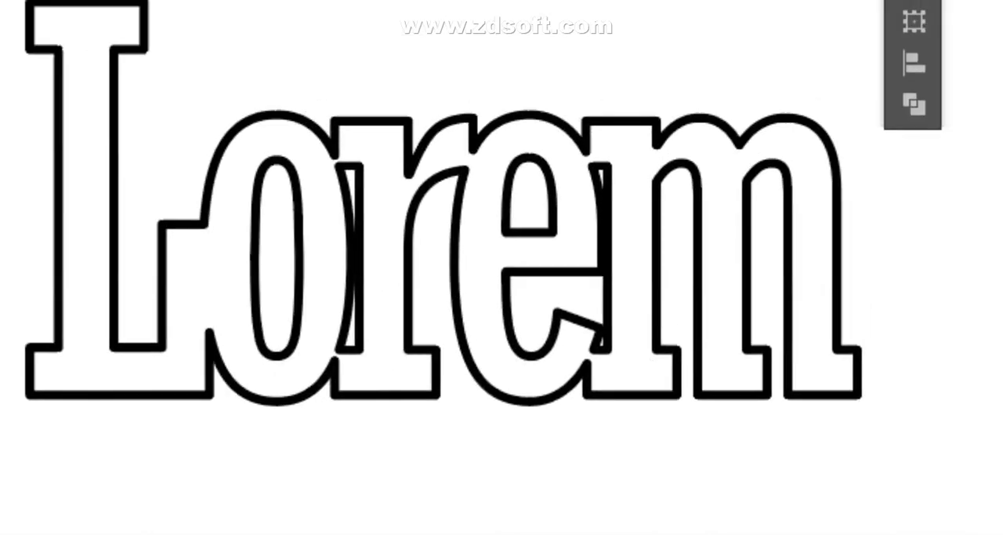
# - Select and deselect the united Lorem lettering to examine its merged path and appearance settings
pyautogui.click(657, 227)
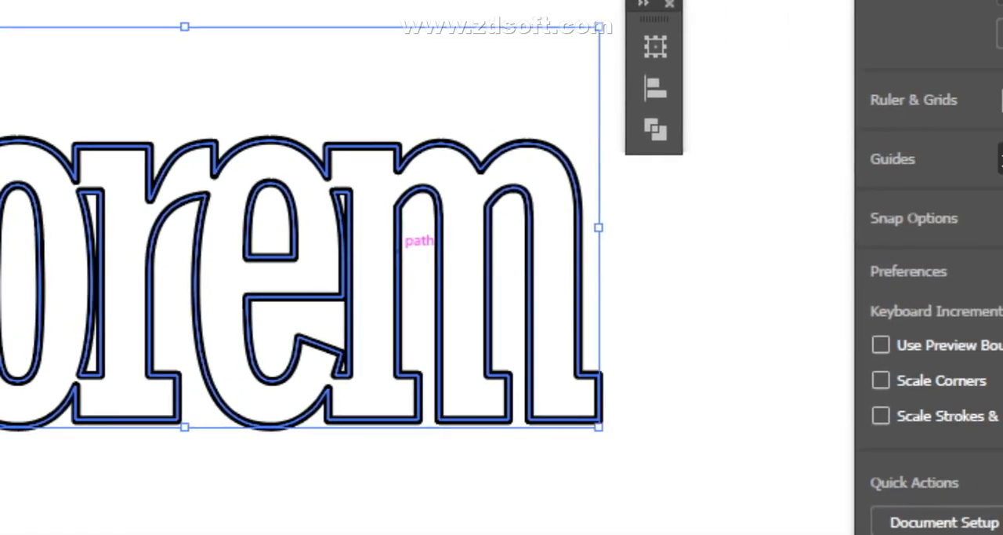
pyautogui.click(188, 431)
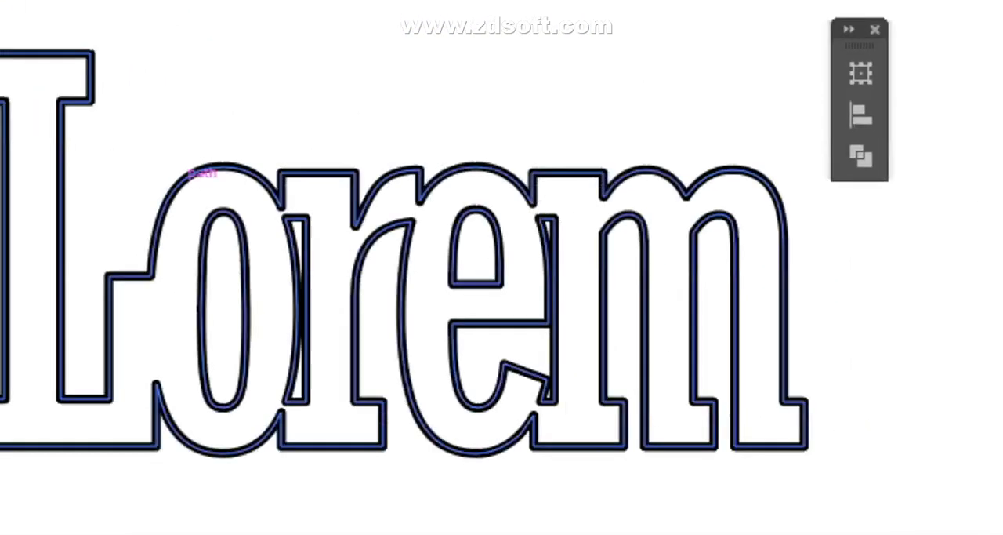
pyautogui.moveTo(340, 142); pyautogui.dragTo(506, 276)
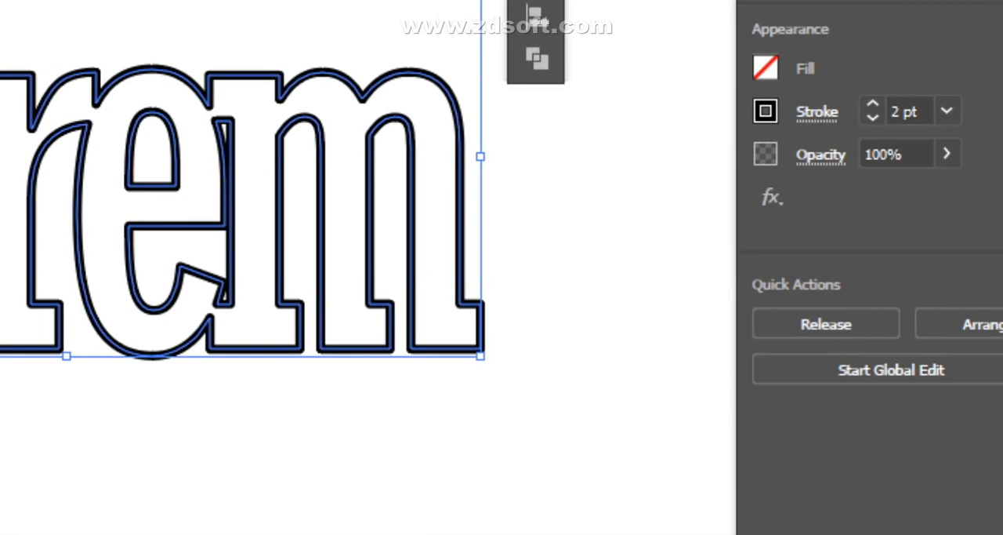
pyautogui.scroll(-3, 266, 211)
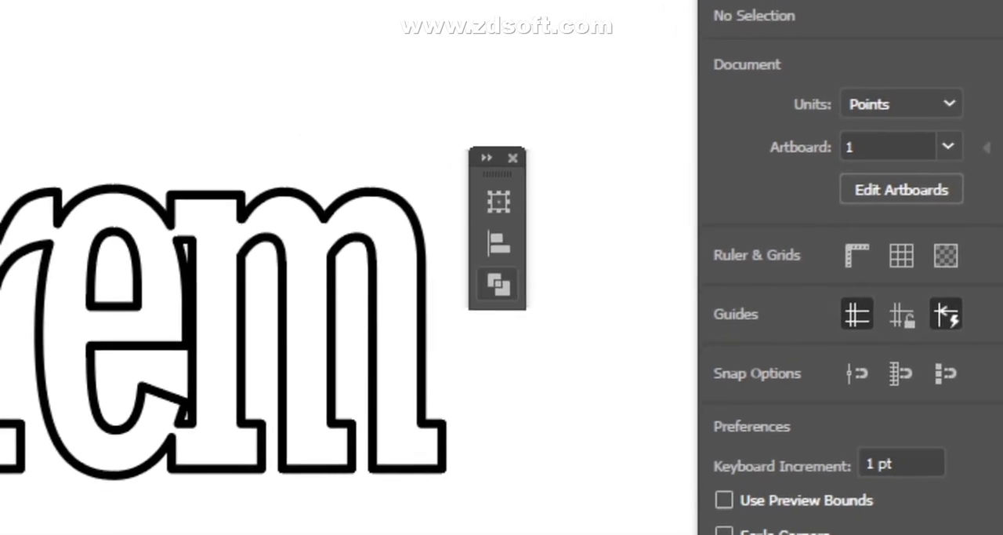
pyautogui.click(427, 225)
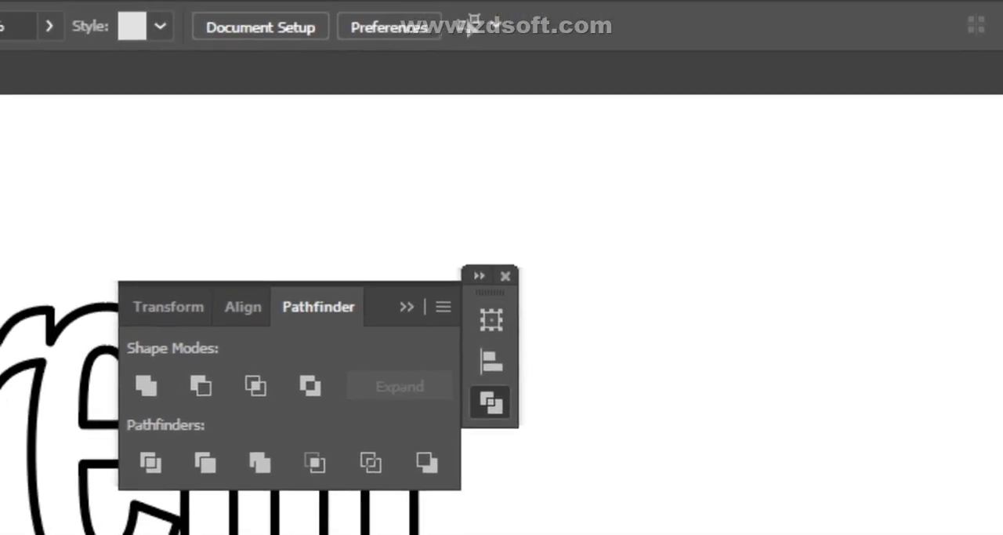
# - Select the whole united Lorem lettering
pyautogui.click(457, 267)
pyautogui.moveTo(284, 153); pyautogui.dragTo(806, 333)
pyautogui.rightClick(689, 430)
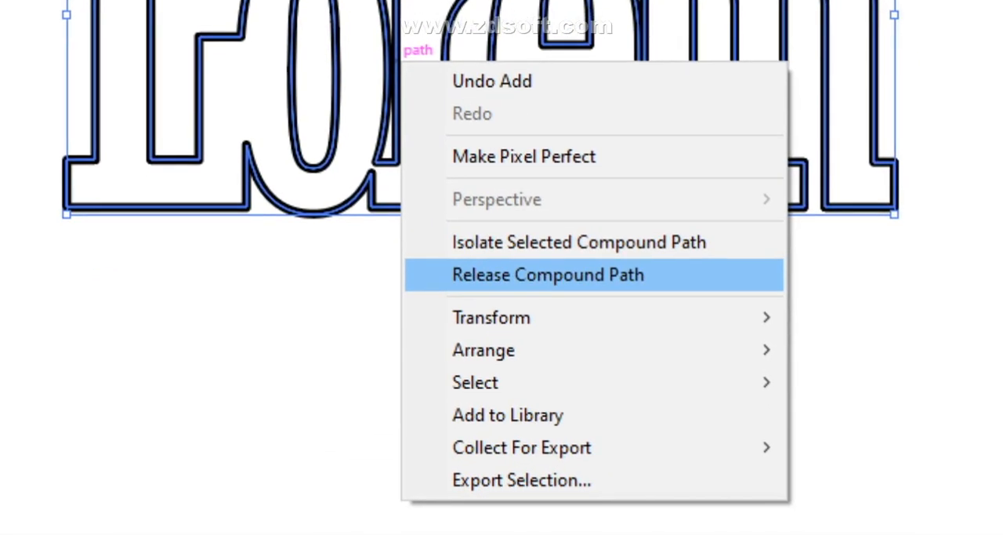
pyautogui.click(549, 274)
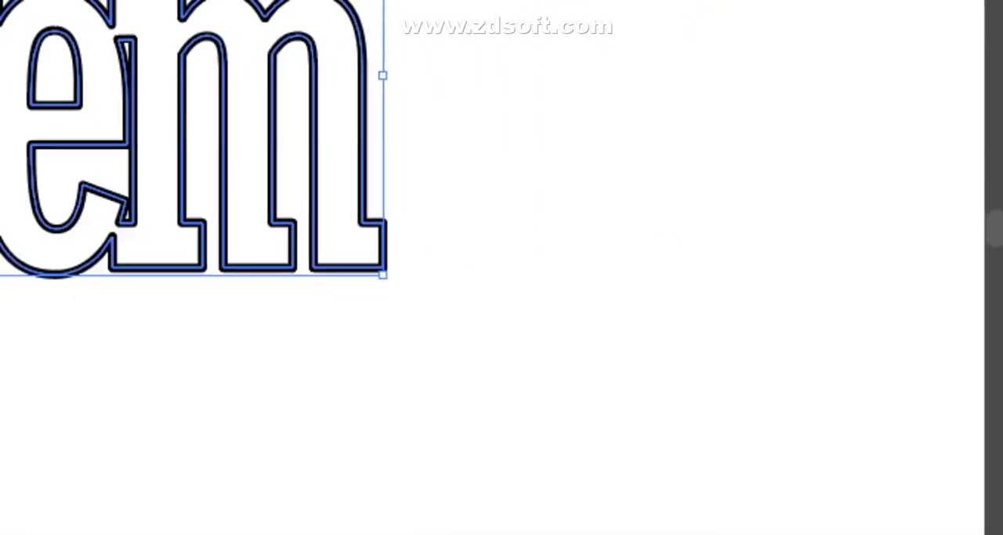
pyautogui.moveTo(108, 172); pyautogui.dragTo(897, 457)
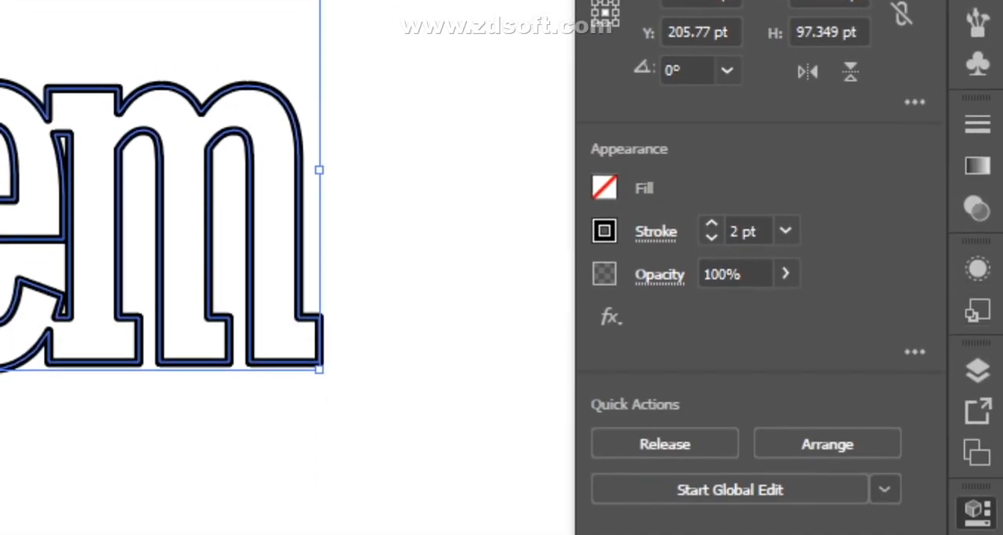
# - Bring up the Pathfinder options and arrange them as an expanded floating panel beside the selected lettering
pyautogui.click(977, 370)
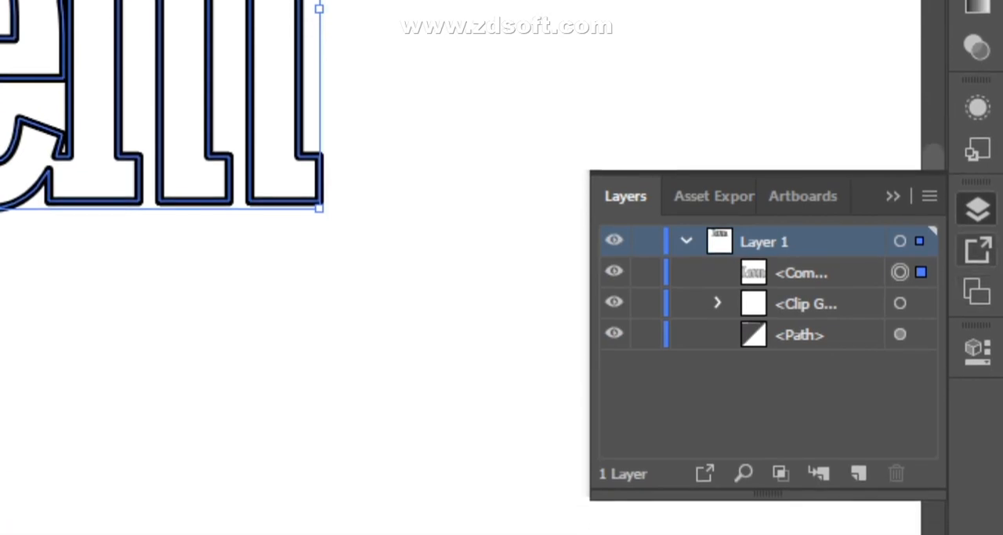
pyautogui.click(977, 149)
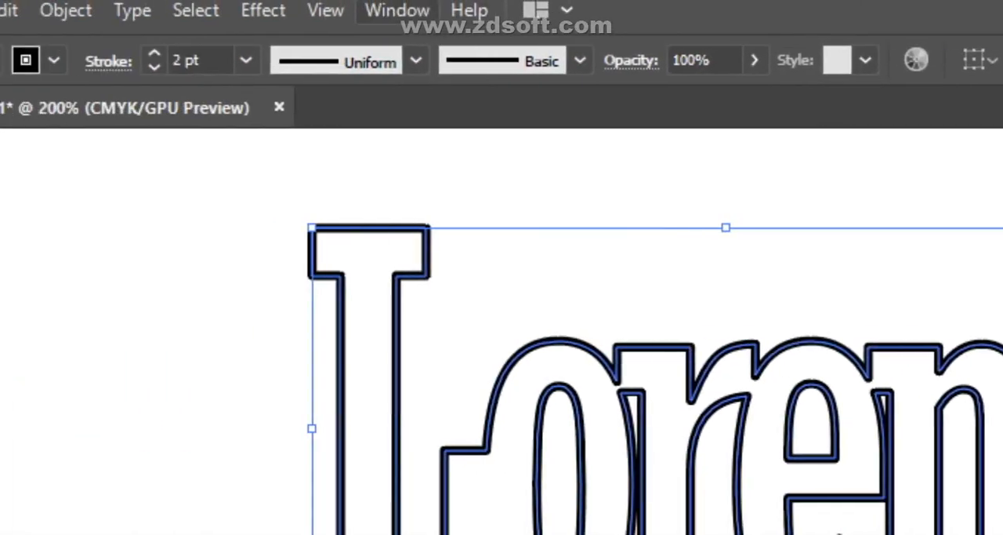
pyautogui.click(397, 11)
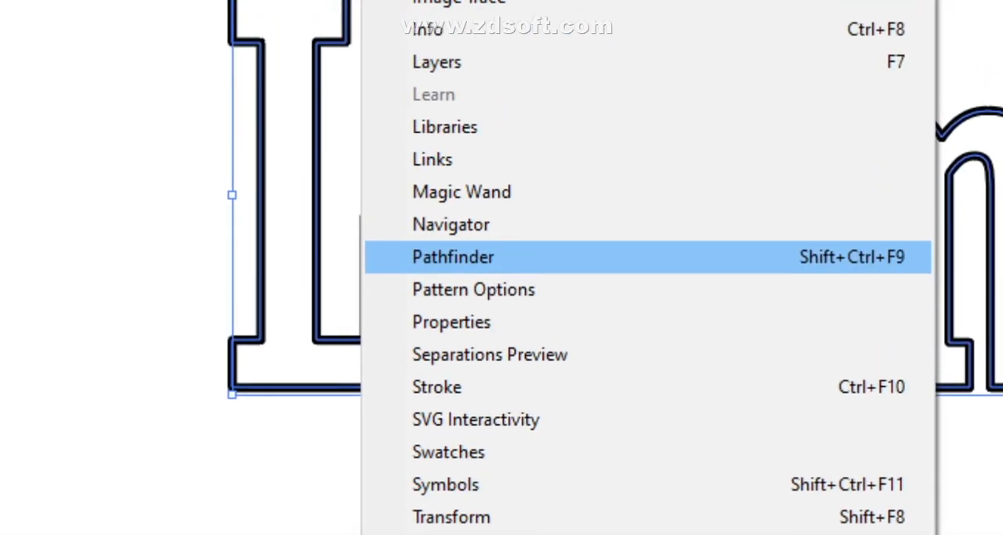
pyautogui.click(453, 254)
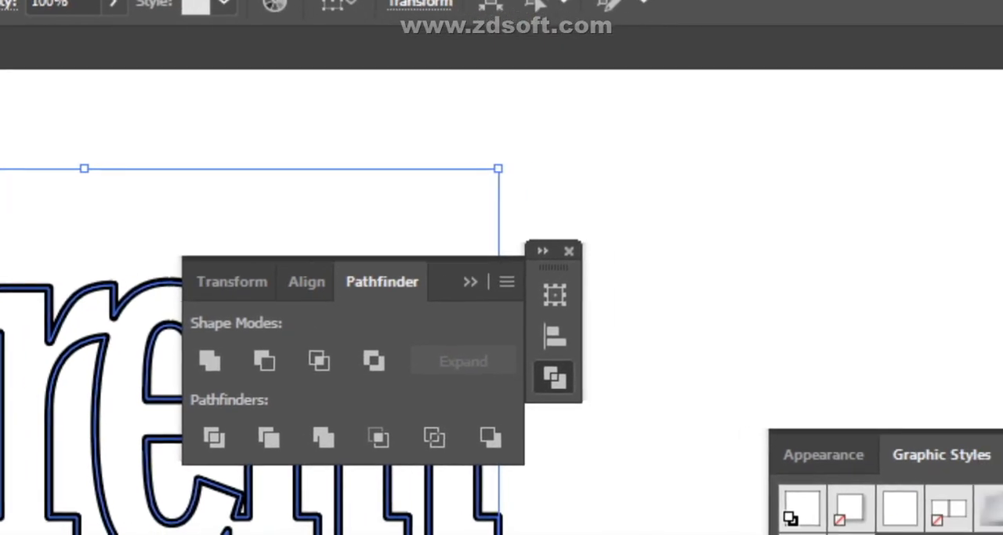
pyautogui.moveTo(482, 264); pyautogui.dragTo(979, 352)
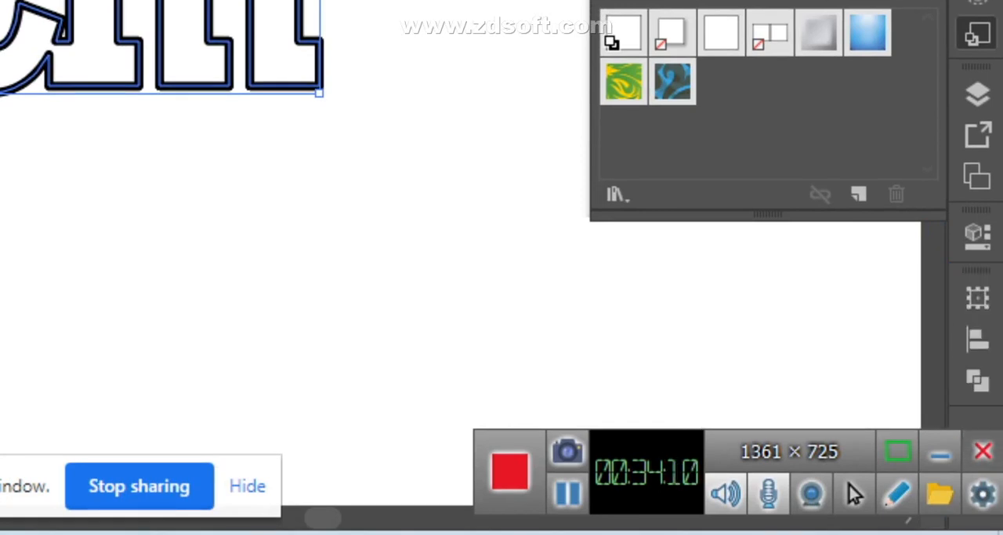
pyautogui.click(978, 381)
pyautogui.moveTo(869, 284); pyautogui.dragTo(780, 9)
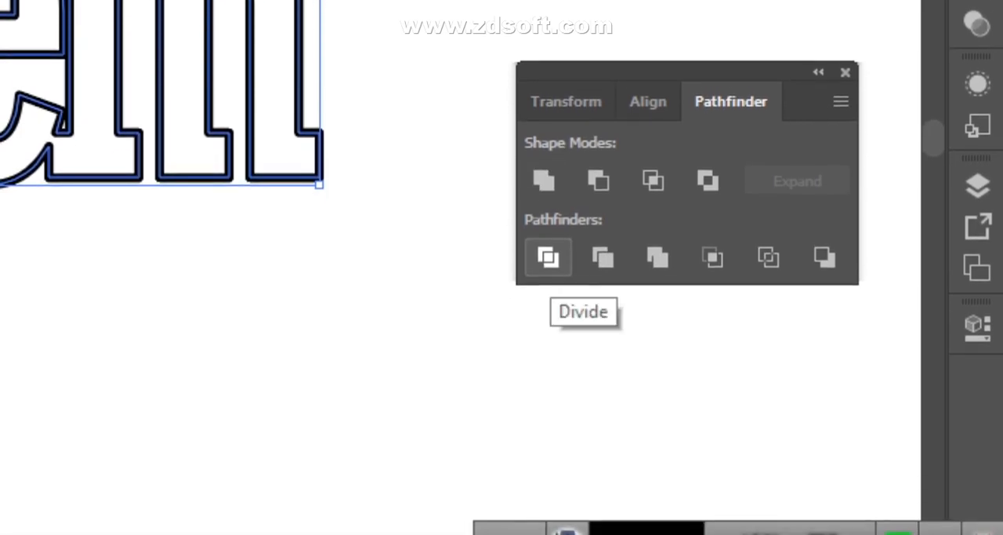
# - Divide the united lettering with the Pathfinder's Divide operation and ungroup the resulting shapes
pyautogui.click(548, 258)
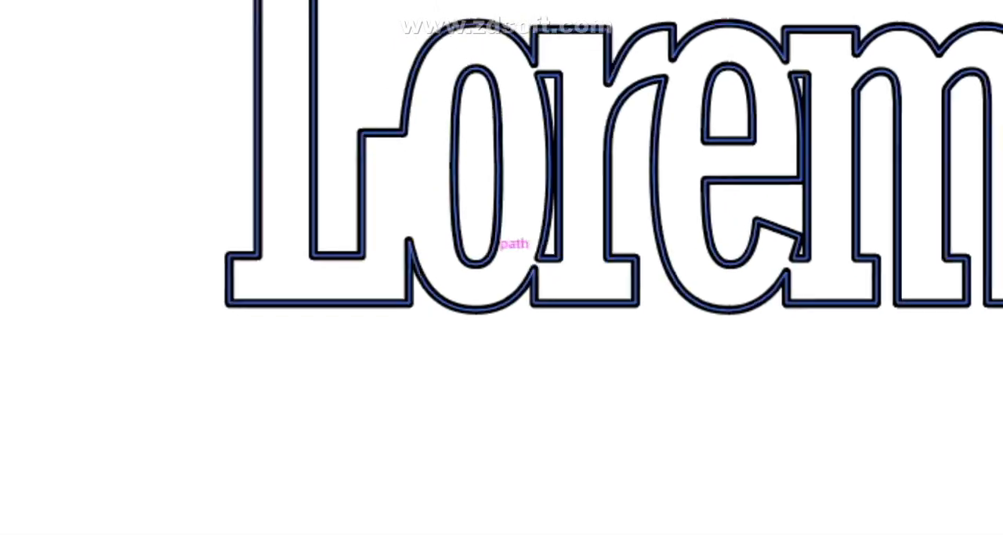
pyautogui.click(452, 117)
pyautogui.rightClick(451, 92)
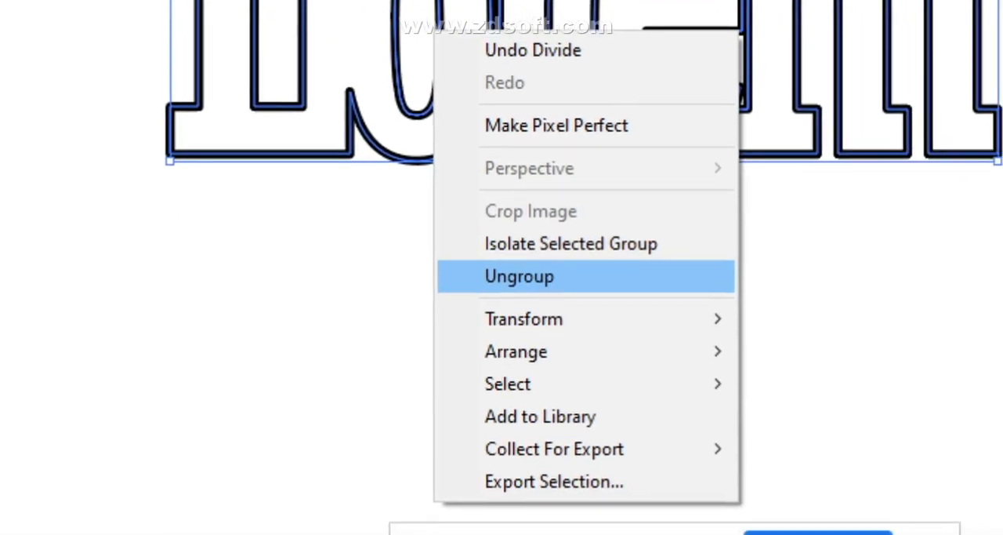
pyautogui.click(596, 513)
pyautogui.click(603, 283)
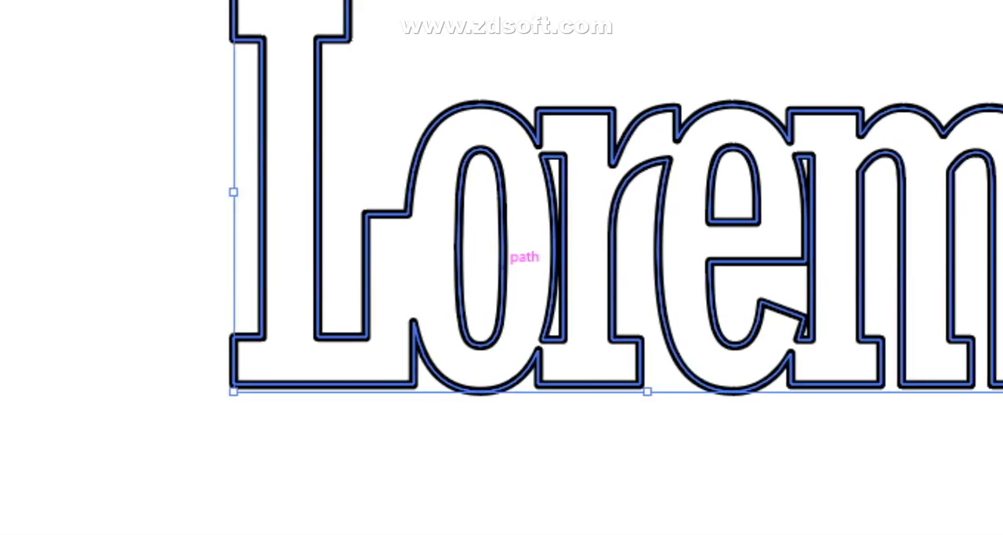
# - Expand the fill and stroke of the Lorem compound path into outlined shapes
pyautogui.rightClick(508, 239)
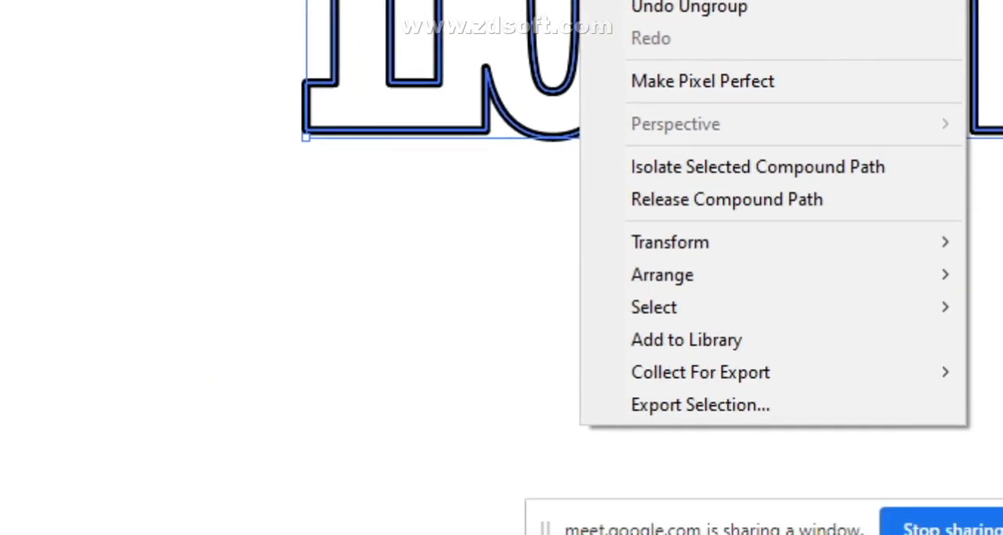
pyautogui.click(501, 267)
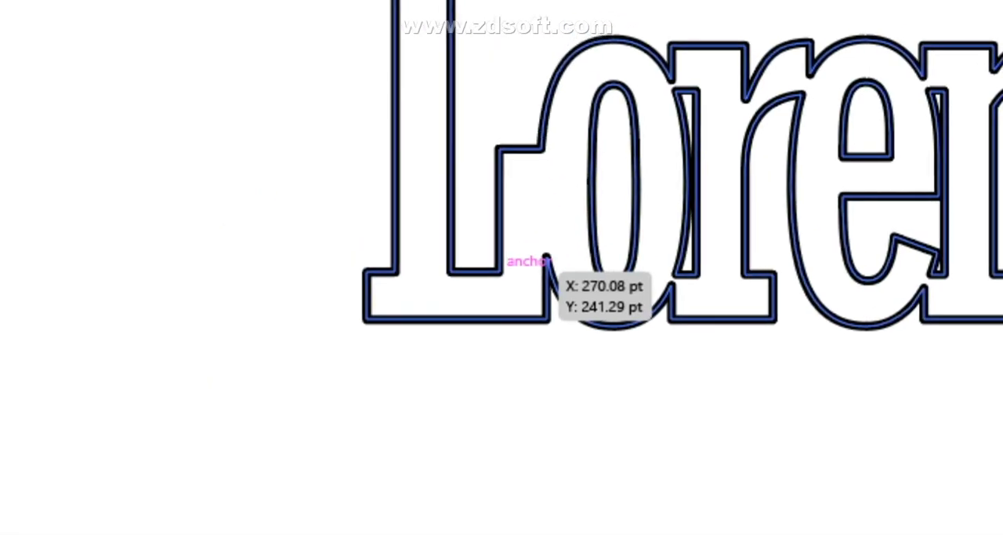
pyautogui.click(507, 252)
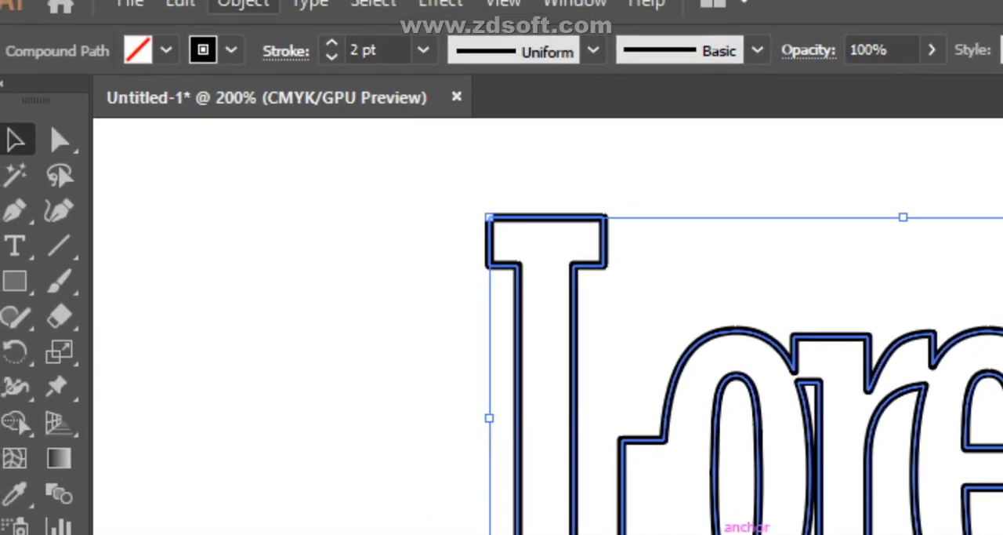
pyautogui.click(244, 6)
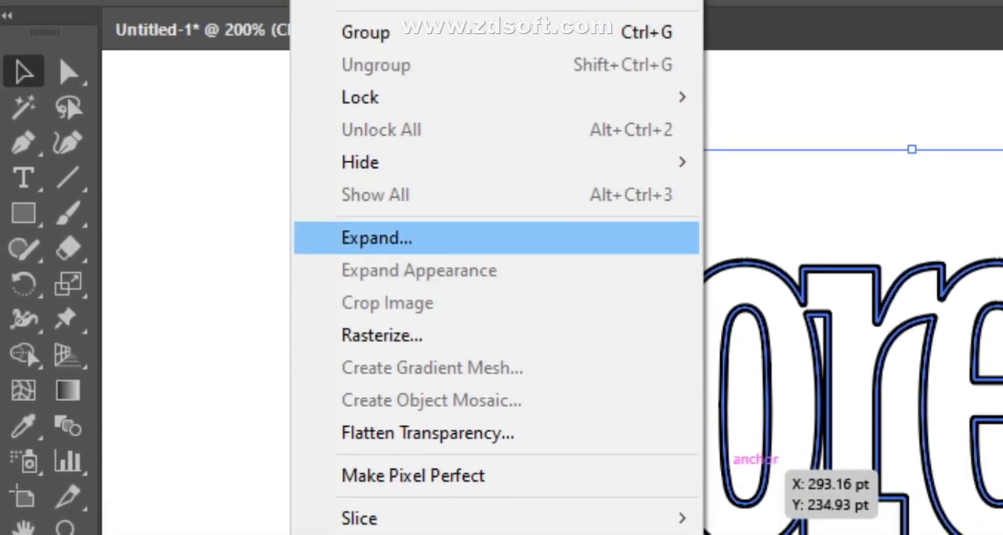
pyautogui.click(377, 317)
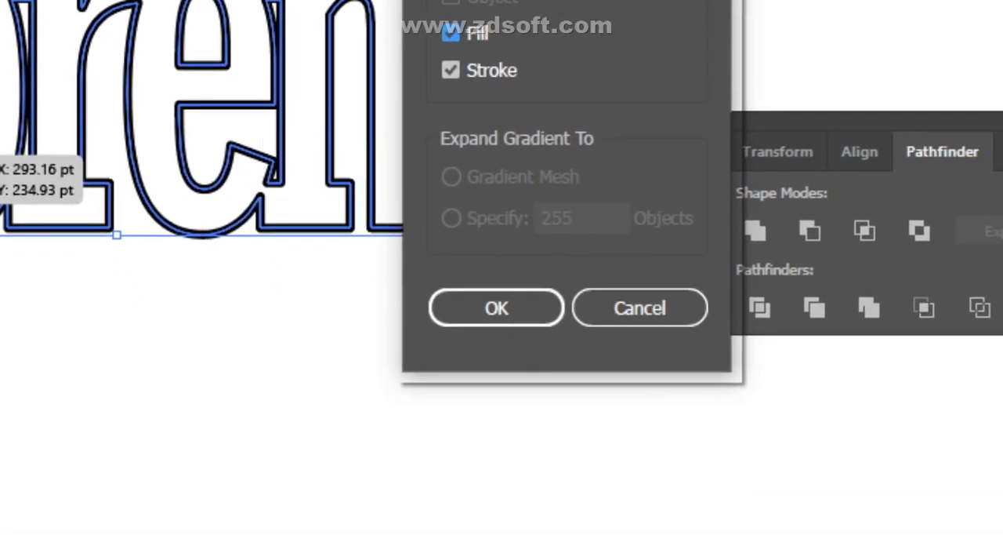
pyautogui.click(496, 307)
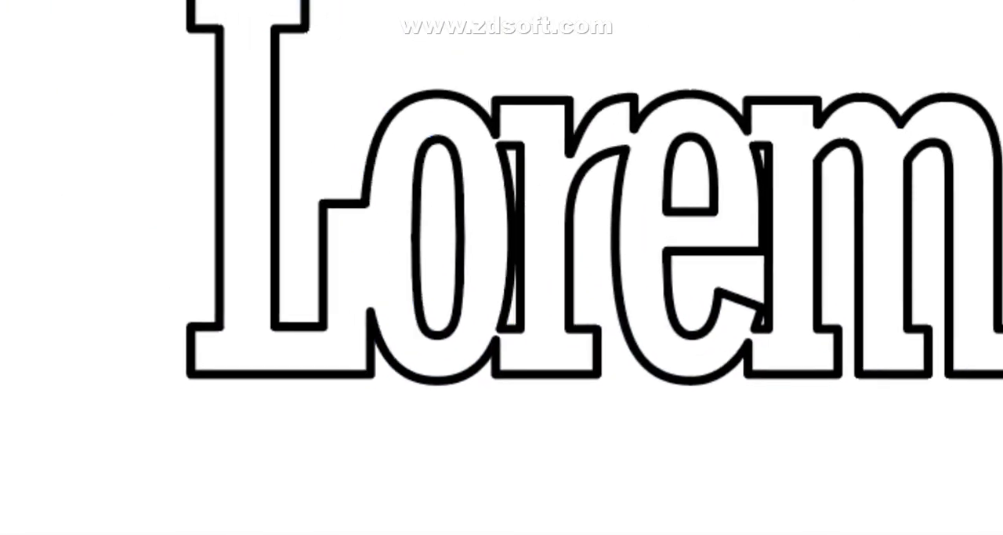
# - Ungroup the expanded lettering and release its compound path
pyautogui.rightClick(506, 268)
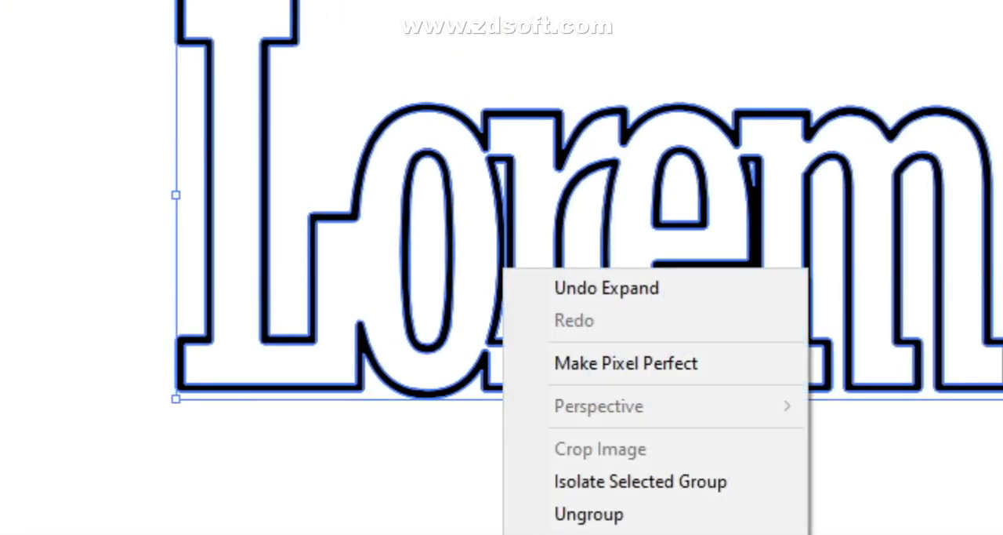
pyautogui.click(594, 513)
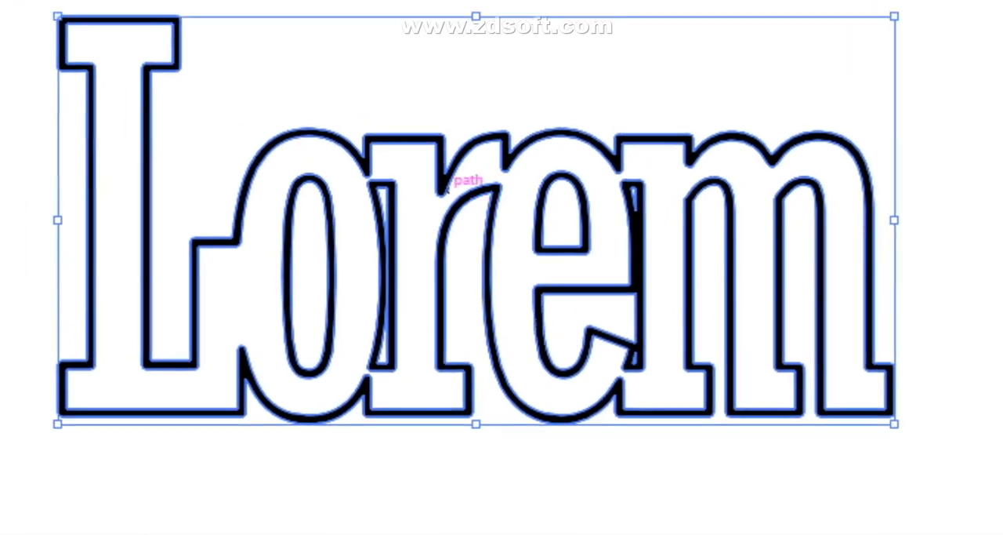
pyautogui.rightClick(448, 185)
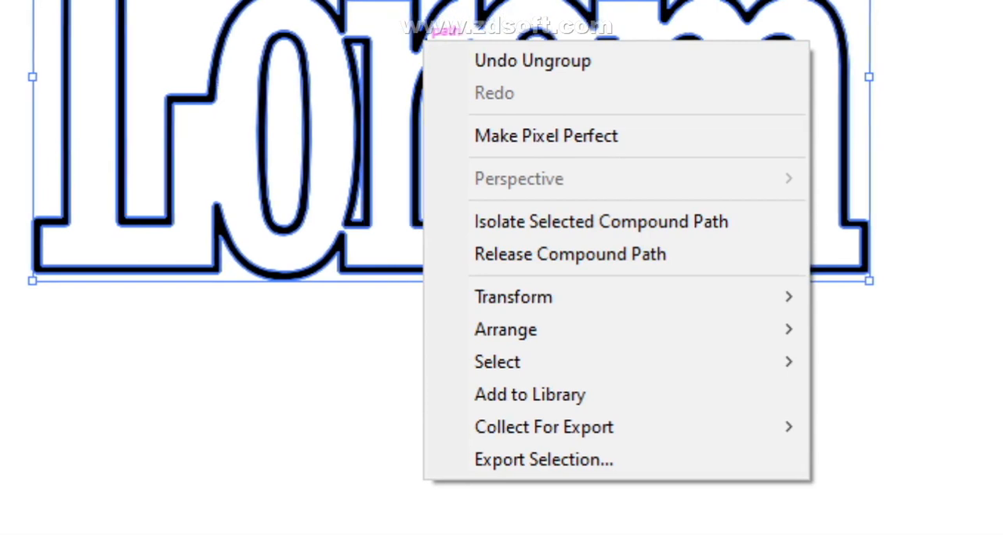
pyautogui.click(588, 467)
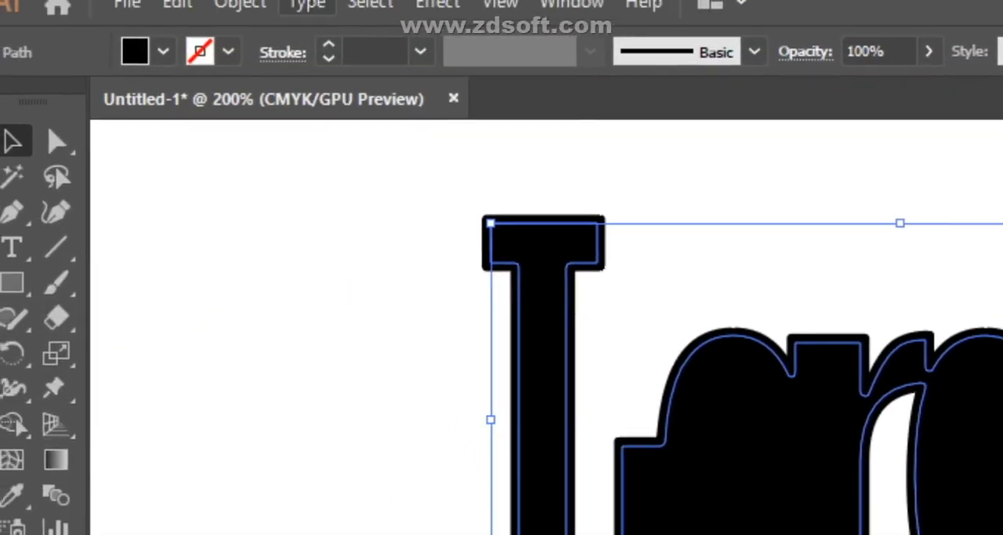
# - Try to expand the released inner lettering outline, and select the outer silhouette
pyautogui.click(253, 11)
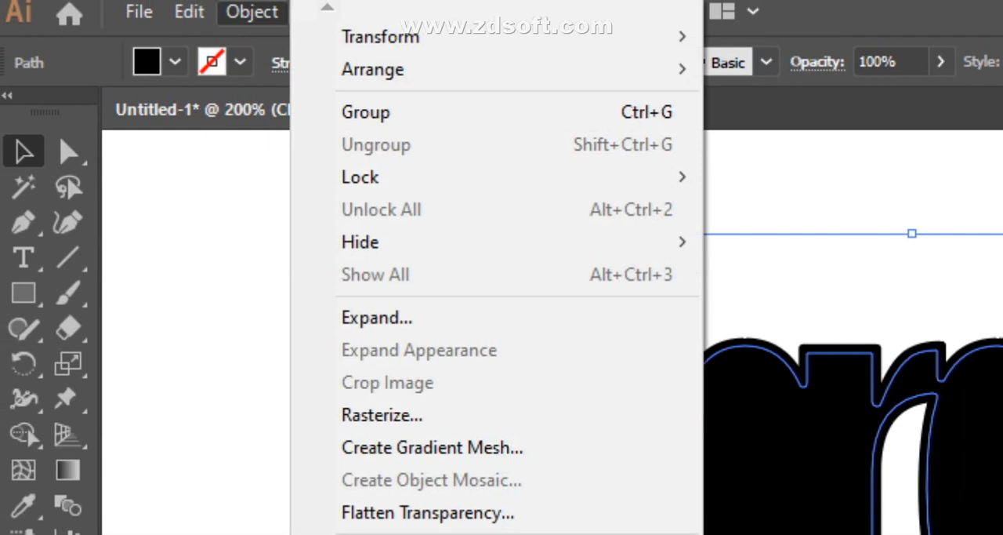
pyautogui.click(377, 317)
pyautogui.click(473, 447)
pyautogui.click(627, 369)
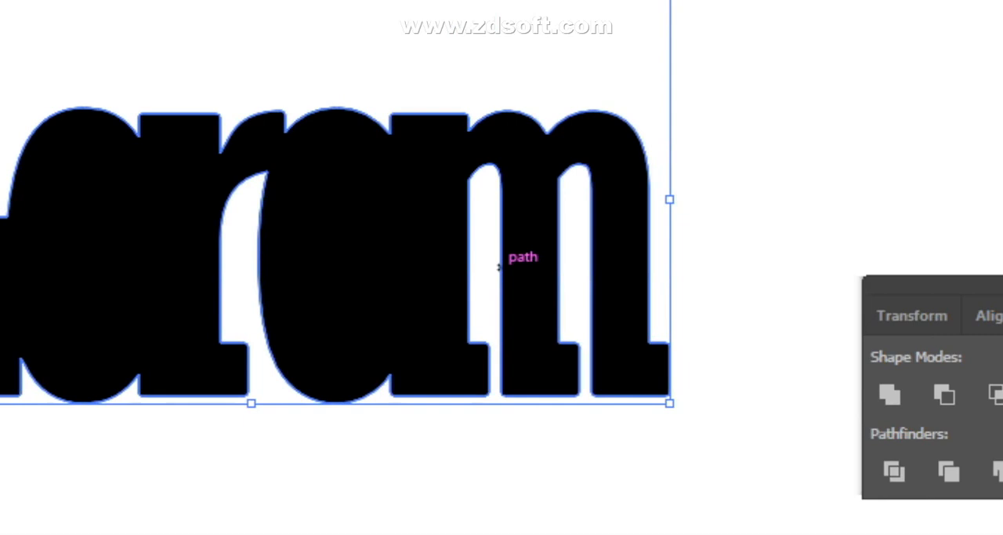
# - Undo the compound path release and the expansion back to the stroked lettering, and clear the selection
pyautogui.hotkey('ctrl', 'y')
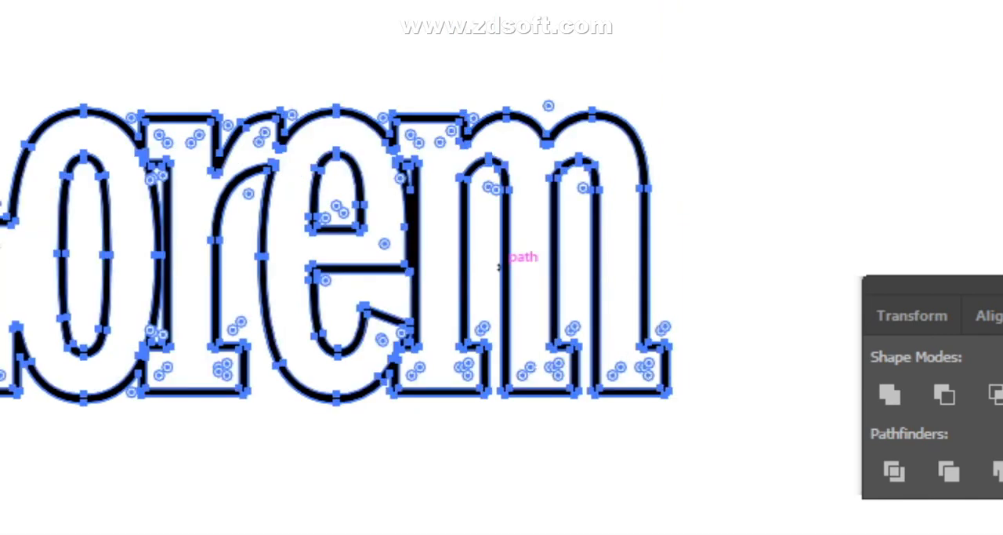
pyautogui.hotkey('ctrl', 'z')
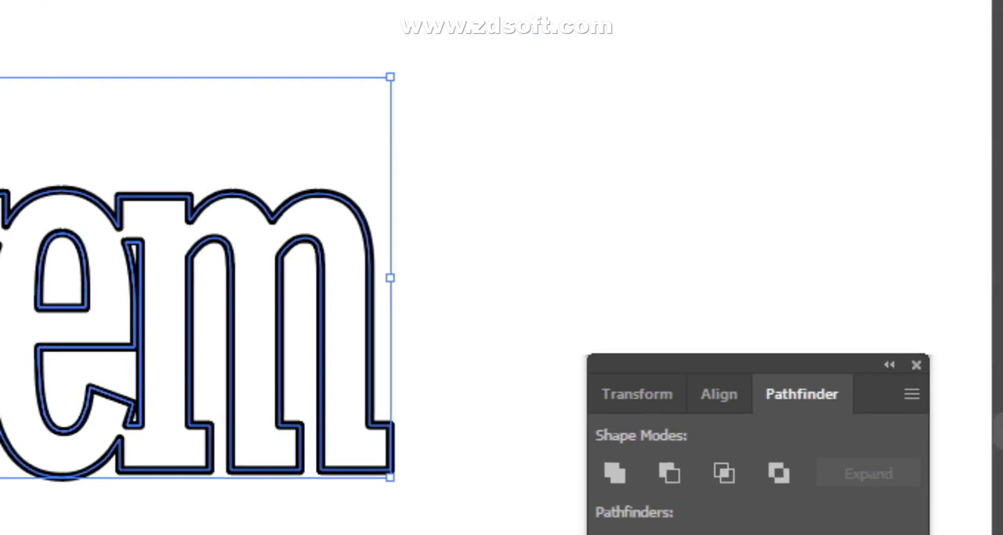
pyautogui.click(774, 189)
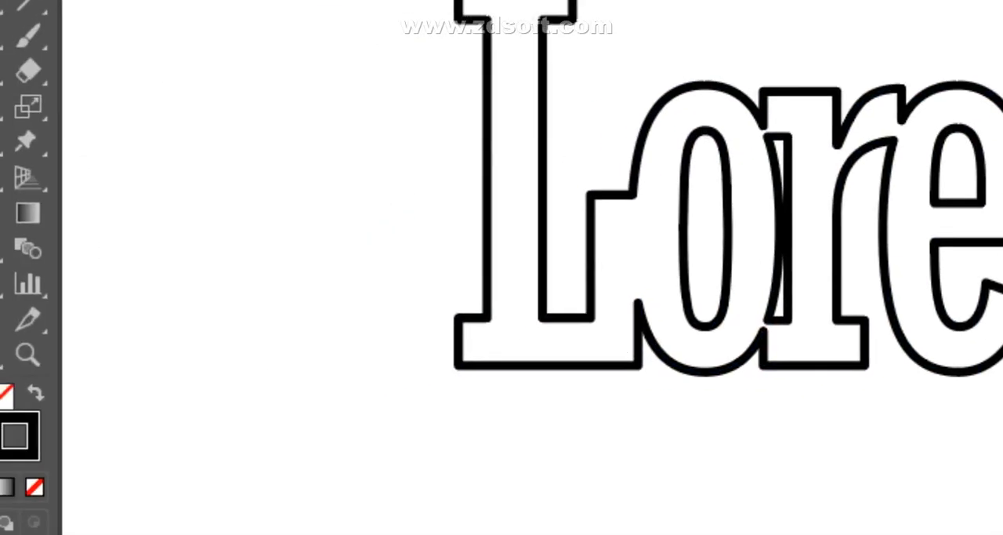
# - Select all the lettering shapes and fill them with a dark red (H 344°, S 76%, B 37%)
pyautogui.moveTo(461, 211); pyautogui.dragTo(1002, 480)
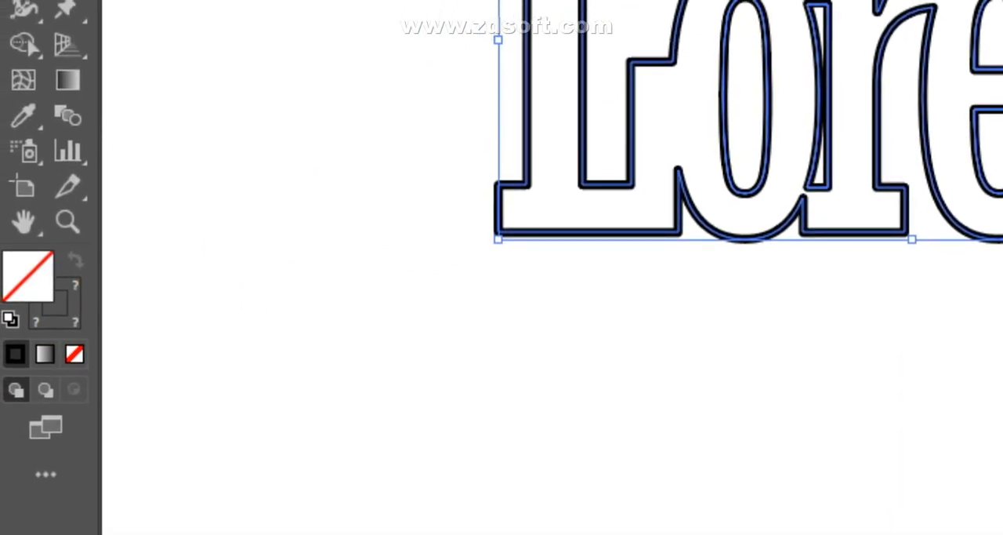
pyautogui.doubleClick(28, 276)
pyautogui.click(675, 267)
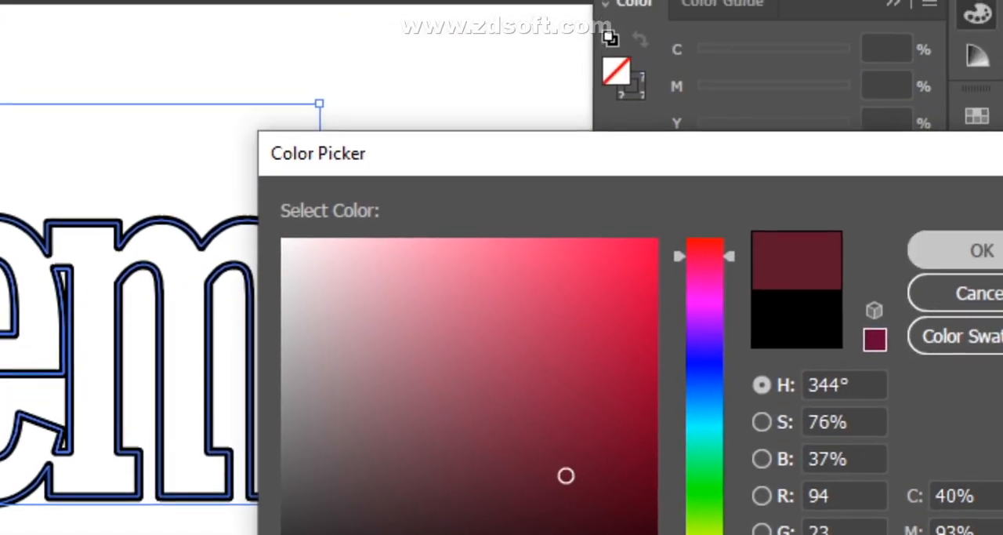
pyautogui.click(981, 251)
pyautogui.click(499, 275)
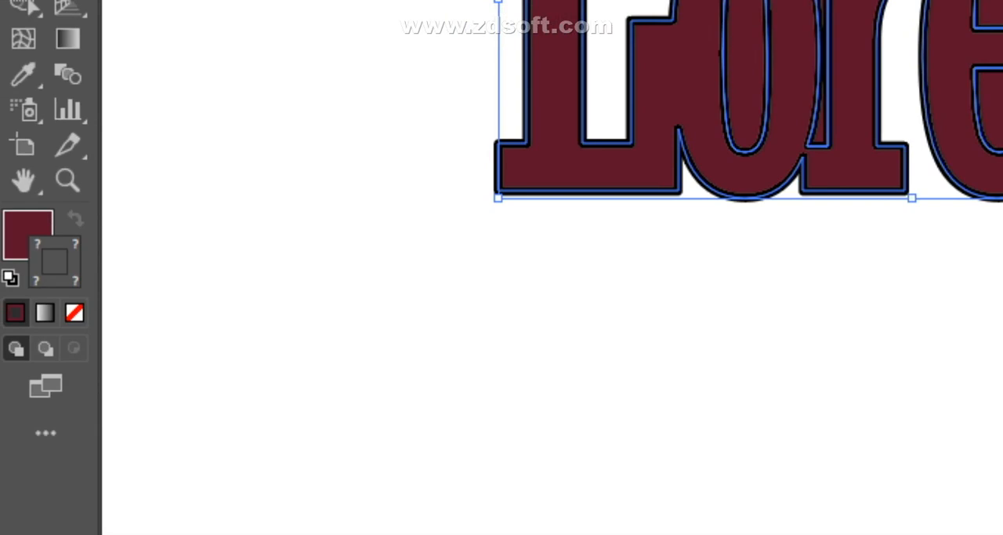
# - Set the lettering's stroke to the dark grey colour 514448
pyautogui.doubleClick(54, 262)
pyautogui.click(497, 264)
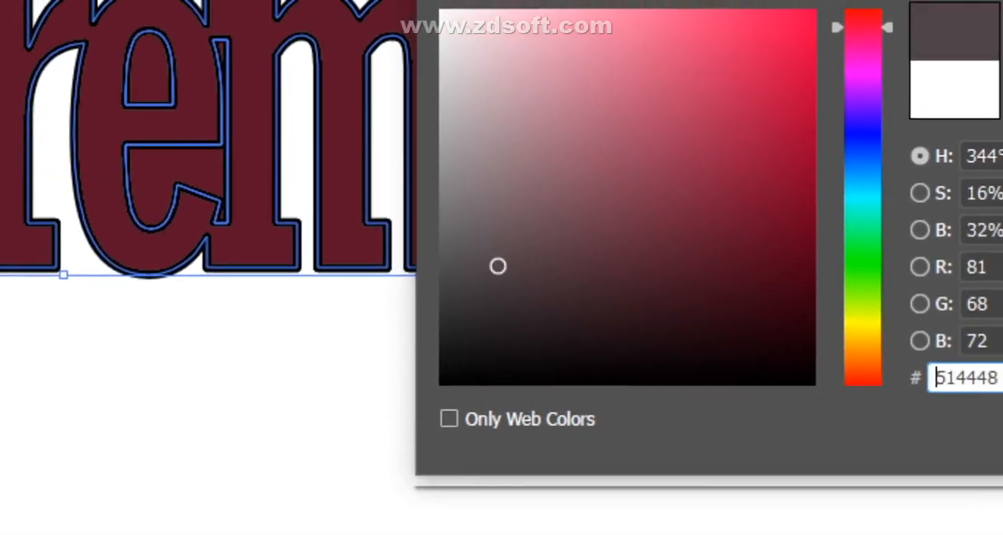
pyautogui.click(989, 242)
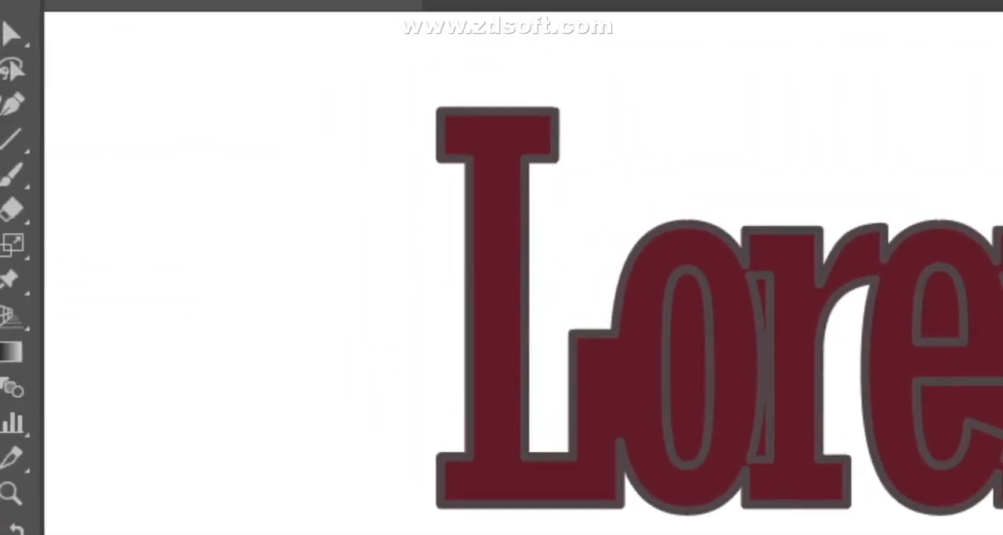
# - Select the lettering and look through the Appearance and Stroke settings for the full stroke options
pyautogui.moveTo(340, 85); pyautogui.dragTo(638, 301)
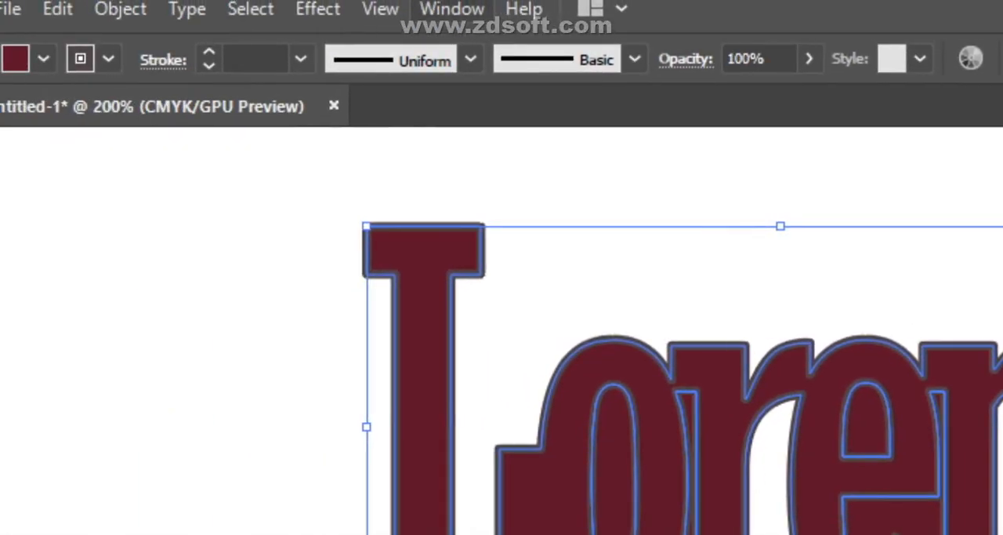
pyautogui.click(452, 8)
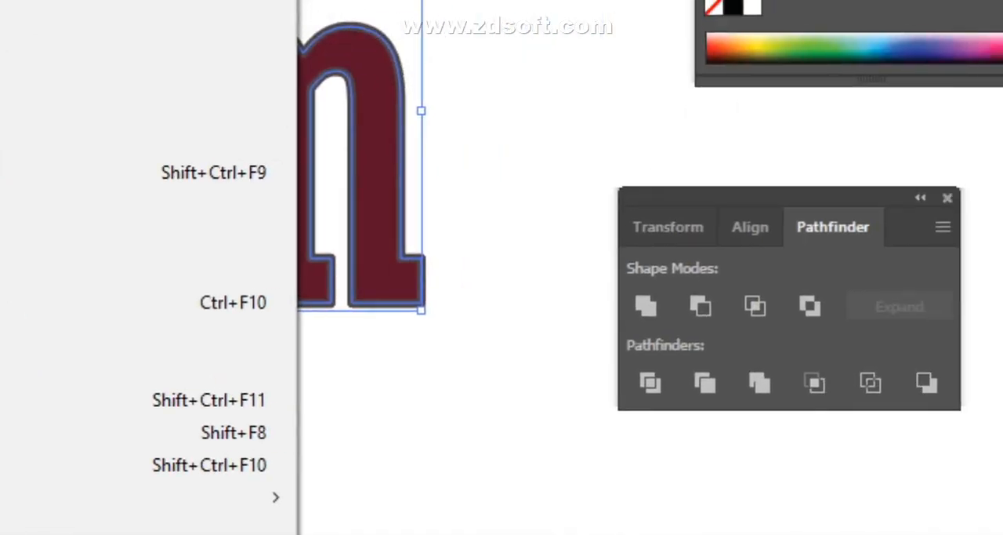
pyautogui.click(517, 263)
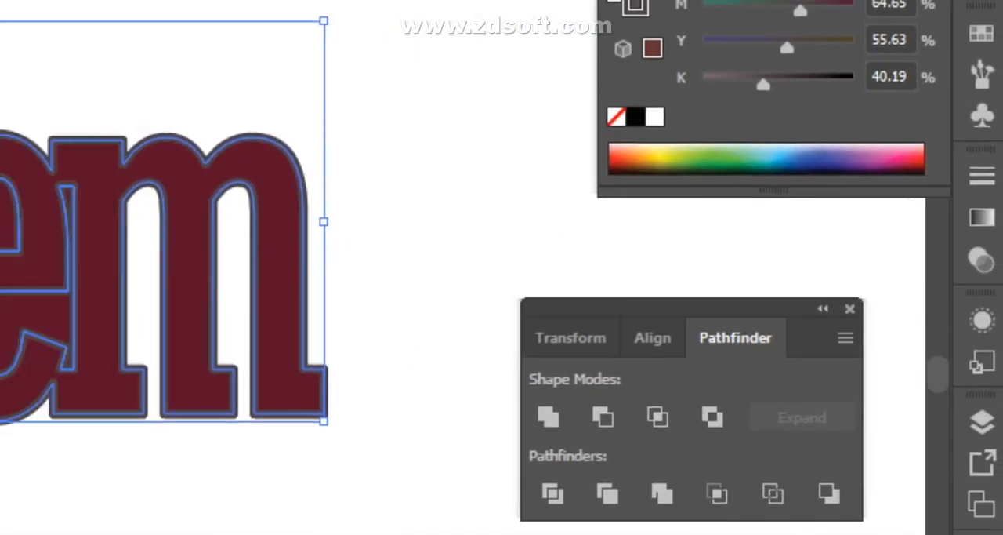
pyautogui.click(976, 264)
pyautogui.click(977, 264)
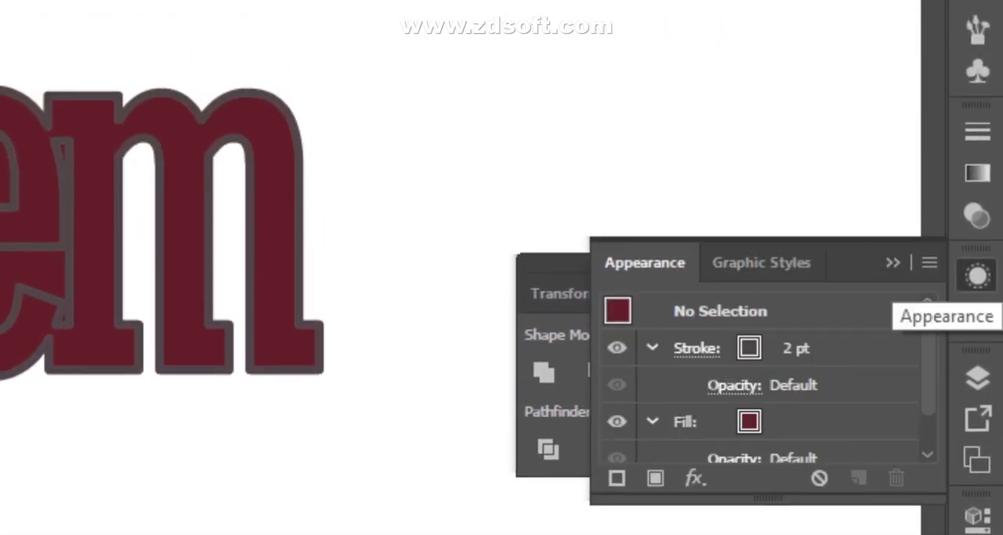
pyautogui.click(977, 275)
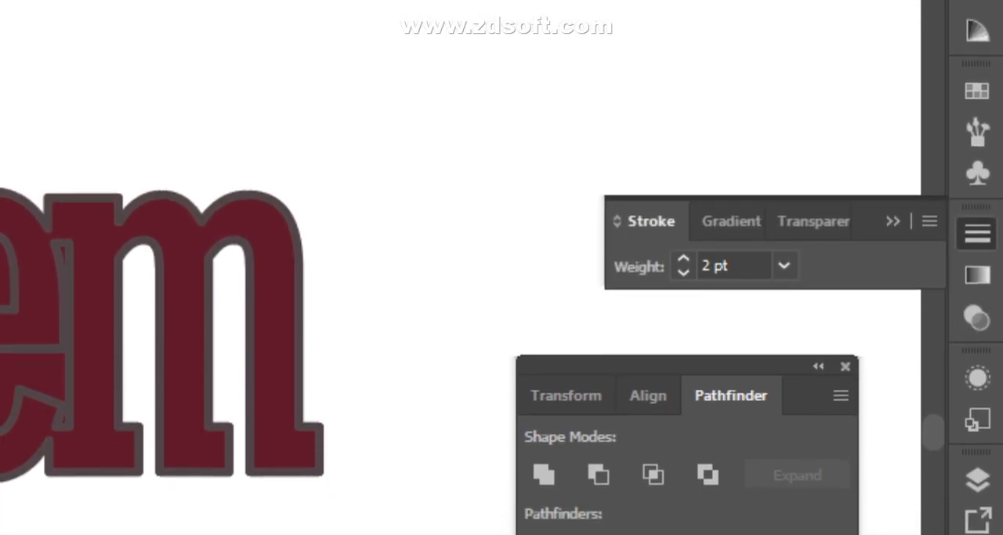
pyautogui.click(977, 264)
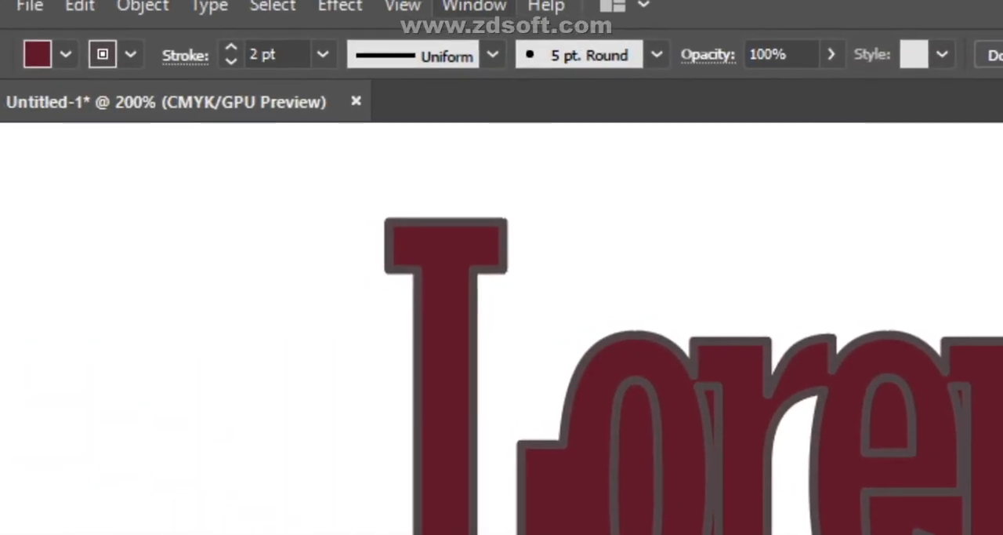
# - Show the object properties, select all the lettering, and give its stroke miter corners aligned to the outside
pyautogui.click(475, 7)
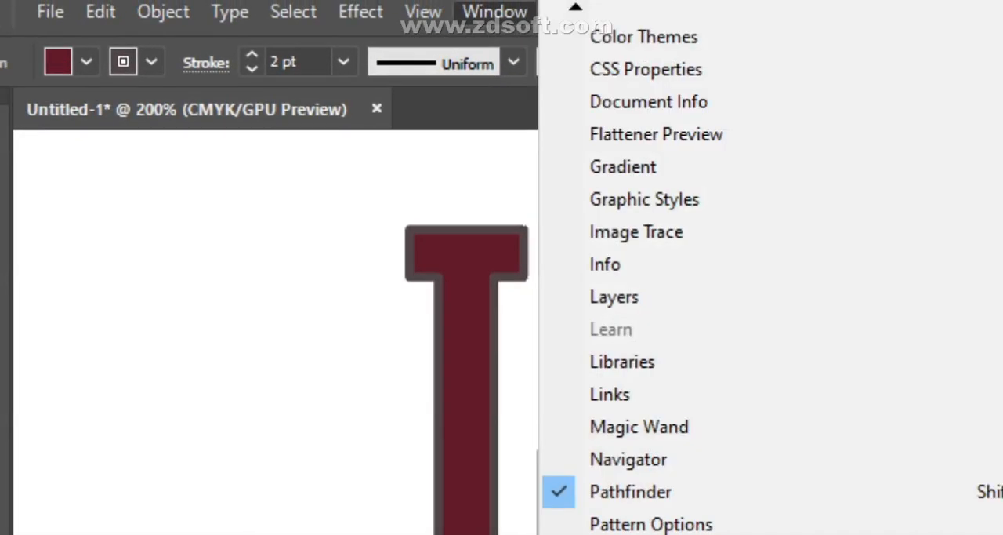
pyautogui.click(532, 253)
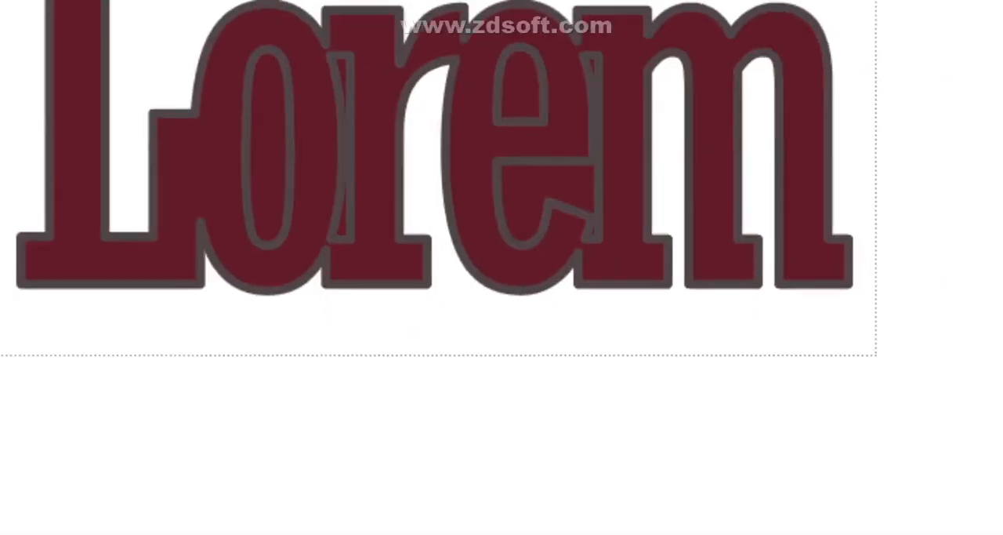
pyautogui.moveTo(877, 355); pyautogui.dragTo(878, 357)
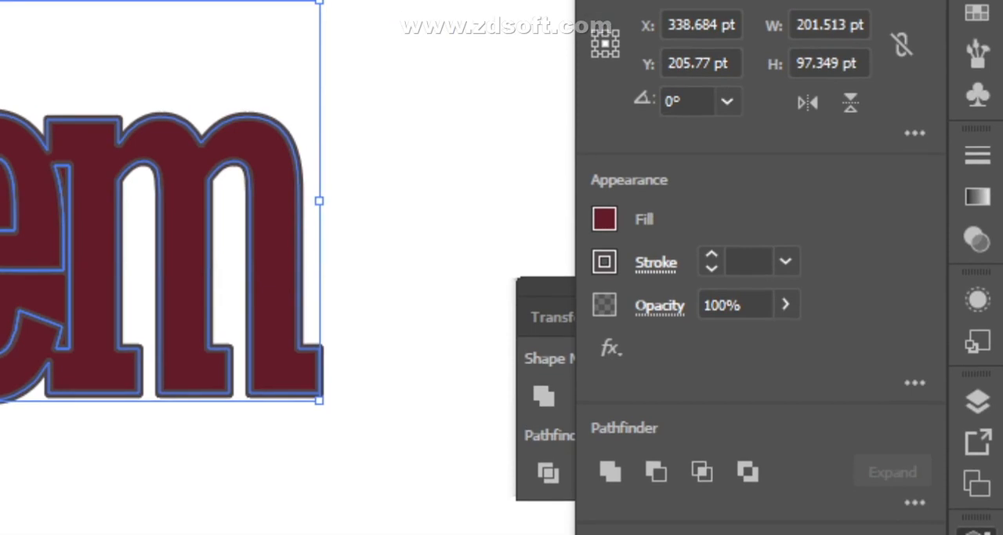
pyautogui.click(829, 133)
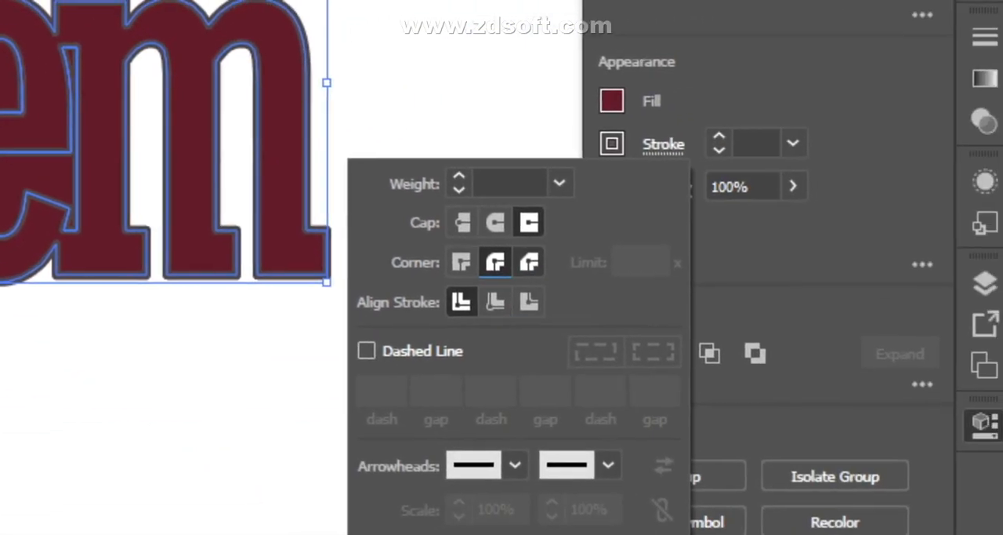
pyautogui.click(522, 267)
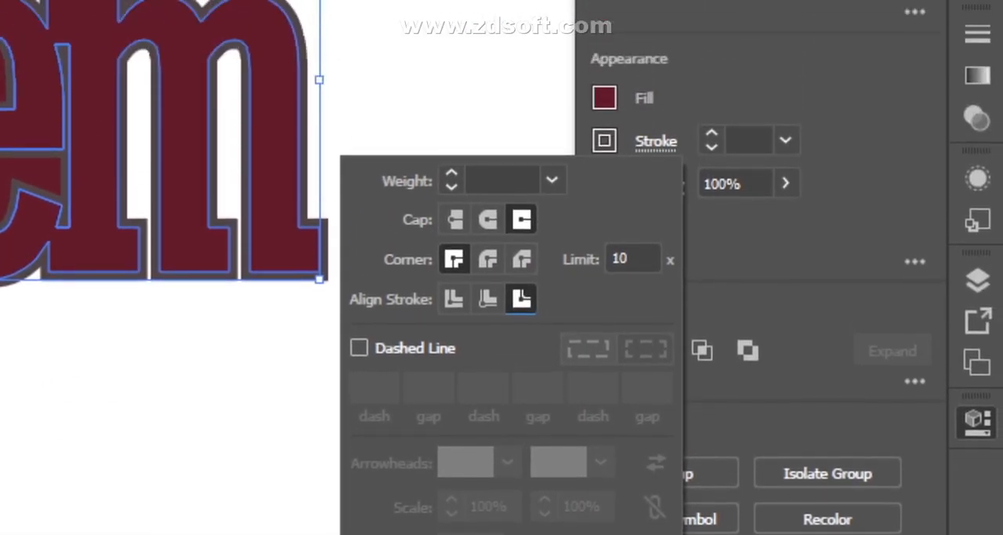
# - Try a miter limit of 50 for the lettering's stroke
pyautogui.click(633, 259)
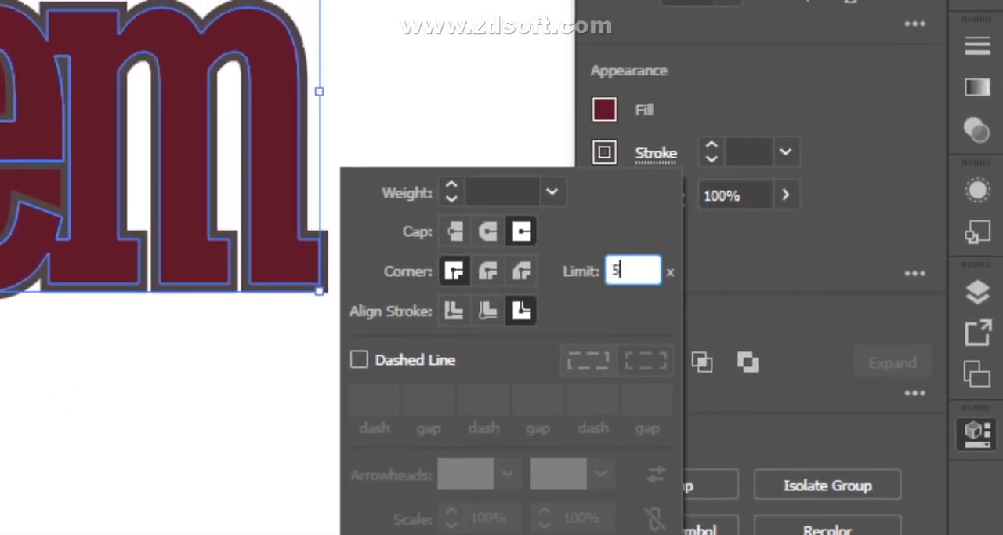
pyautogui.write('50')
pyautogui.press('Return')
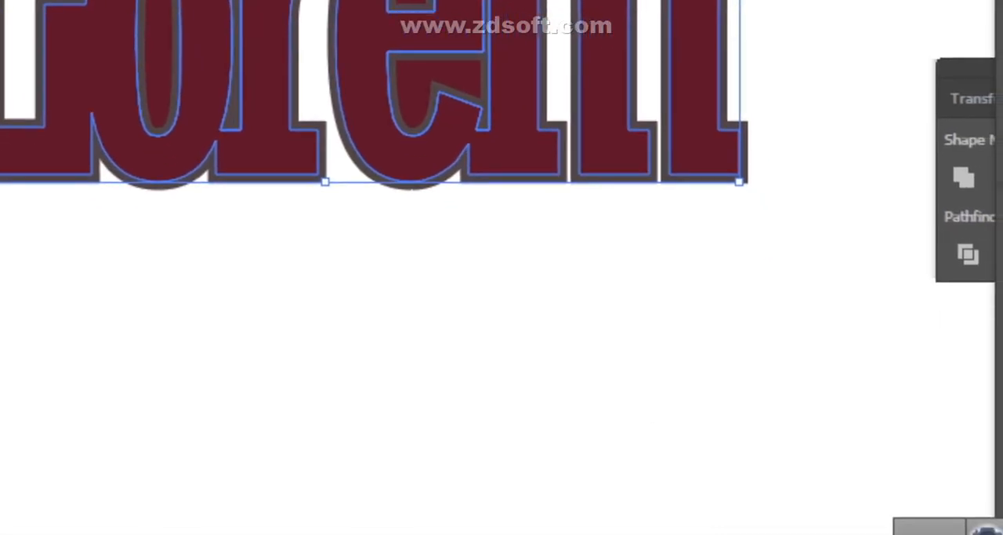
# - Thicken the lettering's outside stroke to 6 pt
pyautogui.click(656, 268)
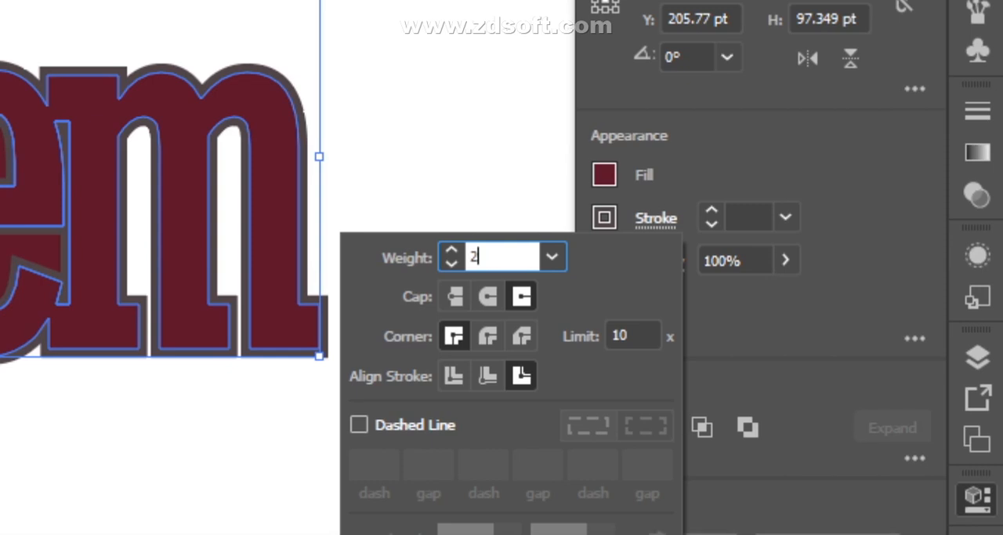
pyautogui.click(552, 259)
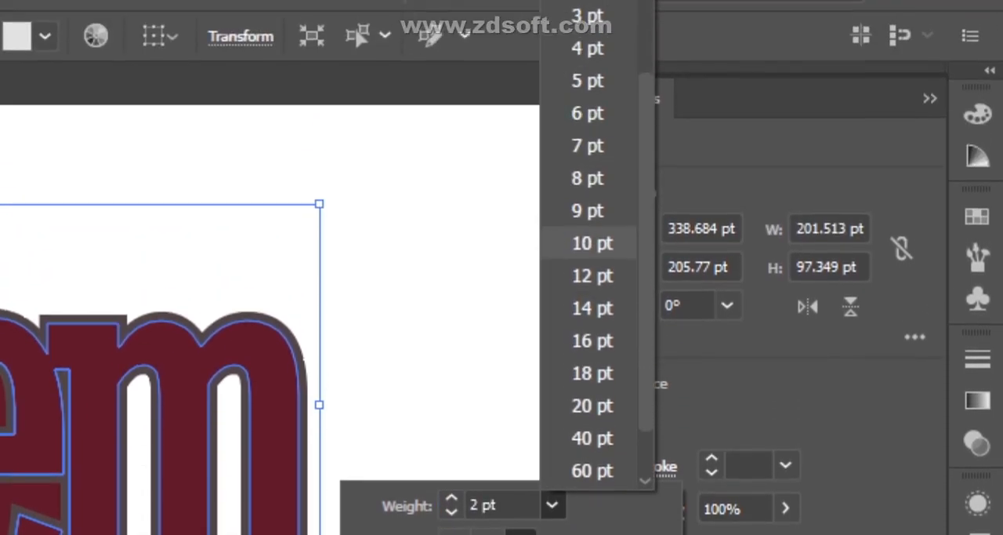
pyautogui.click(593, 6)
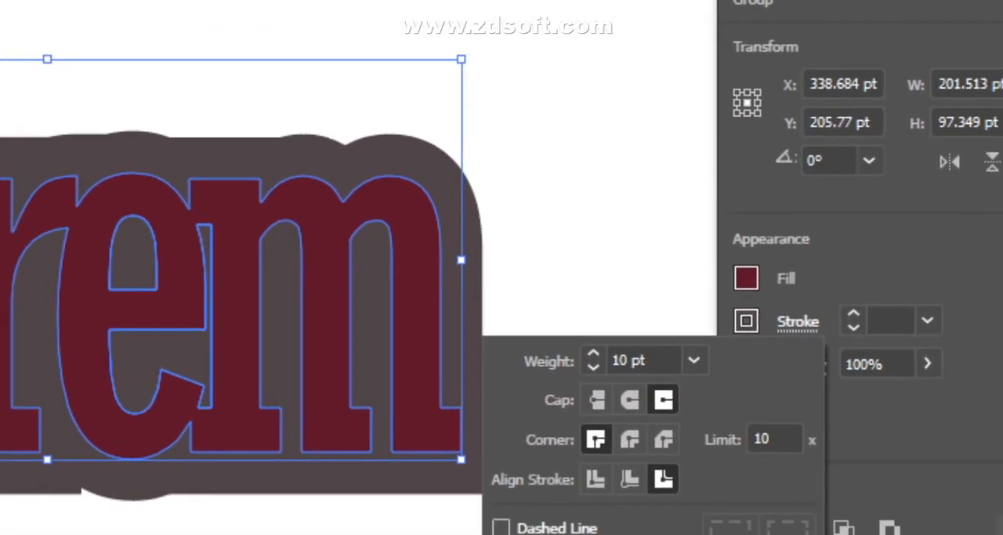
pyautogui.click(408, 384)
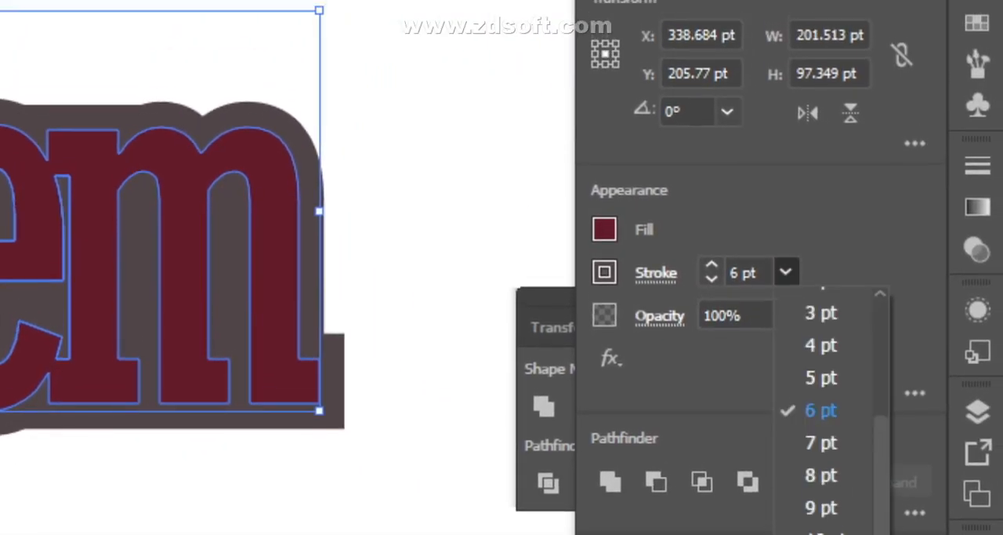
# - Set the lettering's stroke weight to 4 pt and clear the selection
pyautogui.click(786, 262)
pyautogui.click(746, 273)
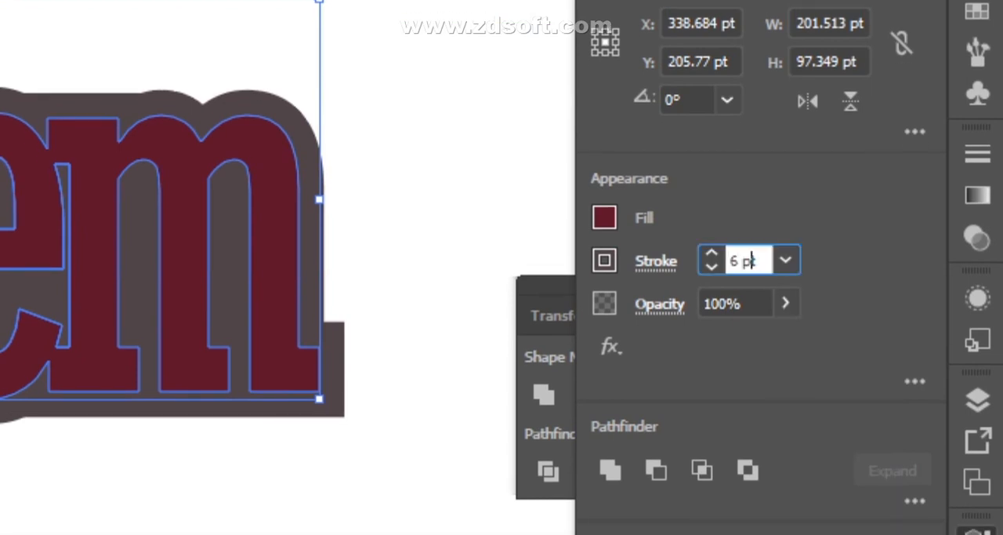
pyautogui.click(786, 262)
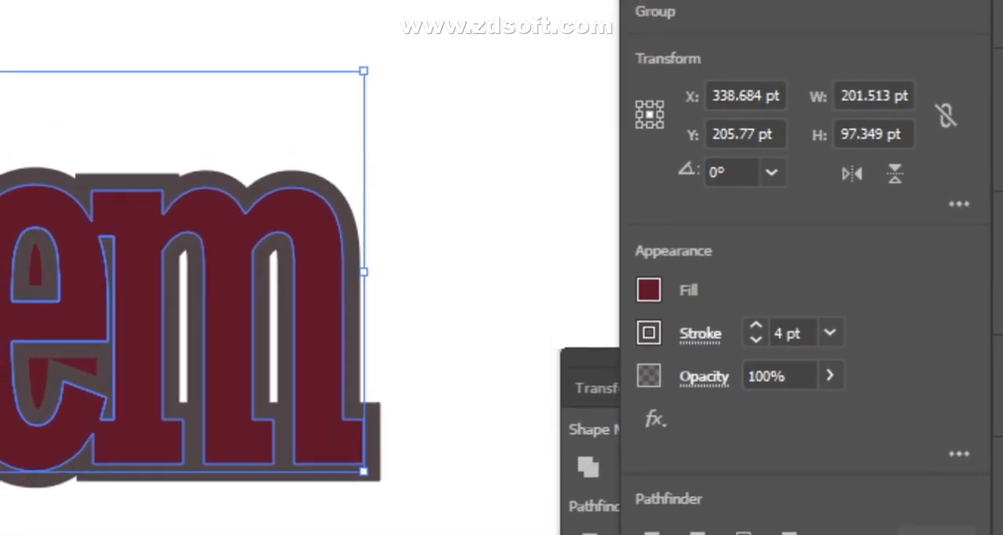
pyautogui.click(456, 180)
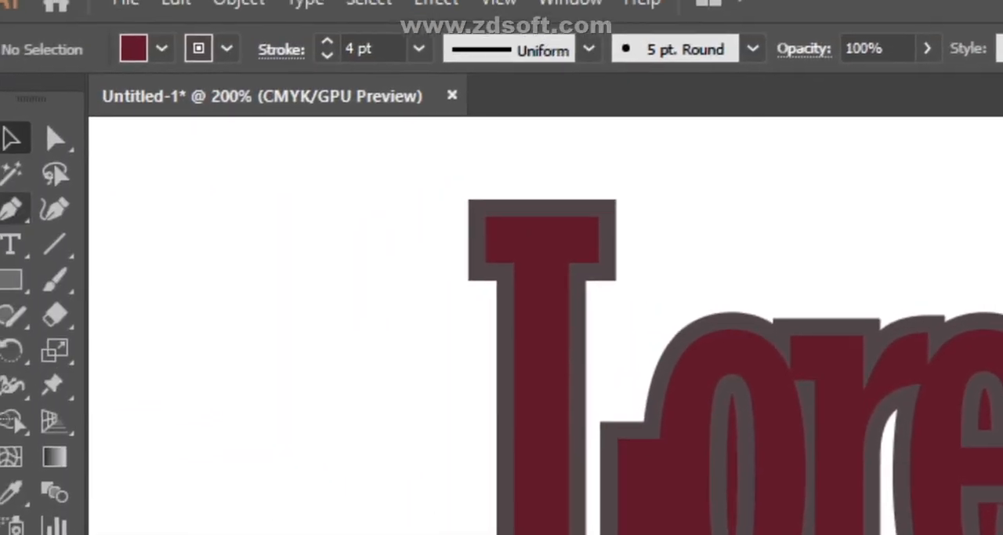
# - Start a Pen outline with a vertical segment about 57 pt long beside the L's stem, and undo the misplaced segment after it
pyautogui.click(17, 201)
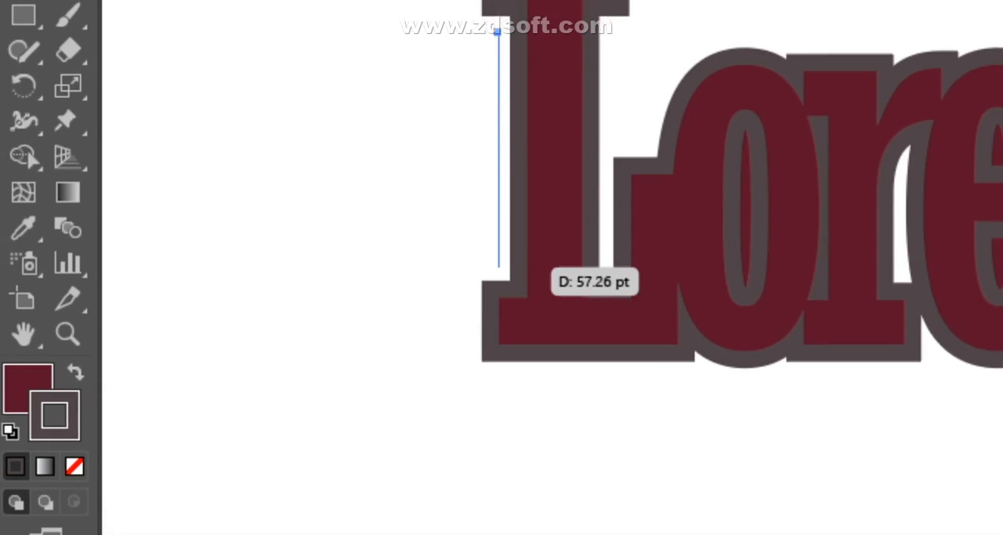
pyautogui.click(497, 265)
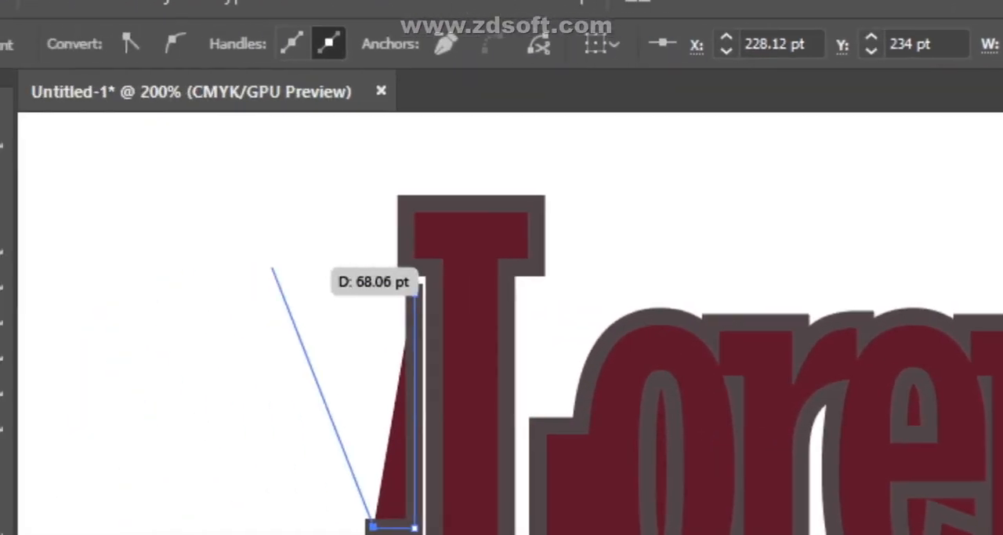
pyautogui.hotkey('ctrl', 'z')
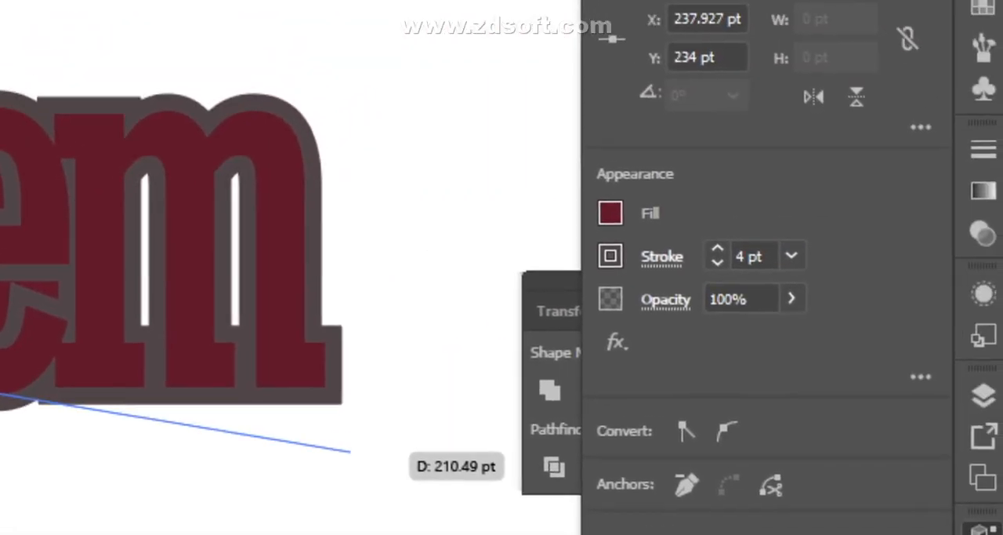
# - Set the new outline path's stroke weight to 2 pt and remove its fill
pyautogui.click(789, 261)
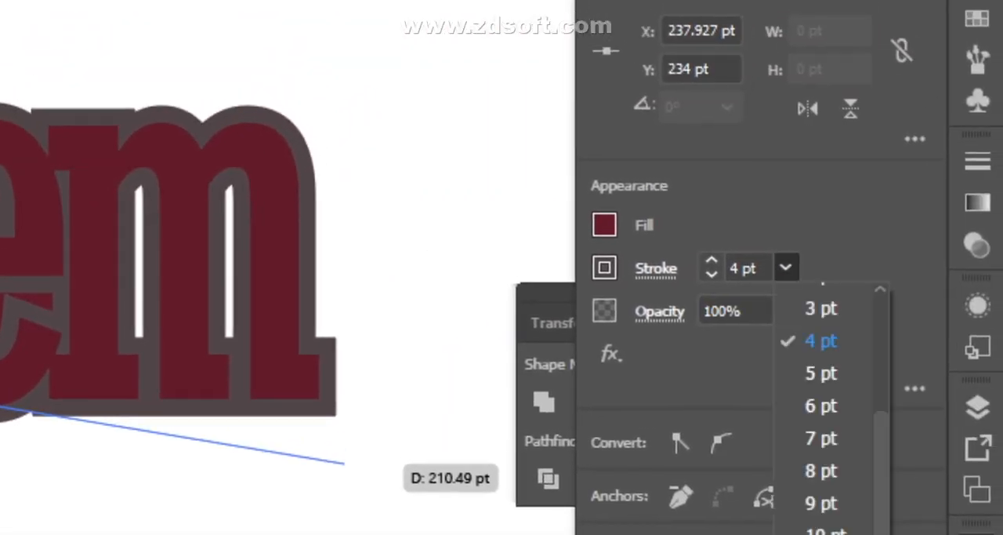
pyautogui.scroll(3, 822, 275)
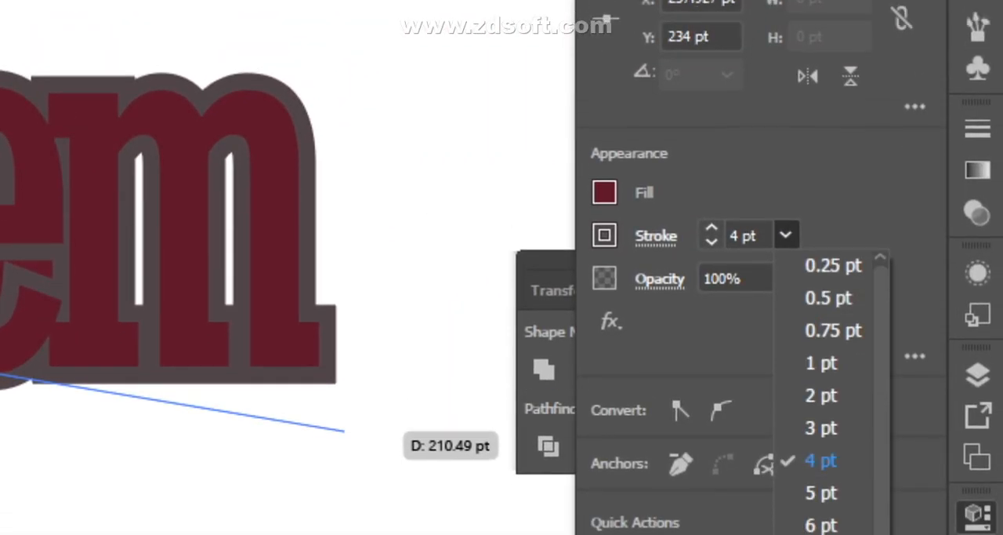
pyautogui.click(822, 463)
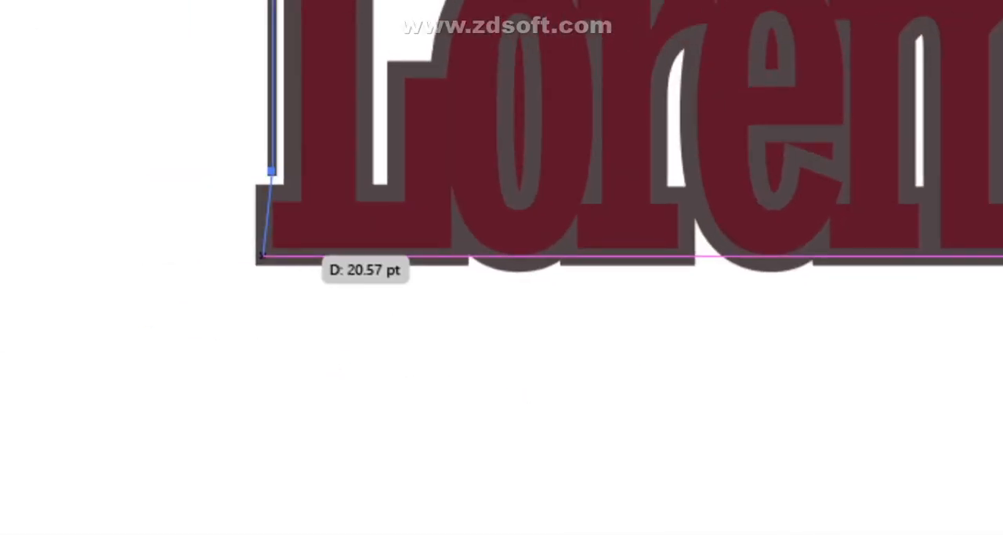
pyautogui.moveTo(265, 246); pyautogui.dragTo(442, 352)
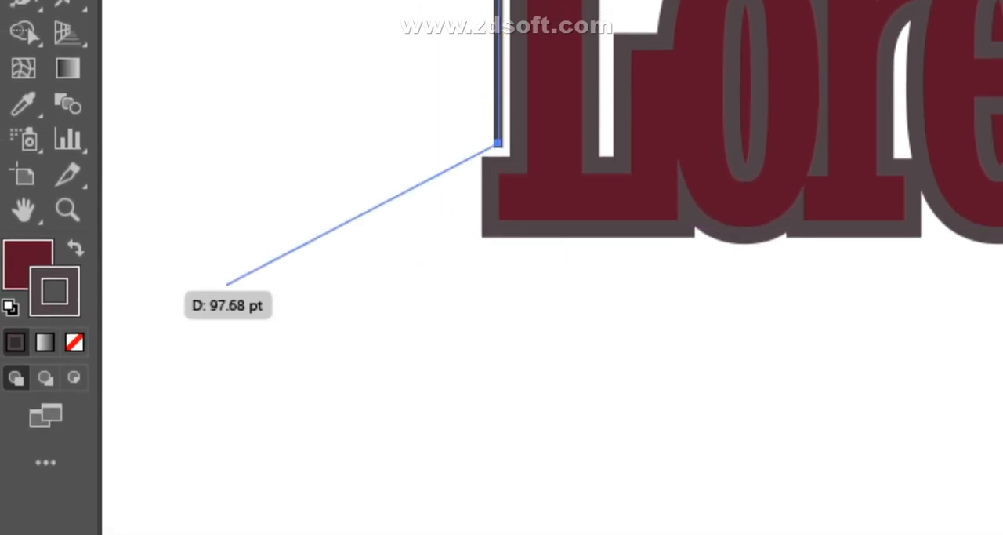
pyautogui.click(18, 304)
pyautogui.press('/')
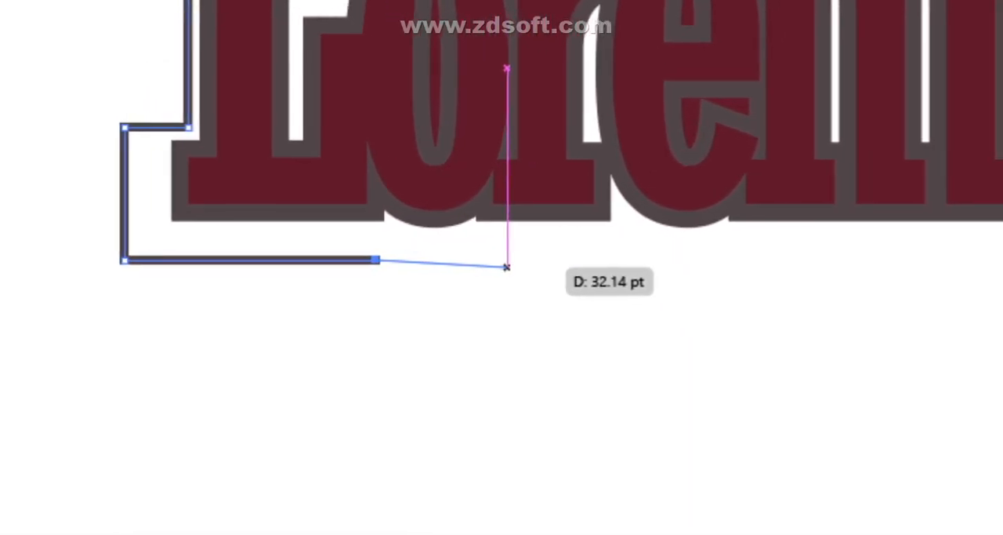
# - Continue the Pen outline beneath the lettering, curving it under the o and e and taking it around the foot of the m
pyautogui.moveTo(502, 262); pyautogui.dragTo(565, 199)
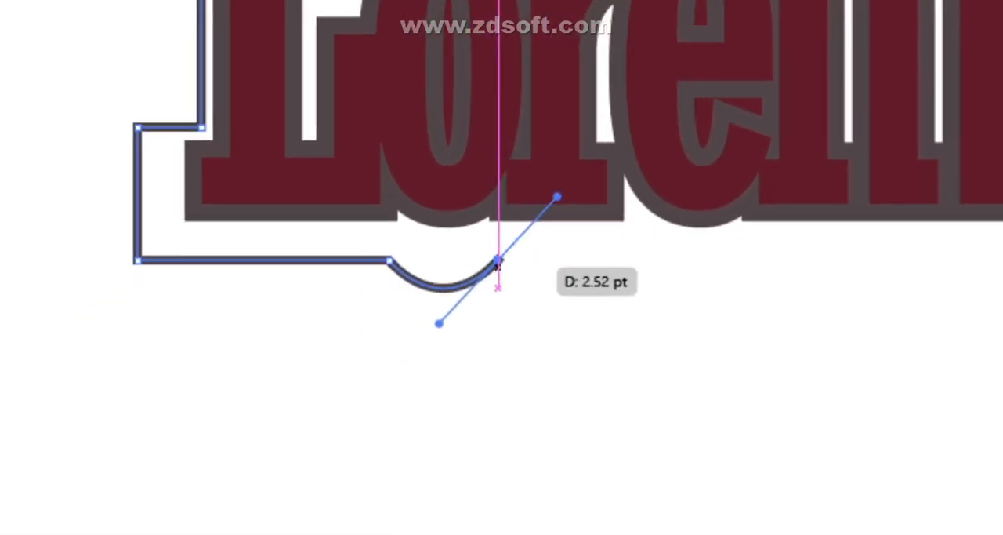
pyautogui.click(446, 331)
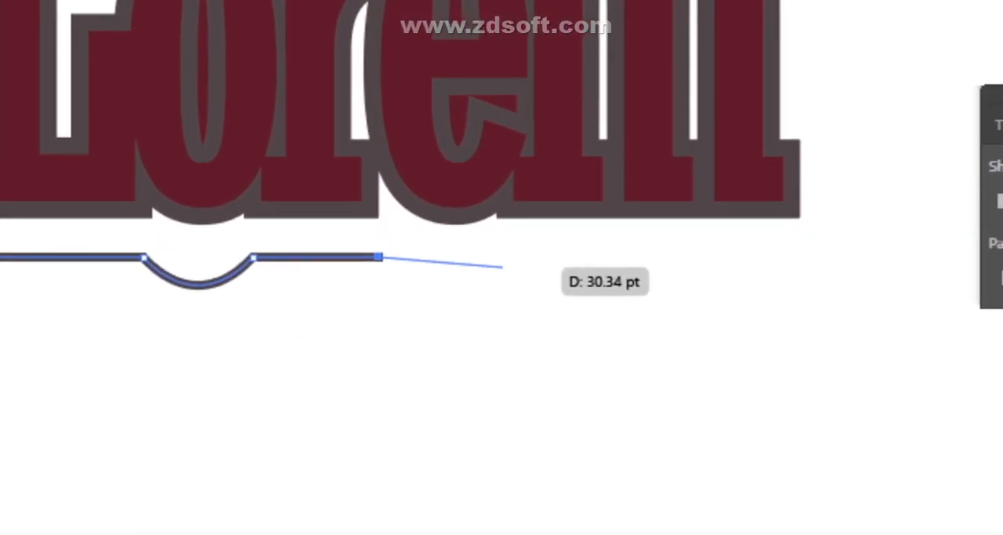
pyautogui.moveTo(503, 267); pyautogui.dragTo(612, 226)
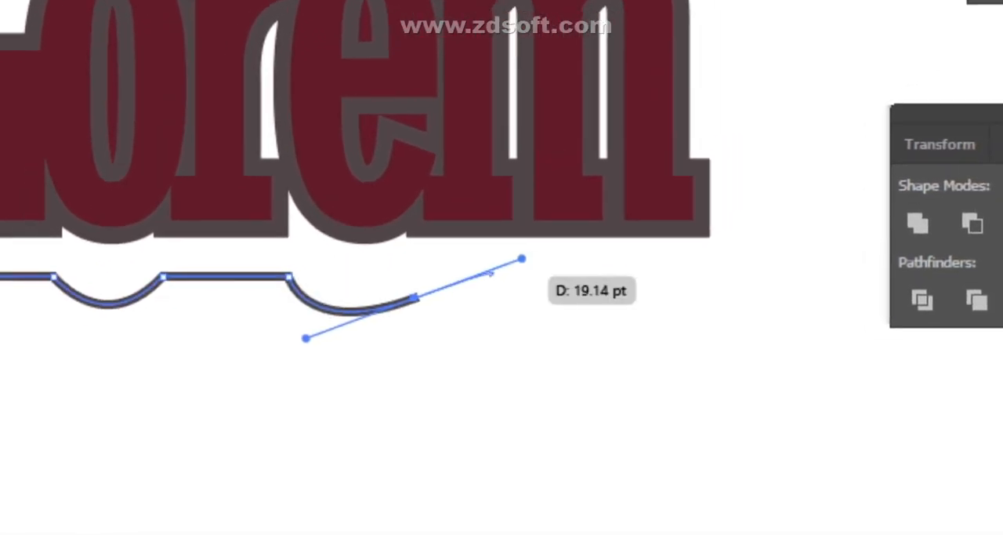
pyautogui.click(396, 310)
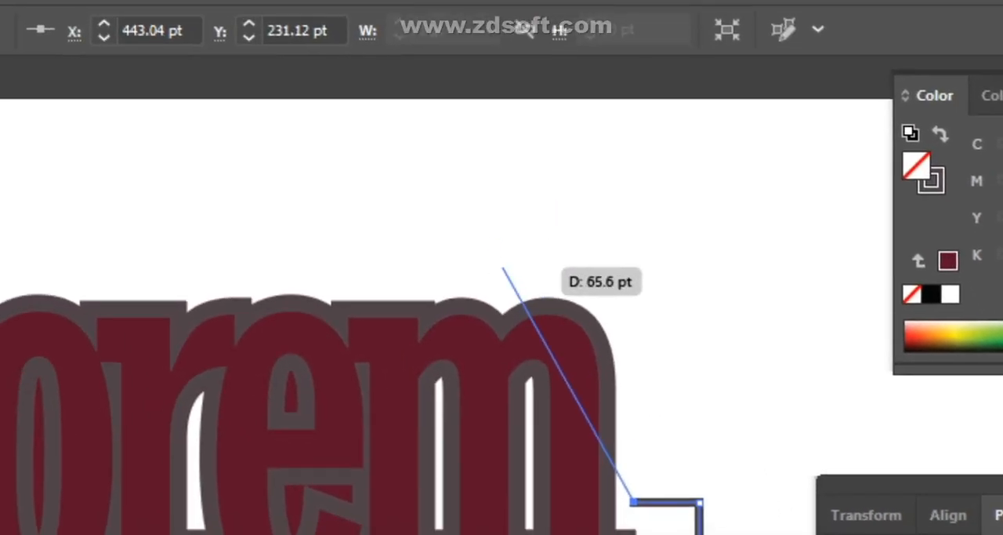
# - Curve the Pen outline up and over both humps of the m
pyautogui.moveTo(504, 268)
pyautogui.mouseDown()
pyautogui.moveTo(623, 166)
pyautogui.moveTo(668, 198)
pyautogui.moveTo(702, 246)
pyautogui.moveTo(502, 261)
pyautogui.mouseUp()
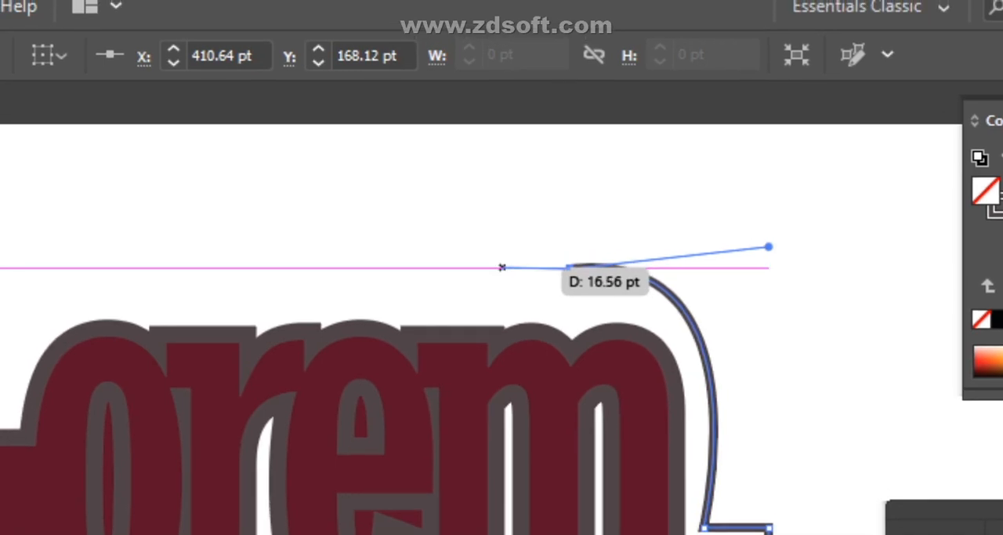
pyautogui.moveTo(502, 267)
pyautogui.mouseDown()
pyautogui.moveTo(482, 291)
pyautogui.moveTo(502, 266)
pyautogui.mouseUp()
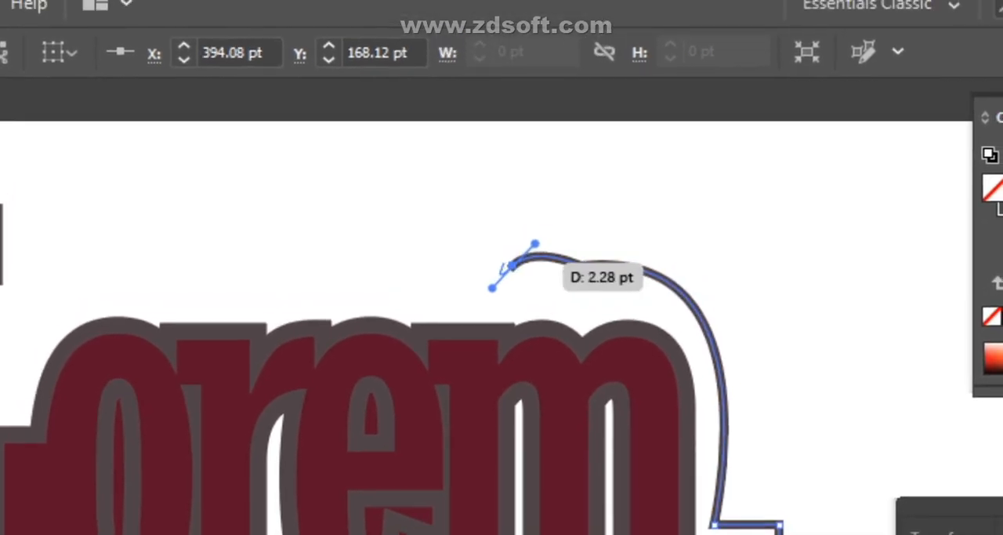
pyautogui.click(511, 240)
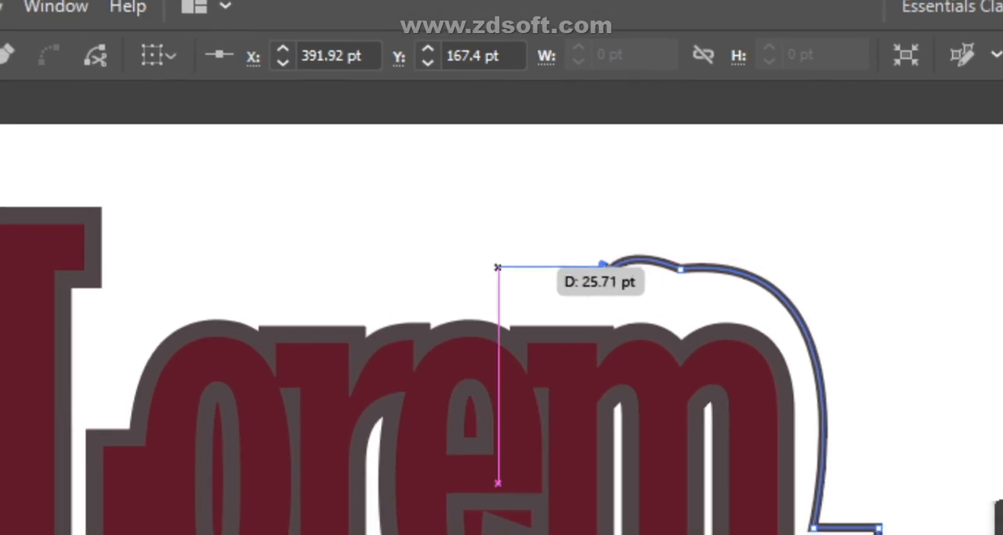
# - Continue the Pen outline above the lettering from the m, arching over the e and r and running straight to the o
pyautogui.moveTo(498, 266); pyautogui.dragTo(430, 266)
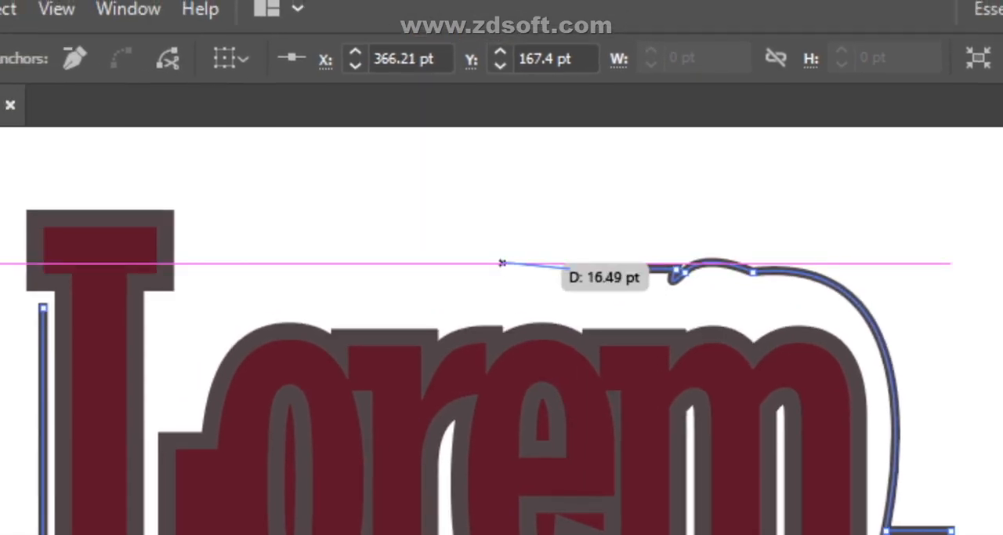
pyautogui.moveTo(502, 263)
pyautogui.mouseDown()
pyautogui.moveTo(473, 297)
pyautogui.moveTo(486, 269)
pyautogui.moveTo(511, 275)
pyautogui.mouseUp()
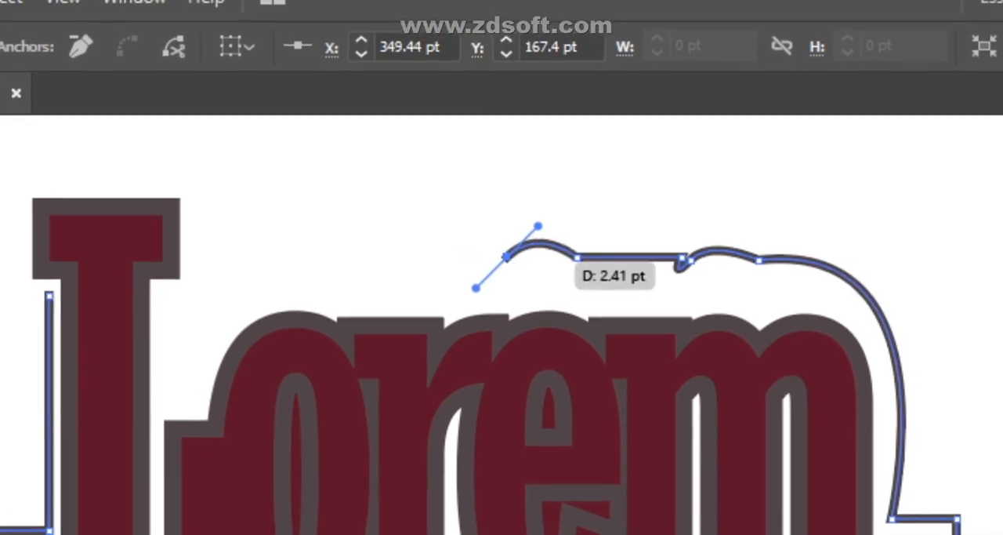
pyautogui.click(542, 244)
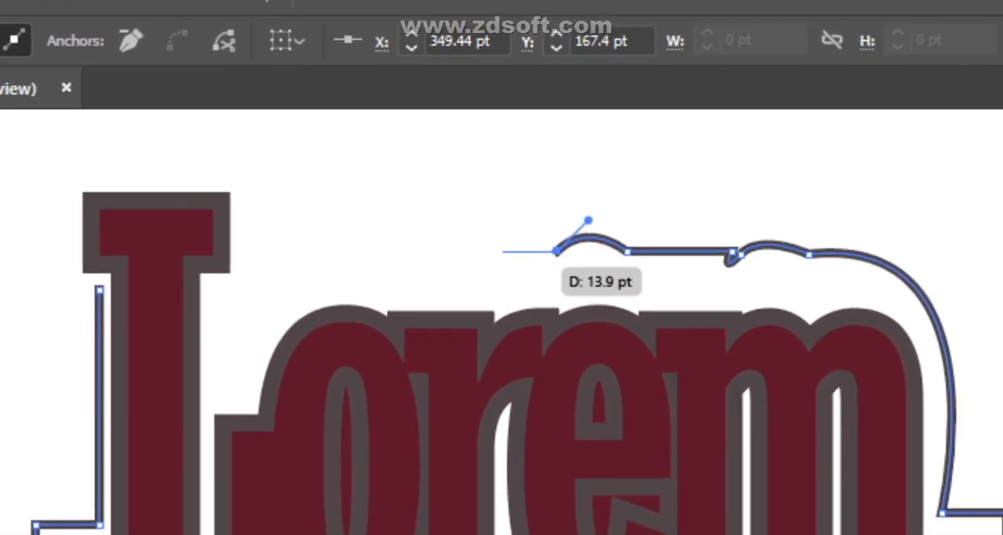
pyautogui.moveTo(502, 267)
pyautogui.mouseDown()
pyautogui.moveTo(503, 281)
pyautogui.moveTo(492, 272)
pyautogui.moveTo(502, 266)
pyautogui.mouseUp()
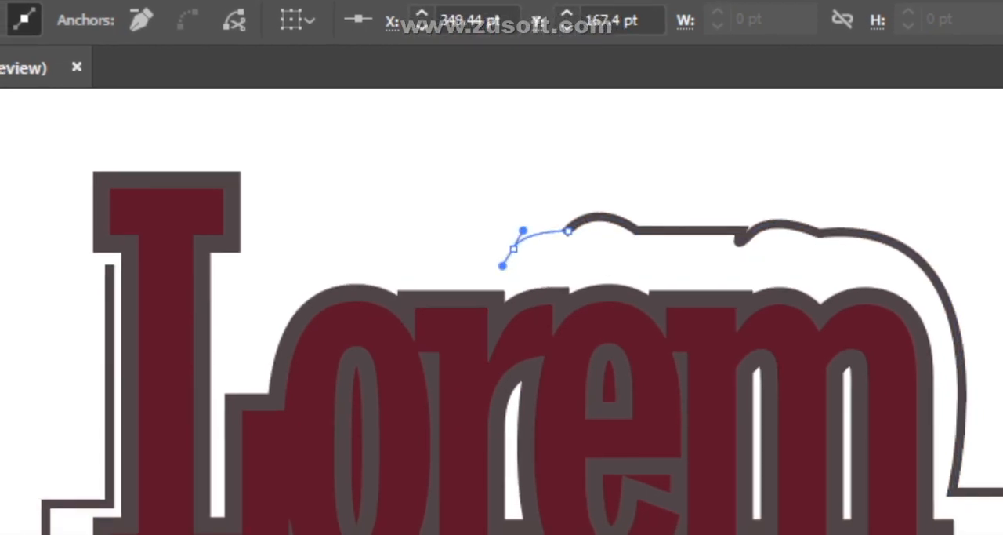
pyautogui.click(514, 248)
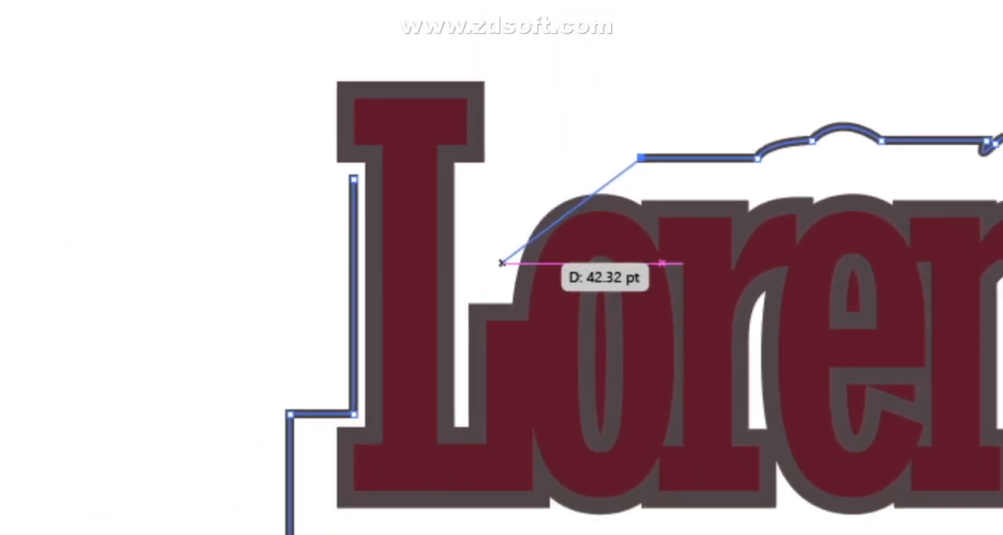
# - Curve the Pen outline down around the o, step it about 8 pt toward the L's stem, and take it up around the L's head
pyautogui.moveTo(503, 263)
pyautogui.mouseDown()
pyautogui.moveTo(486, 321)
pyautogui.moveTo(503, 411)
pyautogui.moveTo(503, 270)
pyautogui.moveTo(493, 269)
pyautogui.mouseUp()
pyautogui.click(494, 116)
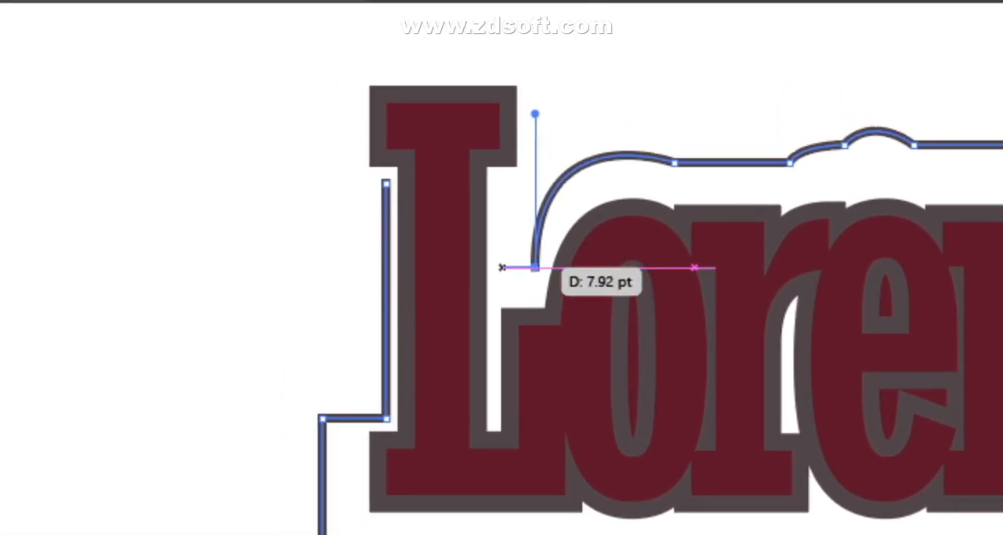
pyautogui.moveTo(502, 268)
pyautogui.mouseDown()
pyautogui.moveTo(502, 185)
pyautogui.moveTo(502, 265)
pyautogui.mouseUp()
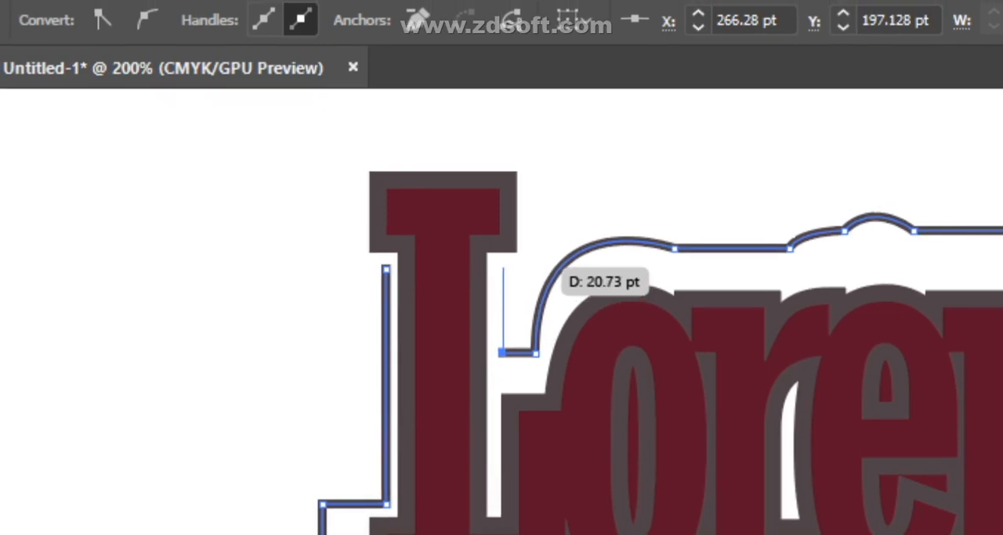
pyautogui.click(502, 268)
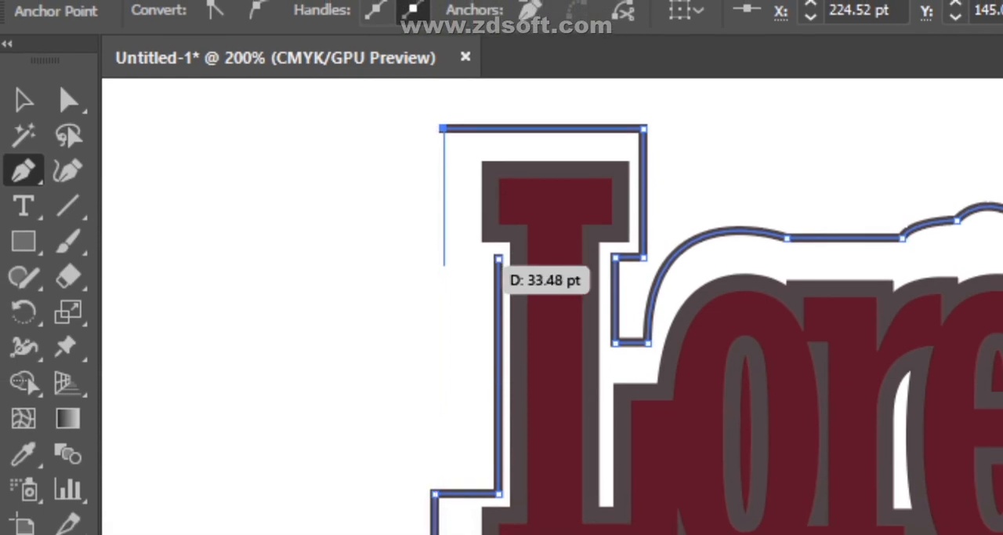
# - Try to bring the Pen outline down beside the L's head and join it to the starting anchor, then undo the misplaced points
pyautogui.click(443, 257)
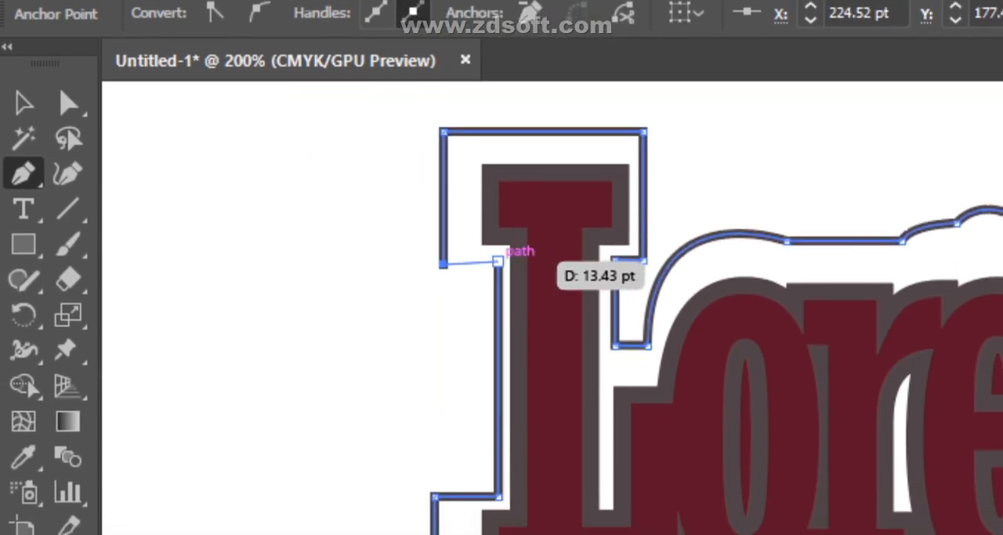
pyautogui.click(497, 261)
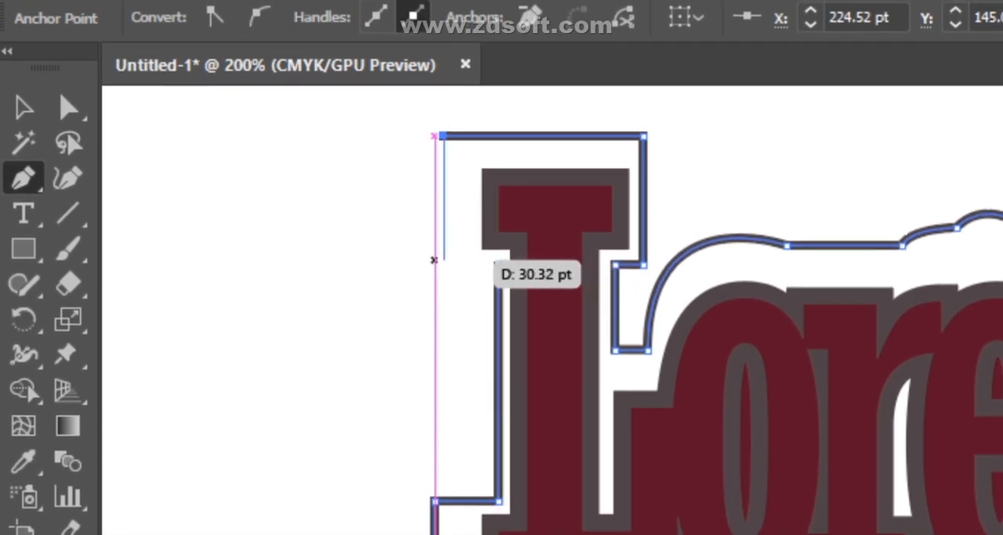
pyautogui.moveTo(434, 259)
pyautogui.mouseDown()
pyautogui.moveTo(498, 265)
pyautogui.moveTo(446, 263)
pyautogui.moveTo(444, 282)
pyautogui.moveTo(445, 265)
pyautogui.mouseUp()
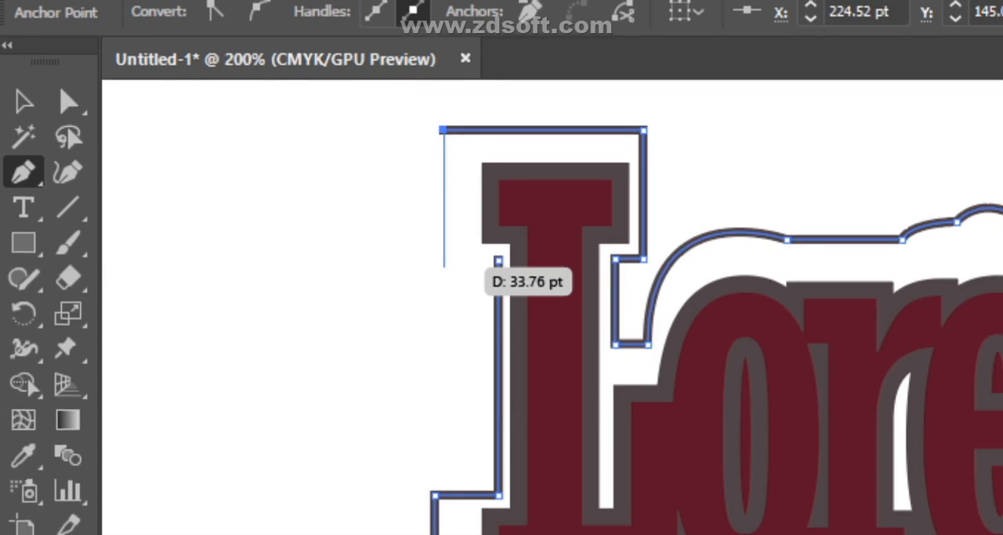
pyautogui.moveTo(445, 267); pyautogui.dragTo(444, 268)
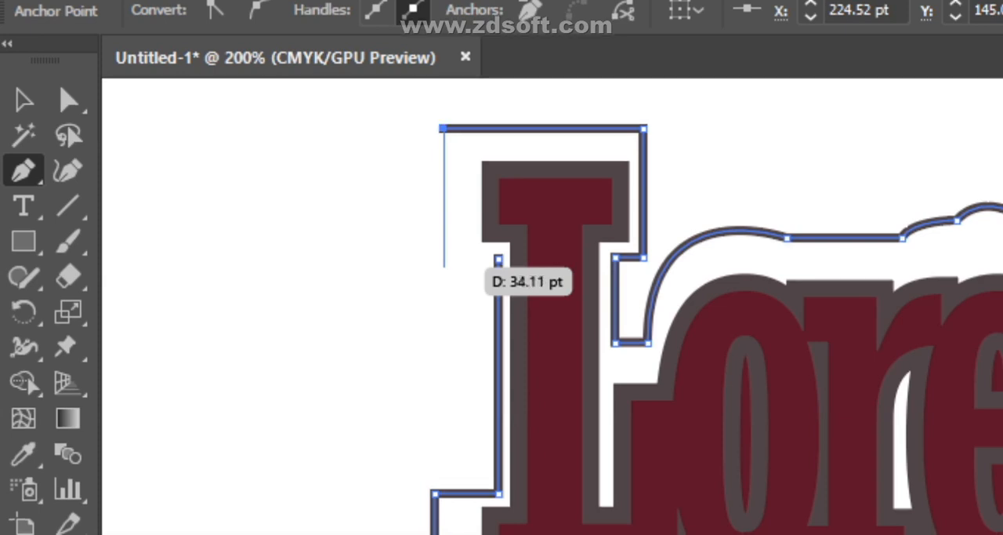
pyautogui.keyDown('shift'); pyautogui.click(427, 266); pyautogui.keyUp('shift')
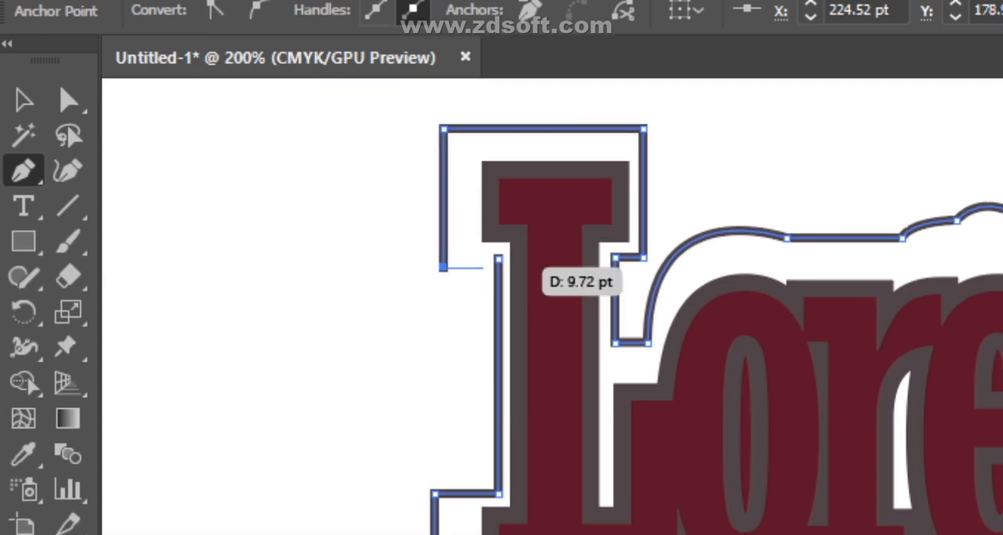
pyautogui.click(499, 262)
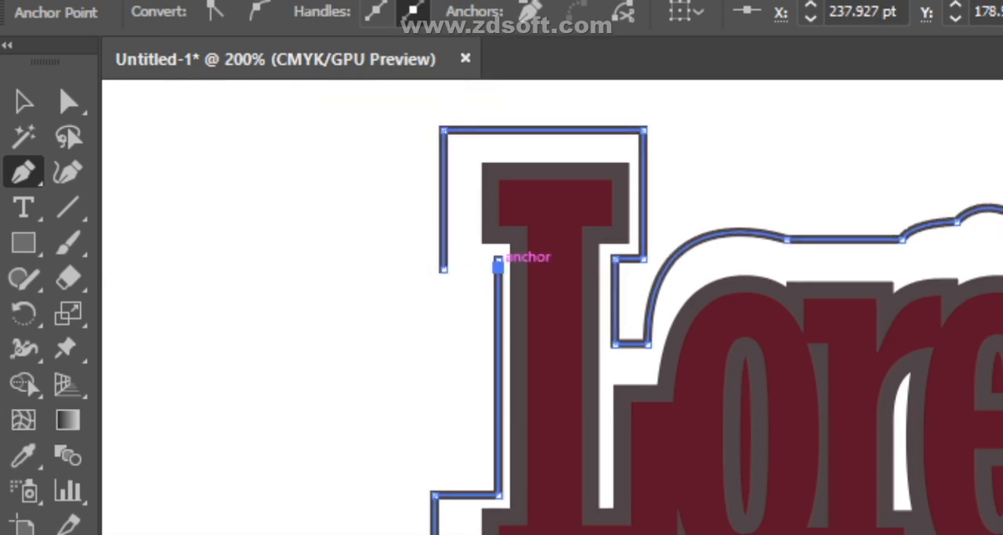
pyautogui.hotkey('ctrl', 'z')
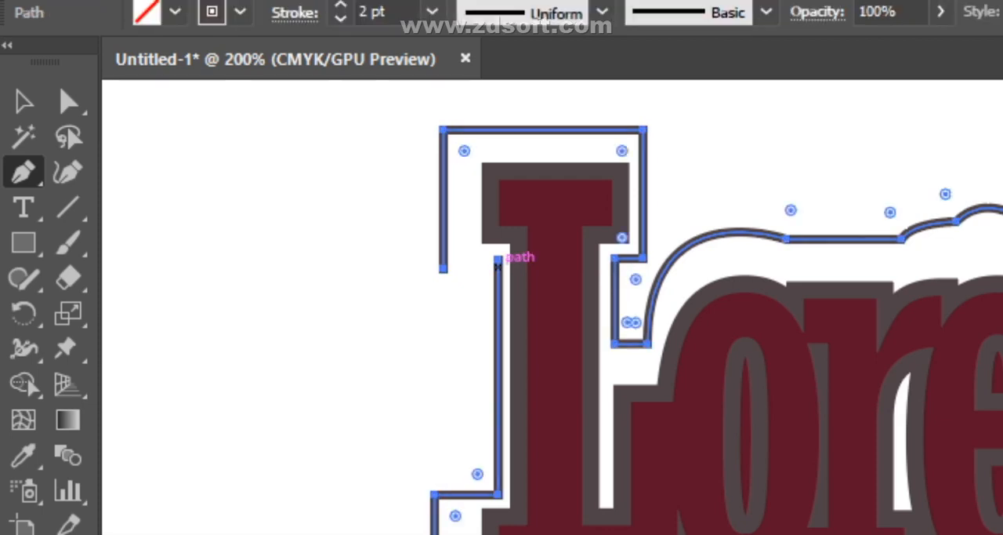
pyautogui.hotkey('ctrl', 'z')
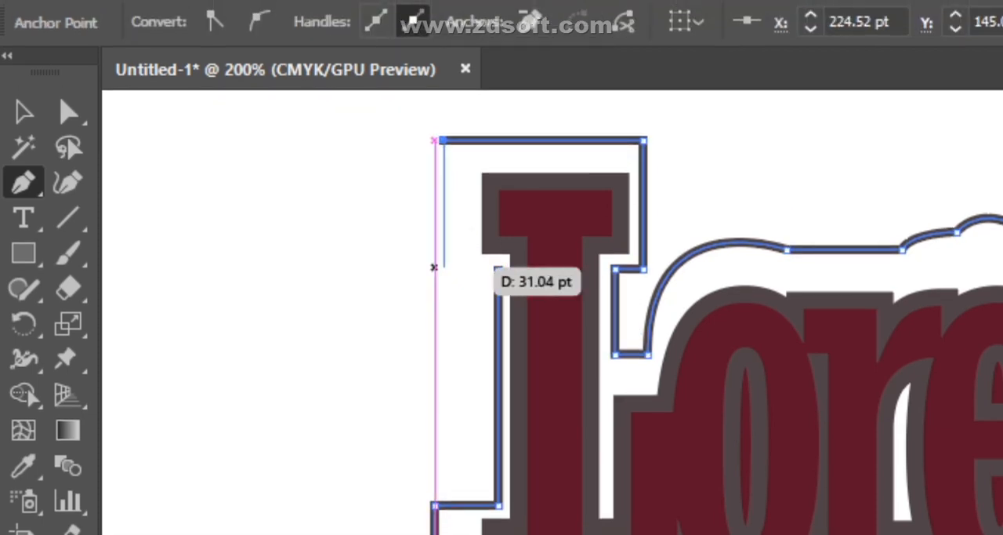
# - Add the vertical segment about 31 pt long beside the L's head and close the Pen outline at its starting anchor
pyautogui.click(435, 266)
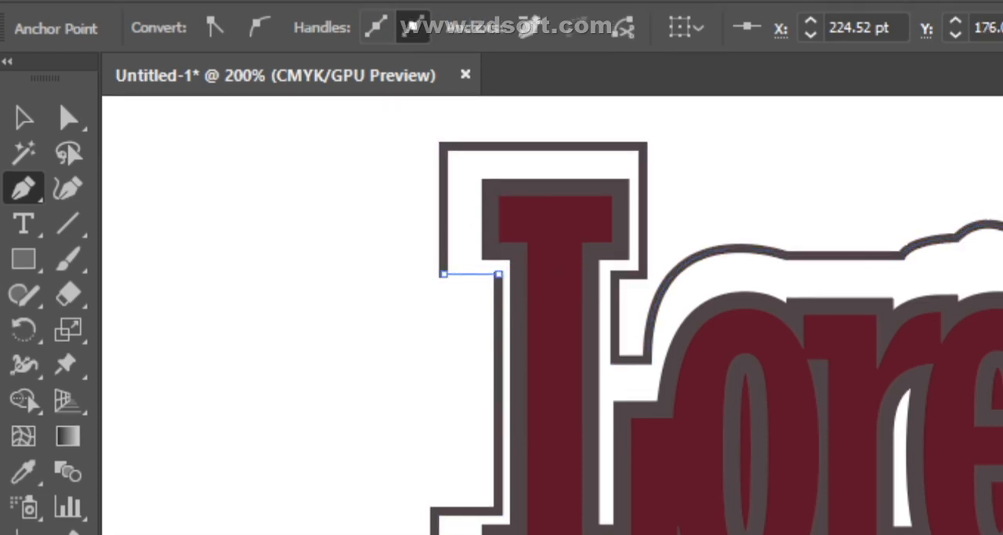
pyautogui.click(497, 270)
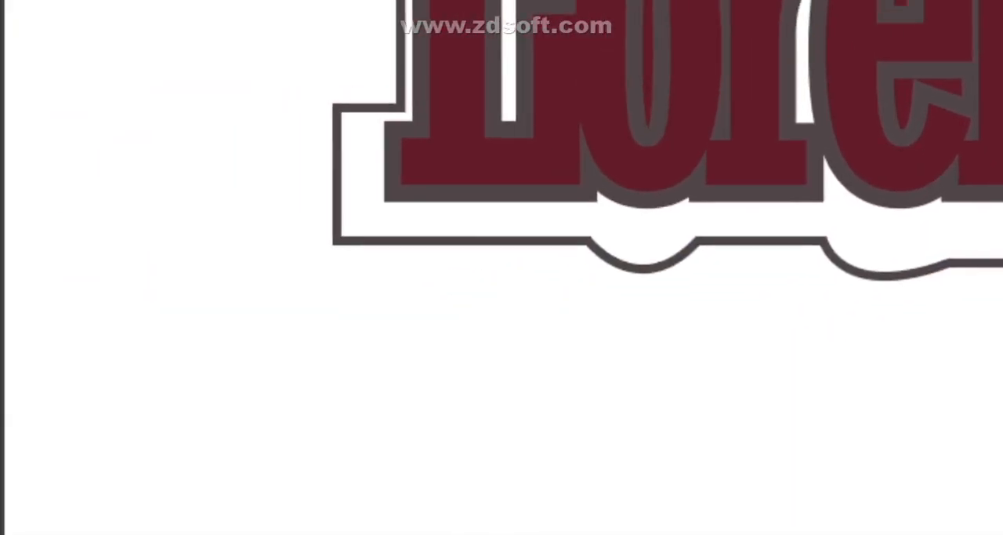
# - Select the closed outline and swap its fill and stroke to make it a solid dark shape
pyautogui.click(71, 262)
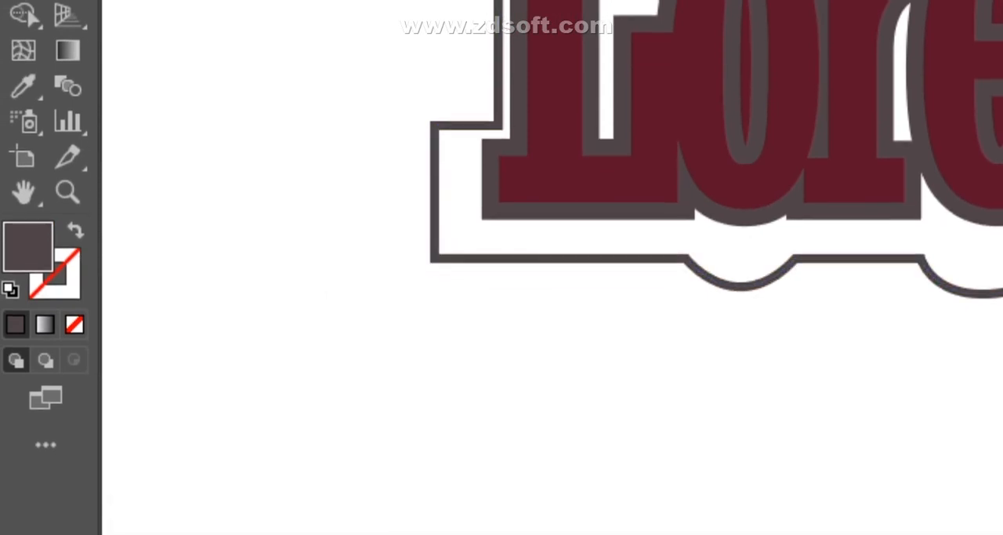
pyautogui.click(433, 223)
pyautogui.hotkey('shift', 'x')
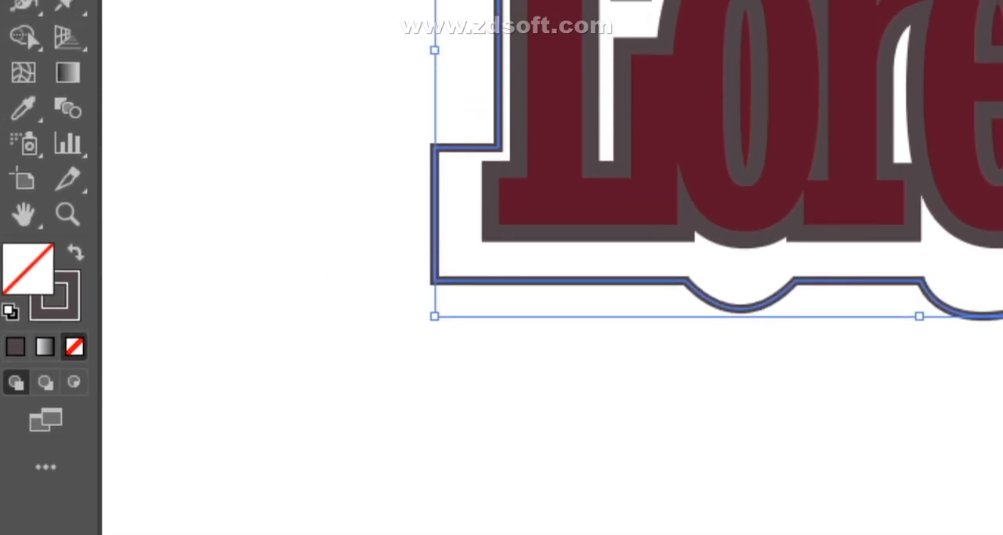
pyautogui.click(75, 250)
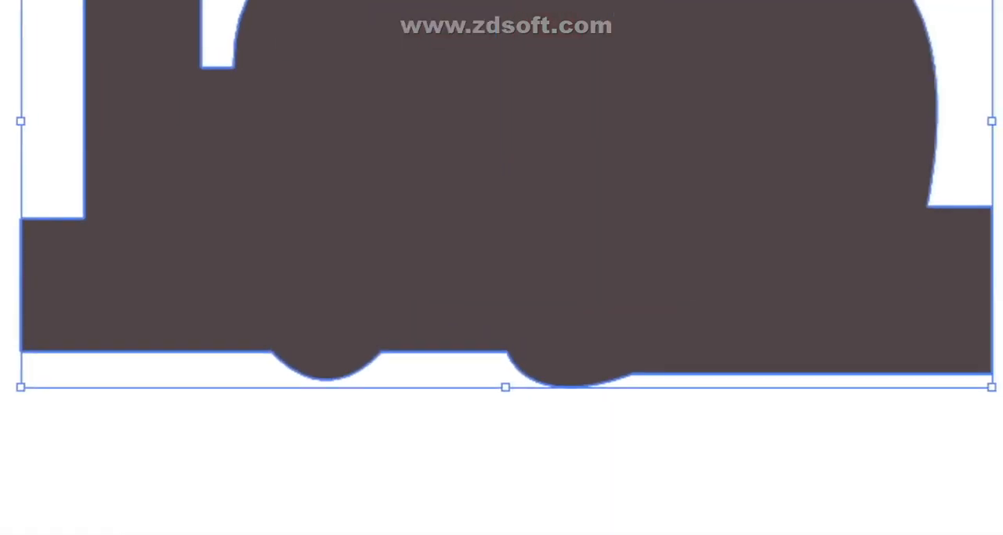
# - Send the filled outline shape to the back behind the lettering, then undo the arrangement and the fill swap
pyautogui.rightClick(495, 128)
pyautogui.moveTo(454, 383)
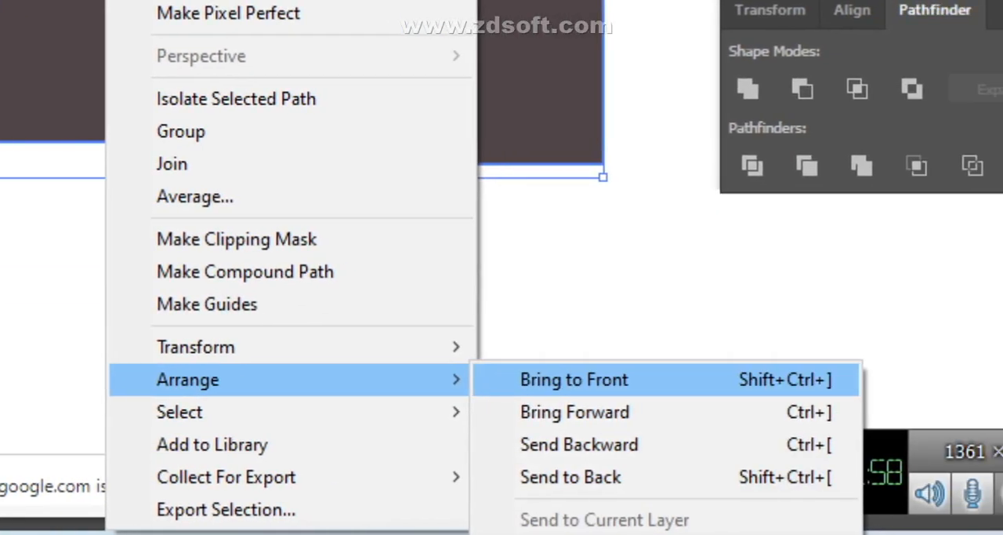
pyautogui.click(571, 477)
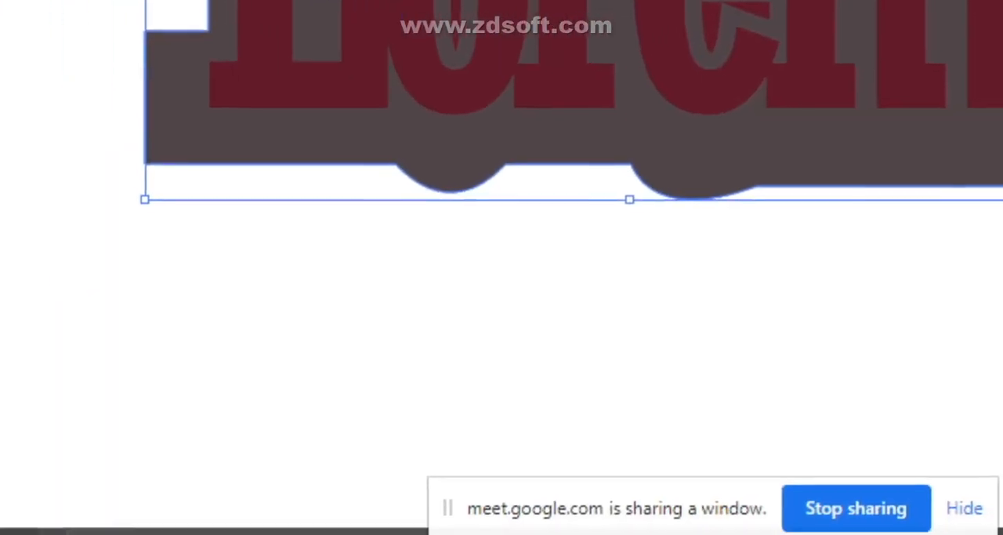
pyautogui.click(470, 313)
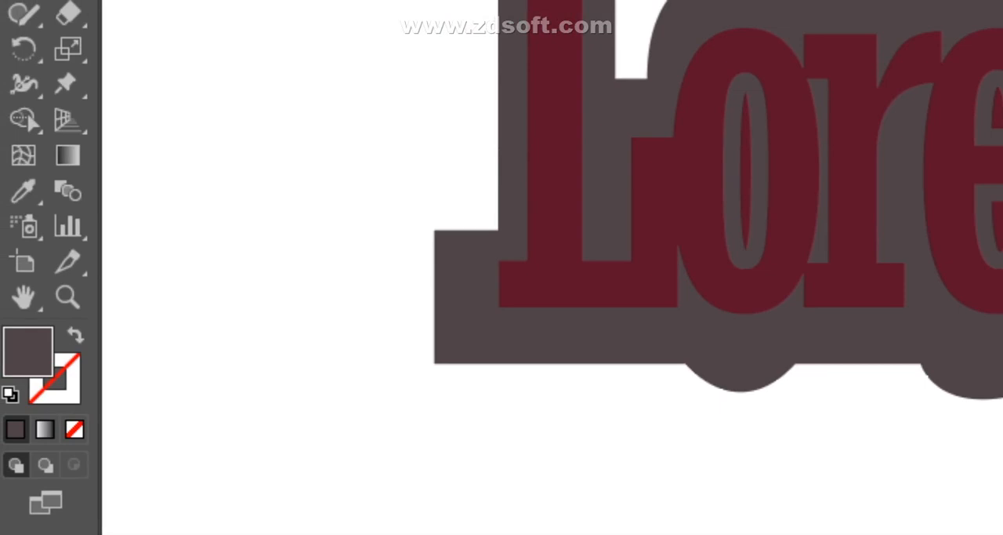
pyautogui.hotkey('ctrl', 'z')
pyautogui.hotkey('ctrl', 'z')
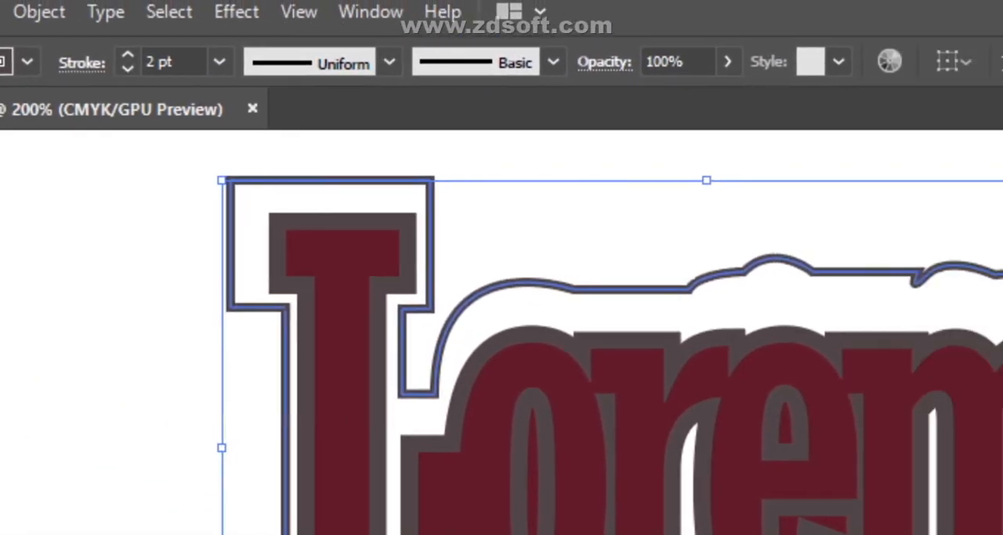
# - Try the lens-shaped and half-lens width profiles on the outline's stroke, followed by Width Profile 2, and deselect it
pyautogui.click(389, 62)
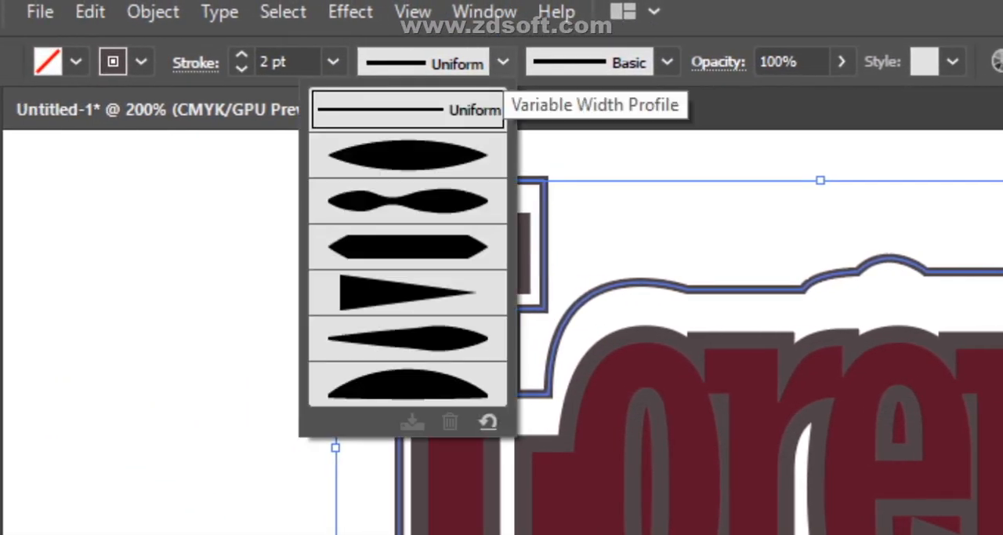
pyautogui.click(404, 155)
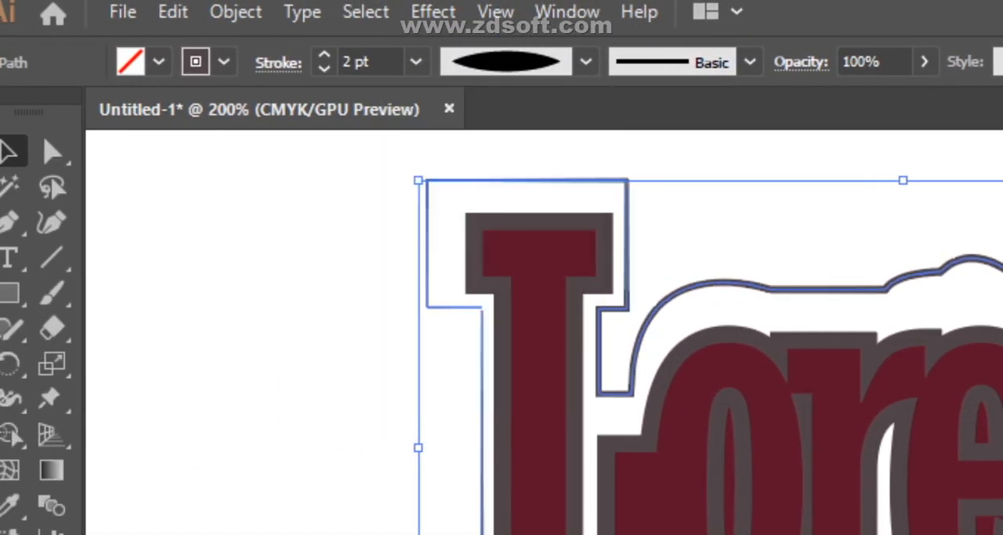
pyautogui.click(562, 62)
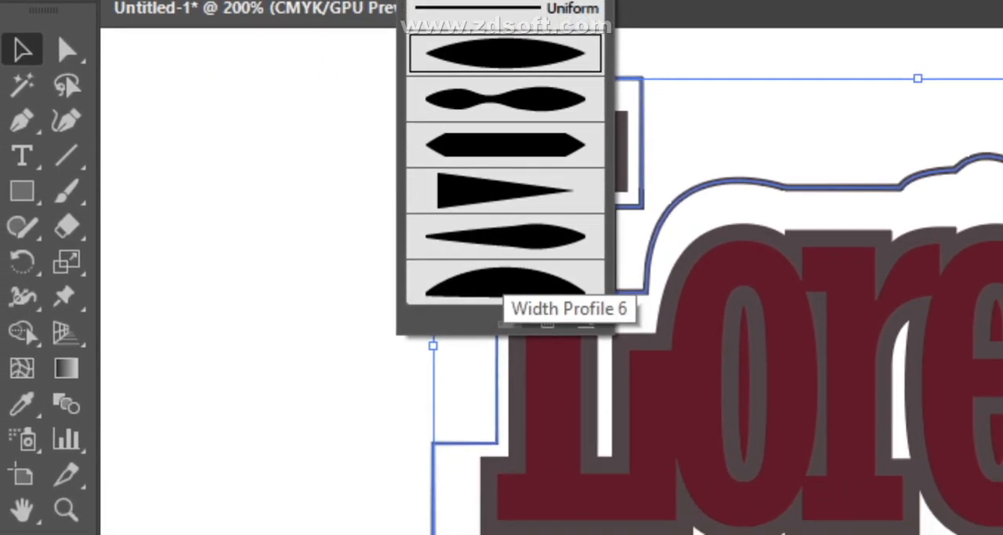
pyautogui.click(502, 325)
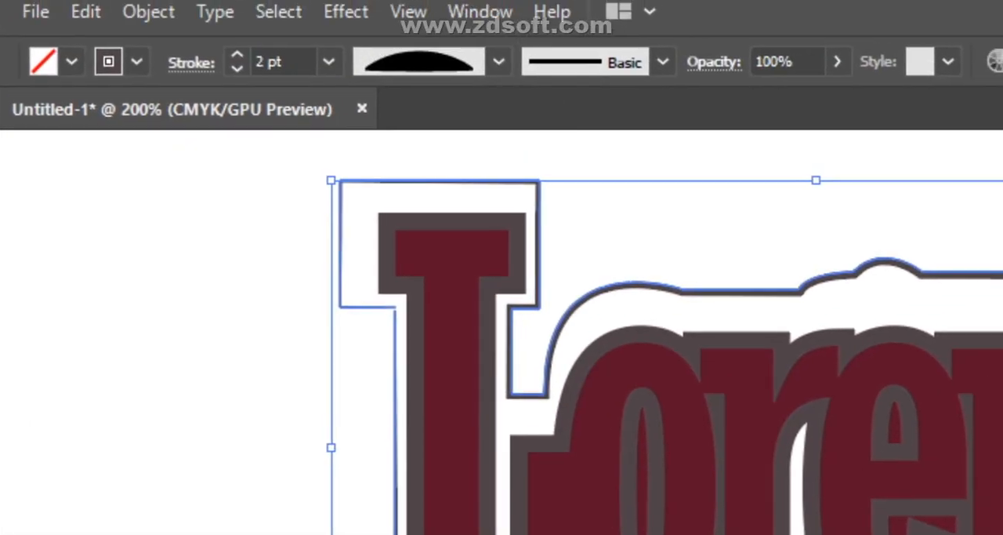
pyautogui.click(499, 62)
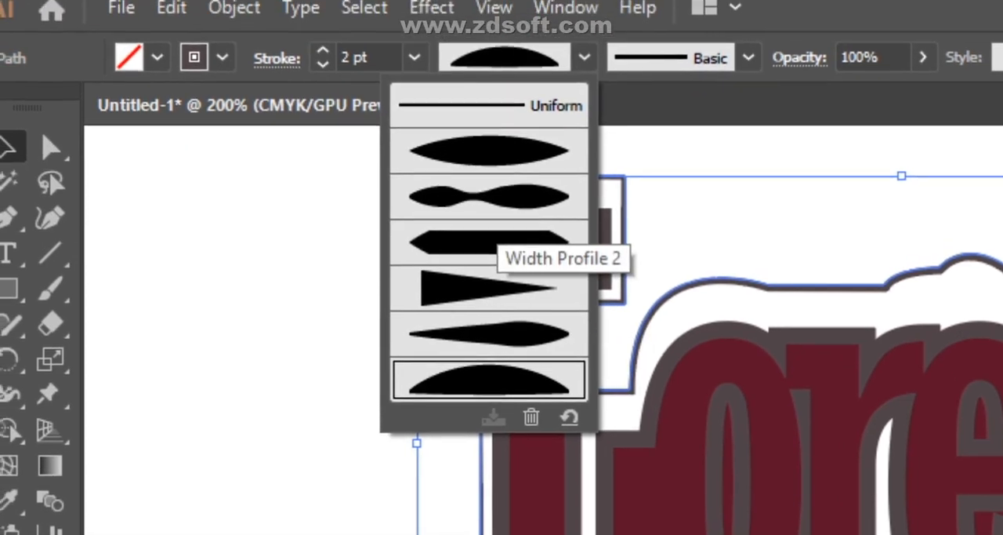
pyautogui.click(480, 176)
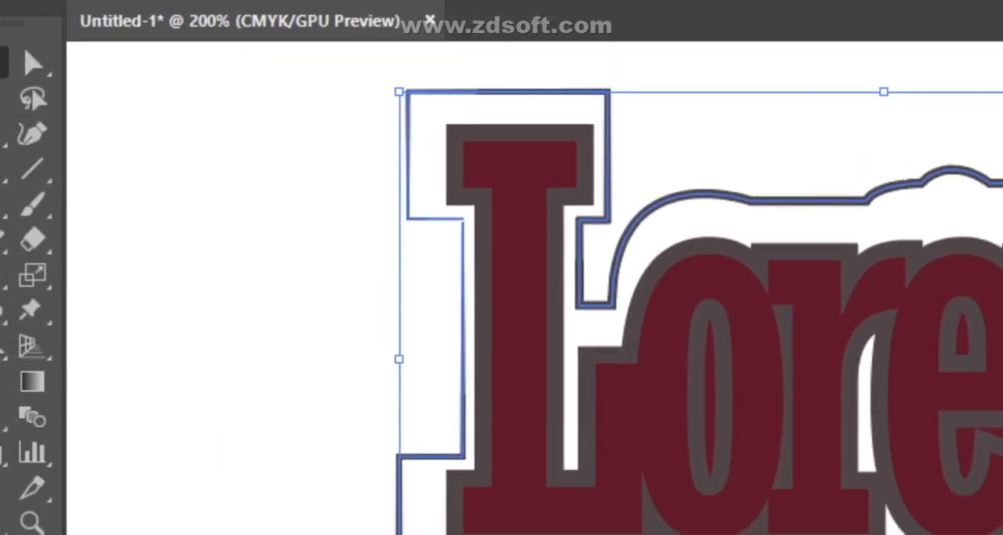
pyautogui.click(306, 317)
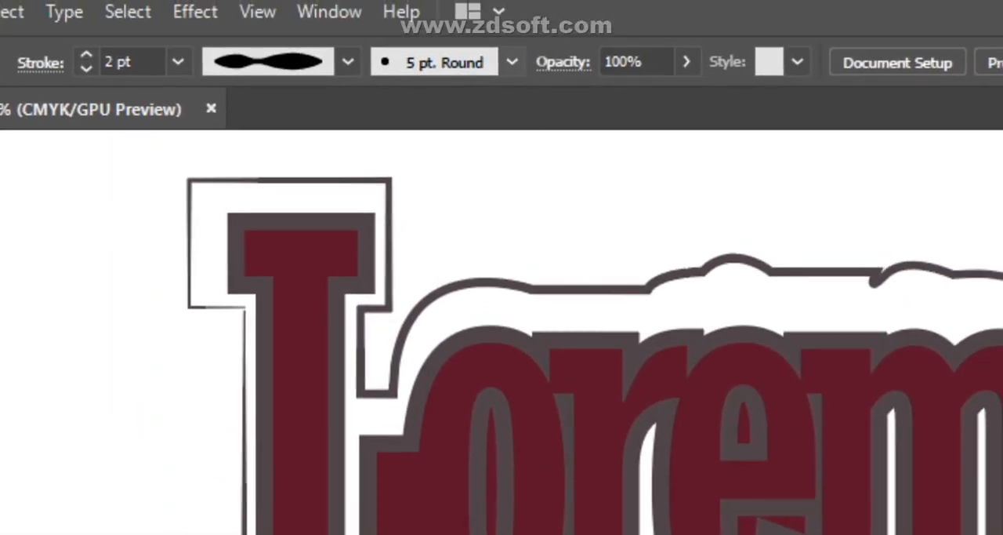
# - Browse the brush definitions and choose the Charcoal - Feather brush with nothing selected
pyautogui.click(512, 62)
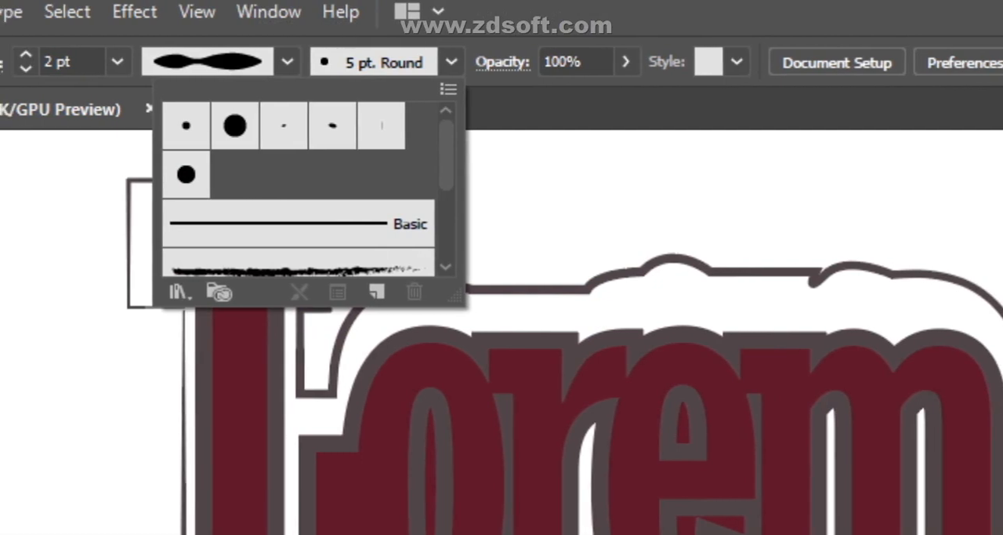
pyautogui.scroll(-3, 470, 188)
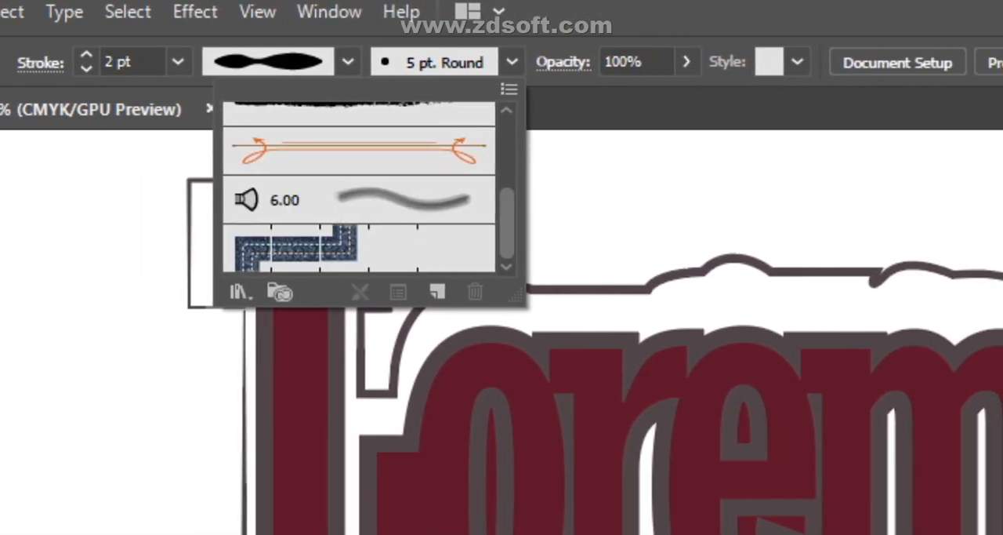
pyautogui.scroll(2, 359, 188)
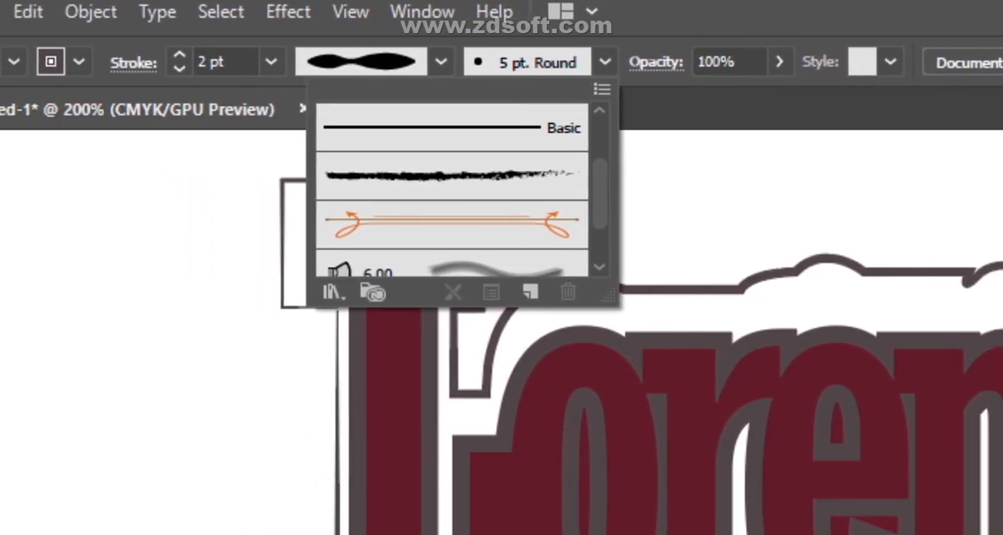
pyautogui.click(494, 176)
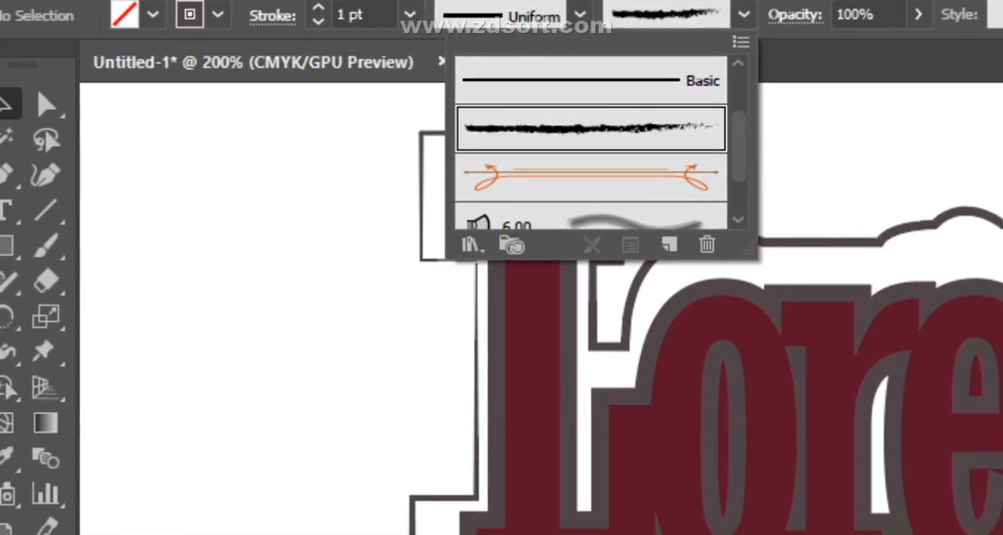
pyautogui.click(315, 326)
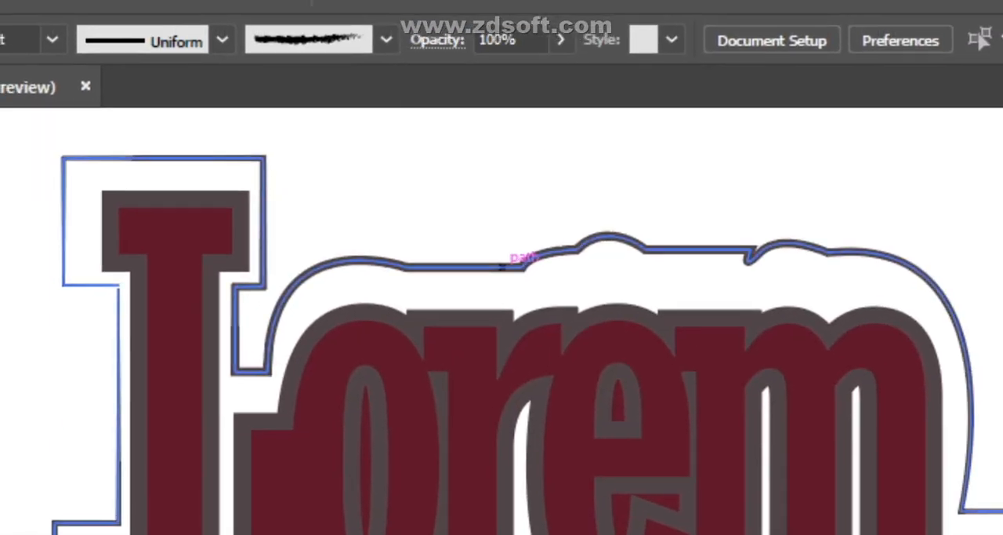
# - Select the offset outline around the lettering and apply the Charcoal - Feather brush to its stroke
pyautogui.click(503, 267)
pyautogui.click(385, 41)
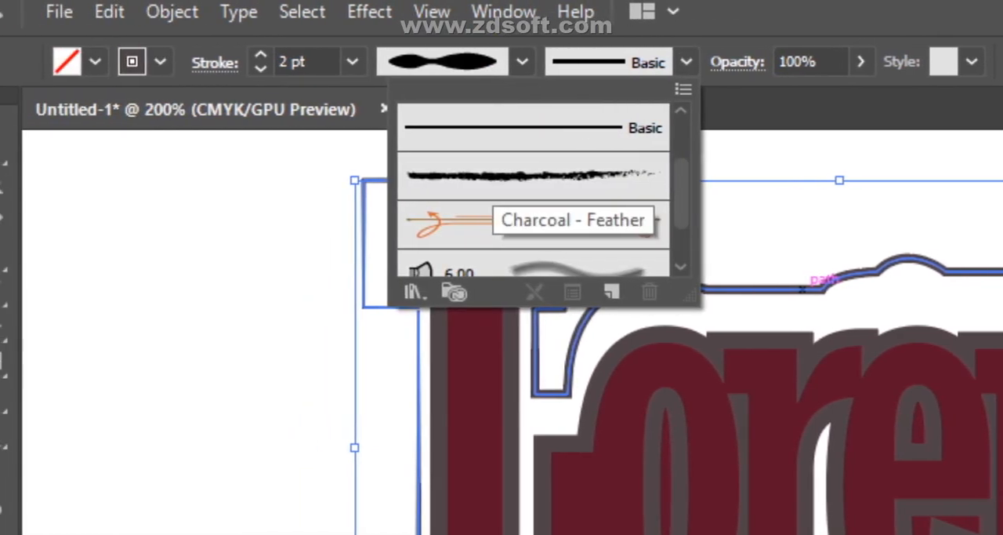
pyautogui.click(501, 175)
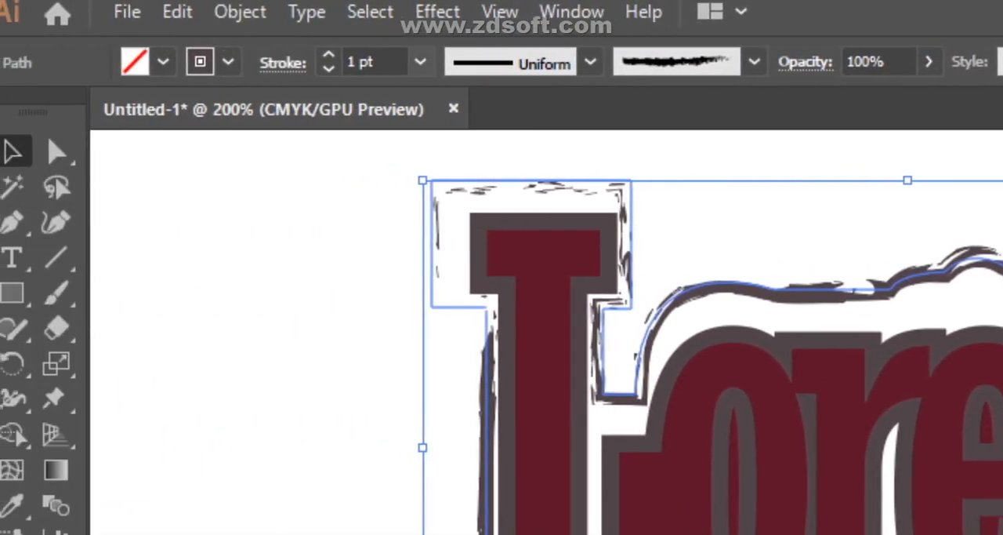
# - Try 12 pt and 8 pt weights on the outline's charcoal stroke, and lower it gradually through 6 pt and 4 pt to a thinner weight
pyautogui.click(421, 62)
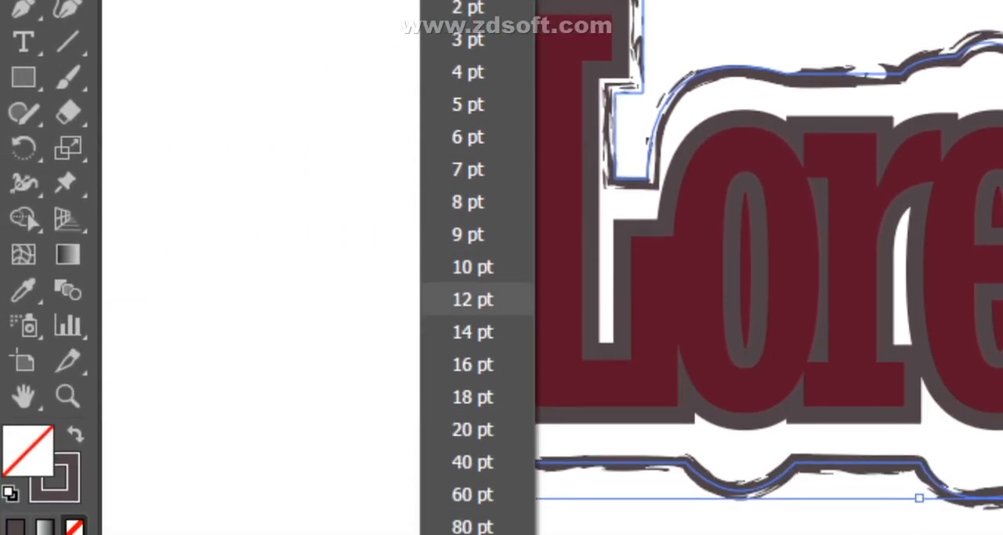
pyautogui.click(461, 514)
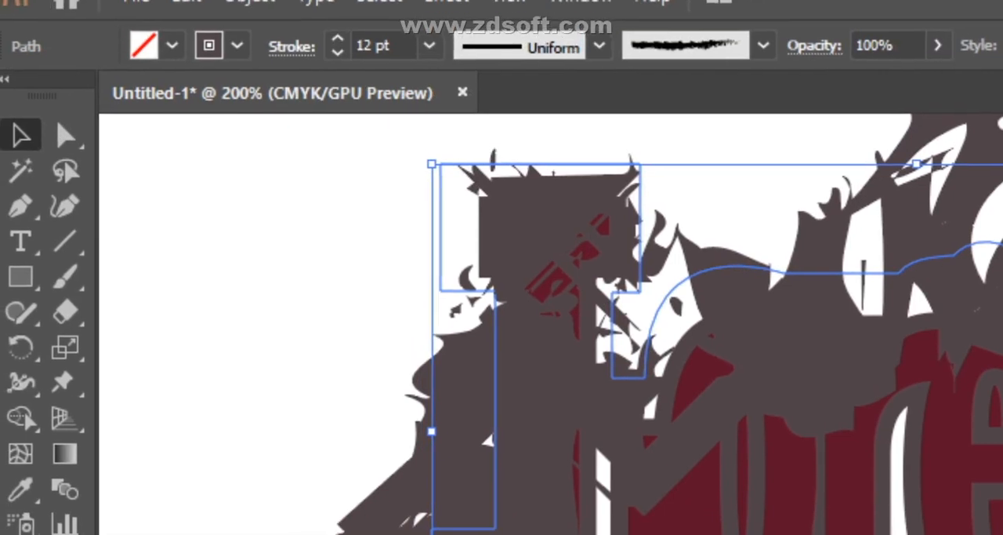
pyautogui.doubleClick(402, 62)
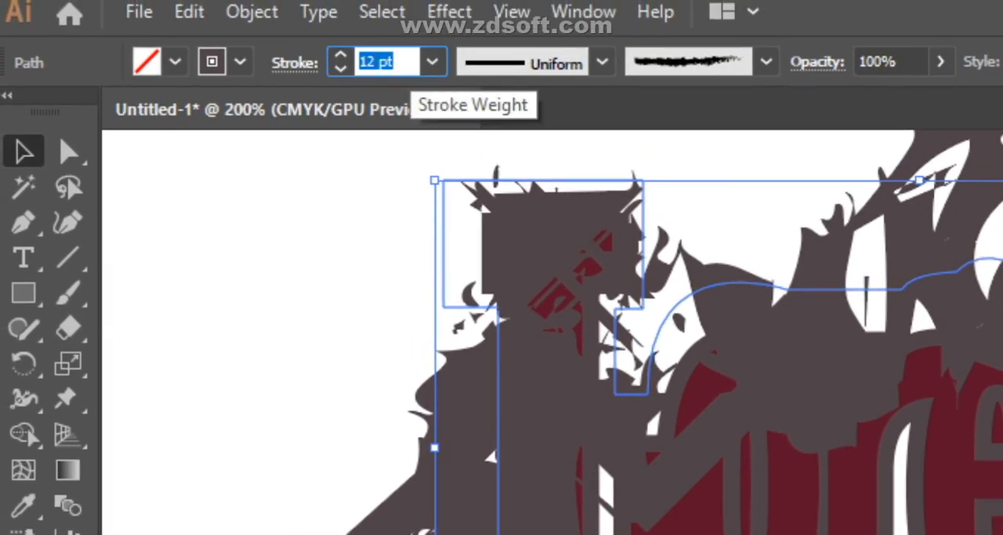
pyautogui.press('Return')
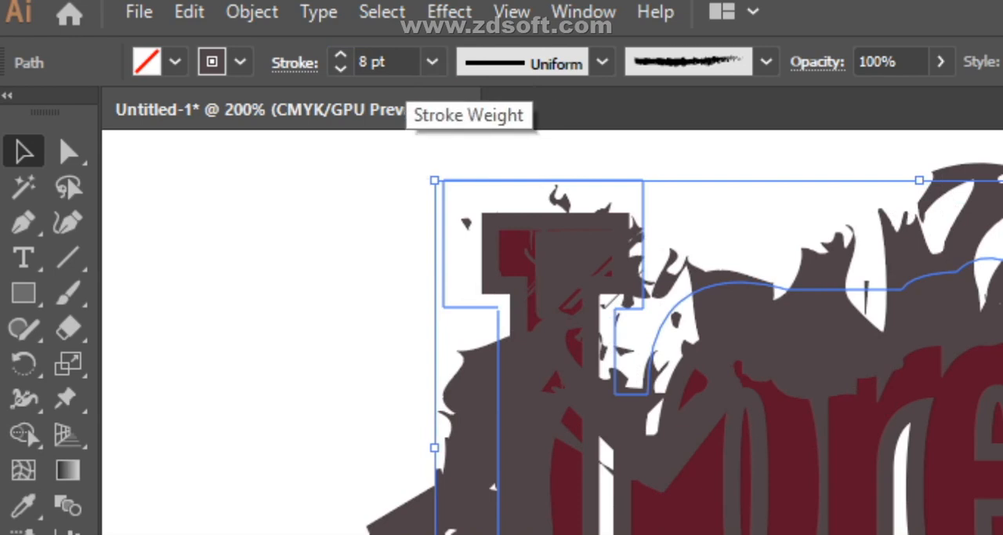
pyautogui.click(339, 68)
pyautogui.click(340, 69)
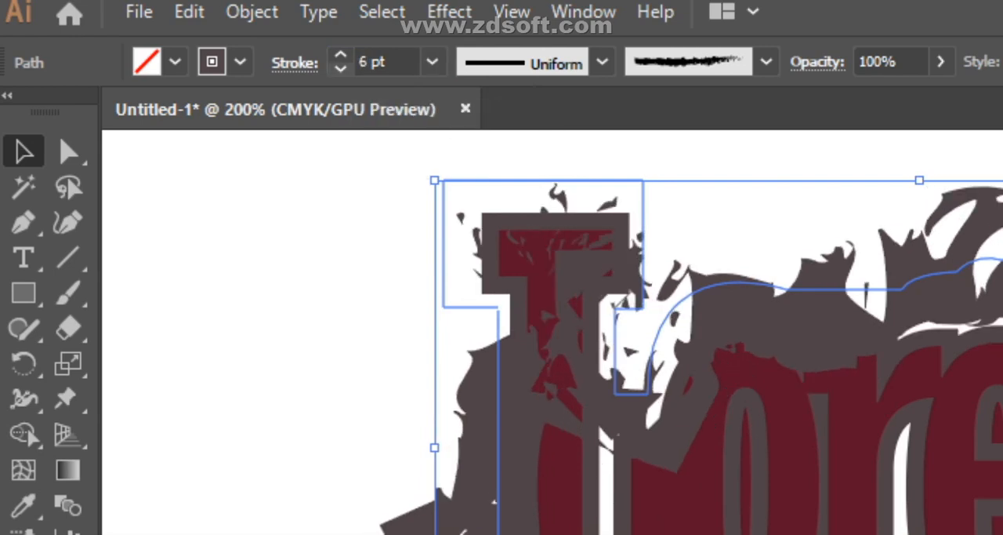
pyautogui.click(340, 68)
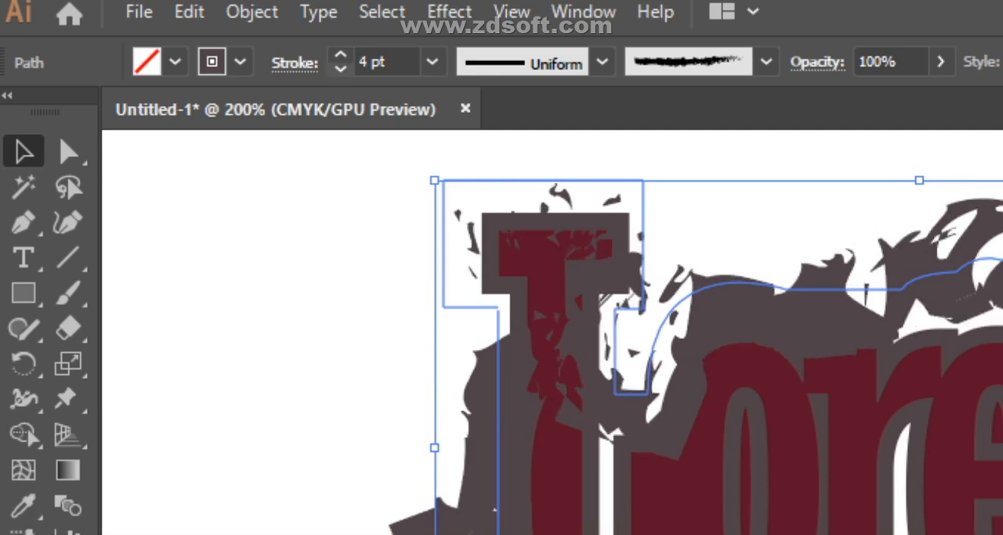
pyautogui.click(340, 69)
pyautogui.click(339, 68)
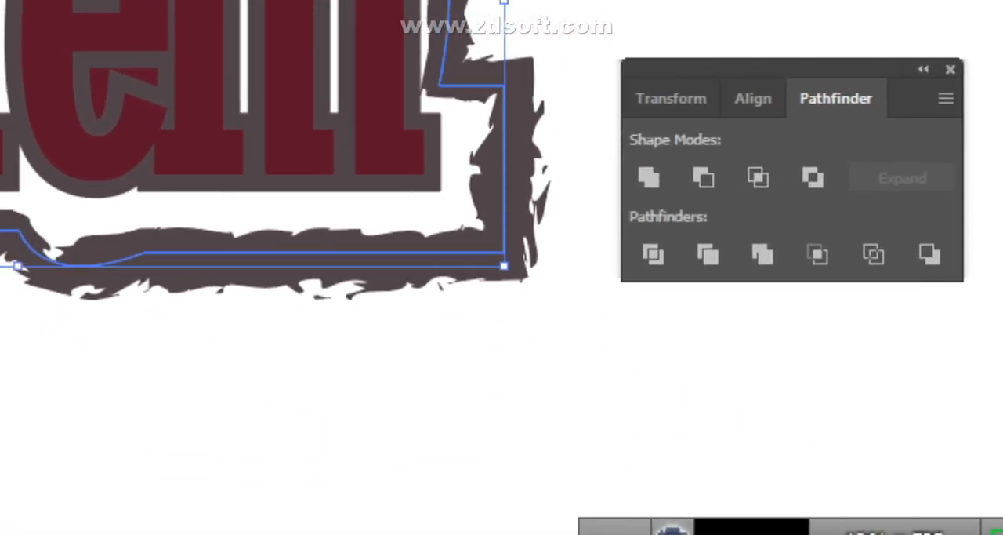
# - Scale the charcoal outline down slightly from its lower-right corner and nudge it horizontally to fit around the Lorem lettering
pyautogui.moveTo(504, 266); pyautogui.dragTo(484, 270)
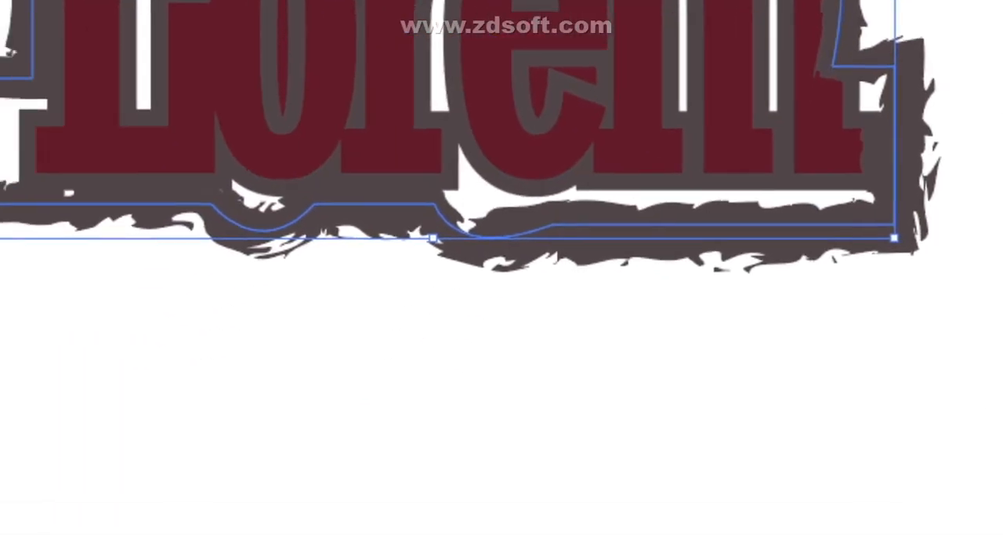
pyautogui.click(486, 282)
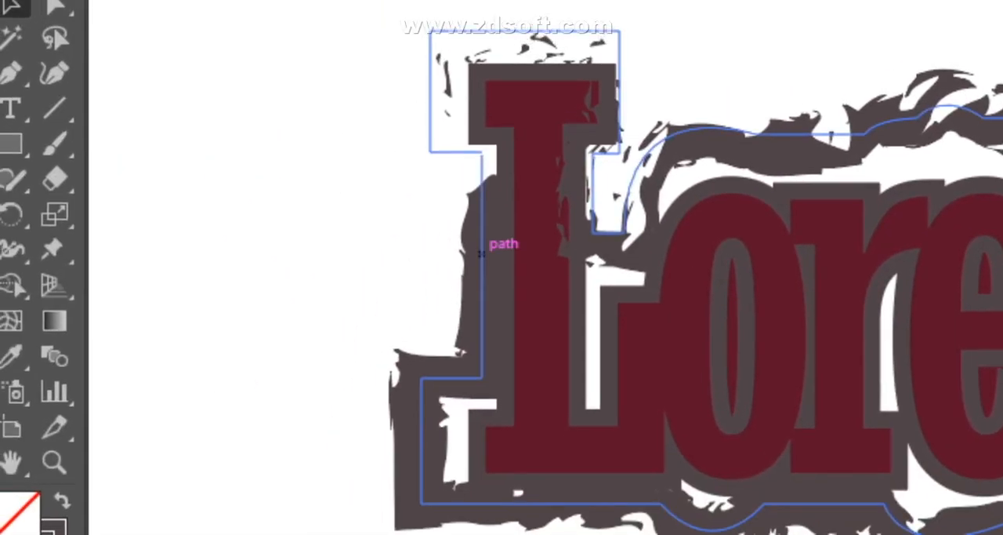
pyautogui.click(495, 272)
pyautogui.press('Left')
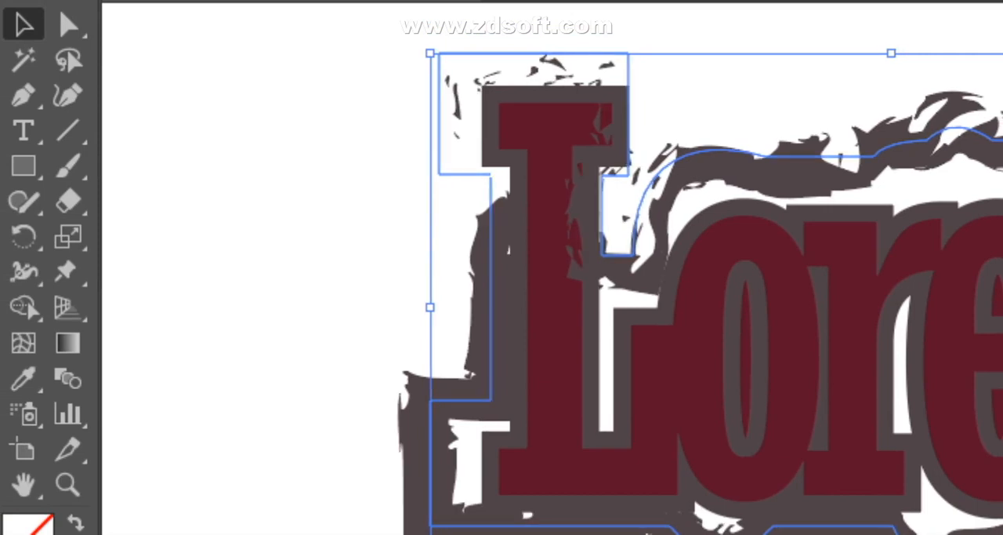
pyautogui.press('Left')
pyautogui.press('Right')
pyautogui.press('Right')
pyautogui.press('Right')
pyautogui.press('Right')
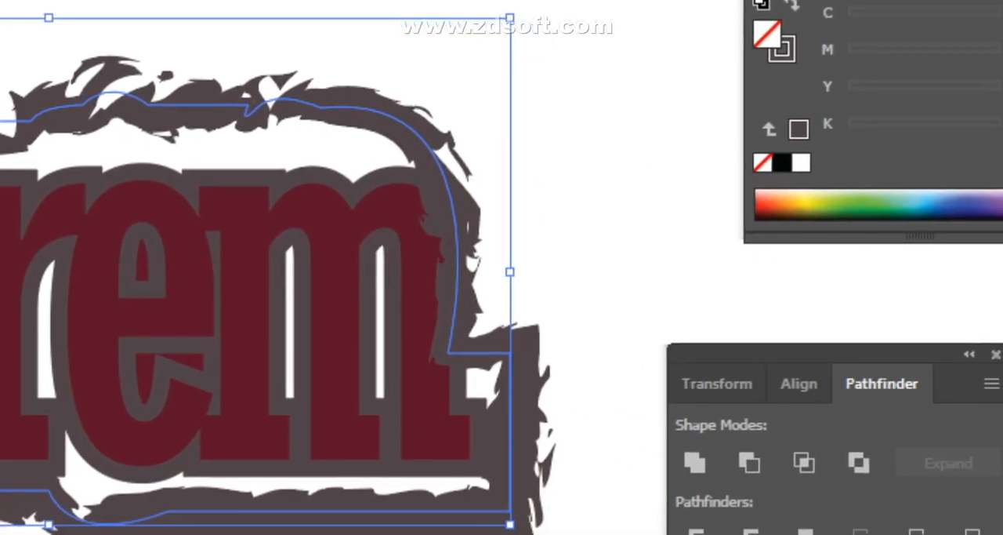
# - Adjust the outline's width at its right edge and select it together with the Lorem lettering
pyautogui.moveTo(508, 267)
pyautogui.mouseDown()
pyautogui.moveTo(522, 266)
pyautogui.moveTo(501, 267)
pyautogui.mouseUp()
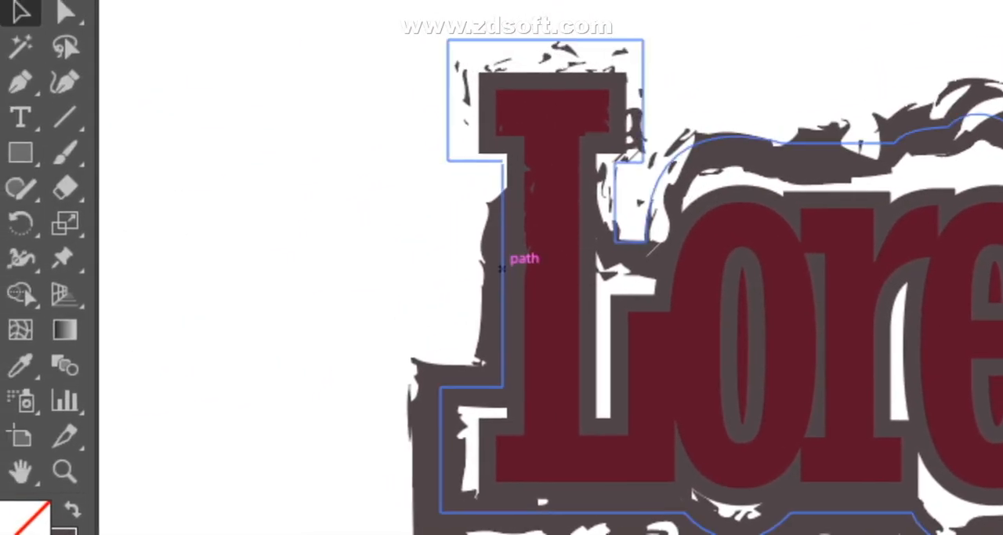
pyautogui.click(502, 268)
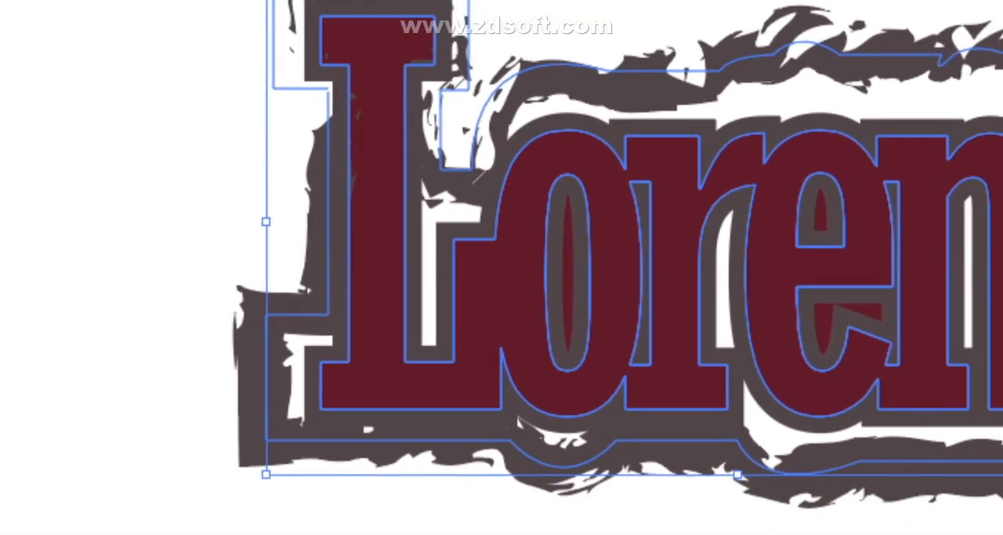
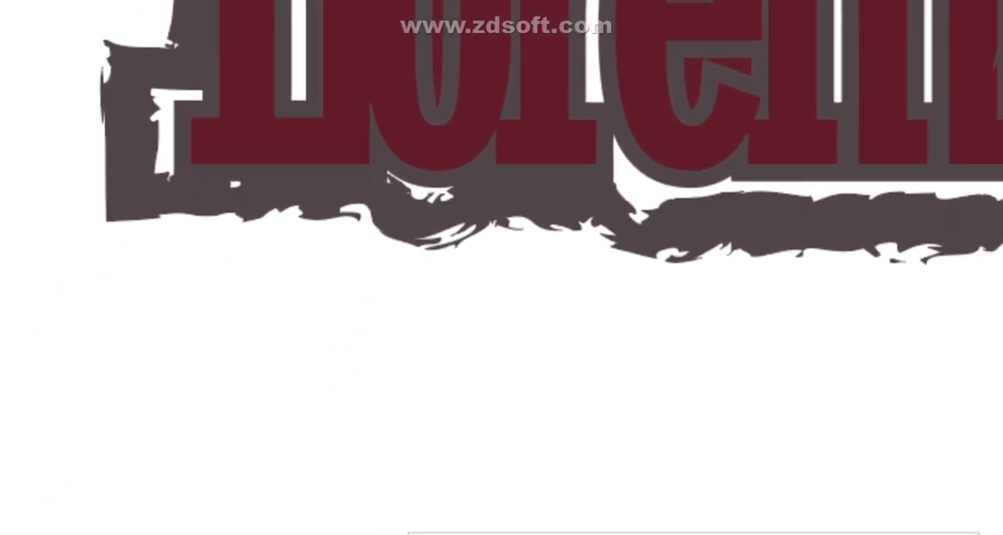
# - Select the Lorem lettering without its charcoal outline and place a copy of it below the original
pyautogui.click(599, 268)
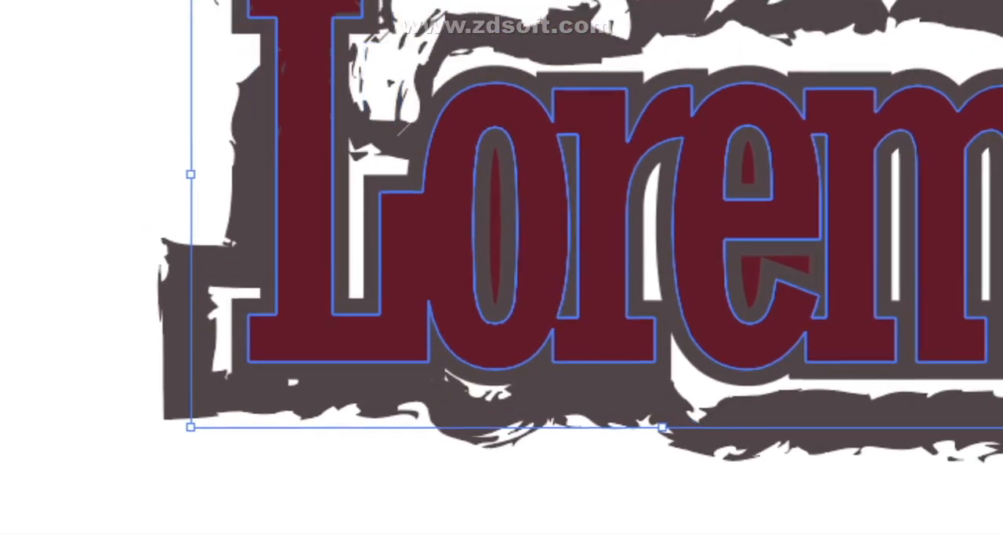
pyautogui.click(524, 110)
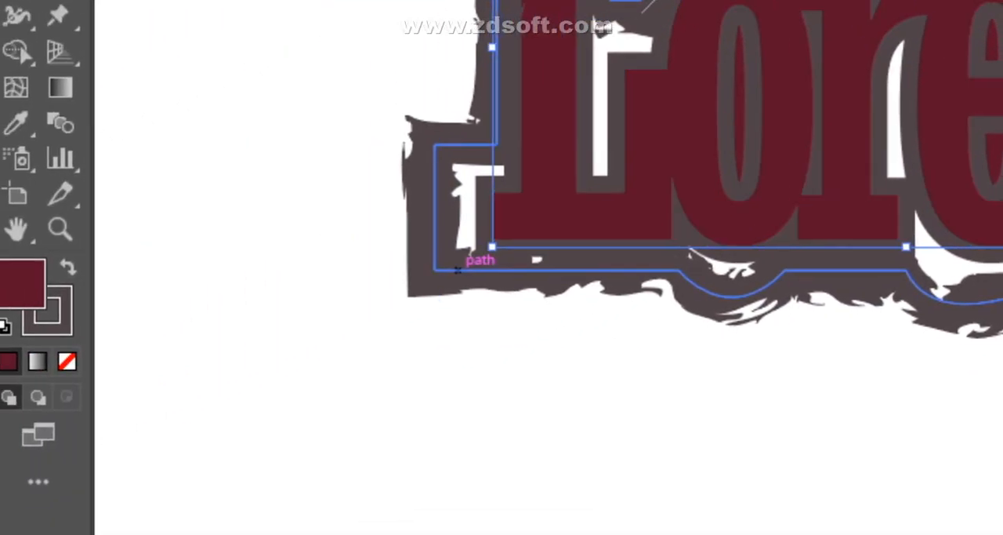
pyautogui.click(296, 349)
pyautogui.click(580, 69)
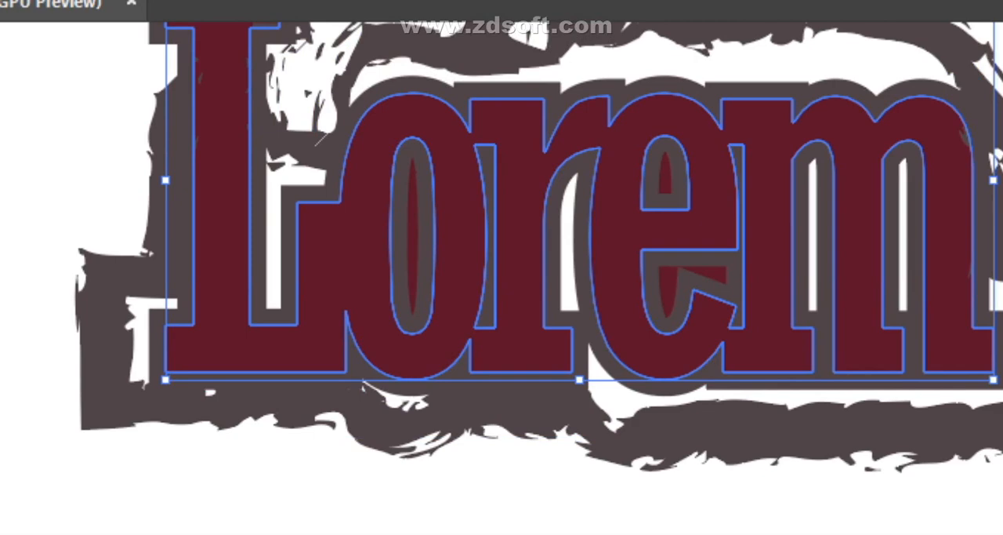
pyautogui.moveTo(535, 250); pyautogui.dragTo(527, 370)
pyautogui.scroll(-4, 503, 252)
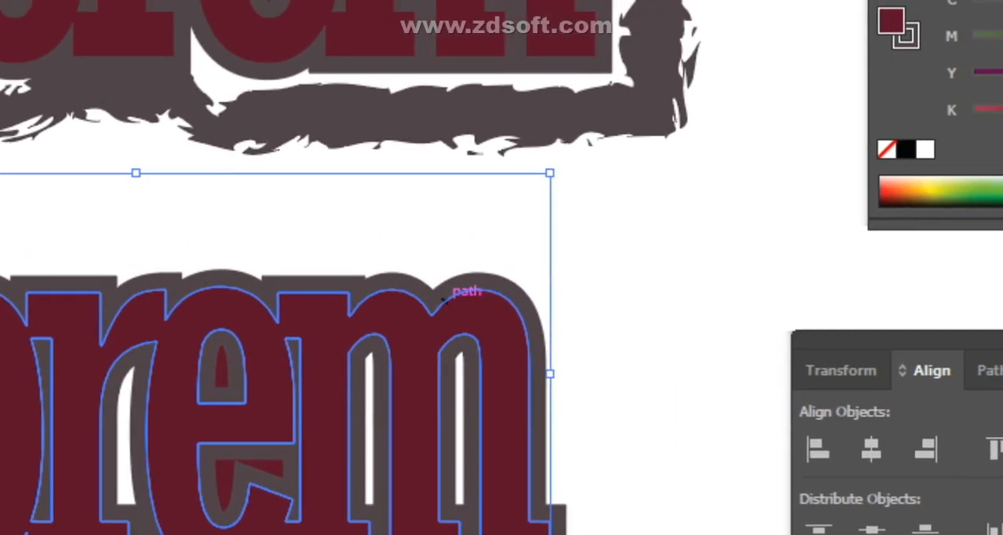
pyautogui.click(619, 296)
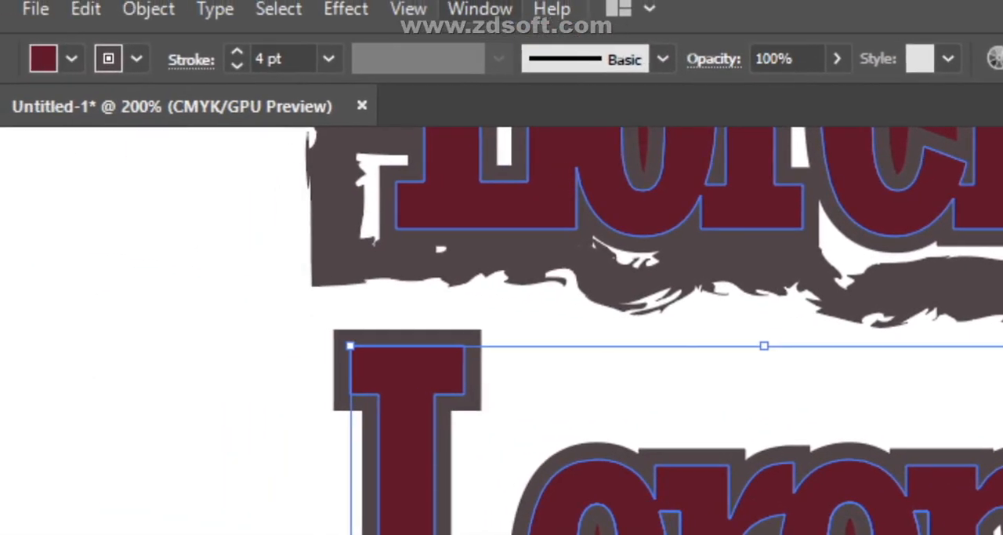
# - Show the properties of the copied lettering and open its stroke options
pyautogui.click(479, 9)
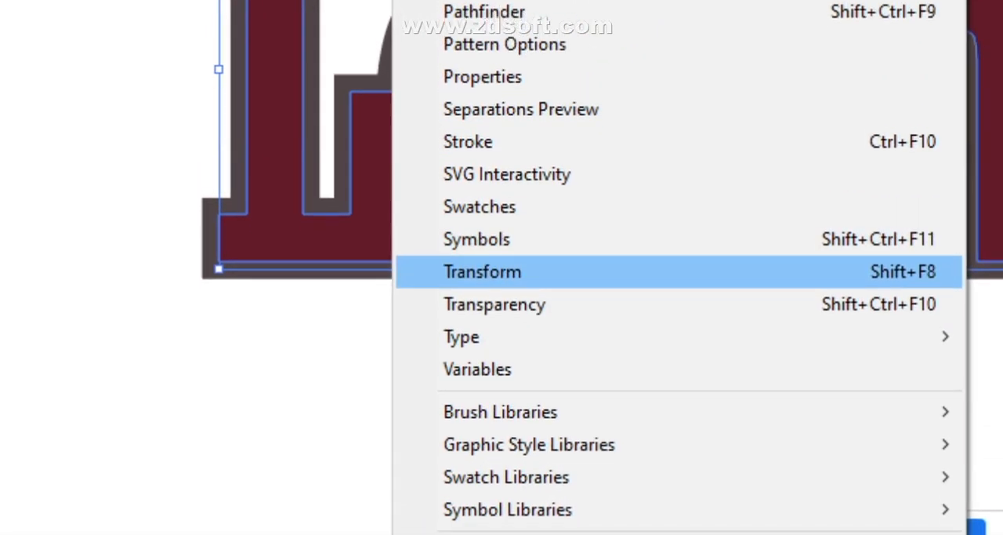
pyautogui.click(483, 90)
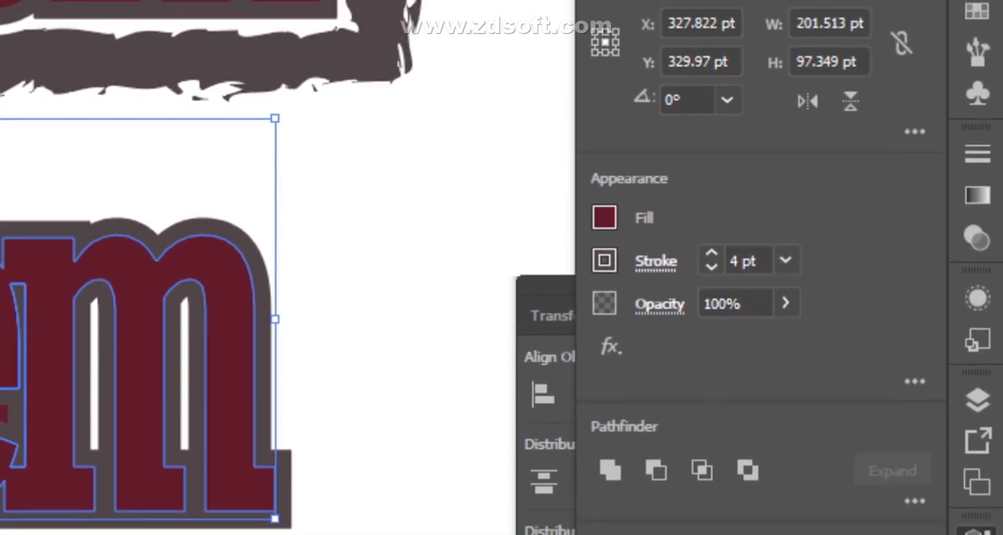
pyautogui.click(656, 252)
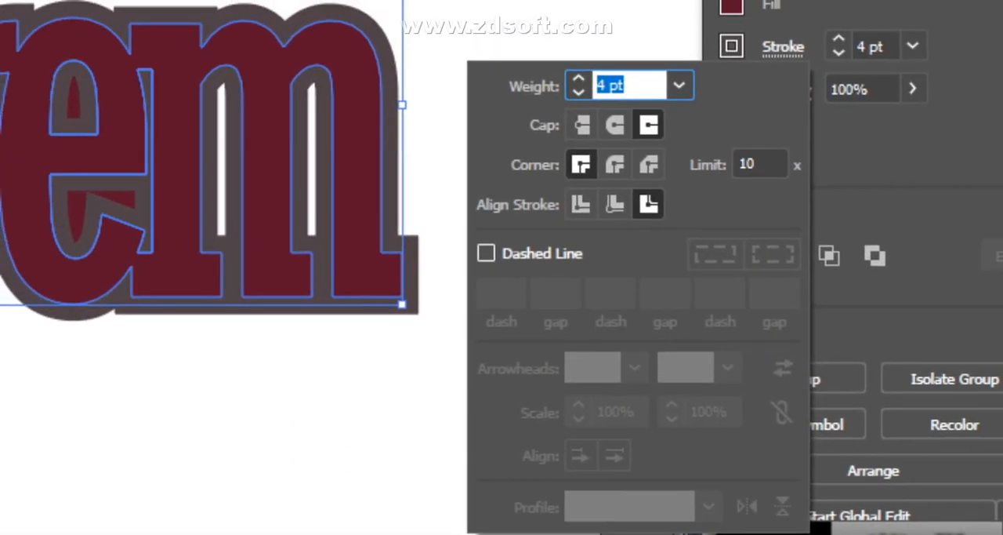
# - Try a dashed stroke with 12 pt dash, 2 pt gap and 5 pt dash on the copy, and turn it off again
pyautogui.click(359, 178)
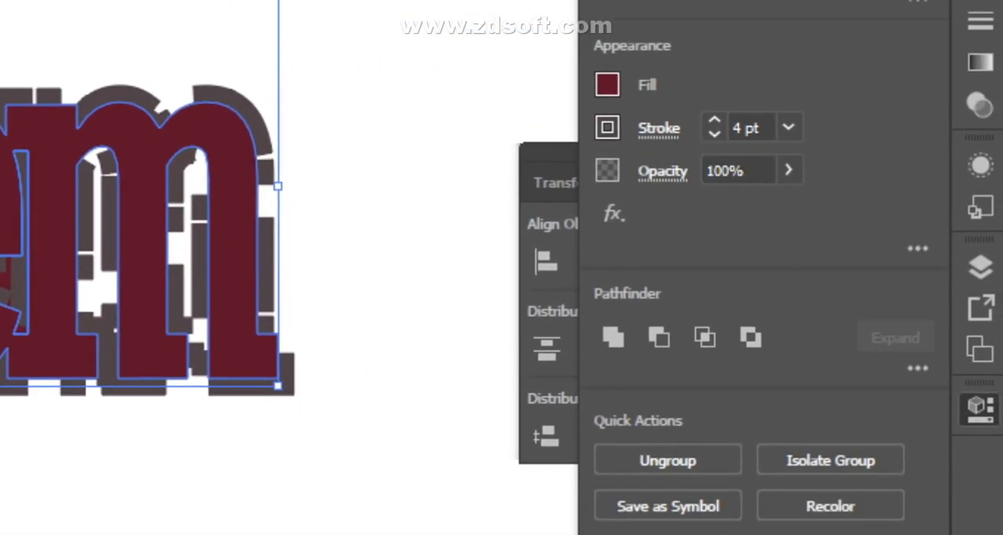
pyautogui.click(721, 80)
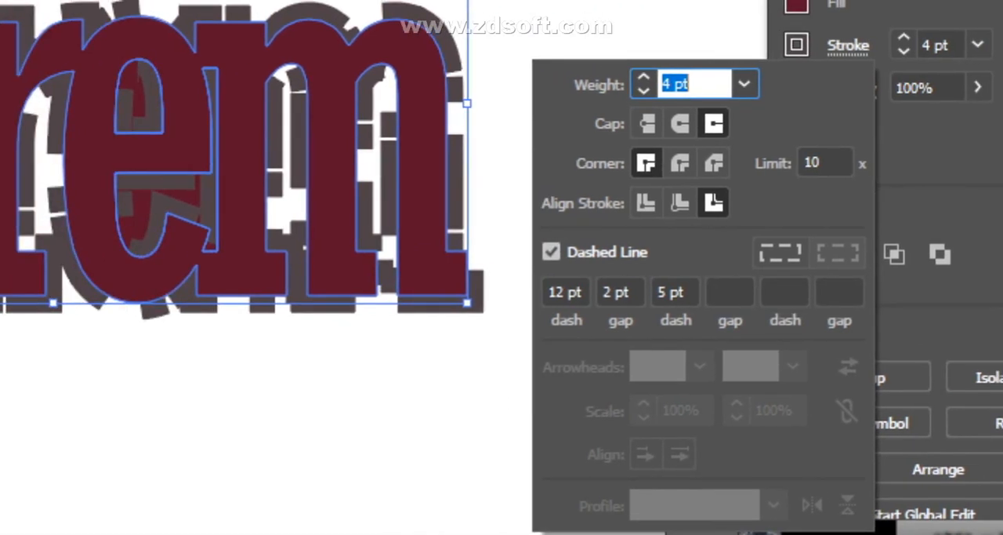
pyautogui.click(359, 264)
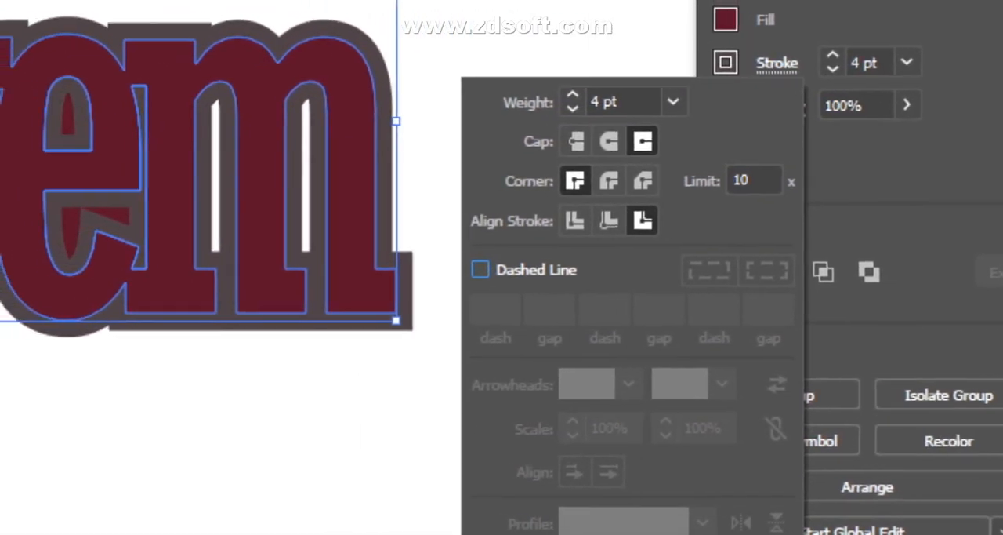
pyautogui.click(518, 262)
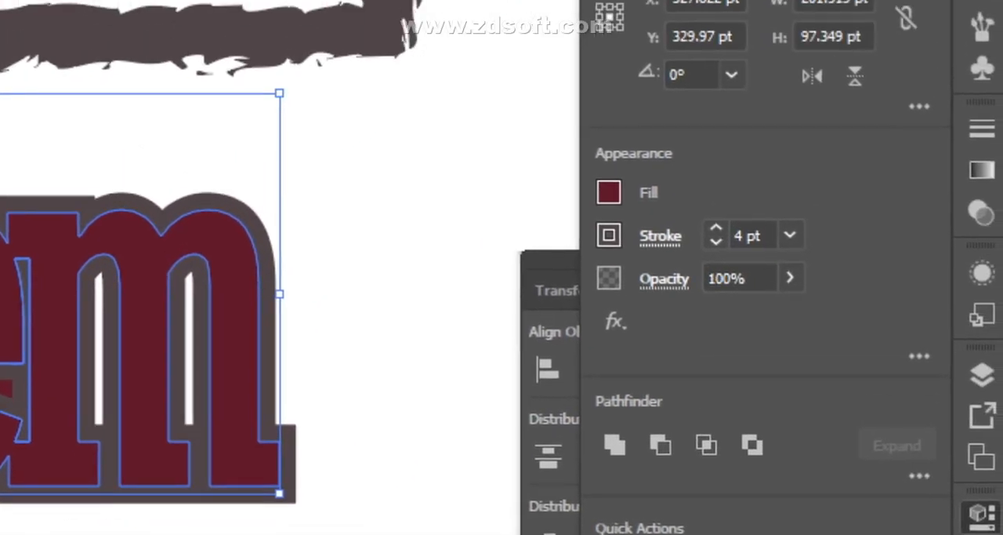
# - Set the stroke weight of the copied Lorem lettering to 8 pt
pyautogui.click(733, 162)
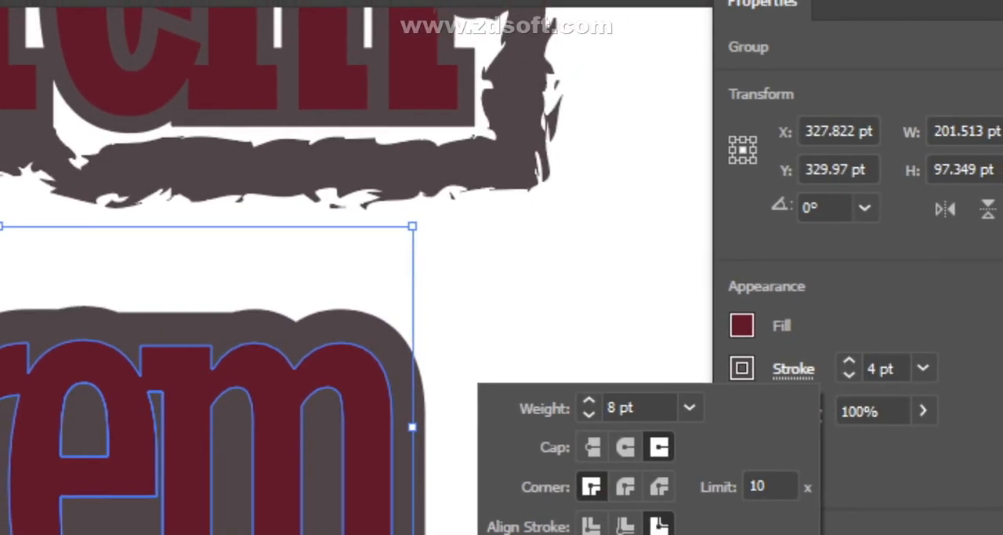
pyautogui.click(502, 267)
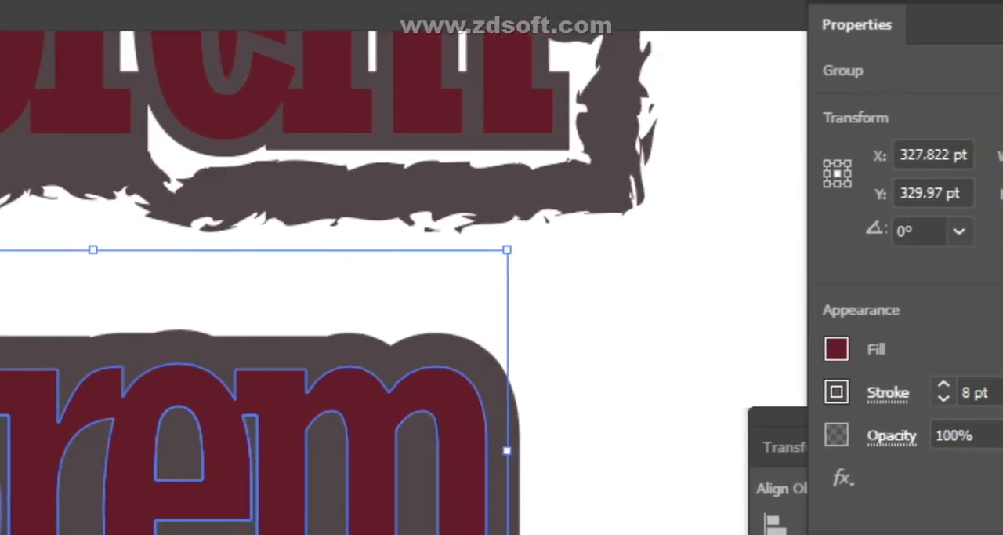
pyautogui.click(509, 232)
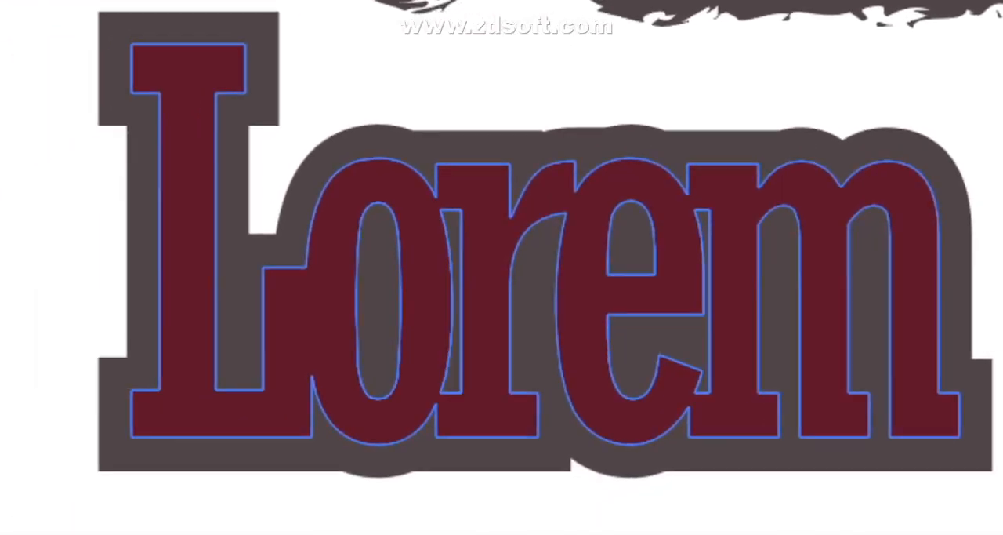
# - Ungroup the copied Lorem lettering and move its separate pieces apart
pyautogui.click(501, 267)
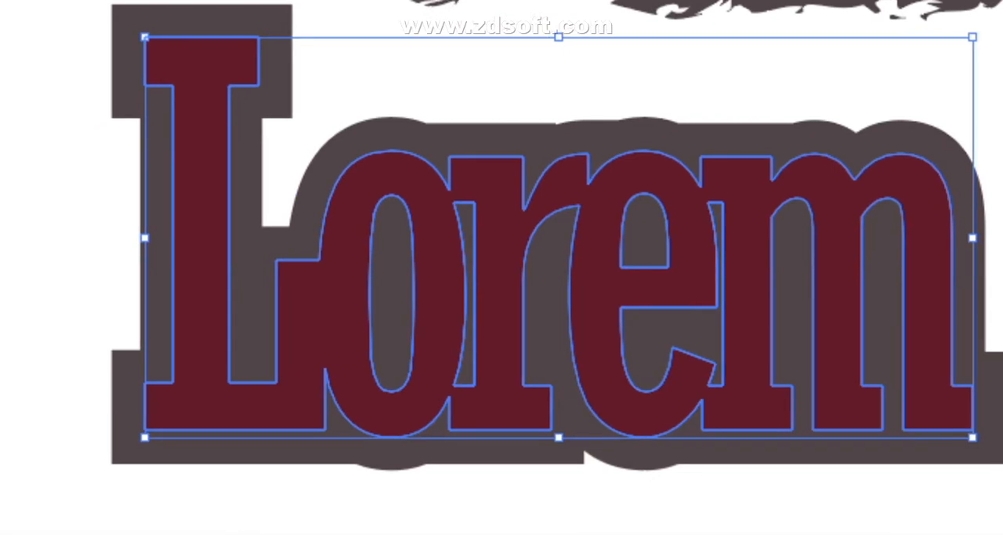
pyautogui.rightClick(506, 268)
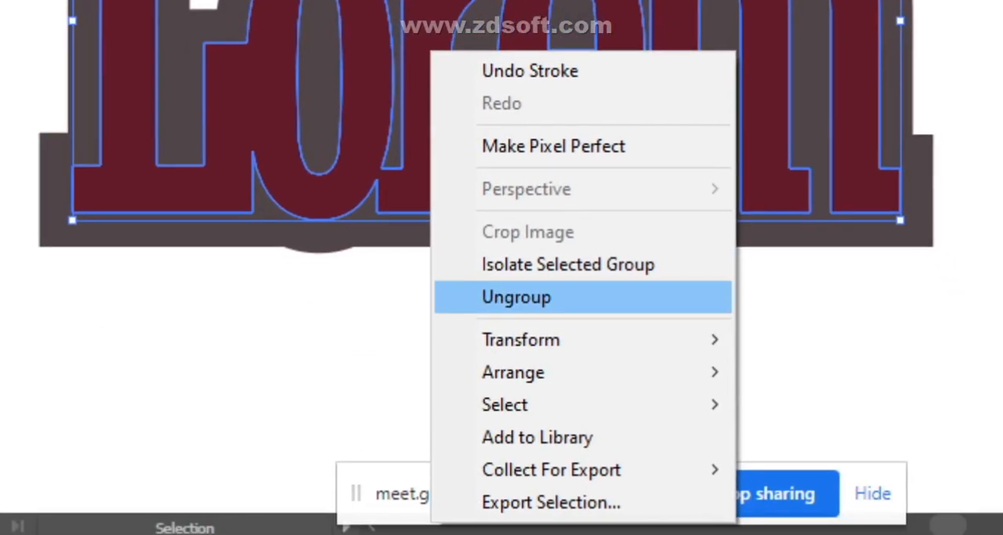
pyautogui.click(589, 514)
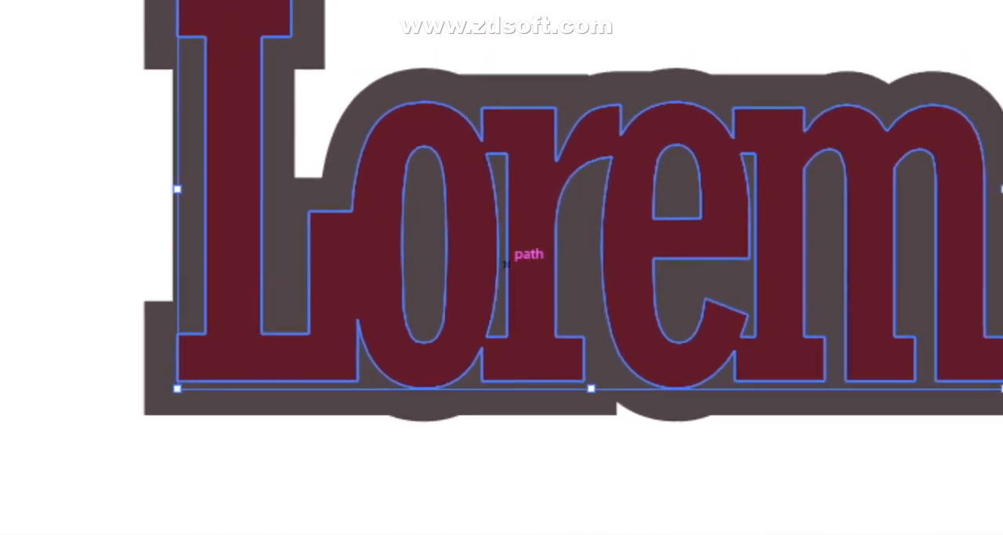
pyautogui.moveTo(562, 246); pyautogui.dragTo(502, 268)
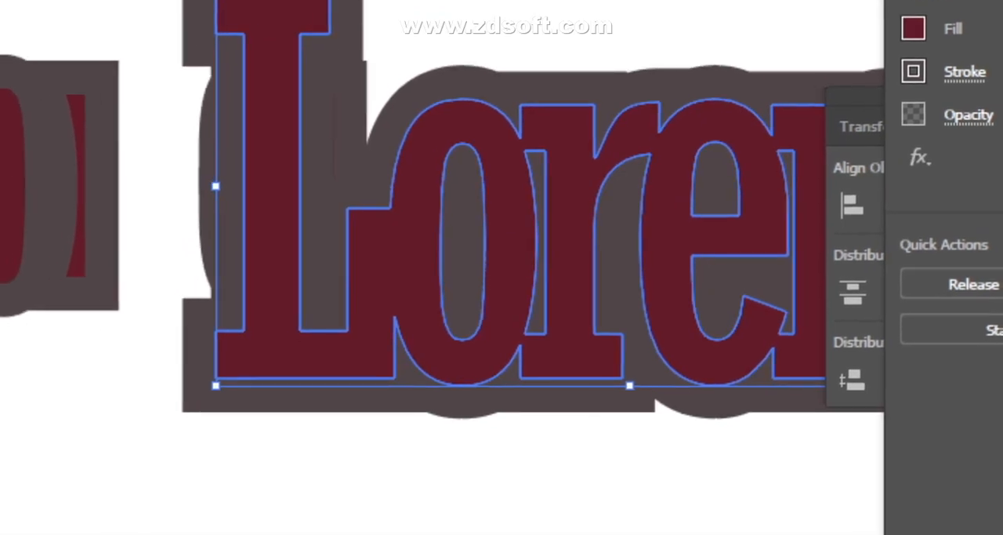
pyautogui.moveTo(504, 262); pyautogui.dragTo(0, 462)
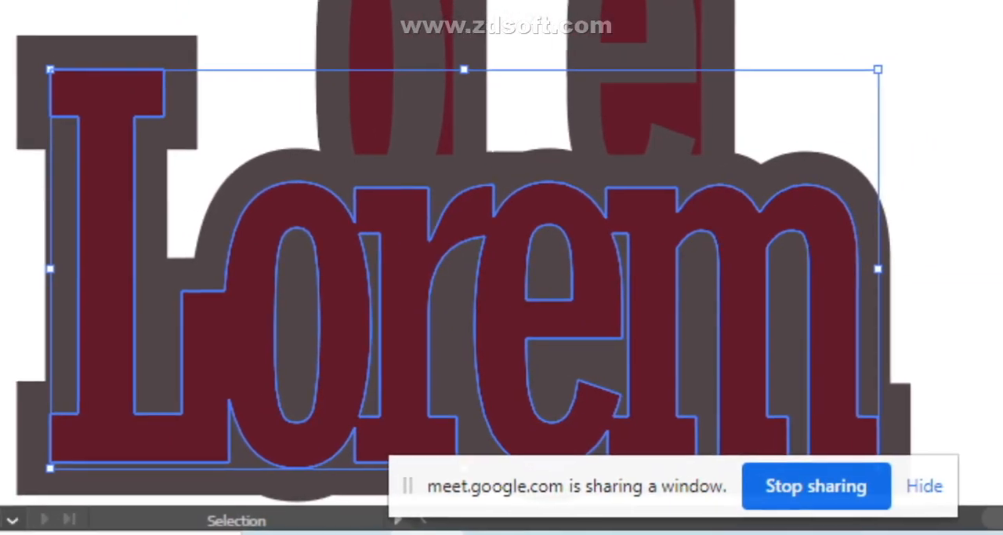
pyautogui.moveTo(537, 413)
pyautogui.mouseDown()
pyautogui.moveTo(421, 228)
pyautogui.moveTo(532, 329)
pyautogui.moveTo(518, 313)
pyautogui.mouseUp()
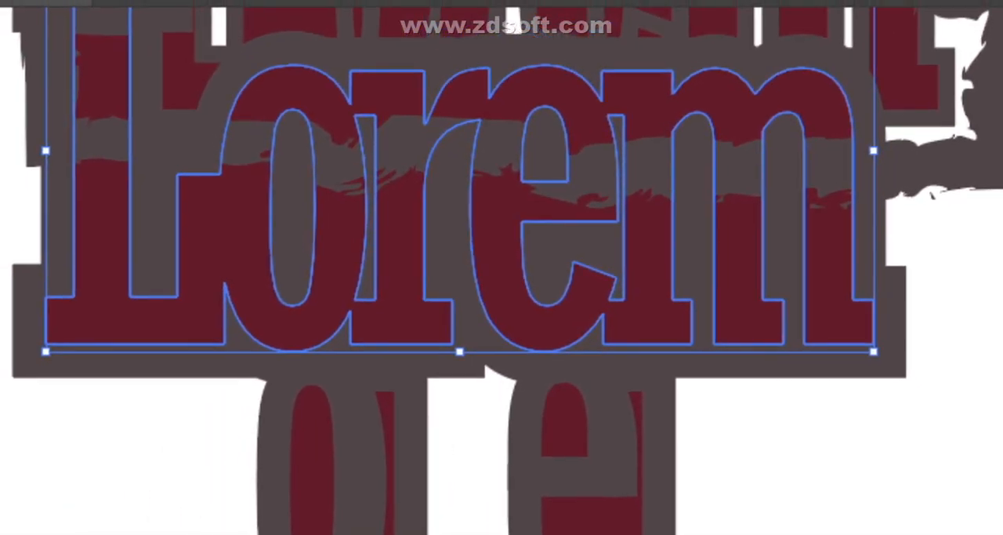
pyautogui.moveTo(502, 259); pyautogui.dragTo(479, 307)
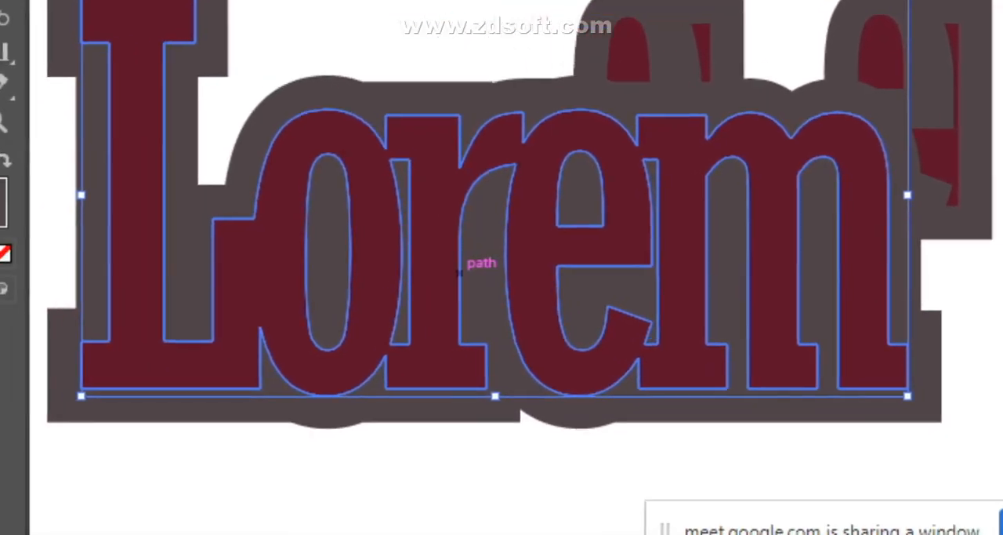
pyautogui.moveTo(460, 273); pyautogui.dragTo(468, 392)
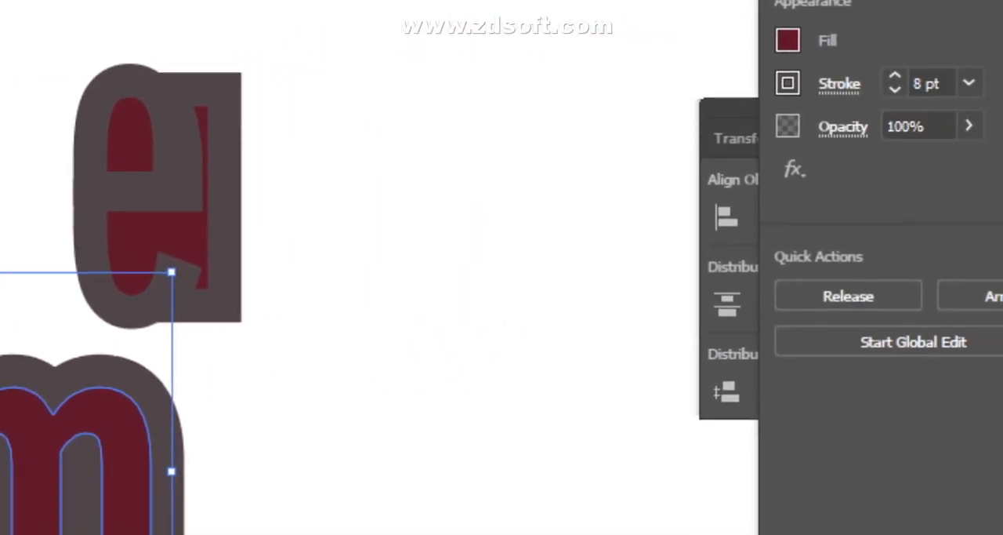
# - Undo the moves of the lettering pieces and the ungrouping
pyautogui.hotkey('ctrl', 'z')
pyautogui.hotkey('ctrl', 'z')
pyautogui.hotkey('ctrl', 'z')
pyautogui.hotkey('ctrl', 'z')
pyautogui.hotkey('ctrl', 'z')
pyautogui.hotkey('ctrl', 'z')
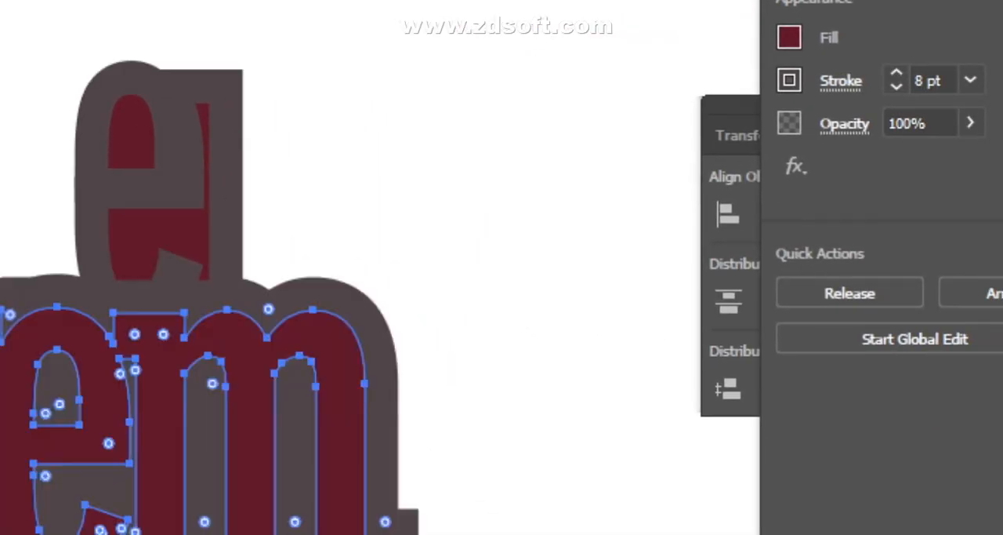
pyautogui.hotkey('ctrl', 'z')
pyautogui.press('v')
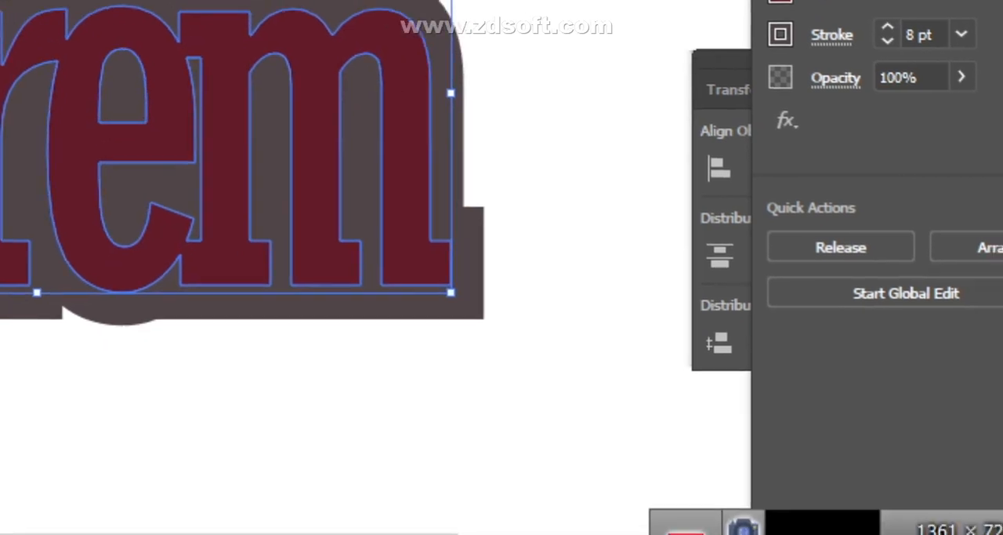
pyautogui.click(563, 235)
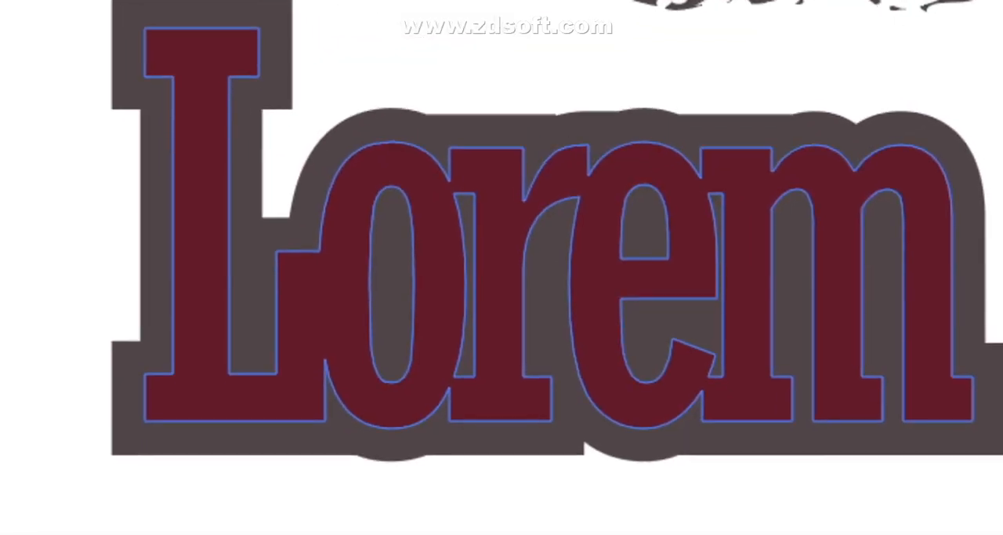
pyautogui.click(329, 171)
pyautogui.rightClick(477, 283)
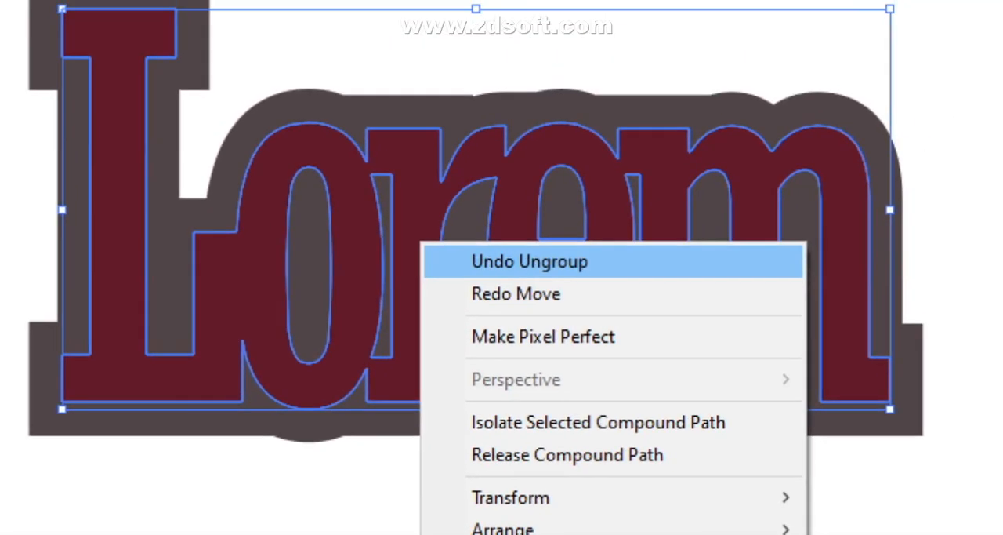
pyautogui.click(503, 266)
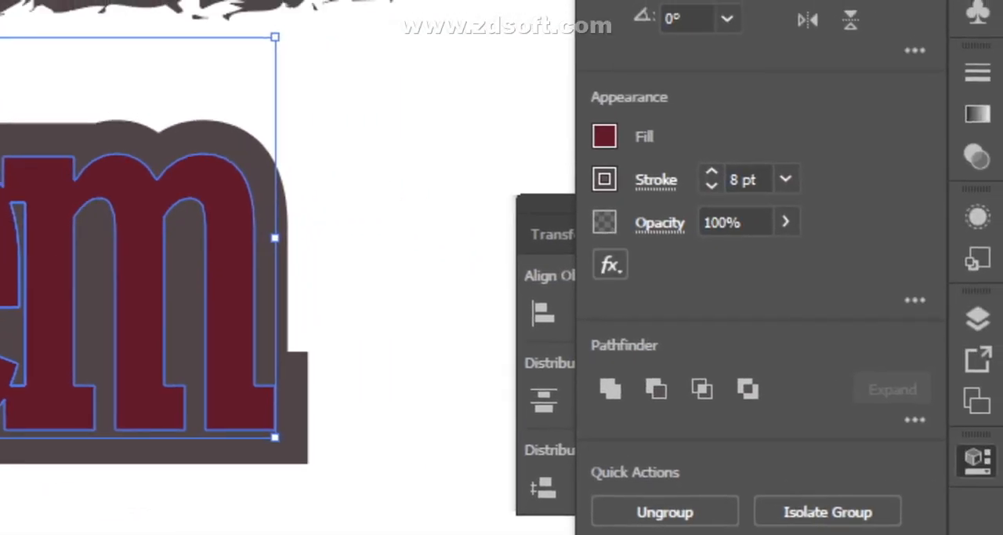
# - Start an Inner Glow effect on the grouped lettering with preview on and the glow coming from the center
pyautogui.click(992, 342)
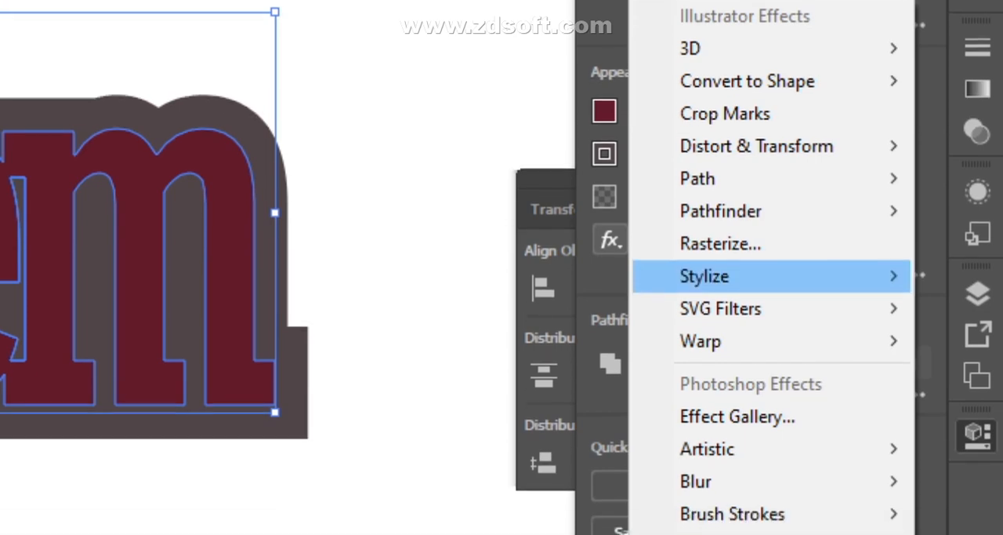
pyautogui.moveTo(705, 301)
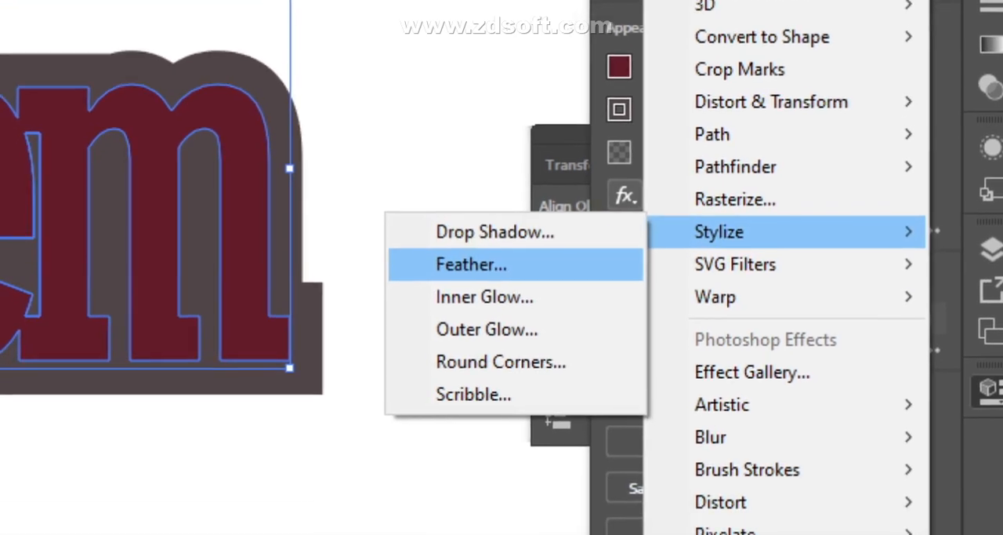
pyautogui.click(487, 264)
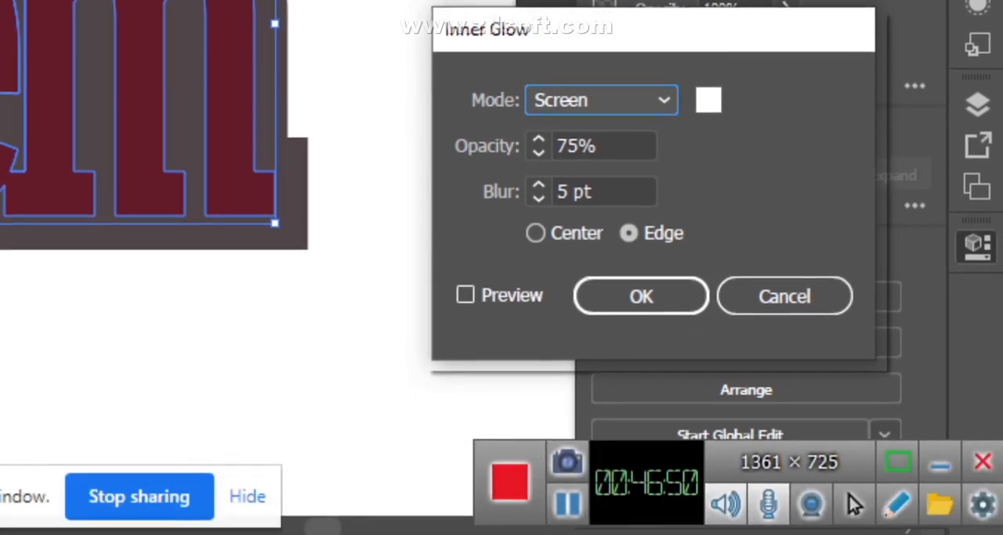
pyautogui.click(467, 389)
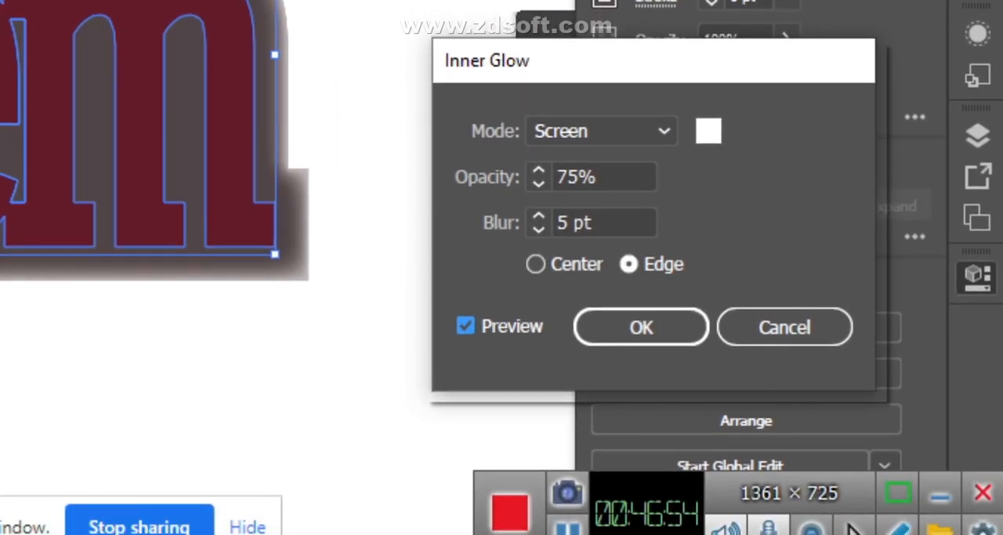
pyautogui.click(536, 269)
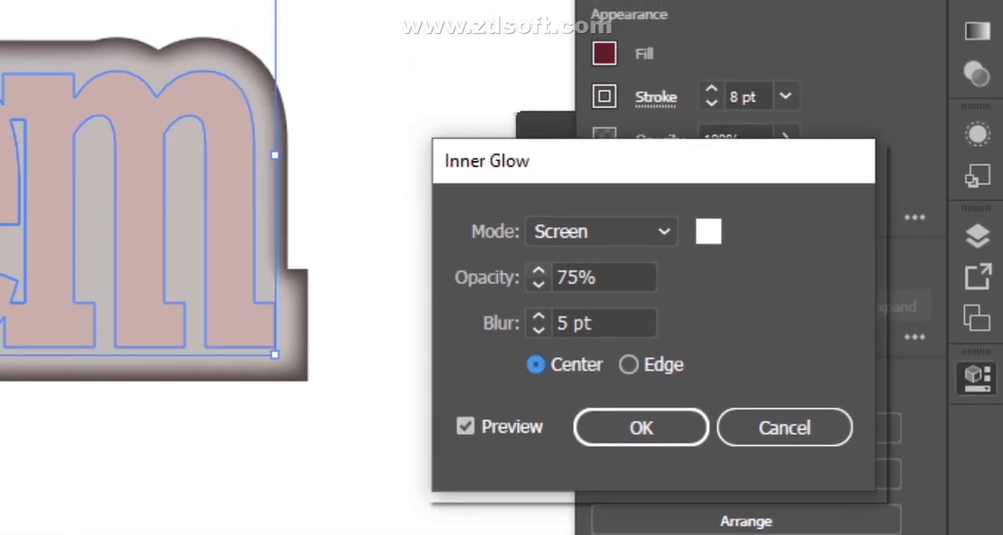
# - Change the Inner Glow's blend mode to Multiply and its opacity to 64%, comparing the lettering with preview off and on
pyautogui.click(611, 231)
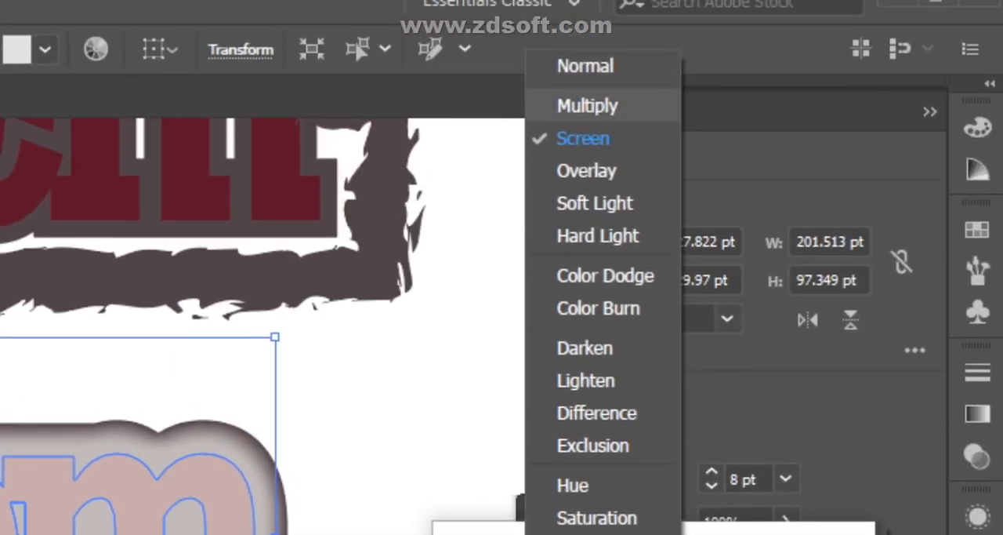
pyautogui.click(587, 0)
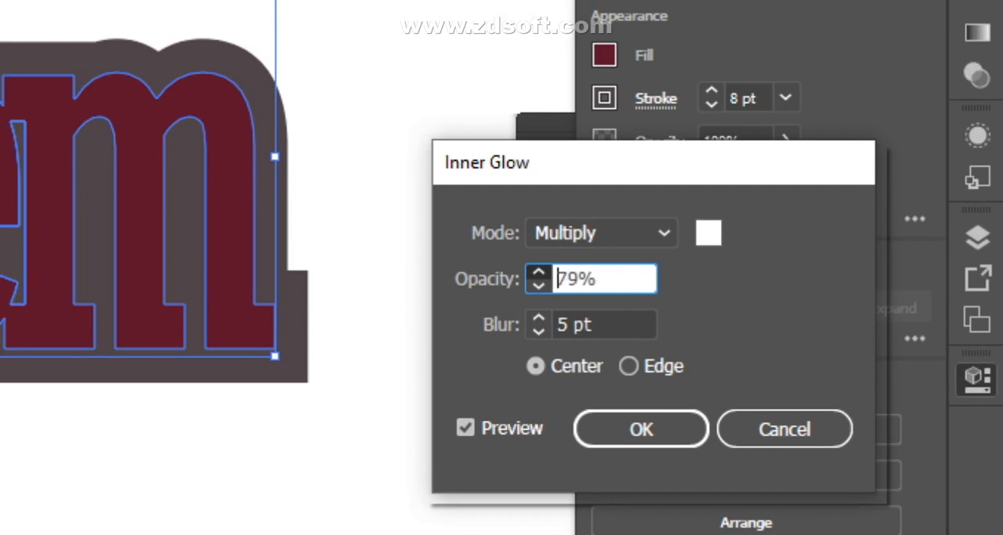
pyautogui.click(538, 283)
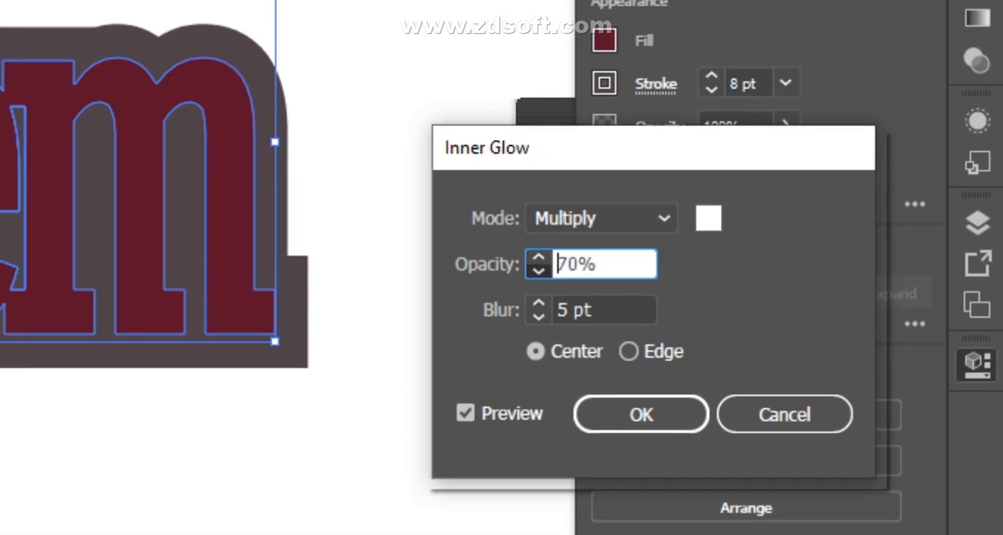
pyautogui.click(538, 271)
pyautogui.click(539, 272)
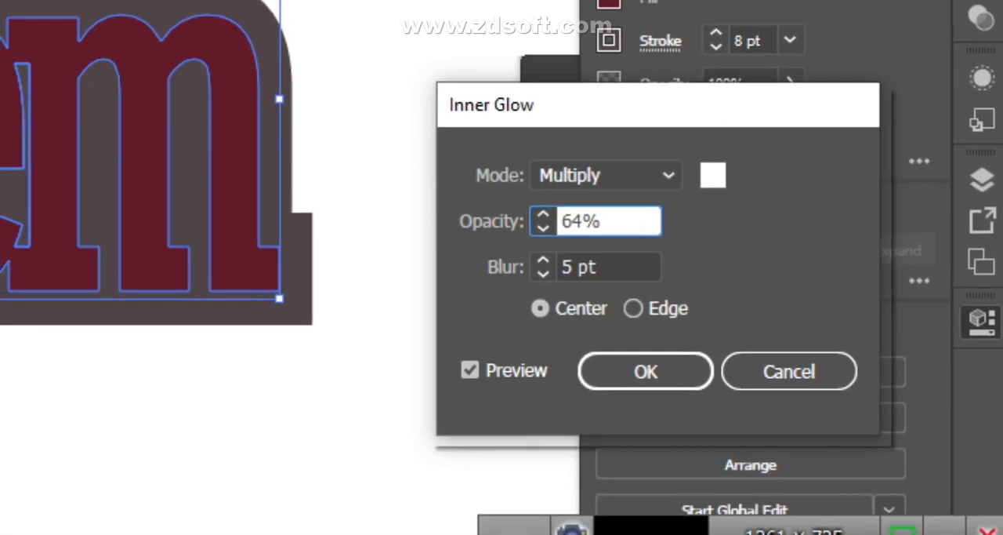
pyautogui.click(470, 370)
pyautogui.click(471, 370)
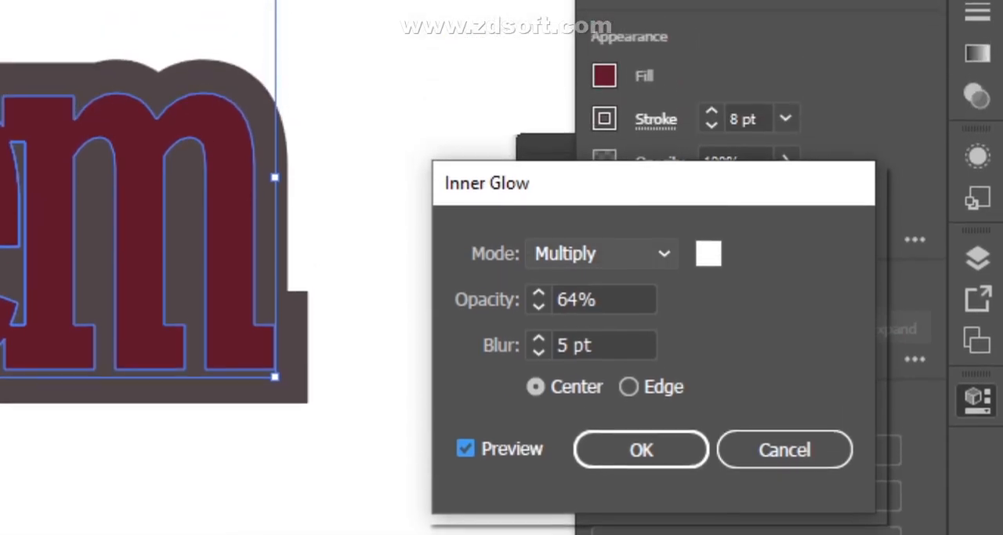
# - Switch the Inner Glow's blend mode to Screen and lower its opacity to 17%
pyautogui.click(600, 253)
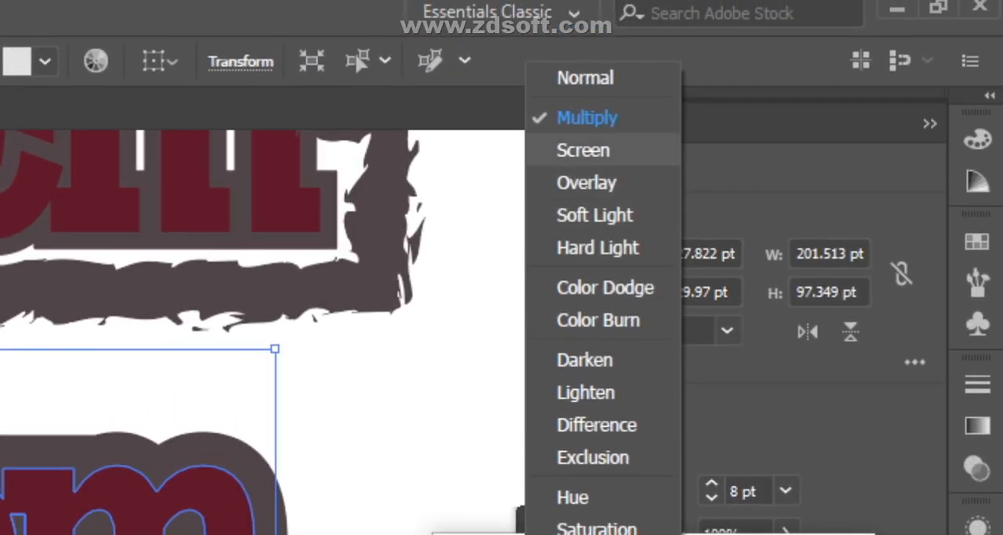
pyautogui.click(583, 149)
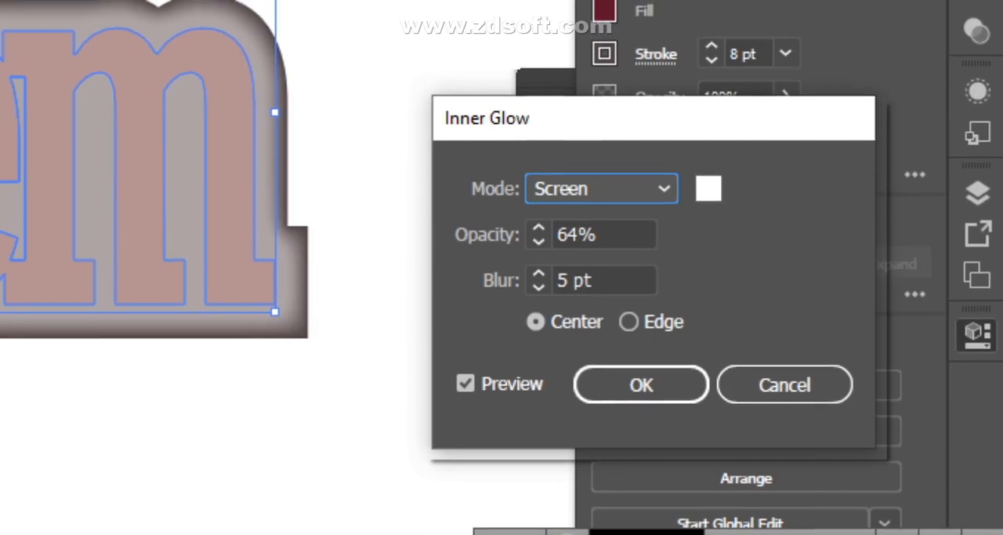
pyautogui.press('Tab')
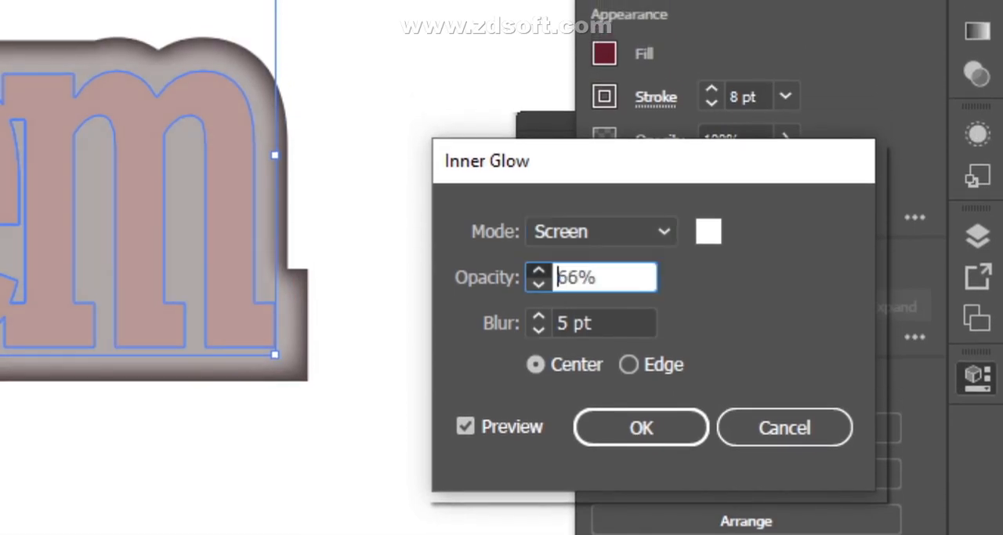
pyautogui.press('Up')
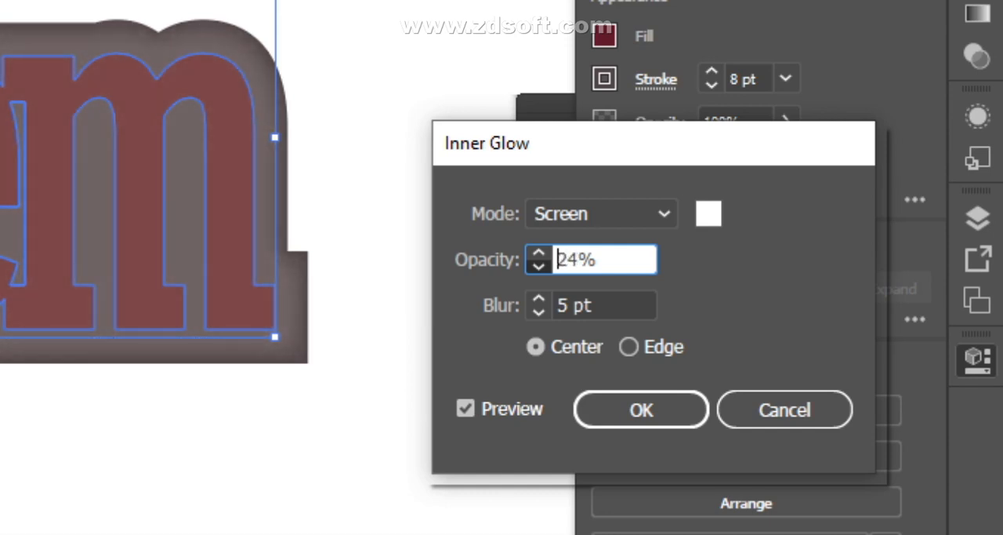
pyautogui.press('Down')
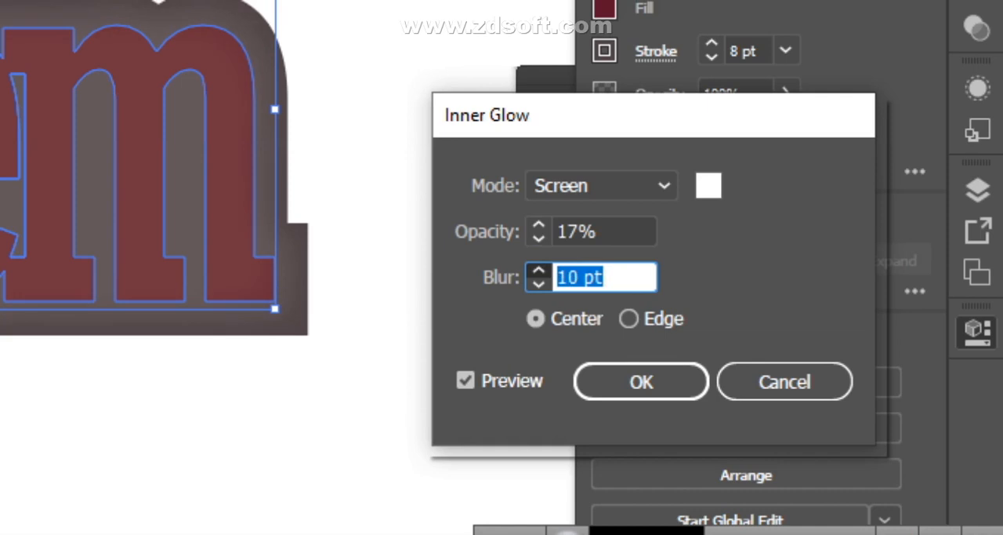
# - Try larger Inner Glow blur values, settle on 11 pt, and leave the effect settings without applying them
pyautogui.press('Up')
pyautogui.press('Up')
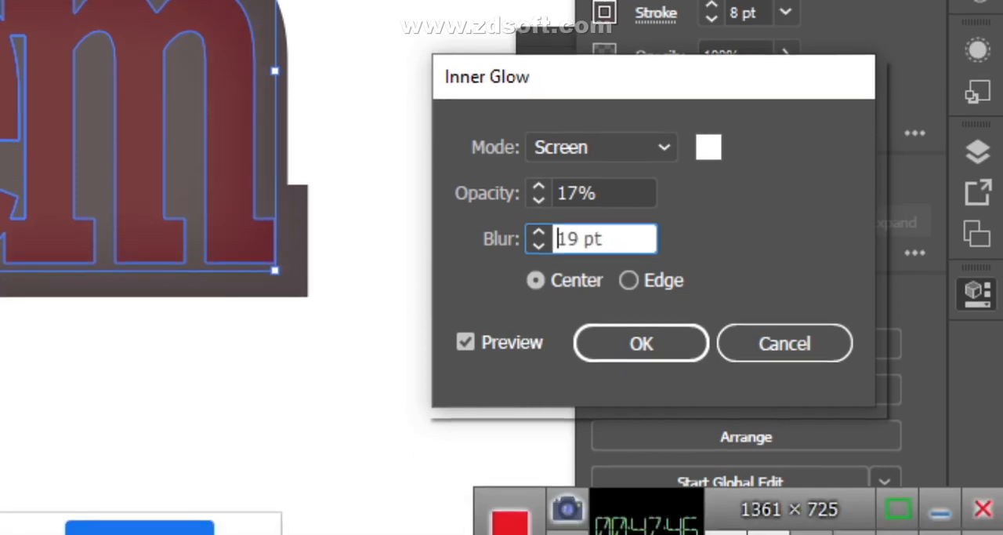
pyautogui.click(539, 268)
pyautogui.click(538, 268)
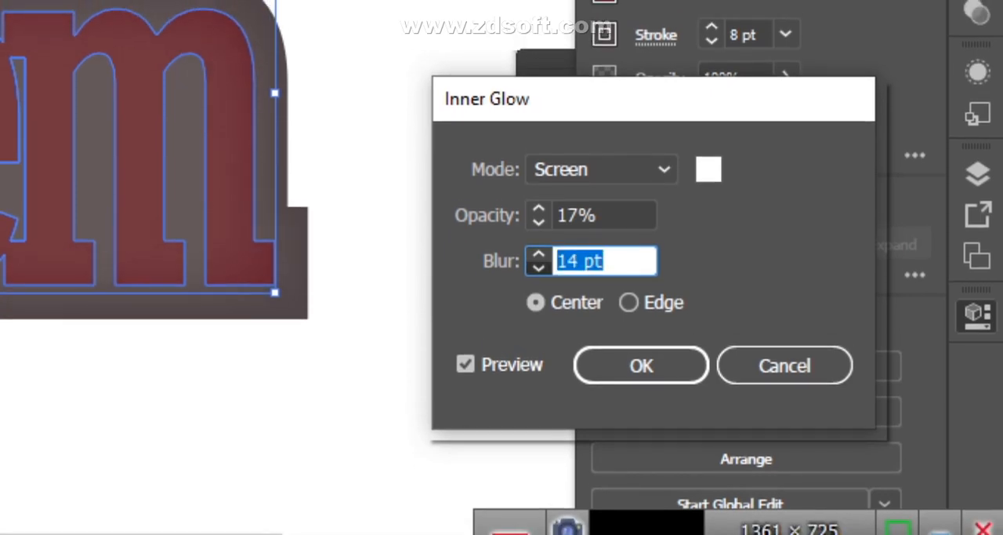
pyautogui.click(539, 267)
pyautogui.click(538, 267)
pyautogui.click(538, 268)
pyautogui.click(466, 363)
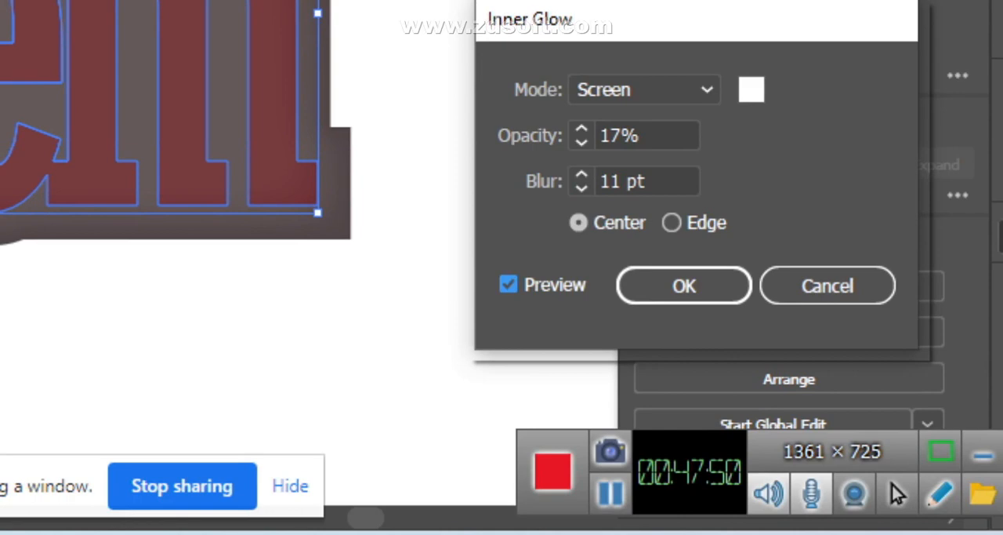
pyautogui.press('Return')
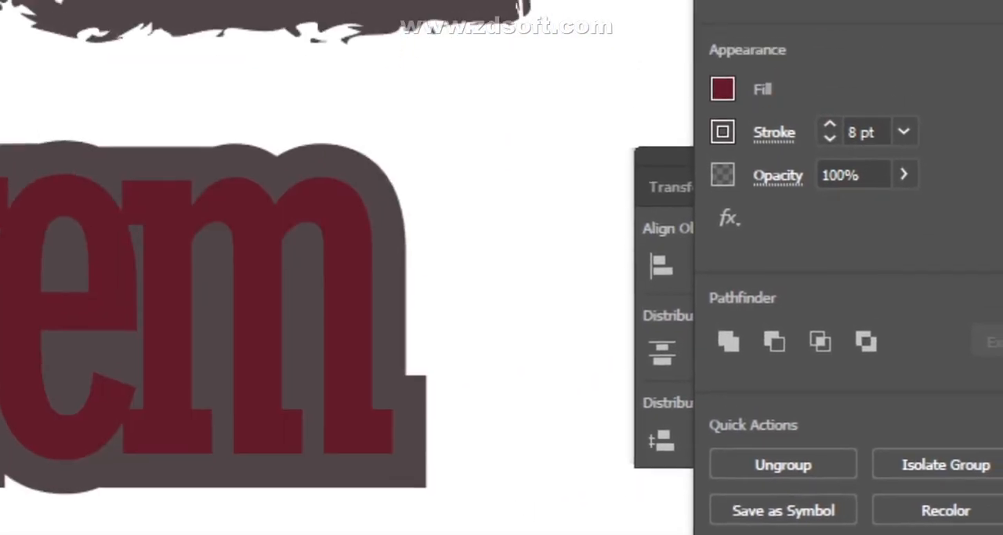
pyautogui.click(514, 271)
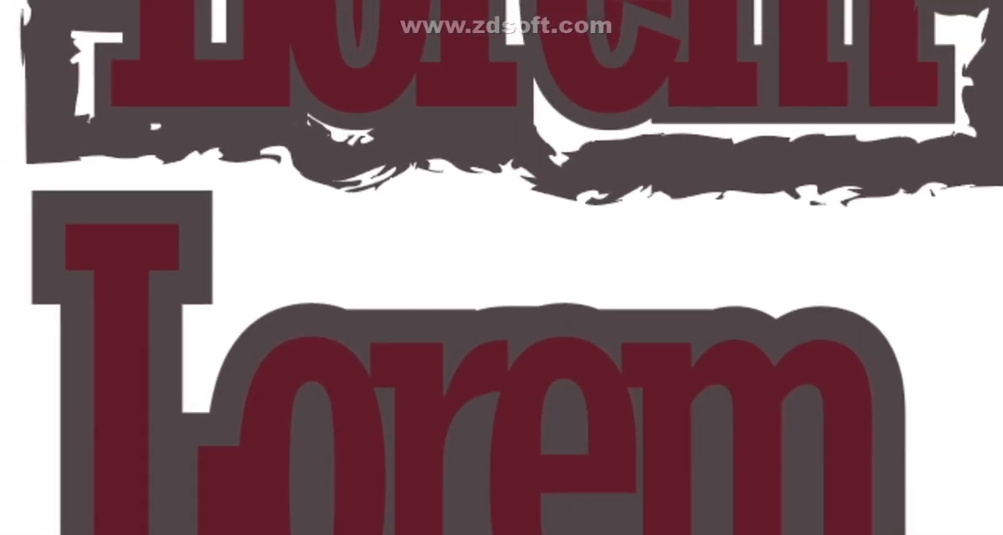
pyautogui.click(781, 529)
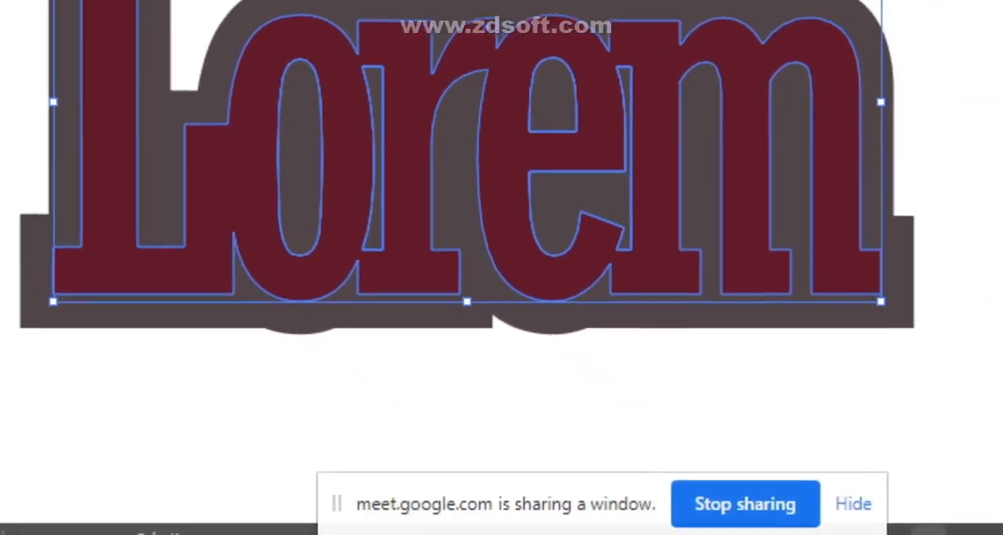
pyautogui.click(472, 354)
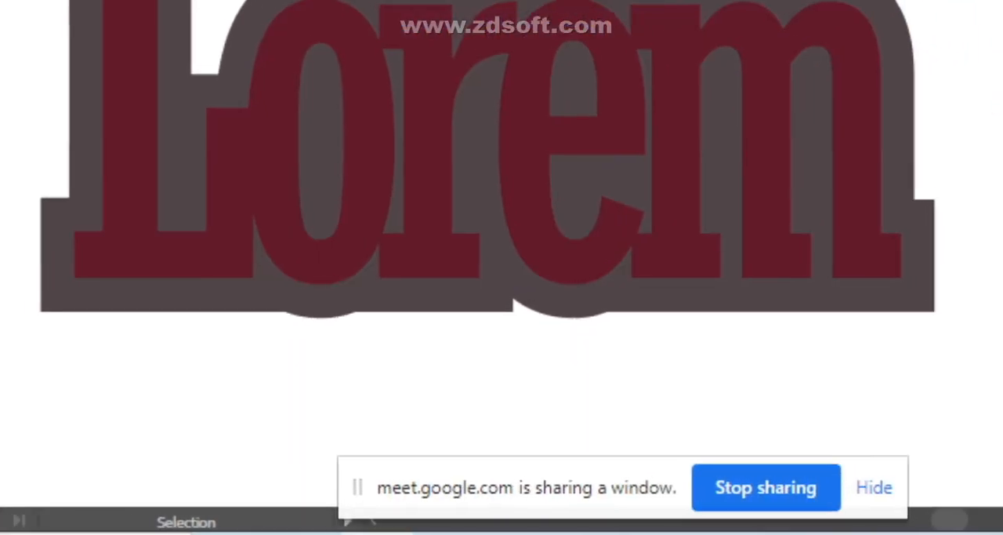
pyautogui.click(443, 272)
pyautogui.rightClick(435, 128)
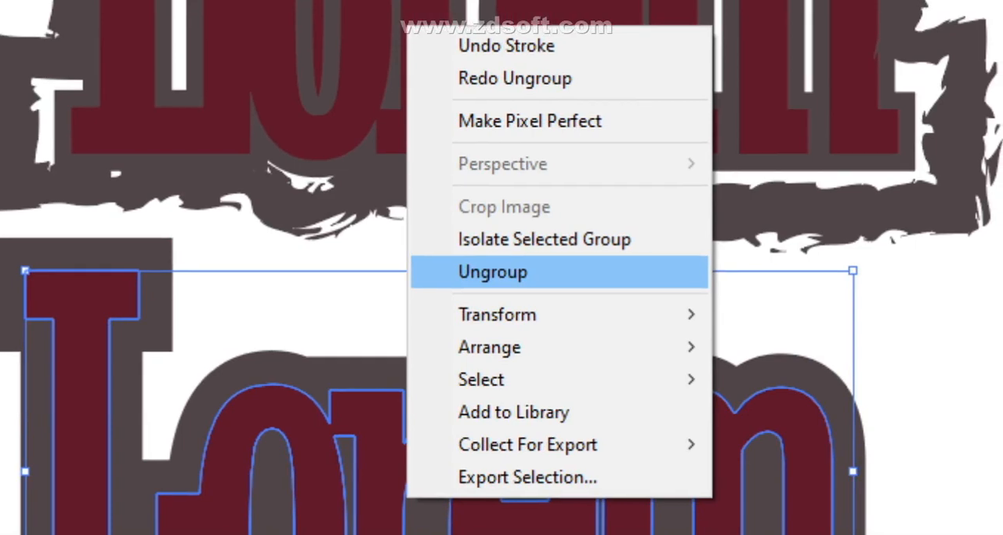
pyautogui.click(588, 41)
pyautogui.click(314, 415)
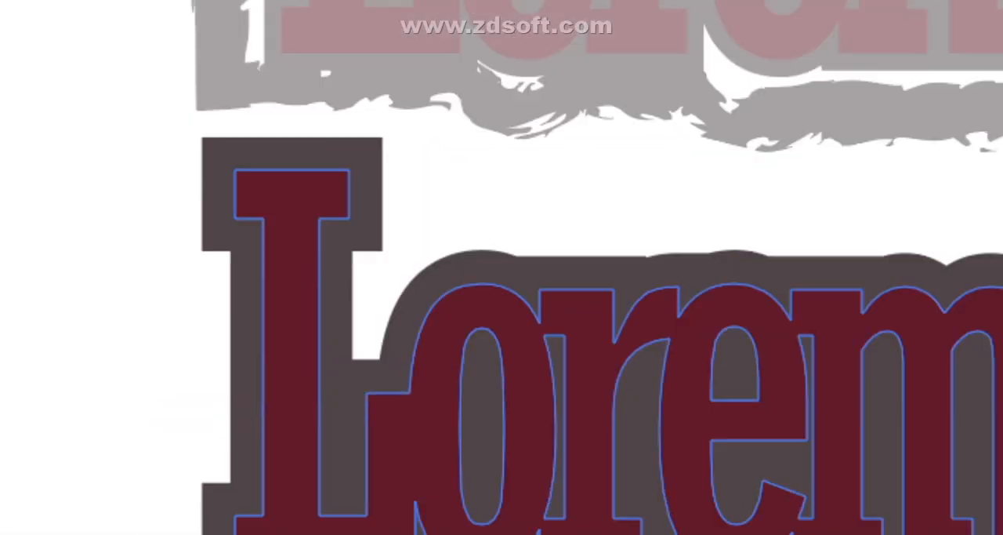
pyautogui.click(115, 135)
pyautogui.click(119, 149)
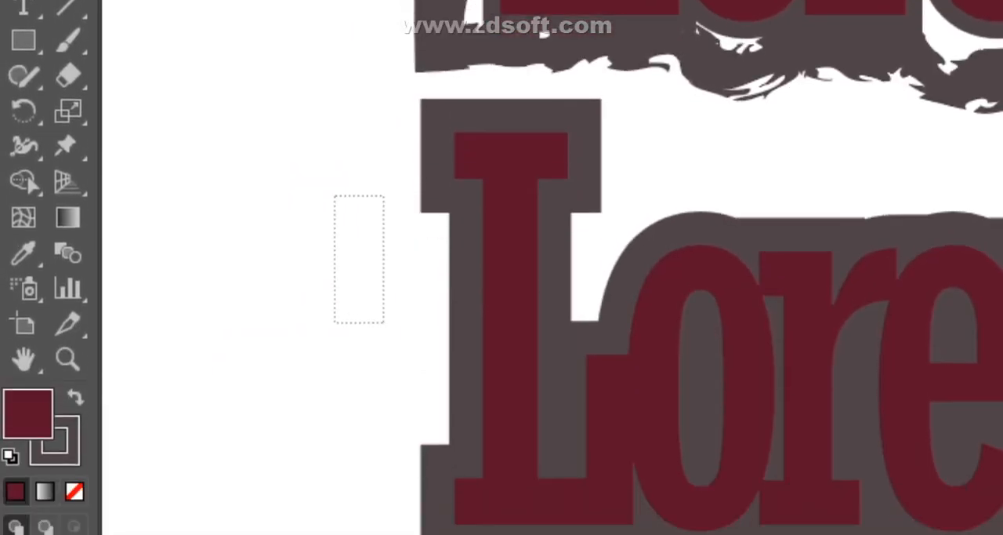
pyautogui.moveTo(384, 322); pyautogui.dragTo(547, 280)
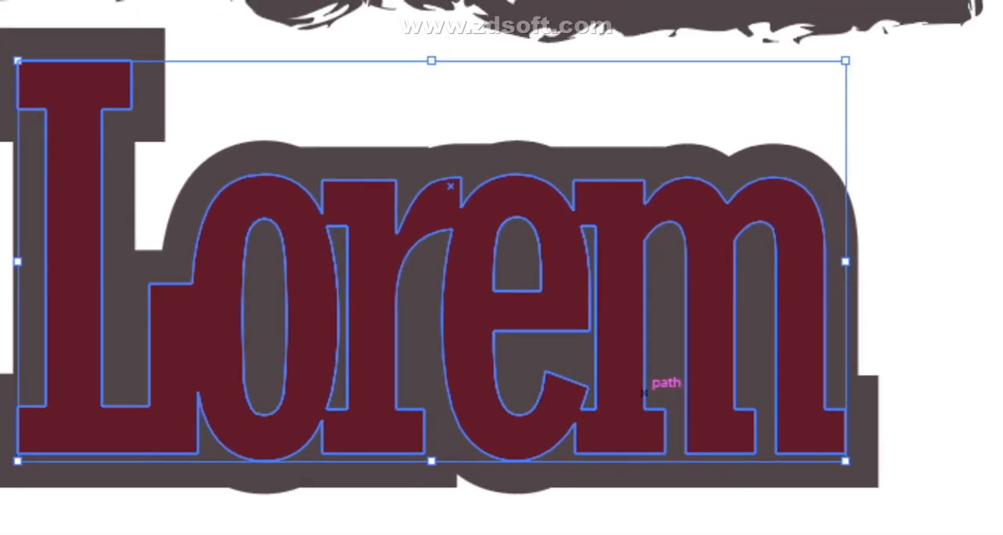
pyautogui.rightClick(502, 262)
pyautogui.click(471, 422)
pyautogui.click(878, 423)
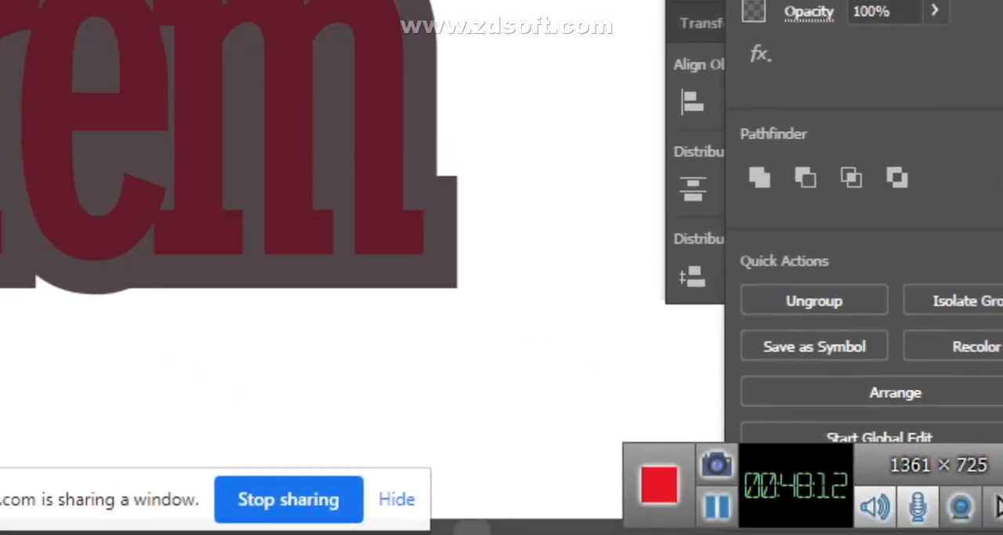
# - Examine the stroke weight, cap, corner and alignment options of the copied Lorem lettering
pyautogui.click(628, 321)
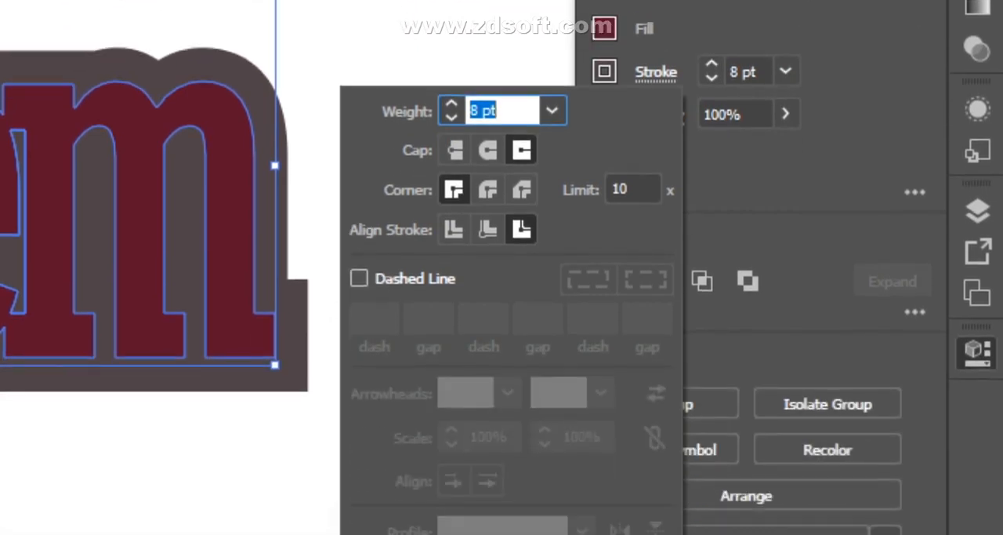
pyautogui.press('Escape')
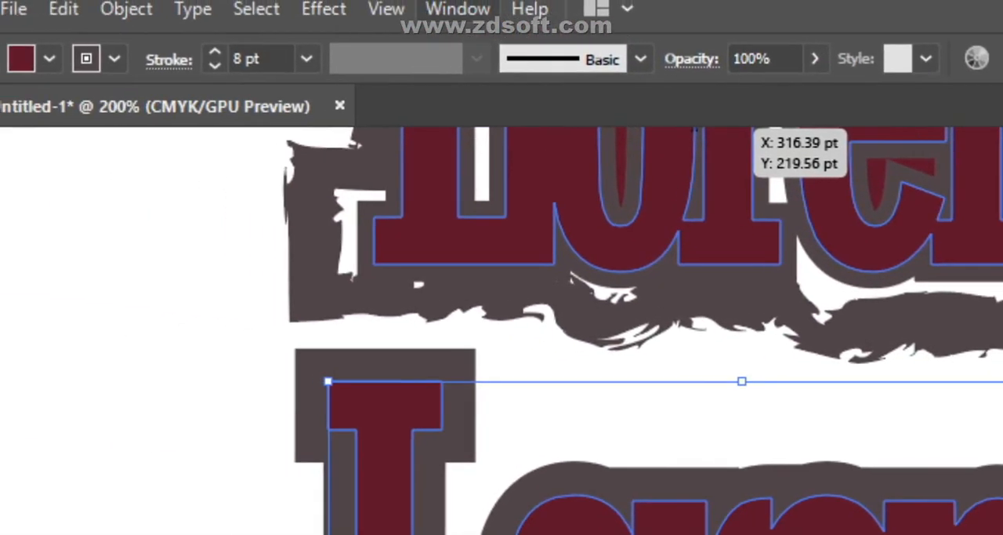
pyautogui.click(458, 9)
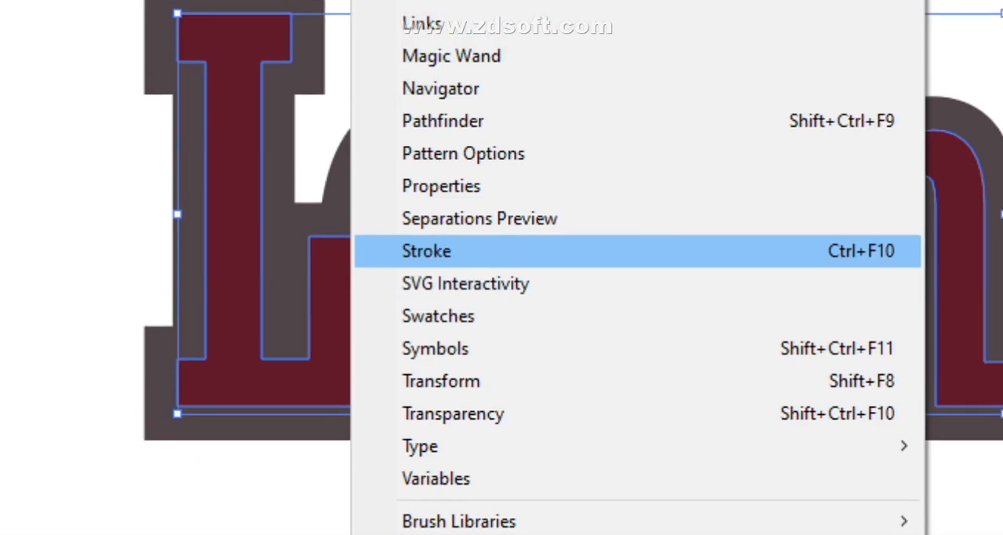
pyautogui.click(462, 202)
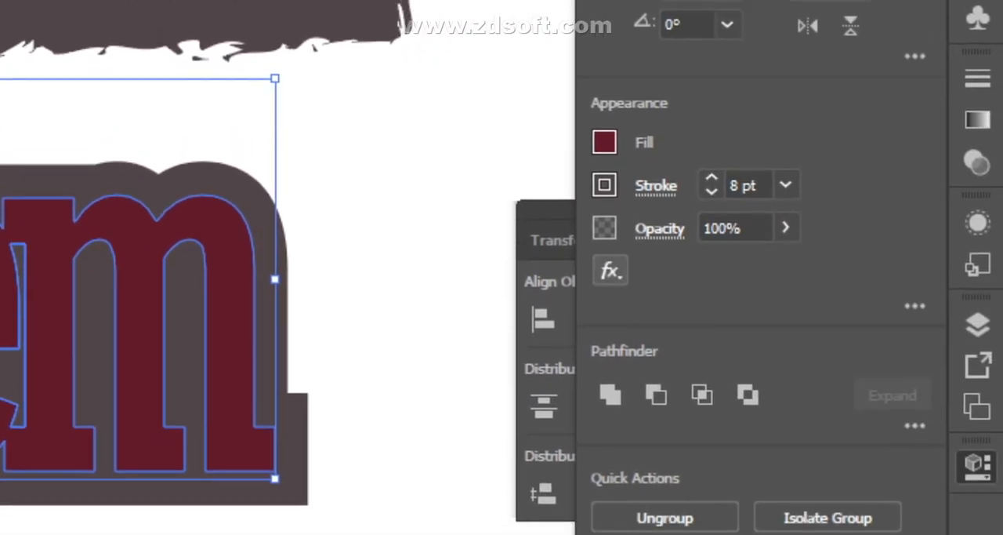
pyautogui.click(656, 261)
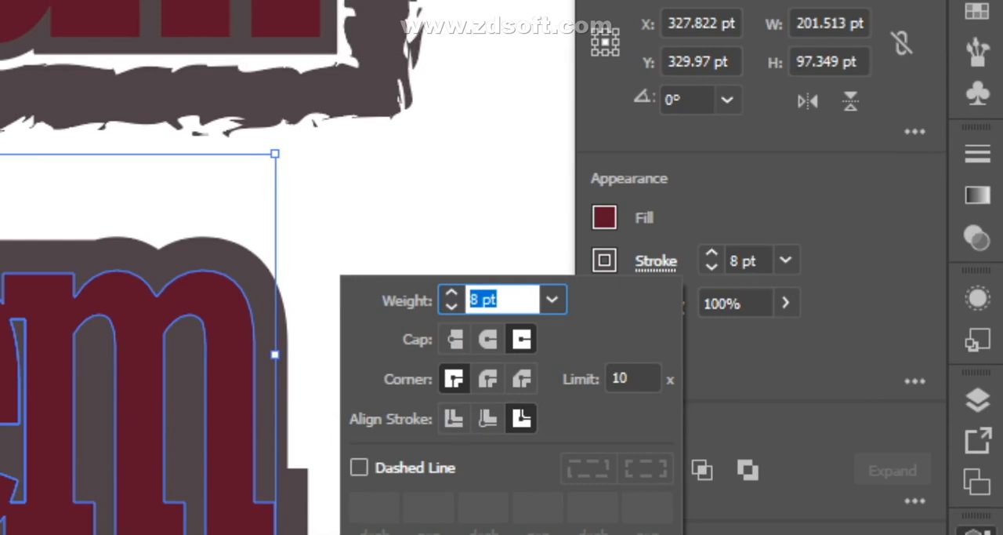
pyautogui.click(656, 261)
# - Start a 3D Extrude & Bevel effect on the copied Lorem lettering with preview on, and move its dialog clear of the artwork
pyautogui.click(610, 346)
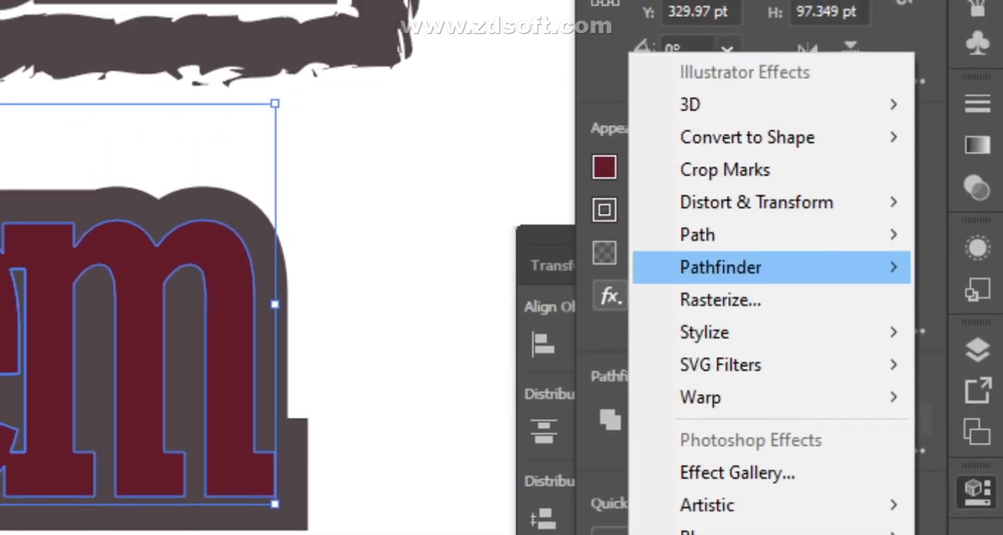
pyautogui.moveTo(721, 228)
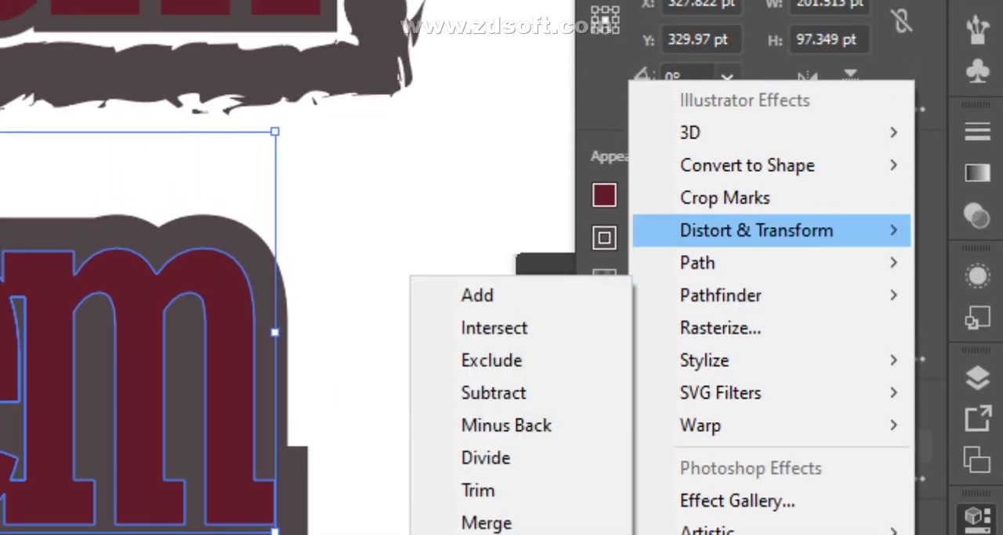
pyautogui.moveTo(721, 126)
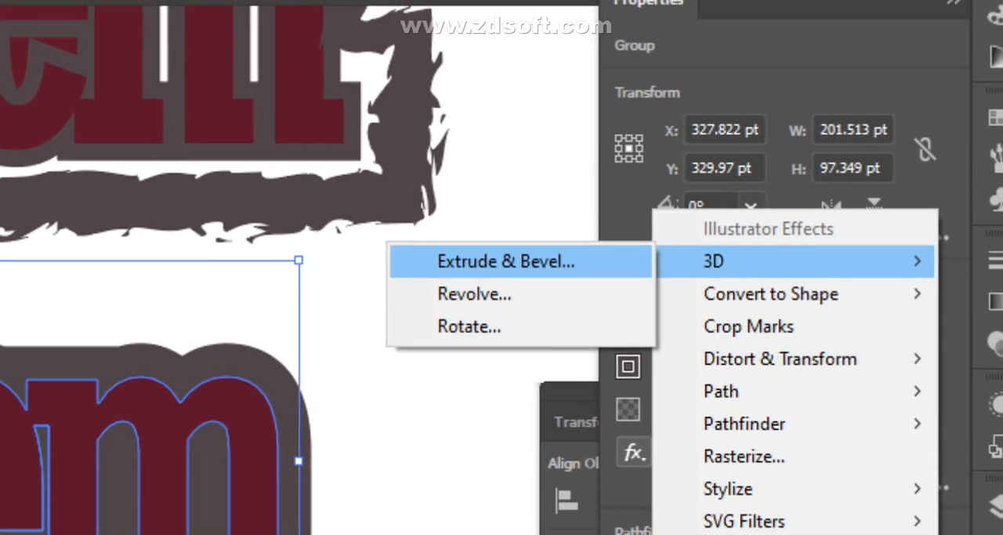
pyautogui.click(496, 266)
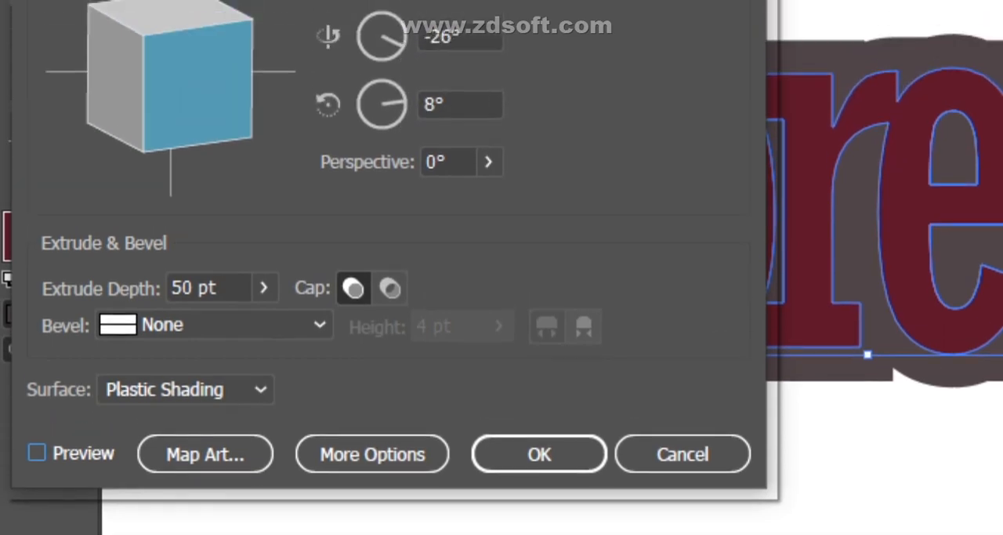
pyautogui.click(37, 346)
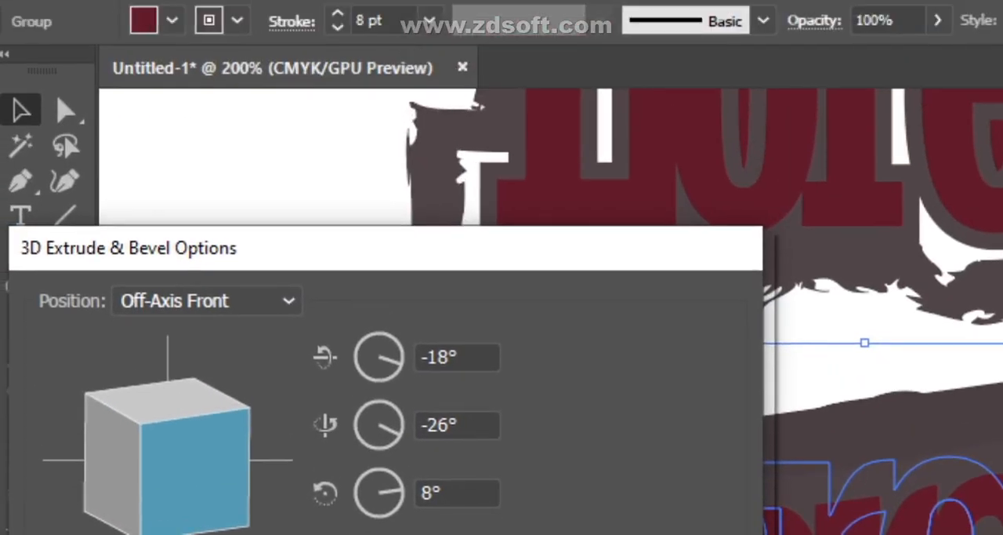
pyautogui.moveTo(395, 246); pyautogui.dragTo(147, 339)
pyautogui.moveTo(157, 273); pyautogui.dragTo(166, 281)
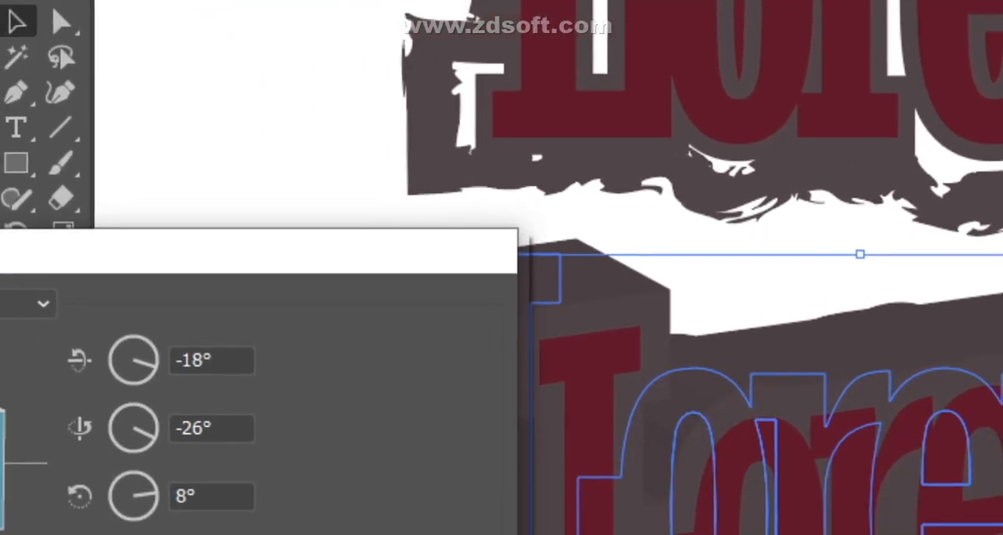
pyautogui.moveTo(150, 210); pyautogui.dragTo(880, 249)
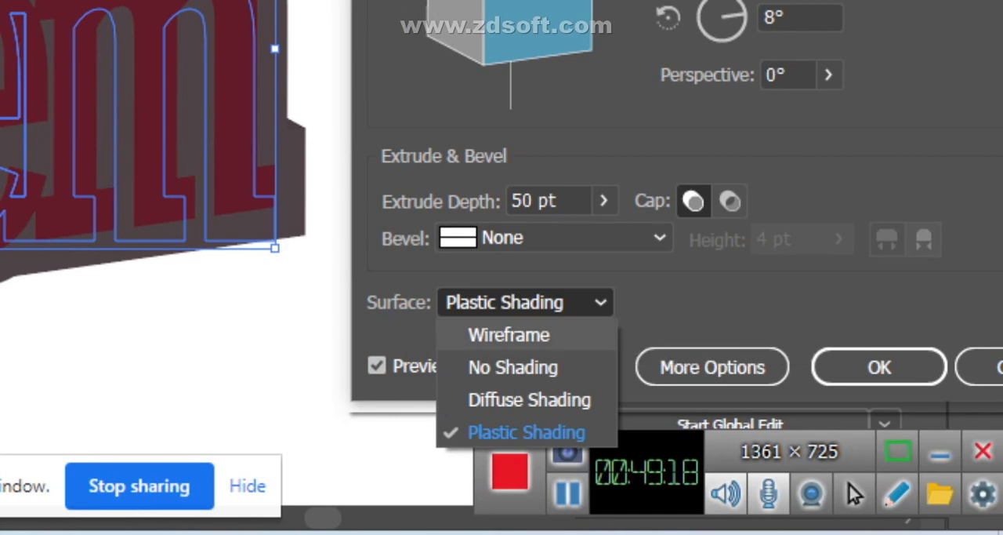
# - Try the No Shading surface on the extruded Lorem lettering, and return the surface to Plastic Shading
pyautogui.click(514, 367)
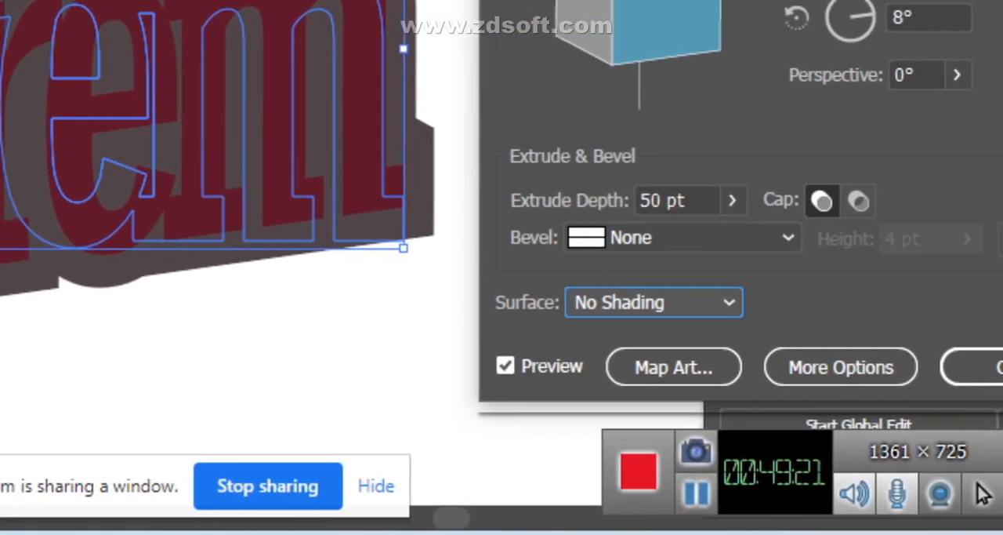
pyautogui.click(514, 438)
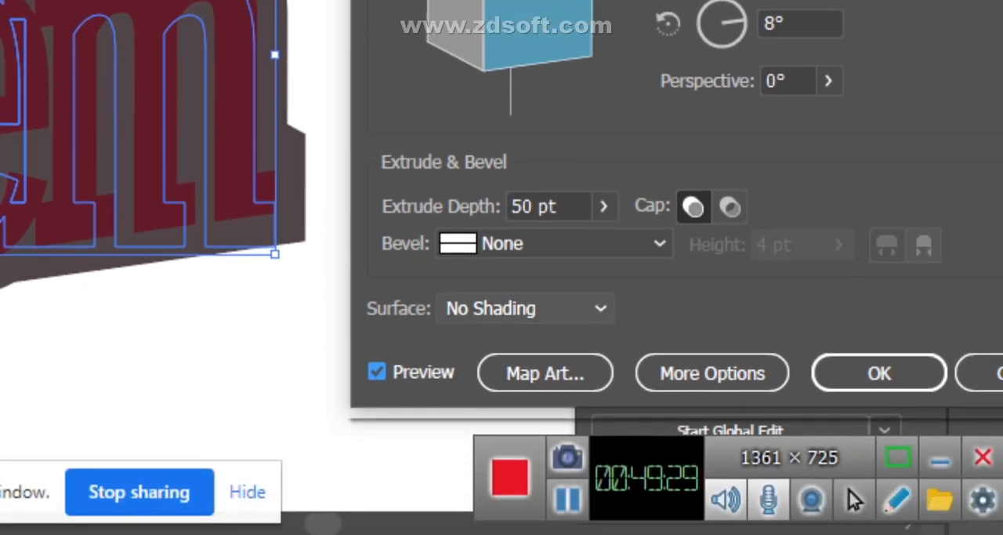
pyautogui.click(525, 410)
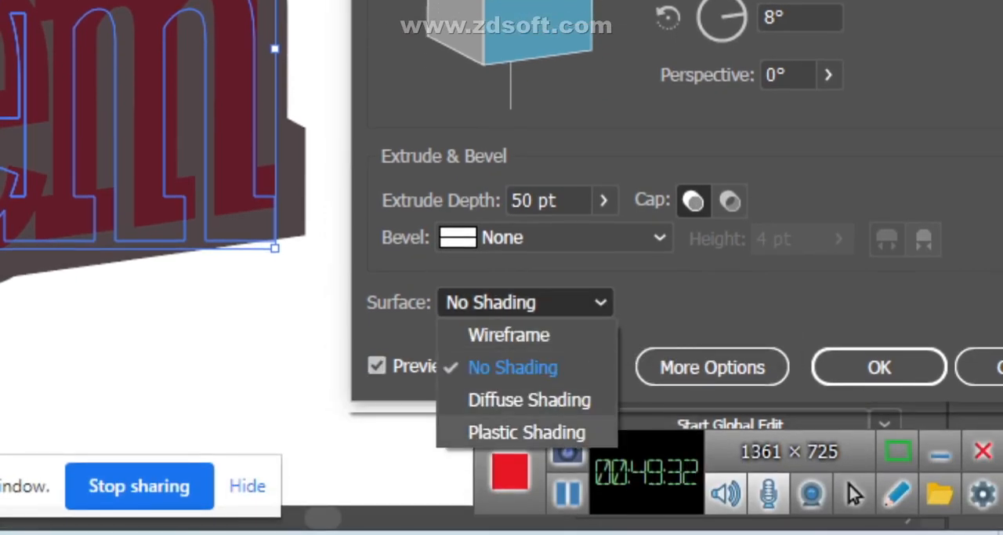
pyautogui.click(526, 432)
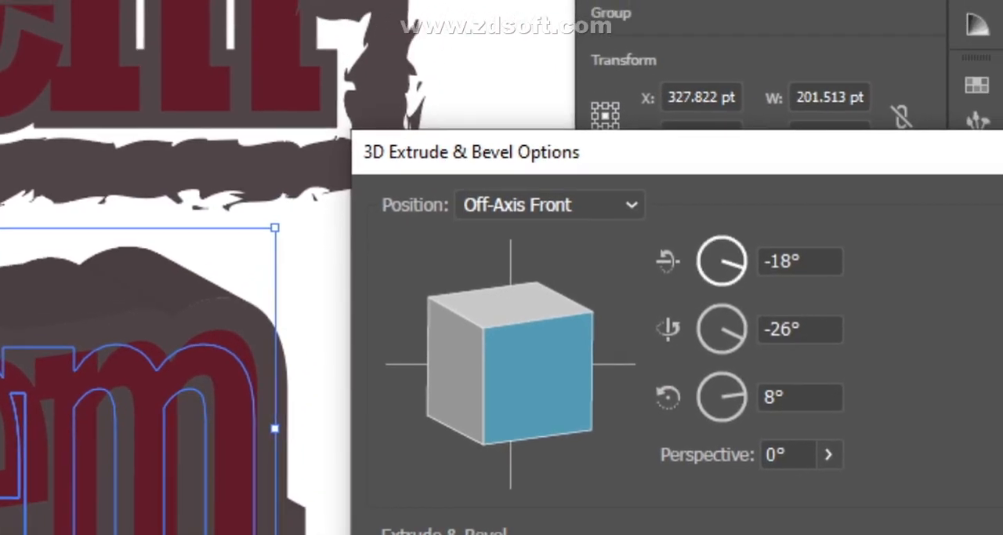
# - Try different rotations of the extruded Lorem lettering, settling on 11° around X, -27° around Y and -4° around Z
pyautogui.click(885, 276)
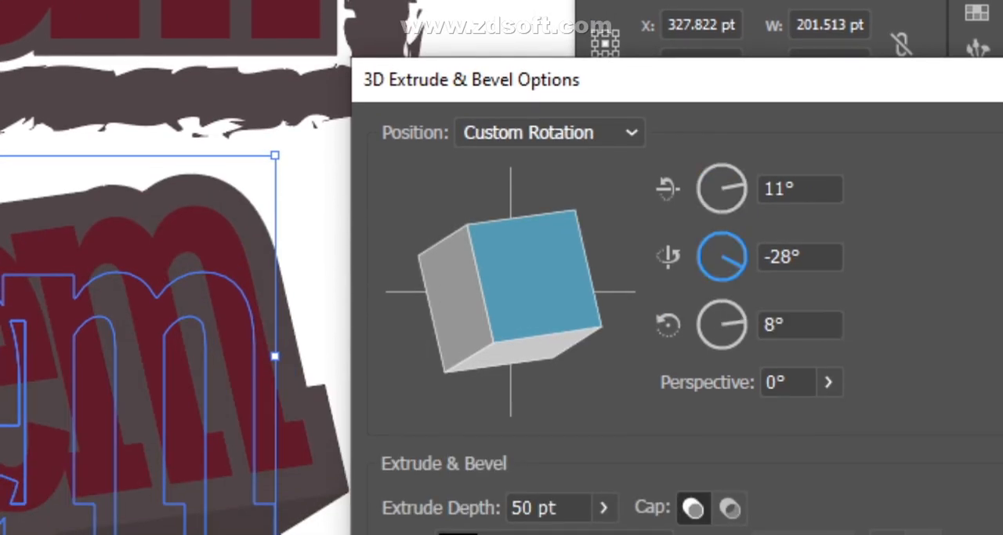
pyautogui.moveTo(743, 268); pyautogui.dragTo(740, 272)
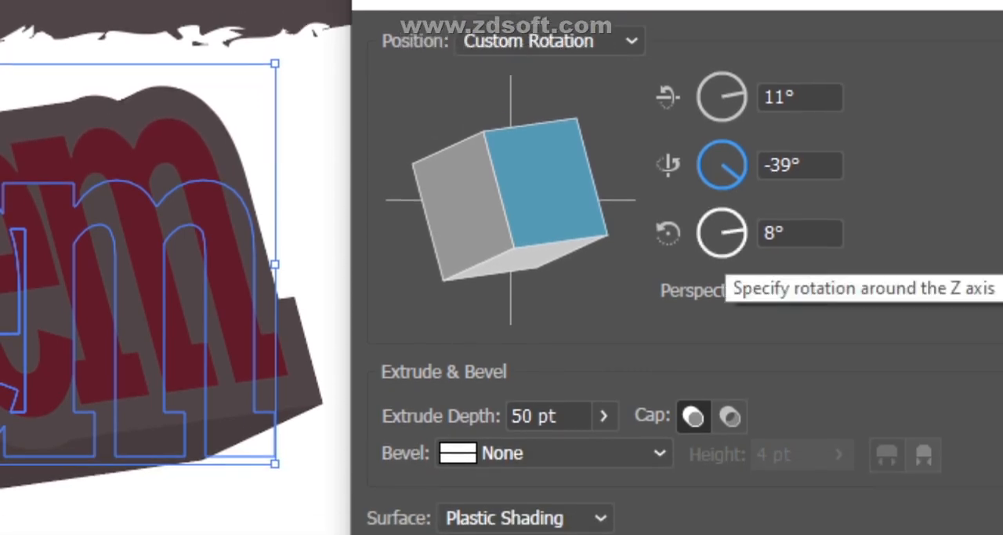
pyautogui.moveTo(743, 229); pyautogui.dragTo(744, 253)
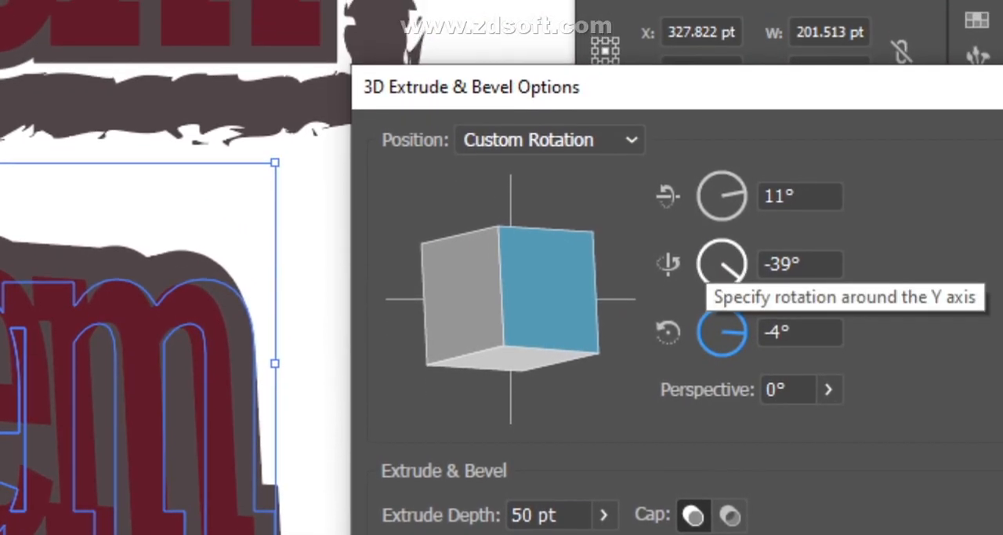
pyautogui.moveTo(739, 273); pyautogui.dragTo(744, 255)
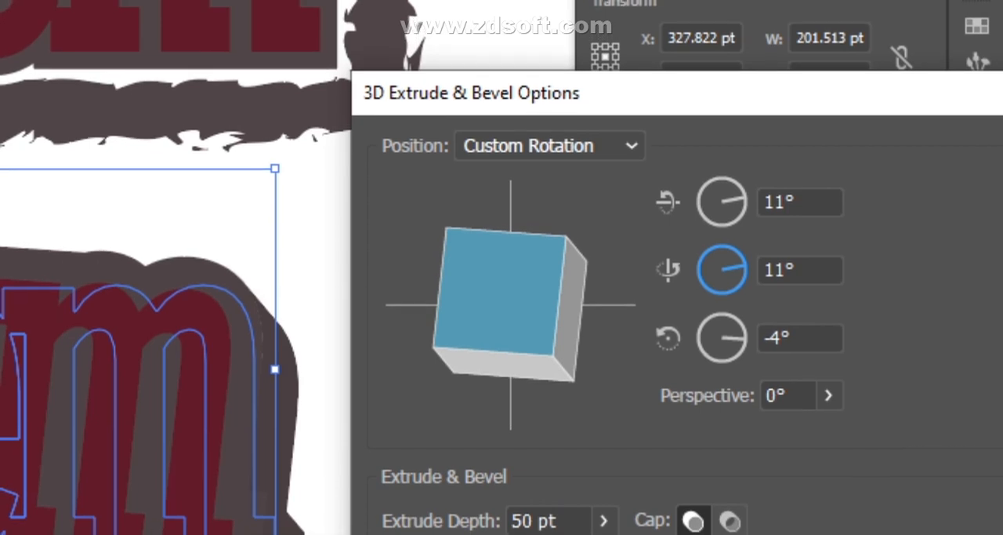
pyautogui.moveTo(743, 266); pyautogui.dragTo(743, 277)
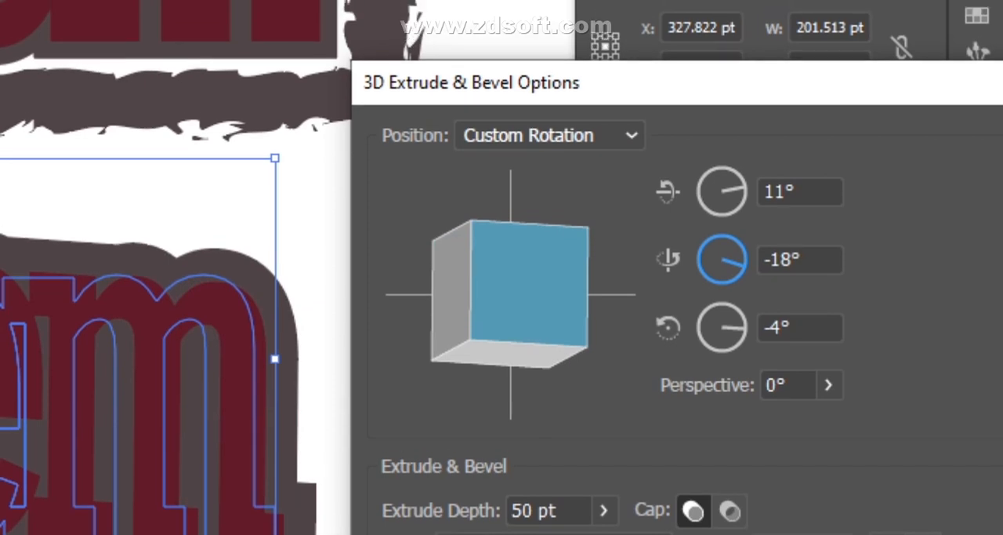
pyautogui.moveTo(744, 268); pyautogui.dragTo(738, 274)
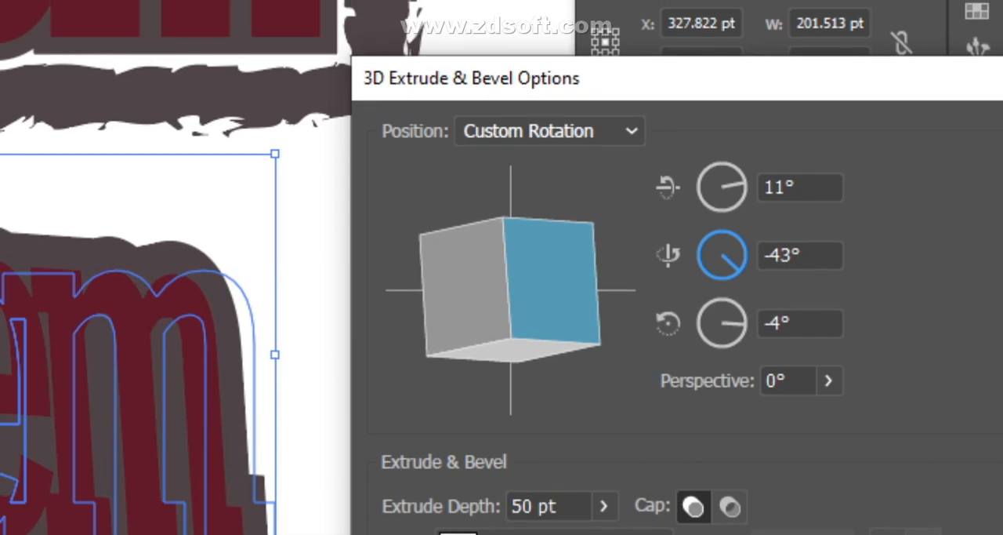
pyautogui.moveTo(742, 268); pyautogui.dragTo(744, 266)
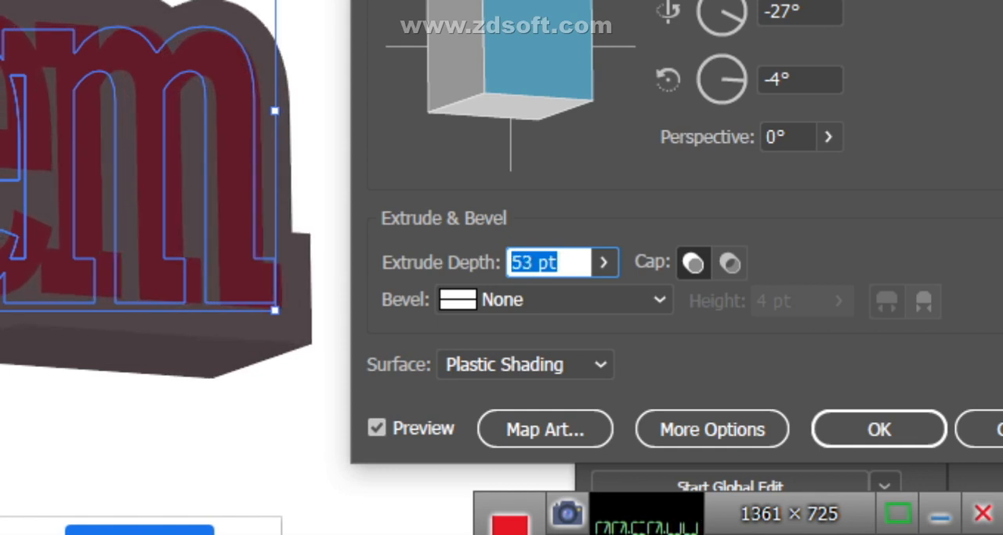
# - Try extrude depths up to 59 pt on the 3D lettering, and settle on 56 pt
pyautogui.press('Up')
pyautogui.press('Up')
pyautogui.press('Up')
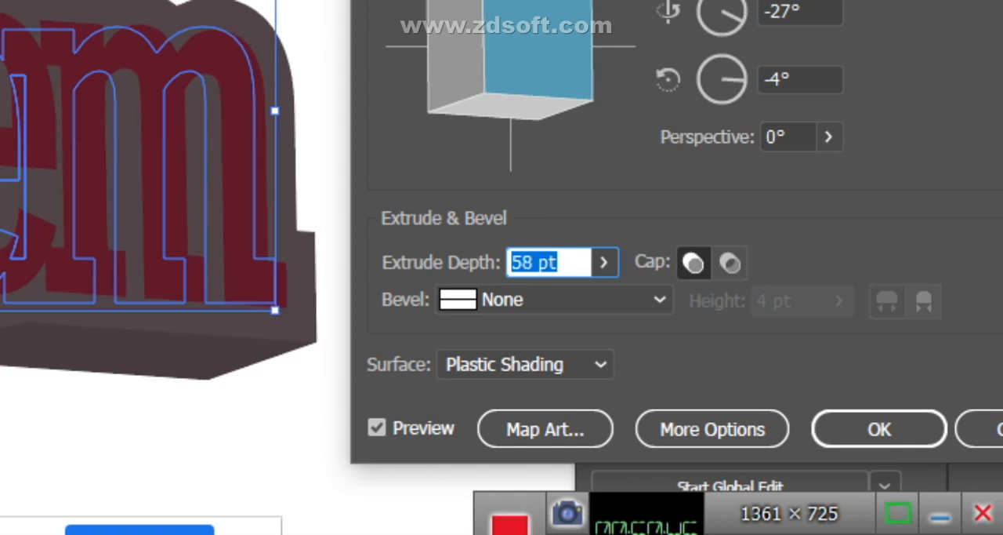
pyautogui.press('Up')
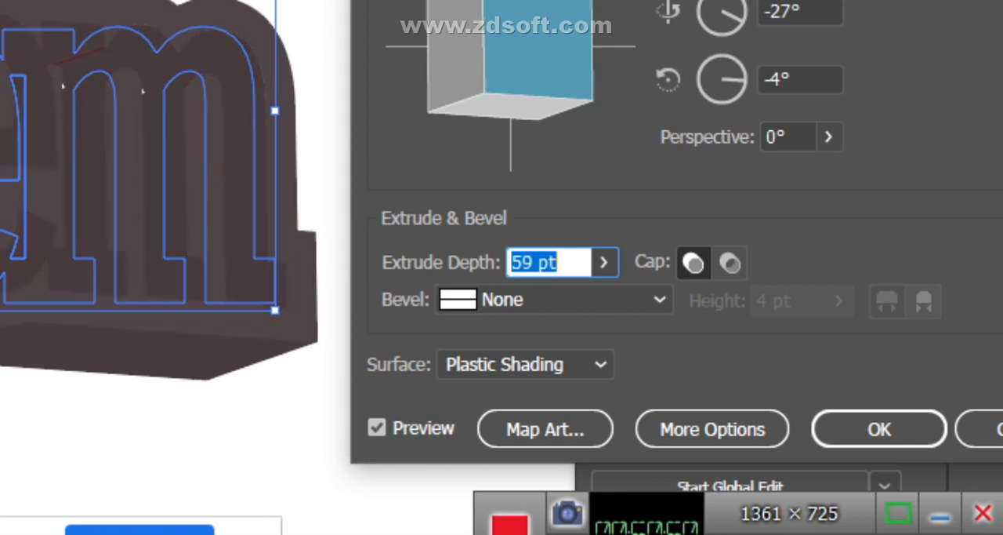
pyautogui.press('Down')
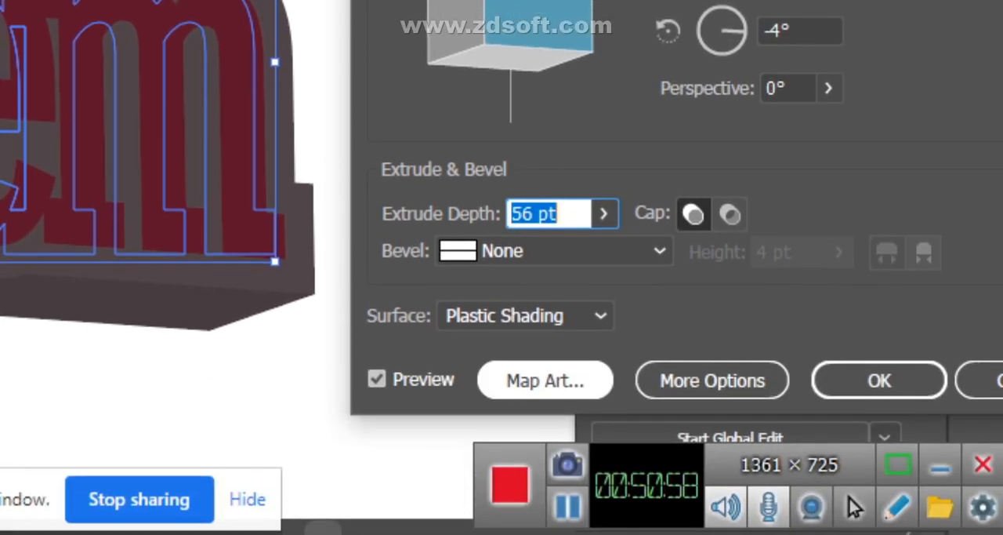
# - Show the additional 3D surface options and try the light at the lower edge and upper left of the shading sphere
pyautogui.click(712, 367)
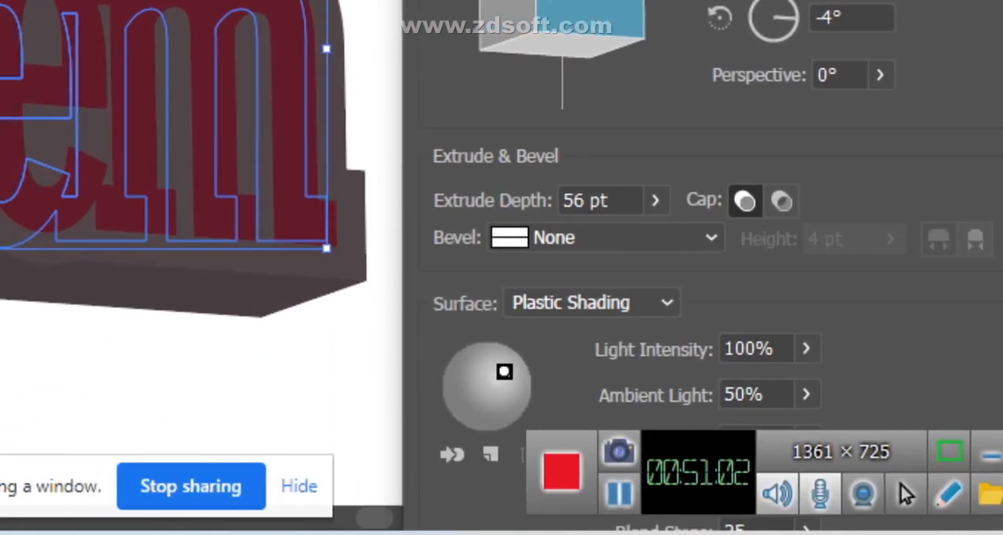
pyautogui.moveTo(502, 371); pyautogui.dragTo(491, 409)
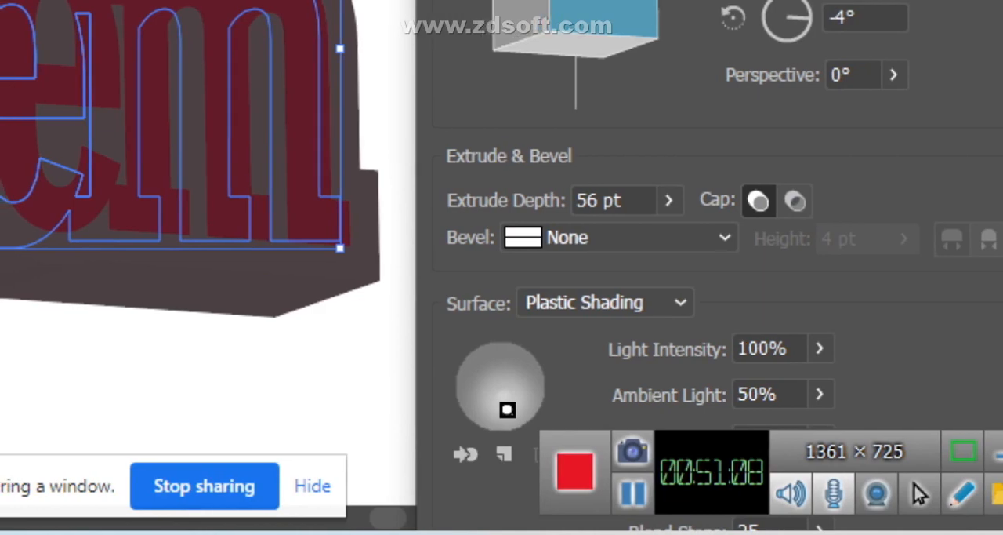
pyautogui.moveTo(514, 409); pyautogui.dragTo(496, 375)
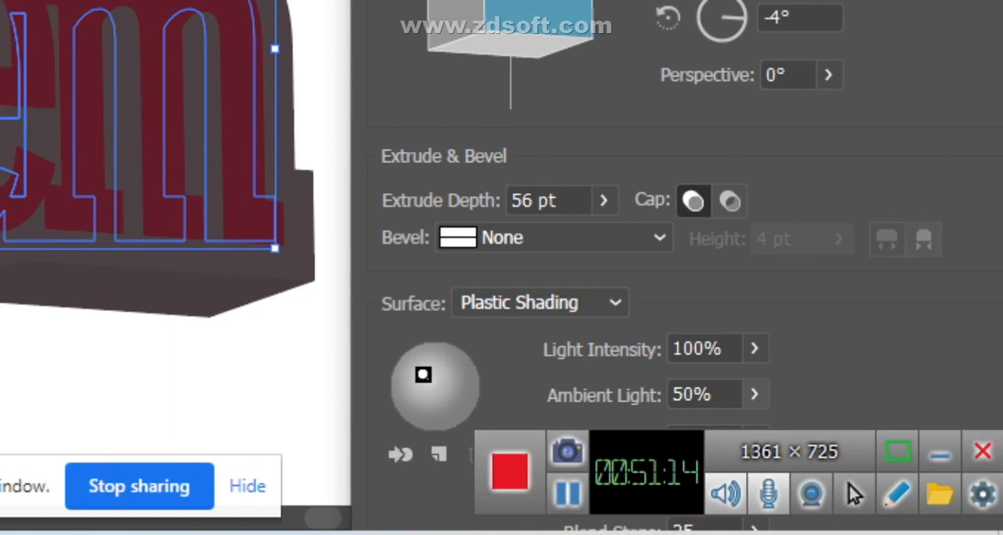
# - Set the ambient light to 80%, move the light to the sphere's centre, and leave the 3D effect without applying it
pyautogui.click(755, 393)
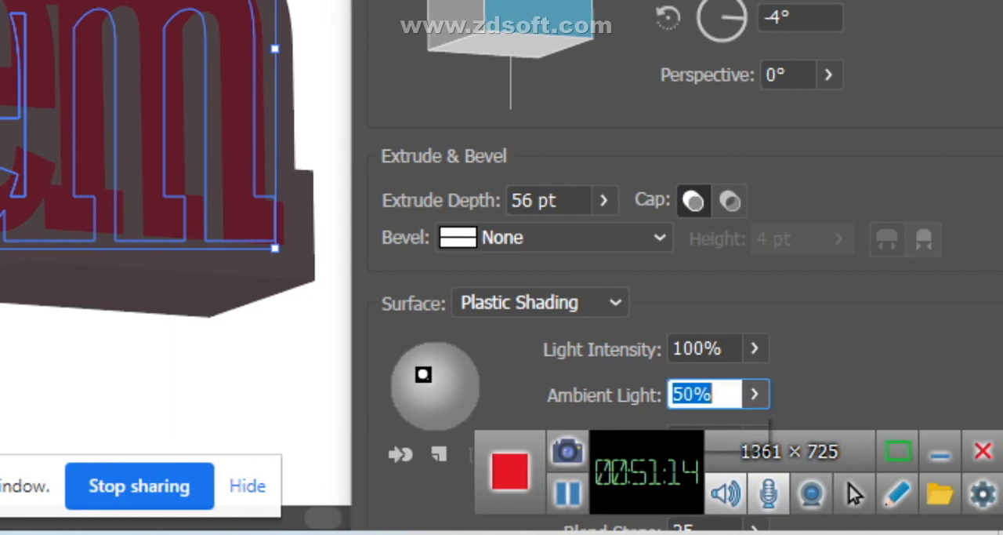
pyautogui.click(755, 394)
pyautogui.click(720, 394)
pyautogui.doubleClick(696, 393)
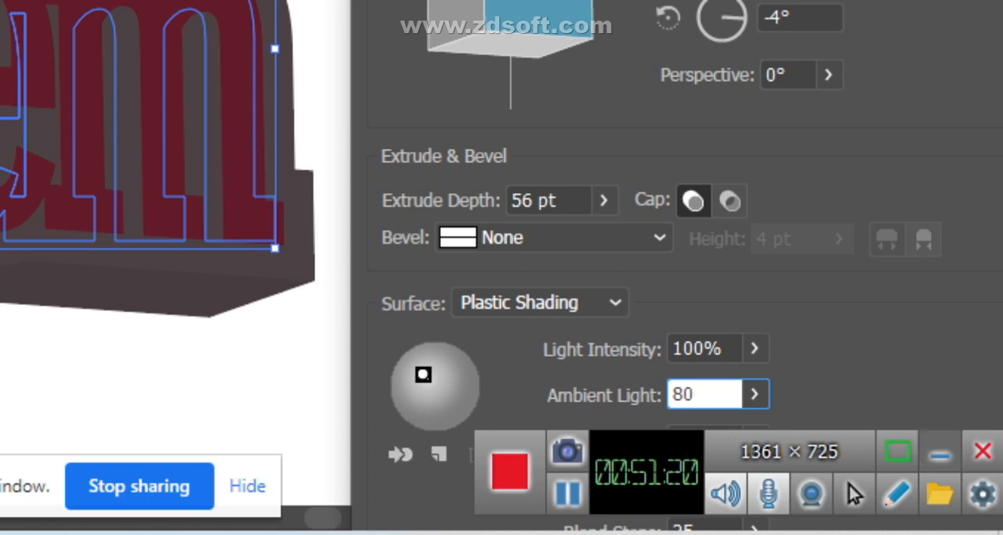
pyautogui.press('Return')
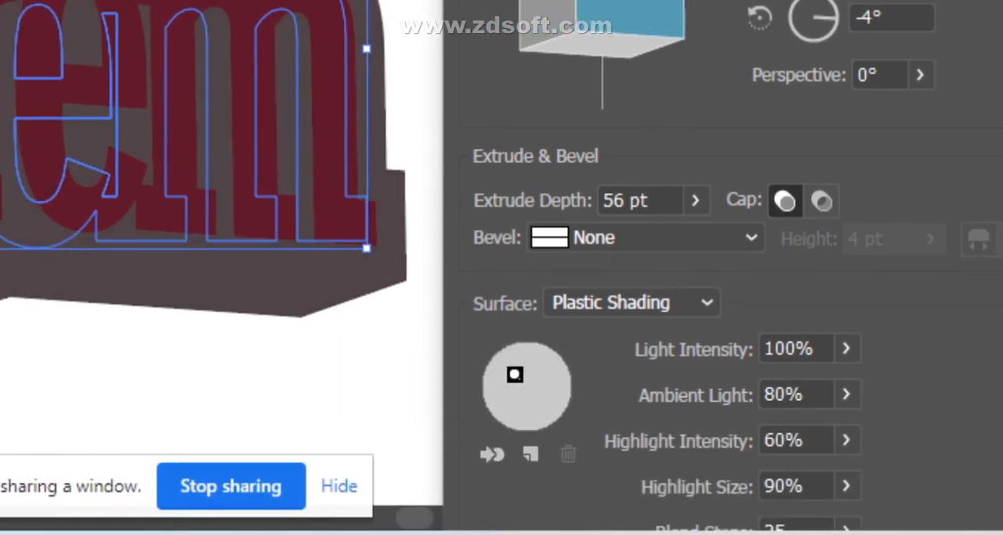
pyautogui.moveTo(423, 374); pyautogui.dragTo(435, 383)
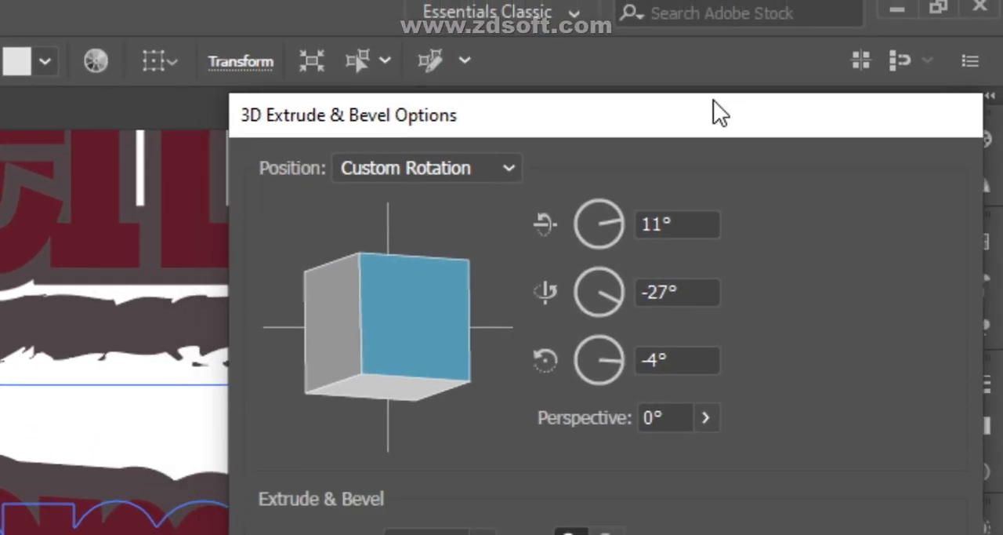
pyautogui.moveTo(713, 100); pyautogui.dragTo(783, 74)
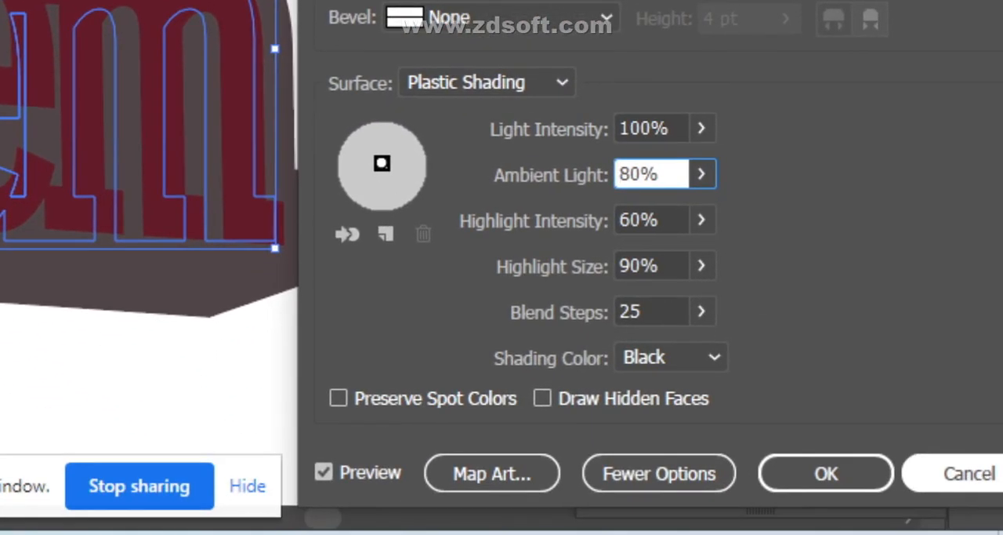
pyautogui.click(970, 473)
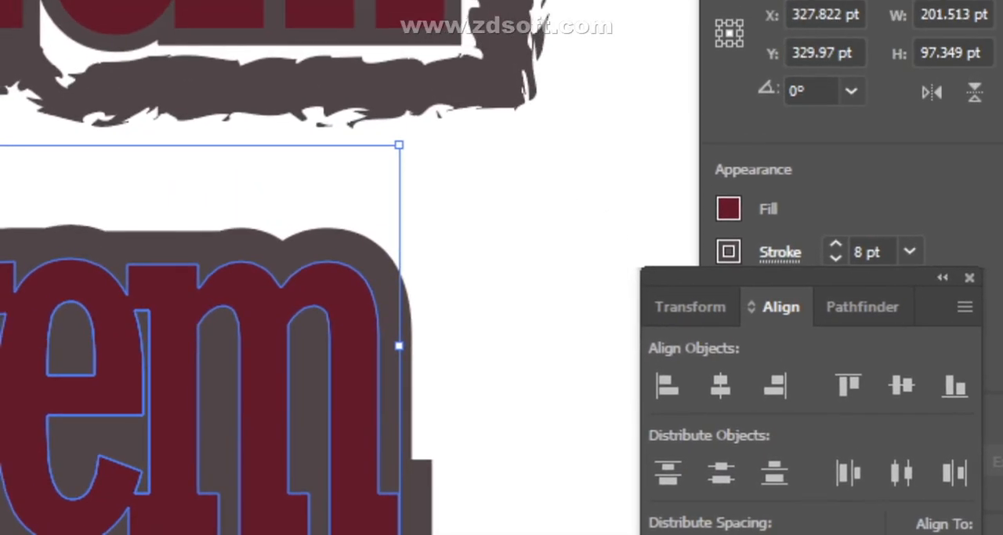
# - Try a Drop Shadow effect on the copied Lorem lettering
pyautogui.click(486, 235)
pyautogui.moveTo(331, 239); pyautogui.dragTo(886, 404)
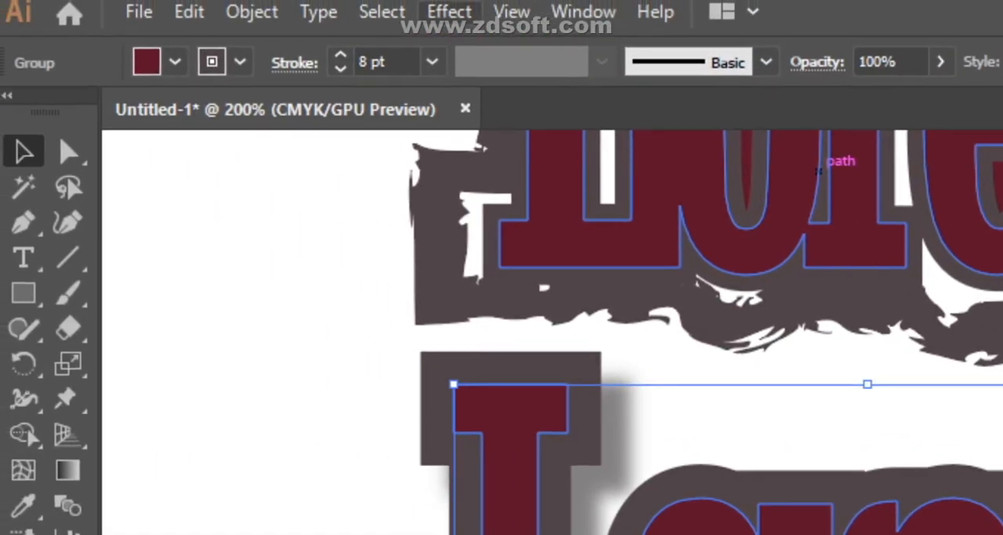
# - Preview Round Corners on the copied Lorem lettering with radii from 10 pt up to 40 pt, and leave the effect without applying it
pyautogui.click(449, 12)
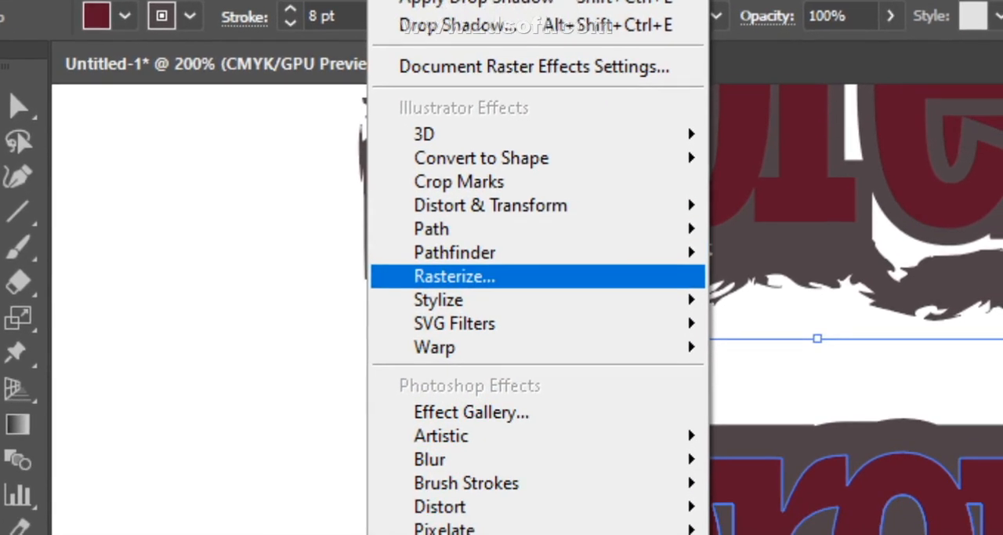
pyautogui.moveTo(489, 345)
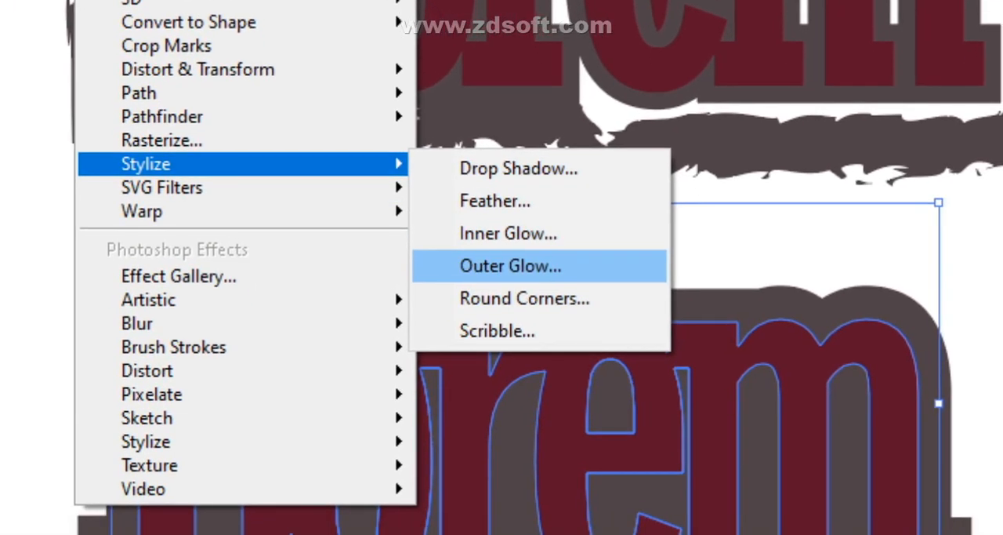
pyautogui.click(543, 345)
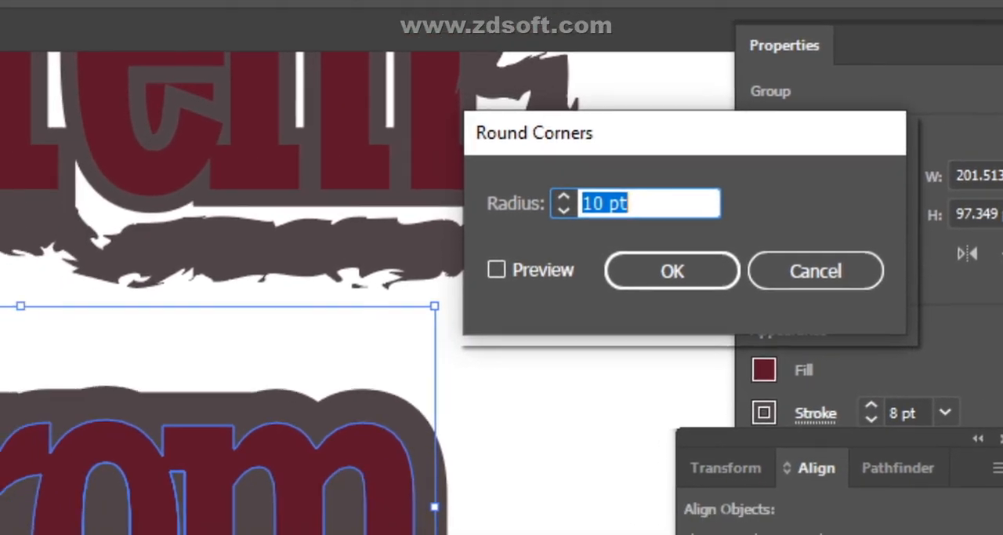
pyautogui.click(497, 269)
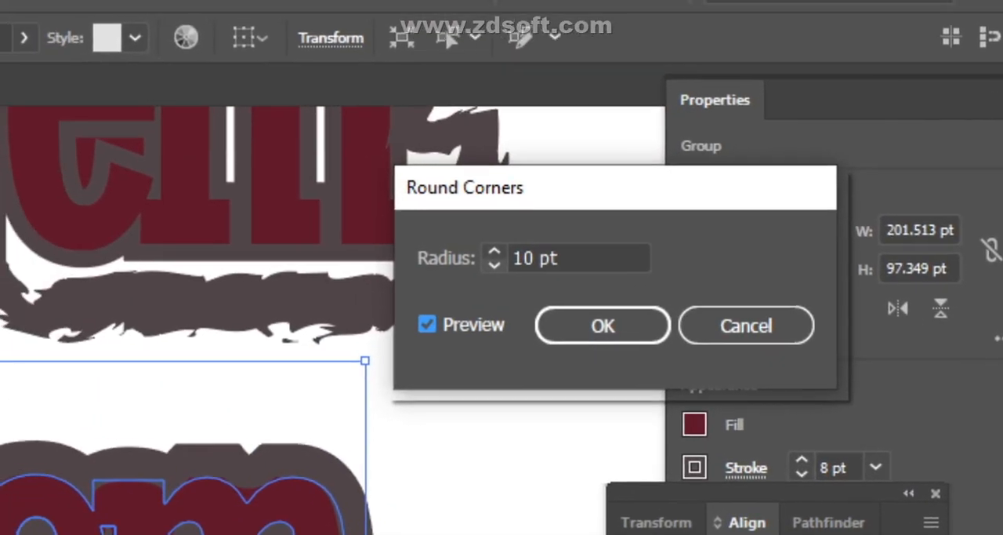
pyautogui.click(494, 265)
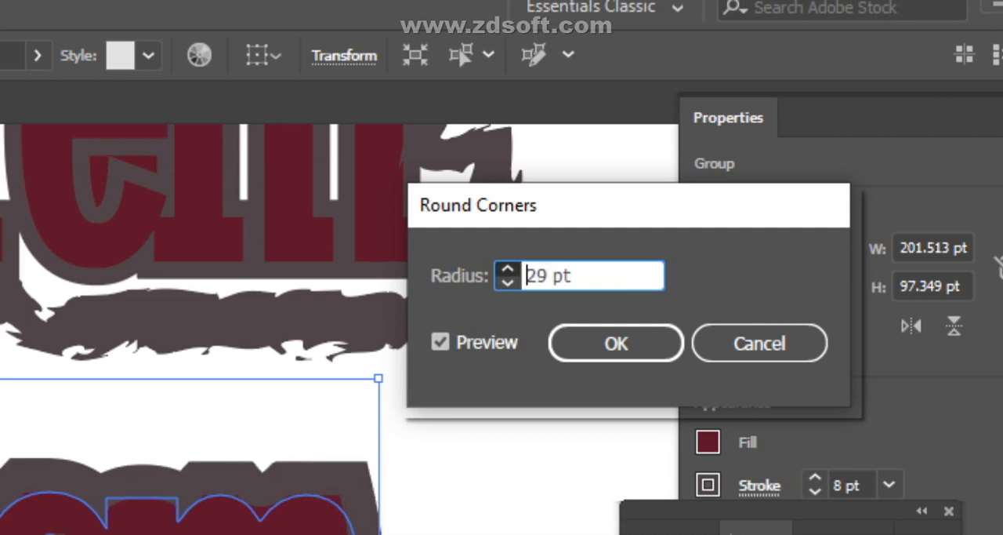
pyautogui.click(508, 269)
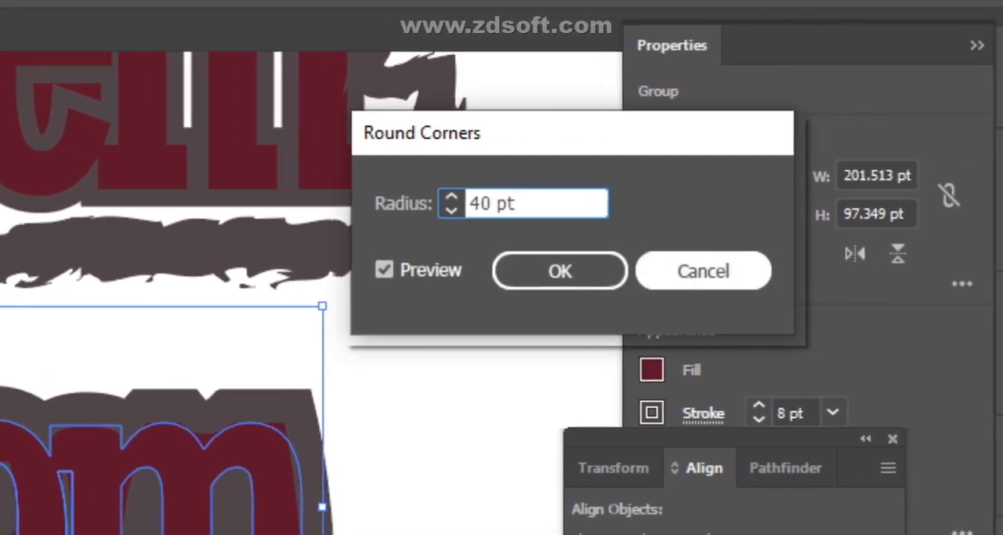
pyautogui.click(821, 267)
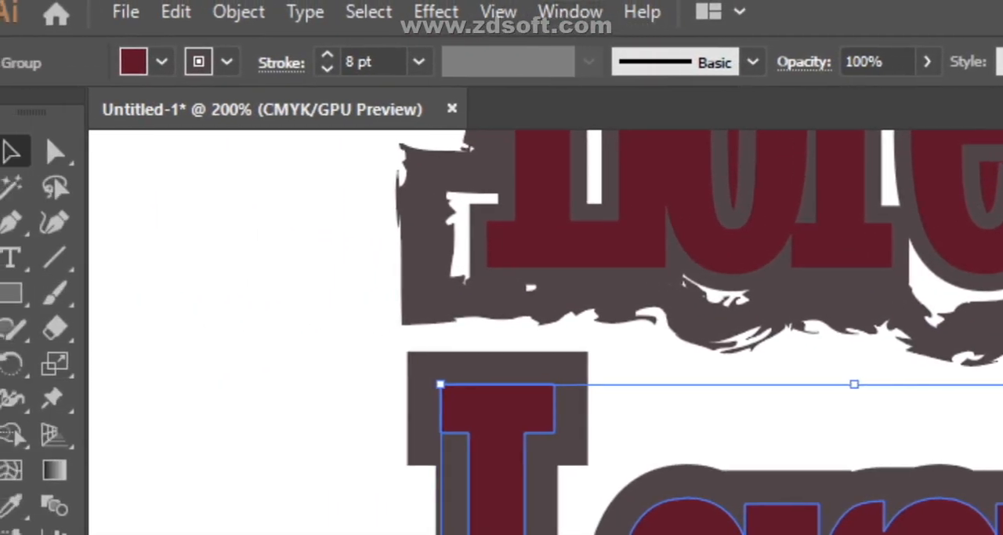
# - Open the Scribble effect options for the copied Lorem lettering and move the dialog aside
pyautogui.click(374, 10)
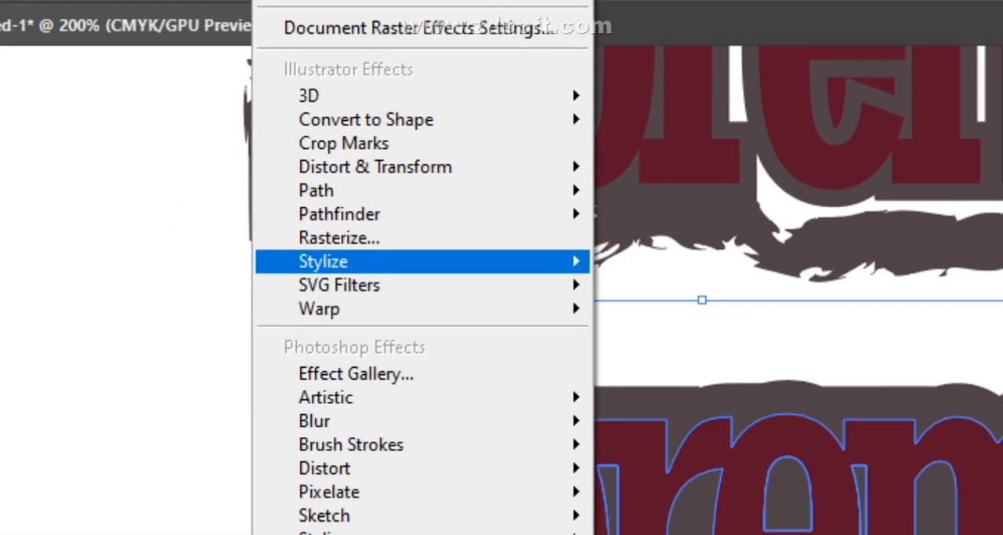
pyautogui.moveTo(533, 261)
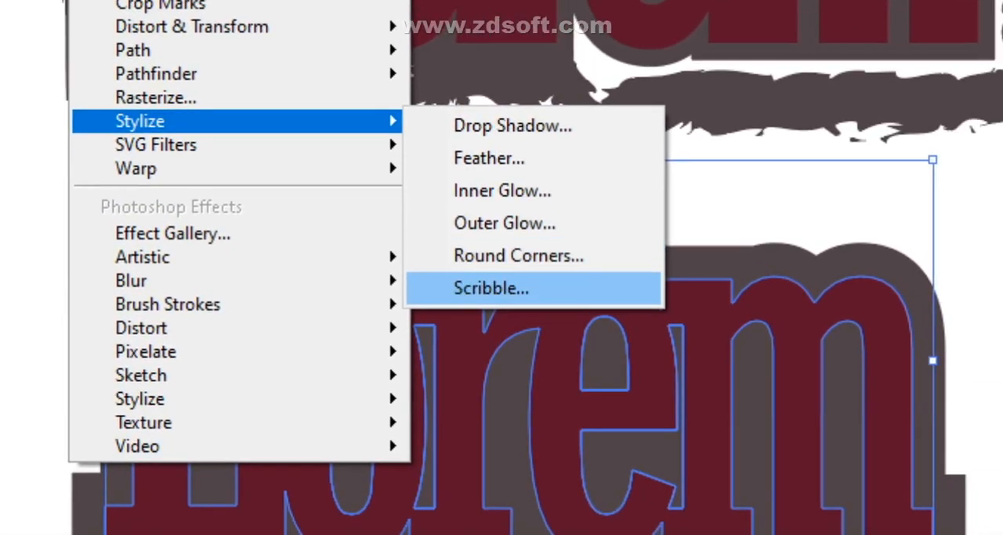
pyautogui.click(491, 287)
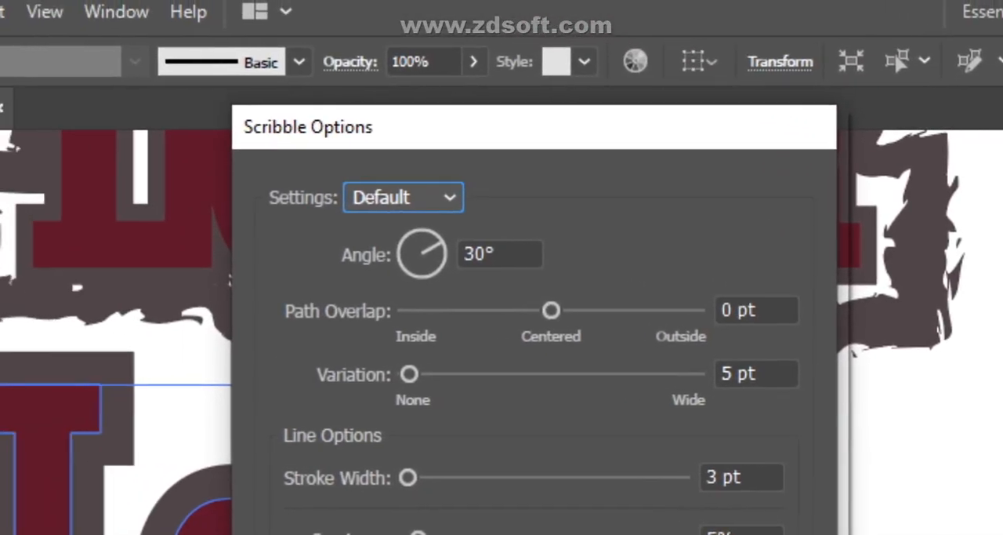
pyautogui.moveTo(432, 122)
pyautogui.mouseDown()
pyautogui.moveTo(881, 170)
pyautogui.moveTo(598, 117)
pyautogui.mouseUp()
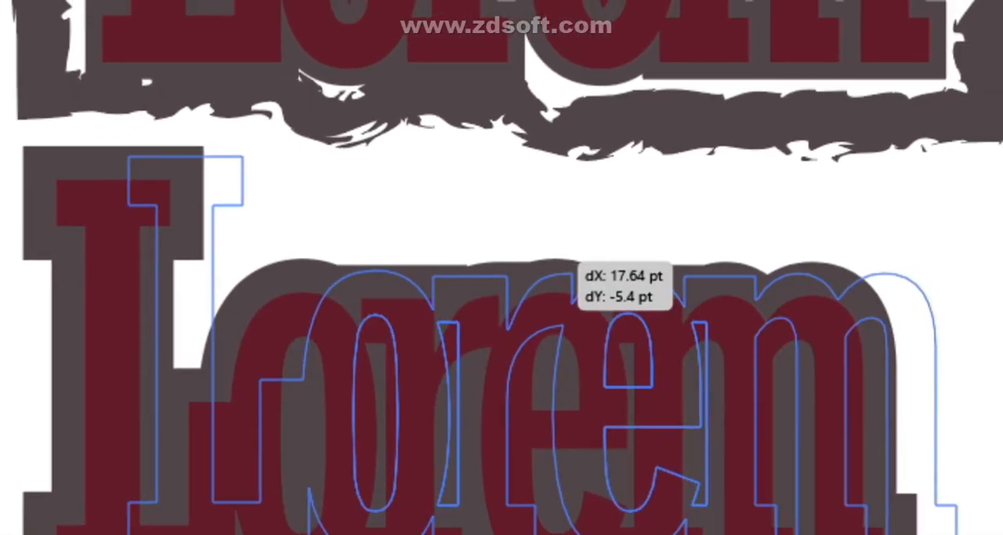
# - Try to move the red Lorem lettering off its grey backing
pyautogui.moveTo(567, 251); pyautogui.dragTo(615, 214)
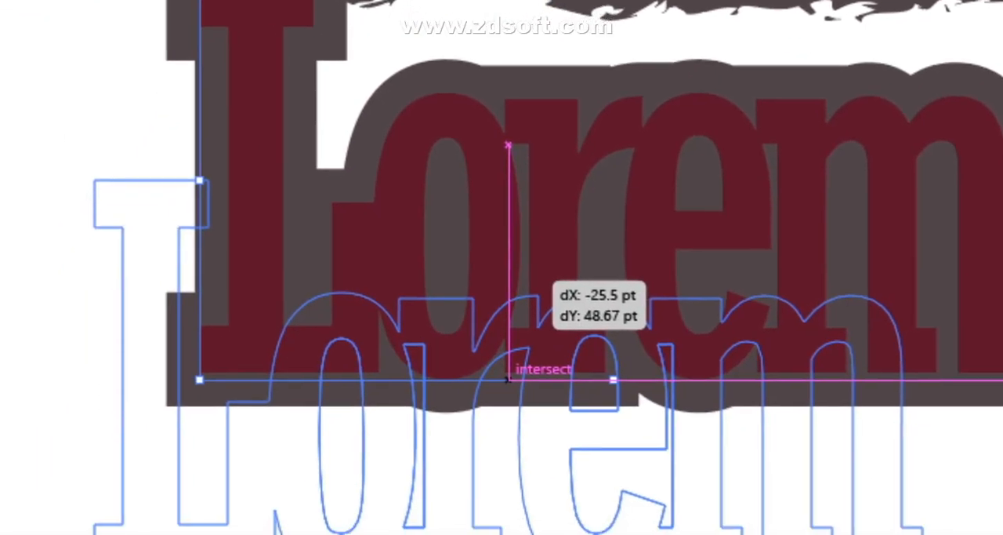
pyautogui.moveTo(509, 381); pyautogui.dragTo(508, 380)
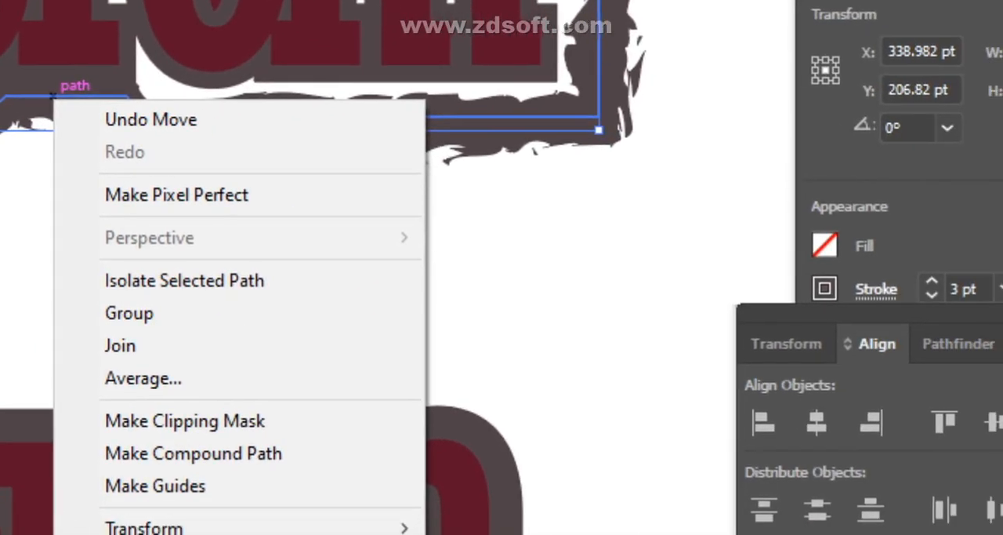
pyautogui.click(549, 315)
pyautogui.scroll(-2, 227, 383)
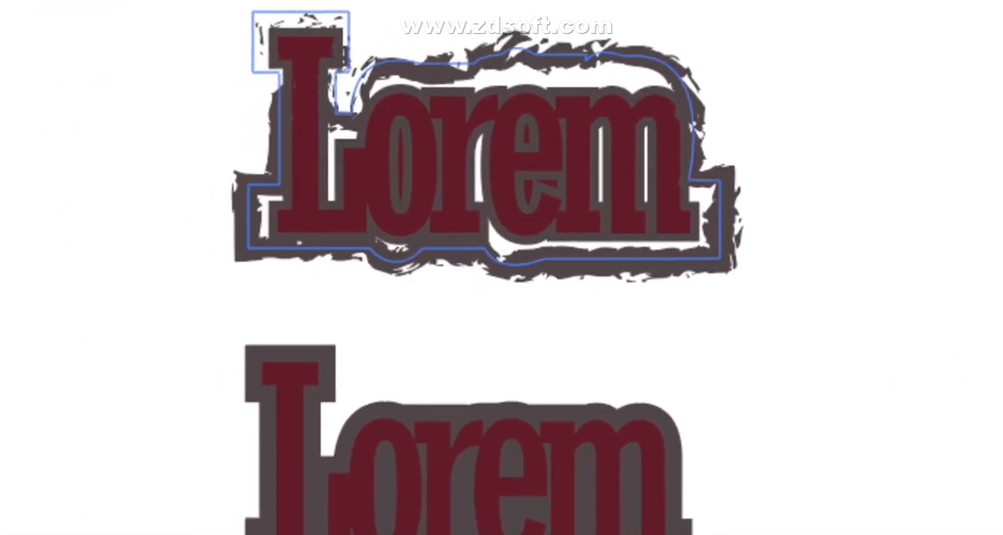
# - Isolate the brushed outline path around the upper Lorem lettering and leave isolation mode
pyautogui.click(502, 265)
pyautogui.rightClick(427, 114)
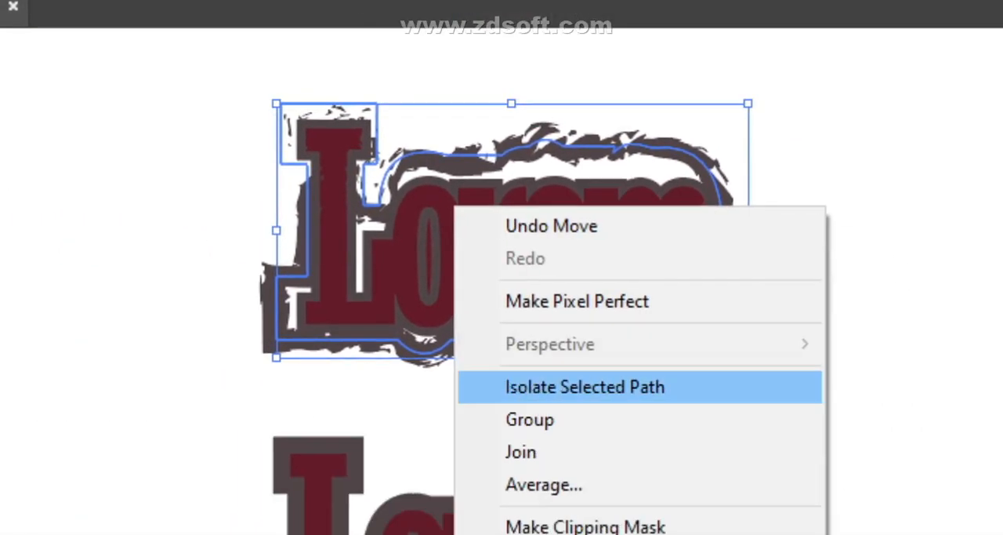
pyautogui.click(976, 227)
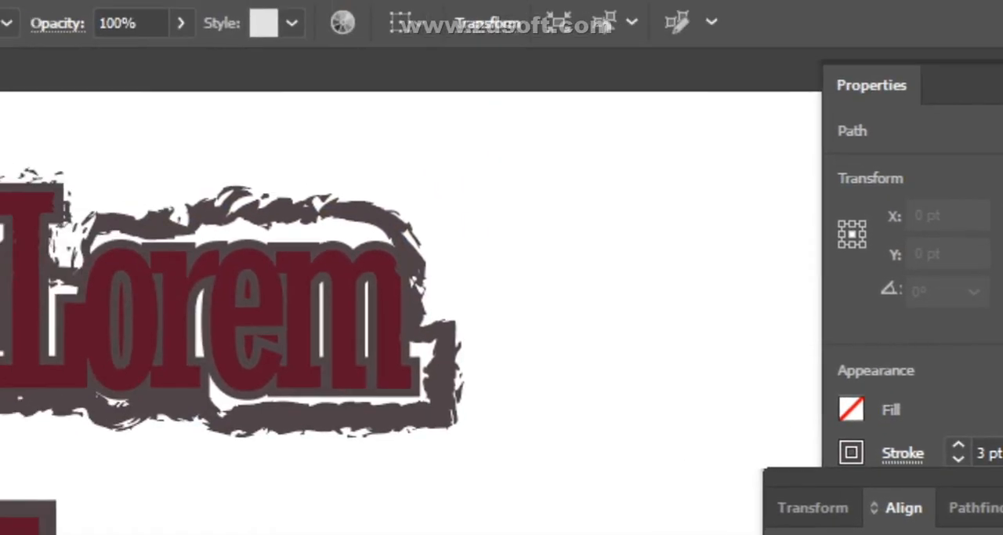
pyautogui.click(682, 150)
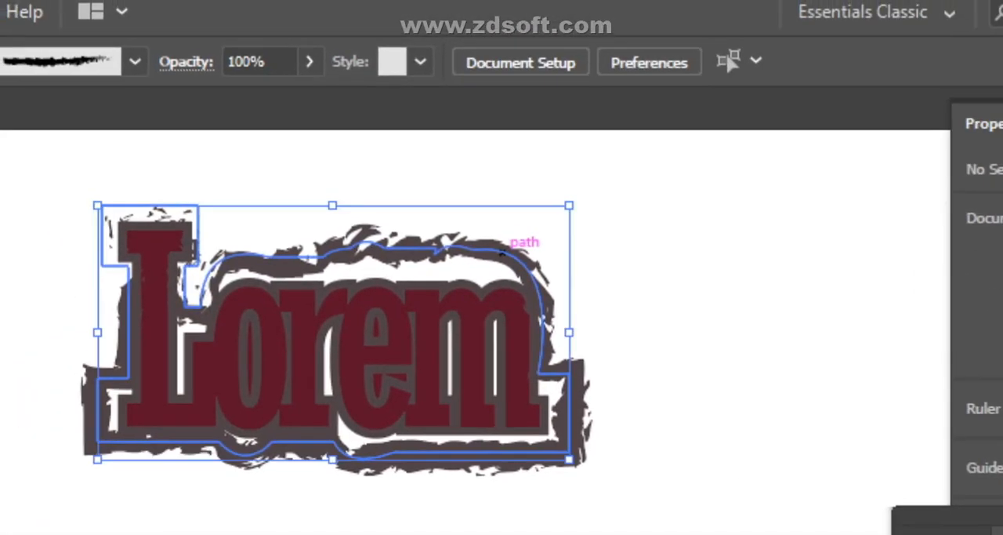
pyautogui.doubleClick(503, 251)
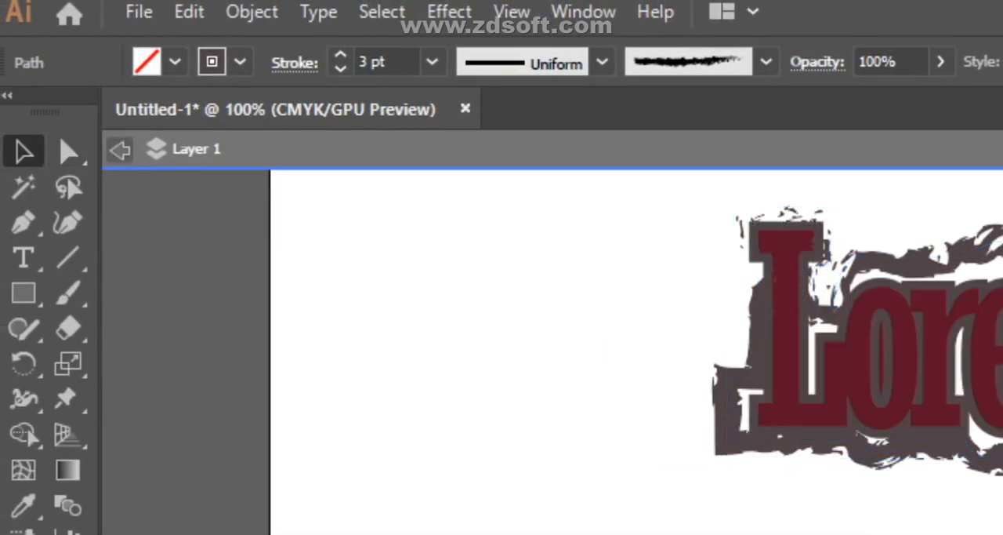
pyautogui.press('Escape')
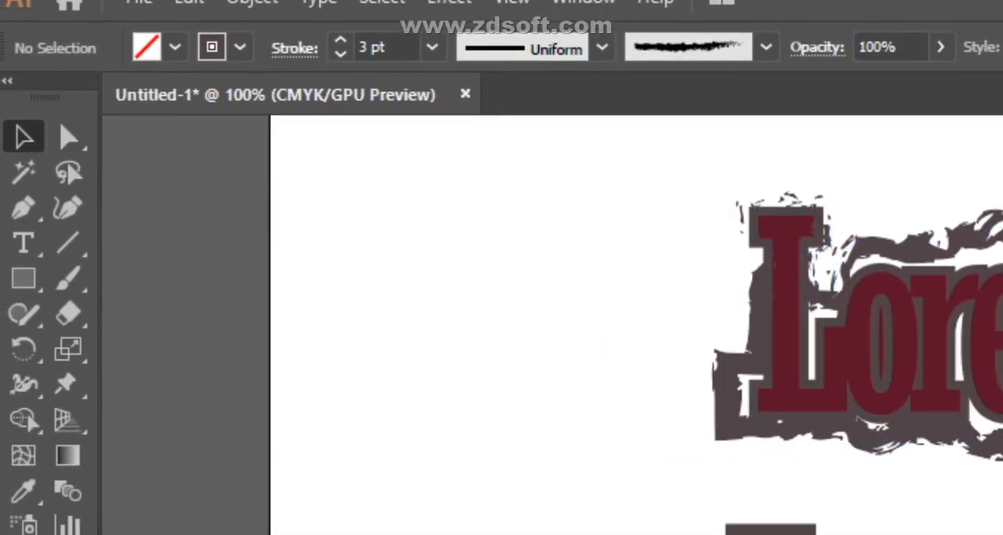
# - Move the brushed outline down onto the lower Lorem lettering and enlarge it around the letters
pyautogui.click(514, 281)
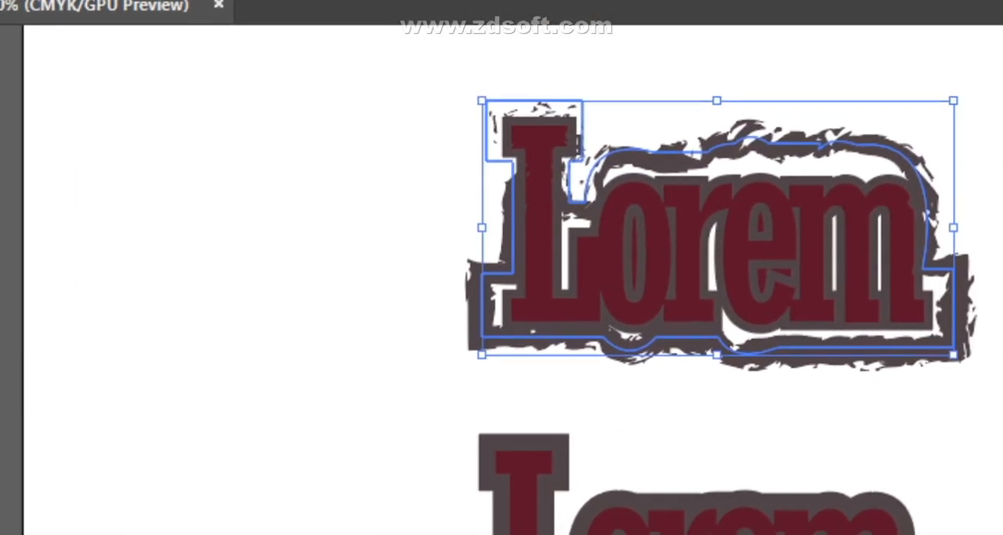
pyautogui.moveTo(514, 284); pyautogui.dragTo(148, 380)
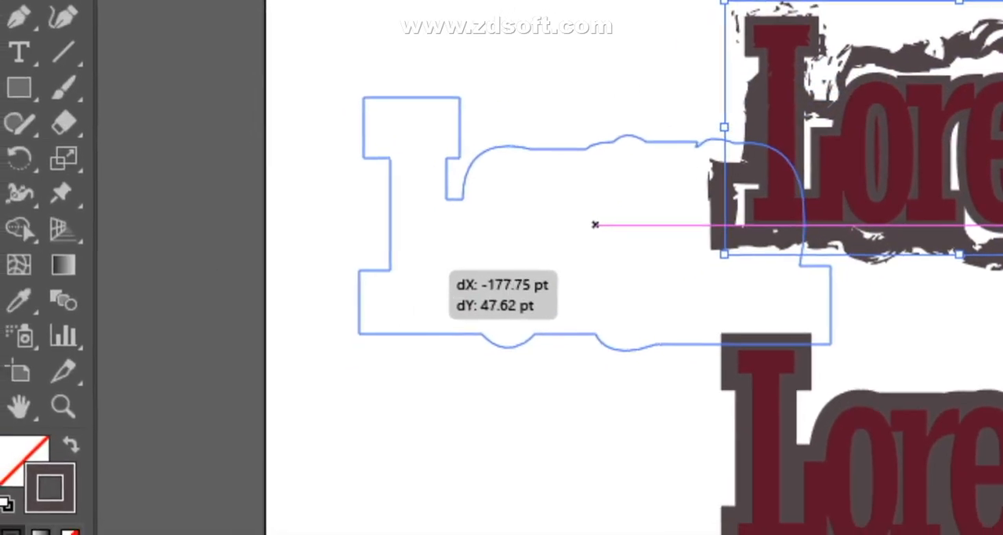
pyautogui.moveTo(595, 225); pyautogui.dragTo(717, 210)
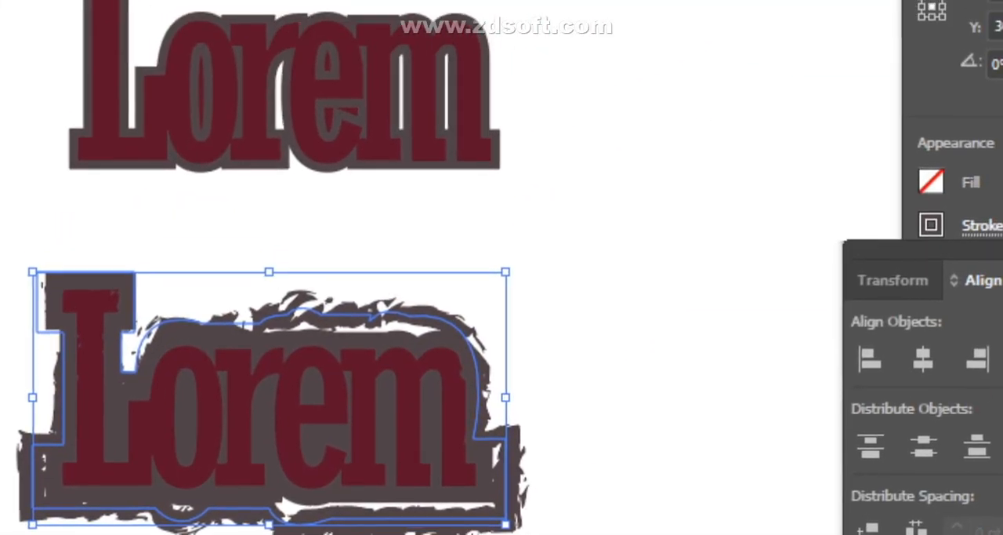
pyautogui.moveTo(515, 242); pyautogui.dragTo(596, 199)
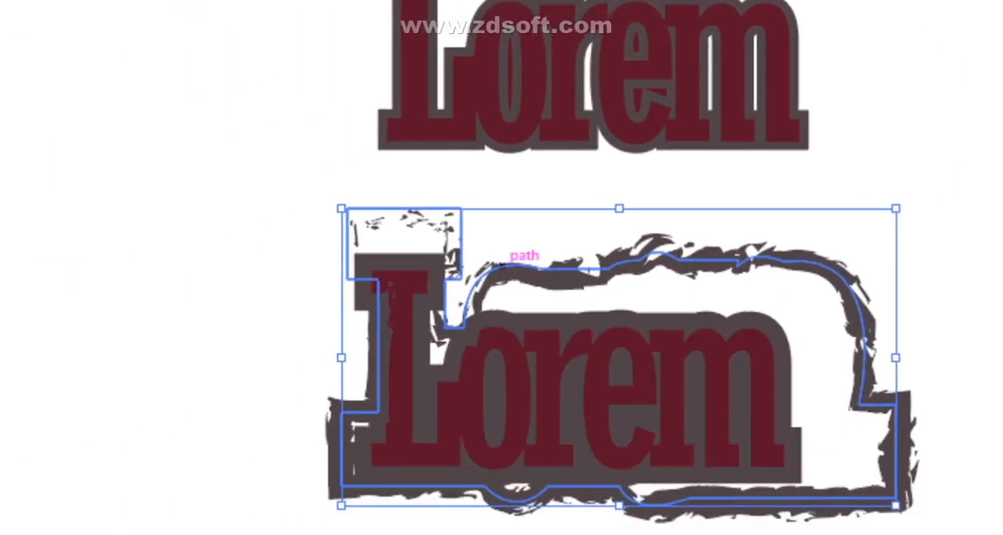
pyautogui.moveTo(503, 266); pyautogui.dragTo(476, 265)
pyautogui.moveTo(871, 209); pyautogui.dragTo(870, 189)
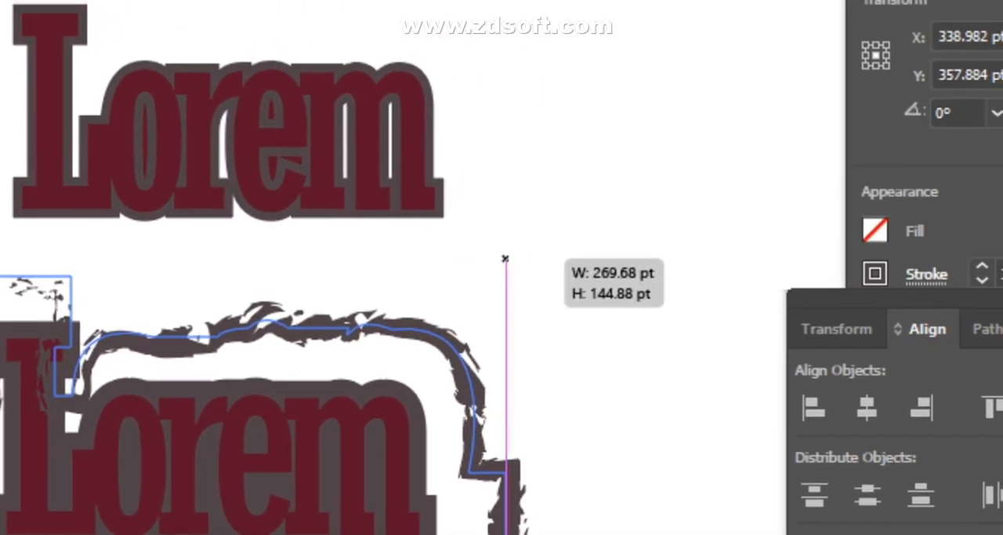
pyautogui.moveTo(506, 259); pyautogui.dragTo(565, 202)
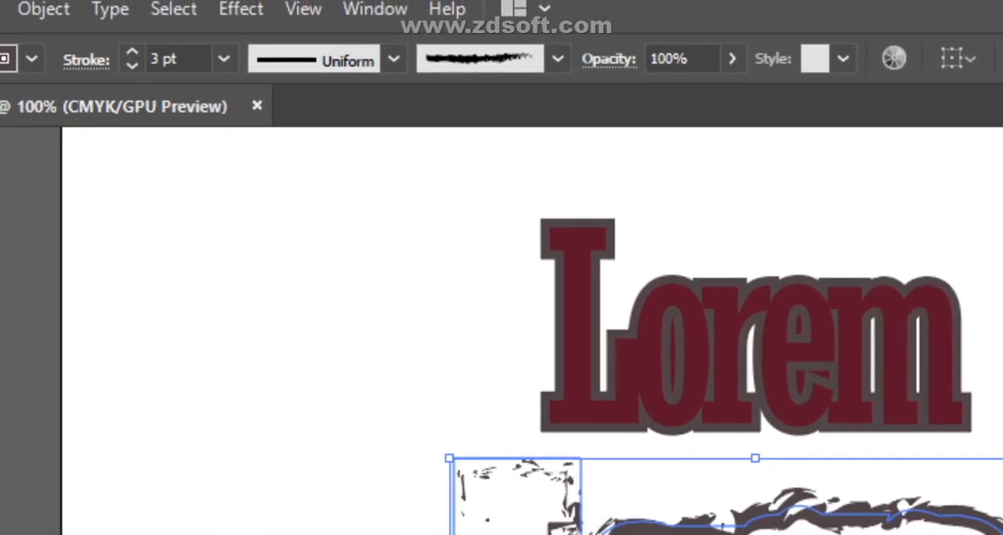
# - Apply the Basic brush to the outline over the lower Lorem lettering and nudge it to the right
pyautogui.click(507, 61)
pyautogui.click(439, 128)
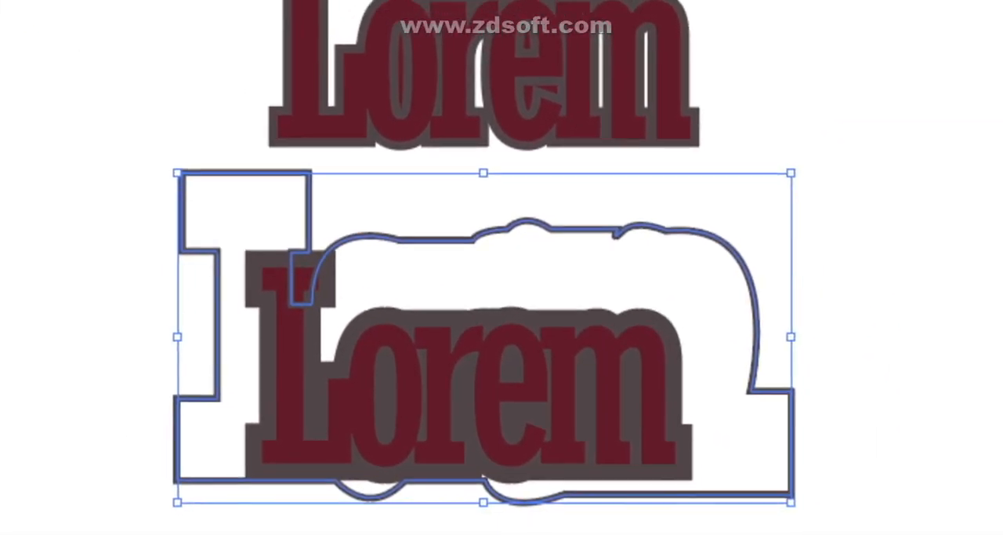
pyautogui.press('Right')
pyautogui.press('Right')
pyautogui.press('Right')
pyautogui.press('Right')
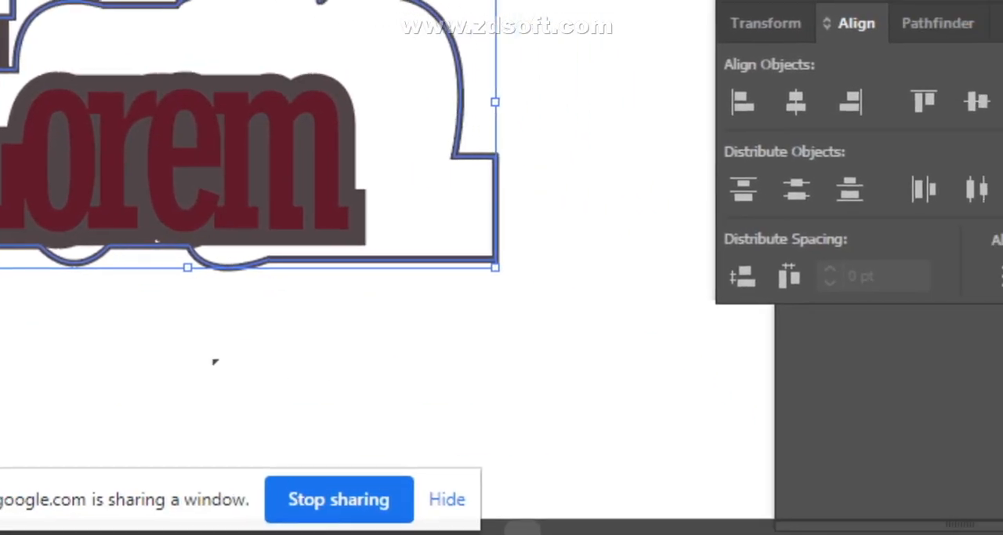
# - Nudge the plain outline down and sideways to fit it around the lower Lorem lettering
pyautogui.moveTo(814, 498); pyautogui.dragTo(777, 492)
pyautogui.moveTo(493, 269); pyautogui.dragTo(492, 266)
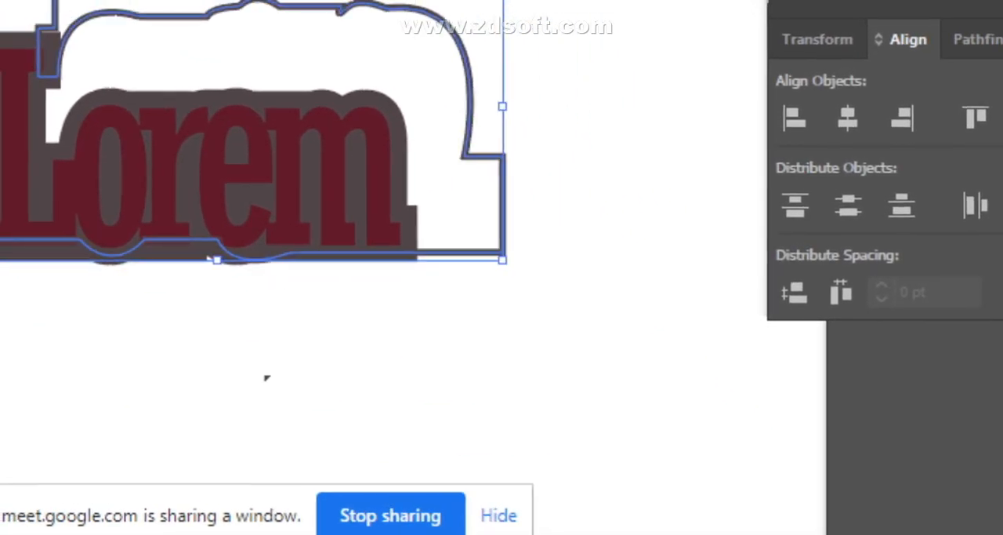
pyautogui.press('Down')
pyautogui.press('Down')
pyautogui.press('Down')
pyautogui.press('Down')
pyautogui.press('Down')
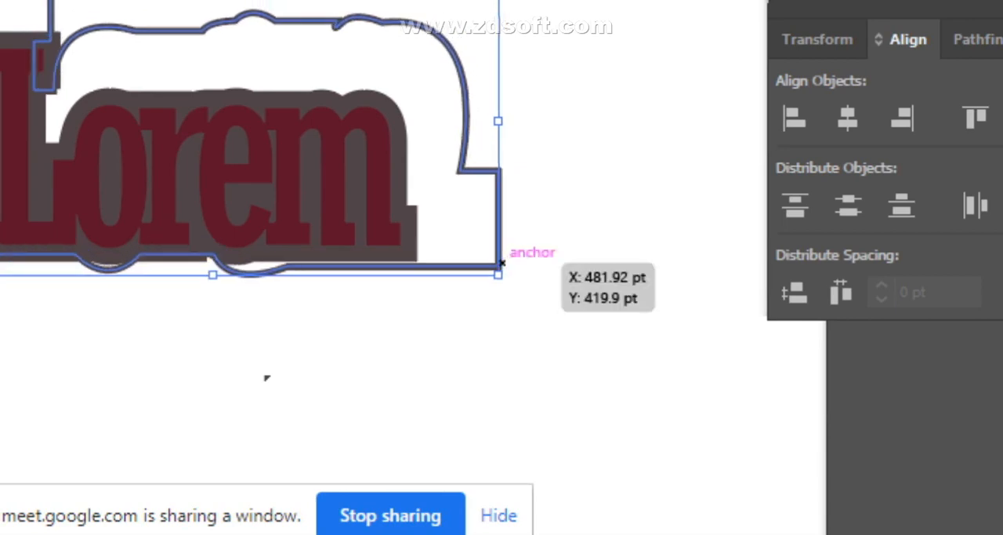
pyautogui.press('Left')
pyautogui.press('Left')
pyautogui.press('Down')
pyautogui.press('Down')
pyautogui.press('Down')
pyautogui.press('Down')
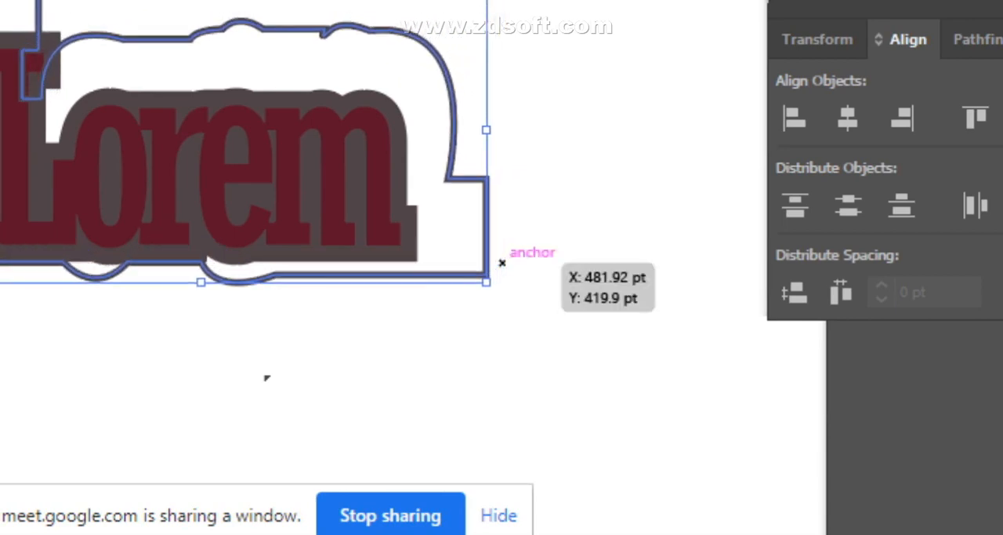
pyautogui.press('Right')
pyautogui.press('Right')
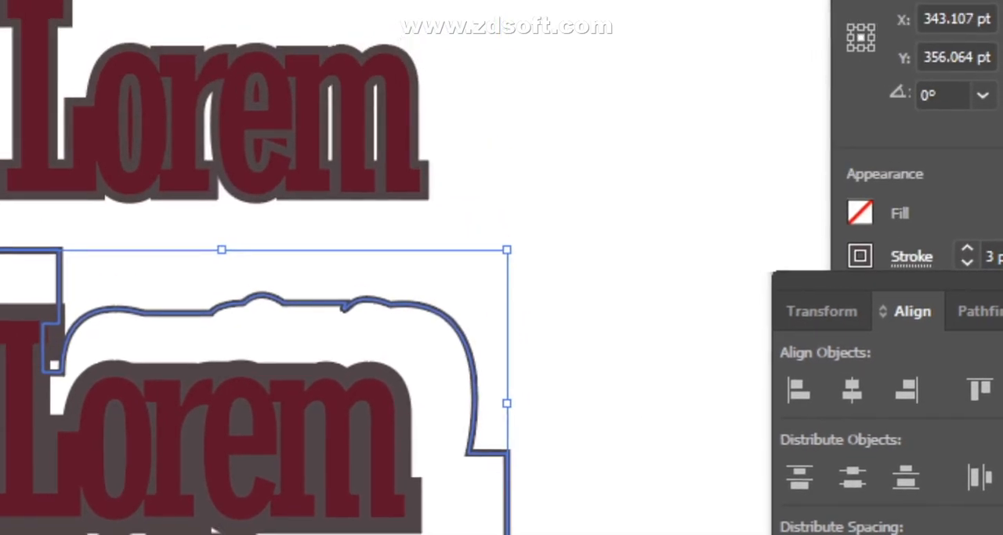
# - Resize the outline around the lower Lorem lettering, and nudge it up and to the right
pyautogui.moveTo(504, 265); pyautogui.dragTo(515, 256)
pyautogui.moveTo(503, 298); pyautogui.dragTo(502, 302)
pyautogui.press('Up')
pyautogui.press('Up')
pyautogui.press('Up')
pyautogui.press('Up')
pyautogui.press('Up')
pyautogui.press('Up')
pyautogui.press('Up')
pyautogui.press('Up')
pyautogui.press('Up')
pyautogui.press('Up')
pyautogui.press('Up')
pyautogui.press('Right')
pyautogui.press('Right')
pyautogui.press('Right')
pyautogui.press('Right')
pyautogui.press('Right')
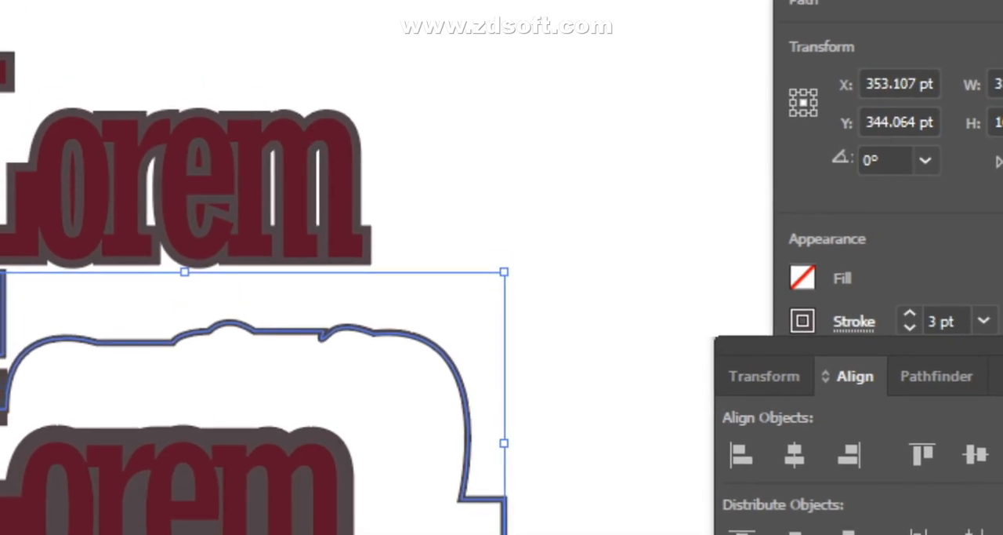
# - Adjust the outline's size from its corner and upper edge, and nudge it further right
pyautogui.moveTo(504, 272); pyautogui.dragTo(505, 262)
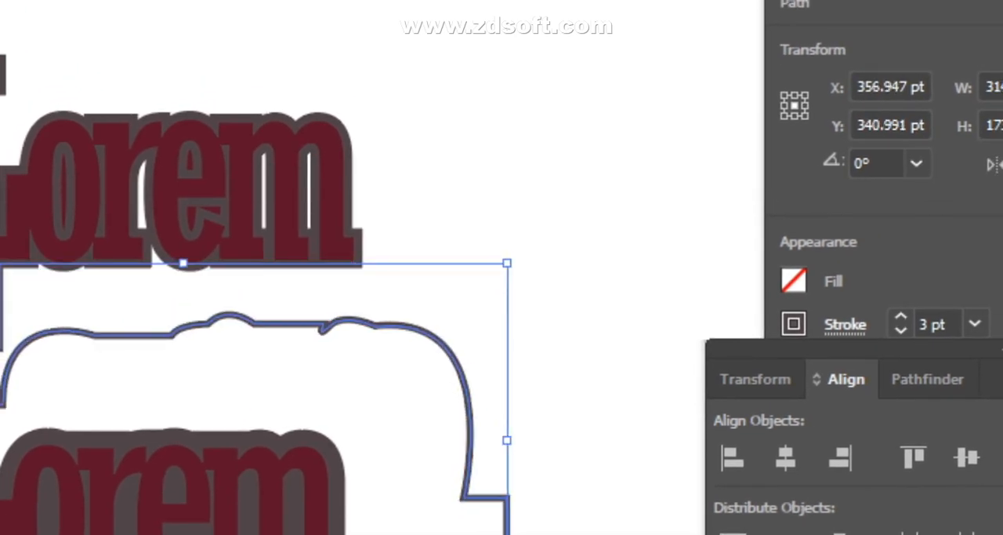
pyautogui.press('Right')
pyautogui.press('Right')
pyautogui.press('Right')
pyautogui.press('Right')
pyautogui.press('Right')
pyautogui.press('Right')
pyautogui.press('Right')
pyautogui.press('Right')
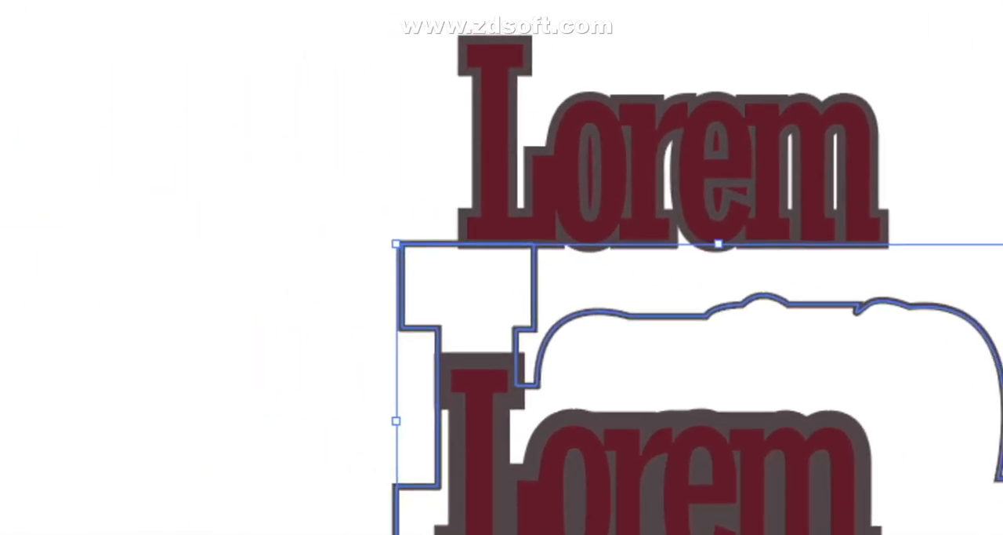
pyautogui.moveTo(192, 263); pyautogui.dragTo(186, 283)
pyautogui.moveTo(501, 267); pyautogui.dragTo(504, 282)
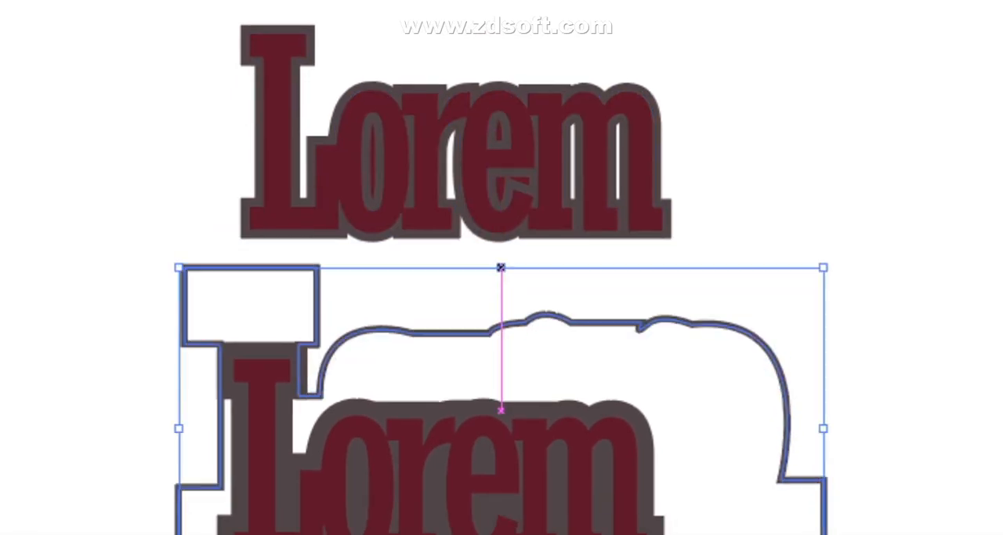
# - Nudge the outline right again and widen it around the lower Lorem lettering
pyautogui.press('Right')
pyautogui.press('Right')
pyautogui.press('Right')
pyautogui.press('Right')
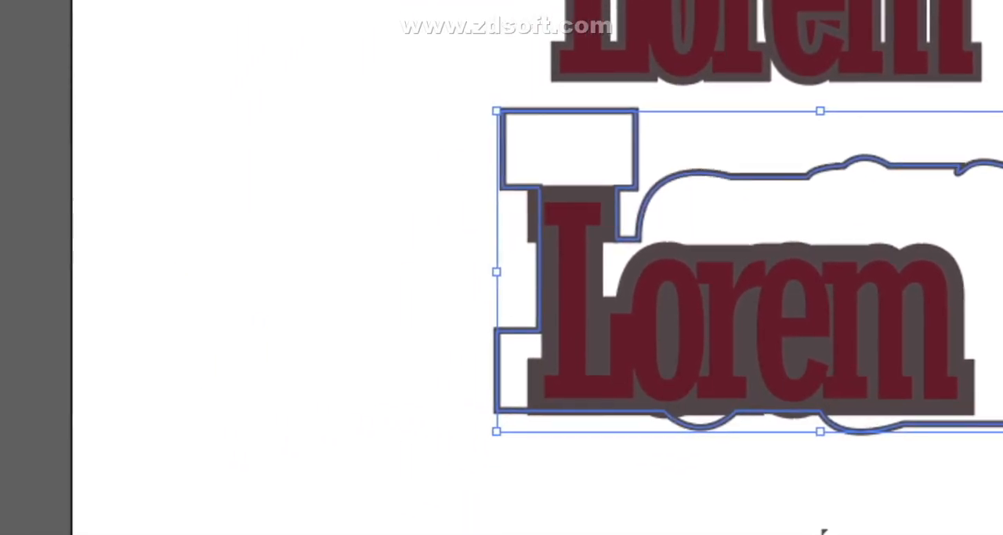
pyautogui.moveTo(465, 306); pyautogui.dragTo(447, 306)
pyautogui.moveTo(501, 267); pyautogui.dragTo(502, 267)
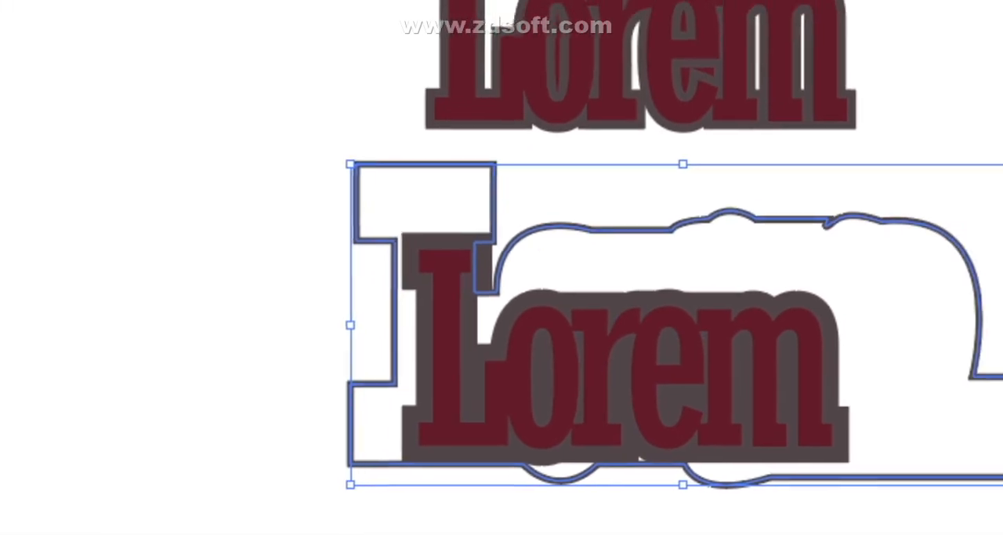
pyautogui.moveTo(502, 267); pyautogui.dragTo(518, 267)
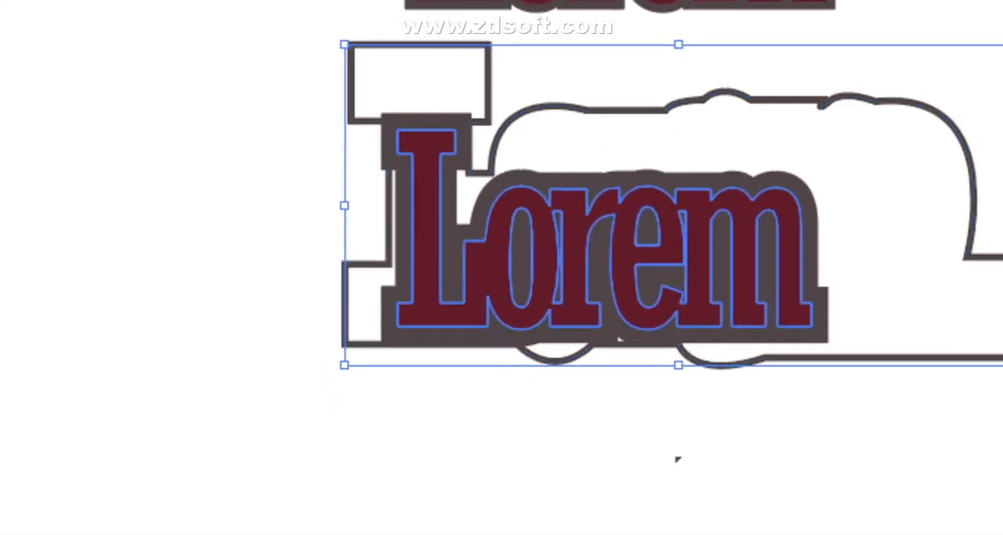
# - Select all anchor points of the outline around the lower Lorem lettering and try to resize the path
pyautogui.click(481, 423)
pyautogui.moveTo(498, 266); pyautogui.dragTo(532, 264)
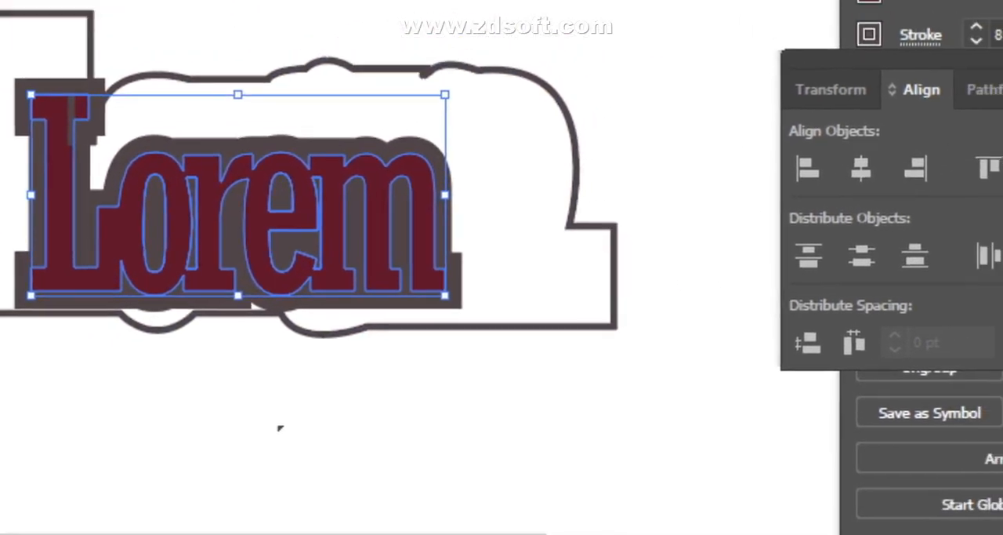
pyautogui.click(568, 226)
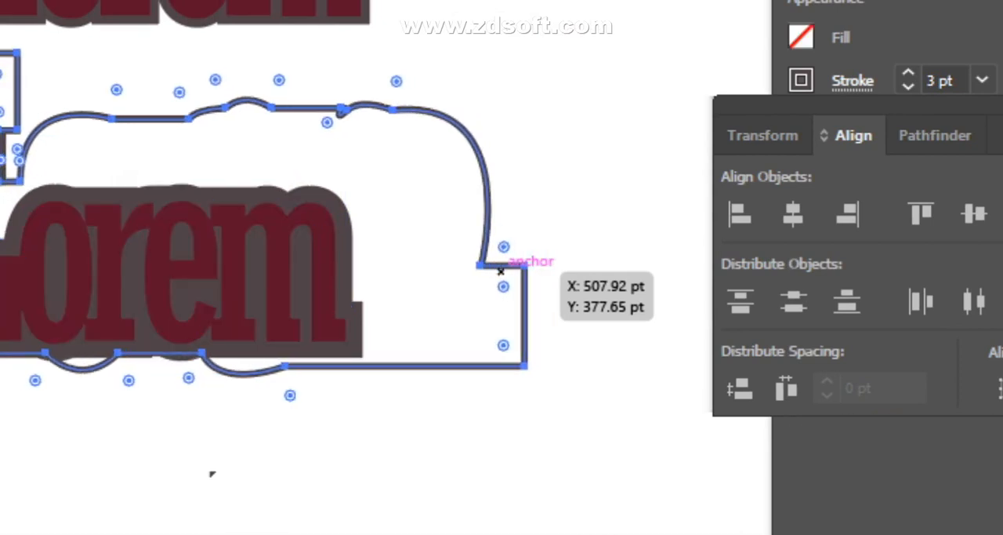
pyautogui.moveTo(501, 271); pyautogui.dragTo(500, 270)
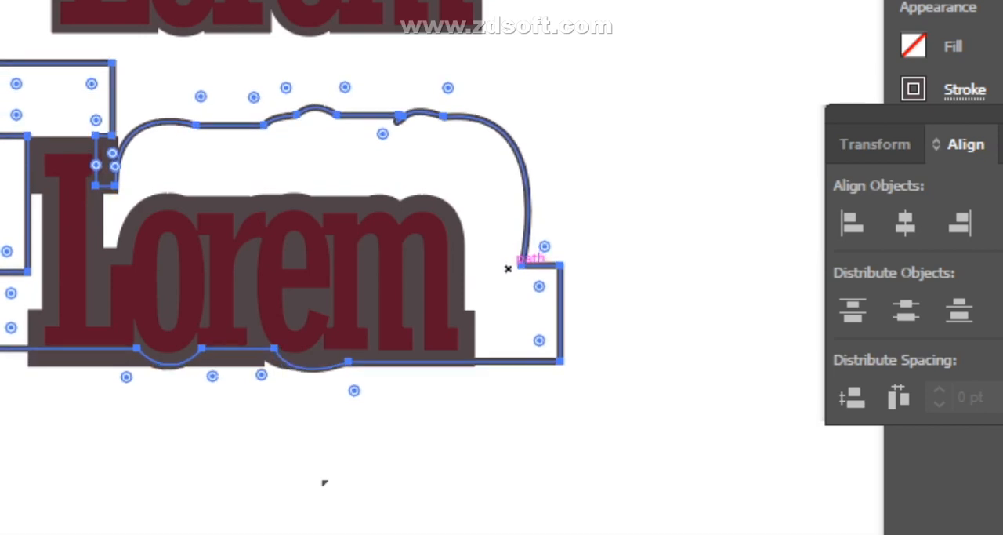
pyautogui.moveTo(508, 269); pyautogui.dragTo(549, 281)
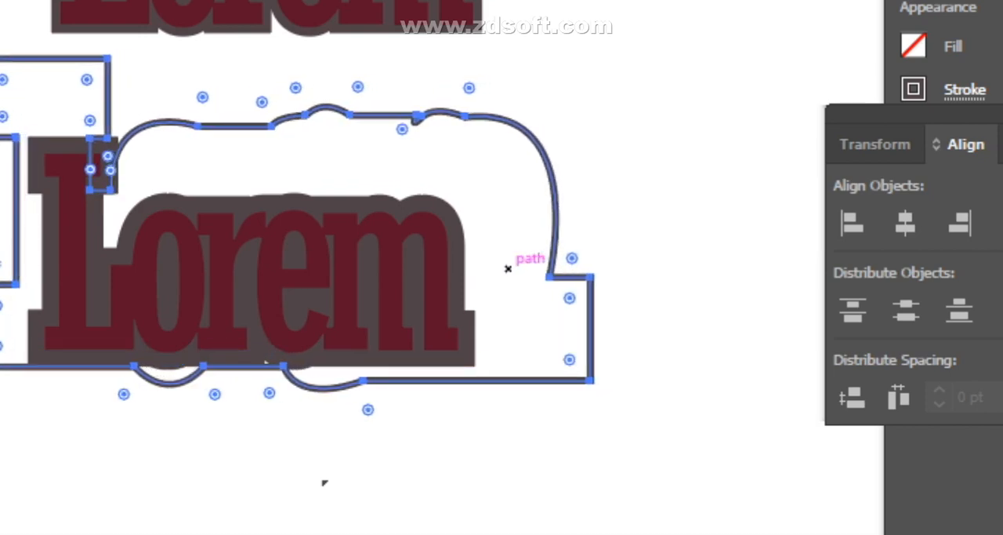
# - Undo the outline edits back to the brushed version around the upper Lorem lettering
pyautogui.hotkey('ctrl', 'z')
pyautogui.hotkey('ctrl', 'z')
pyautogui.hotkey('ctrl', 'z')
pyautogui.hotkey('ctrl', 'z')
pyautogui.hotkey('ctrl', 'z')
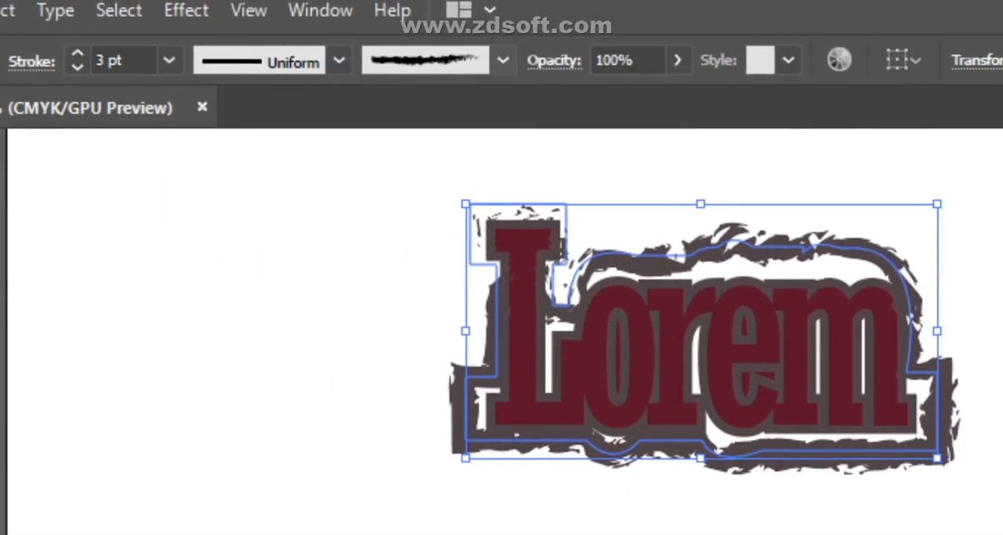
# - Apply the Basic brush to the outline around the upper Lorem lettering and deselect it
pyautogui.click(502, 61)
pyautogui.click(400, 127)
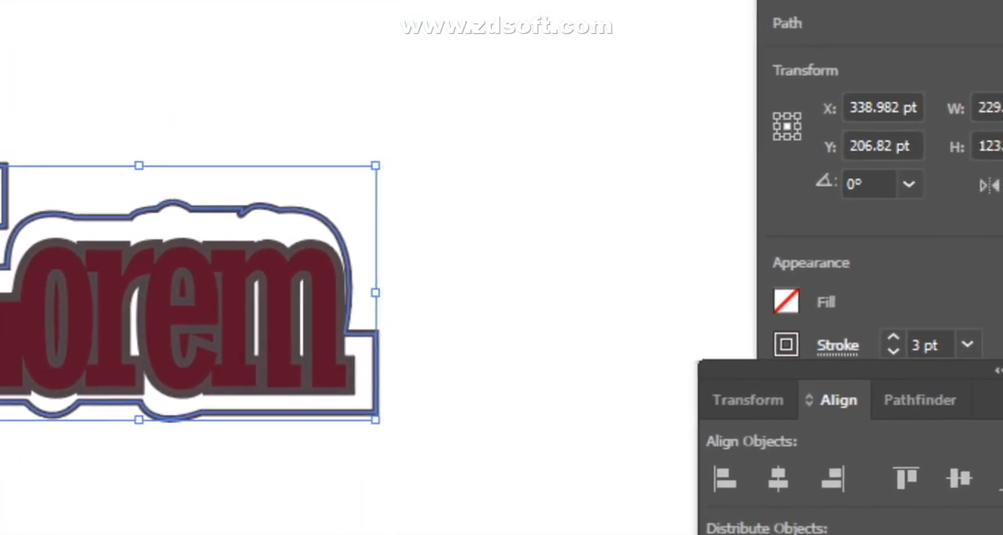
pyautogui.click(731, 364)
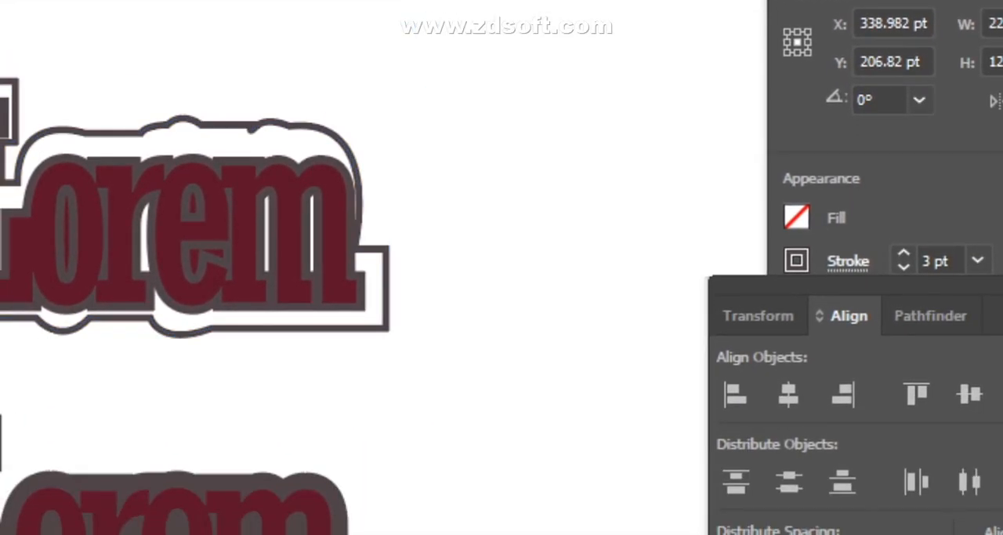
# - Nudge the plain outline down and enlarge it to leave an even gap around the upper Lorem lettering
pyautogui.click(145, 132)
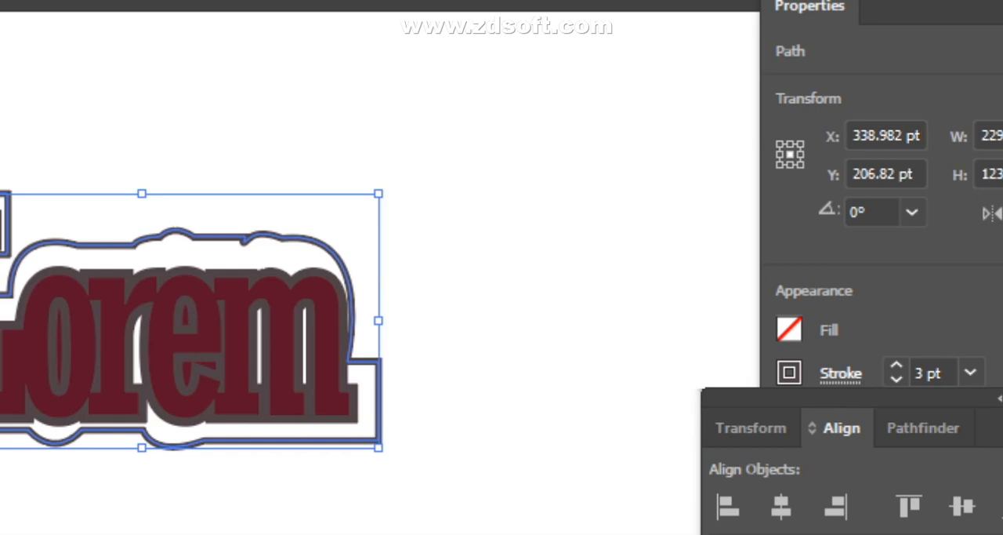
pyautogui.press('Down')
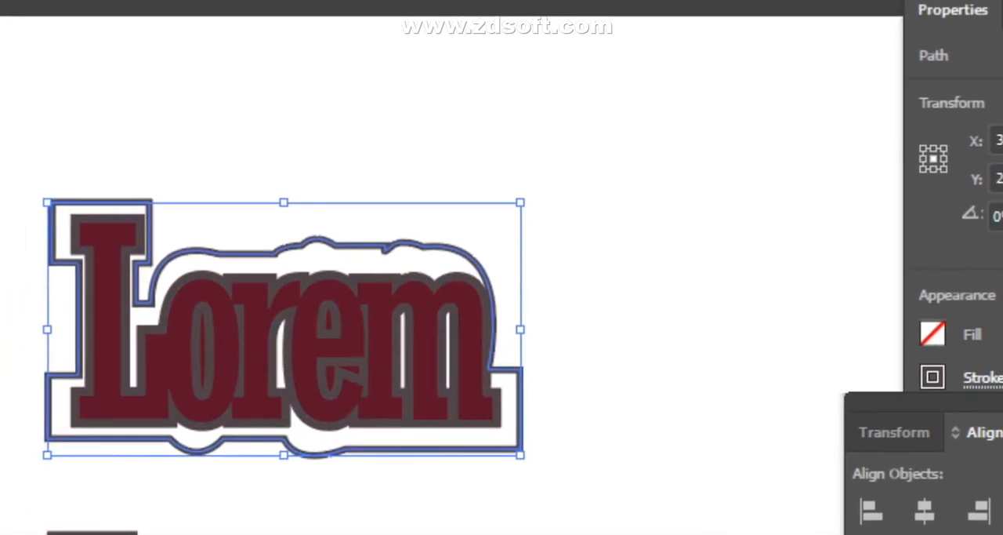
pyautogui.moveTo(377, 324); pyautogui.dragTo(384, 324)
pyautogui.moveTo(500, 268); pyautogui.dragTo(501, 267)
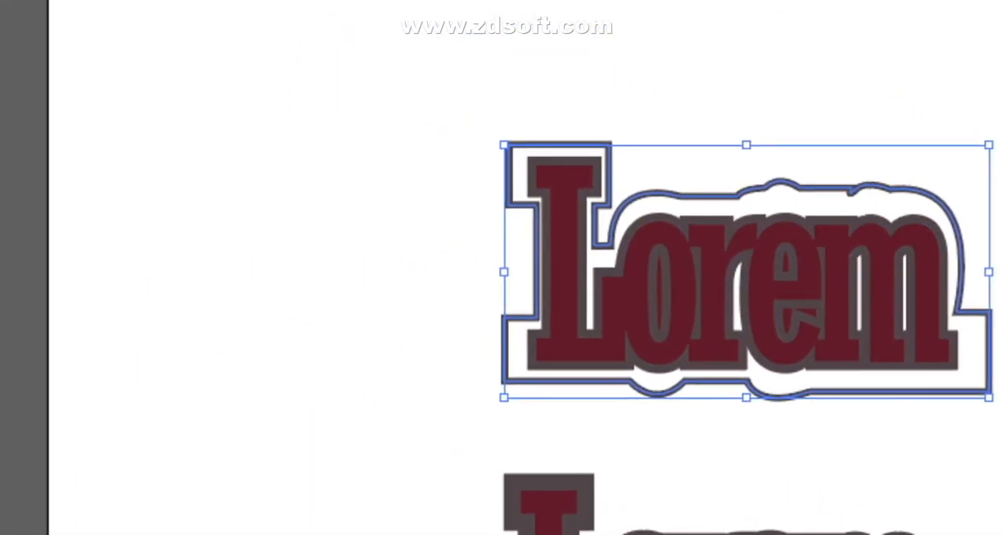
pyautogui.moveTo(504, 272)
pyautogui.mouseDown()
pyautogui.moveTo(506, 262)
pyautogui.moveTo(555, 264)
pyautogui.moveTo(501, 270)
pyautogui.mouseUp()
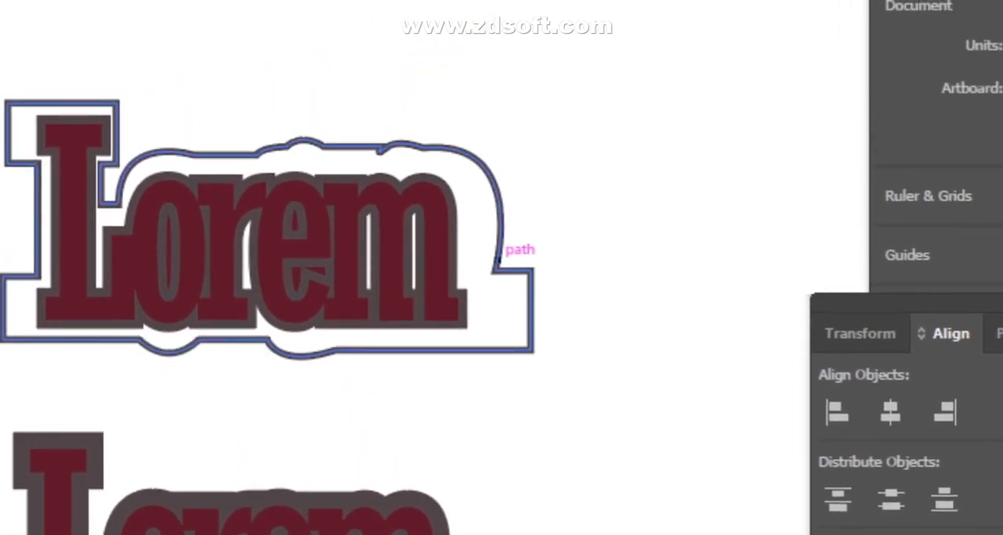
pyautogui.click(445, 97)
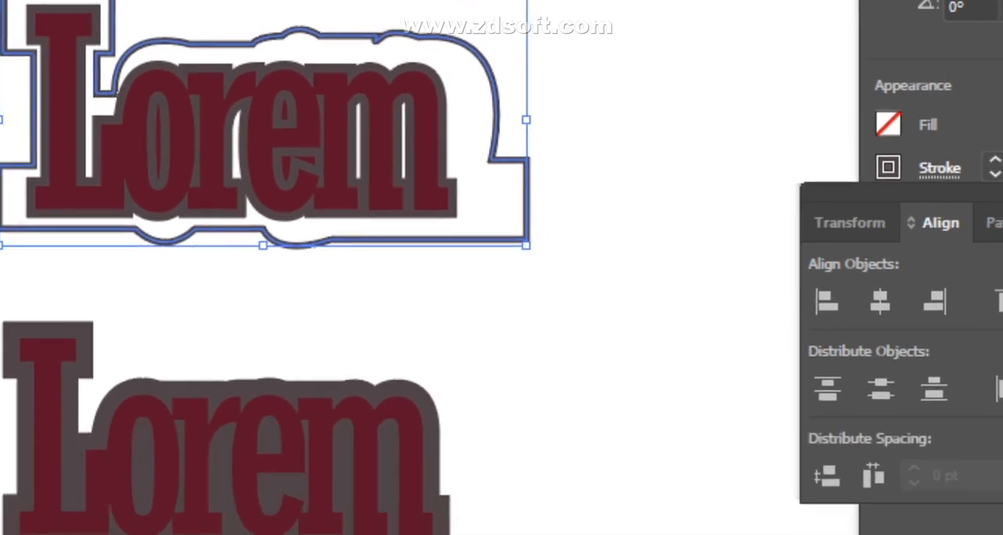
# - Reselect the outline around the upper Lorem lettering and set its stroke weight to 7 pt
pyautogui.click(536, 436)
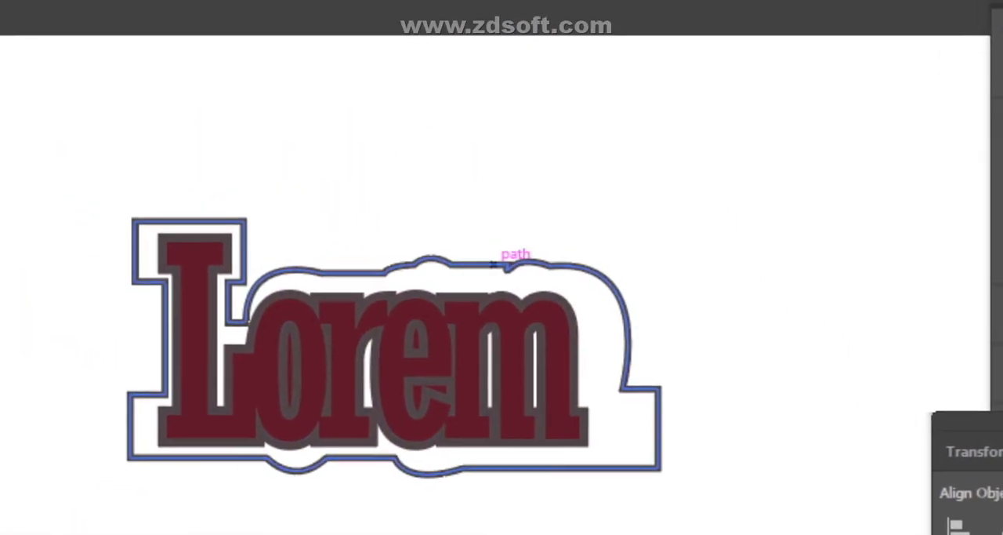
pyautogui.click(493, 264)
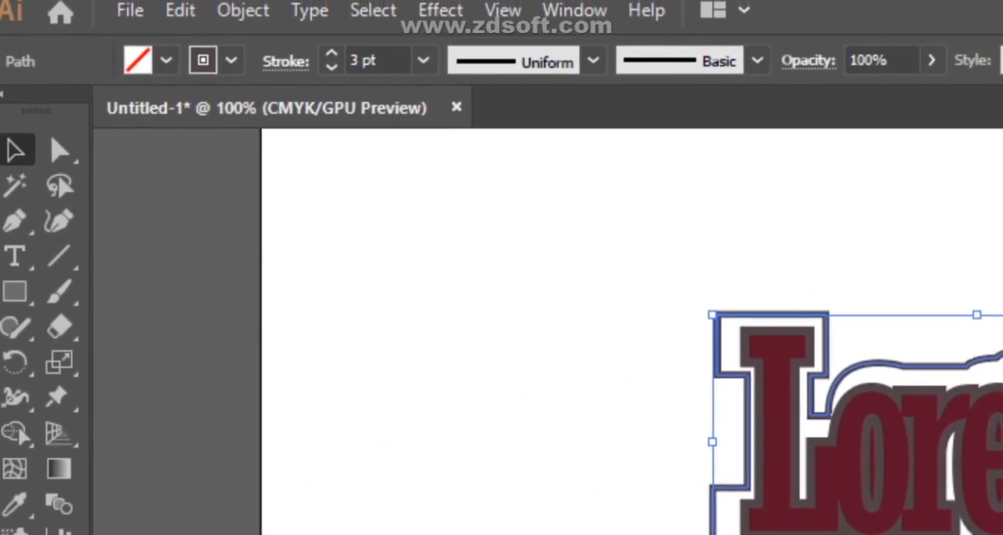
pyautogui.click(423, 60)
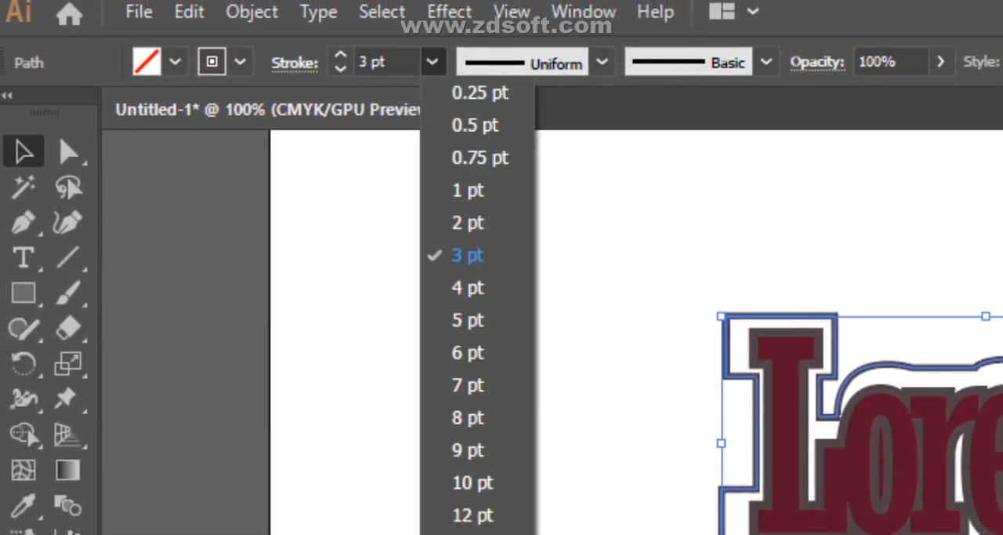
pyautogui.click(458, 385)
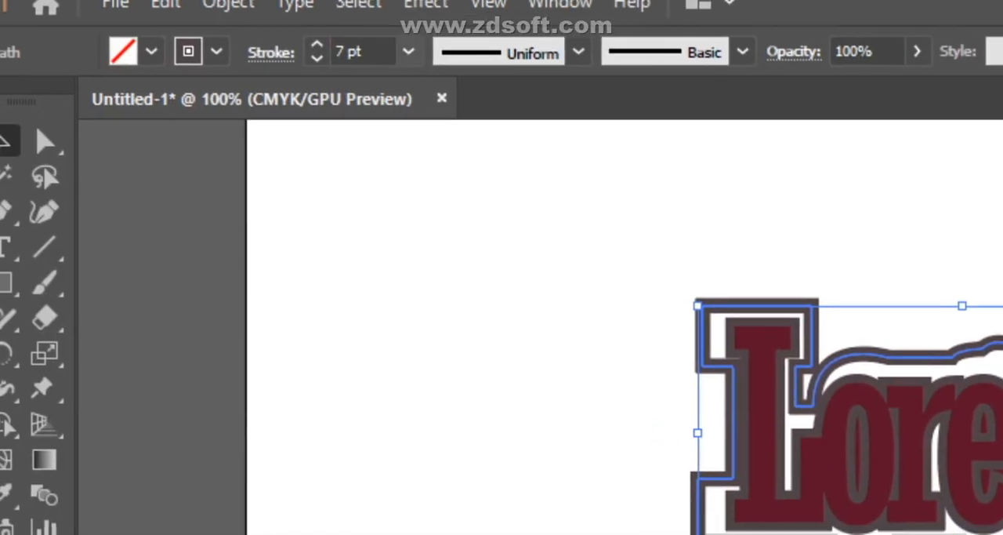
# - Try the Scribble effect on the upper Lorem outline with an angle of 224° and a path overlap of 9.79 pt
pyautogui.click(439, 7)
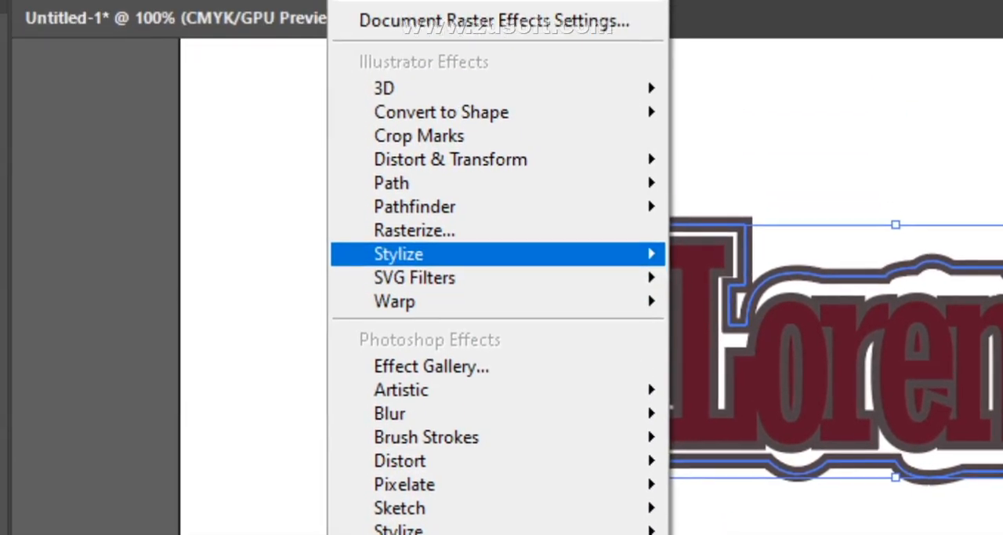
pyautogui.moveTo(408, 156)
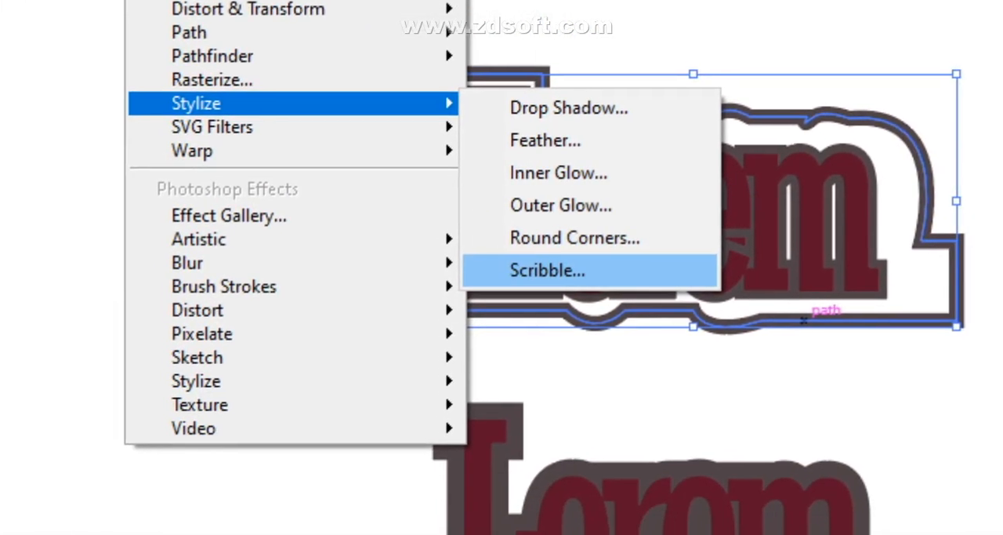
pyautogui.click(750, 429)
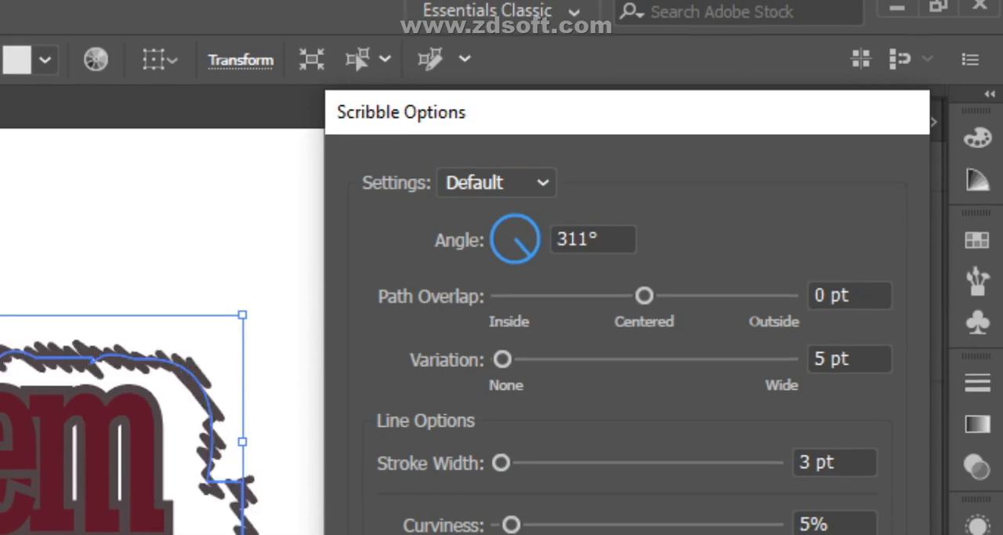
pyautogui.moveTo(529, 256); pyautogui.dragTo(497, 256)
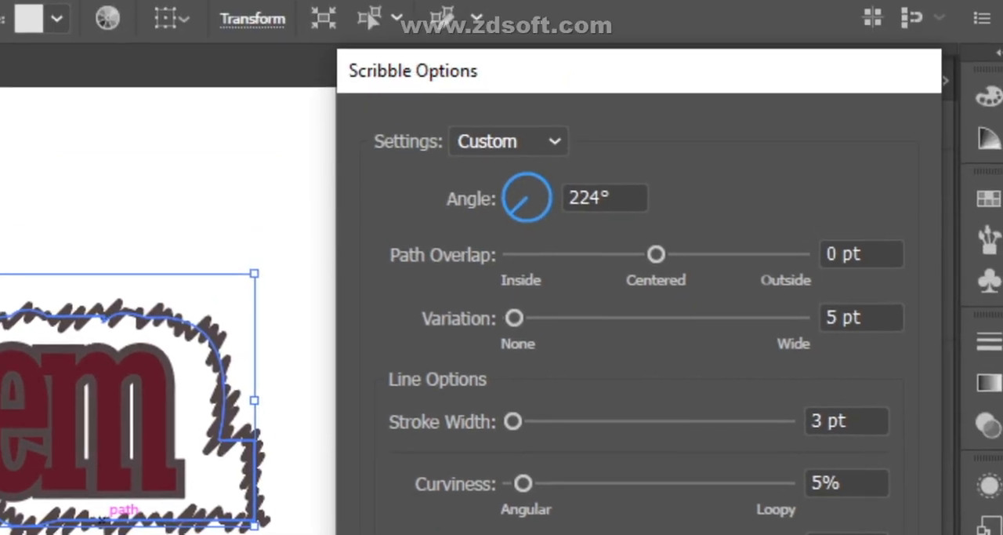
pyautogui.moveTo(645, 269)
pyautogui.mouseDown()
pyautogui.moveTo(676, 269)
pyautogui.moveTo(655, 266)
pyautogui.moveTo(655, 255)
pyautogui.moveTo(648, 264)
pyautogui.mouseUp()
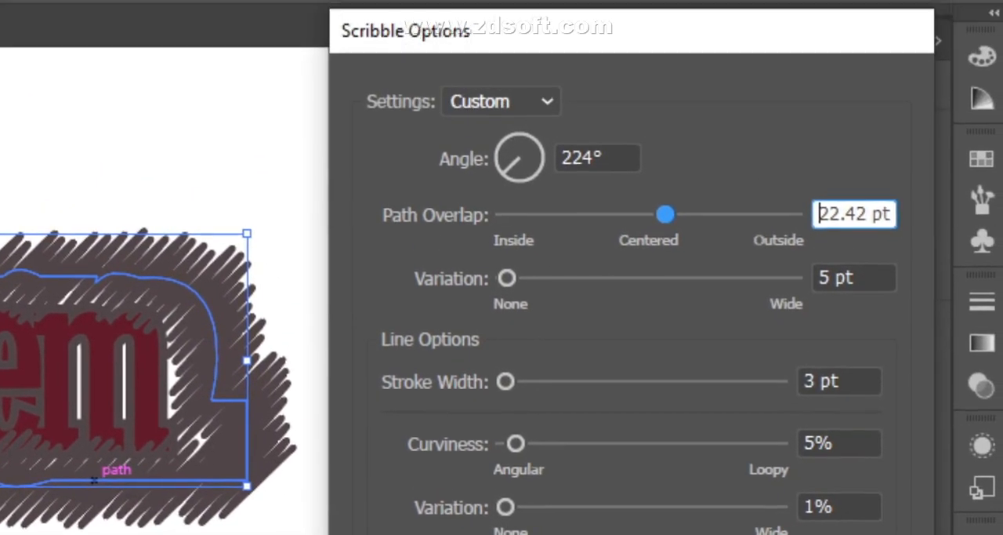
pyautogui.moveTo(726, 115); pyautogui.dragTo(718, 115)
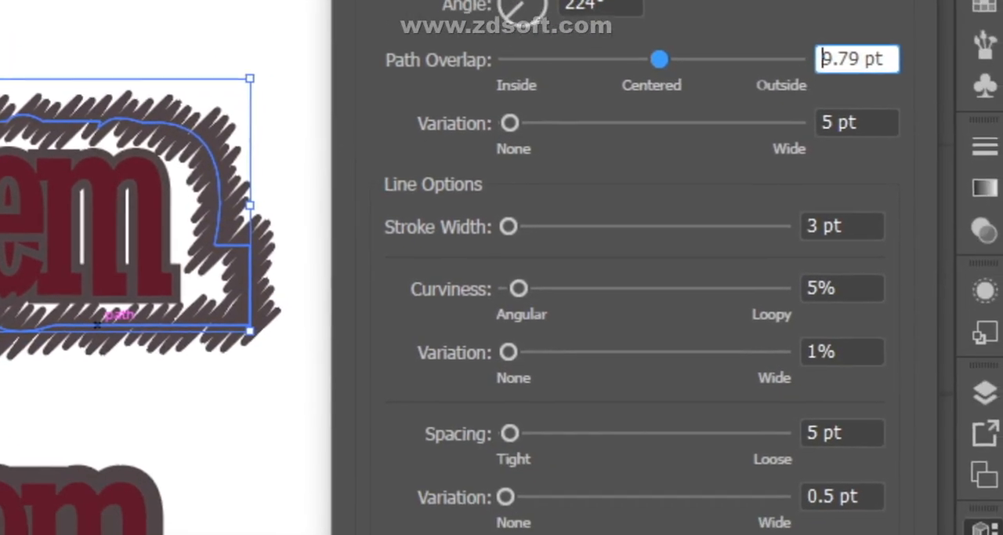
# - Try several Scribble stroke widths, from 0.01 pt up to 94 pt, and settle on 2 pt
pyautogui.moveTo(509, 227); pyautogui.dragTo(500, 227)
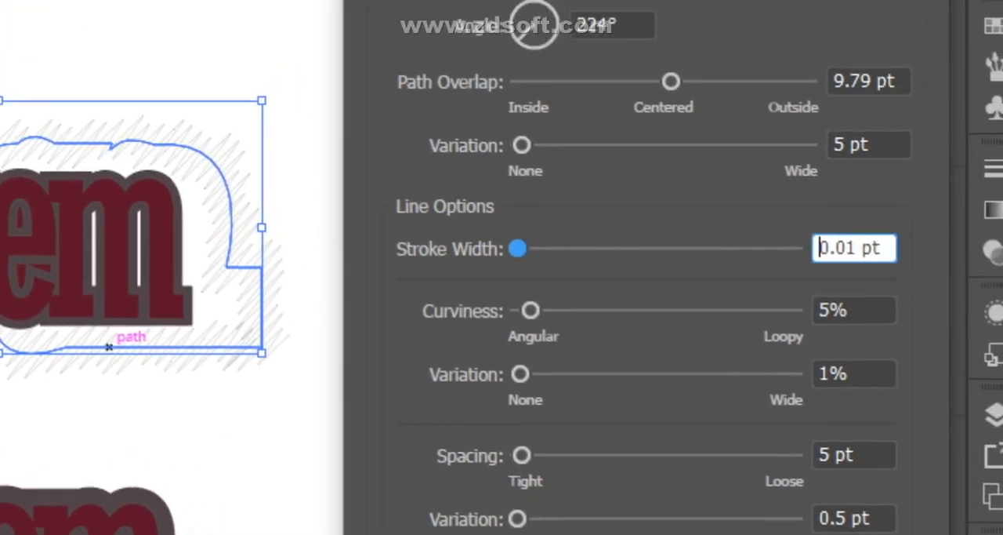
pyautogui.doubleClick(908, 194)
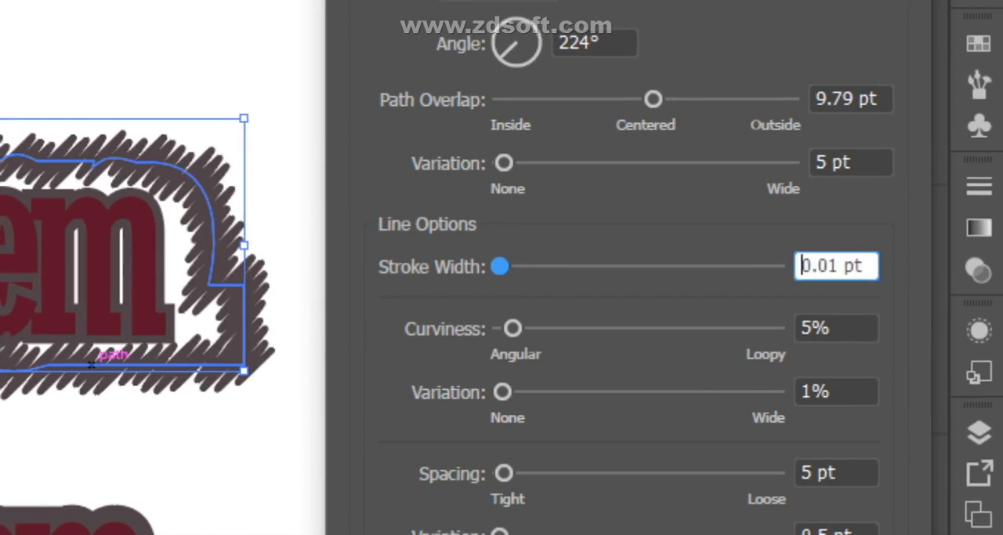
pyautogui.write('1')
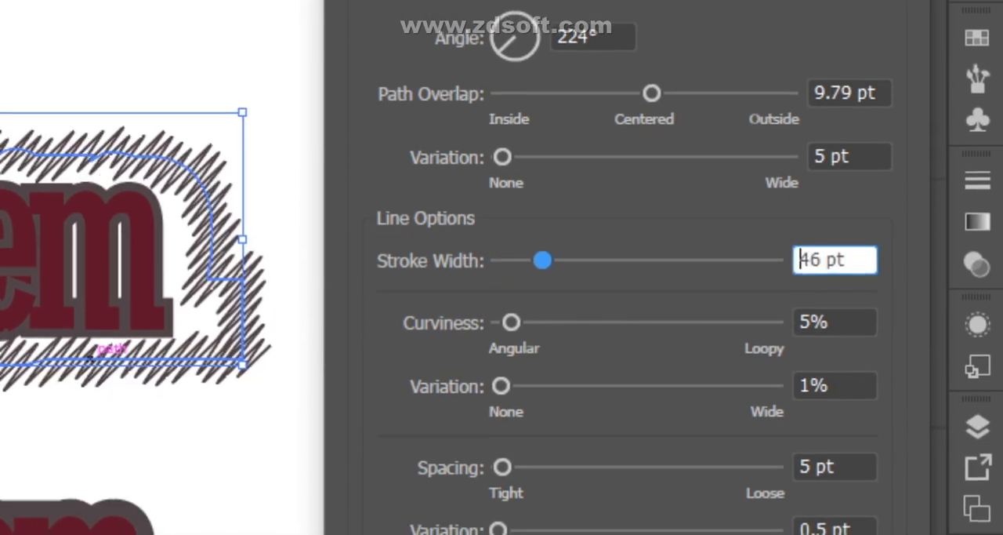
pyautogui.press('Up')
pyautogui.press('Up')
pyautogui.press('Up')
pyautogui.press('Up')
pyautogui.press('Up')
pyautogui.press('Up')
pyautogui.press('Up')
pyautogui.press('Up')
pyautogui.press('Up')
pyautogui.press('Up')
pyautogui.press('Up')
pyautogui.press('Up')
pyautogui.press('Up')
pyautogui.press('Up')
pyautogui.press('Up')
pyautogui.press('Up')
pyautogui.press('Up')
pyautogui.press('Up')
pyautogui.press('Up')
pyautogui.press('Up')
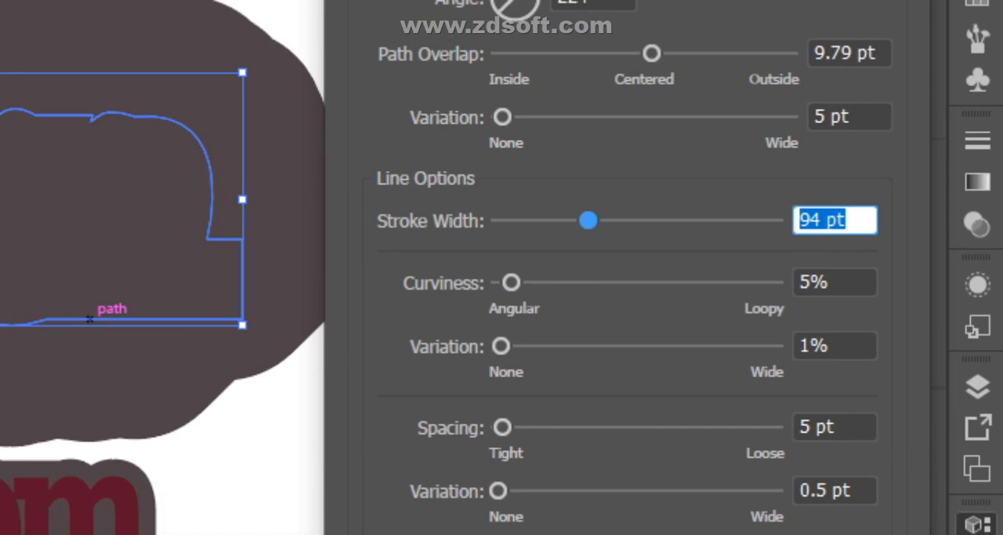
pyautogui.press('BackSpace')
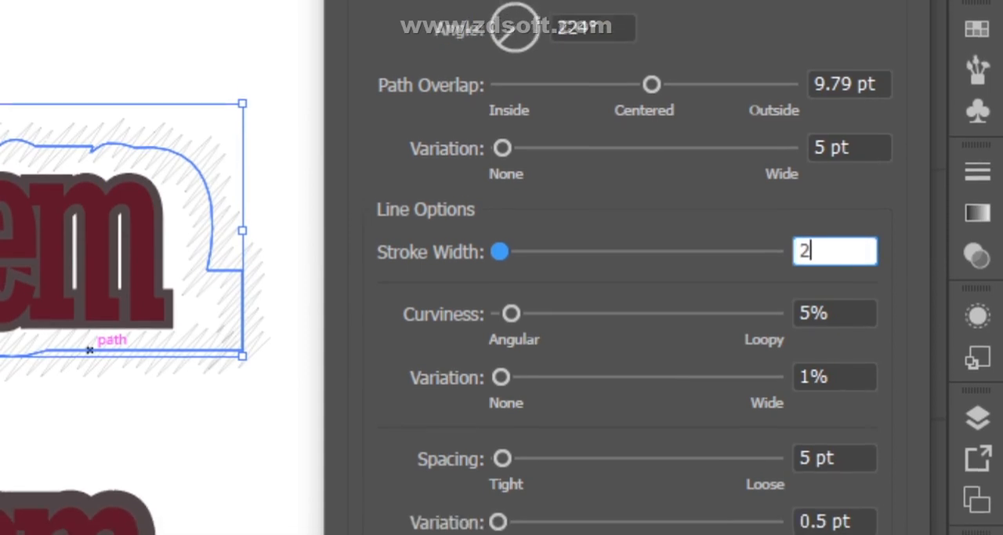
pyautogui.hotkey('ctrl', 'a')
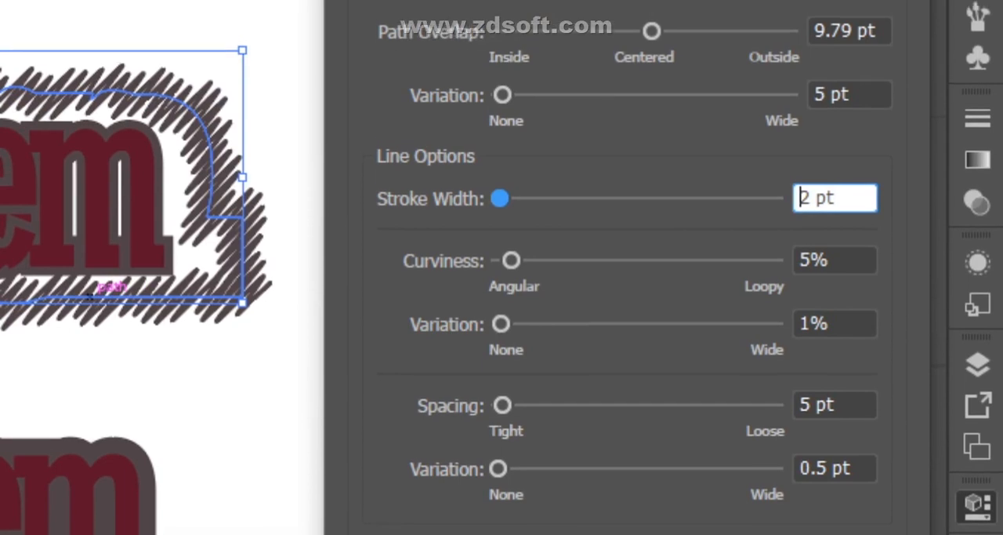
# - Set the Scribble curviness to 12% and its variation to 6%, and discard the effect
pyautogui.moveTo(512, 272); pyautogui.dragTo(532, 268)
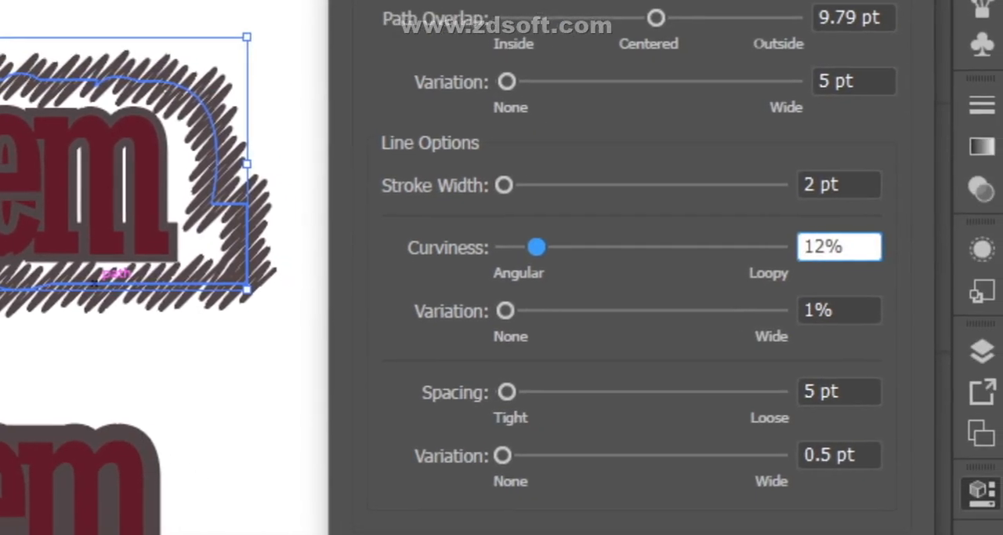
pyautogui.moveTo(622, 368); pyautogui.dragTo(626, 367)
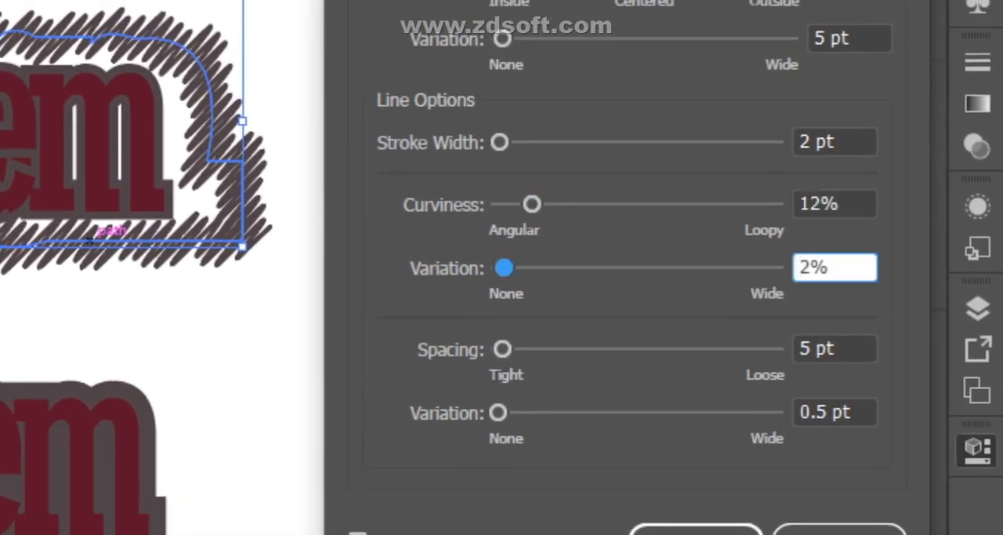
pyautogui.moveTo(504, 268)
pyautogui.mouseDown()
pyautogui.moveTo(523, 270)
pyautogui.moveTo(514, 268)
pyautogui.mouseUp()
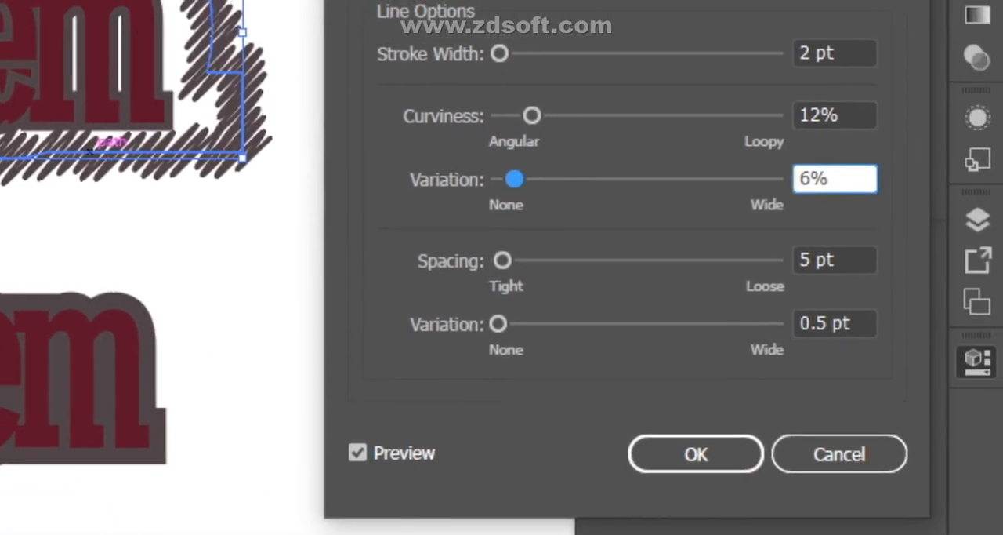
pyautogui.moveTo(819, 506); pyautogui.dragTo(817, 506)
pyautogui.moveTo(503, 263); pyautogui.dragTo(500, 263)
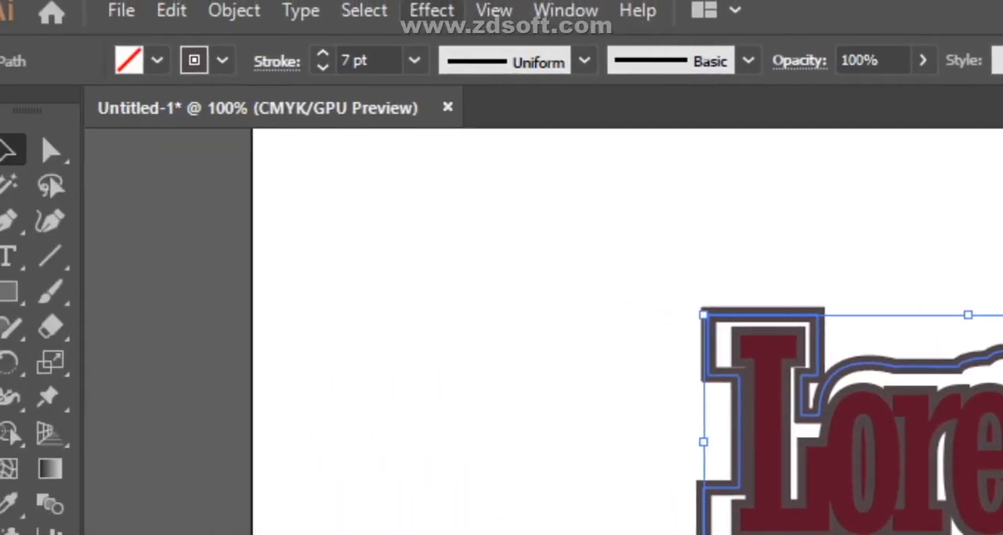
# - Try Scribble on the outline again with a 9 pt stroke width, 1.84 pt path overlap and 6% curviness
pyautogui.click(449, 12)
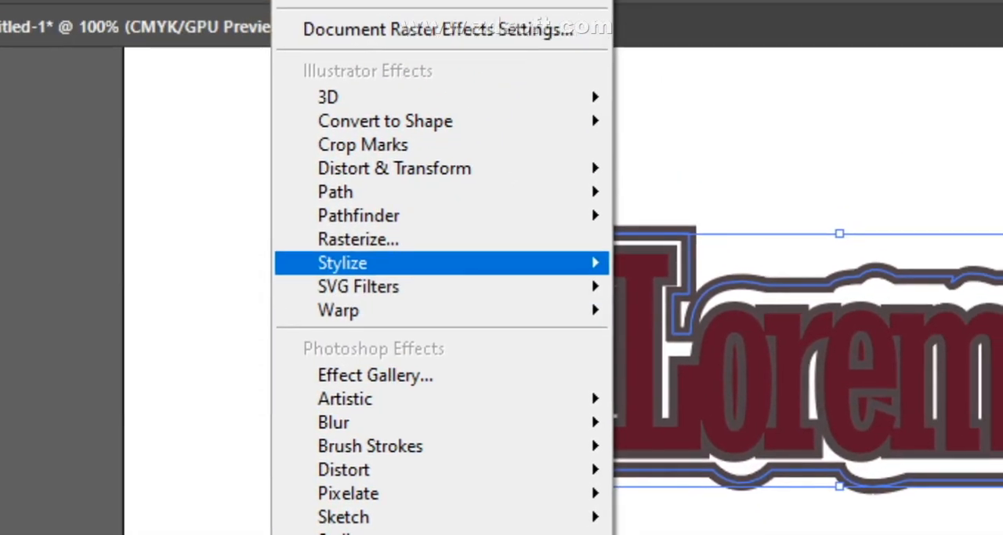
pyautogui.moveTo(488, 345)
pyautogui.click(684, 430)
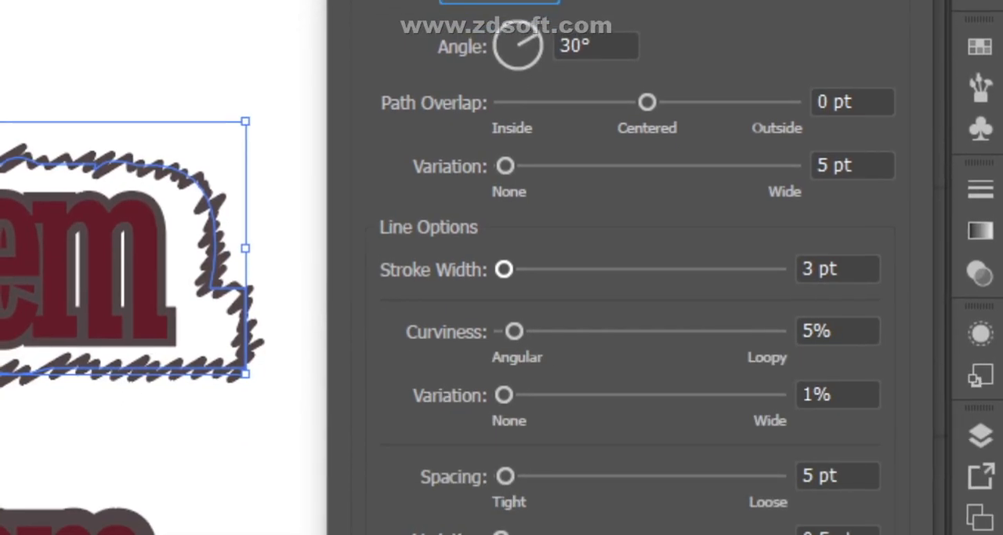
pyautogui.moveTo(504, 269); pyautogui.dragTo(507, 269)
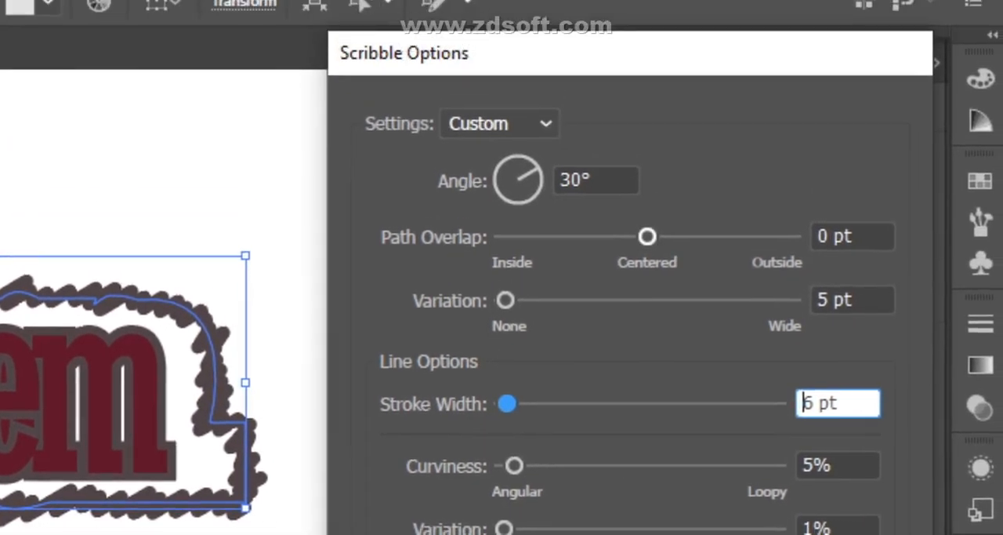
pyautogui.moveTo(647, 236)
pyautogui.mouseDown()
pyautogui.moveTo(637, 236)
pyautogui.moveTo(662, 266)
pyautogui.moveTo(636, 258)
pyautogui.moveTo(645, 257)
pyautogui.mouseUp()
pyautogui.moveTo(815, 258); pyautogui.dragTo(883, 258)
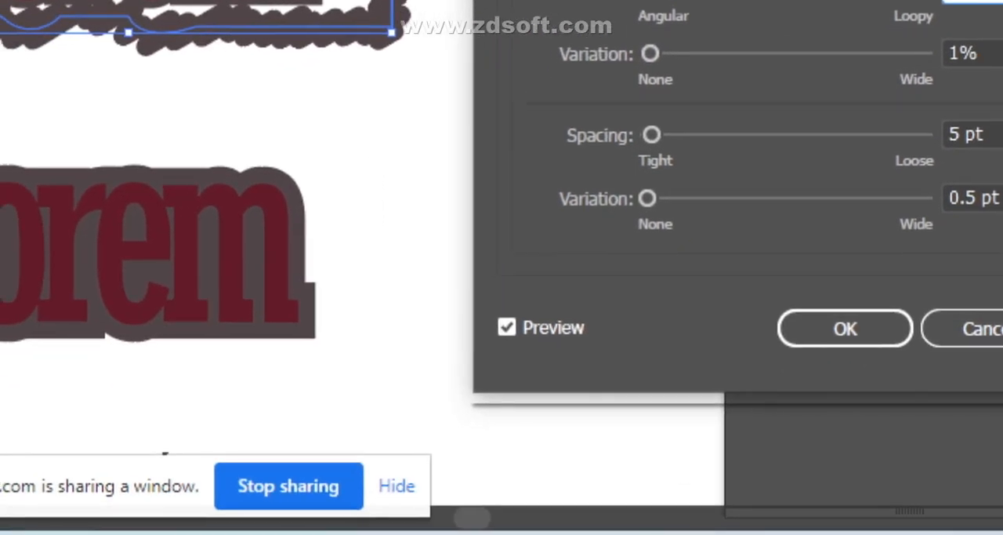
# - Try Scribble spacings of 8 pt and 0.01 pt on the outline and close the effect options
pyautogui.click(509, 327)
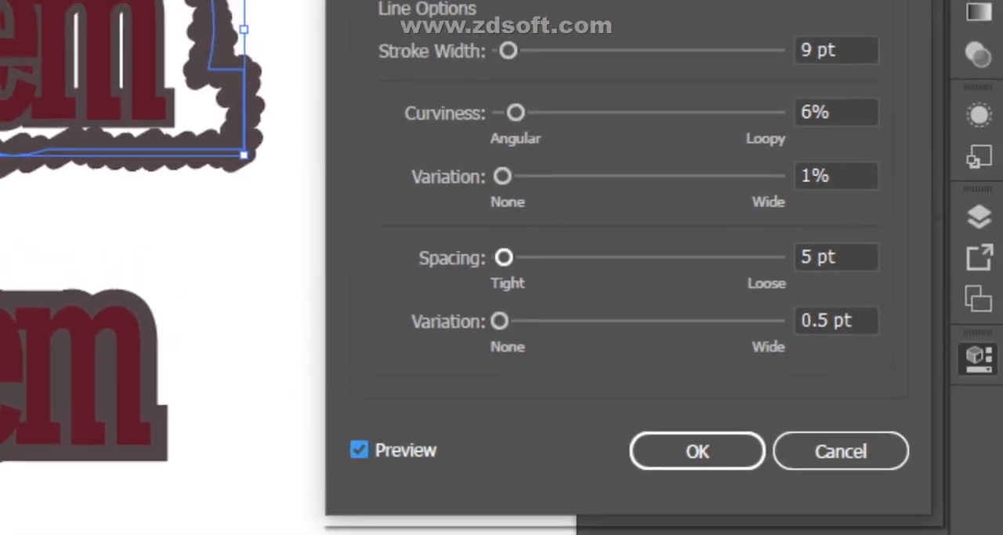
pyautogui.click(649, 135)
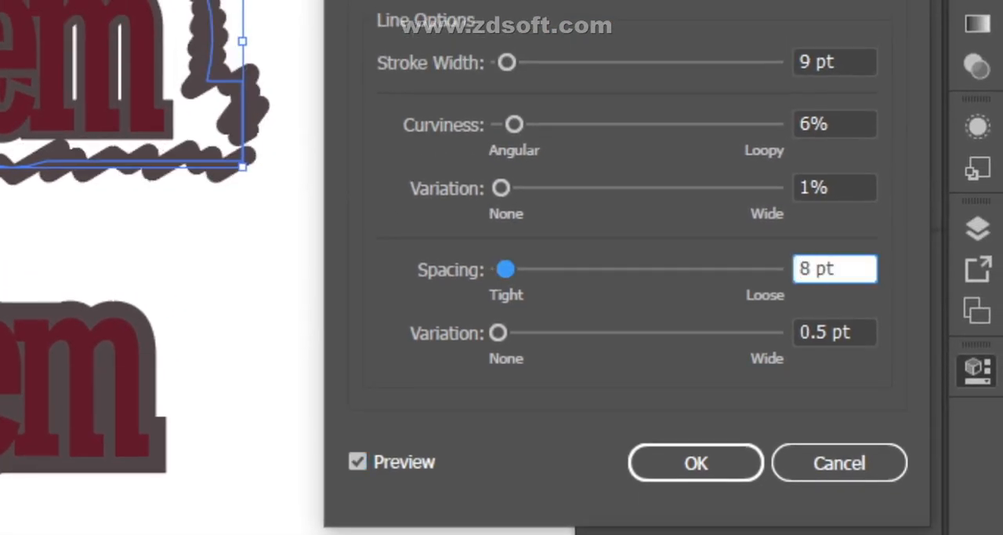
pyautogui.press('Down')
pyautogui.press('Down')
pyautogui.press('Down')
pyautogui.press('Down')
pyautogui.press('Down')
pyautogui.press('Down')
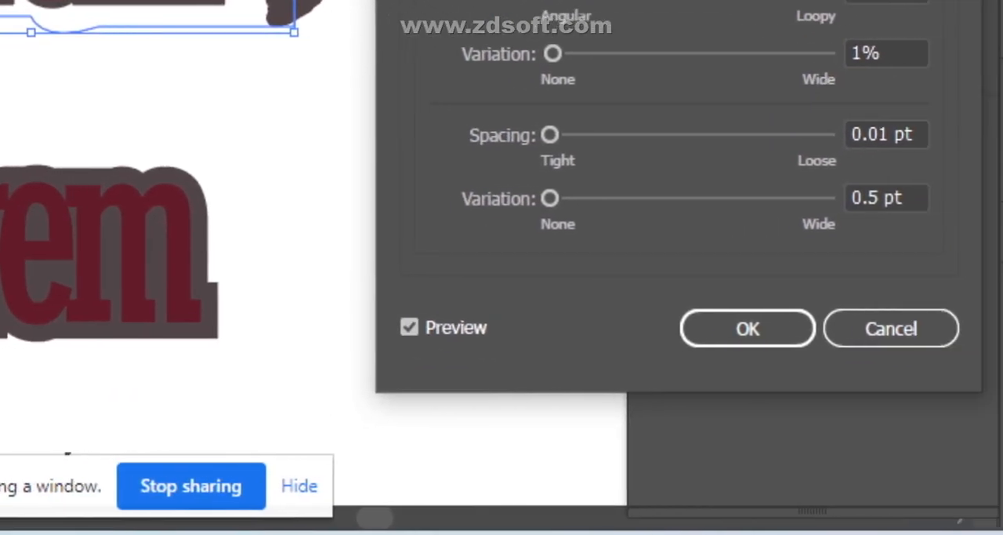
pyautogui.click(891, 329)
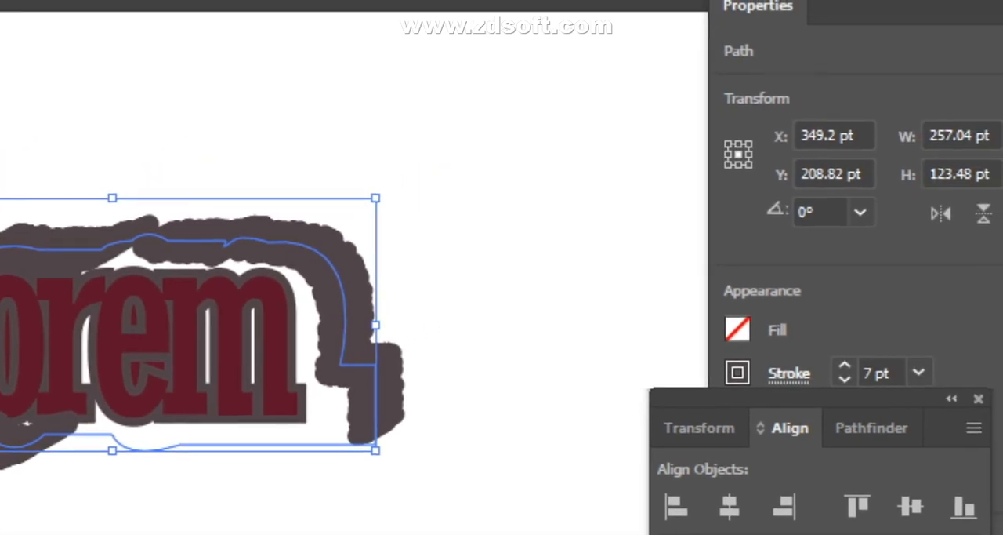
# - Reselect the plain outline around the upper Lorem lettering and start a horizontal Wave warp with preview on
pyautogui.click(501, 267)
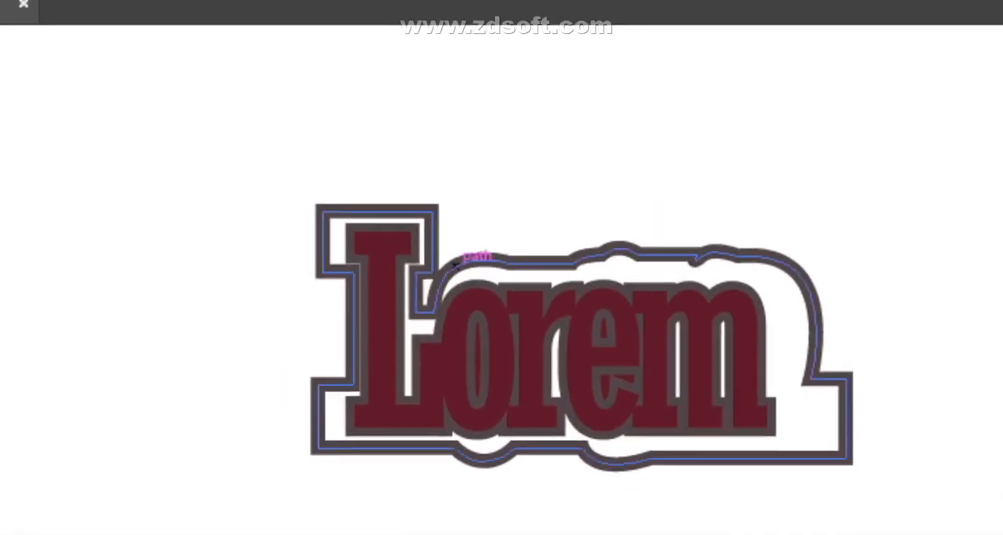
pyautogui.click(102, 157)
pyautogui.click(425, 8)
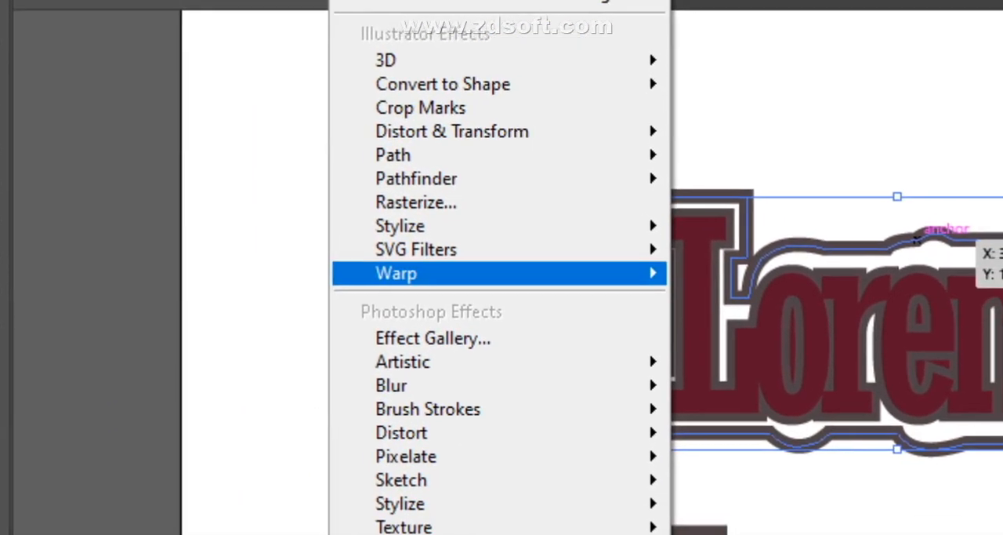
pyautogui.moveTo(461, 388)
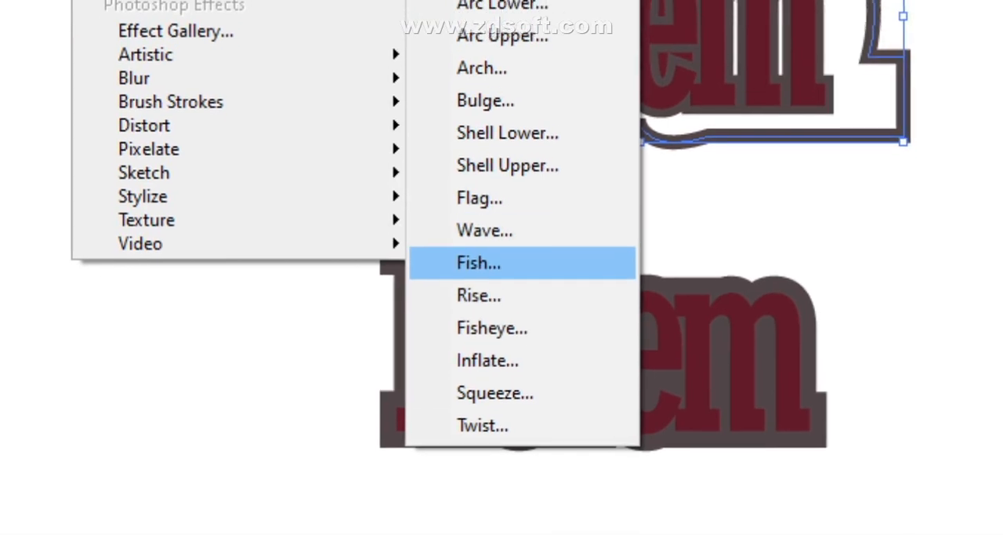
pyautogui.click(487, 245)
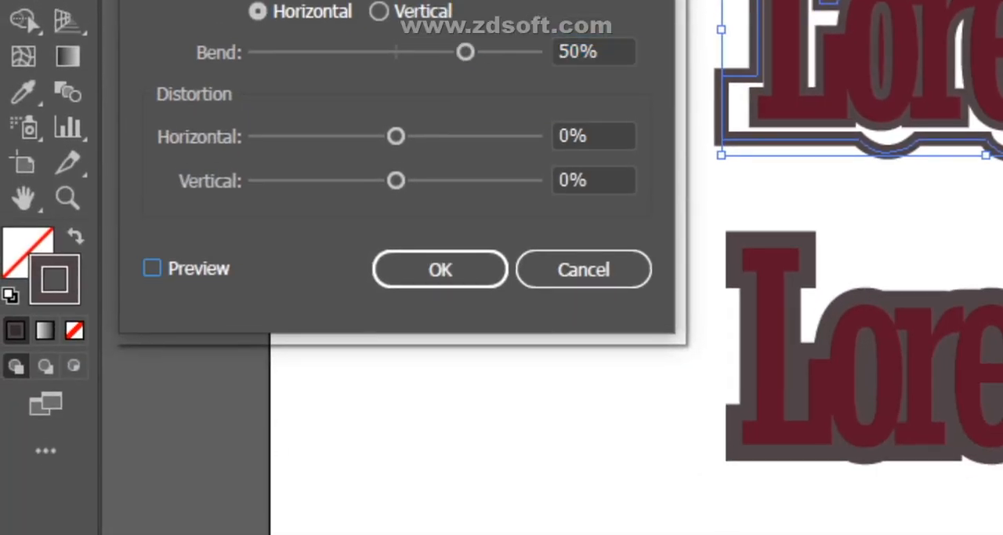
pyautogui.click(152, 268)
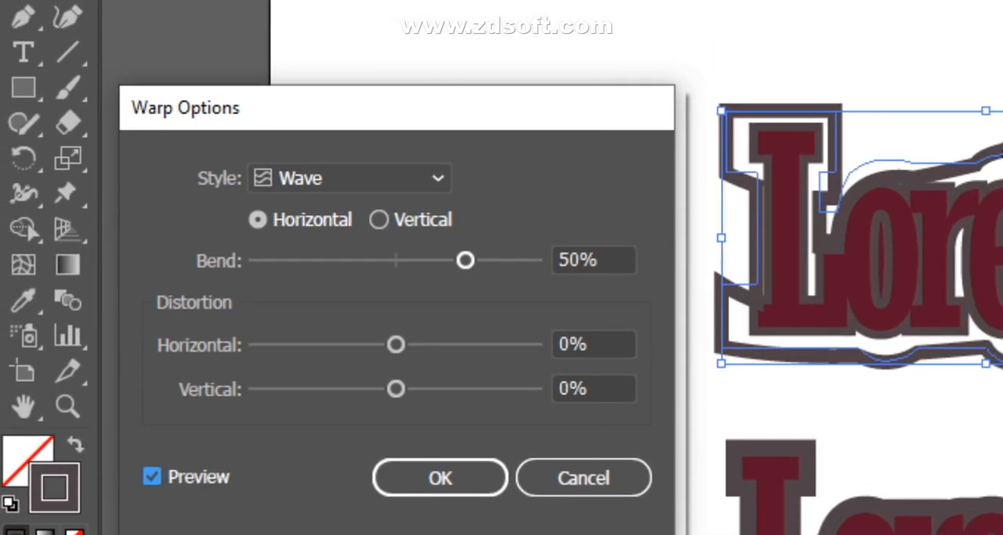
# - Set the Wave warp's bend to 31%, horizontal distortion to 12% and vertical distortion to 28%
pyautogui.moveTo(465, 260); pyautogui.dragTo(439, 260)
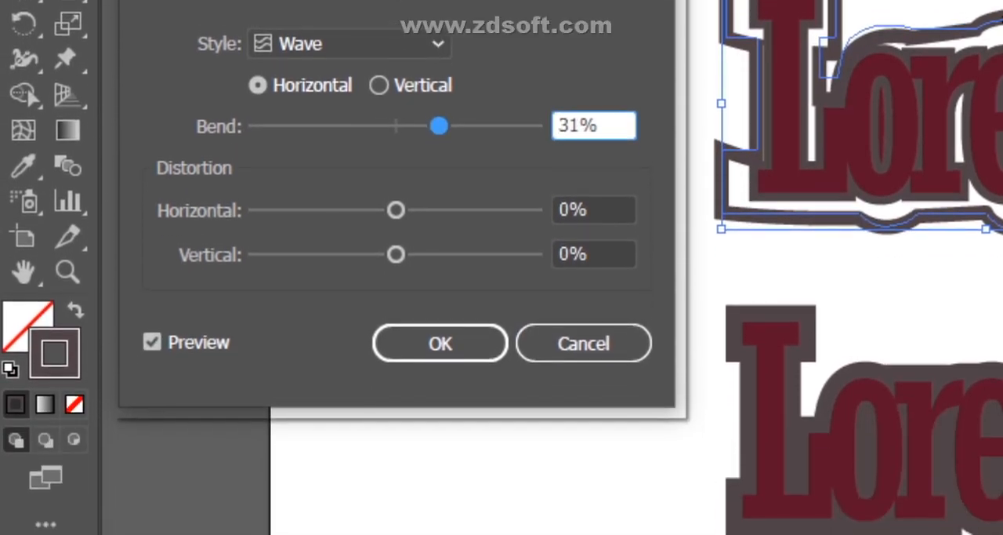
pyautogui.moveTo(396, 381); pyautogui.dragTo(377, 381)
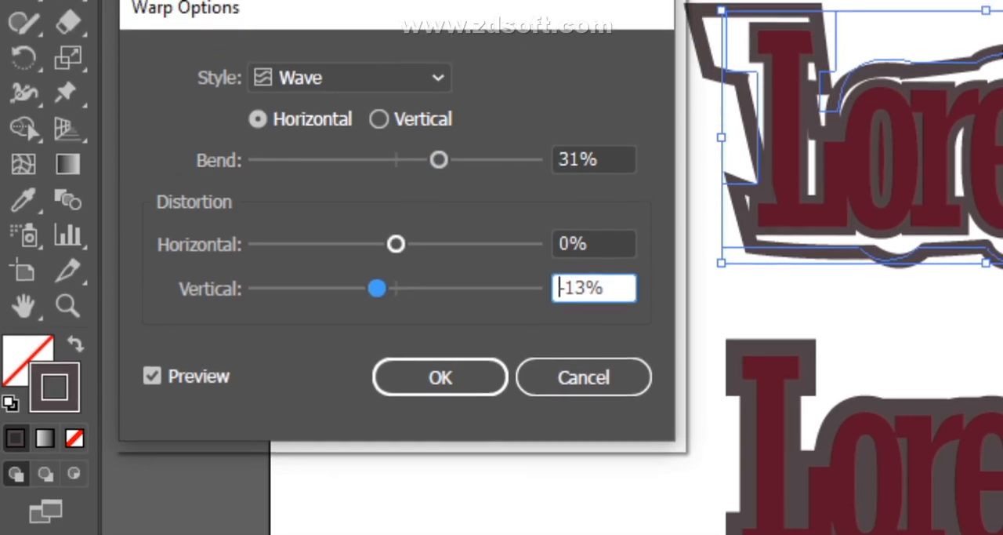
pyautogui.moveTo(396, 208); pyautogui.dragTo(410, 209)
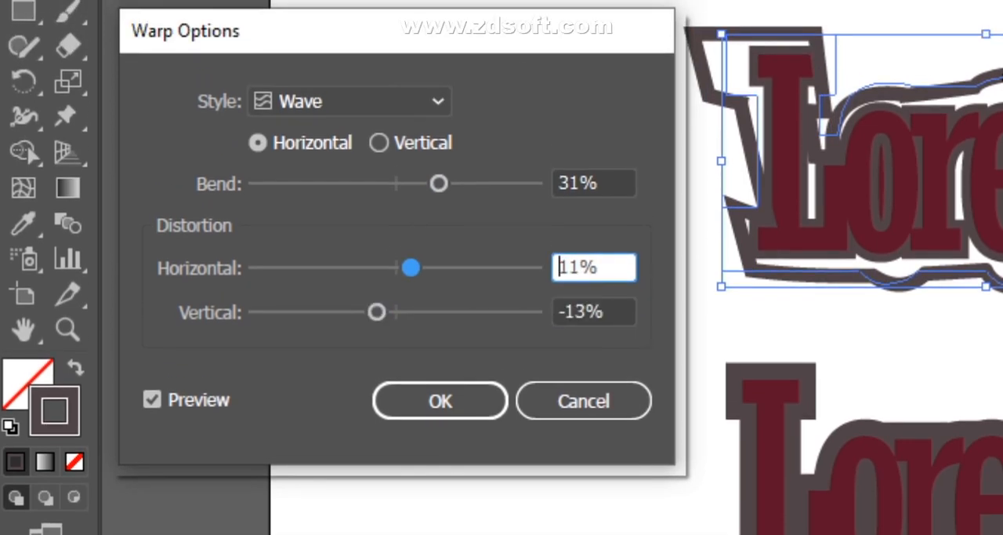
pyautogui.moveTo(377, 312); pyautogui.dragTo(434, 312)
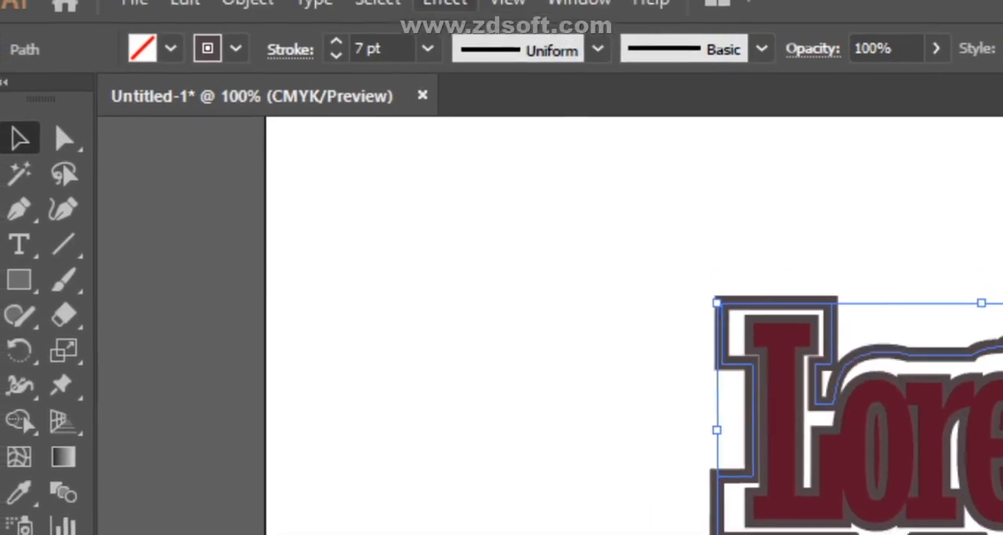
# - Try an artistic Watercolor effect on the upper outline and look through the gallery's list of available filters
pyautogui.click(444, 2)
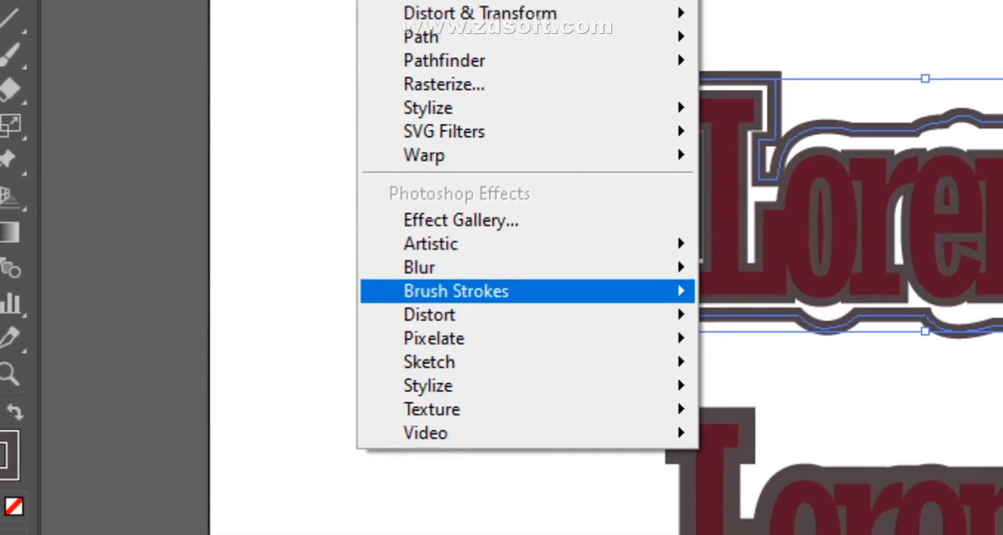
pyautogui.moveTo(439, 243)
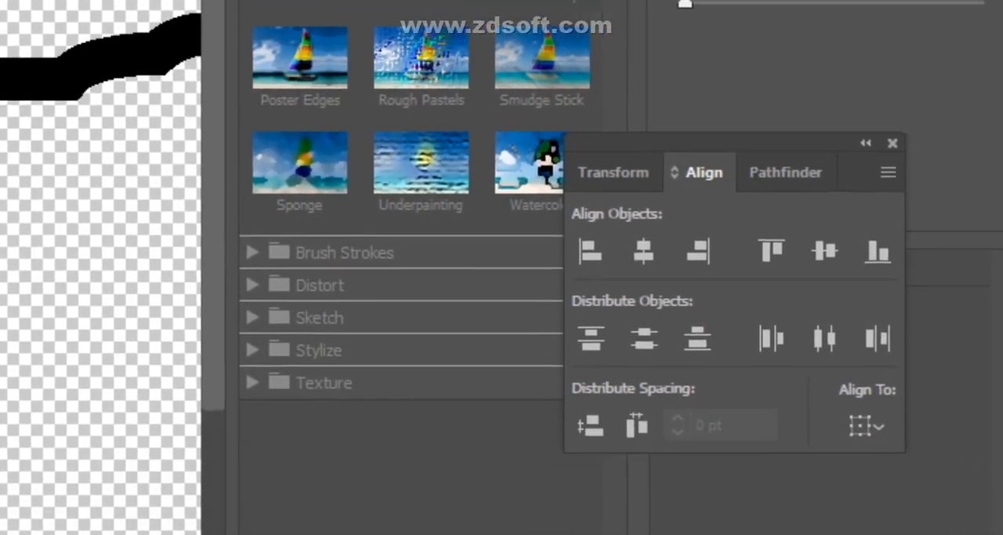
pyautogui.click(433, 529)
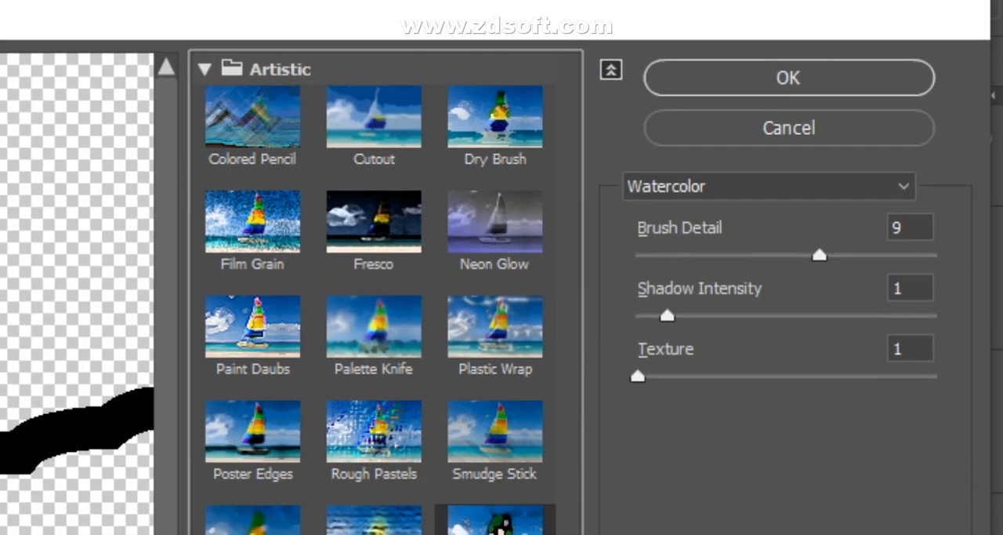
pyautogui.click(770, 187)
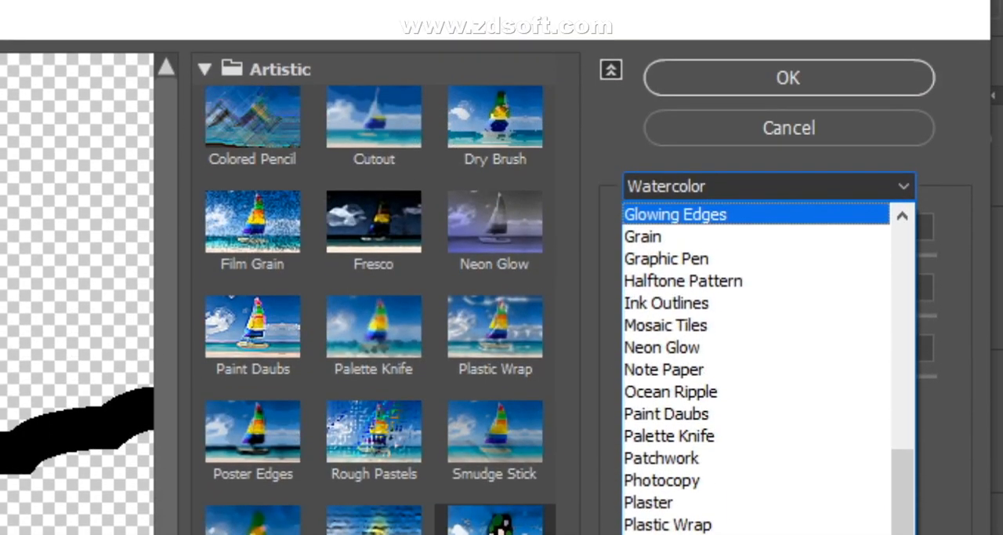
pyautogui.press('Escape')
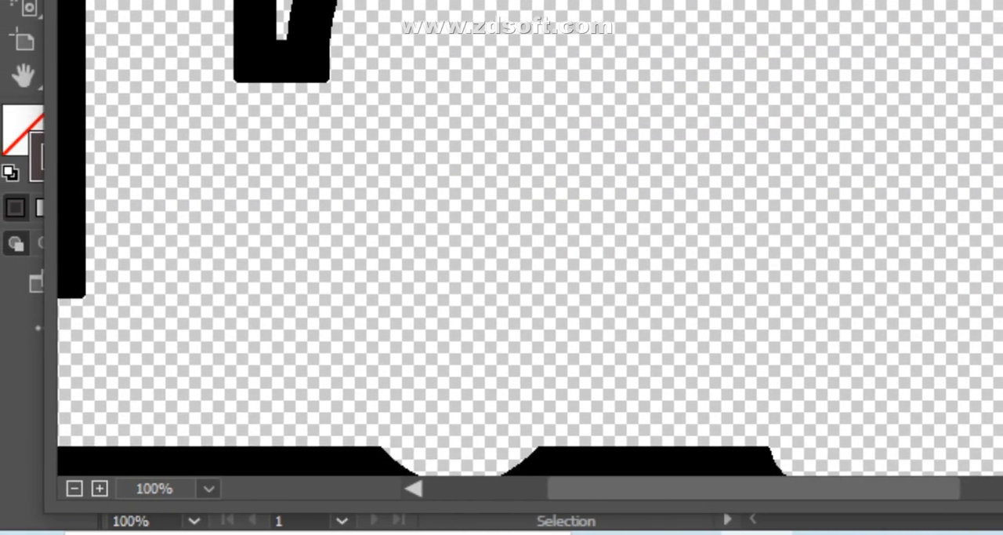
# - Try Watercolor with shadow intensity 2 and a higher texture, then sample the Sponge effect
pyautogui.click(75, 488)
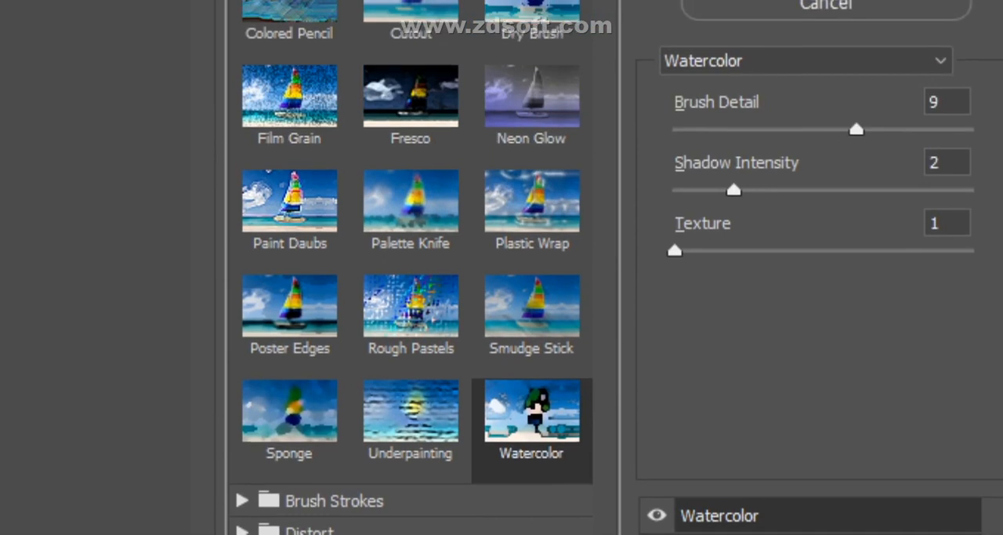
pyautogui.moveTo(675, 264); pyautogui.dragTo(698, 264)
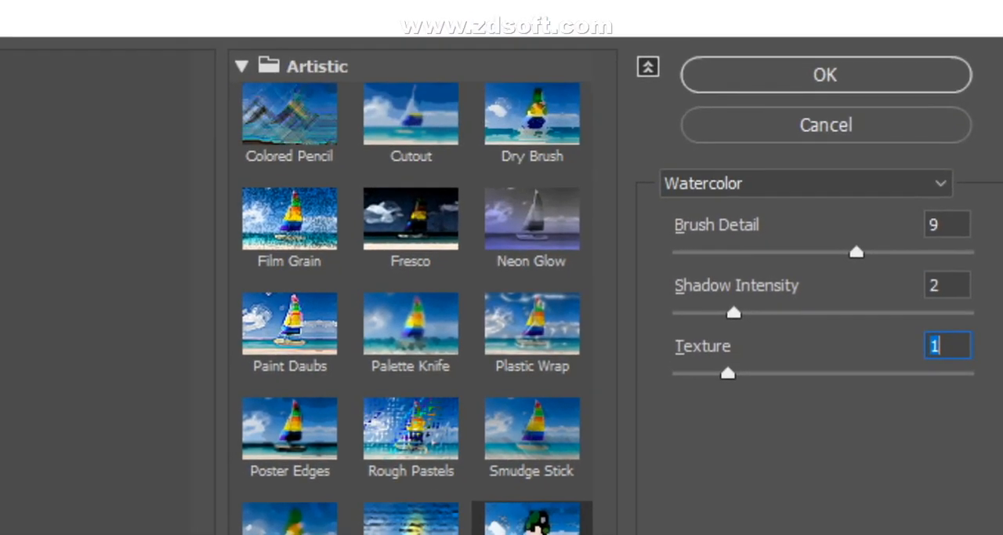
pyautogui.click(648, 67)
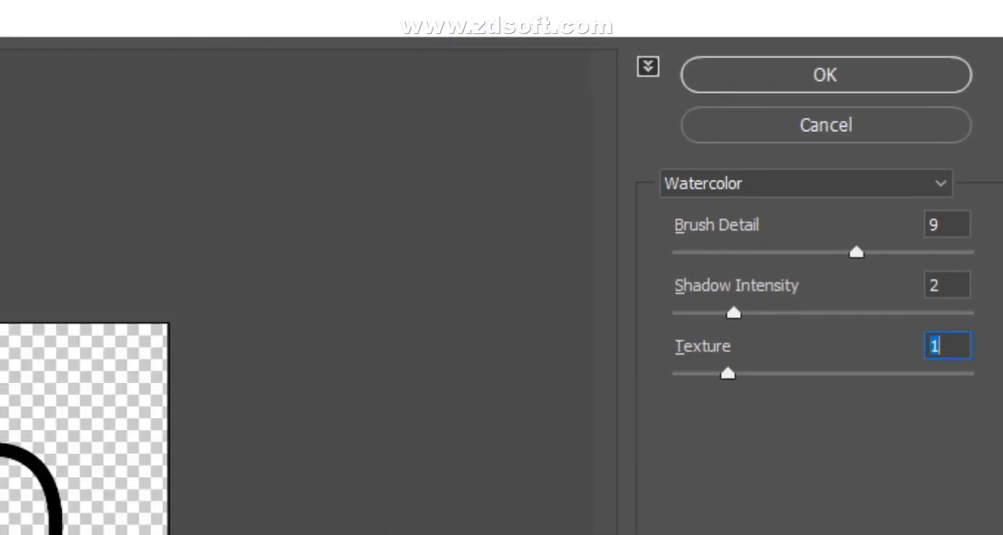
pyautogui.click(648, 67)
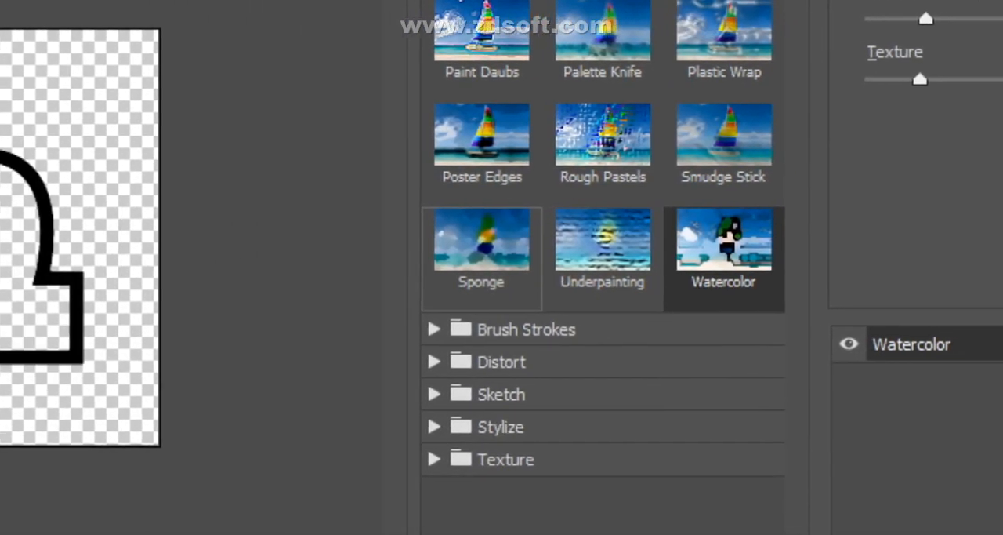
pyautogui.click(373, 253)
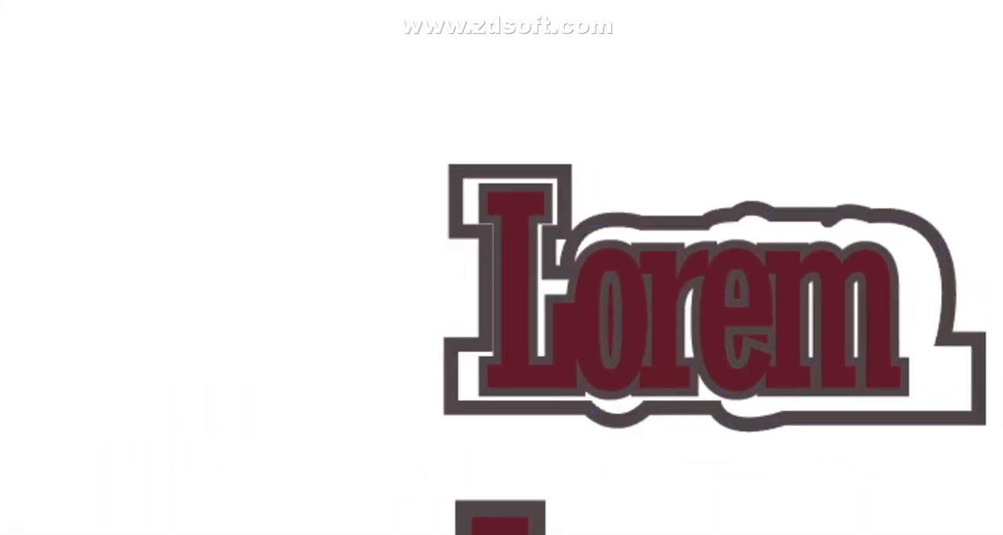
# - Reselect the outline around the upper Lorem lettering and start a Drop Shadow effect on it
pyautogui.click(618, 79)
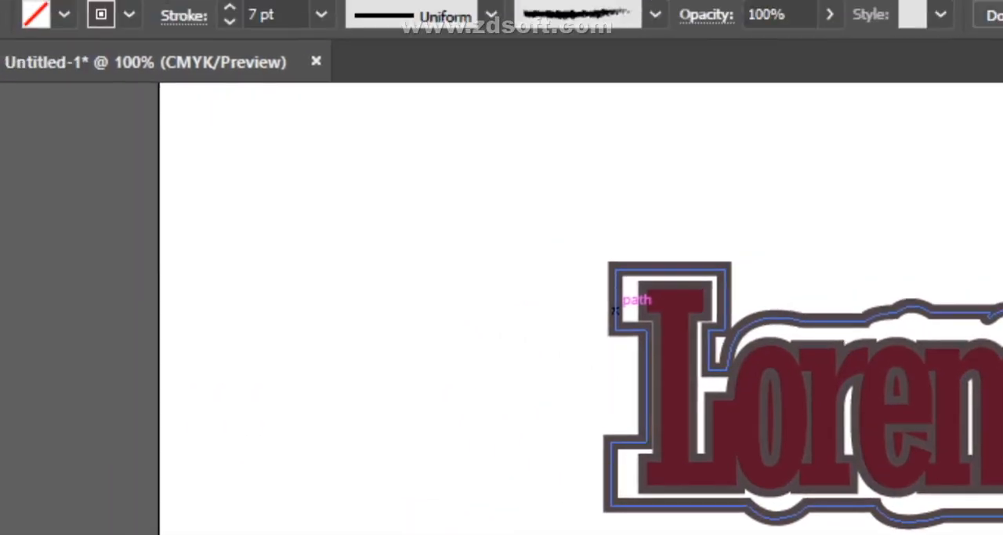
pyautogui.click(615, 309)
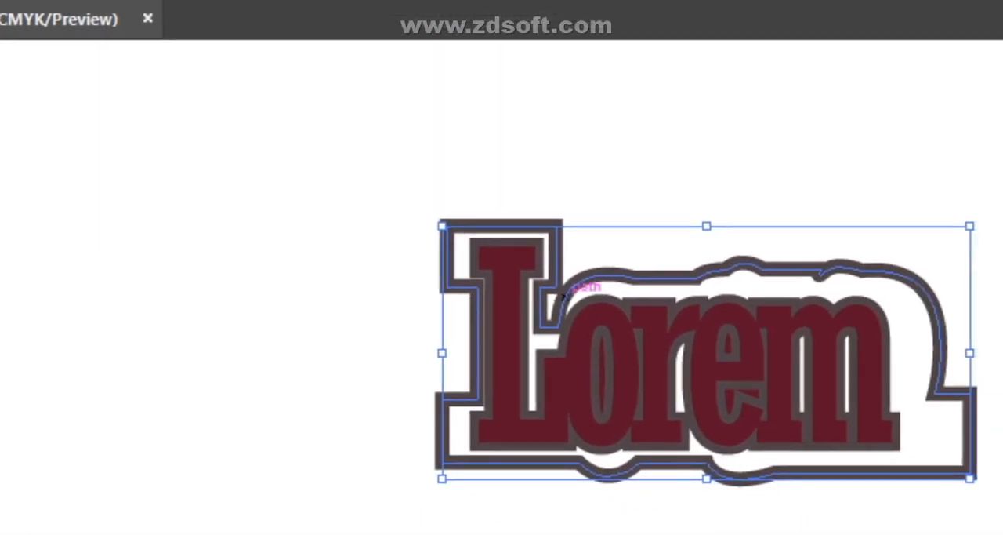
pyautogui.click(340, 0)
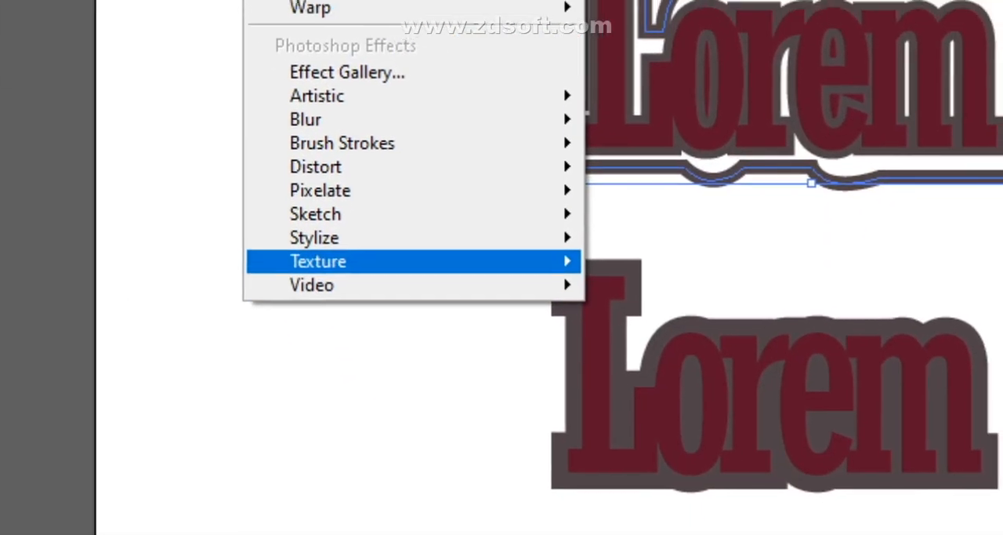
pyautogui.moveTo(343, 269)
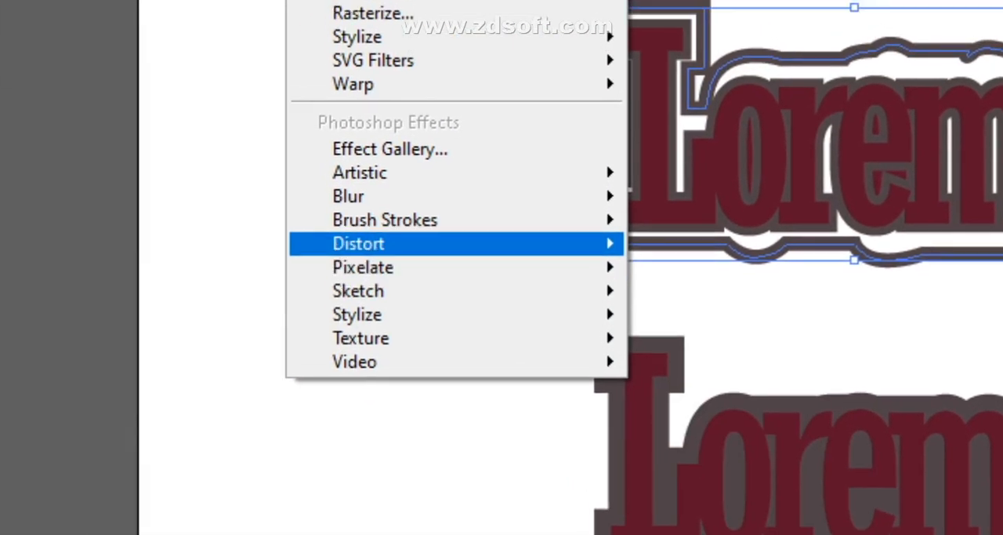
pyautogui.moveTo(338, 174)
pyautogui.moveTo(368, 244)
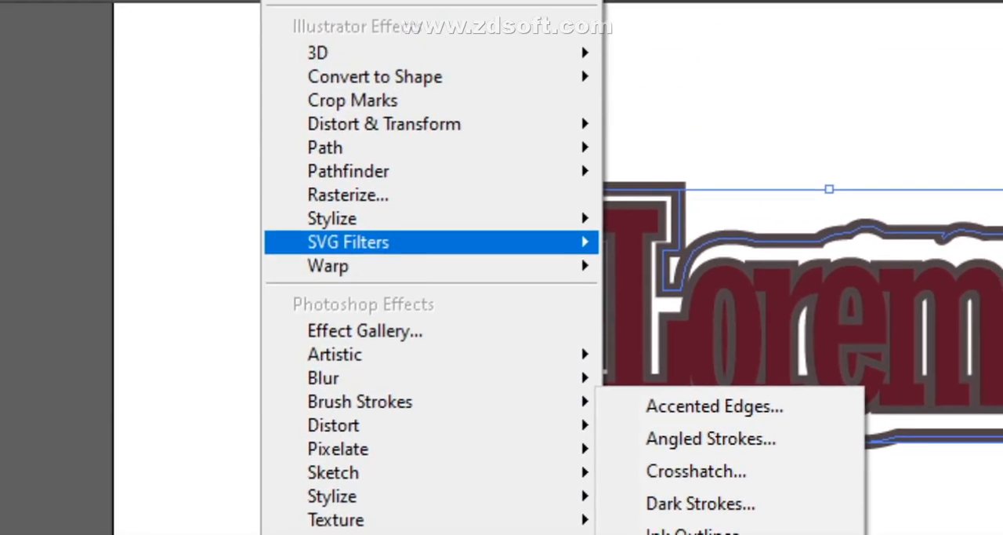
pyautogui.moveTo(373, 98)
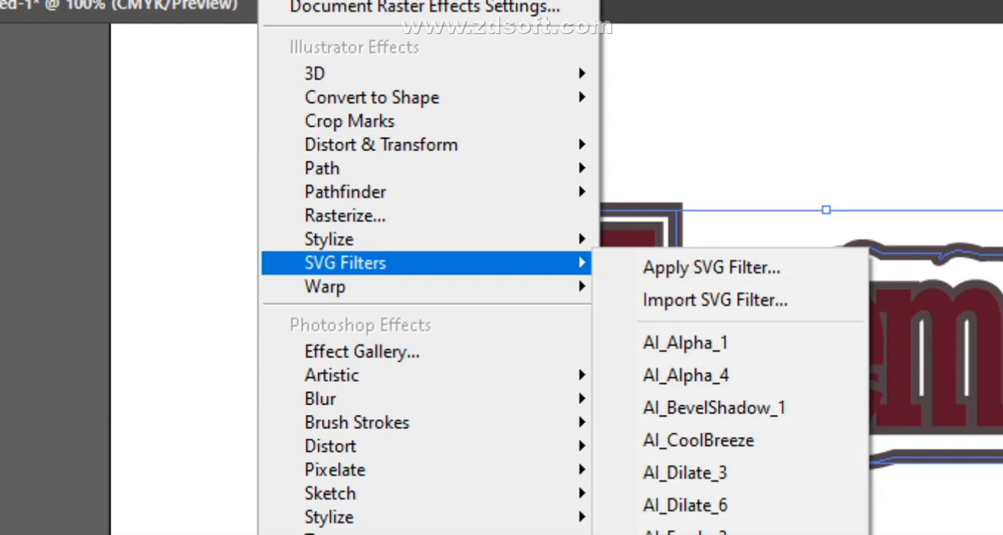
pyautogui.moveTo(330, 239)
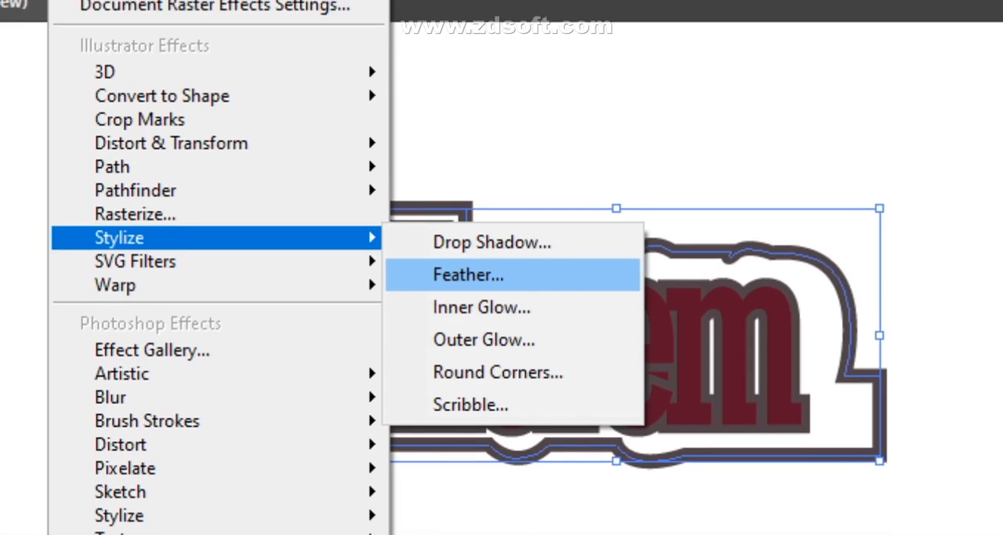
pyautogui.click(492, 217)
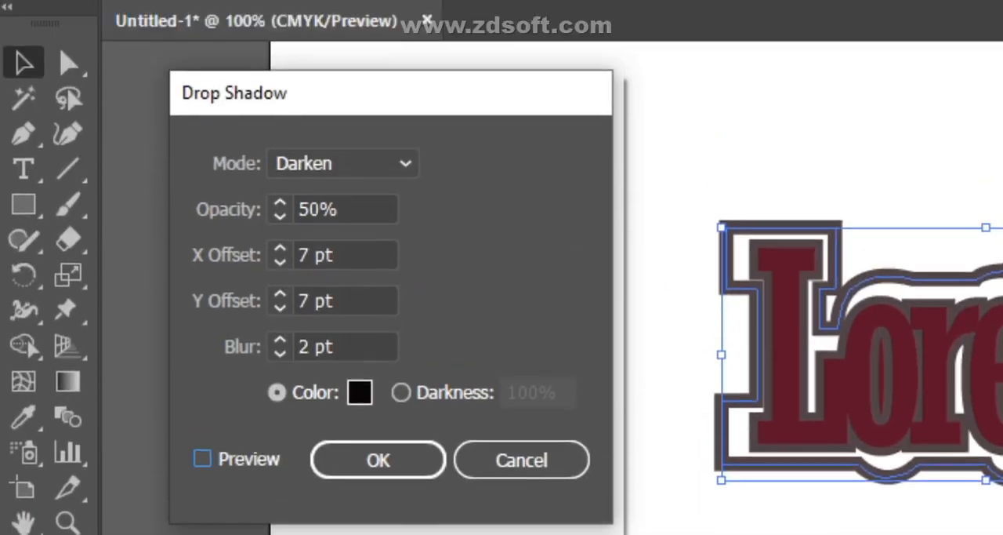
# - Preview the drop shadow, choose a blend mode for it and apply it to the outline
pyautogui.click(203, 458)
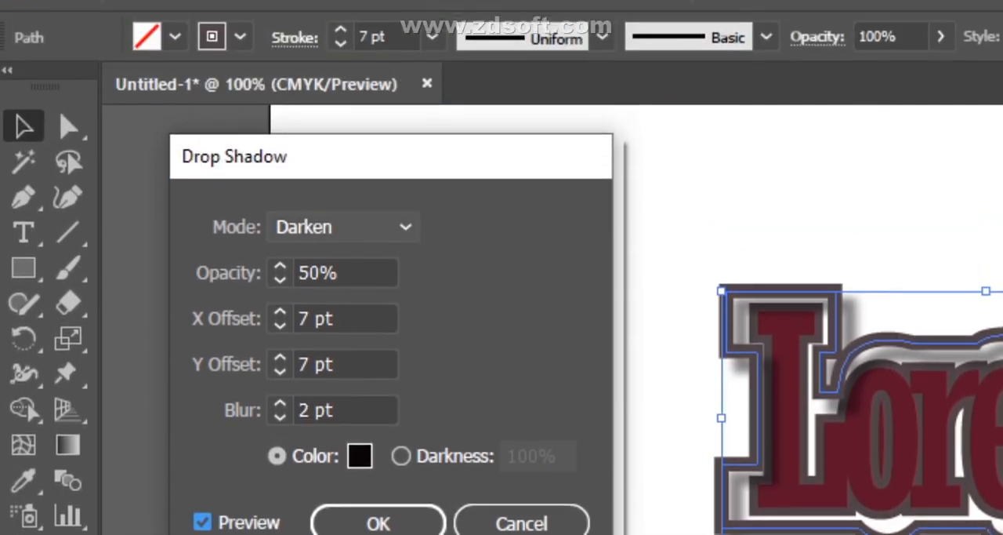
pyautogui.click(343, 41)
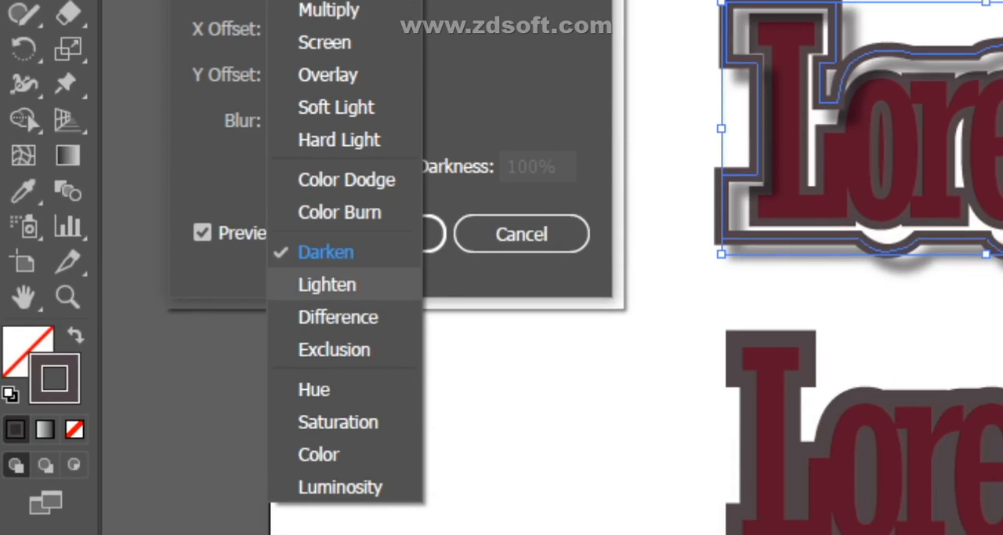
pyautogui.click(327, 283)
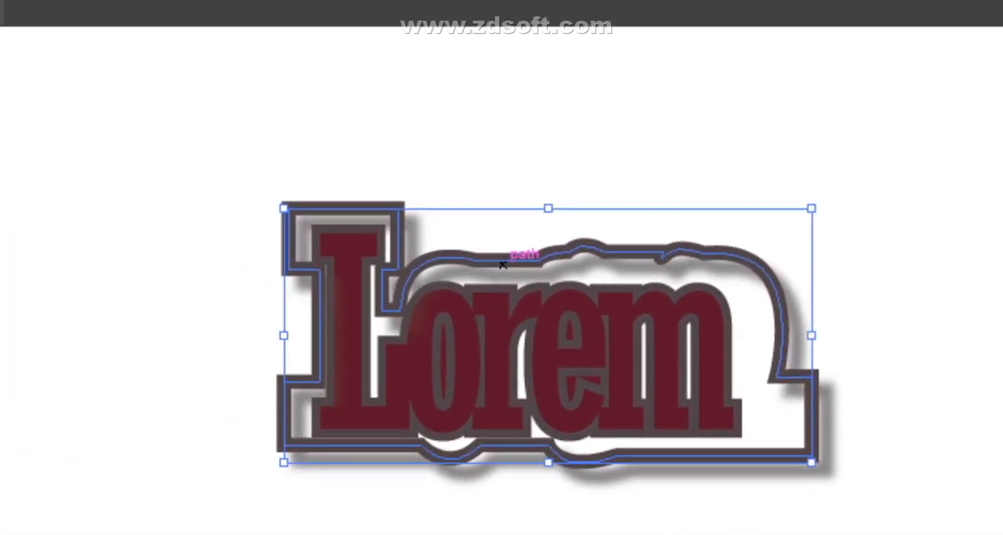
# - Nudge the shadowed outline slightly downward around the Lorem lettering
pyautogui.press('Down')
pyautogui.press('Down')
pyautogui.press('Down')
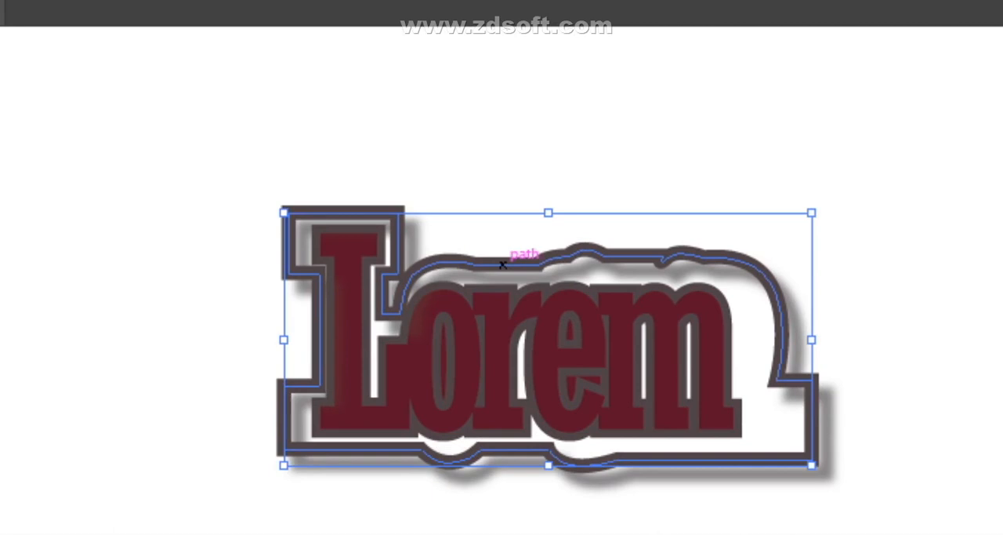
pyautogui.press('Down')
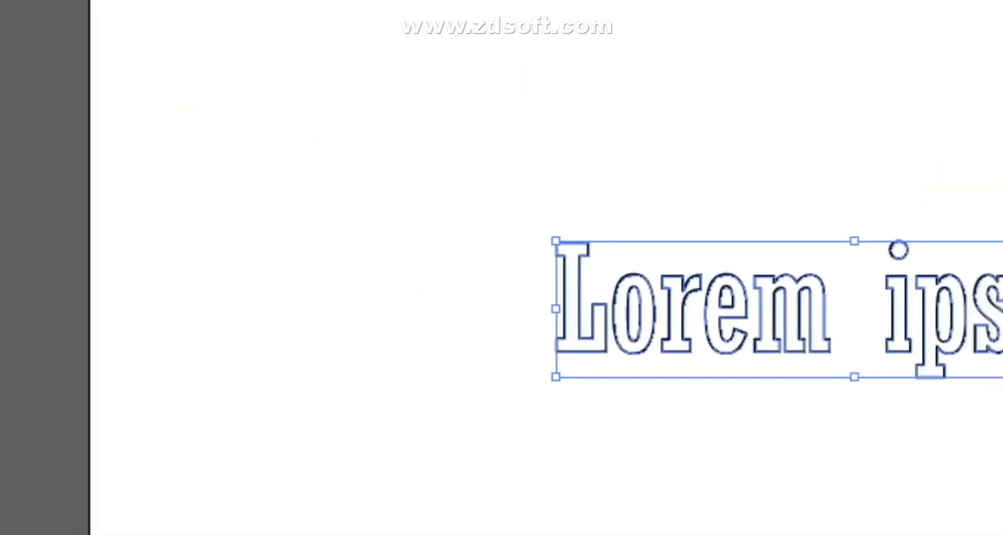
# - Ungroup the outlined Lorem ipsum lettering and reselect all of its letters together
pyautogui.moveTo(494, 226); pyautogui.dragTo(596, 284)
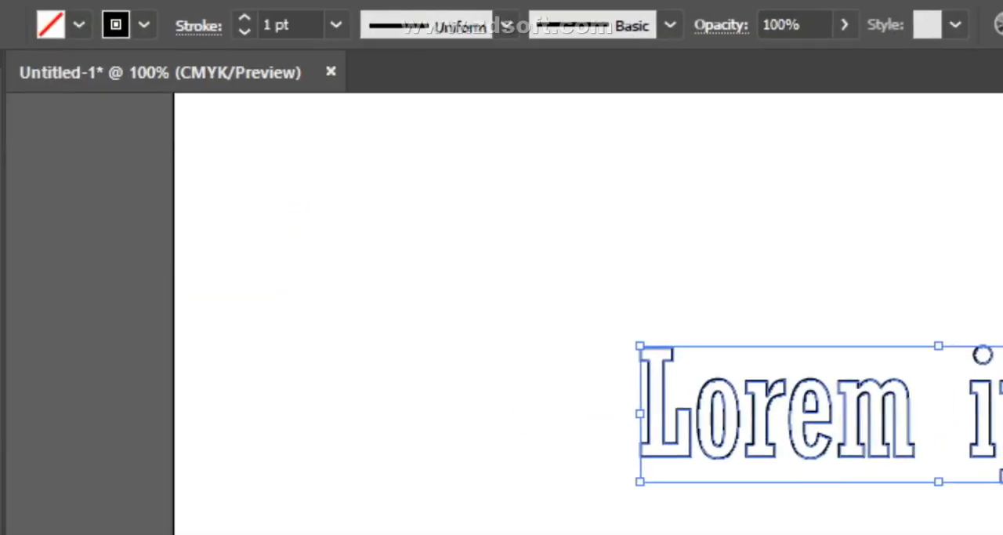
pyautogui.click(246, 8)
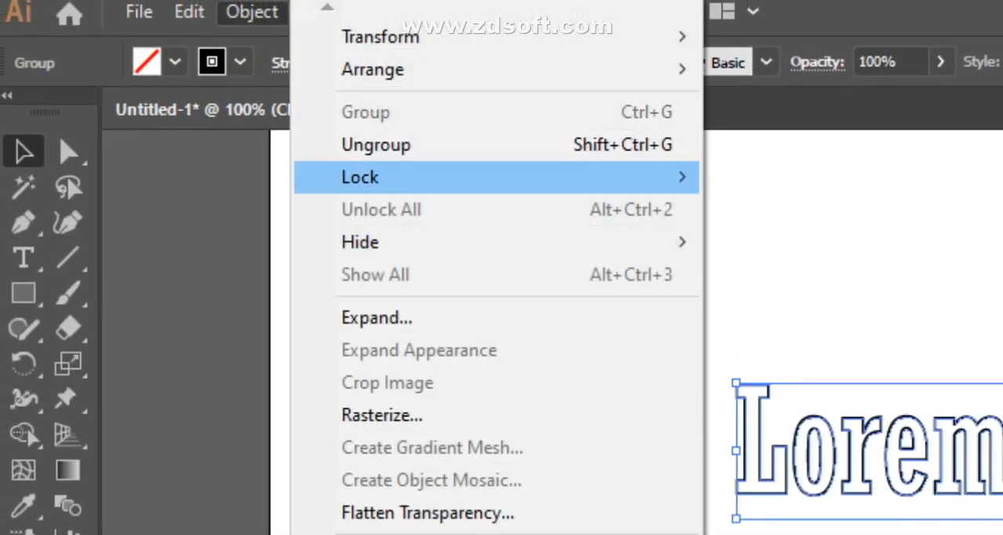
pyautogui.click(378, 146)
pyautogui.click(642, 467)
pyautogui.moveTo(542, 163); pyautogui.dragTo(893, 321)
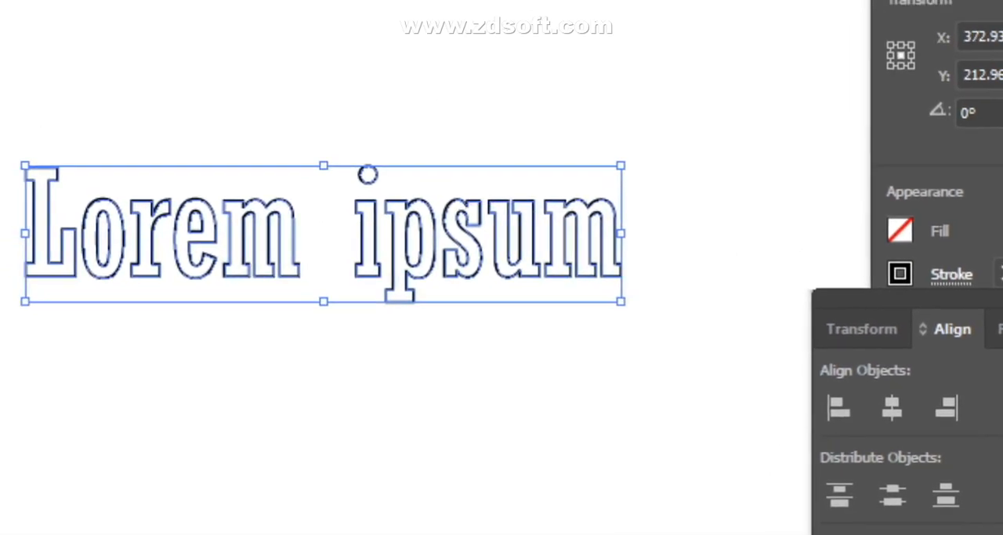
# - Apply a linear gradient to the lettering's stroke and color its starting stop blue
pyautogui.moveTo(389, 220); pyautogui.dragTo(282, 337)
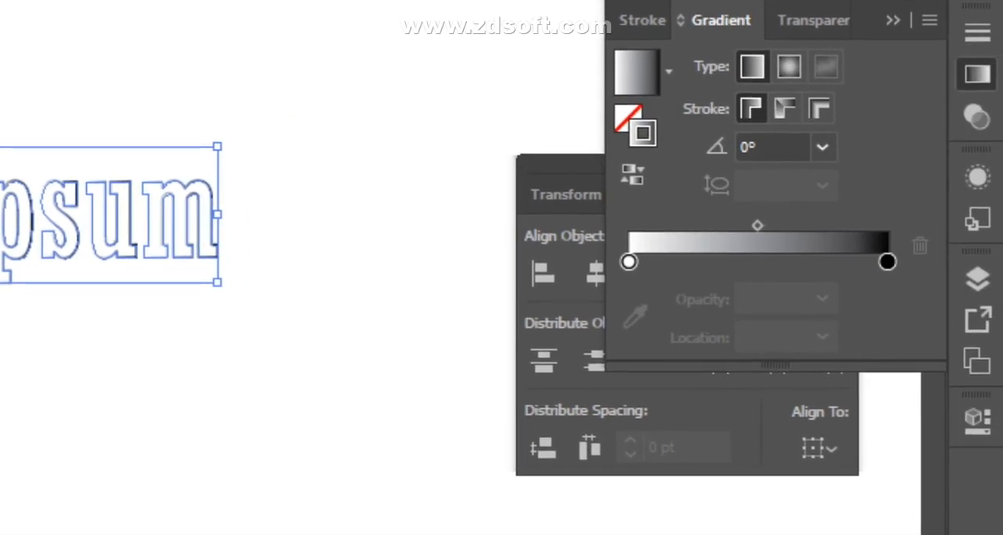
pyautogui.click(629, 261)
pyautogui.doubleClick(629, 271)
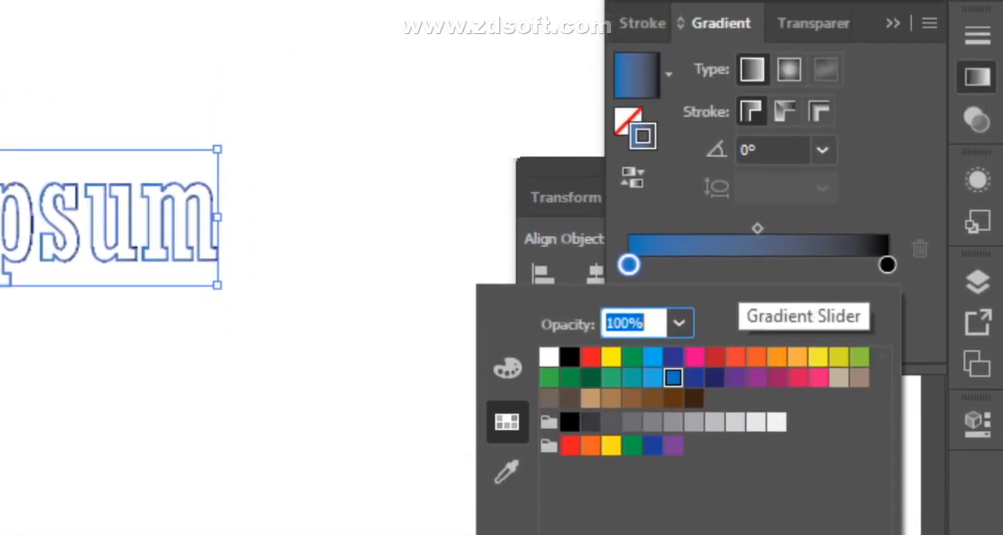
pyautogui.click(737, 160)
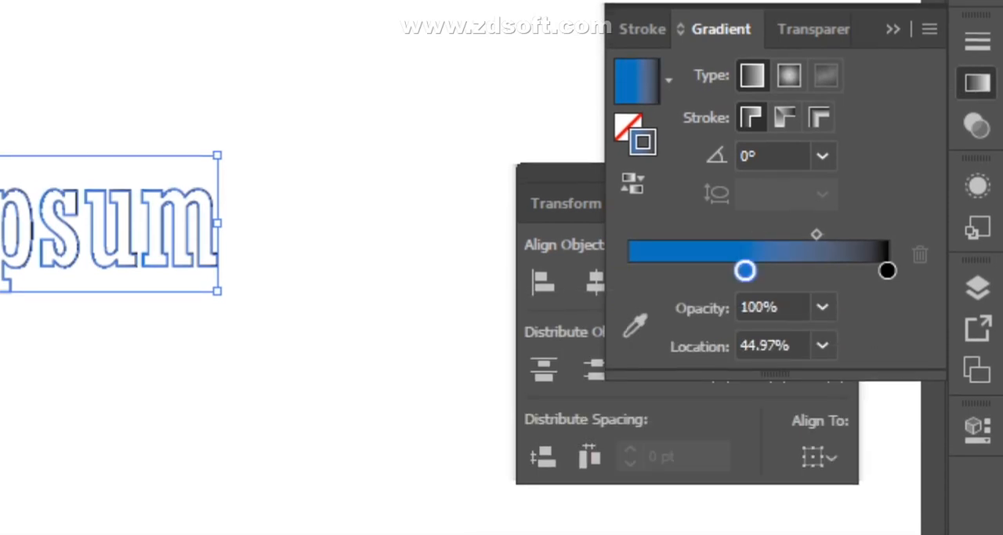
pyautogui.moveTo(746, 276); pyautogui.dragTo(629, 275)
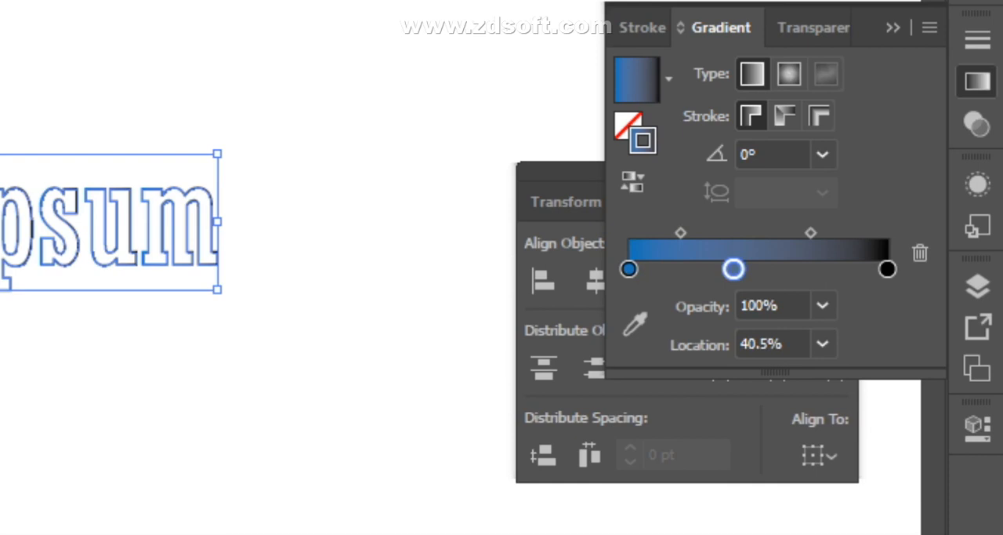
# - Color the stroke gradient's middle stop at 40.5% purple and its end stop pinkish red
pyautogui.doubleClick(733, 270)
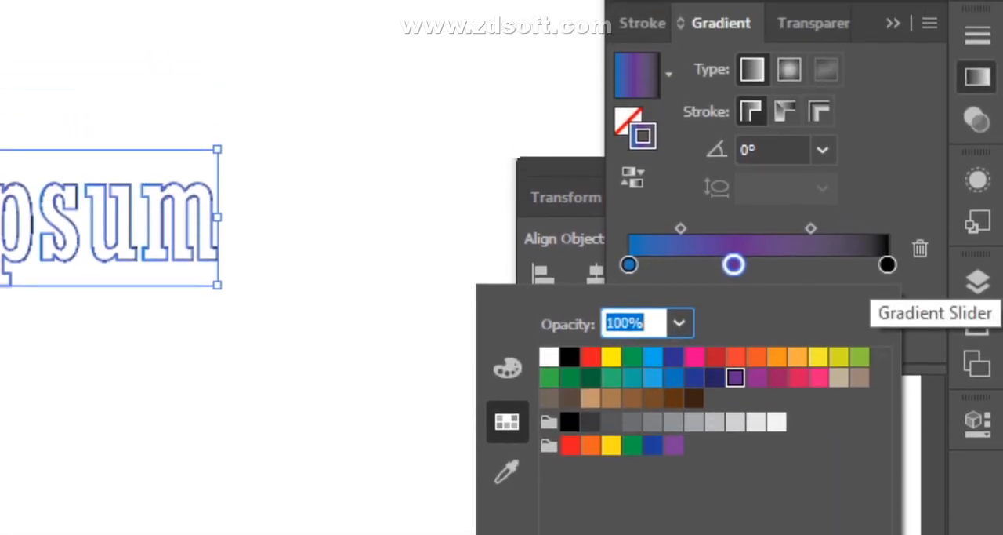
pyautogui.click(886, 154)
pyautogui.doubleClick(887, 269)
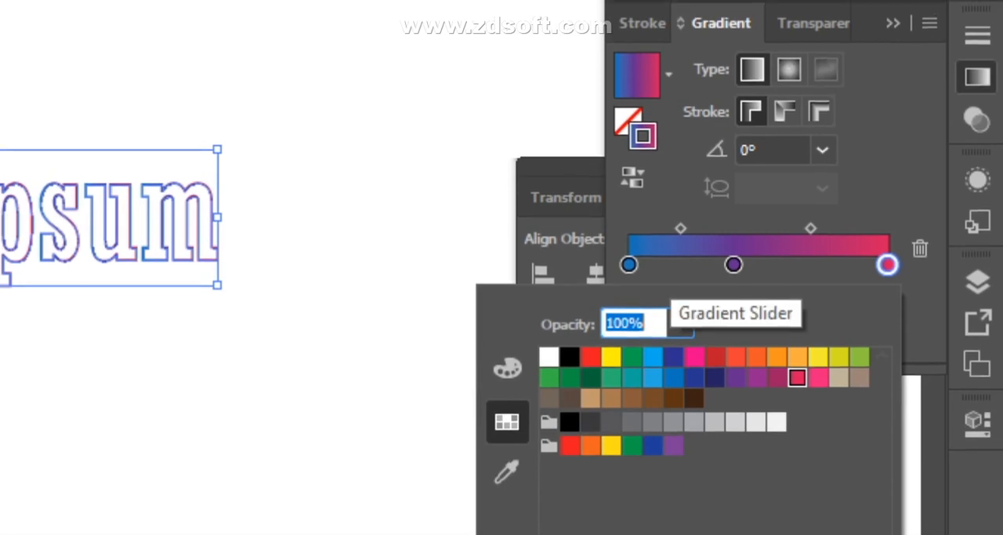
pyautogui.click(671, 267)
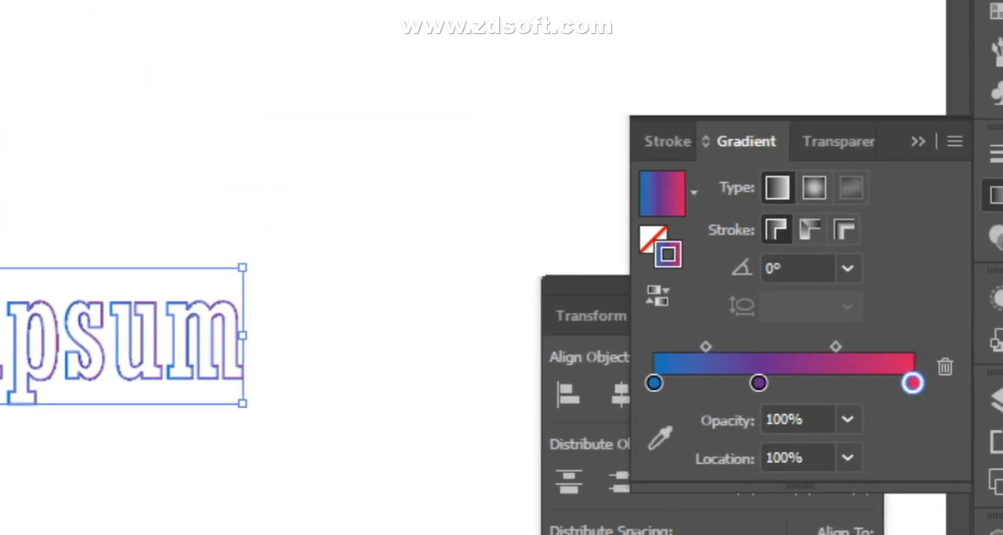
# - Collapse the gradient and alignment settings and enlarge the Lorem ipsum lettering to about one and a half times its size
pyautogui.click(995, 195)
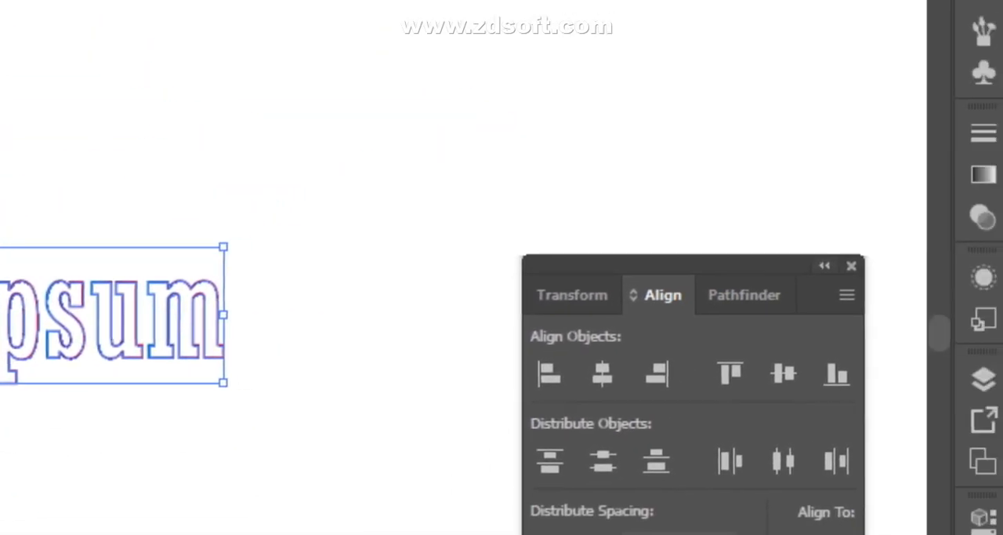
pyautogui.click(842, 287)
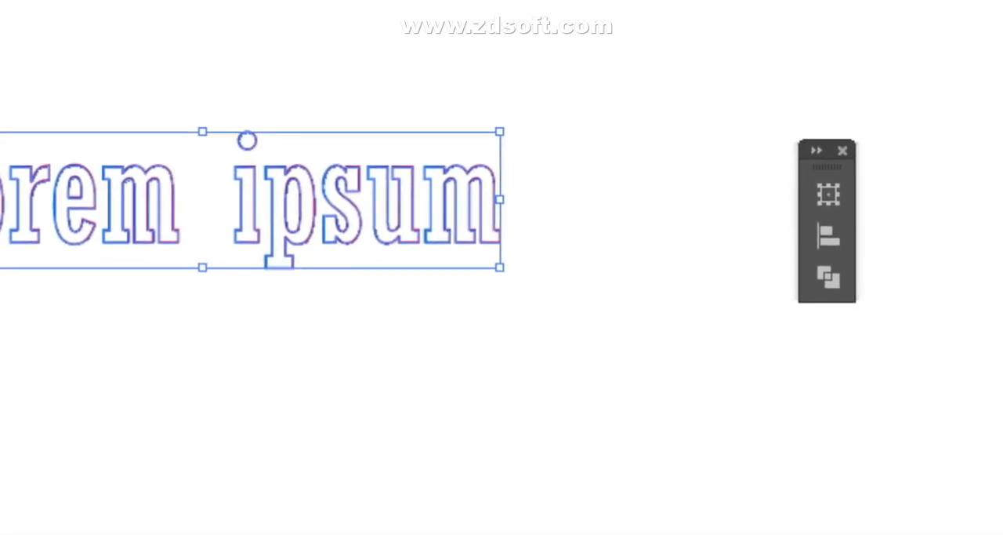
pyautogui.moveTo(248, 351); pyautogui.dragTo(532, 417)
pyautogui.moveTo(575, 194); pyautogui.dragTo(608, 200)
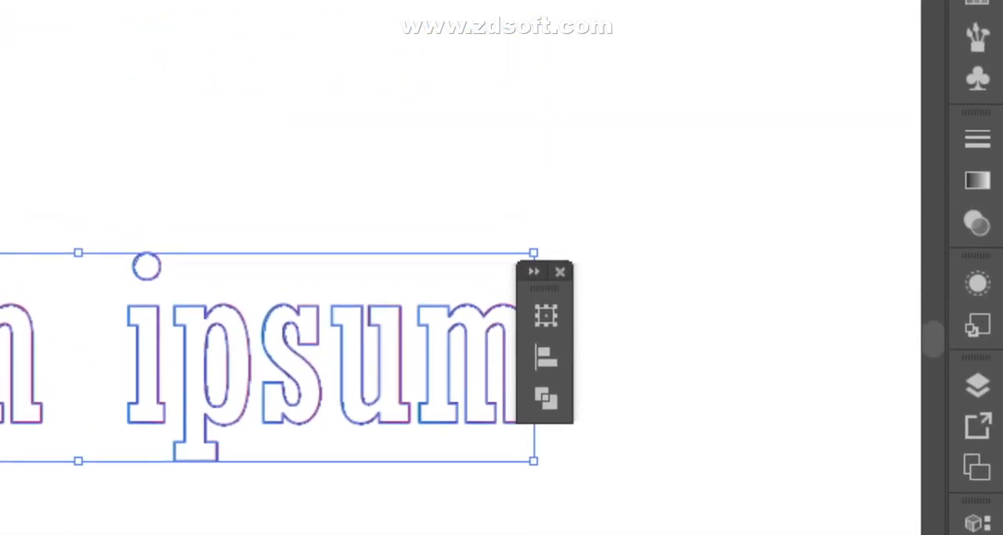
# - Close the floating transform and alignment panel group and delete all the ipsum letters from the artboard
pyautogui.click(634, 12)
pyautogui.moveTo(233, 355); pyautogui.dragTo(256, 184)
pyautogui.click(502, 268)
pyautogui.moveTo(488, 197); pyautogui.dragTo(557, 282)
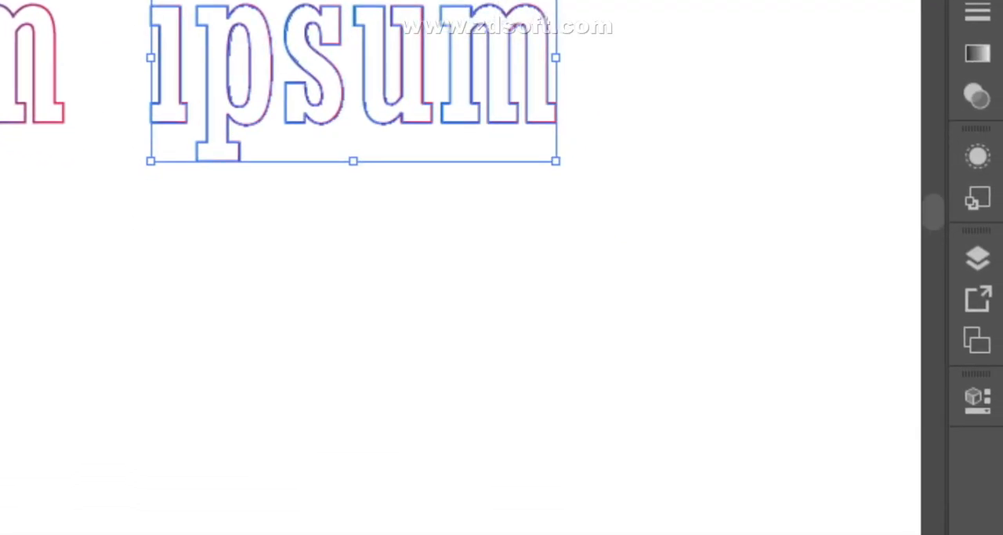
# - Select the remaining Lorem letters together and set their gradient stroke weight to 3 pt
pyautogui.moveTo(444, 188); pyautogui.dragTo(890, 492)
pyautogui.click(425, 59)
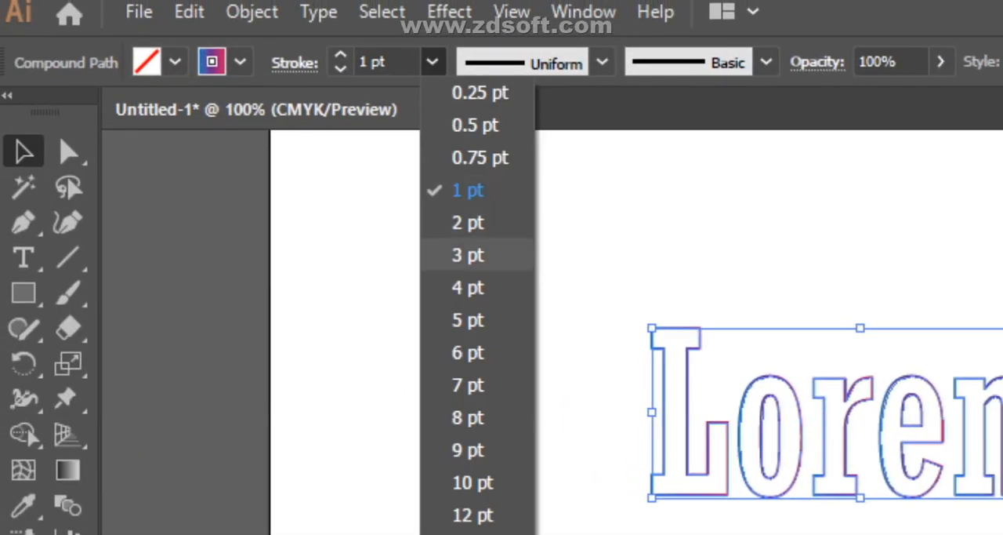
pyautogui.click(468, 255)
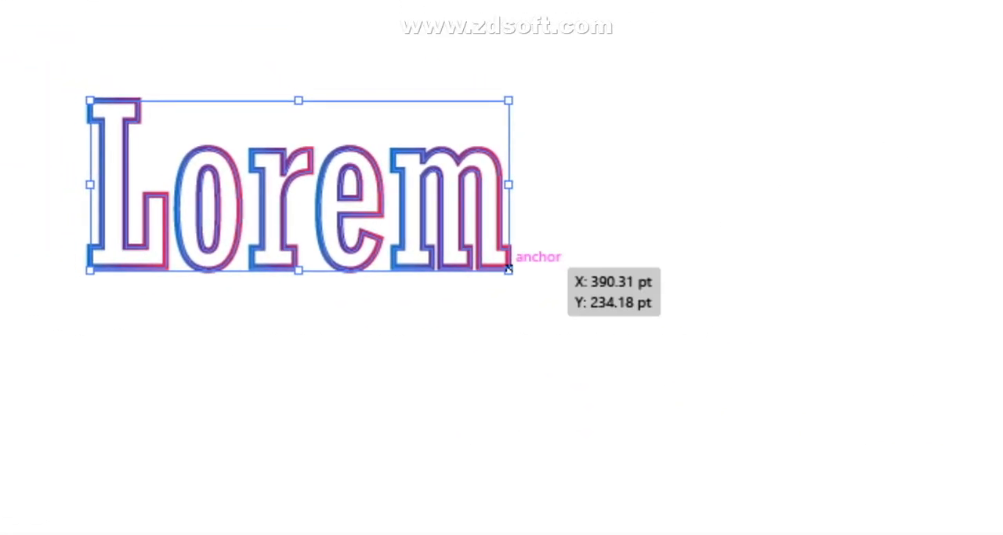
# - Enlarge the Lorem lettering to about twice its size and keep all of its letters selected
pyautogui.moveTo(621, 276); pyautogui.dragTo(621, 276)
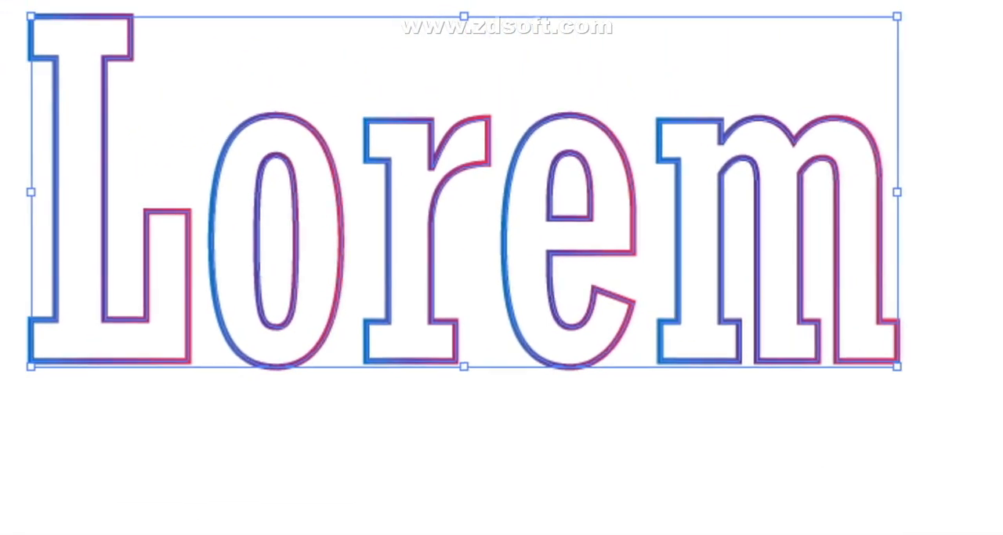
pyautogui.click(753, 330)
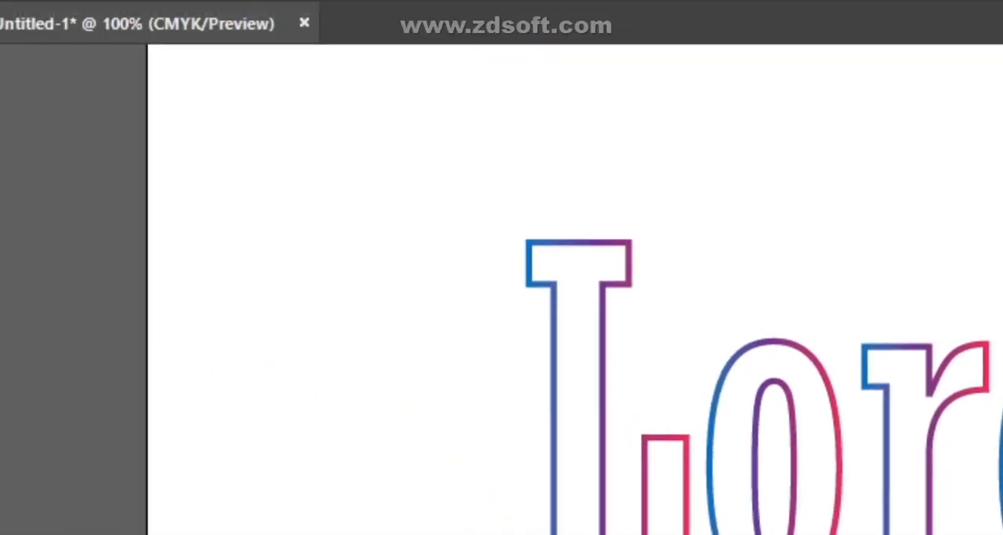
pyautogui.moveTo(423, 180); pyautogui.dragTo(818, 334)
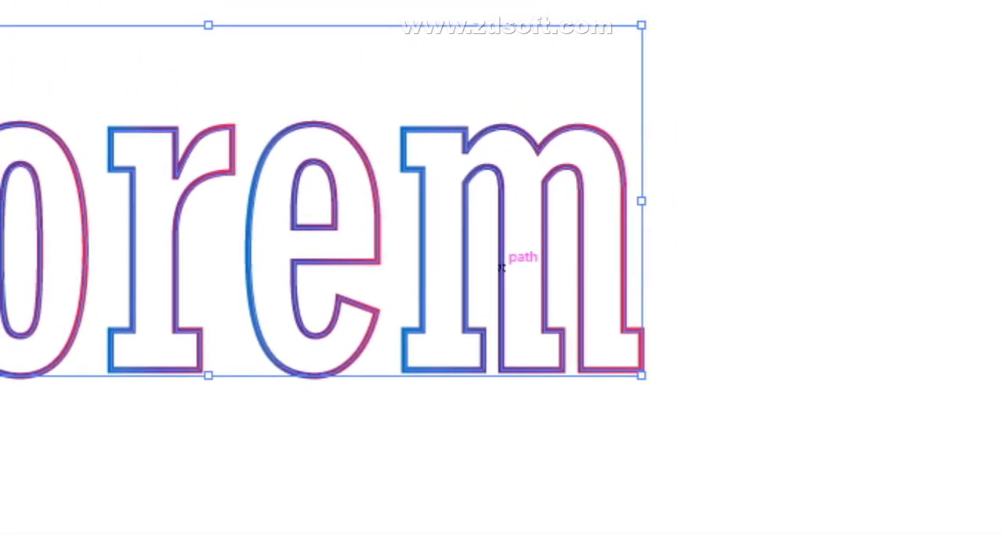
pyautogui.moveTo(200, 198); pyautogui.dragTo(200, 198)
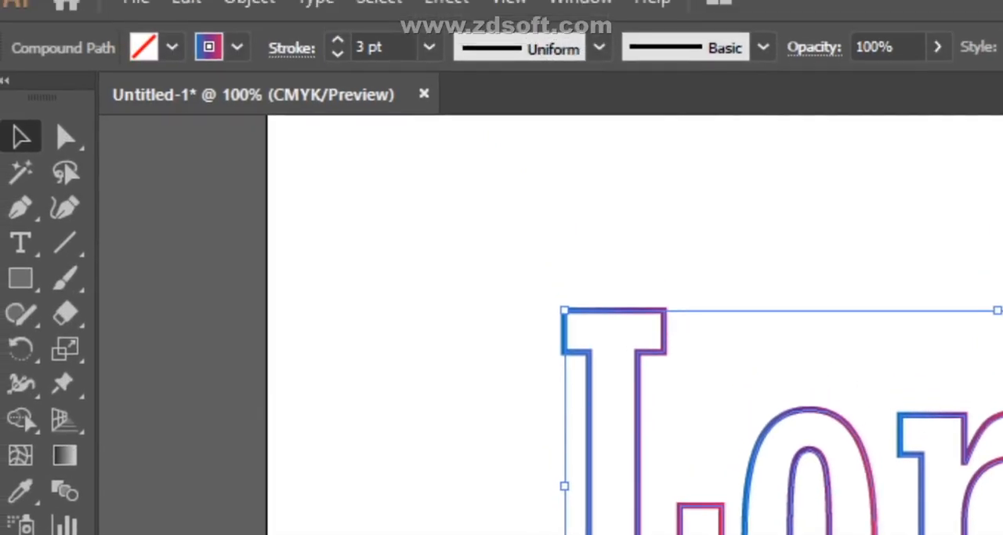
# - Try a black Outer Glow on the Lorem lettering in Screen mode at 40% opacity, with the preview enabled
pyautogui.click(449, 12)
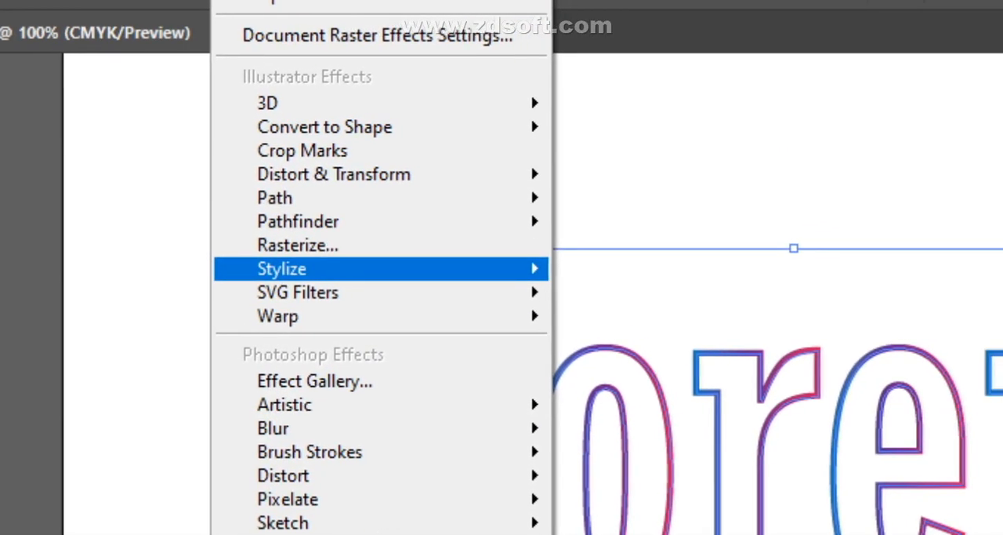
pyautogui.moveTo(494, 345)
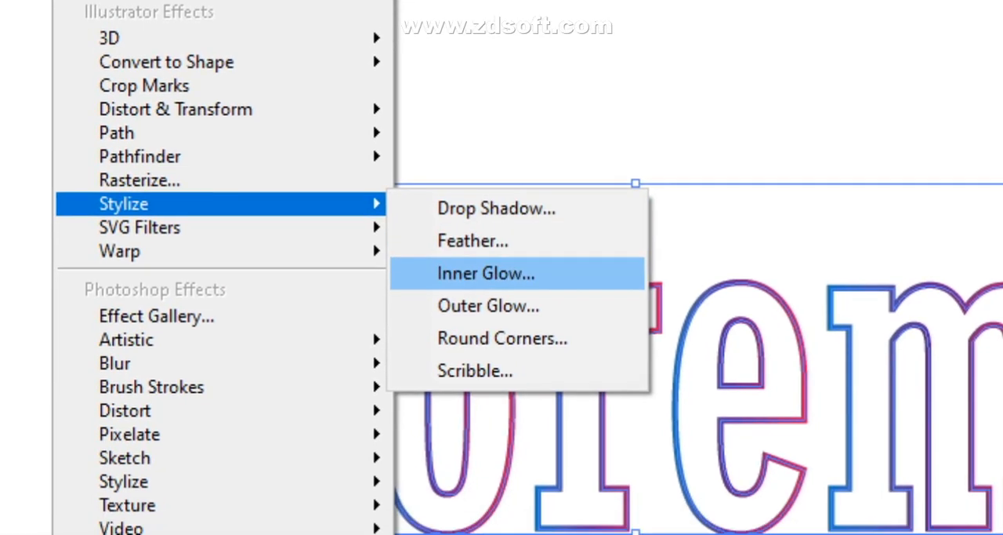
pyautogui.click(483, 353)
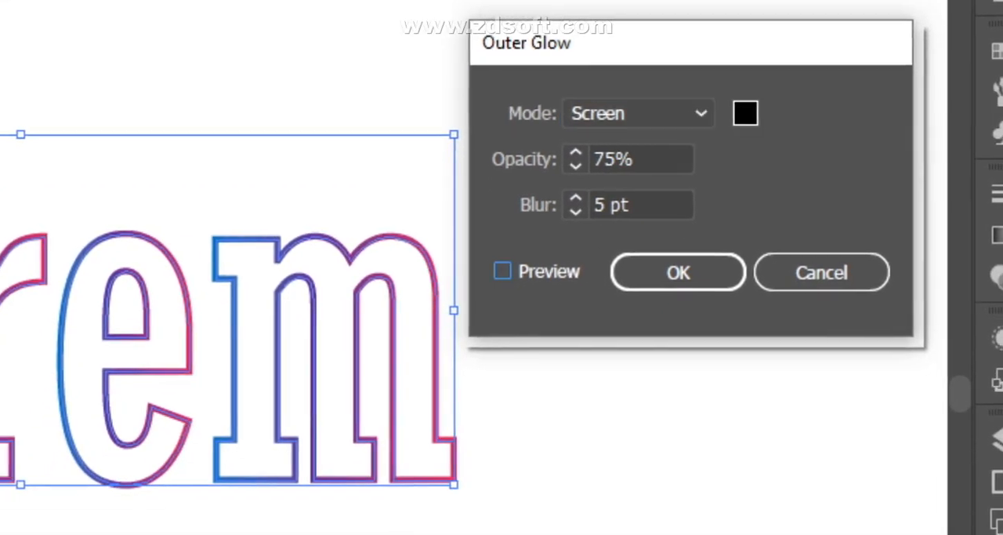
pyautogui.click(504, 271)
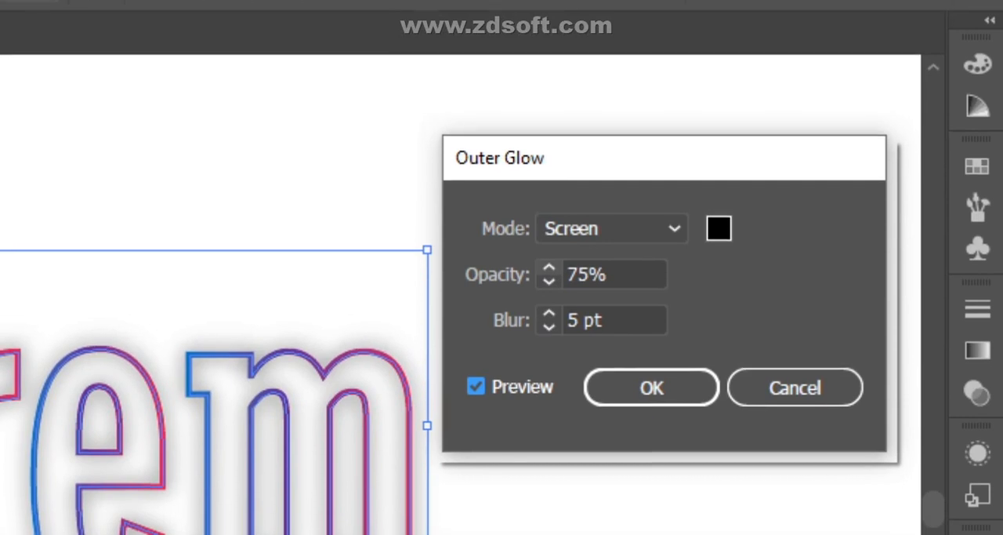
pyautogui.click(550, 267)
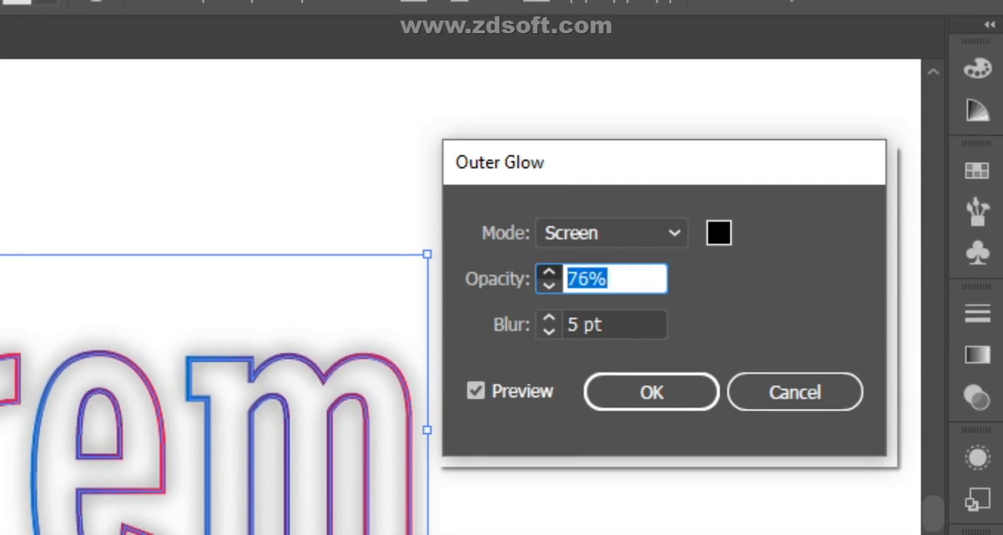
pyautogui.click(550, 271)
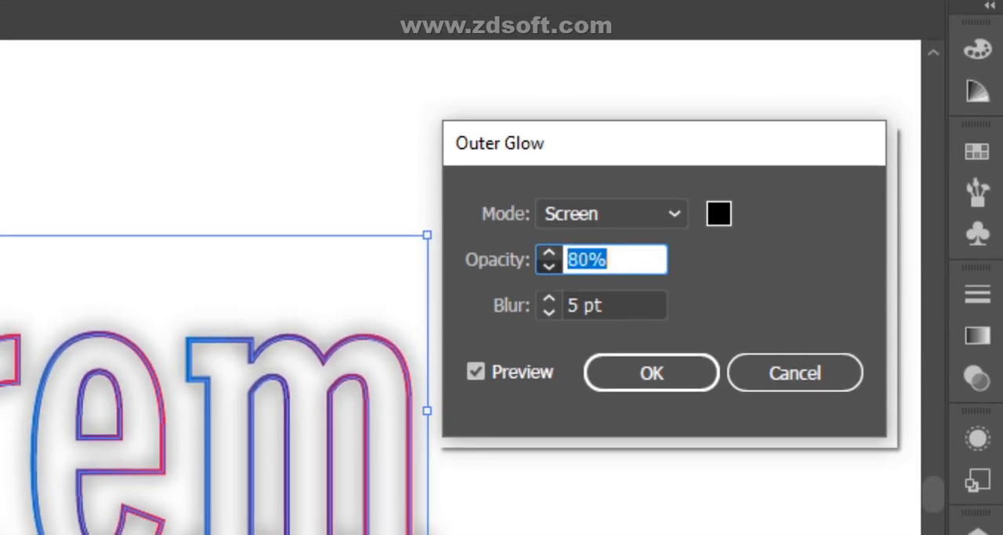
pyautogui.press('Down')
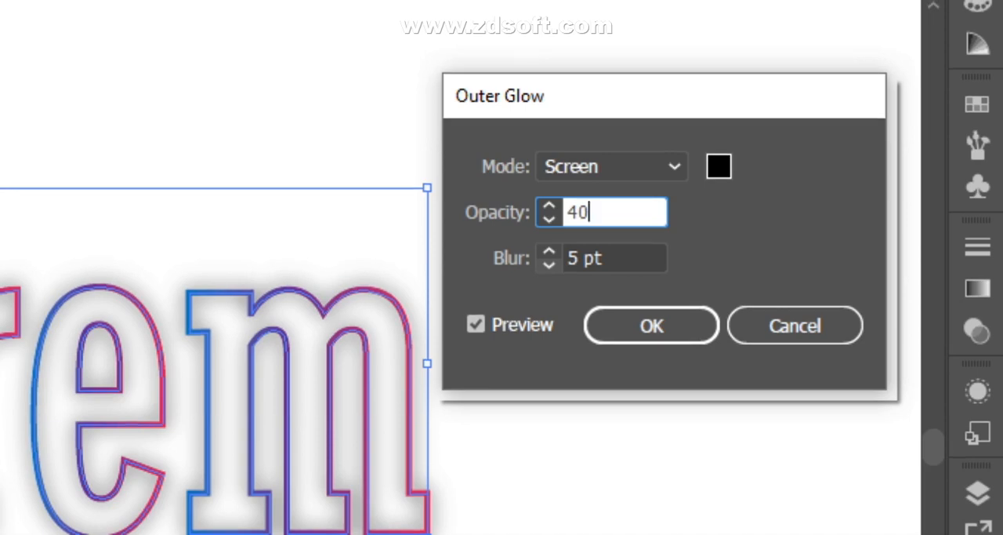
# - Try an Outer Glow blur of 10 pt on the Lorem lettering and discard the effect
pyautogui.press('Down')
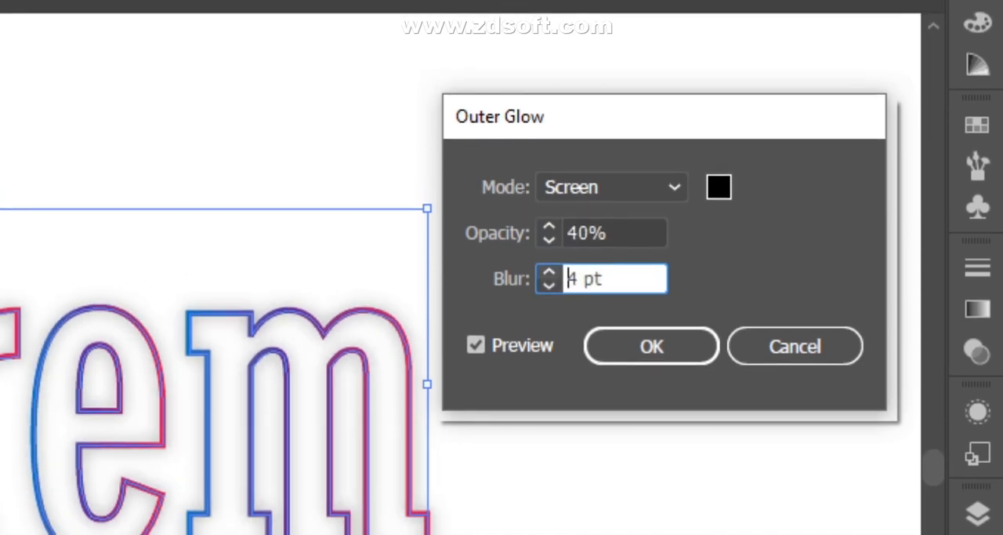
pyautogui.press('Up')
pyautogui.press('Up')
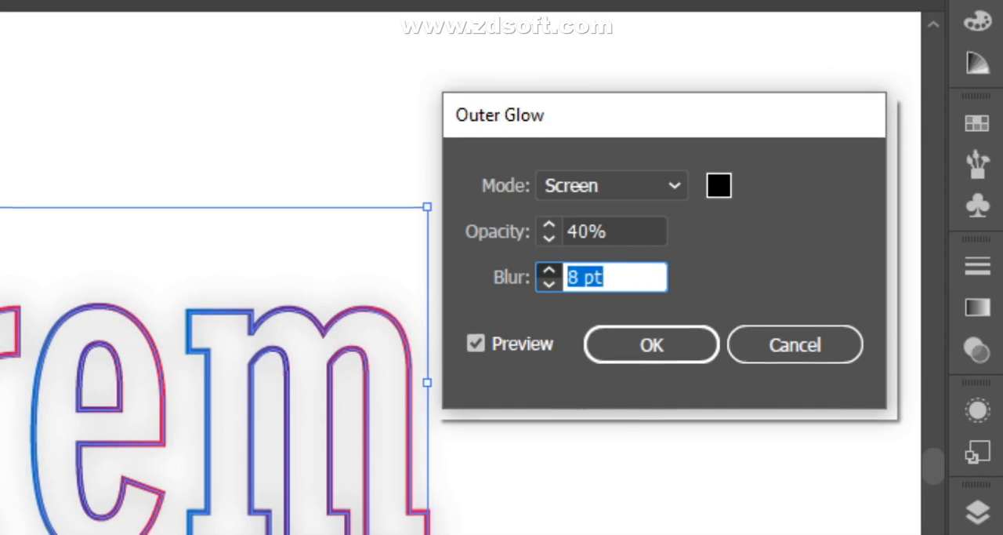
pyautogui.press('Up')
pyautogui.press('Up')
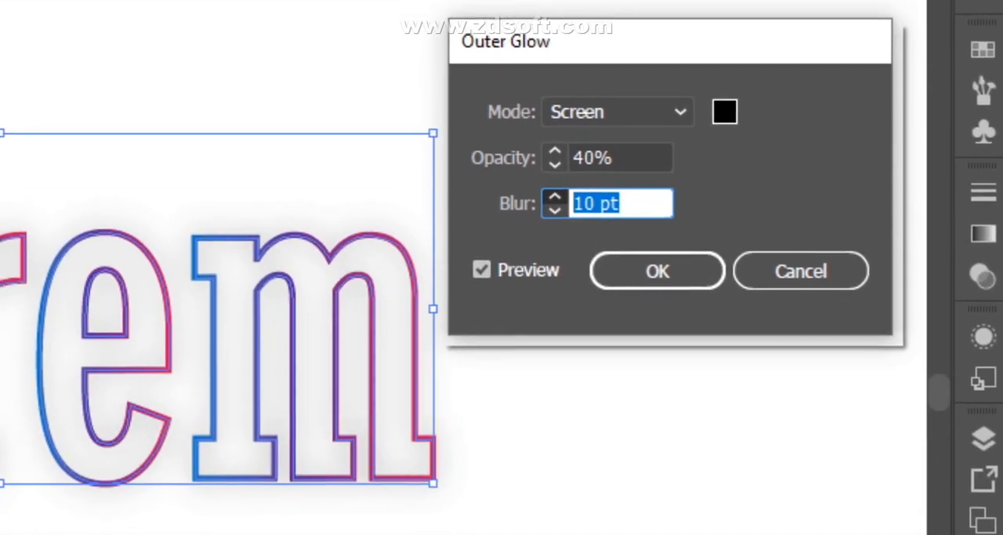
pyautogui.press('Up')
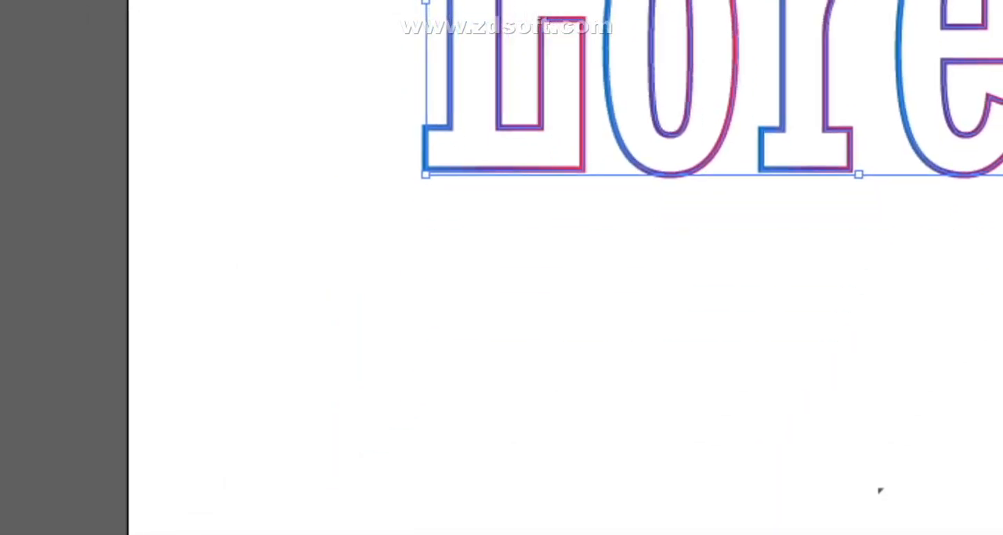
# - Try a previewed Gaussian Blur with a radius of 4.2 pixels on the letters Lore and cancel it
pyautogui.moveTo(444, 150); pyautogui.dragTo(986, 352)
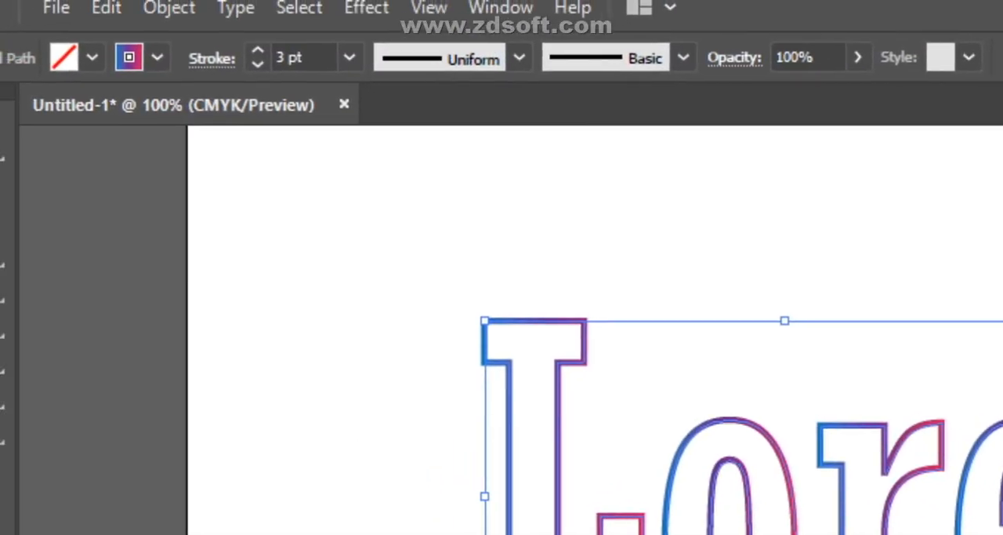
pyautogui.click(449, 12)
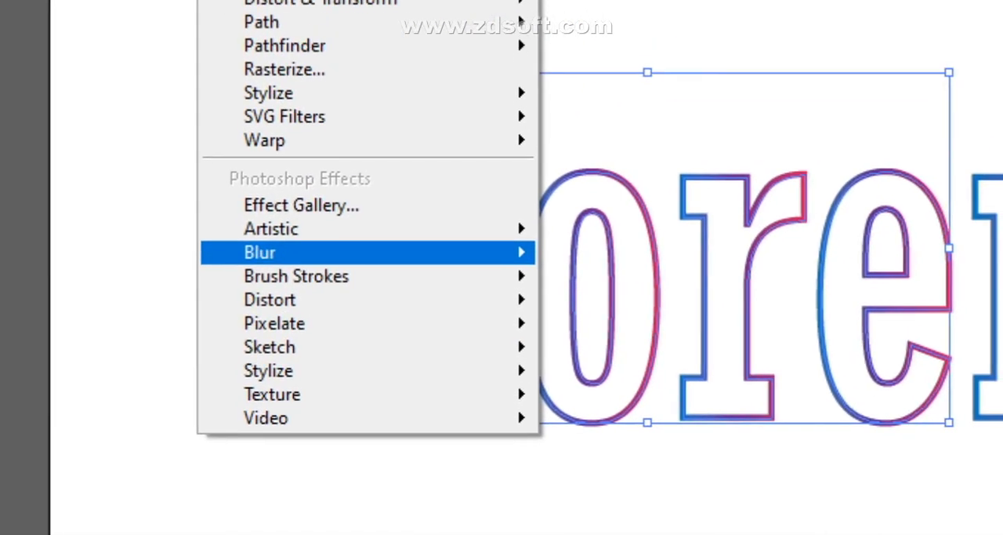
pyautogui.moveTo(479, 504)
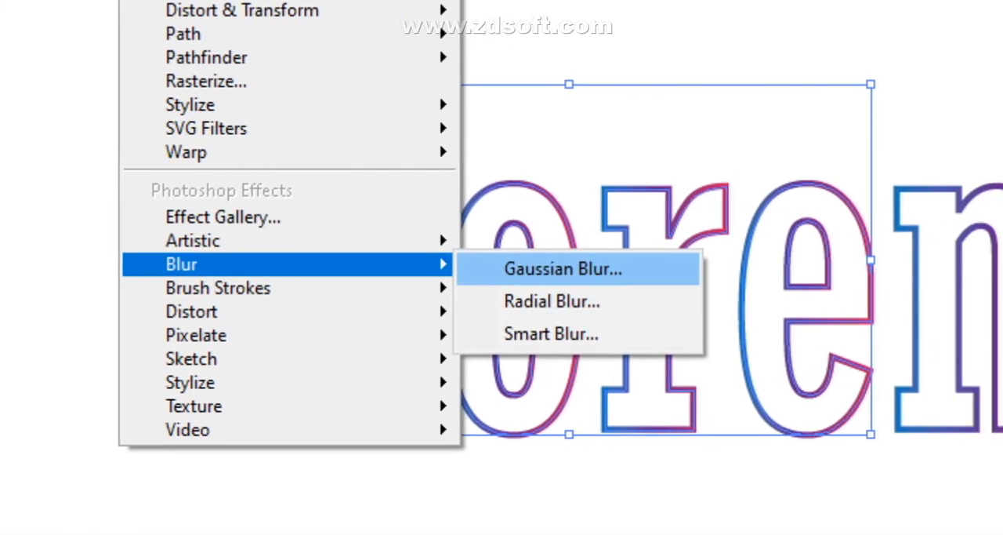
pyautogui.click(641, 271)
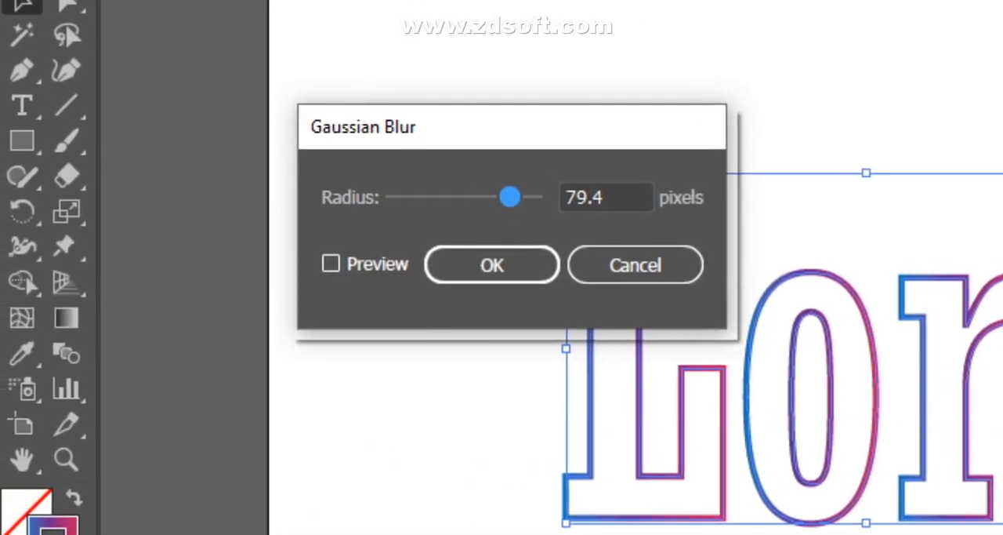
pyautogui.click(333, 264)
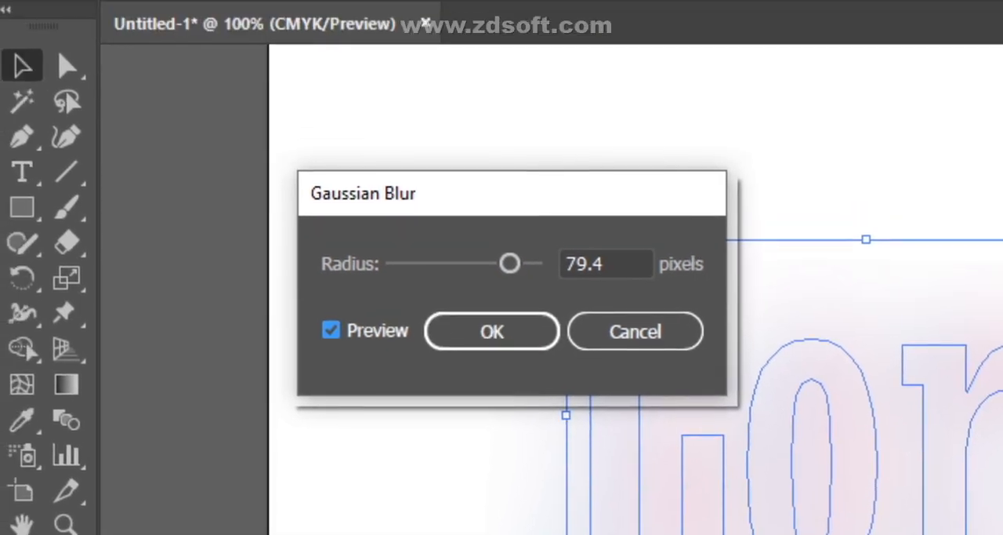
pyautogui.click(436, 197)
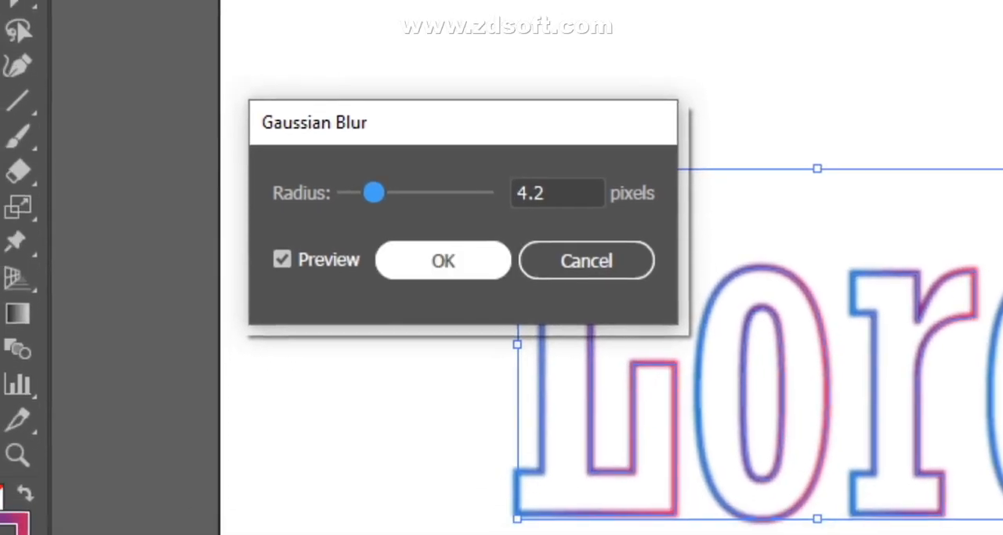
pyautogui.click(636, 335)
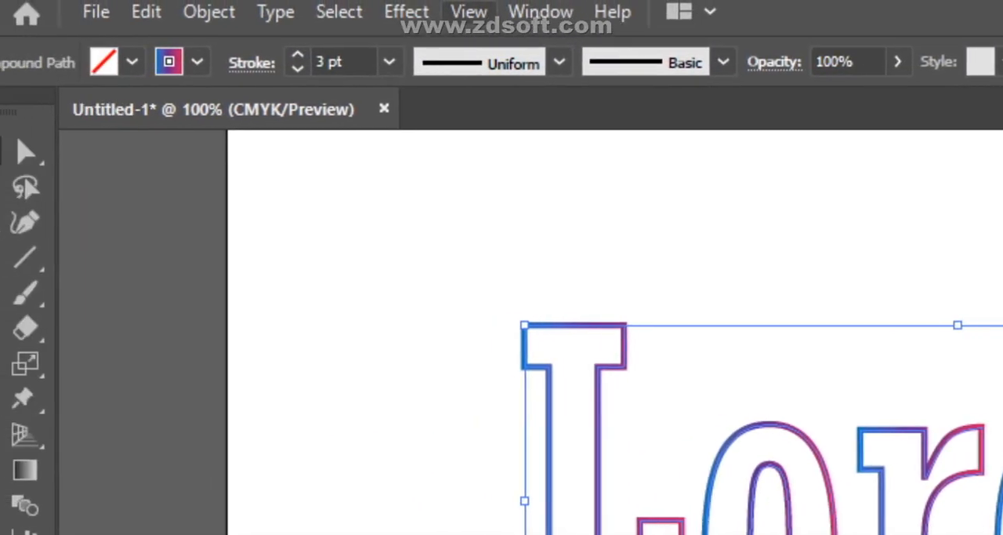
# - Apply a Gaussian Blur with a radius of 6 pixels to all five Lorem letters
pyautogui.click(449, 12)
pyautogui.moveTo(505, 369)
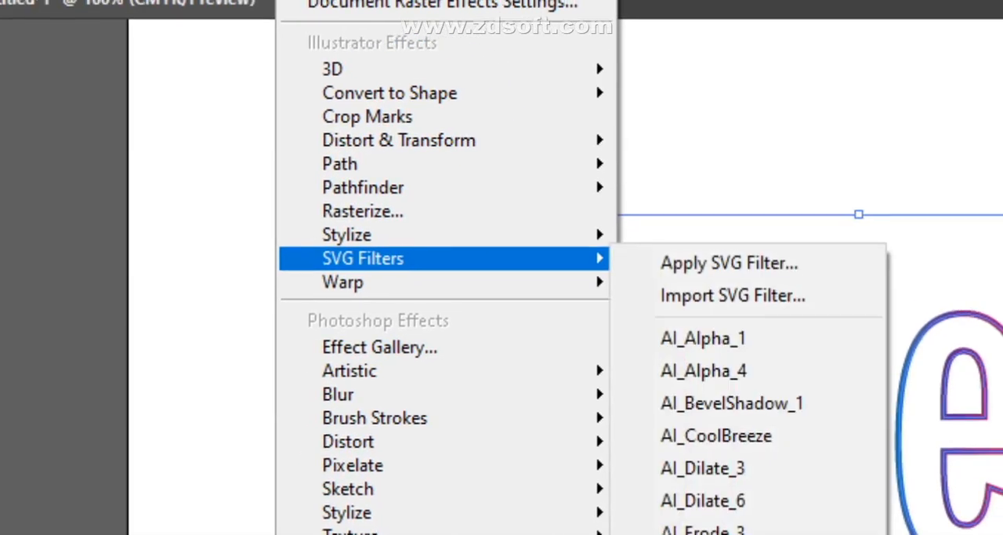
pyautogui.moveTo(501, 235)
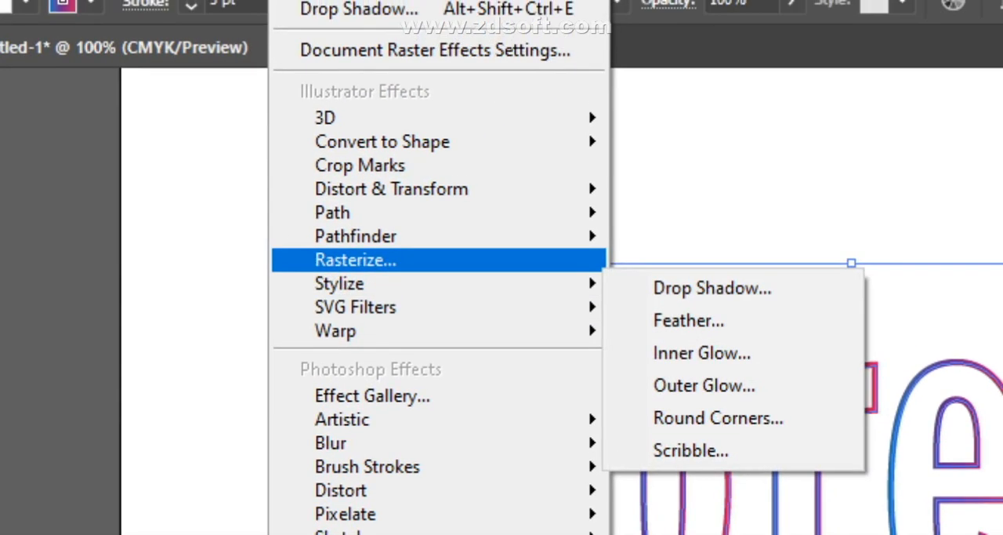
pyautogui.moveTo(514, 421)
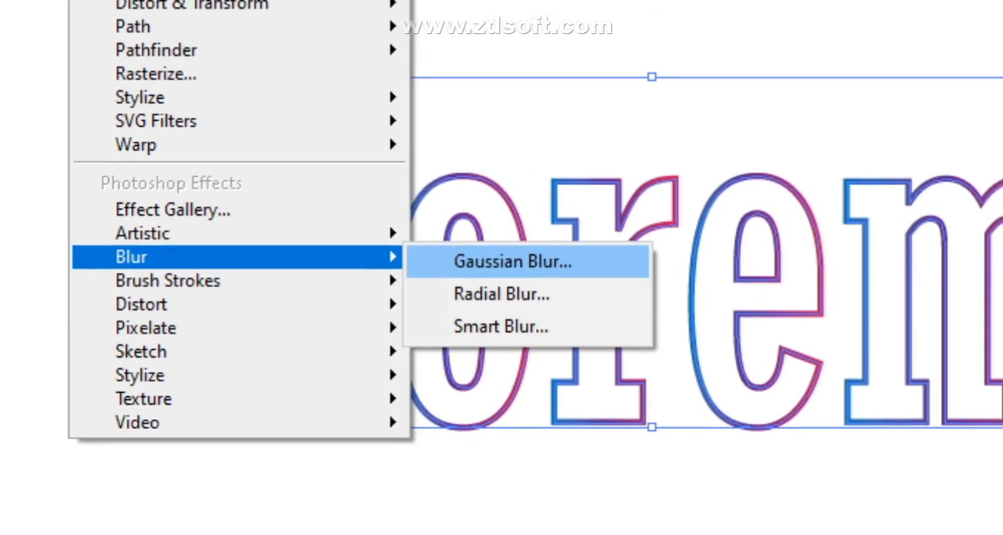
pyautogui.click(514, 195)
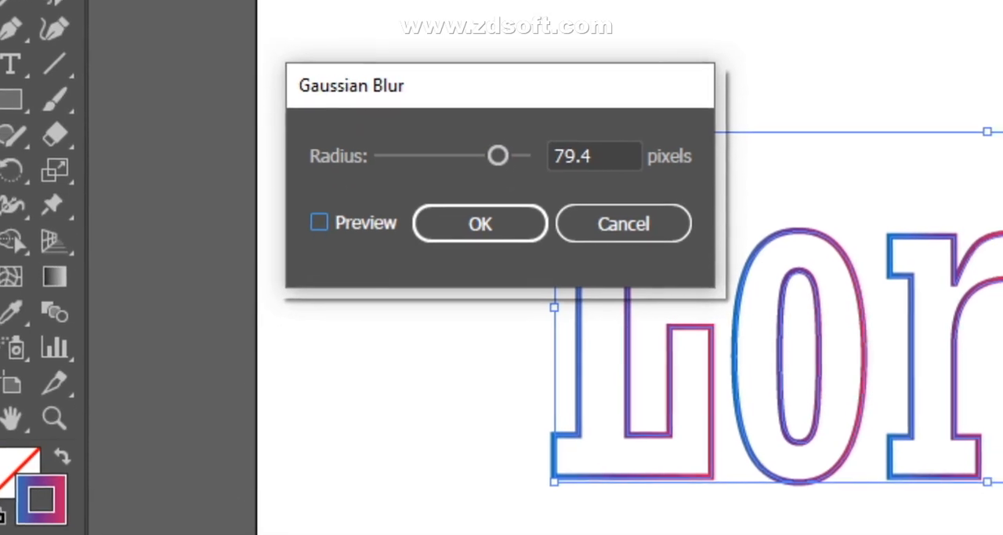
pyautogui.click(332, 263)
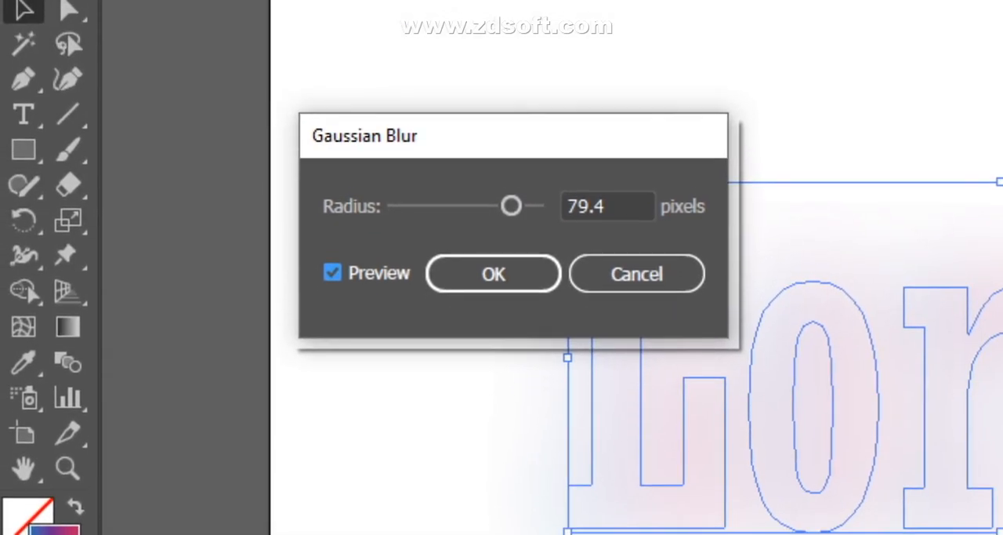
pyautogui.click(332, 271)
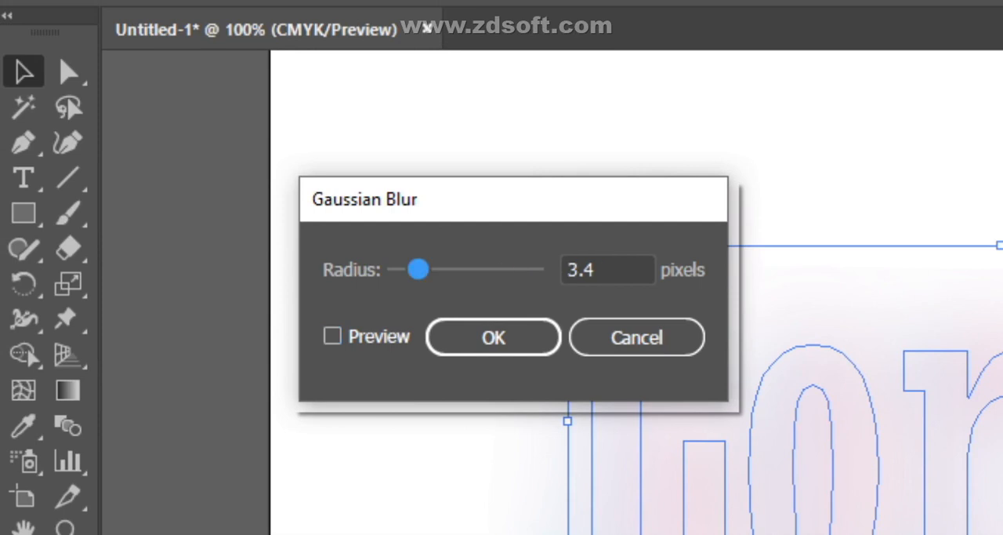
pyautogui.click(611, 269)
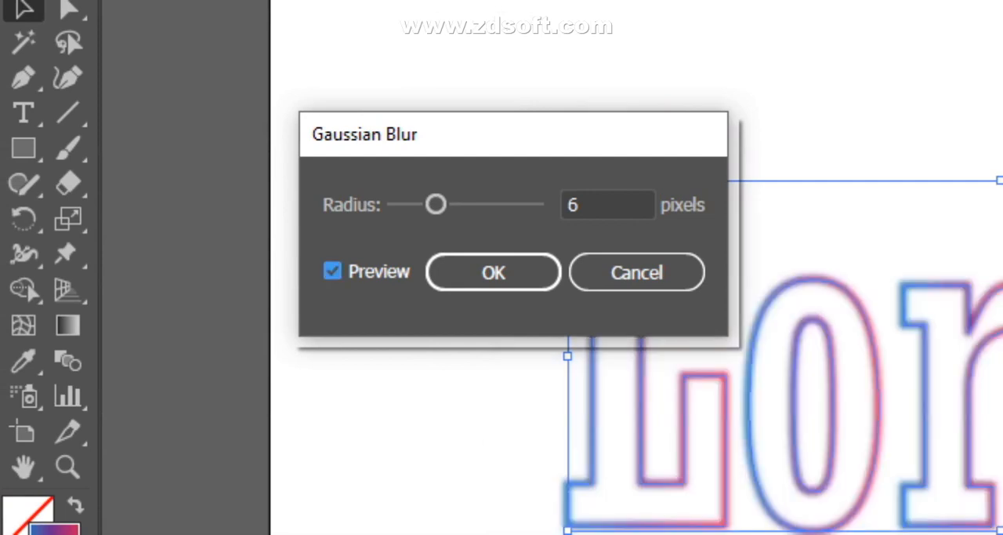
pyautogui.press('Return')
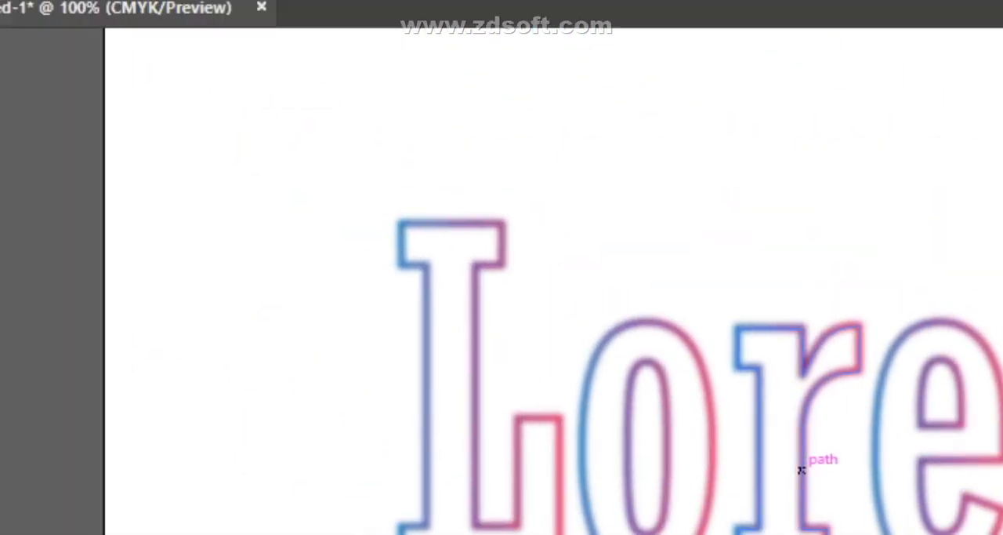
# - Open a Smart Blur for all five Lorem letters and try a radius of 12.9
pyautogui.click(376, 211)
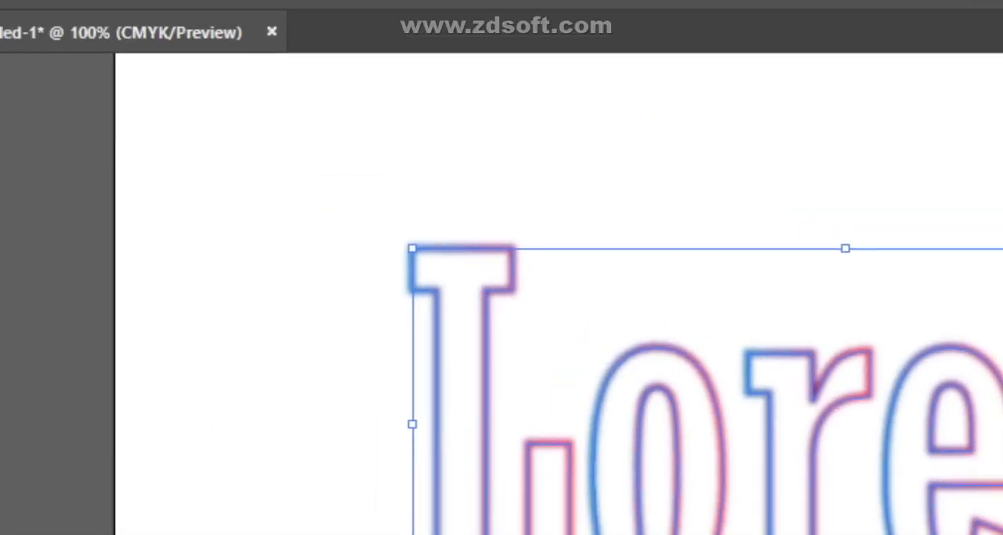
pyautogui.click(442, 9)
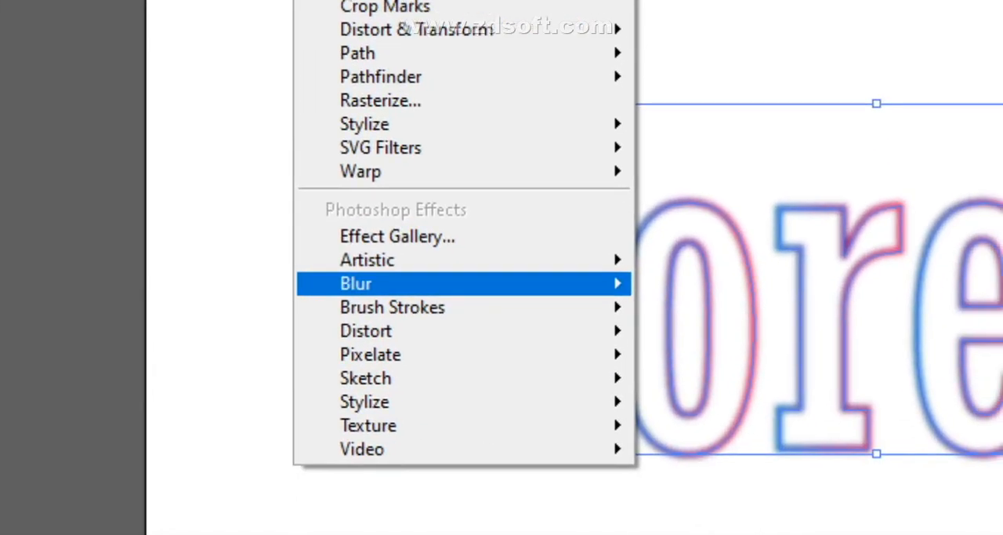
pyautogui.moveTo(470, 283)
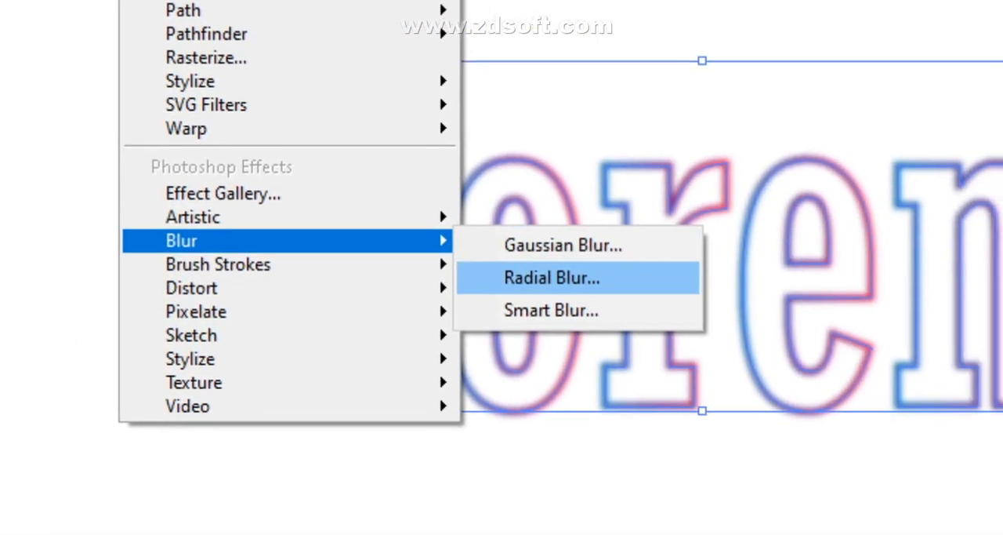
pyautogui.click(725, 353)
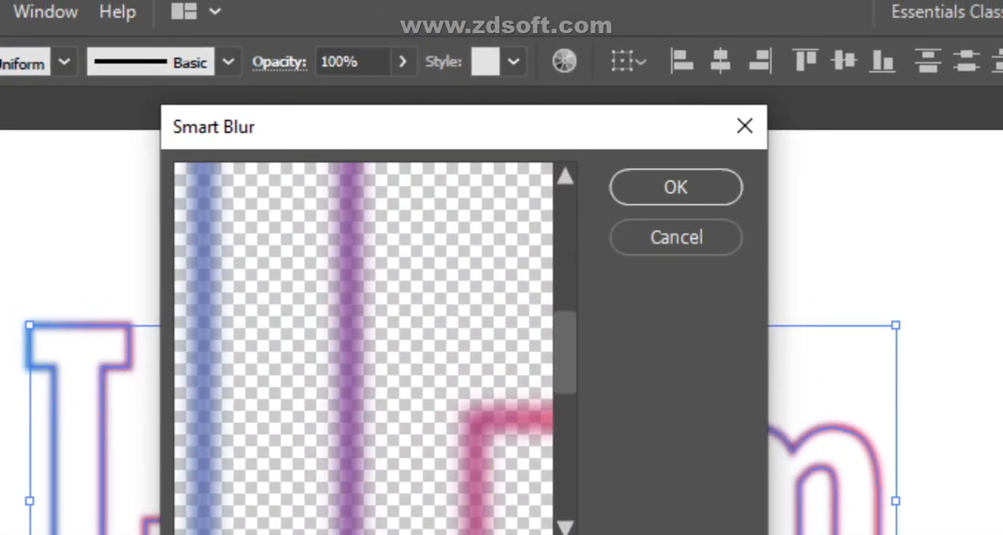
pyautogui.moveTo(509, 113); pyautogui.dragTo(624, 132)
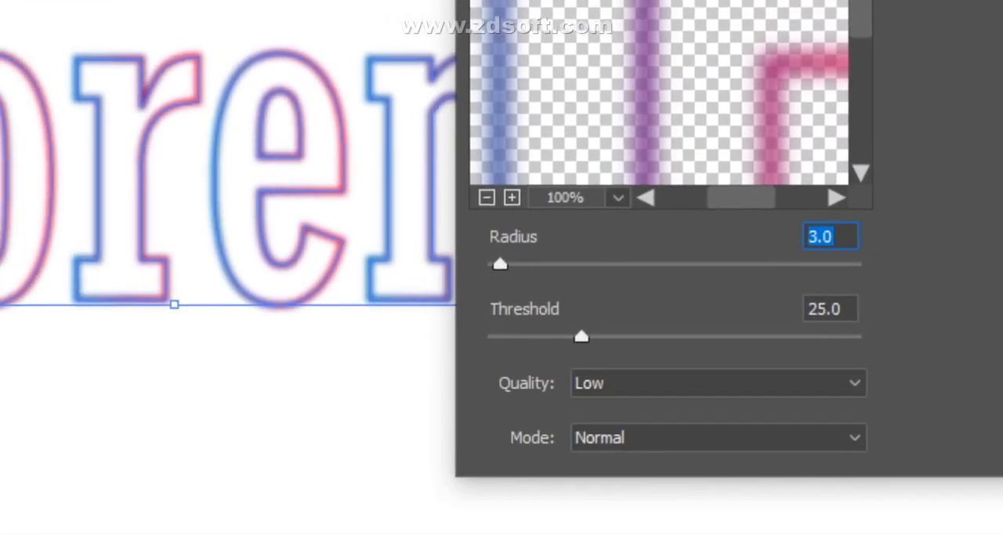
pyautogui.moveTo(370, 305); pyautogui.dragTo(375, 305)
pyautogui.moveTo(500, 265); pyautogui.dragTo(514, 266)
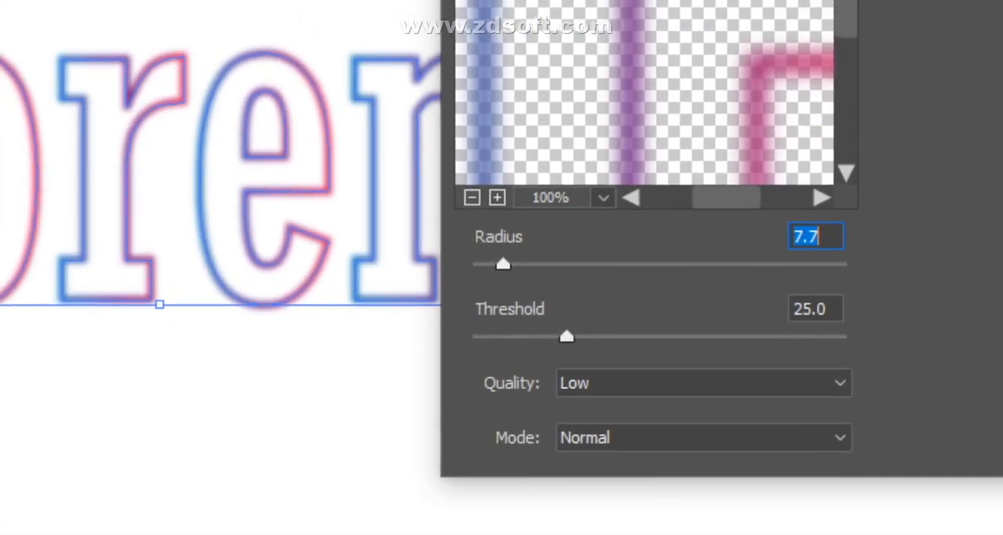
pyautogui.moveTo(503, 265); pyautogui.dragTo(523, 265)
# - Zoom the Smart Blur preview to 50%, try a radius of 29 with a threshold of 49.4, and close the settings
pyautogui.click(602, 198)
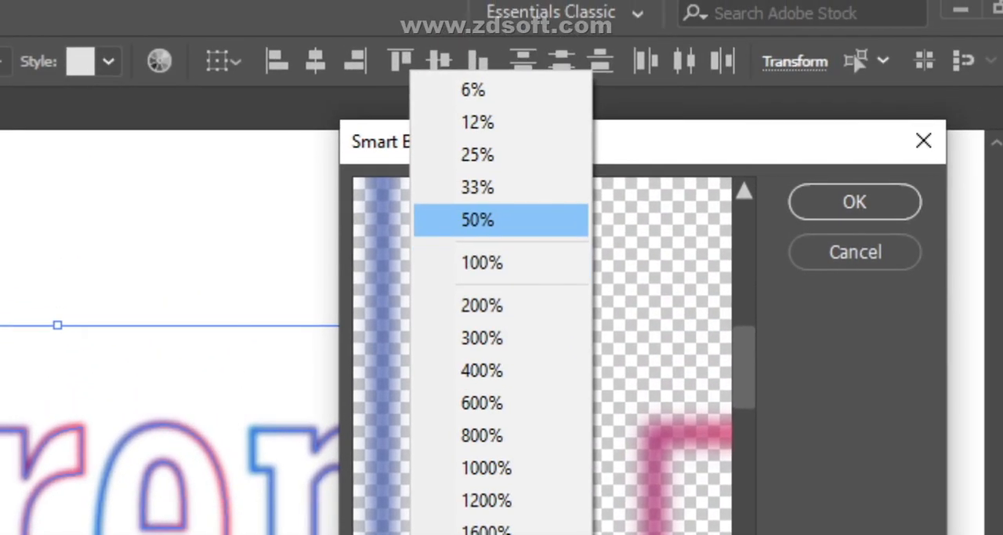
pyautogui.click(477, 219)
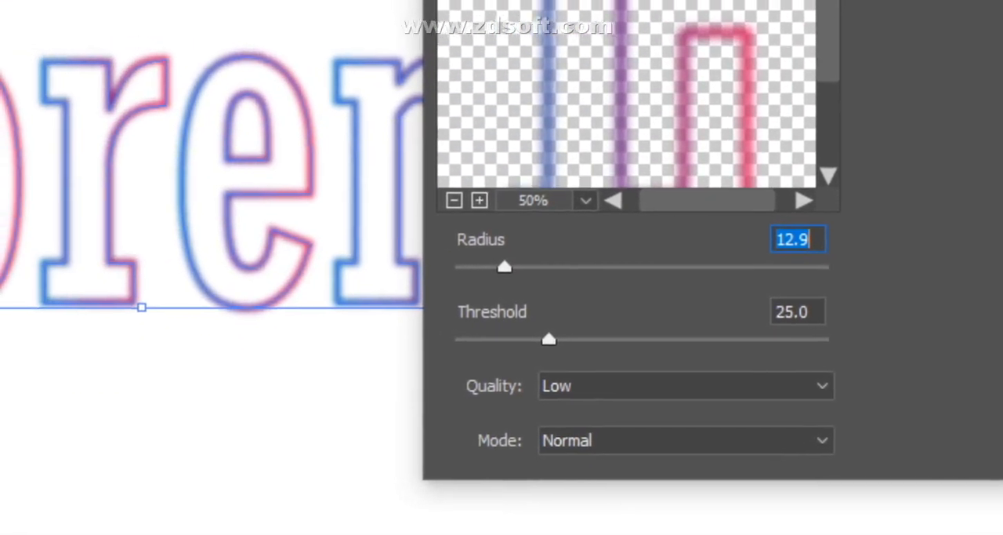
pyautogui.moveTo(505, 267); pyautogui.dragTo(564, 267)
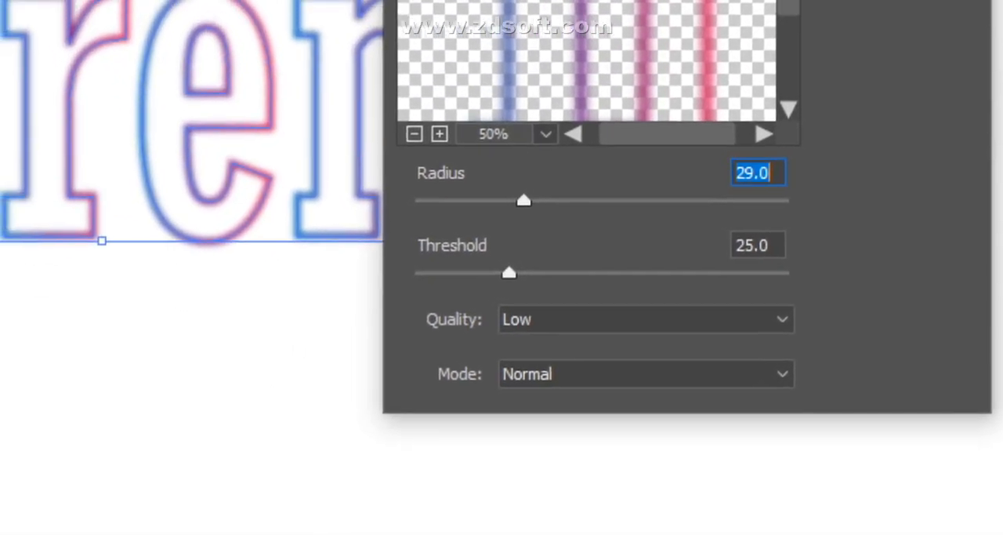
pyautogui.moveTo(431, 171); pyautogui.dragTo(479, 171)
pyautogui.moveTo(530, 268); pyautogui.dragTo(572, 268)
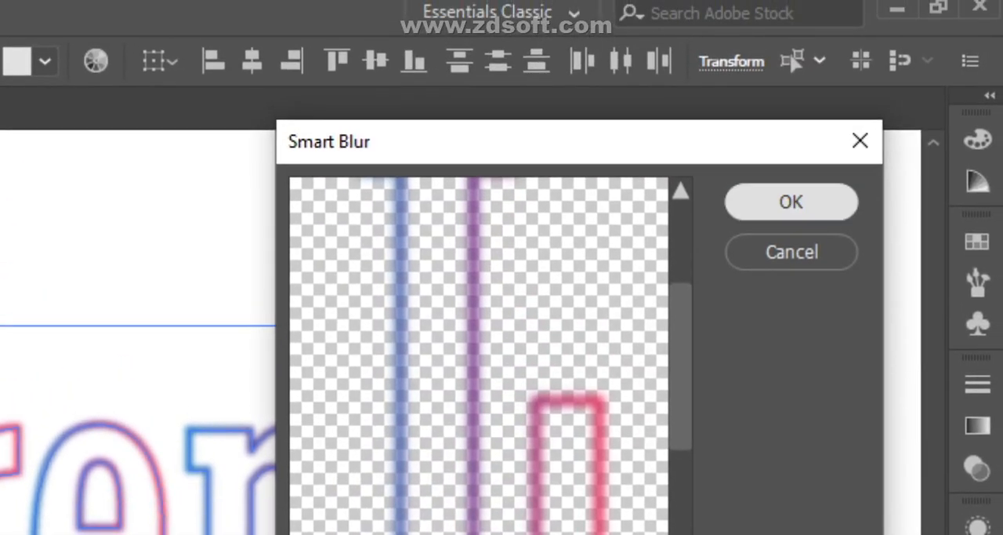
pyautogui.click(793, 186)
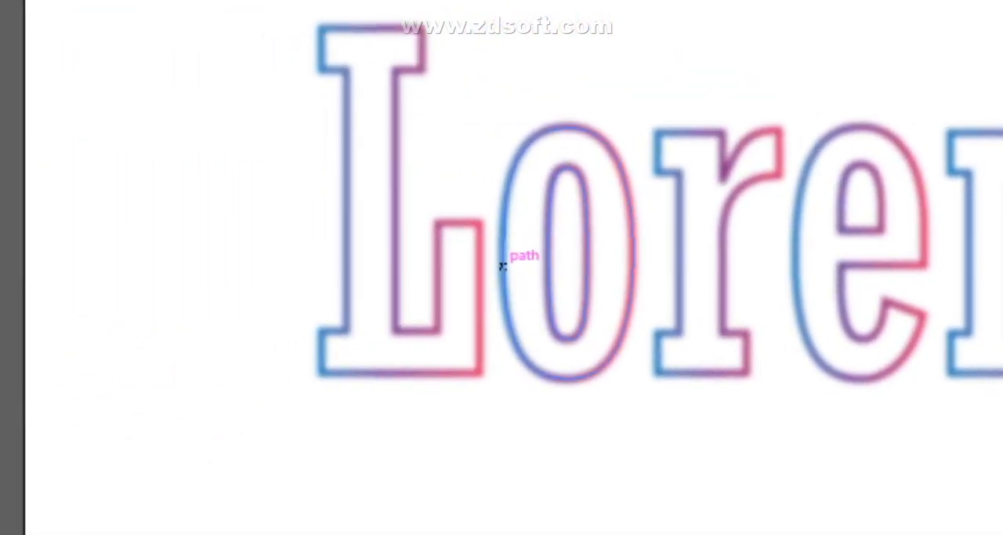
# - Reselect the whole Lorem lettering, view the Radial Blur settings for it and cancel them
pyautogui.click(370, 129)
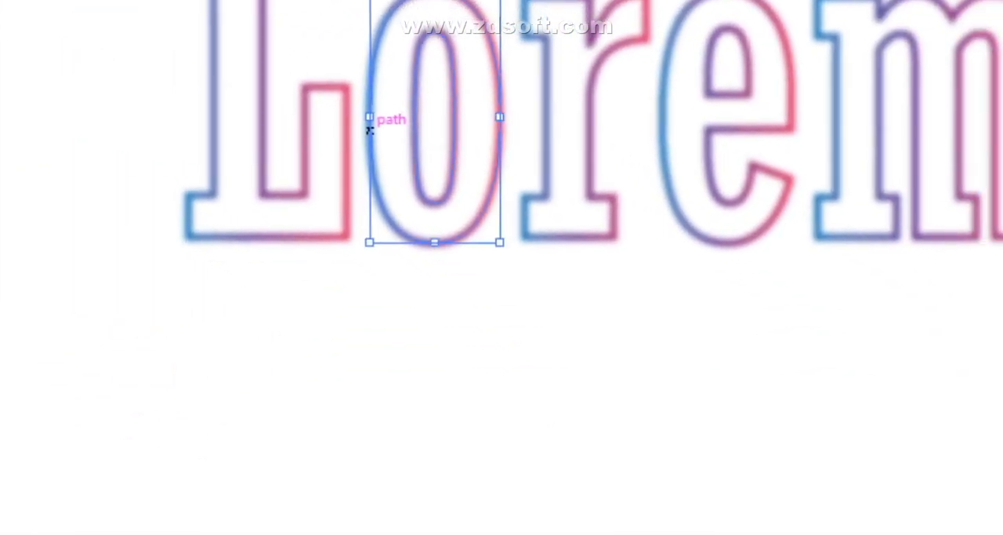
pyautogui.moveTo(451, 117); pyautogui.dragTo(637, 235)
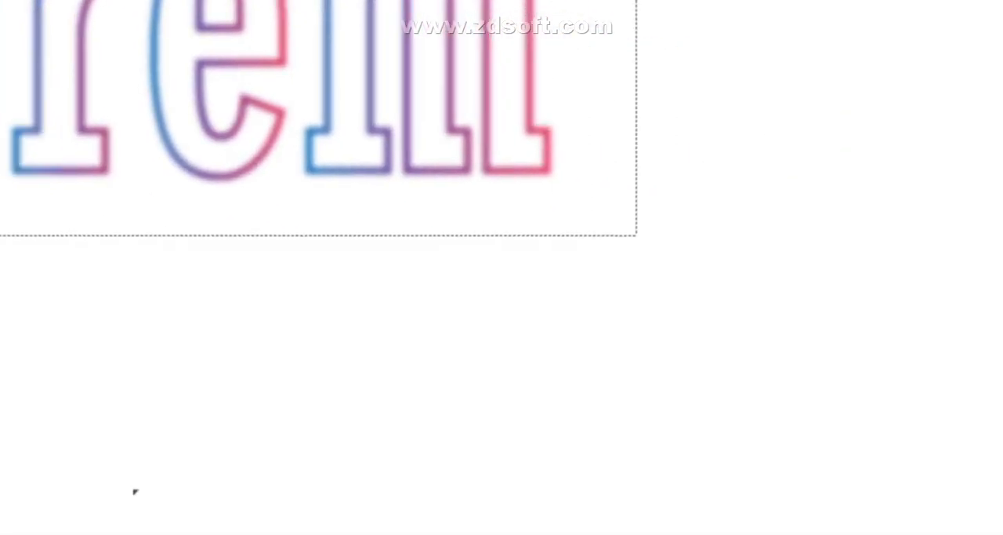
pyautogui.click(447, 9)
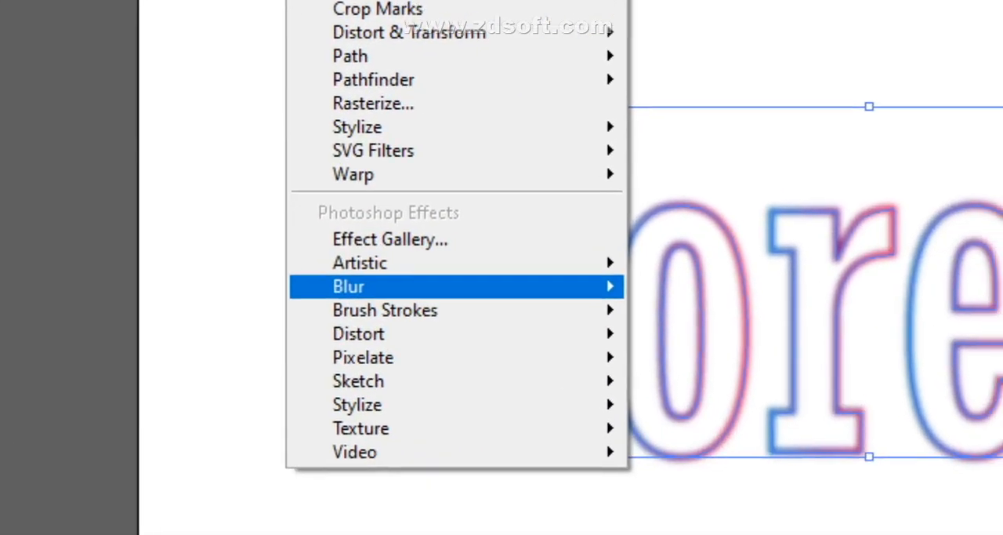
pyautogui.moveTo(439, 418)
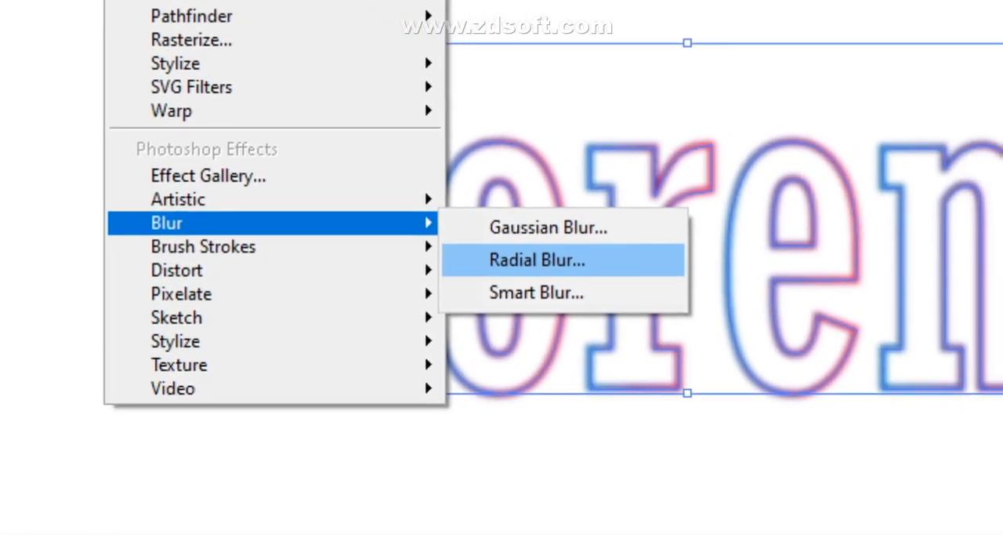
pyautogui.click(541, 257)
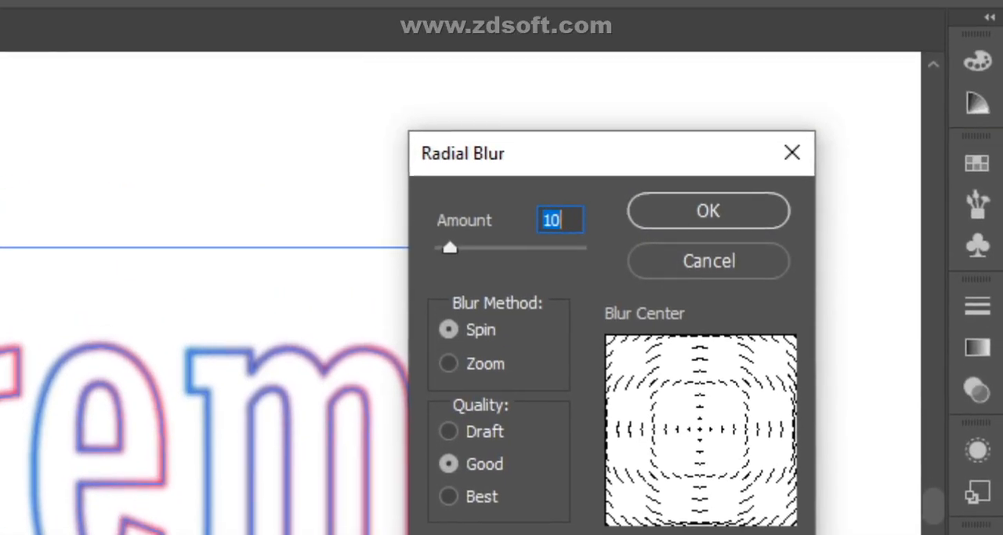
pyautogui.click(727, 84)
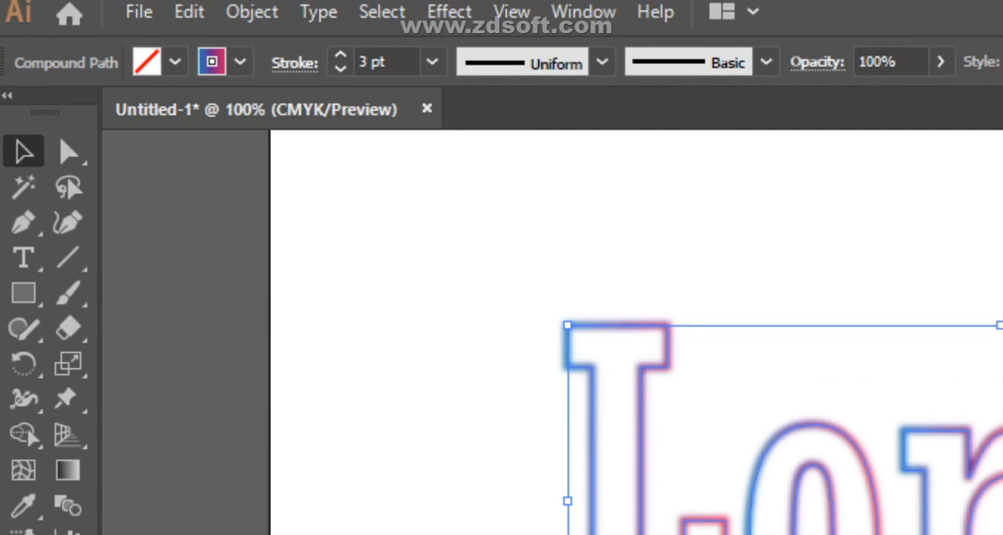
# - Open Diffuse Glow for the Lorem lettering with its preview fitted in view, and try a glow amount of 5
pyautogui.click(450, 12)
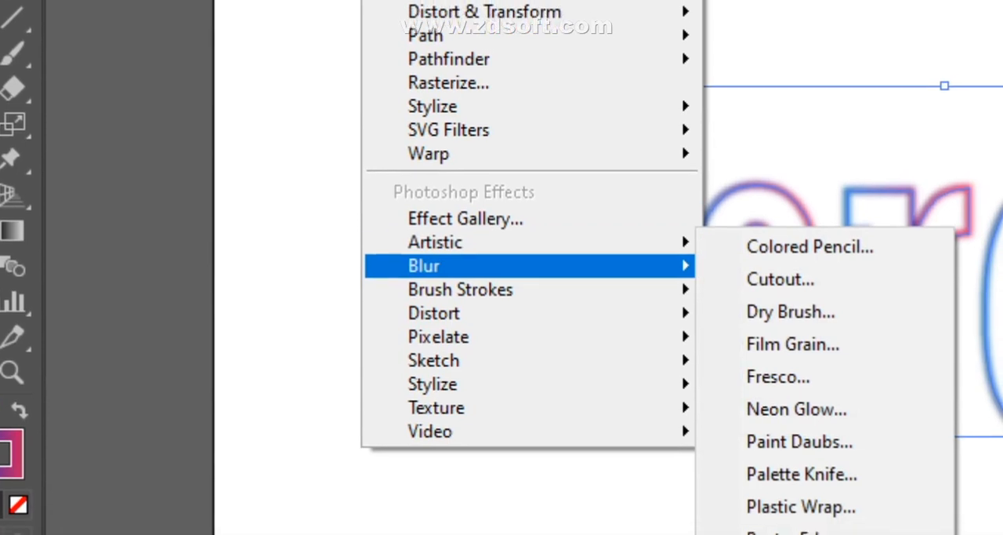
pyautogui.moveTo(435, 313)
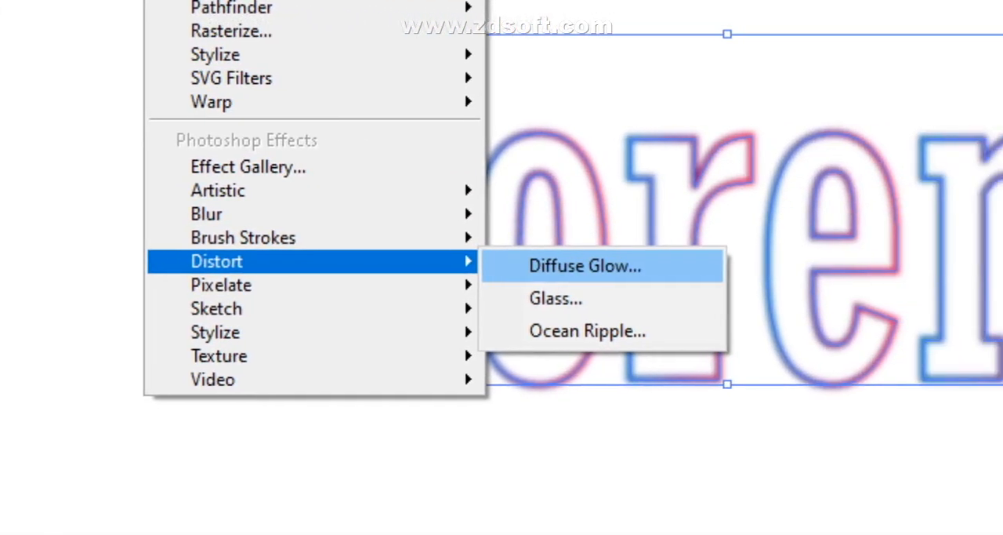
pyautogui.click(801, 276)
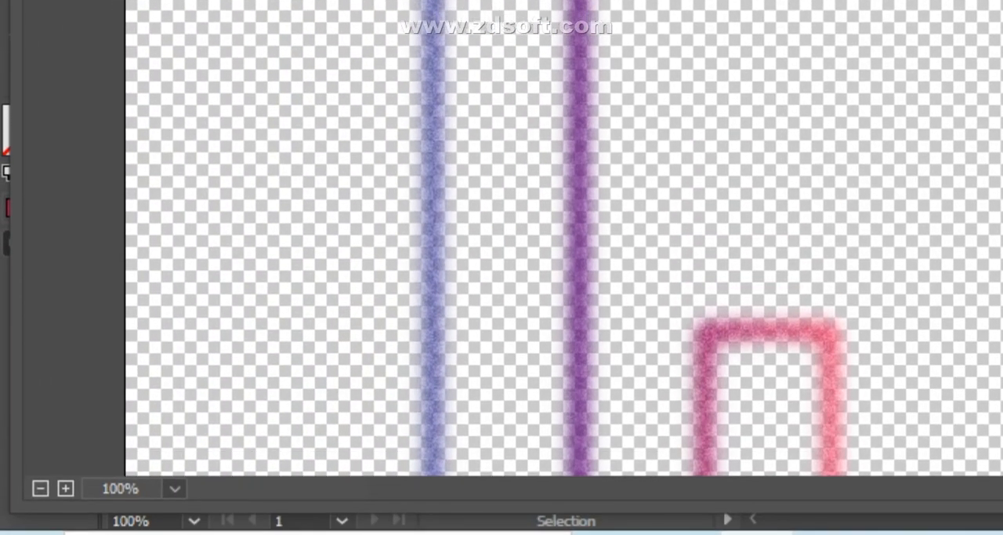
pyautogui.click(174, 489)
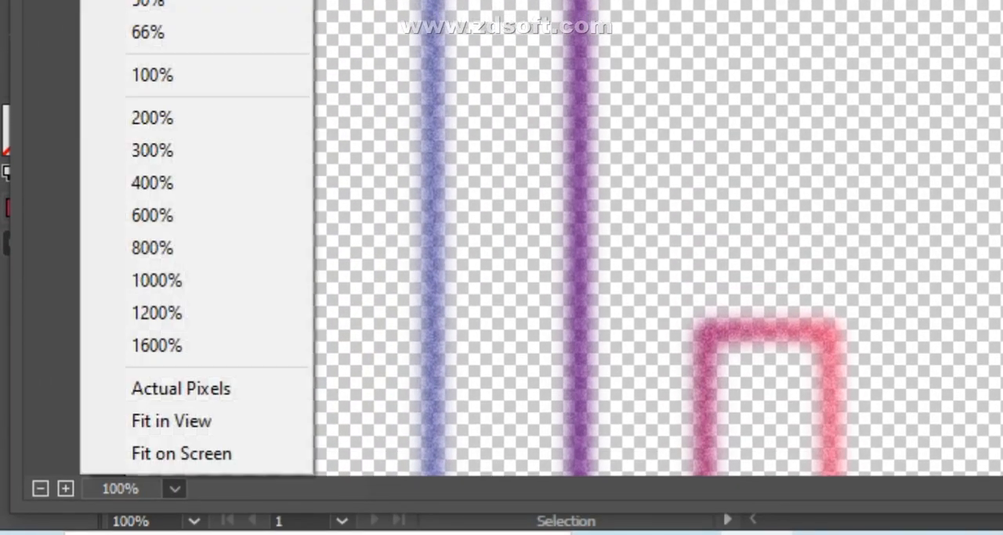
pyautogui.click(134, 218)
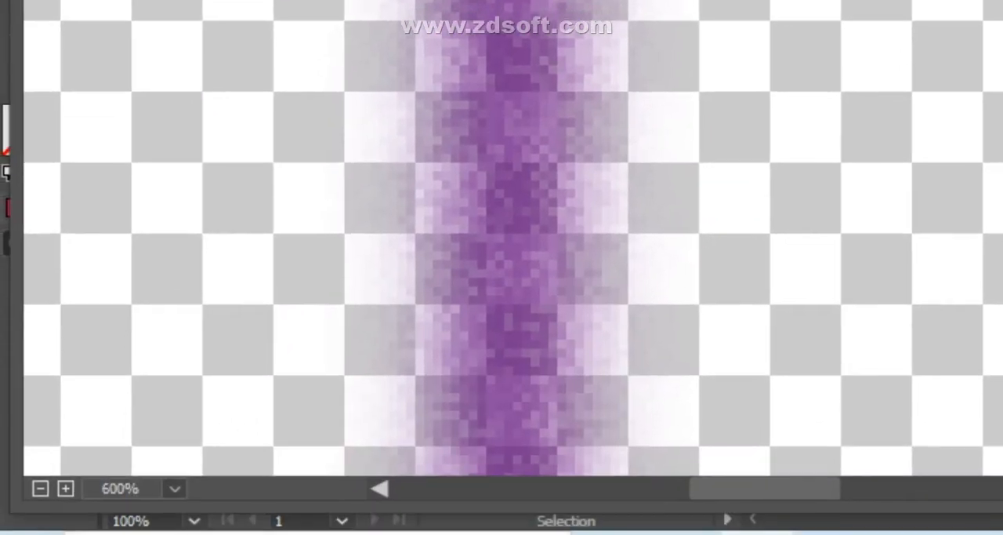
pyautogui.click(174, 534)
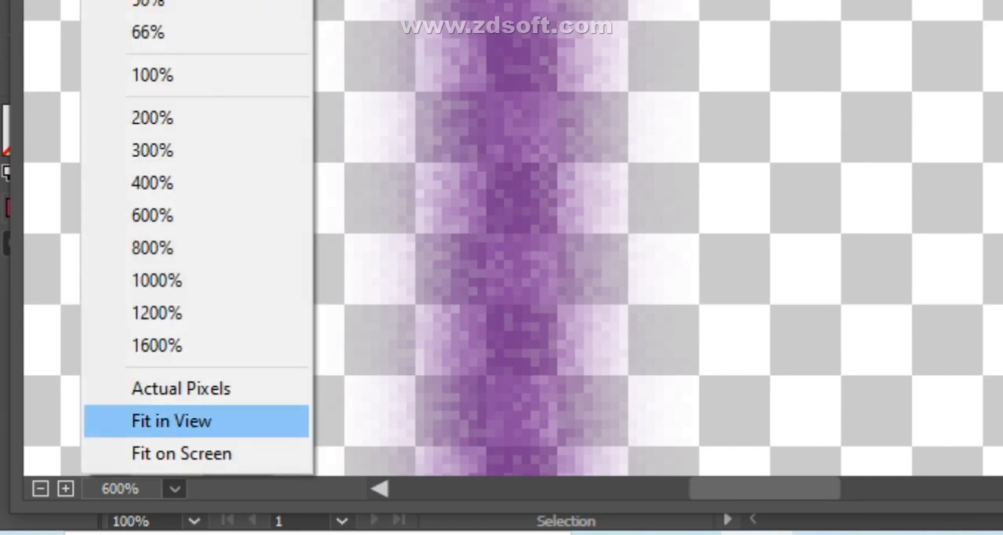
pyautogui.click(172, 420)
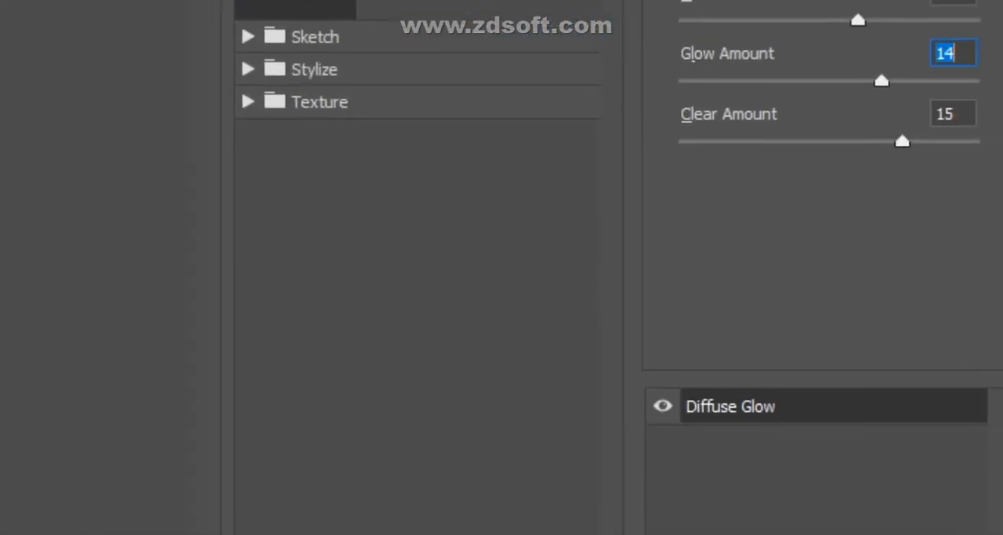
pyautogui.write('6')
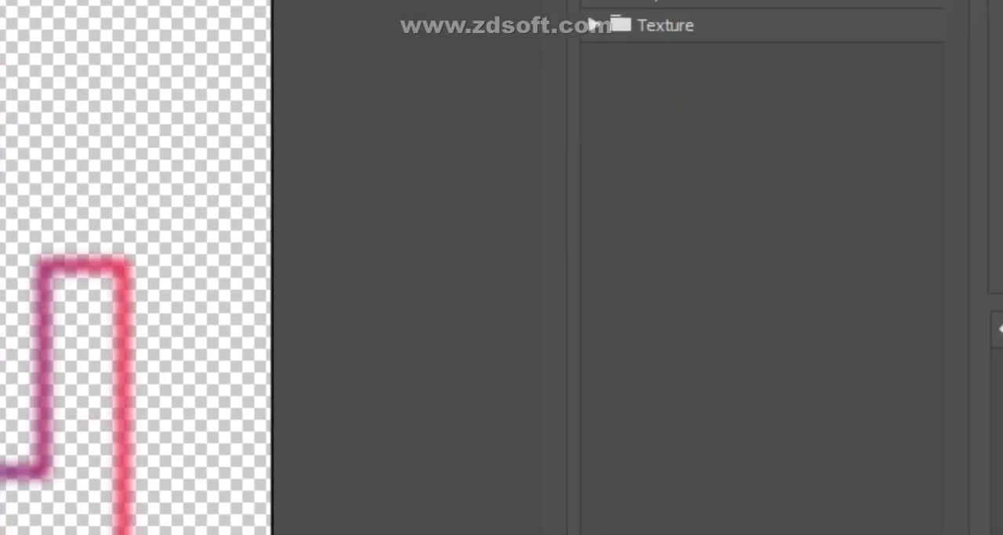
pyautogui.moveTo(504, 470); pyautogui.dragTo(504, 306)
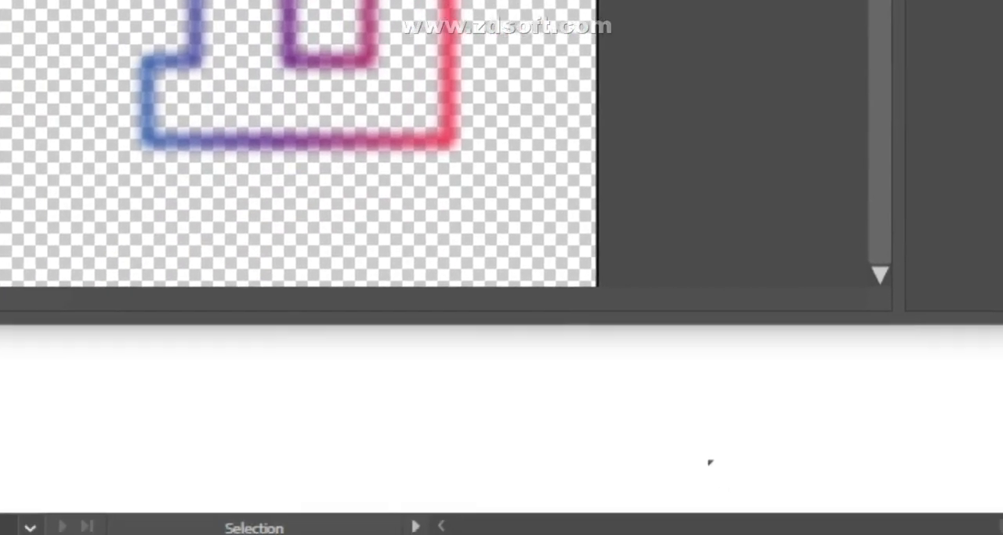
# - Switch to the Google Meet call and admit the participant waiting to join
pyautogui.moveTo(516, 533)
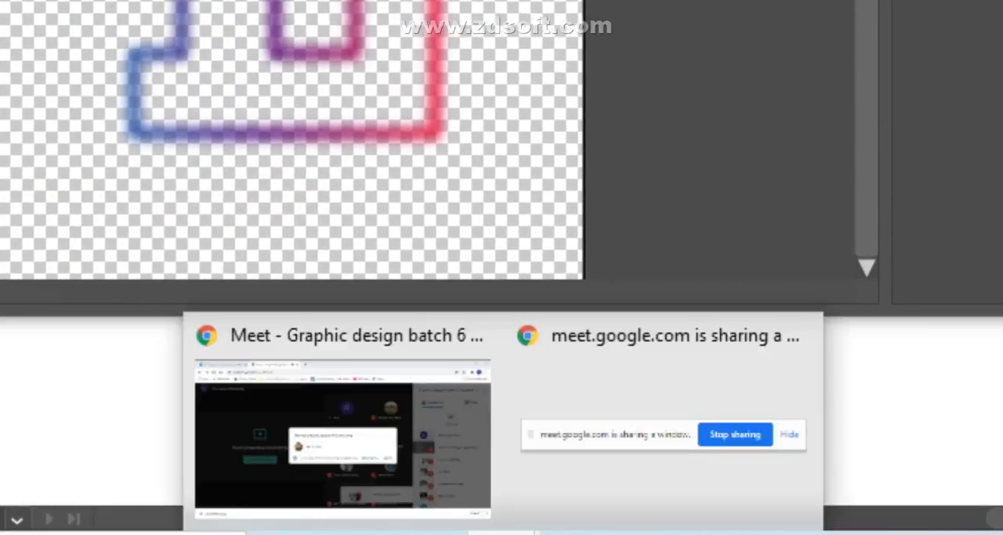
pyautogui.click(398, 458)
pyautogui.click(777, 245)
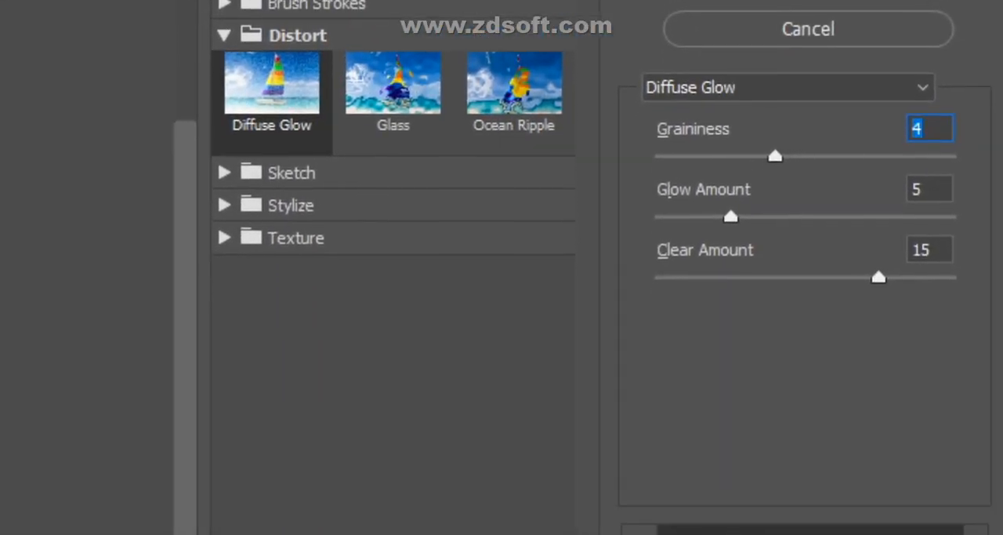
# - Back in Illustrator, try Diffuse Glow with graininess 4 and clear amount 18, and close the effect settings
pyautogui.moveTo(885, 364); pyautogui.dragTo(925, 365)
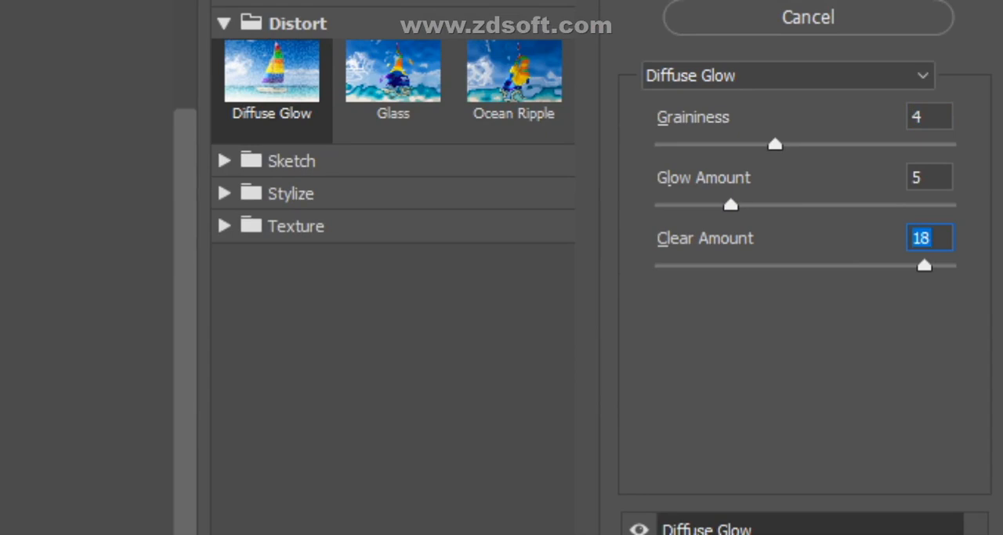
pyautogui.click(811, 54)
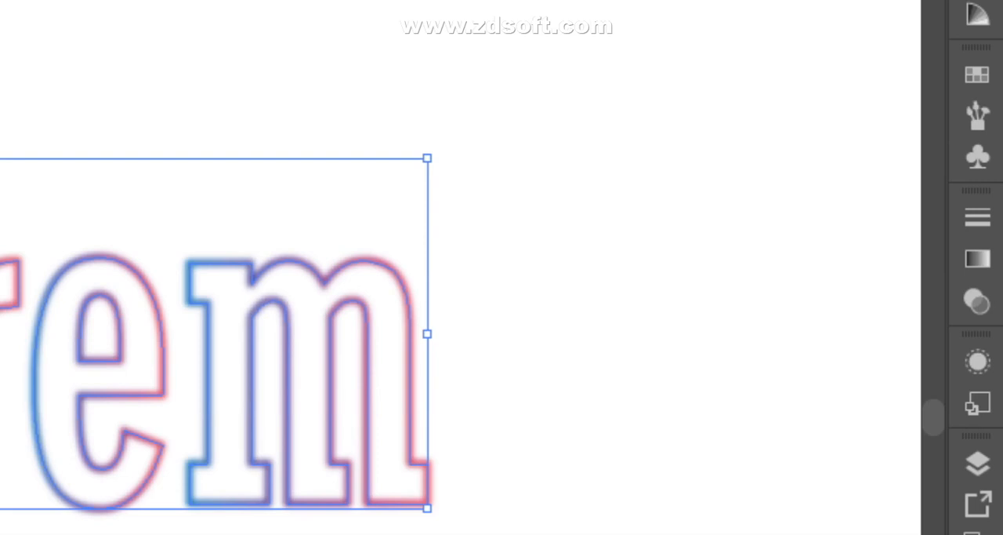
# - Select all five Lorem letters together and display their object properties
pyautogui.click(533, 334)
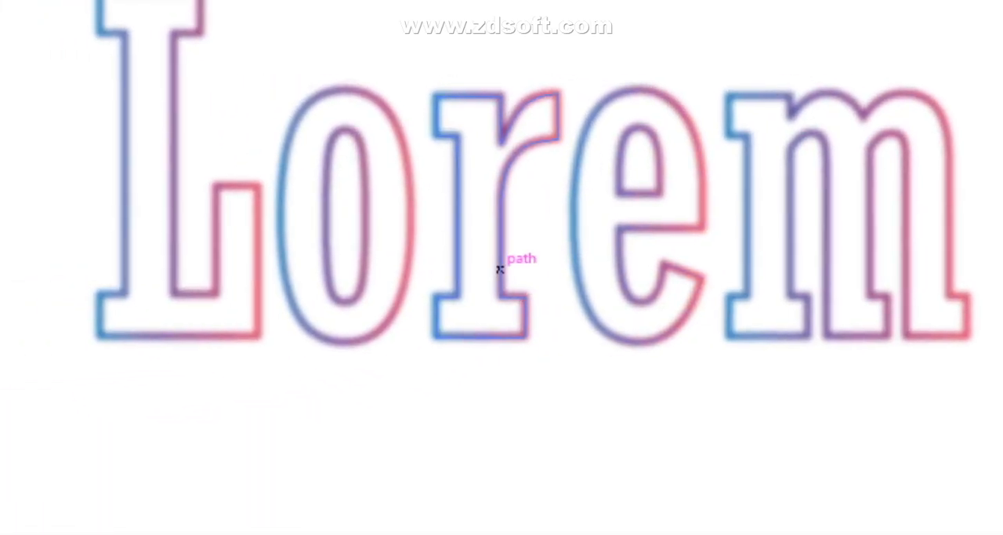
pyautogui.click(501, 269)
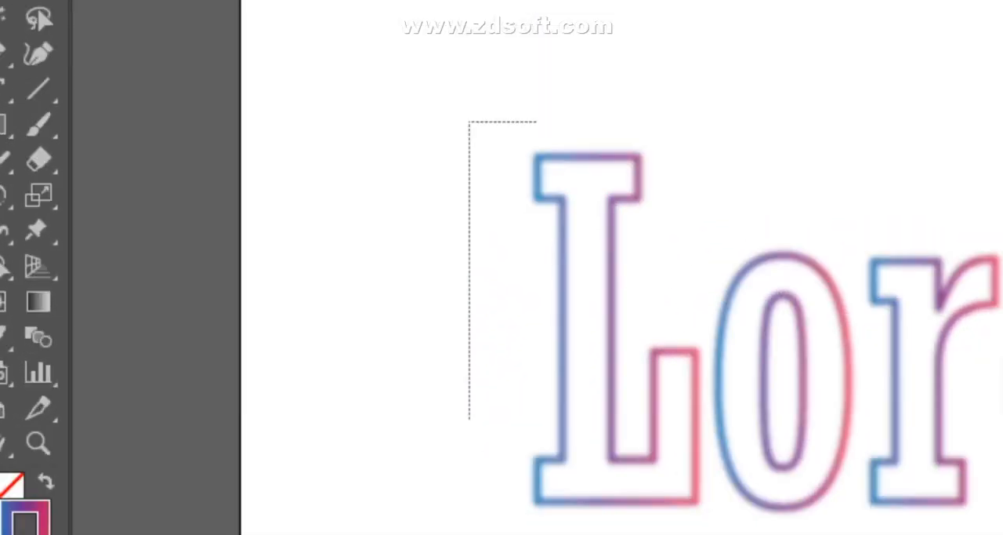
pyautogui.moveTo(537, 420); pyautogui.dragTo(587, 301)
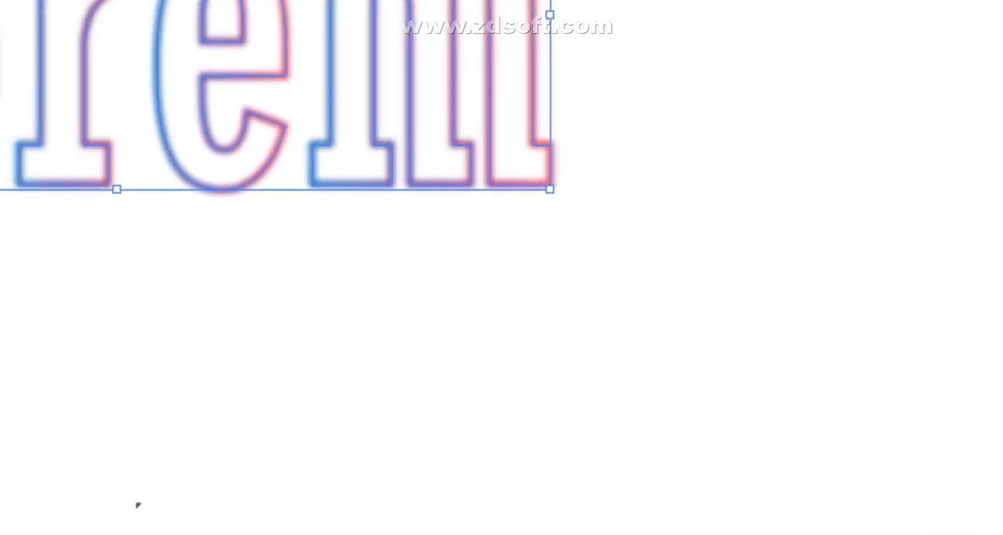
pyautogui.click(421, 135)
pyautogui.click(406, 69)
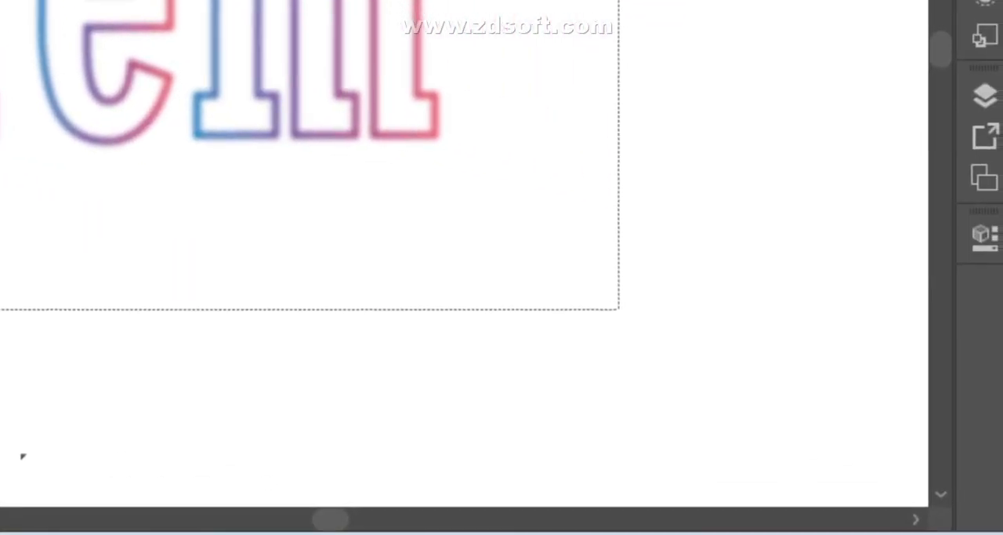
pyautogui.moveTo(619, 309); pyautogui.dragTo(619, 309)
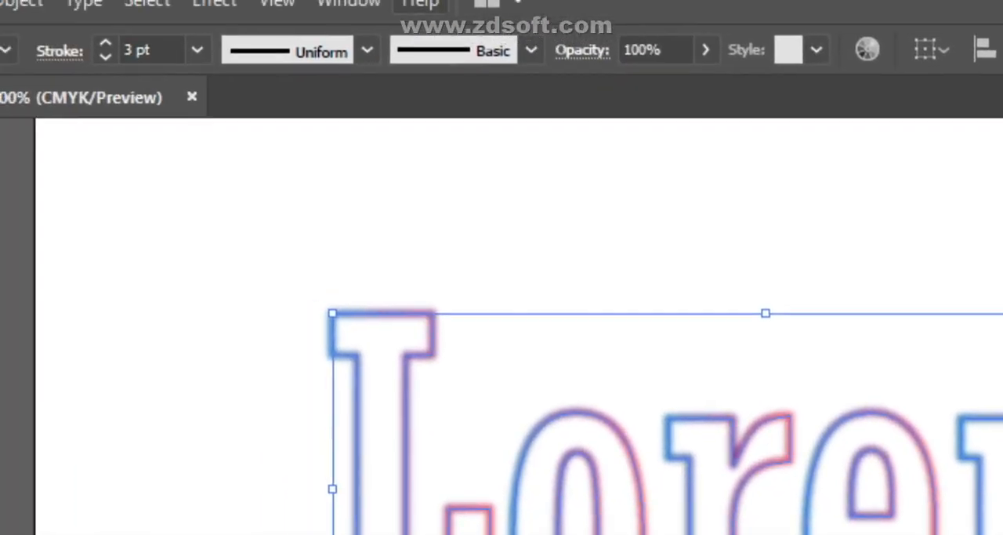
pyautogui.click(521, 12)
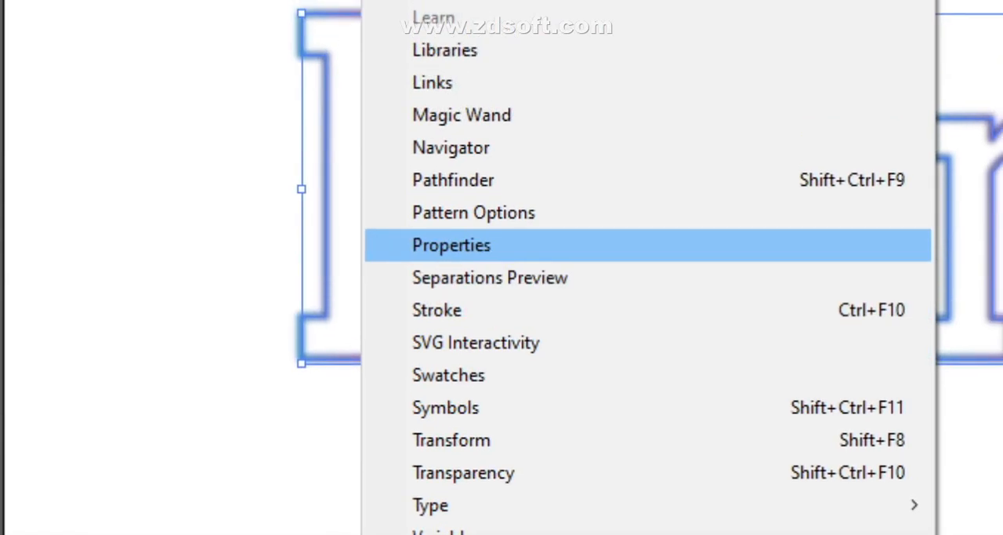
pyautogui.click(659, 492)
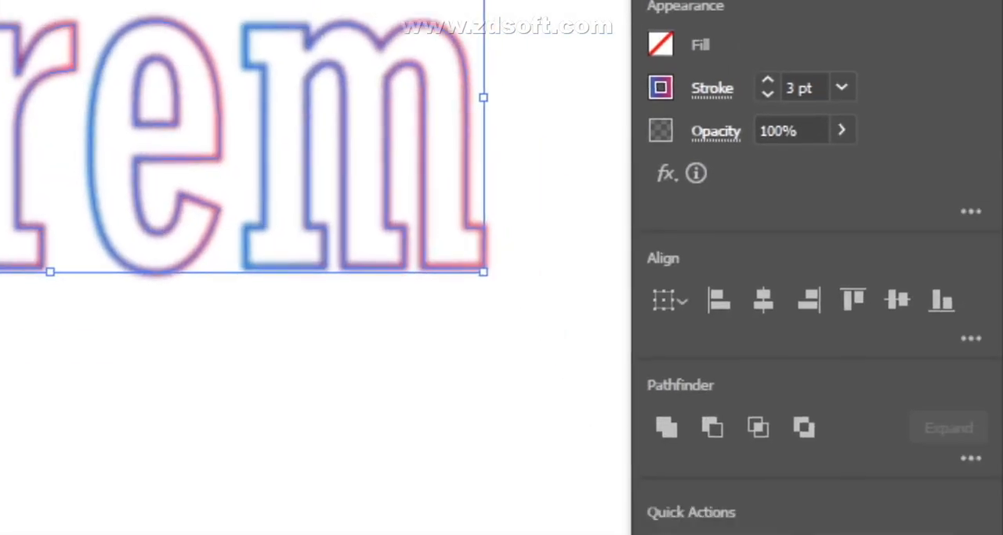
# - Open the Texturizer texture effect for the selected Lorem letters and look into the Sketch and Distort effect categories
pyautogui.click(656, 265)
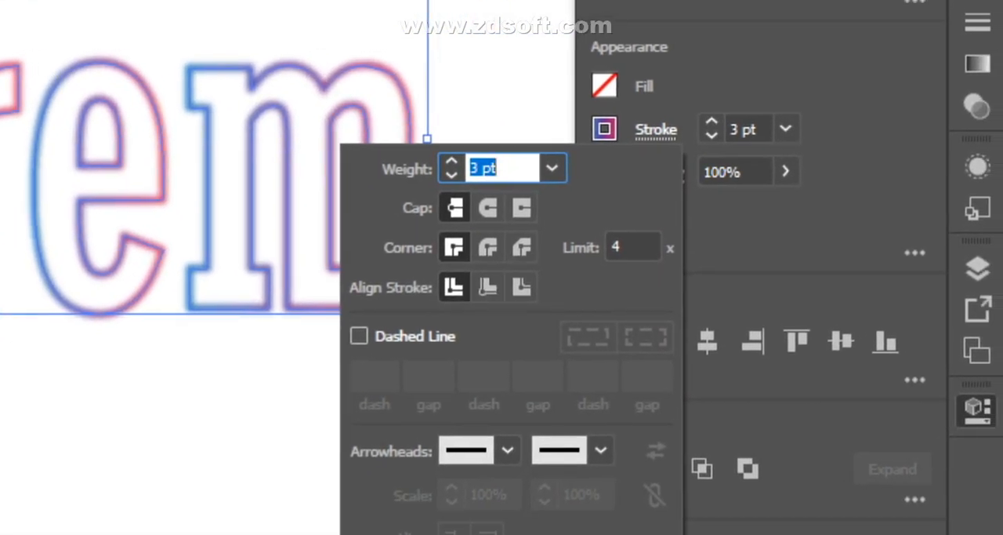
pyautogui.press('Escape')
pyautogui.click(610, 272)
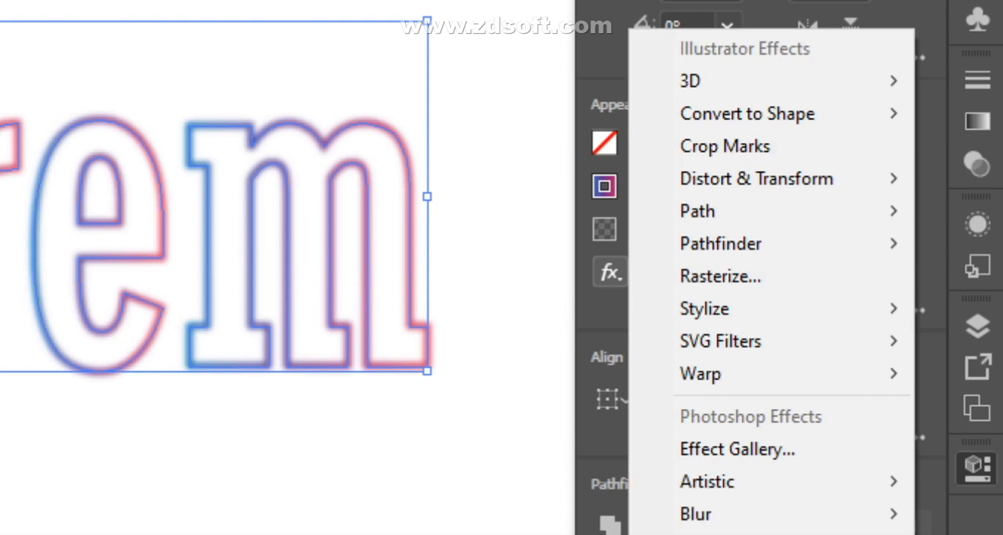
pyautogui.moveTo(709, 480)
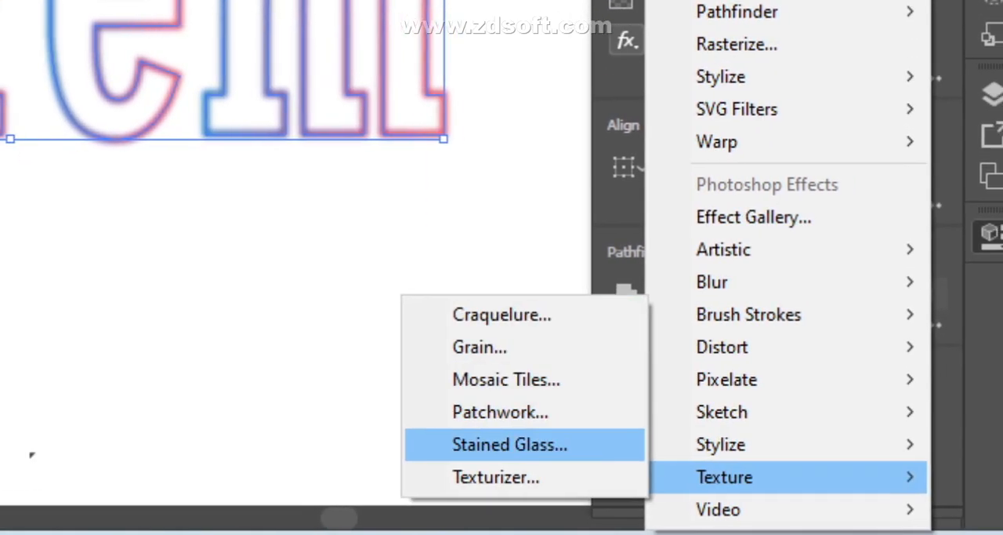
pyautogui.click(484, 478)
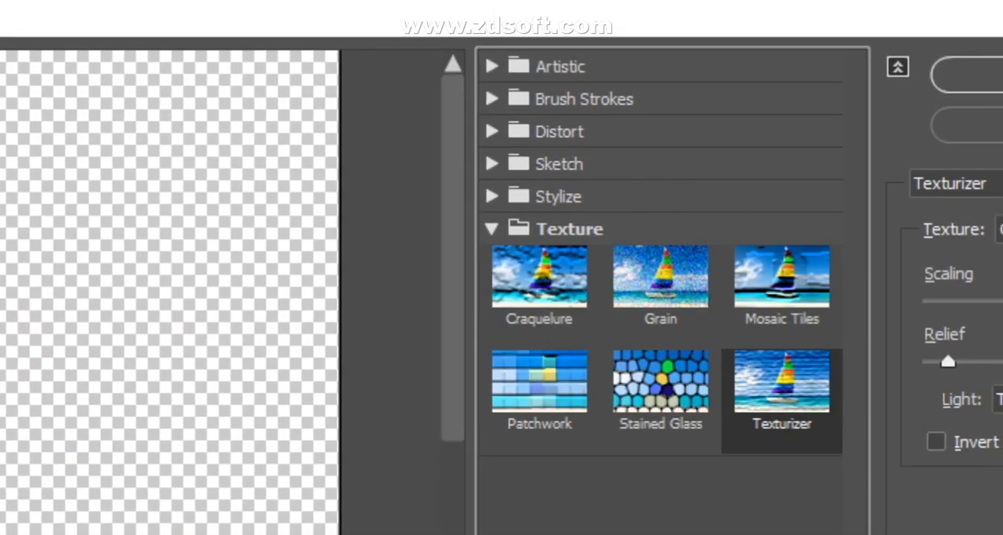
pyautogui.click(497, 163)
pyautogui.click(507, 163)
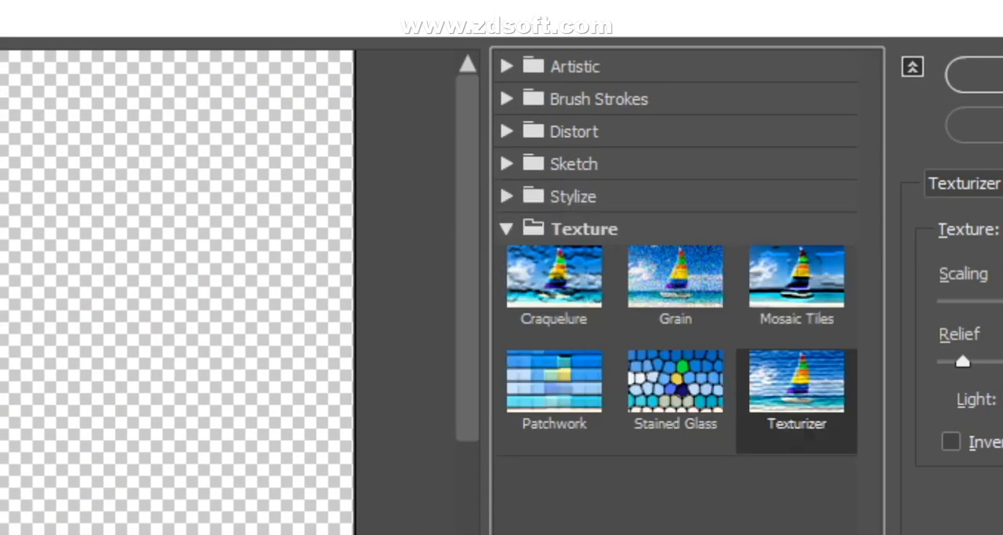
pyautogui.click(506, 131)
pyautogui.click(502, 131)
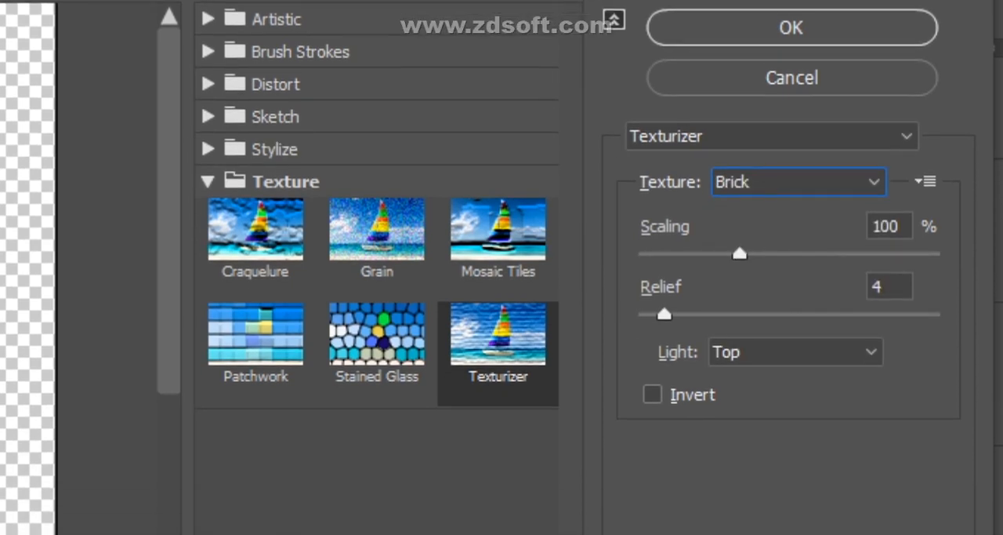
# - Apply Texturizer to the Lorem letters with the Brick texture, 115% scaling, relief 9 and light from the Top
pyautogui.moveTo(740, 301); pyautogui.dragTo(769, 301)
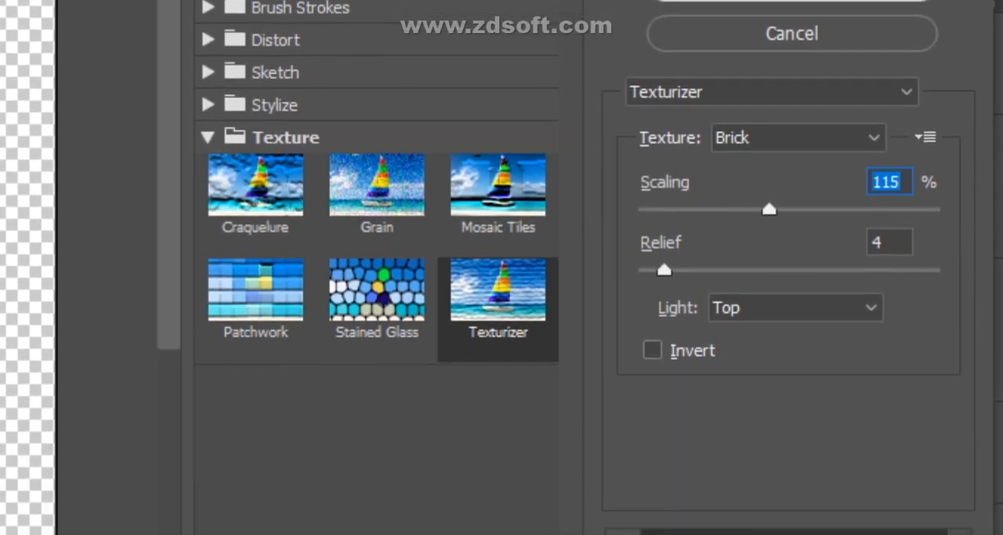
pyautogui.moveTo(665, 326); pyautogui.dragTo(681, 326)
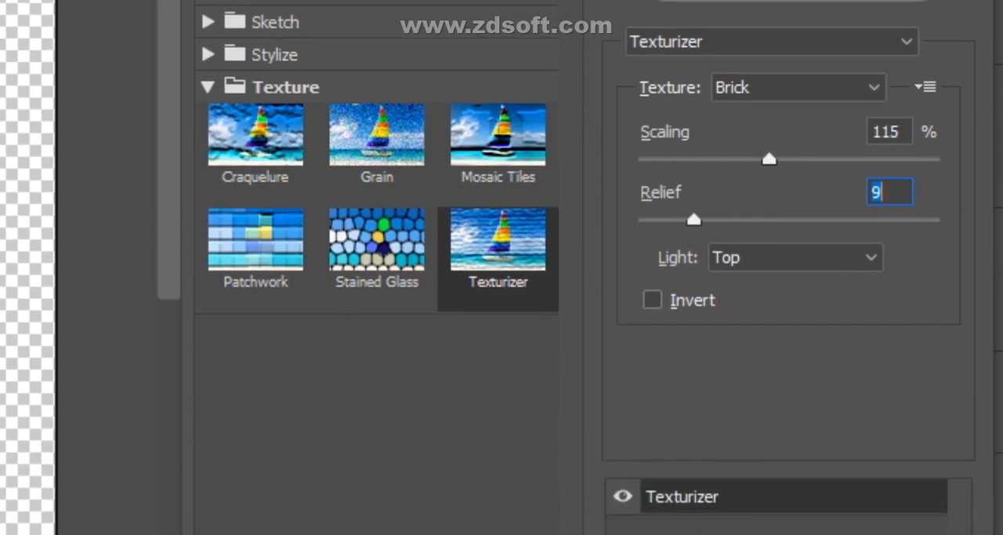
pyautogui.click(807, 260)
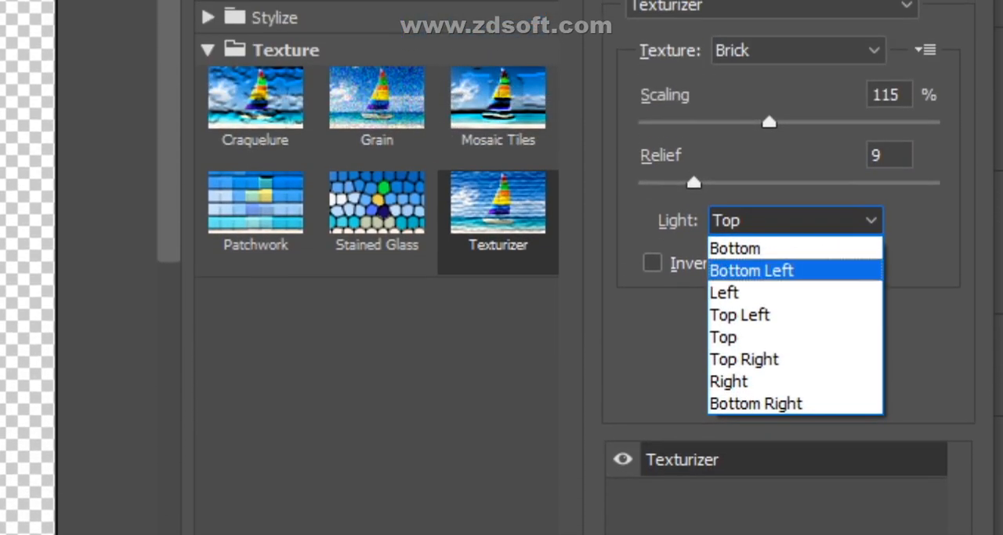
pyautogui.click(752, 337)
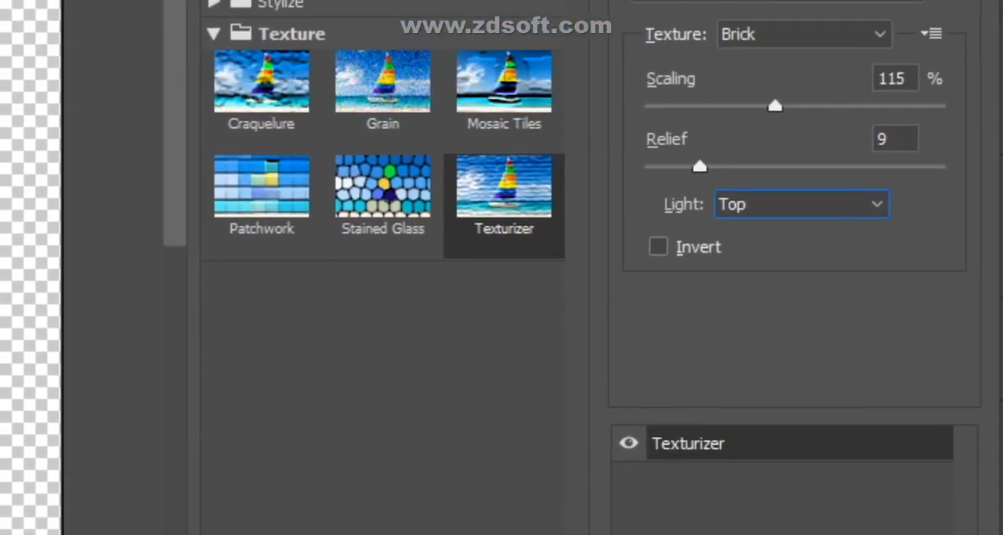
pyautogui.click(653, 263)
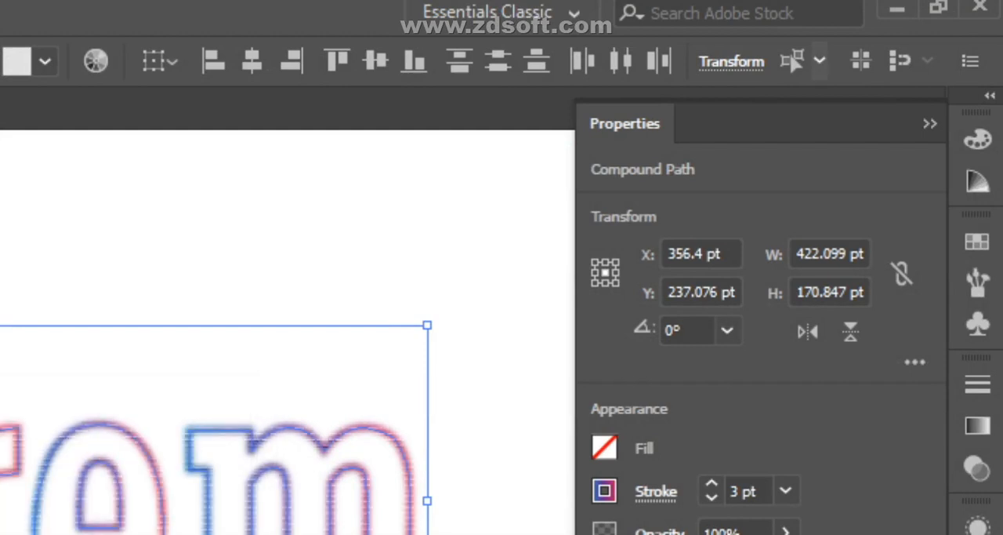
# - Give all the Lorem letters a thicker stroke weight and leave them deselected
pyautogui.hotkey('ctrl', 'shift', 'a')
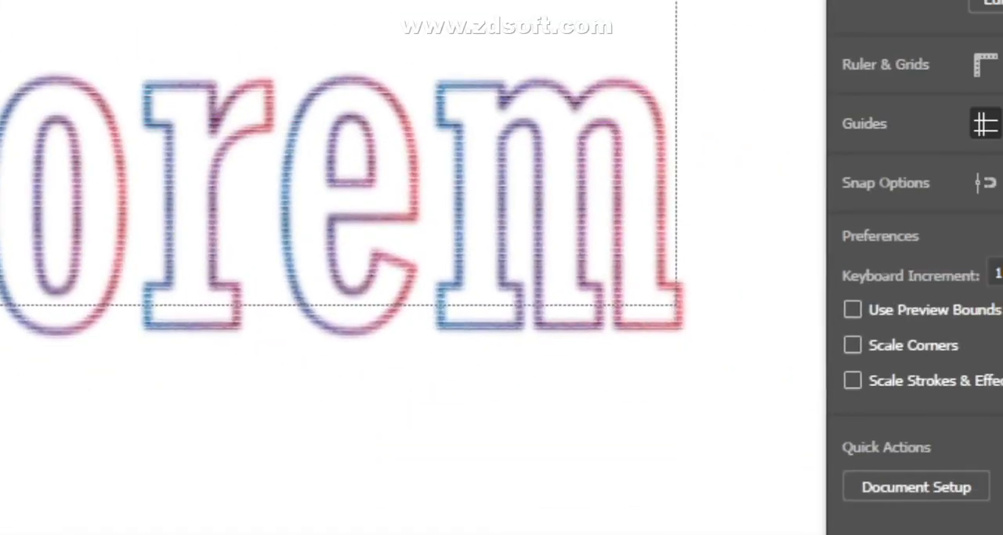
pyautogui.hotkey('ctrl', 'a')
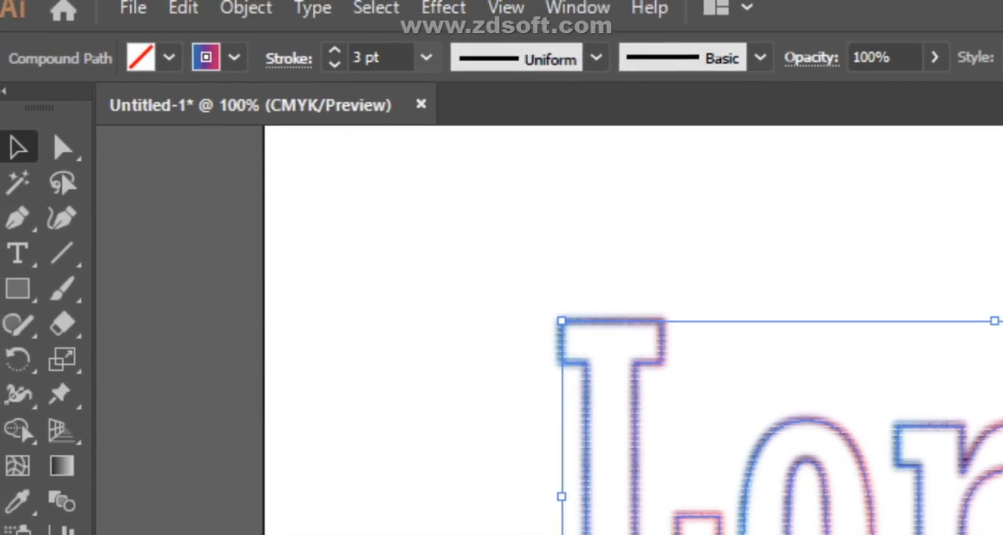
pyautogui.click(431, 123)
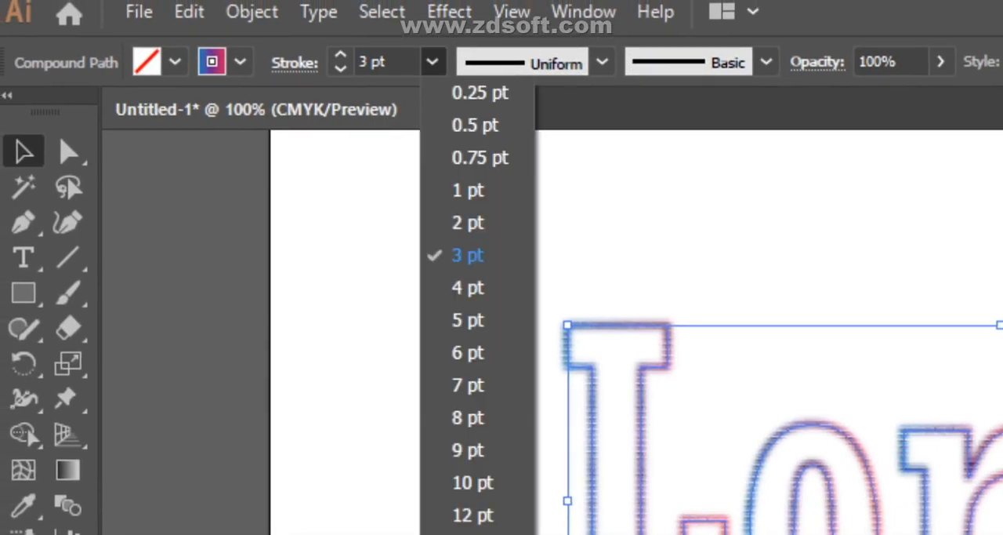
pyautogui.click(468, 244)
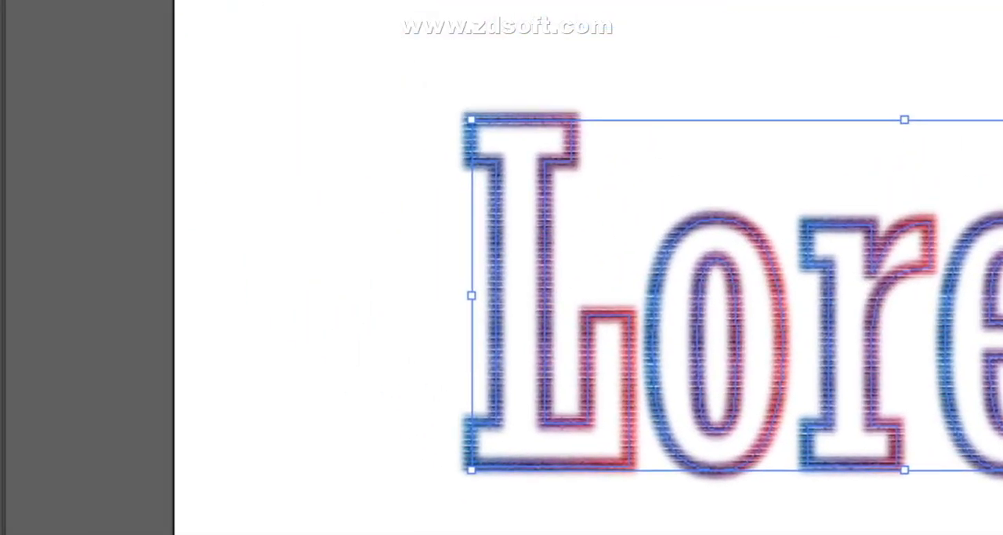
pyautogui.hotkey('ctrl', 'shift', 'a')
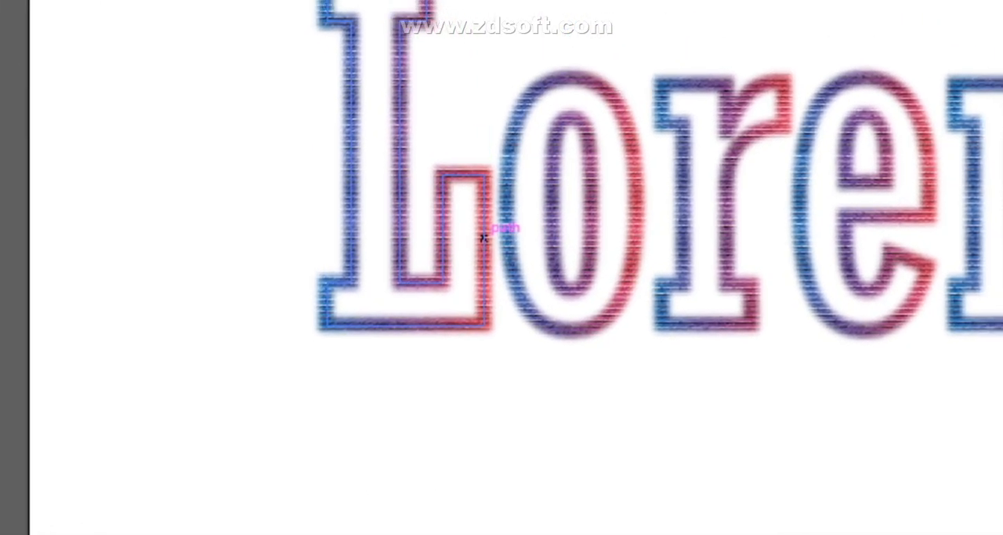
pyautogui.click(507, 267)
pyautogui.click(534, 301)
pyautogui.click(505, 239)
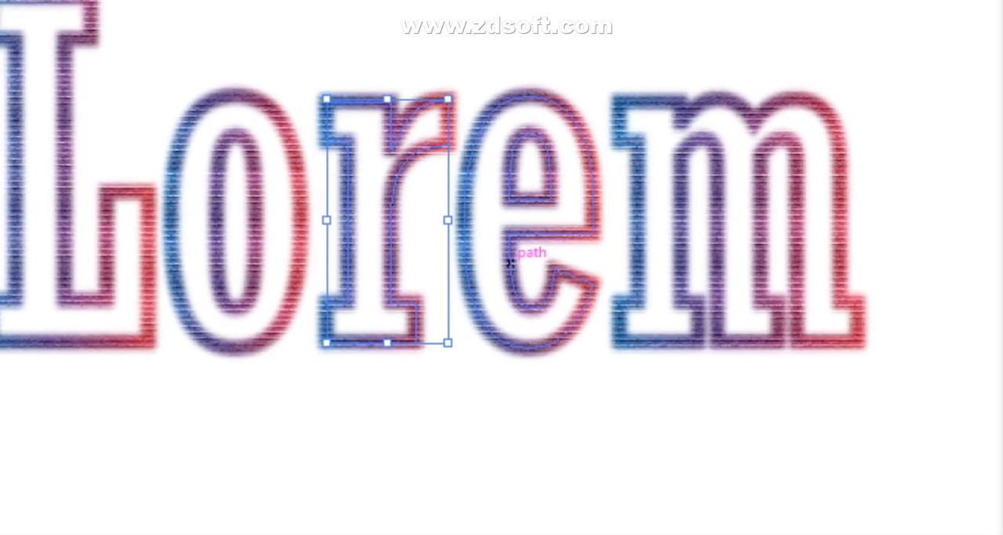
pyautogui.click(611, 251)
pyautogui.click(668, 261)
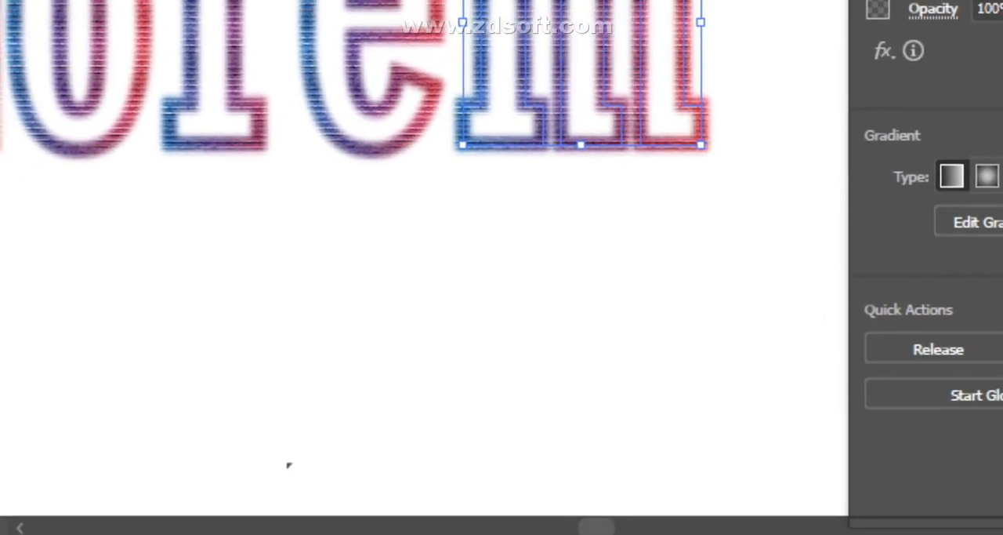
pyautogui.click(478, 302)
# - Switch to the Google Meet call, stop presenting to the participants and toggle the microphone
pyautogui.moveTo(502, 532)
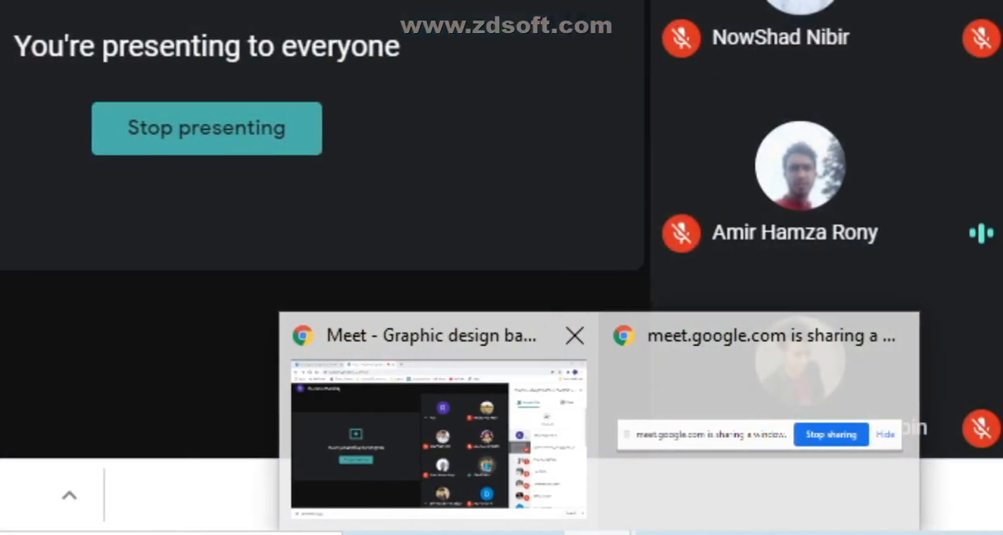
pyautogui.click(431, 439)
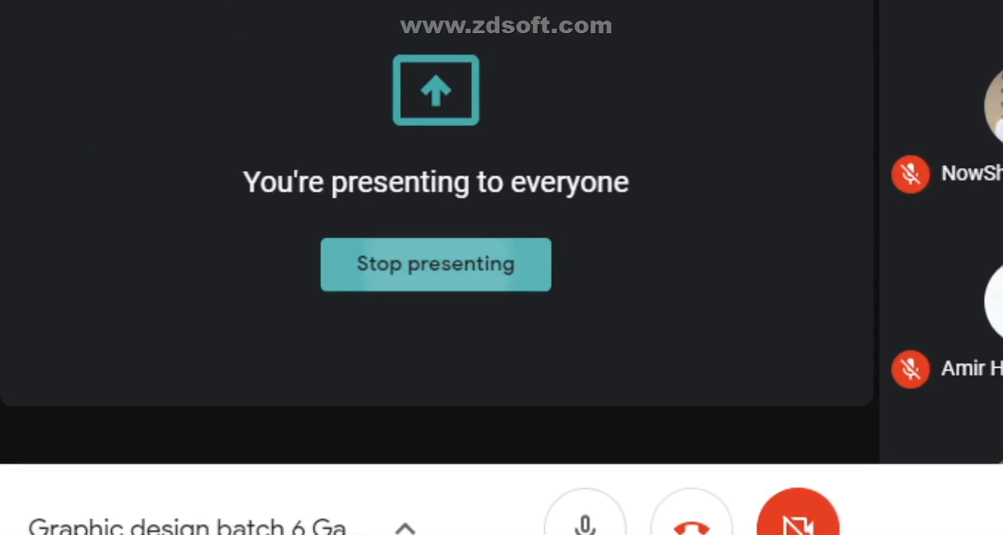
pyautogui.click(471, 265)
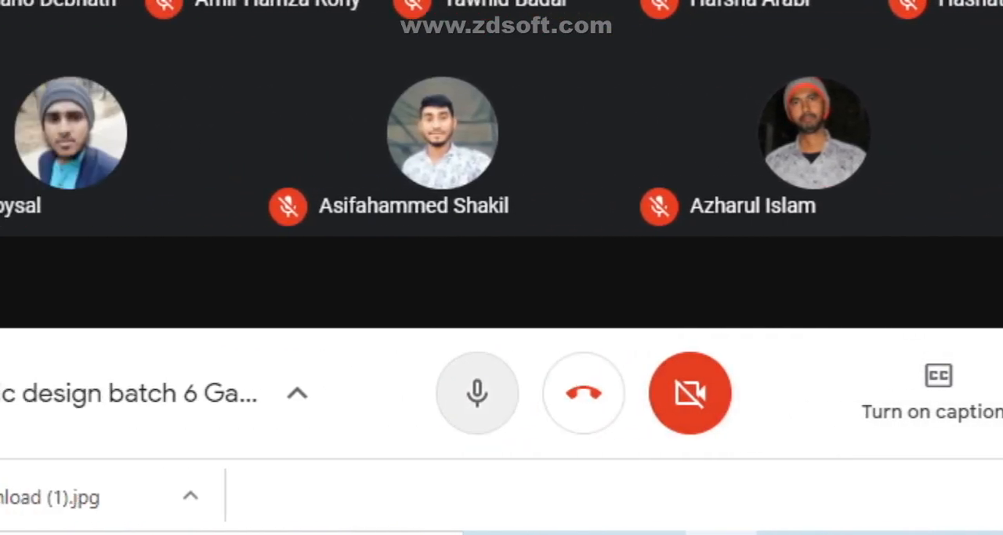
pyautogui.click(477, 392)
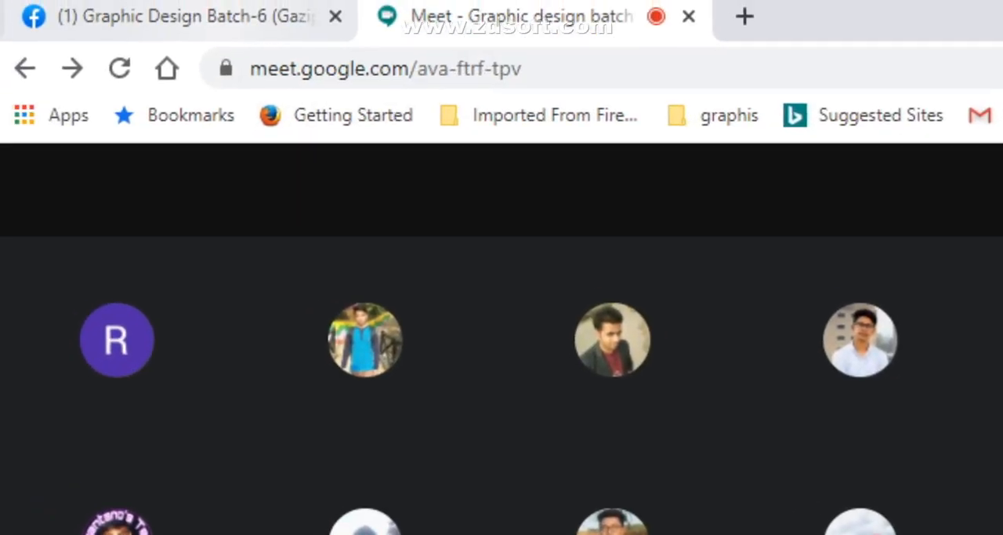
# - Return to the Lorem artwork in Illustrator and preview the Graphic Design Batch-6 Facebook group window
pyautogui.click(185, 16)
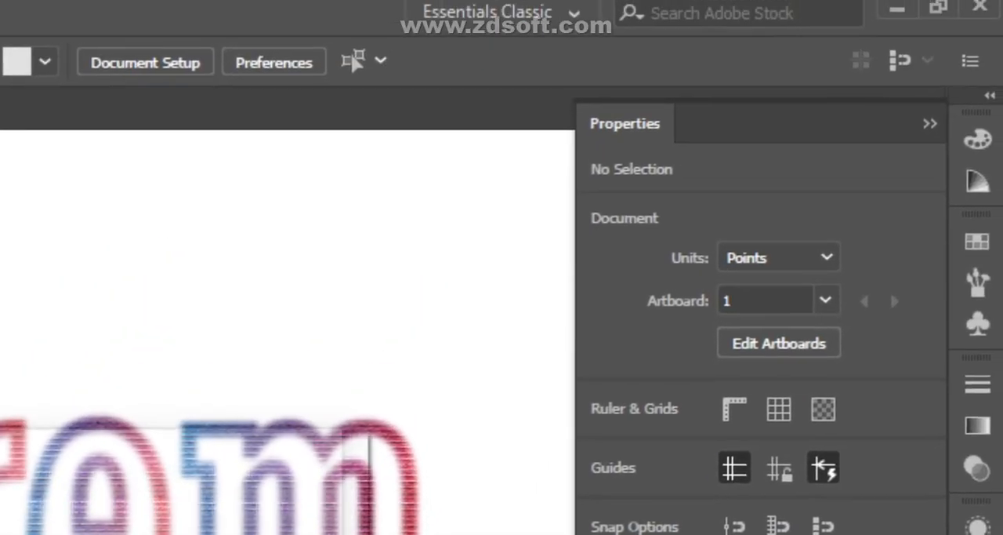
pyautogui.hotkey('ctrl', 'w')
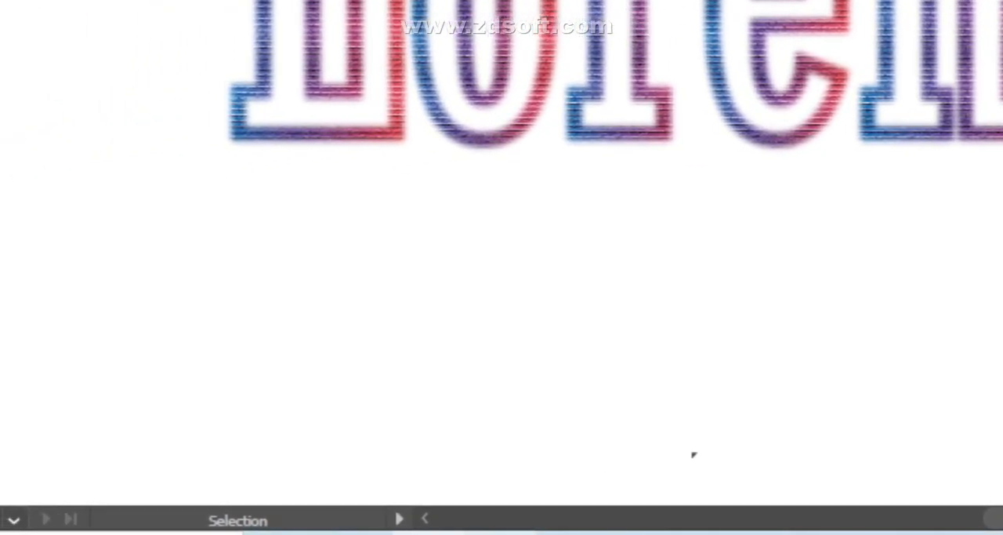
pyautogui.moveTo(506, 533)
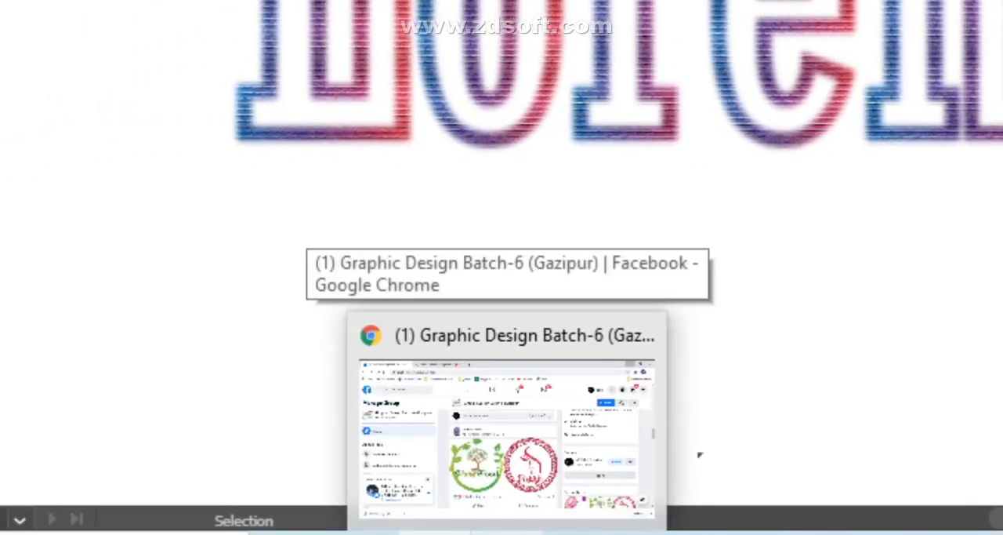